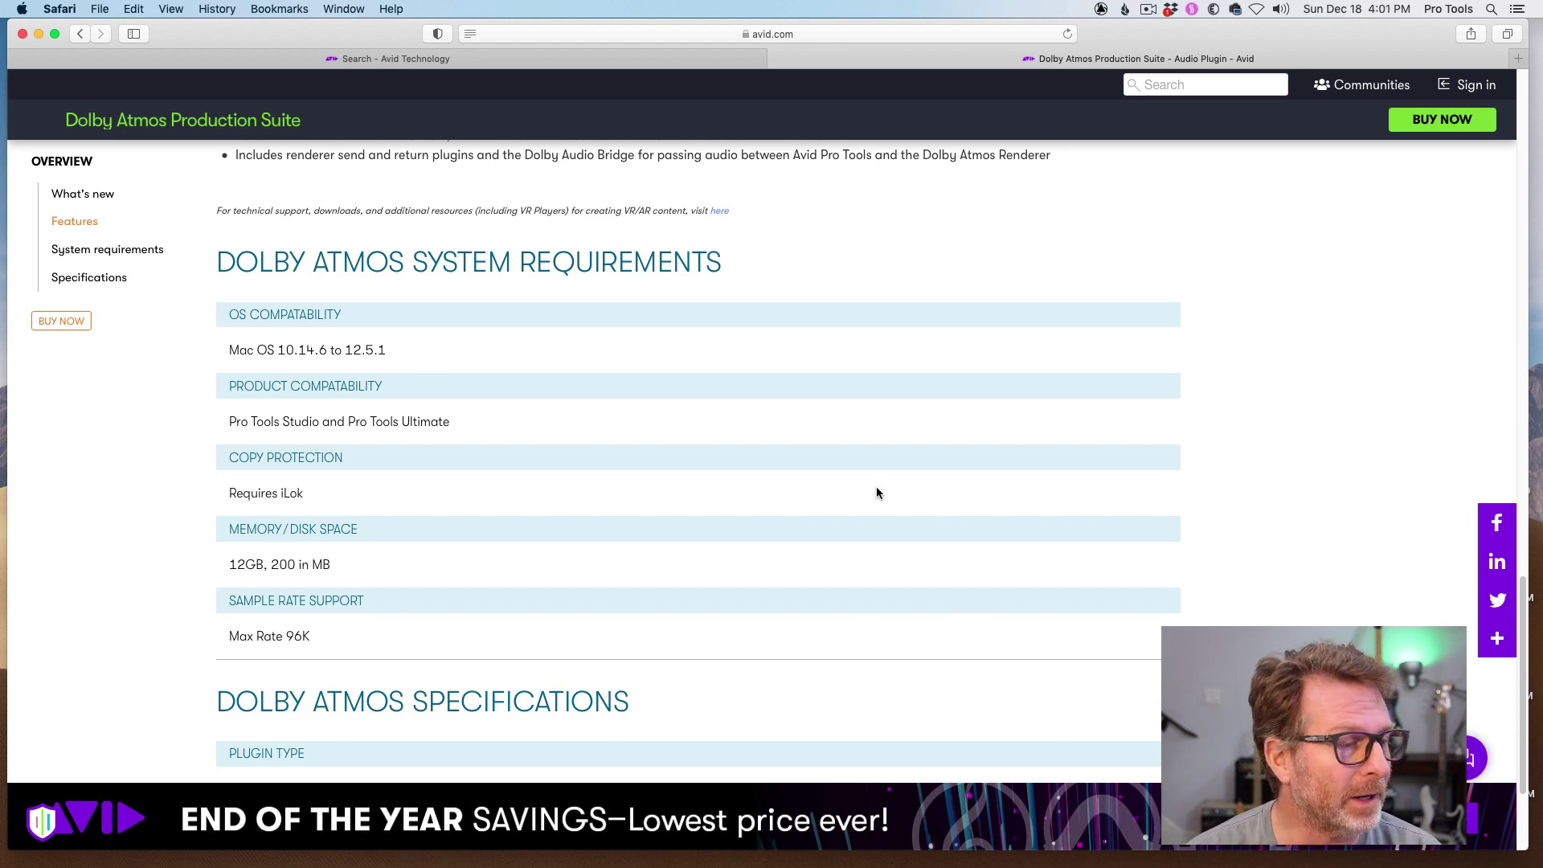
Step: Bring Dolby Atmos Renderer forward and dismiss its audio driver error dialog with OK
{"action": "scroll", "coordinate": [826, 382], "scroll_direction": "up", "scroll_amount": 10}
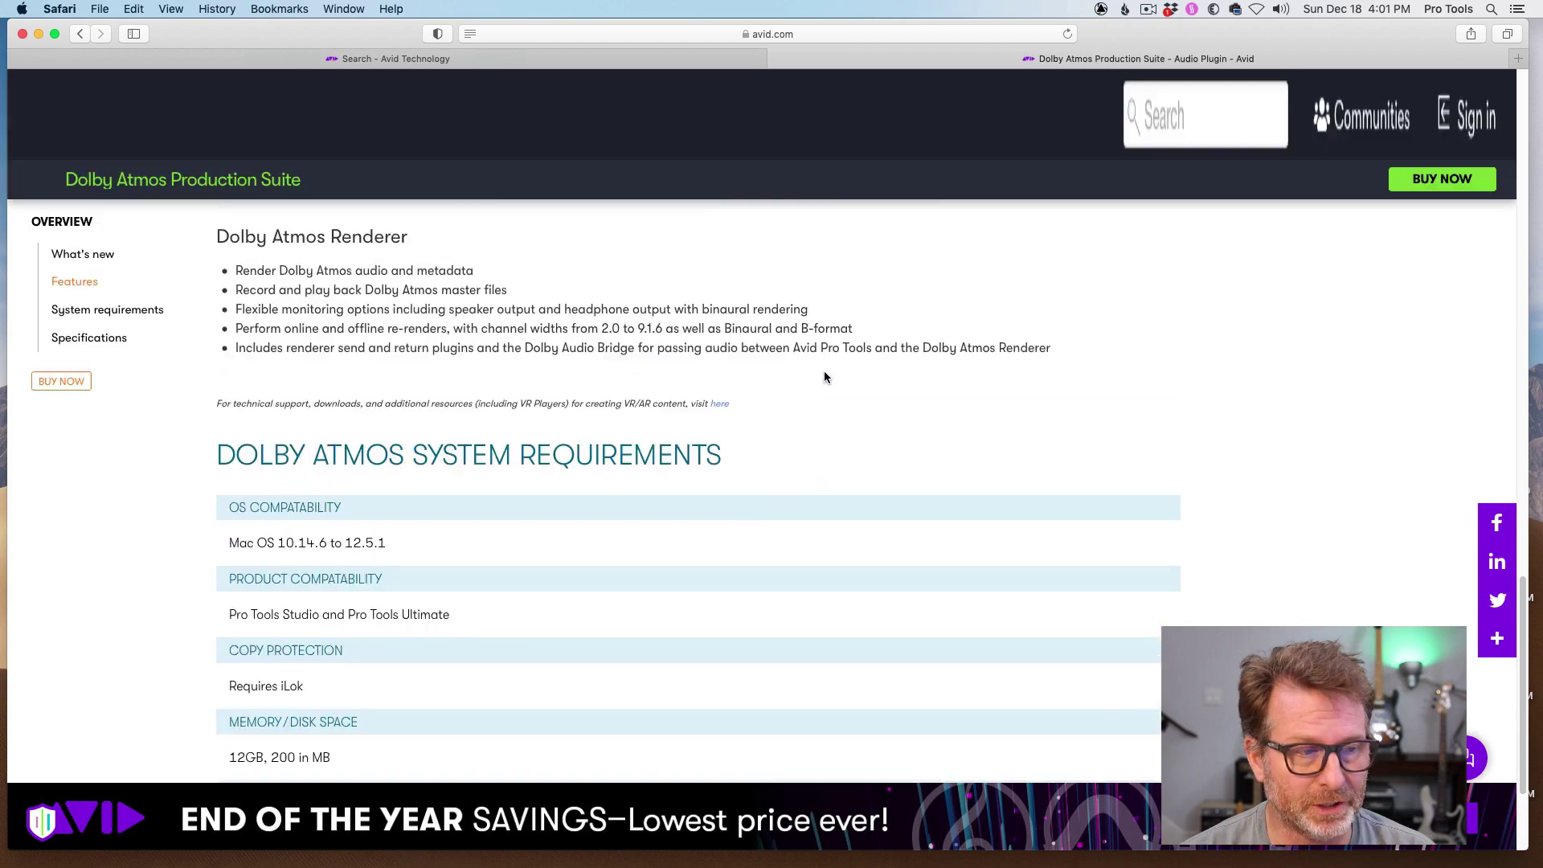
{"action": "scroll", "coordinate": [826, 382], "scroll_direction": "up", "scroll_amount": 3}
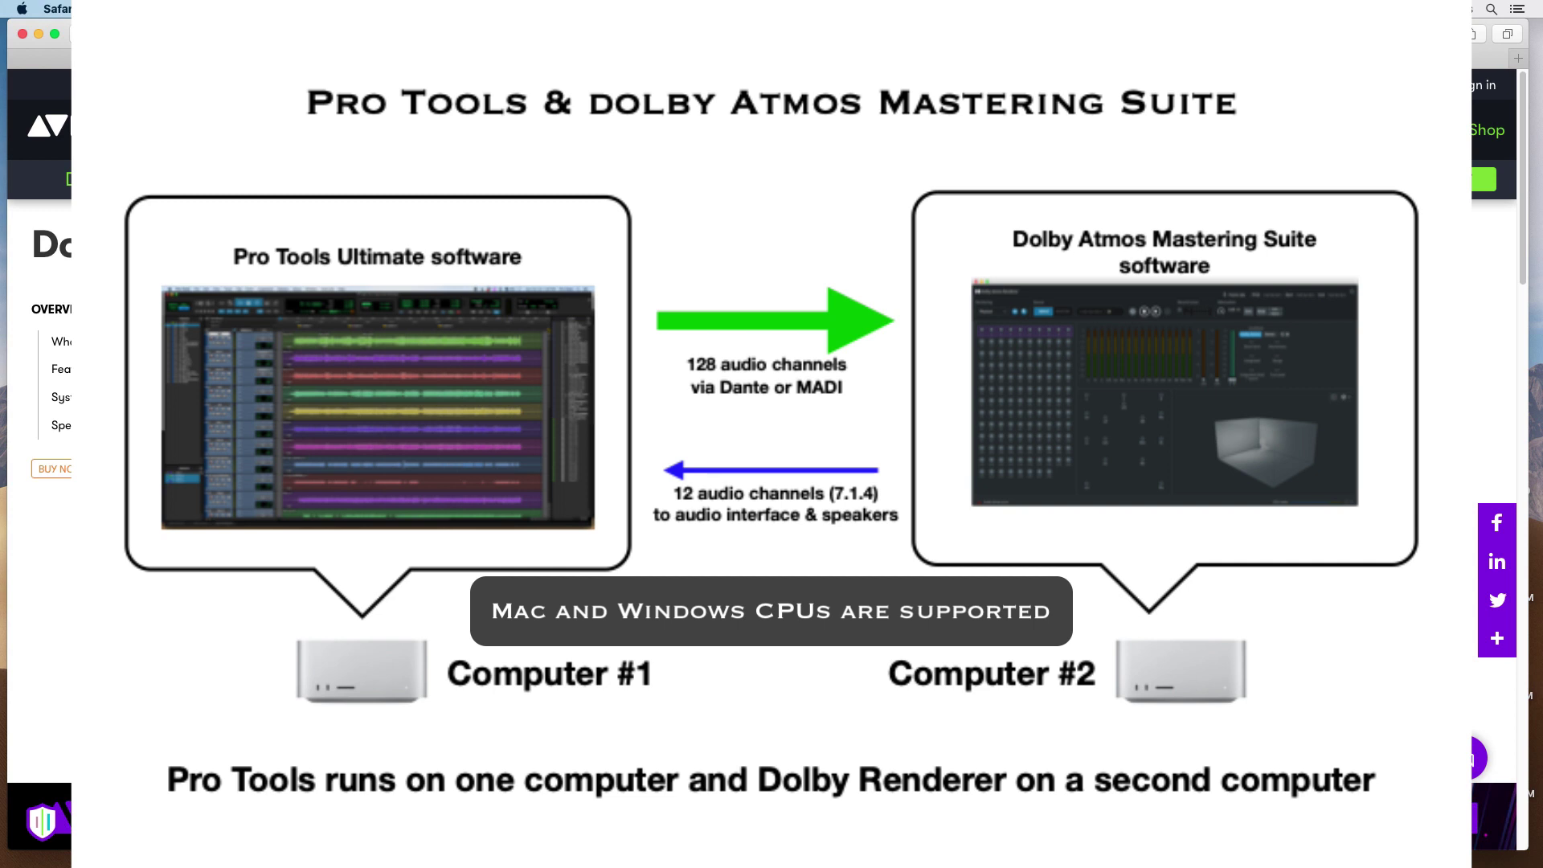
{"action": "scroll", "coordinate": [771, 434], "scroll_direction": "down", "scroll_amount": 4}
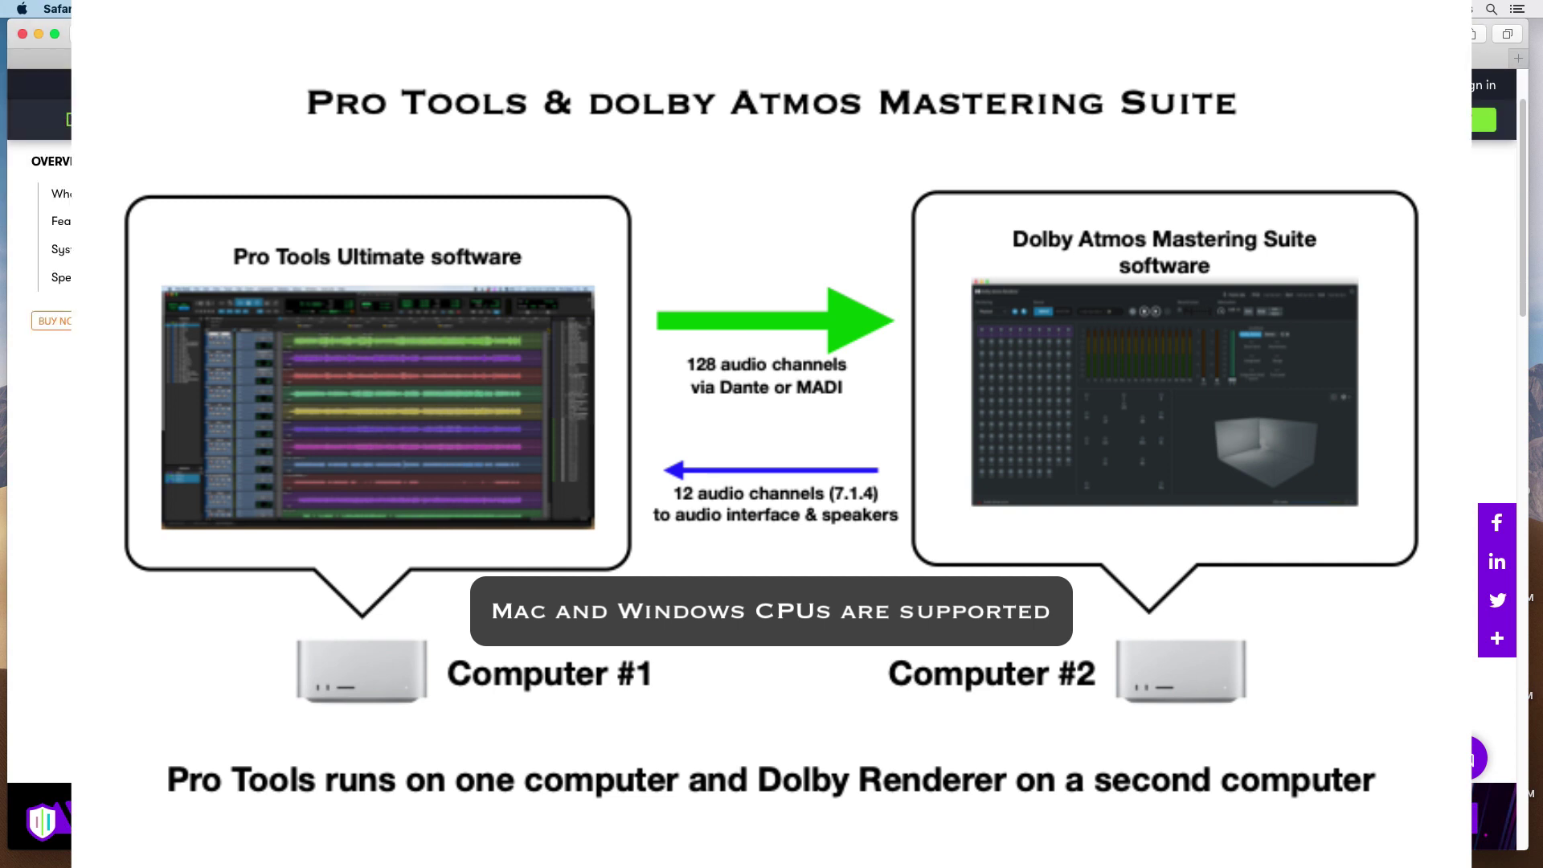
{"action": "scroll", "coordinate": [771, 434], "scroll_direction": "down", "scroll_amount": 3}
{"action": "scroll", "coordinate": [772, 434], "scroll_direction": "up", "scroll_amount": 4}
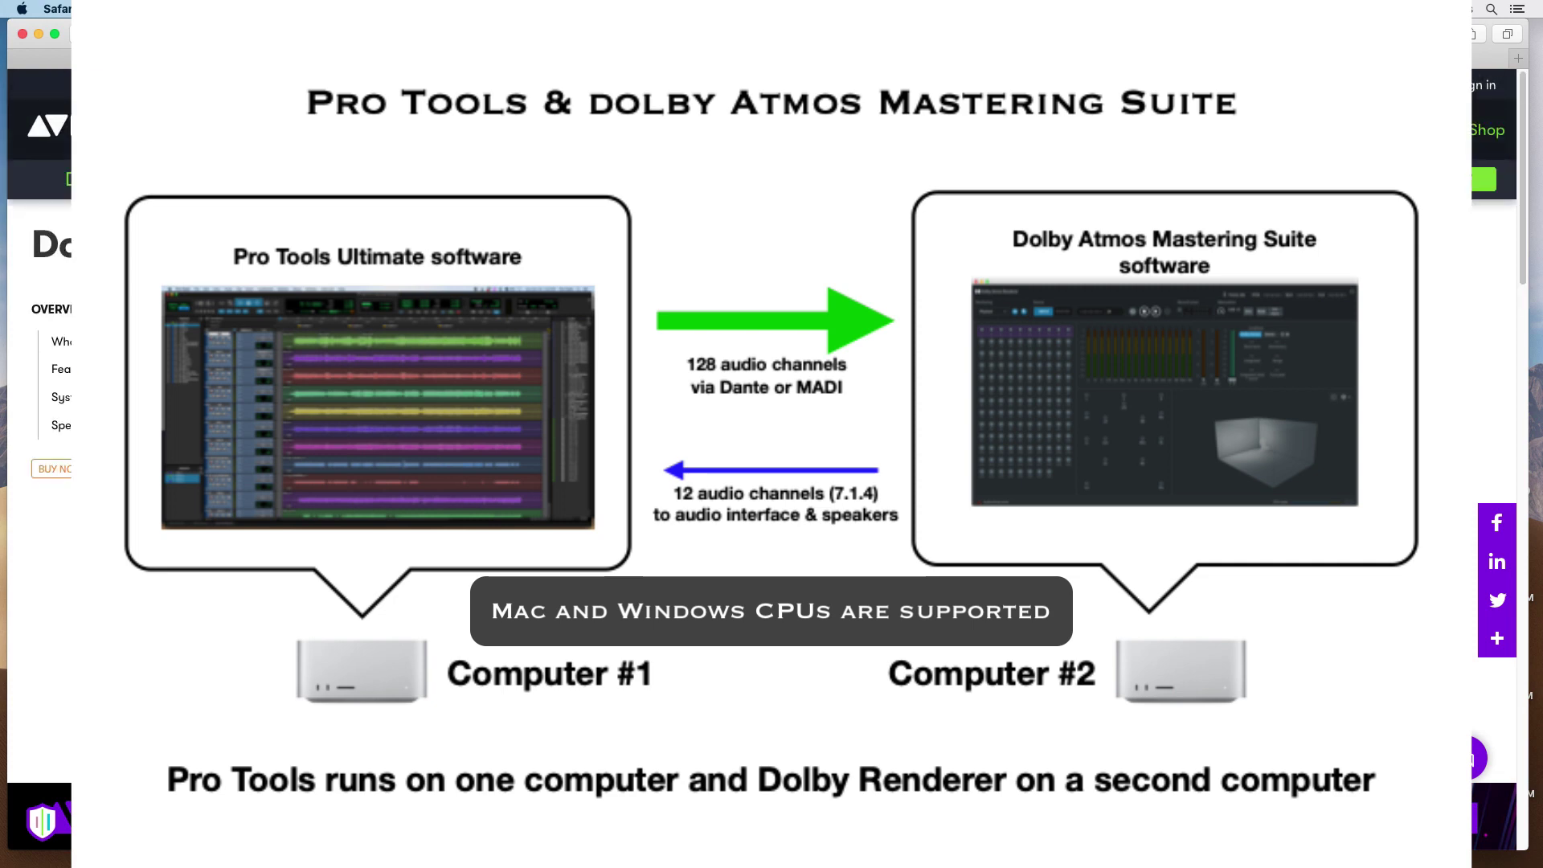
{"action": "scroll", "coordinate": [771, 434], "scroll_direction": "down", "scroll_amount": 5}
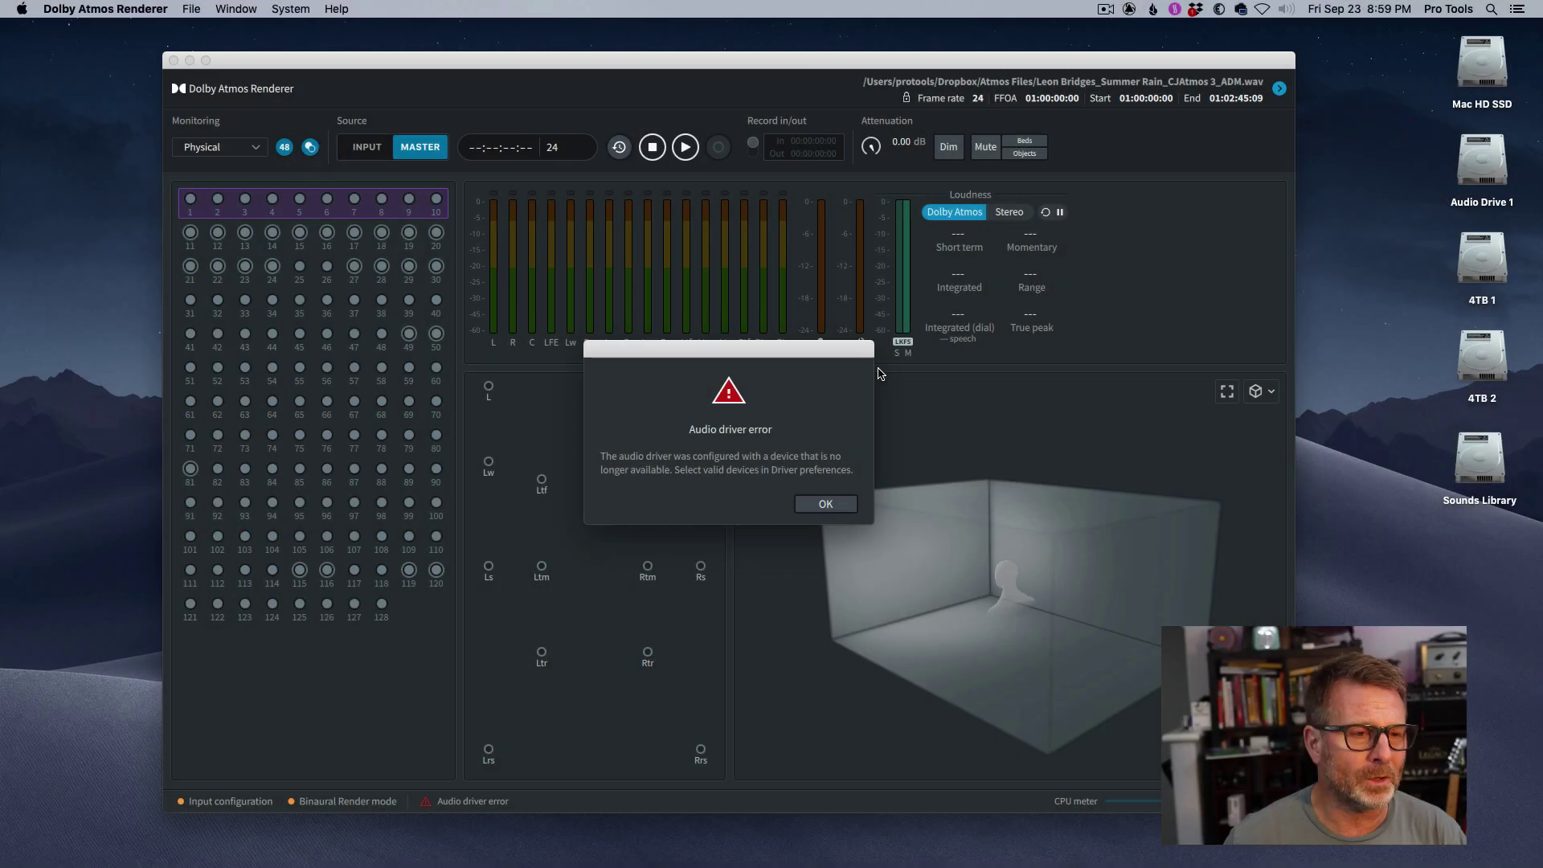
{"action": "left_click", "coordinate": [802, 68]}
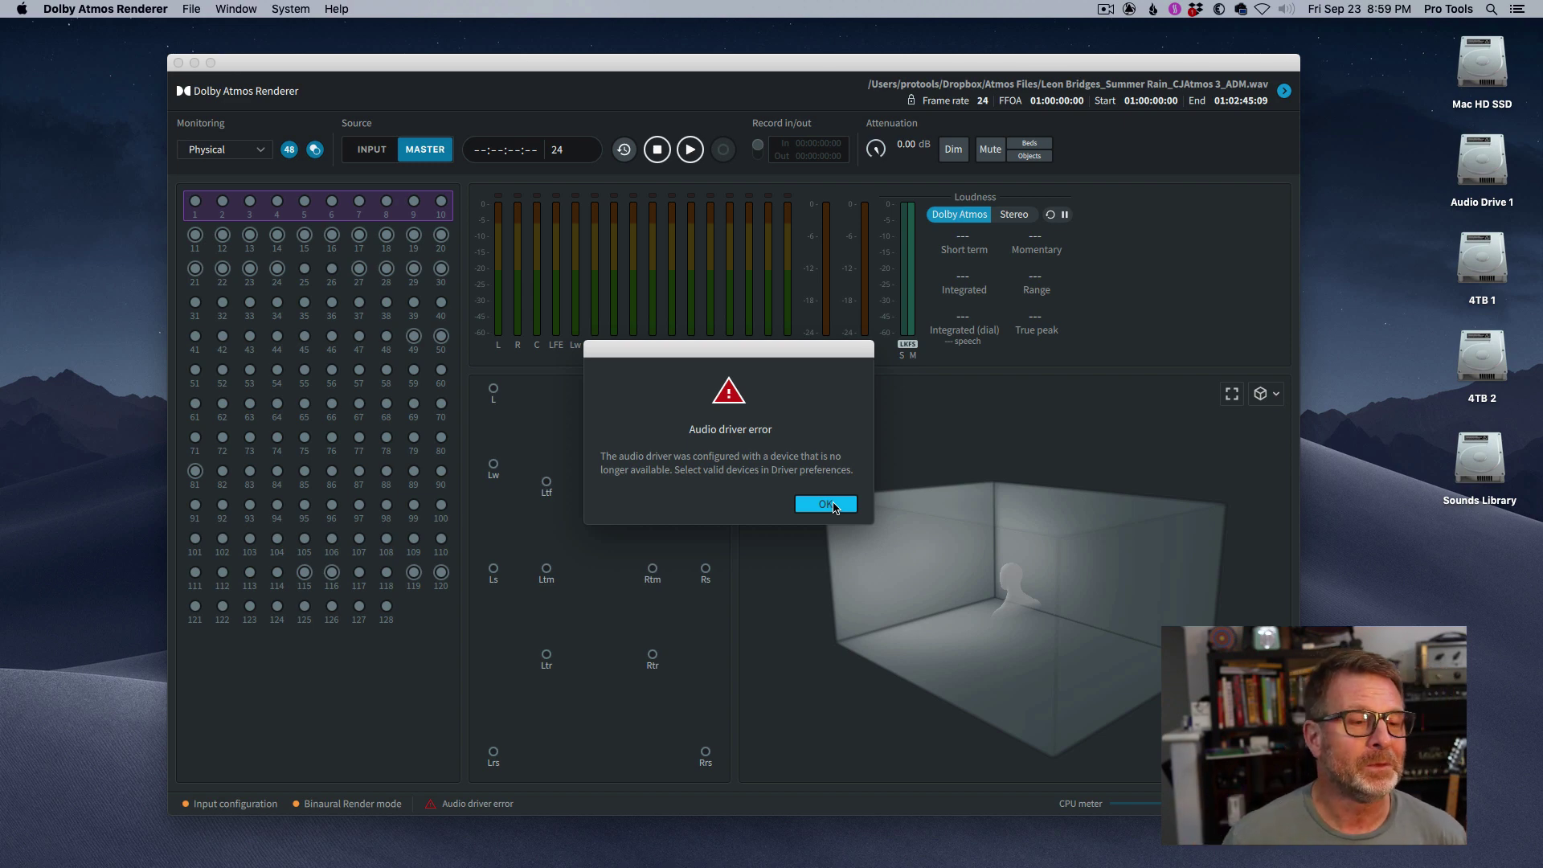
{"action": "left_click", "coordinate": [836, 507]}
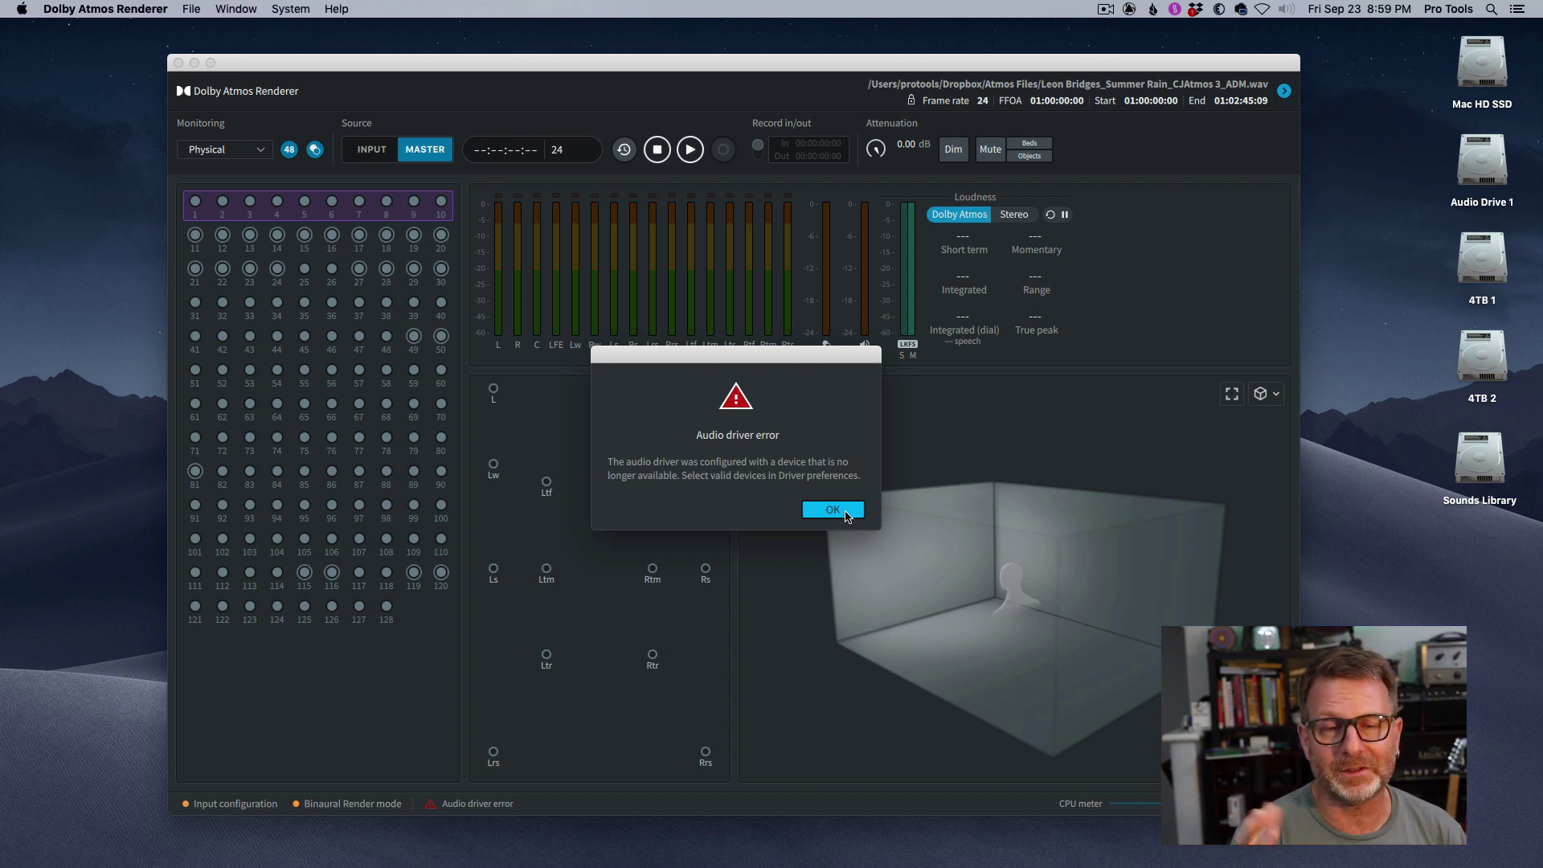
Step: Dismiss the Renderer's audio driver error again and nudge its window up slightly
{"action": "left_click", "coordinate": [846, 513]}
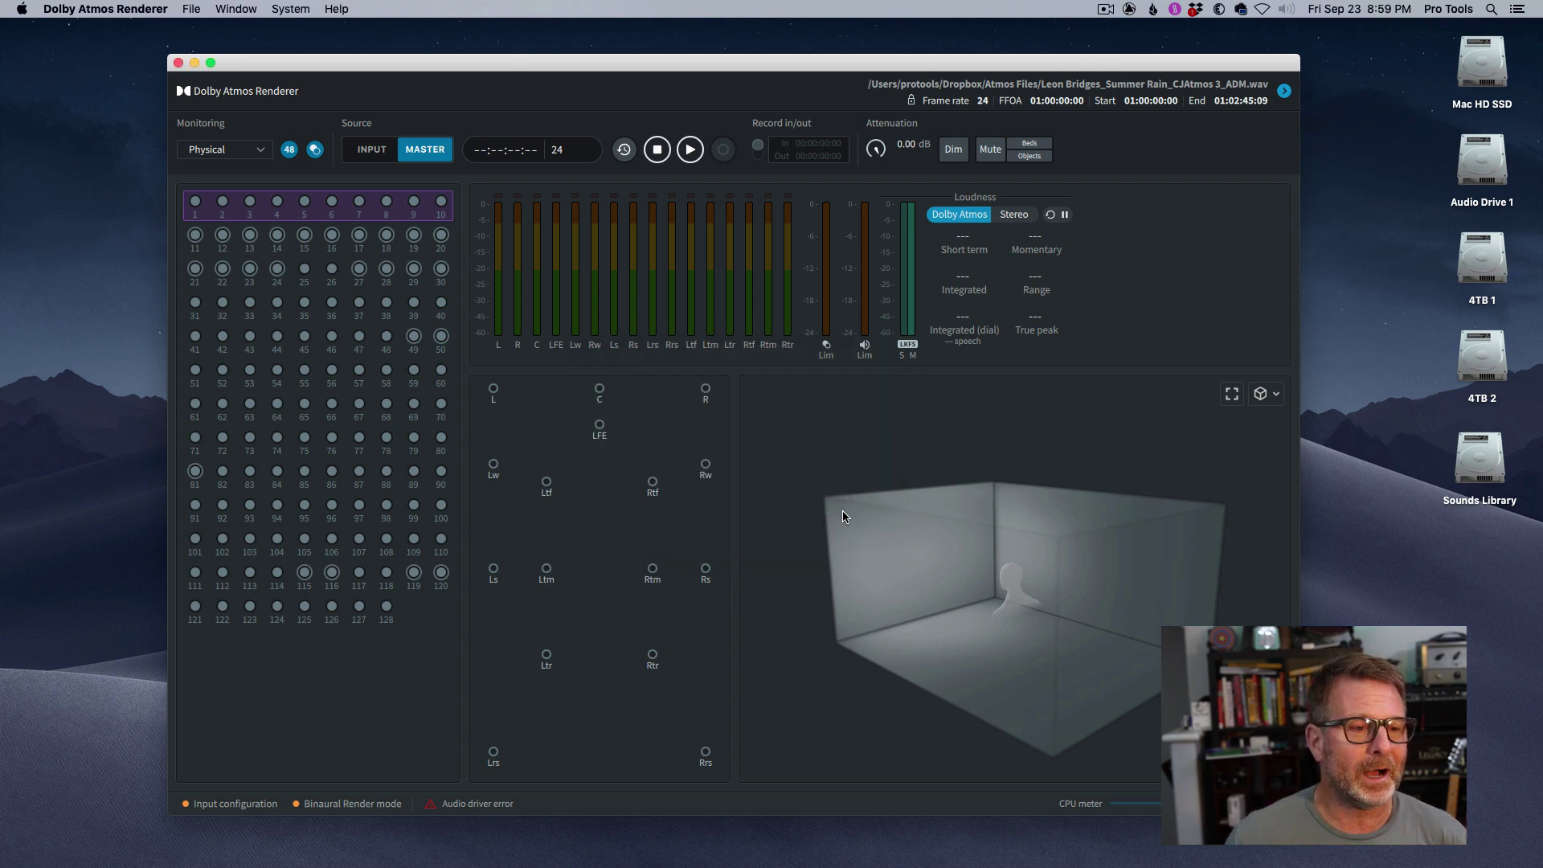
{"action": "left_click_drag", "start_coordinate": [730, 67], "coordinate": [738, 53]}
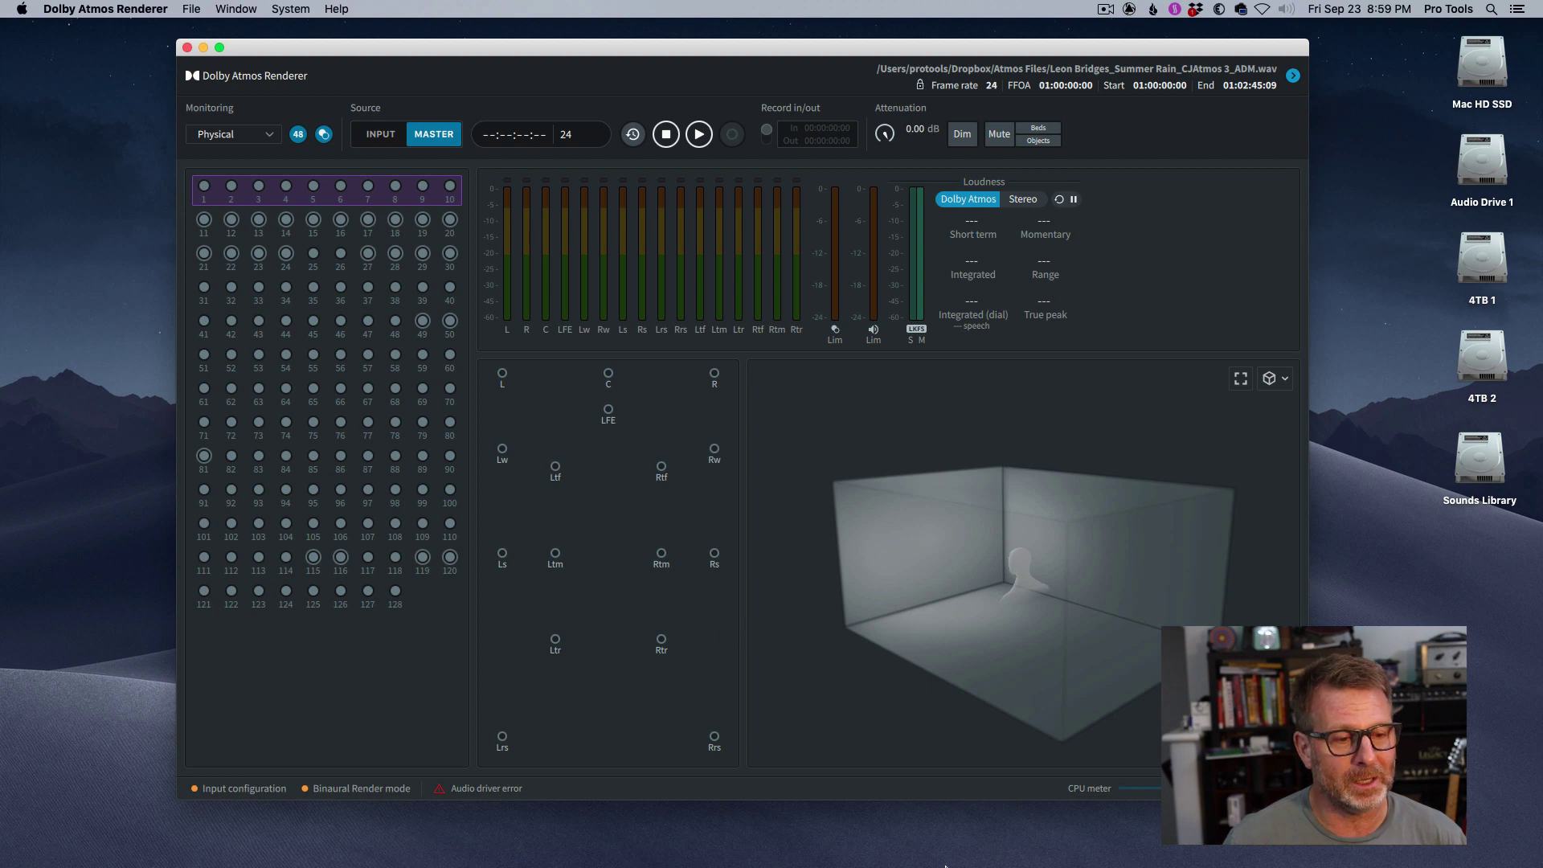
{"action": "mouse_move", "coordinate": [993, 866]}
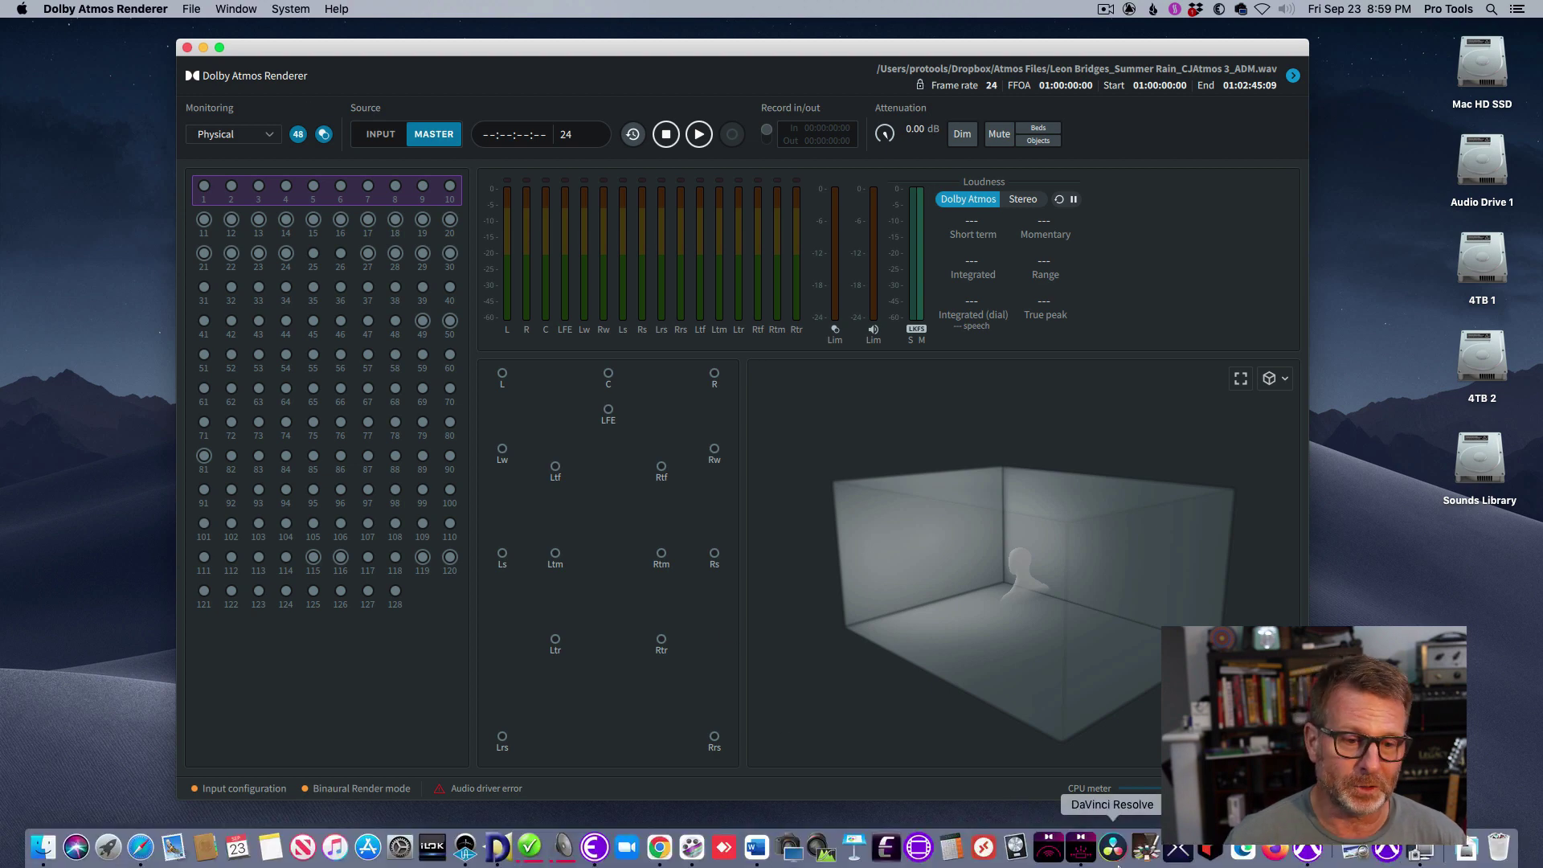
{"action": "left_click", "coordinate": [1309, 850]}
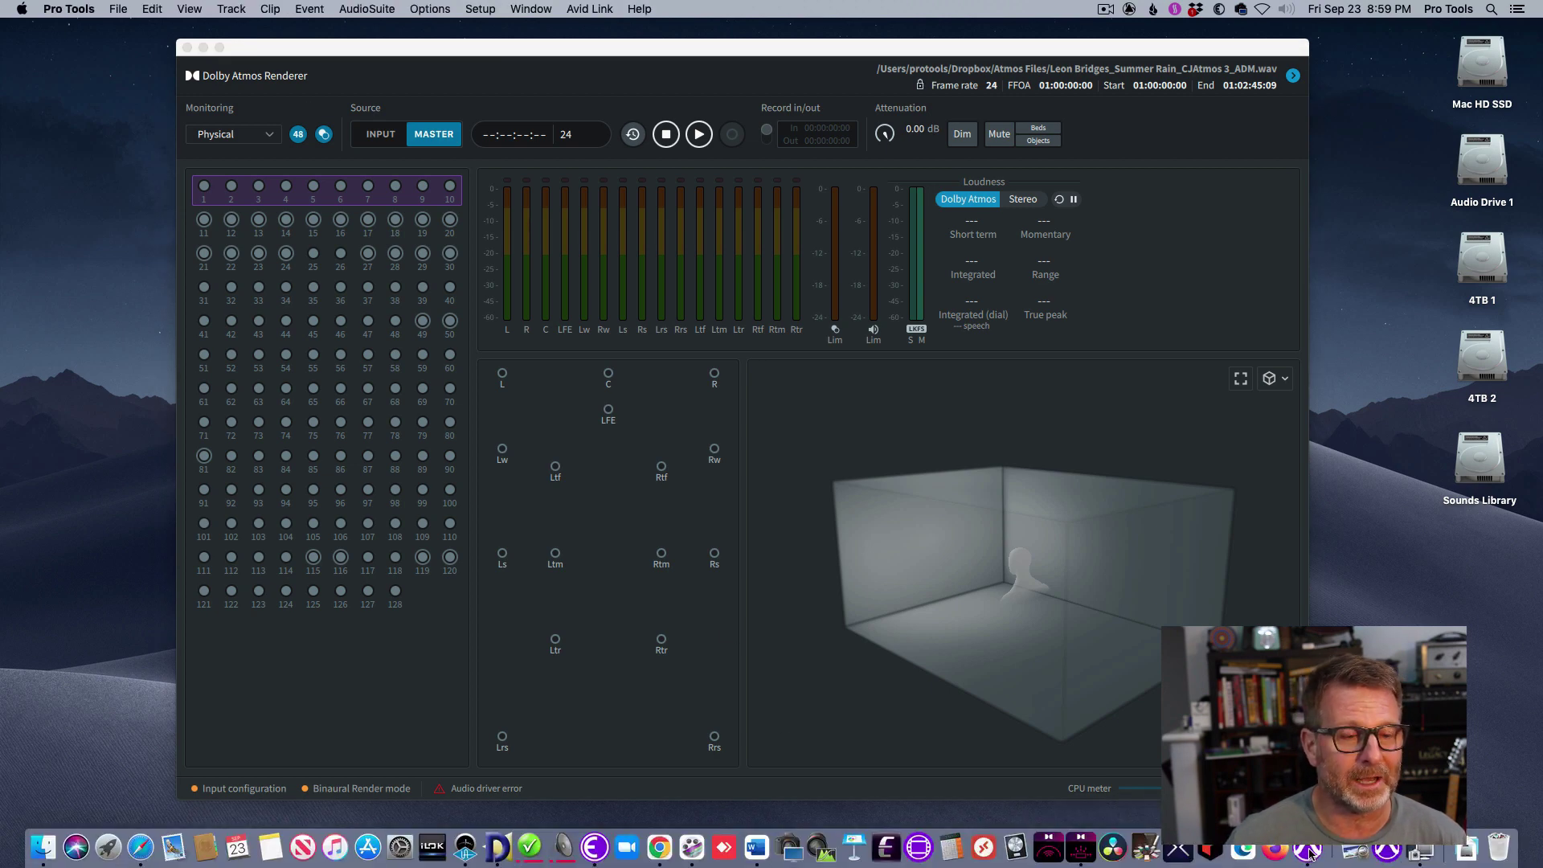
Step: Set Pro Tools' Playback Engine to Dolby Audio Bridge and accept that Pro Tools will quit
{"action": "left_click", "coordinate": [480, 8]}
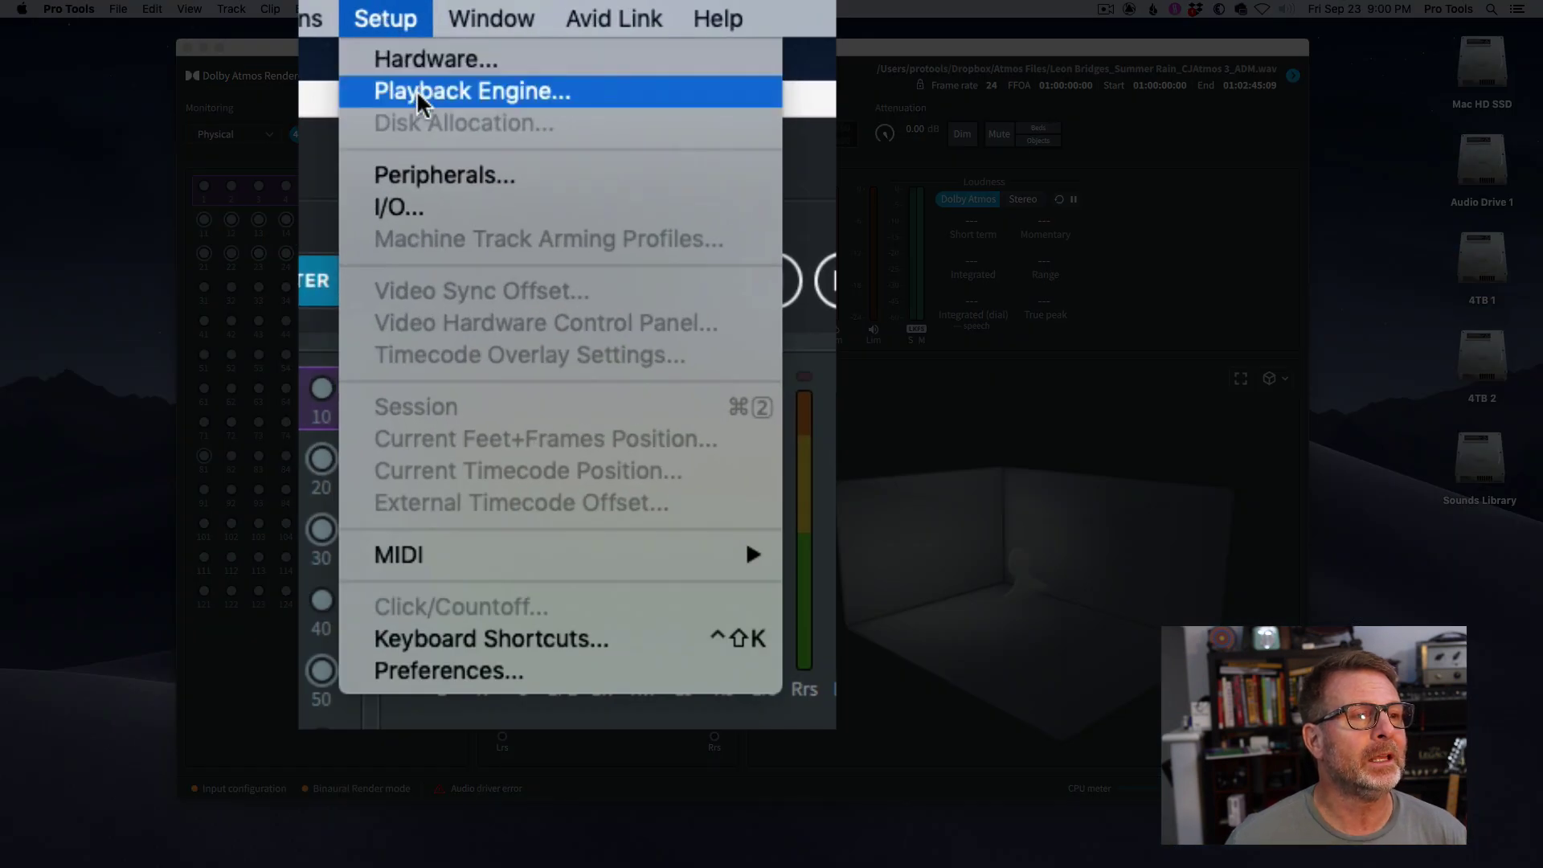
{"action": "left_click", "coordinate": [419, 95]}
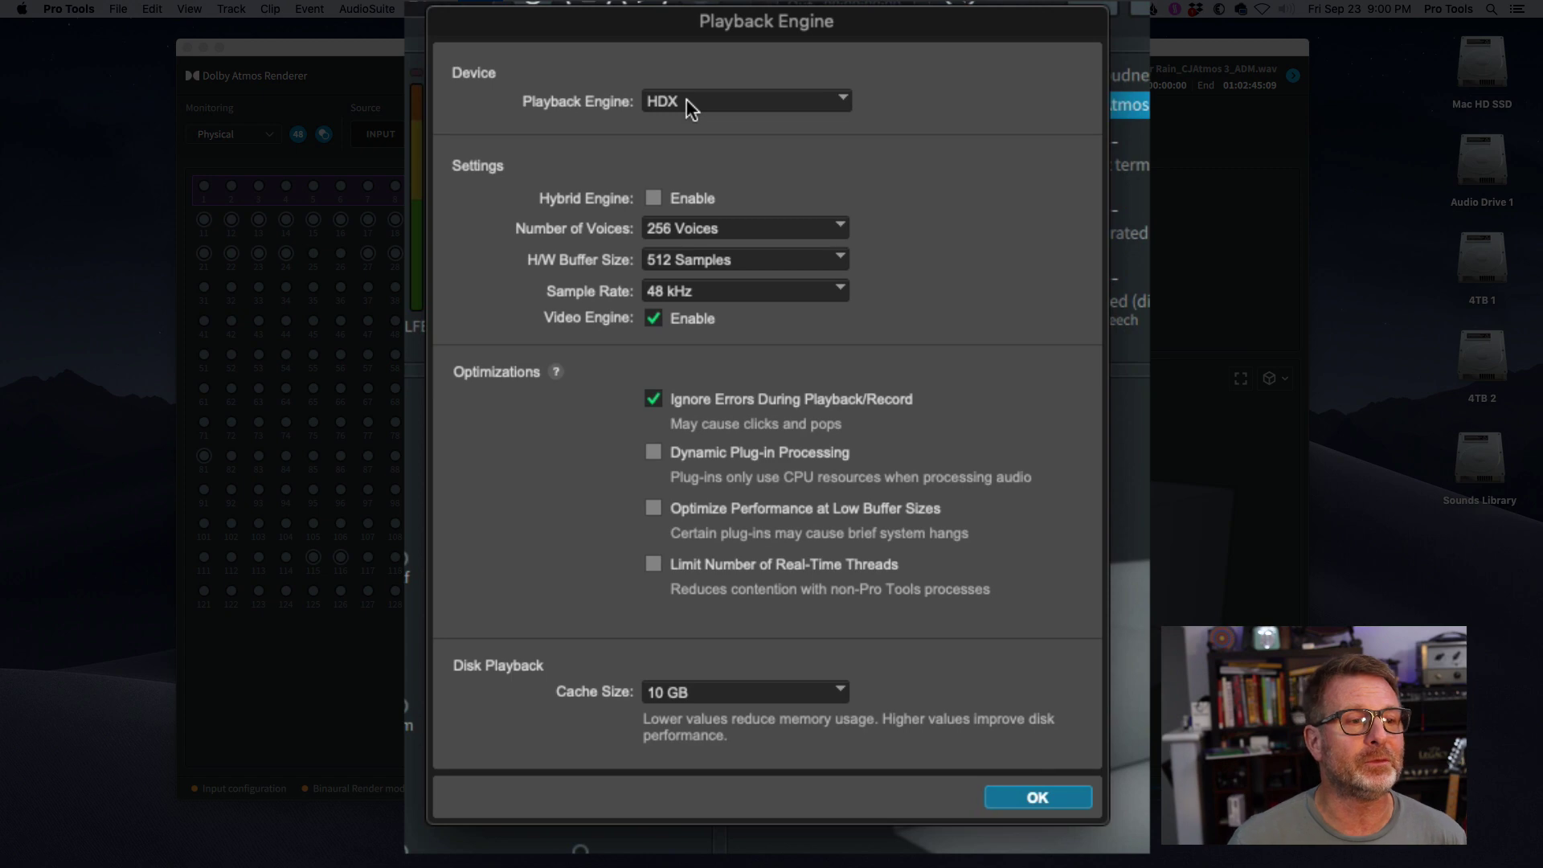
{"action": "left_click", "coordinate": [686, 104]}
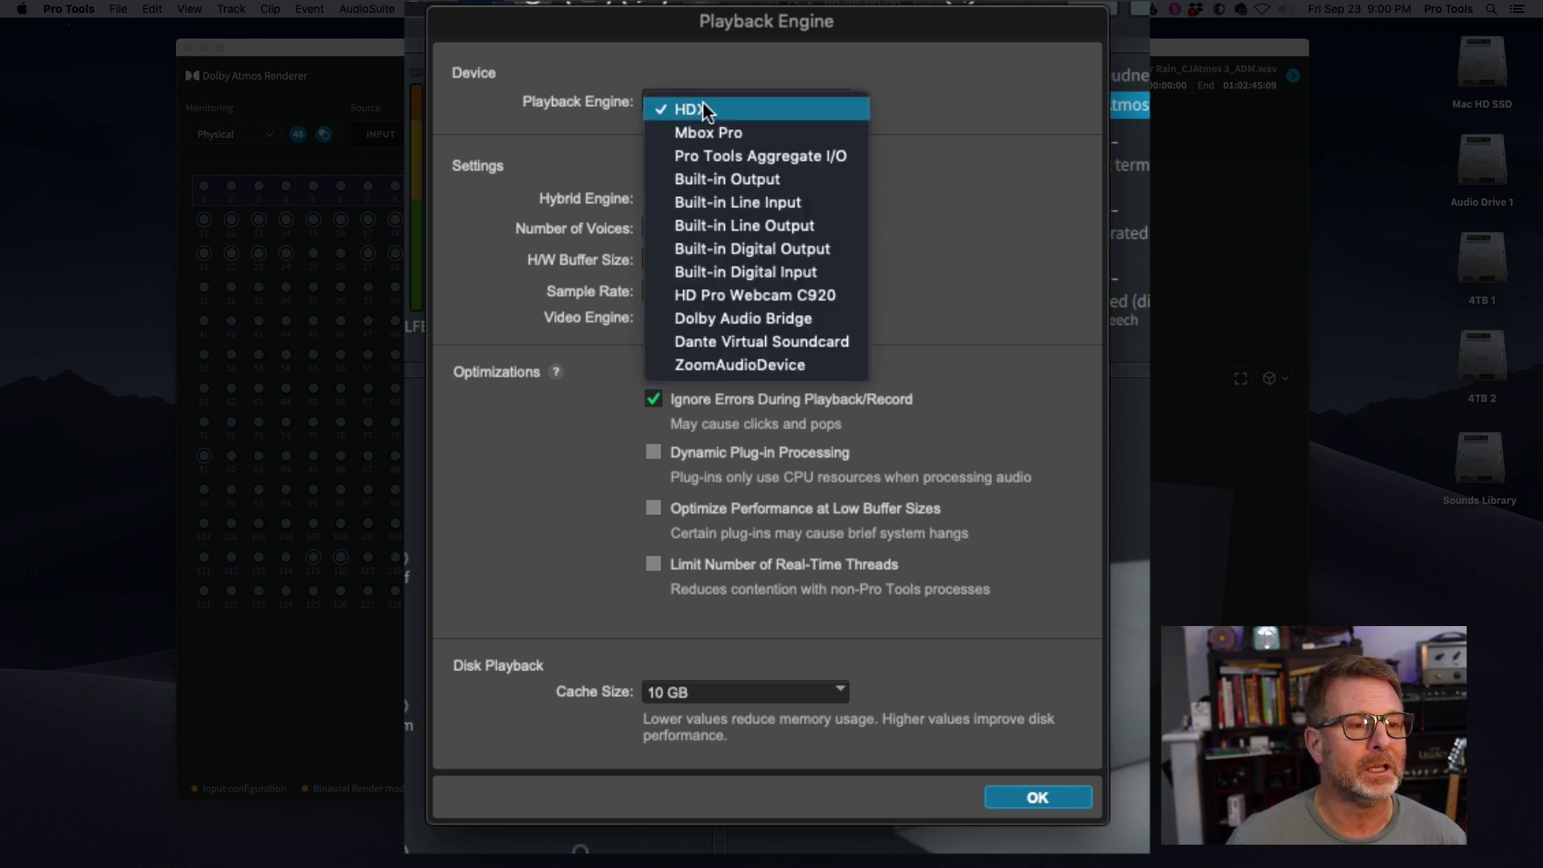
{"action": "left_click", "coordinate": [810, 319]}
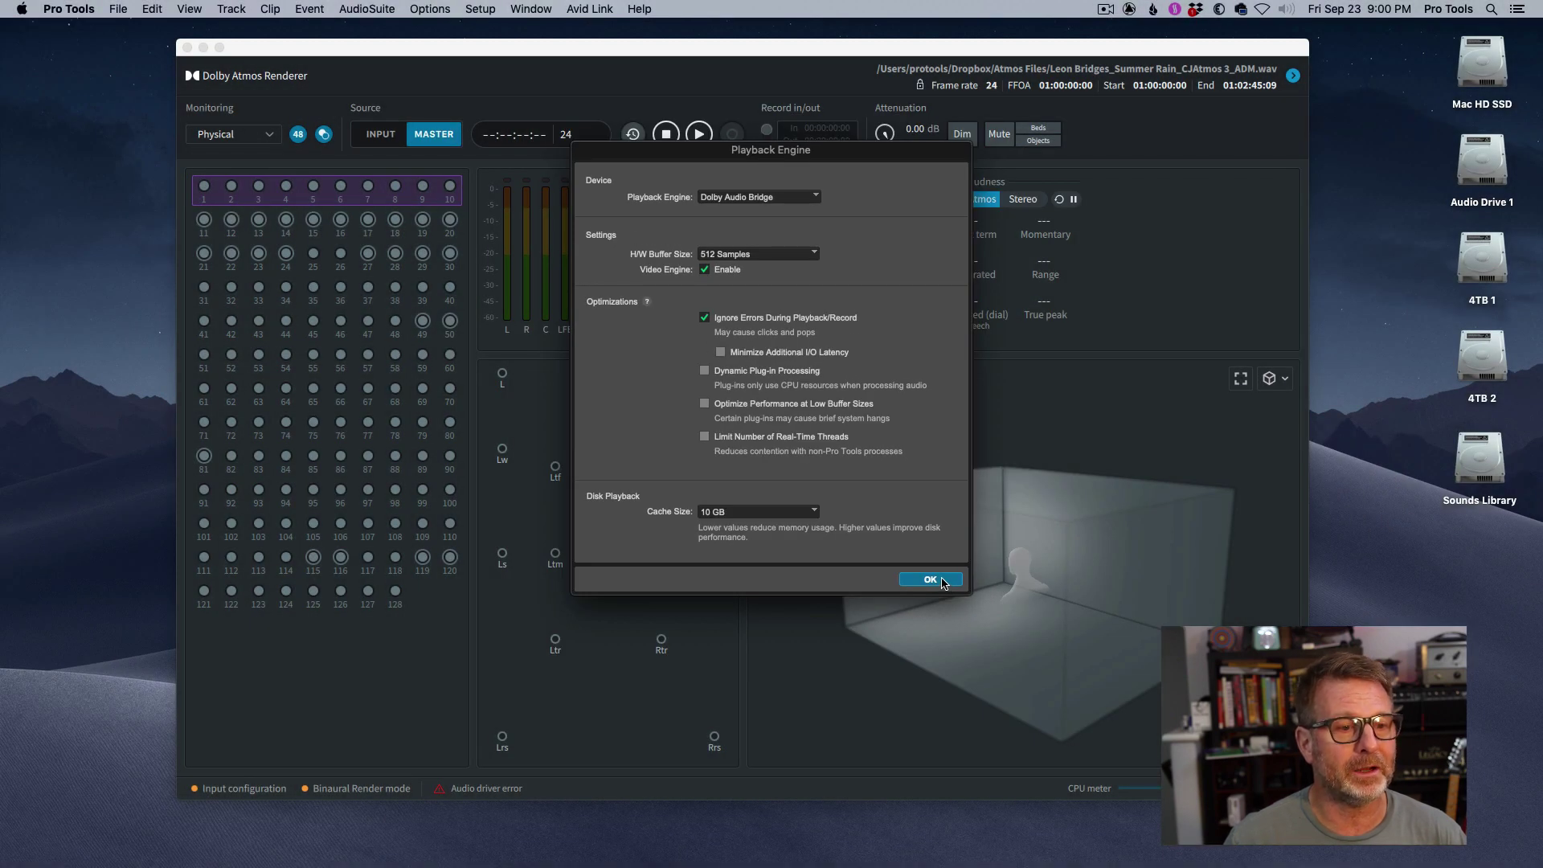
{"action": "left_click", "coordinate": [940, 581]}
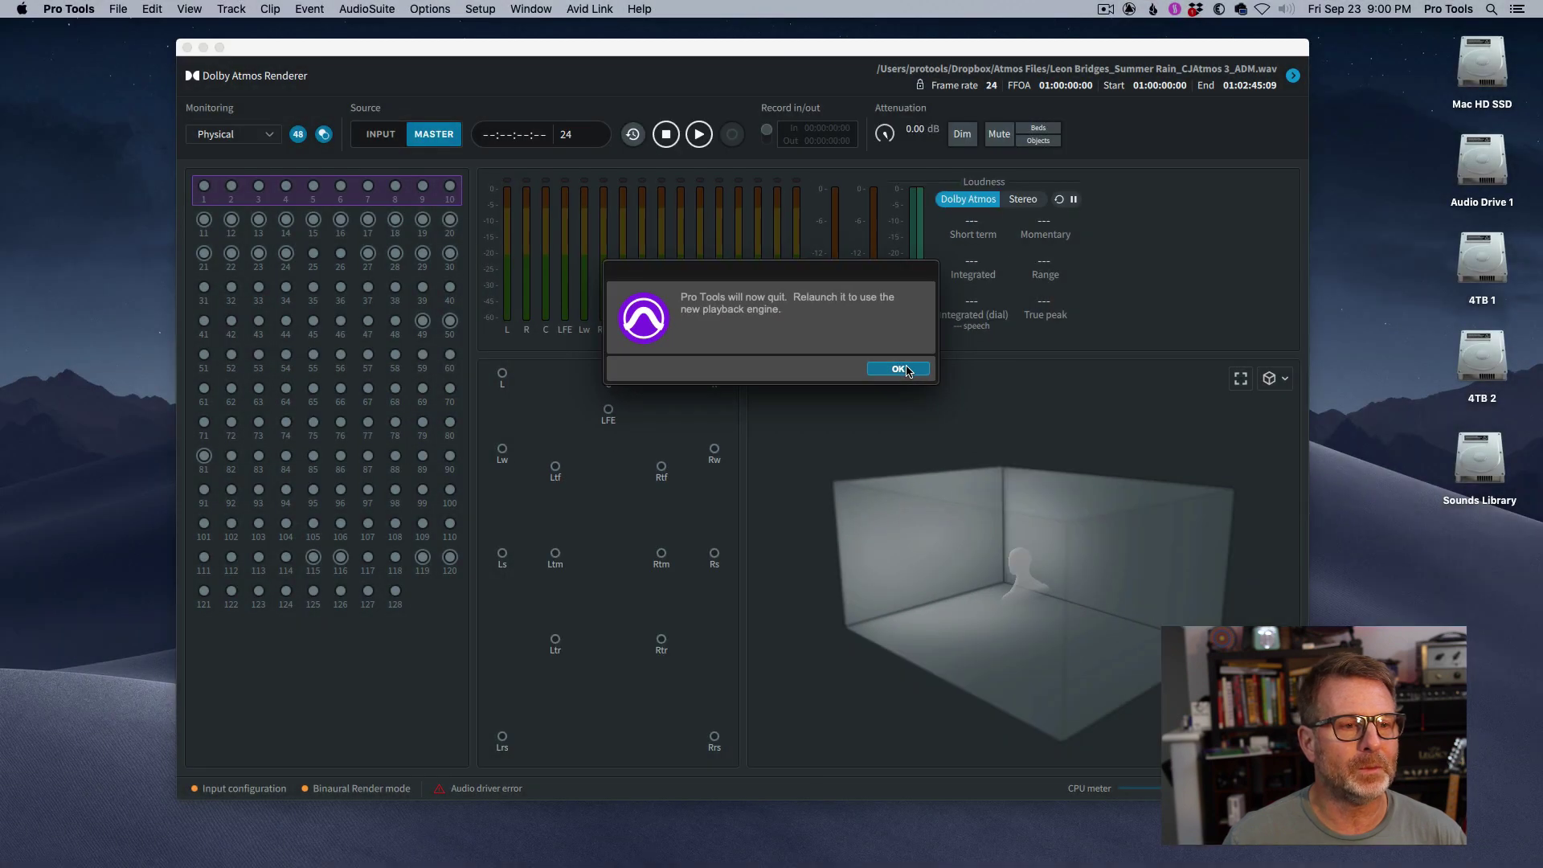
{"action": "left_click", "coordinate": [995, 394]}
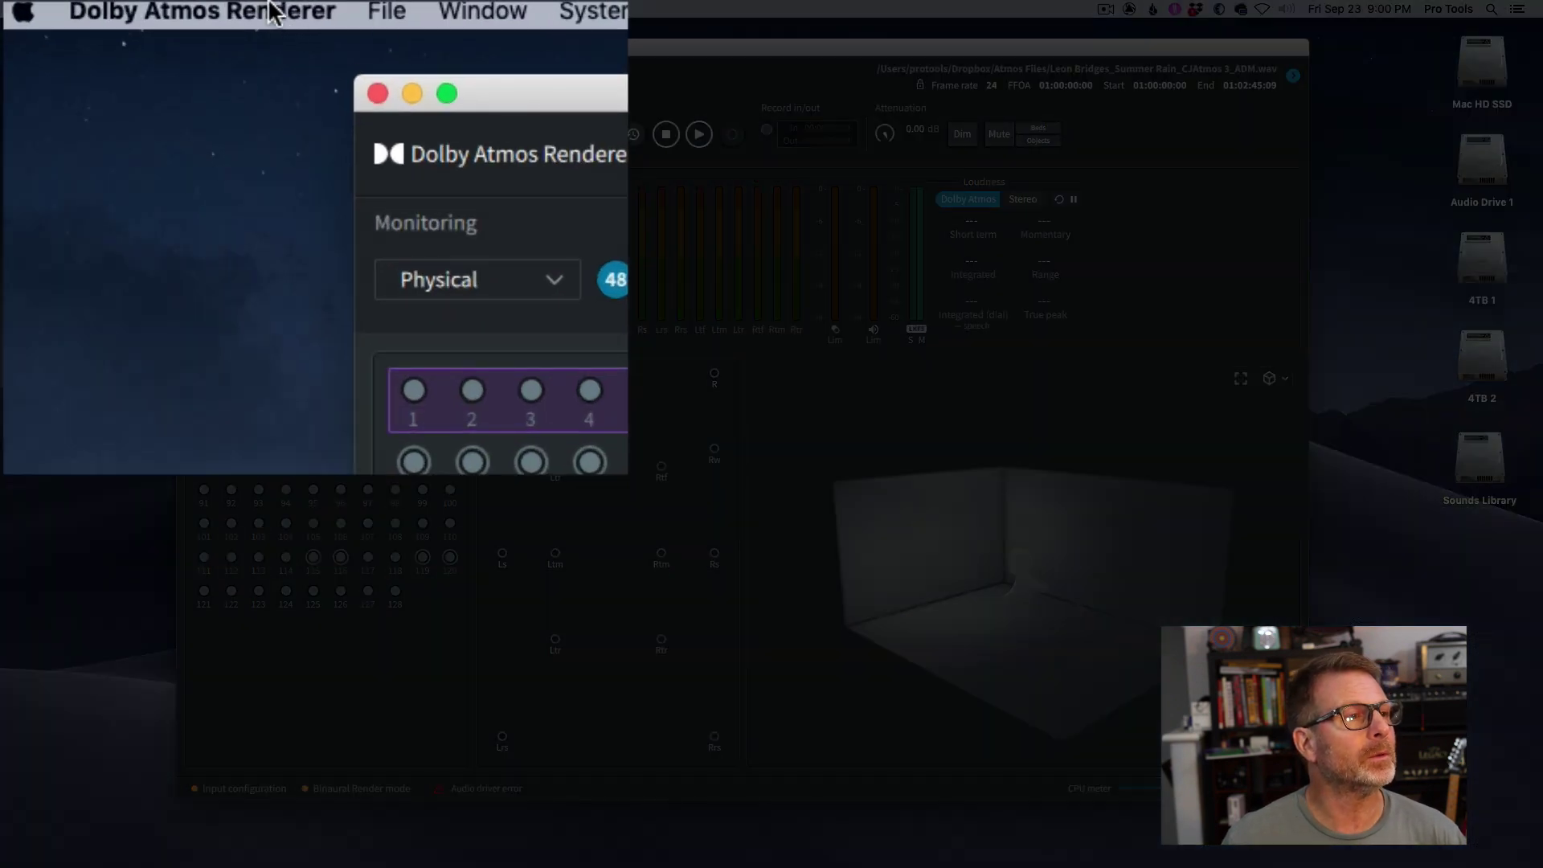
Step: Confirm in Renderer Preferences that the driver input is Dolby Audio Bridge and output Pro Tools | HDX
{"action": "left_click", "coordinate": [275, 16]}
{"action": "left_click", "coordinate": [156, 106]}
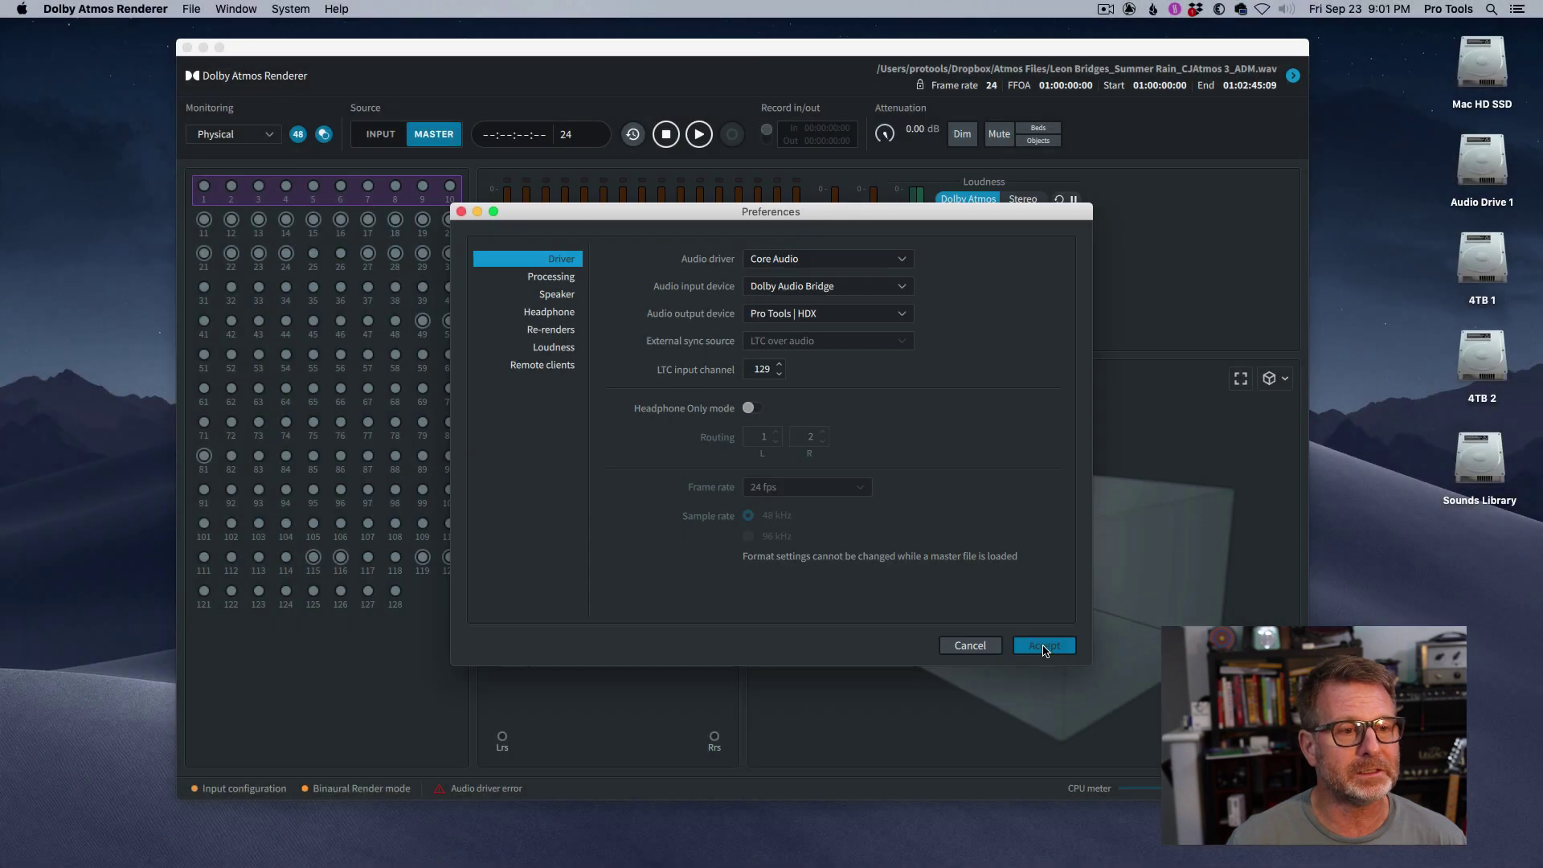
{"action": "left_click", "coordinate": [1047, 643]}
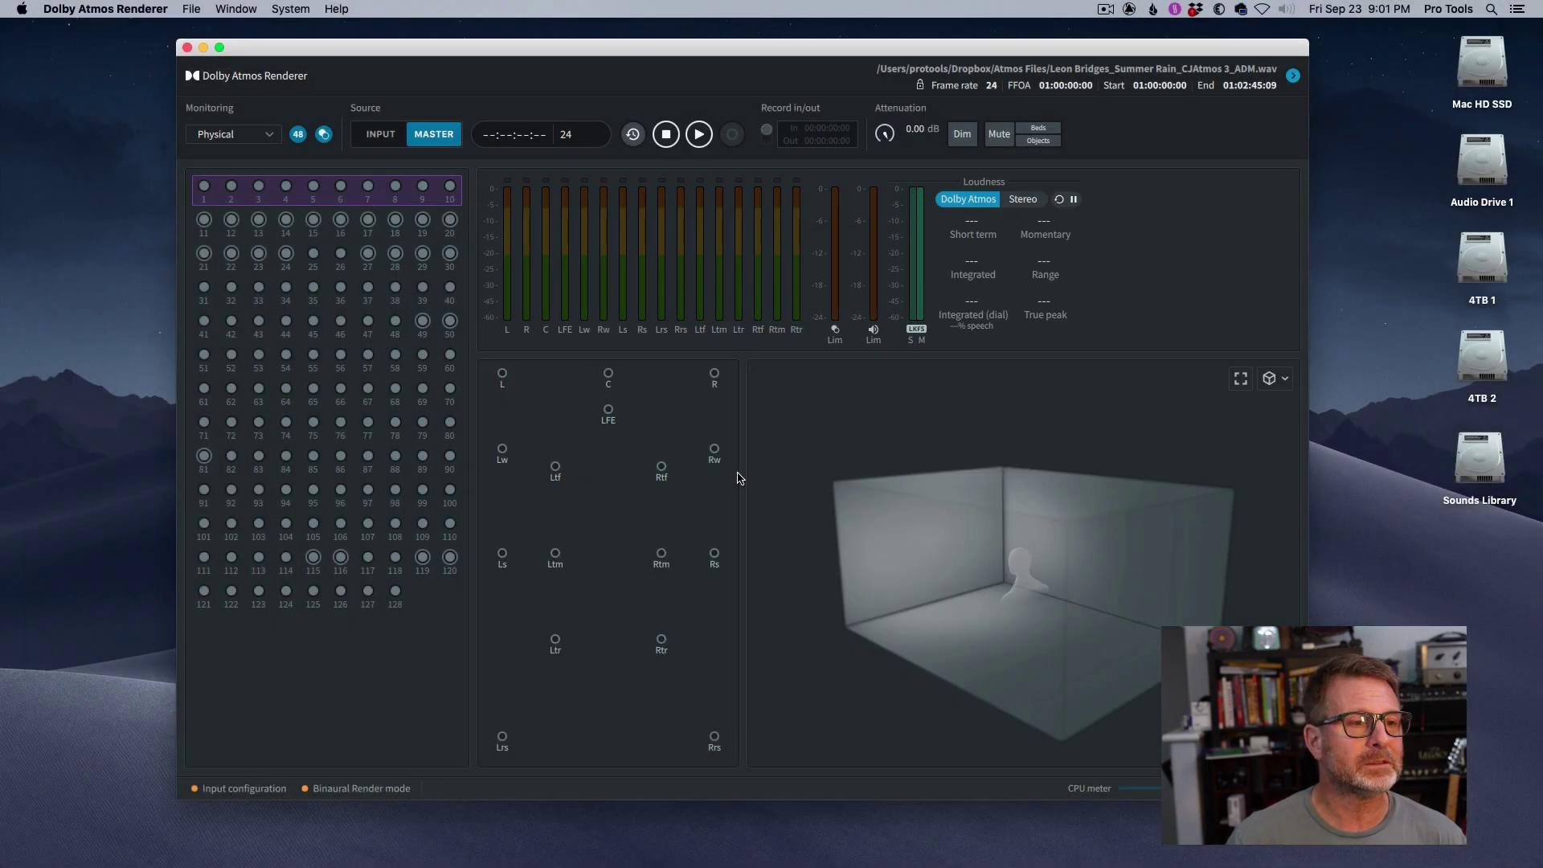
Step: Toggle the Renderer Source to INPUT, then use File > Close Master File
{"action": "left_click", "coordinate": [381, 142]}
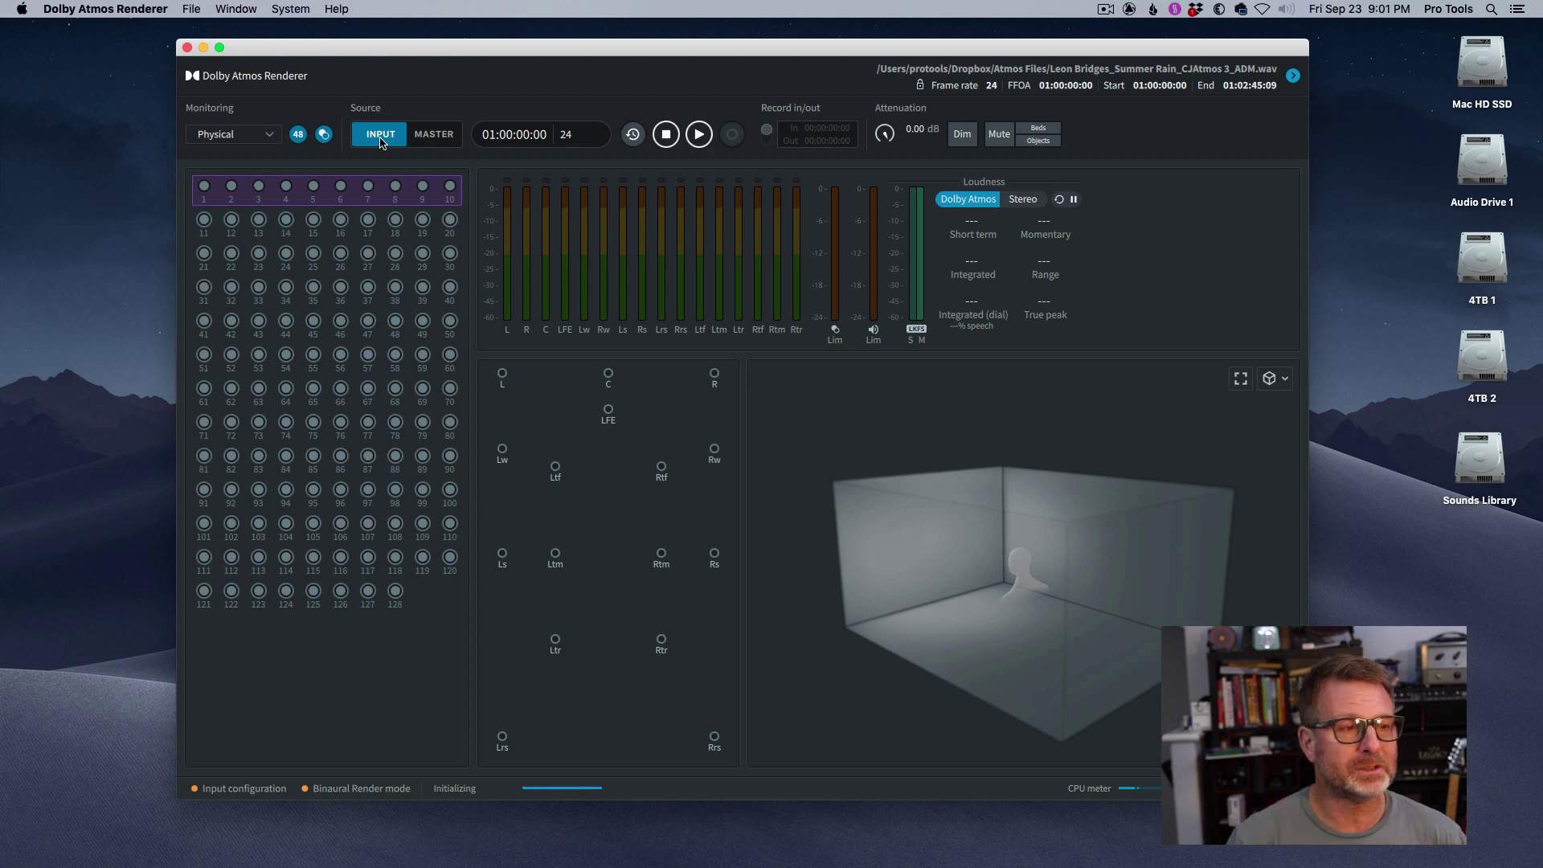
{"action": "left_click", "coordinate": [387, 138]}
{"action": "left_click", "coordinate": [264, 158]}
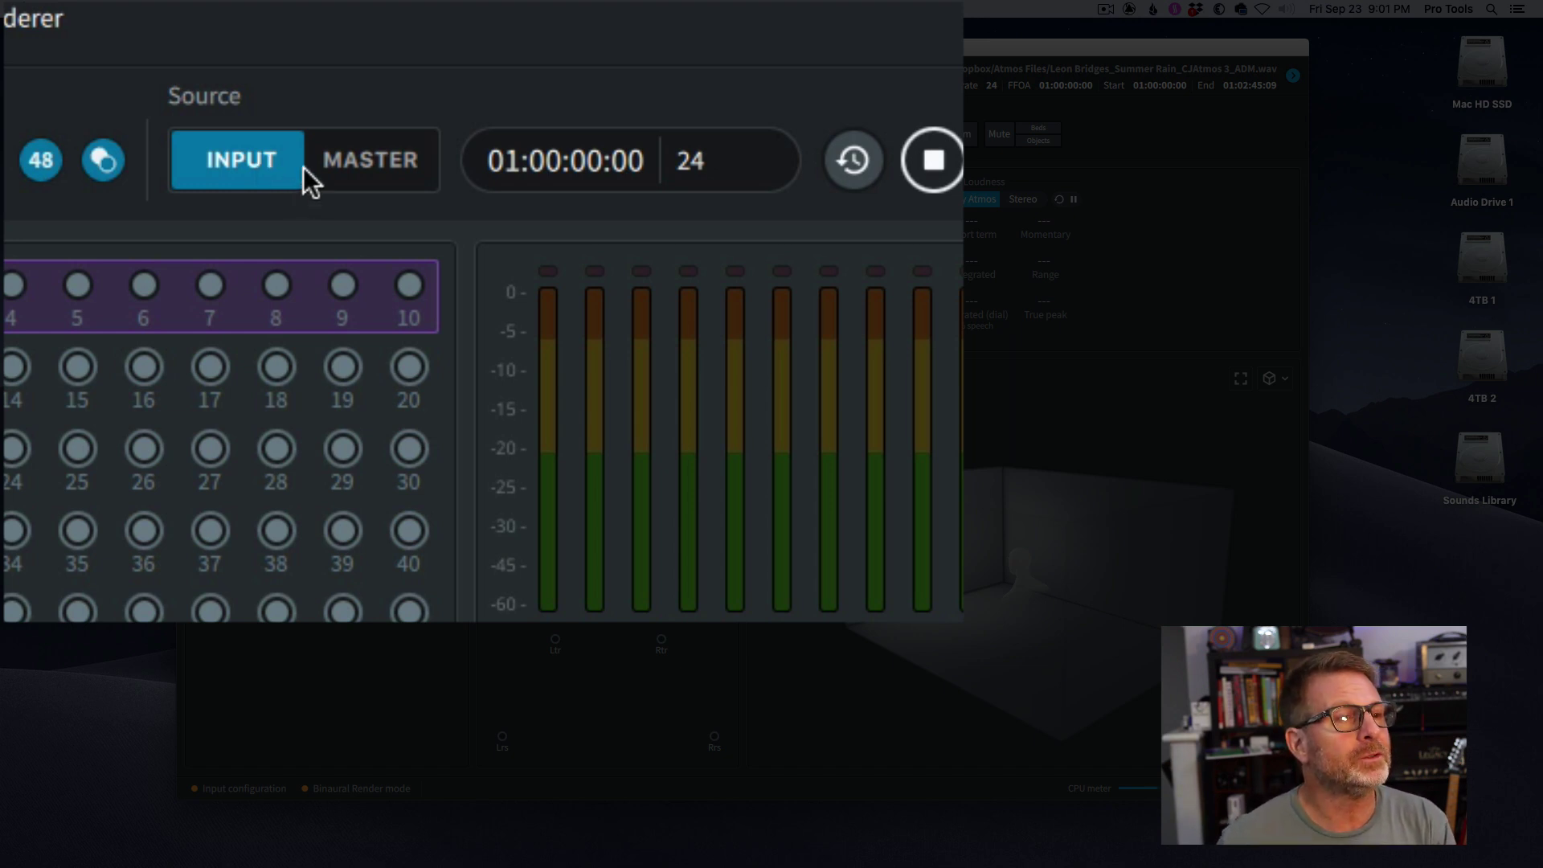
{"action": "left_click", "coordinate": [356, 160]}
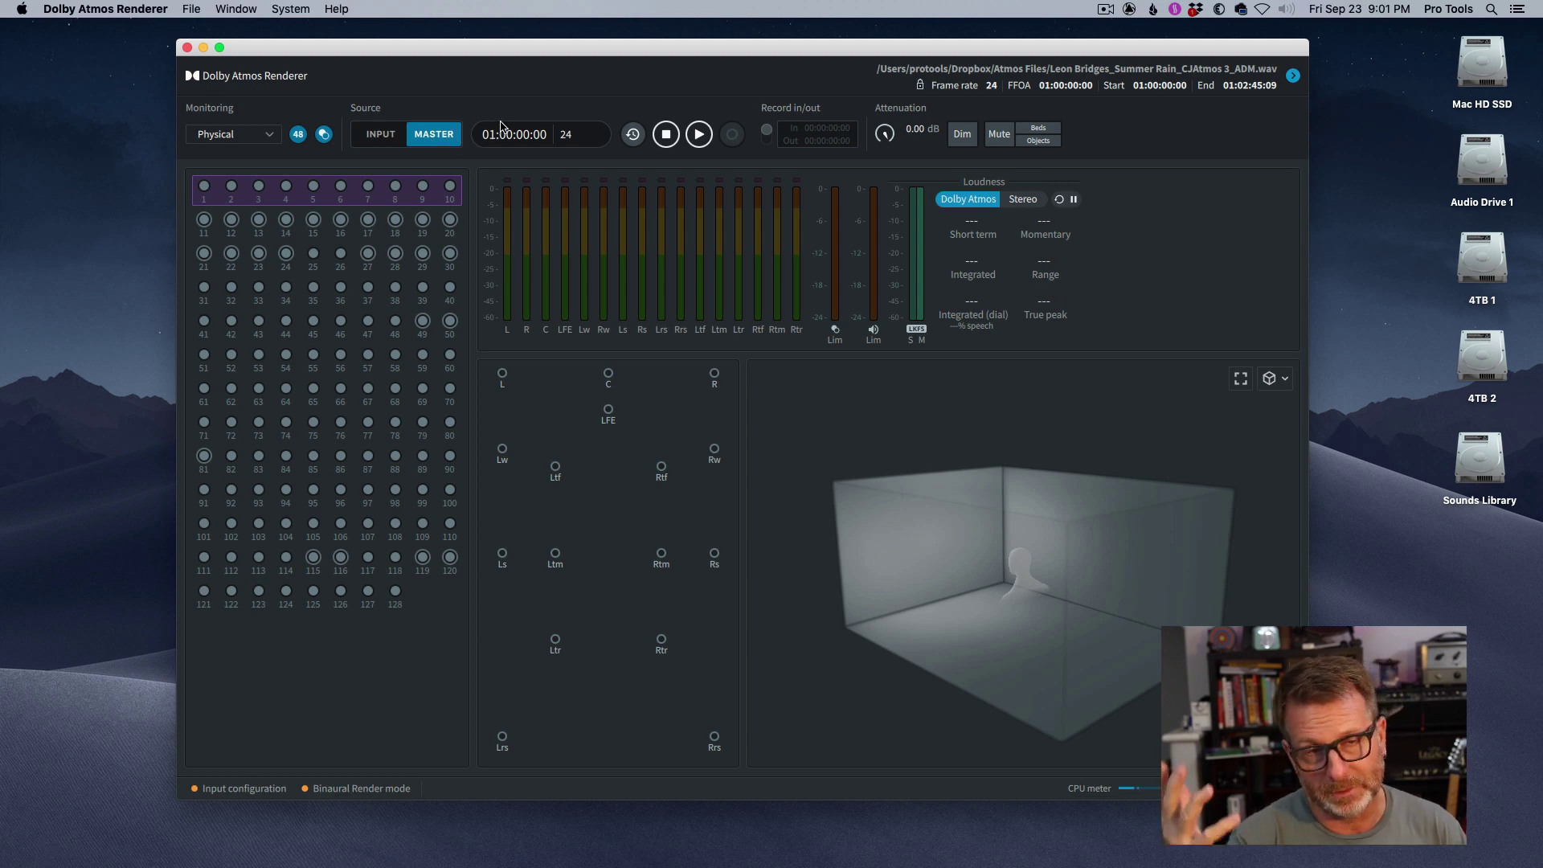
{"action": "left_click", "coordinate": [380, 135]}
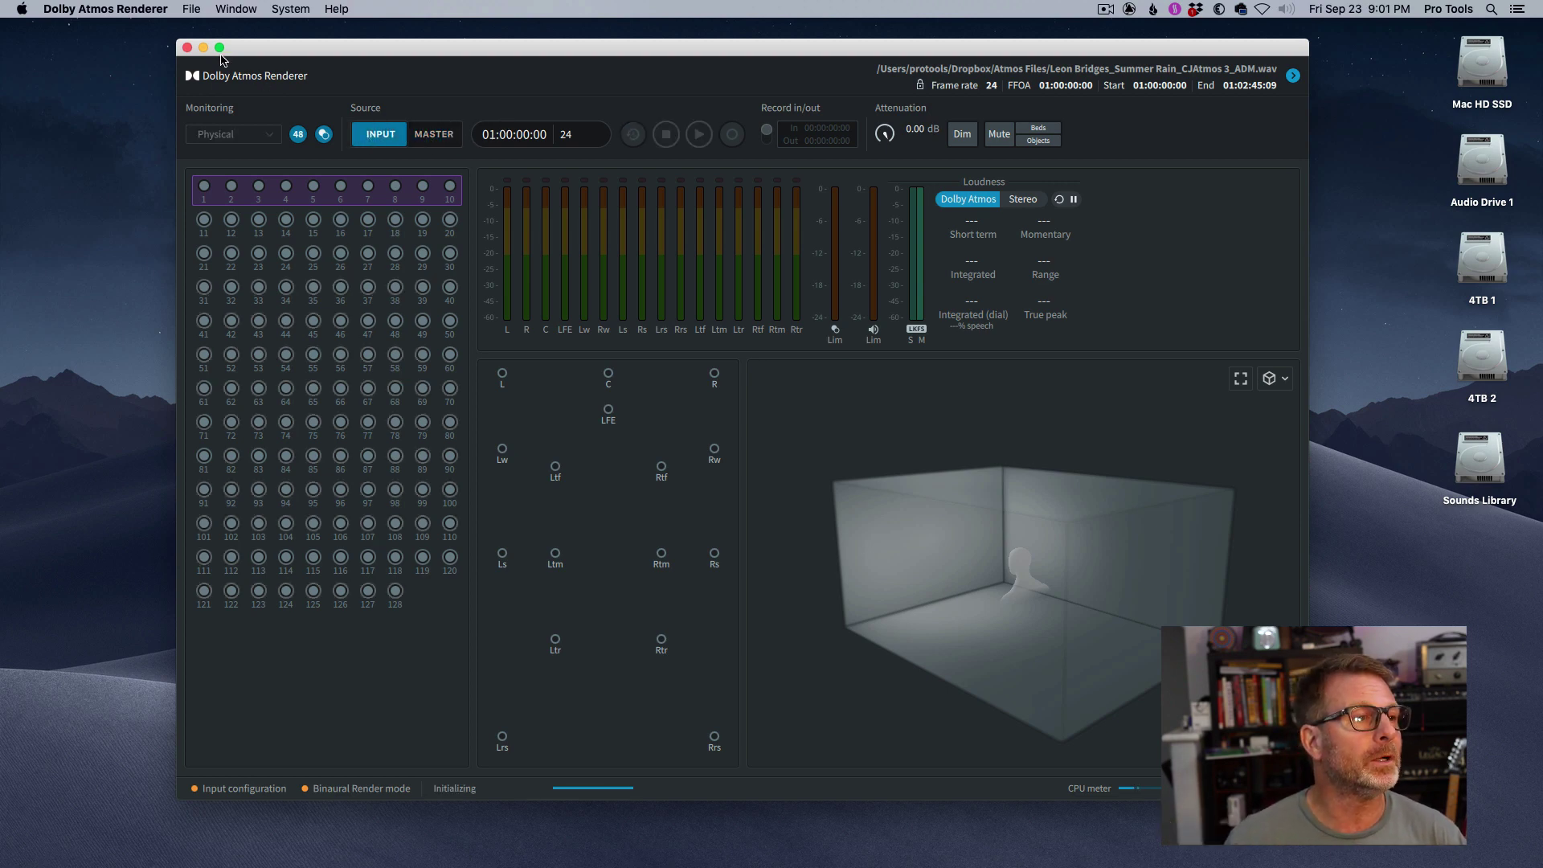
{"action": "left_click", "coordinate": [191, 9]}
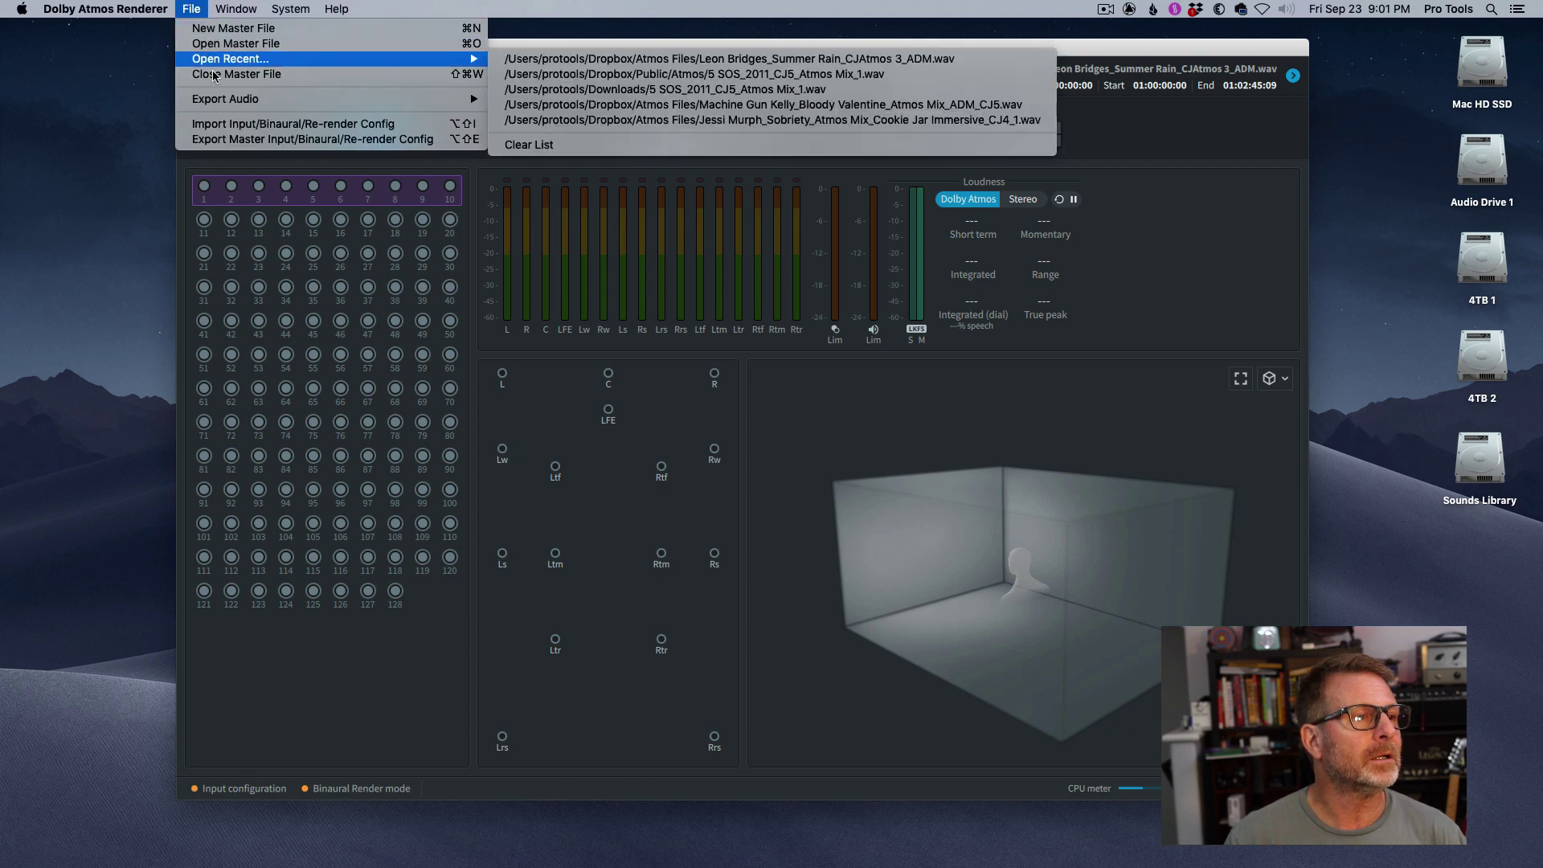
{"action": "left_click", "coordinate": [219, 75]}
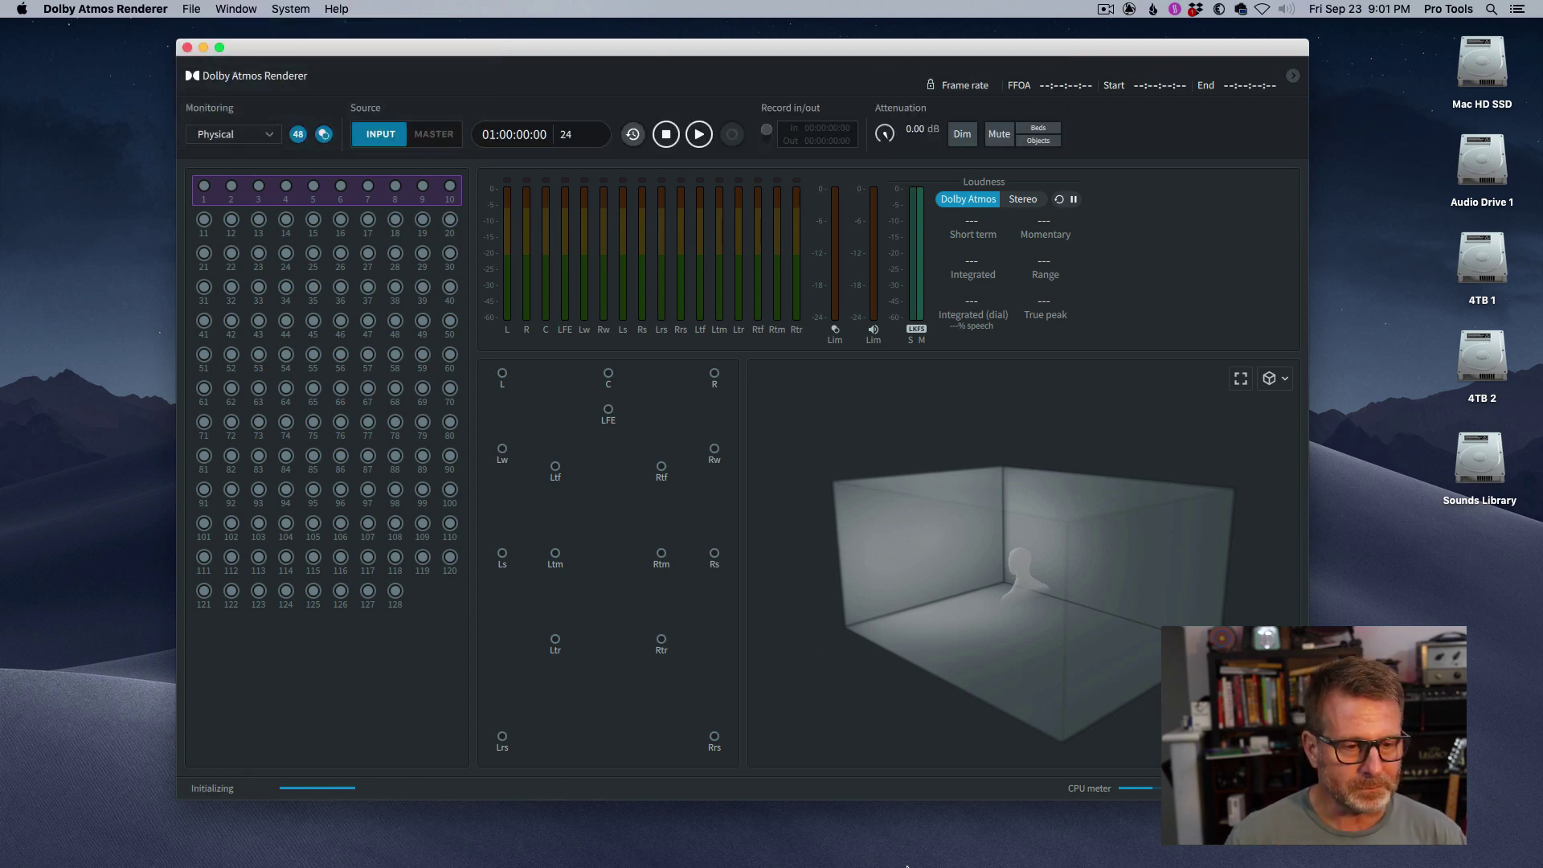
Step: Relaunch Pro Tools without creating a session, hiding the Renderer to bring Pro Tools forward
{"action": "mouse_move", "coordinate": [1090, 865]}
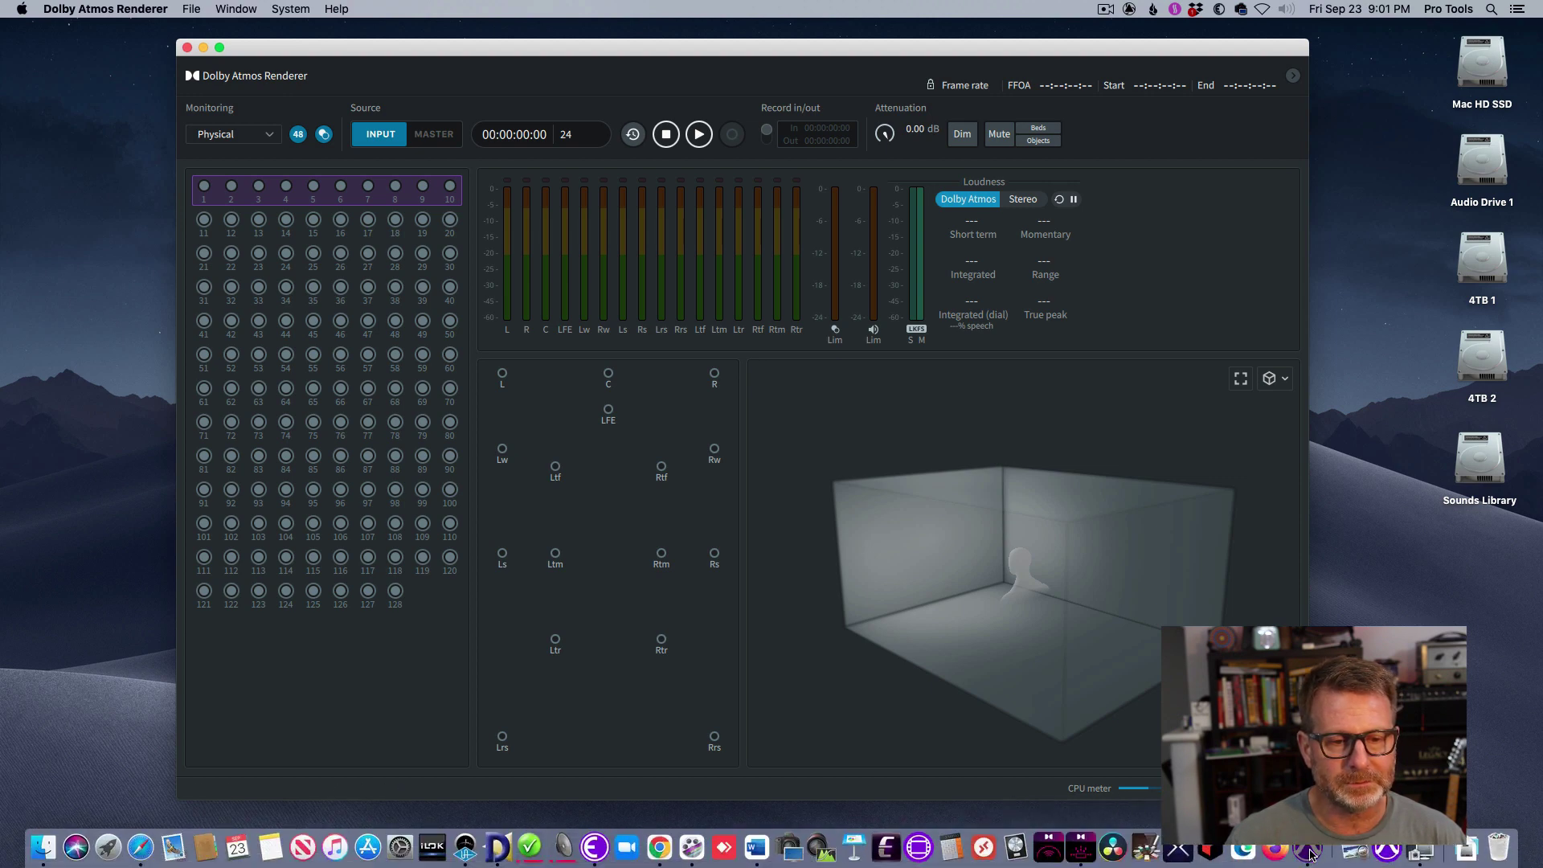
{"action": "left_click", "coordinate": [1309, 851]}
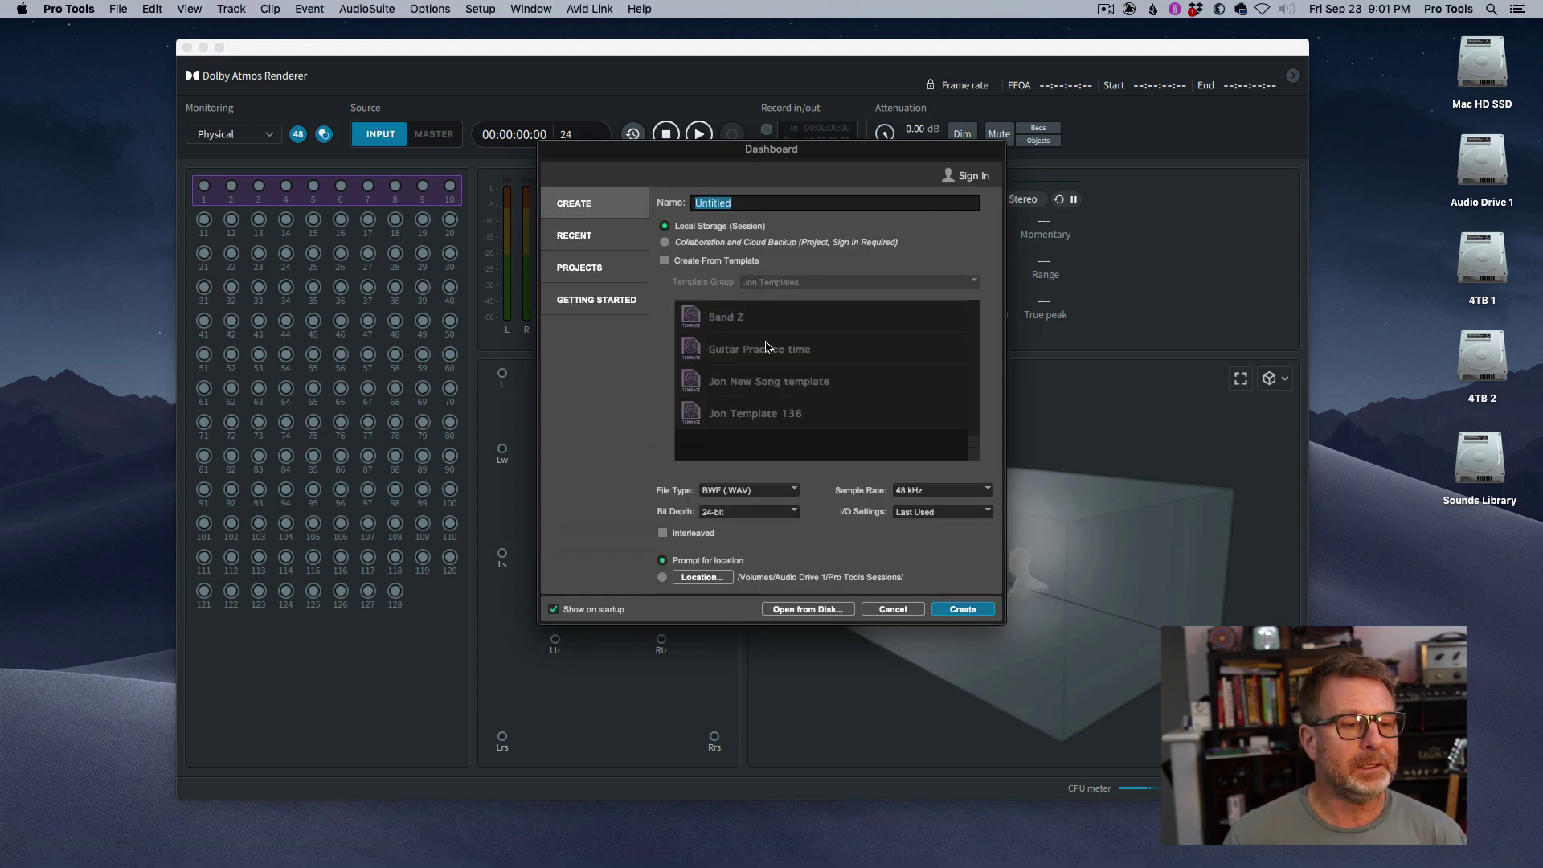
{"action": "left_click", "coordinate": [892, 610]}
{"action": "left_click_drag", "start_coordinate": [538, 51], "coordinate": [540, 63]}
{"action": "key", "text": "super+h"}
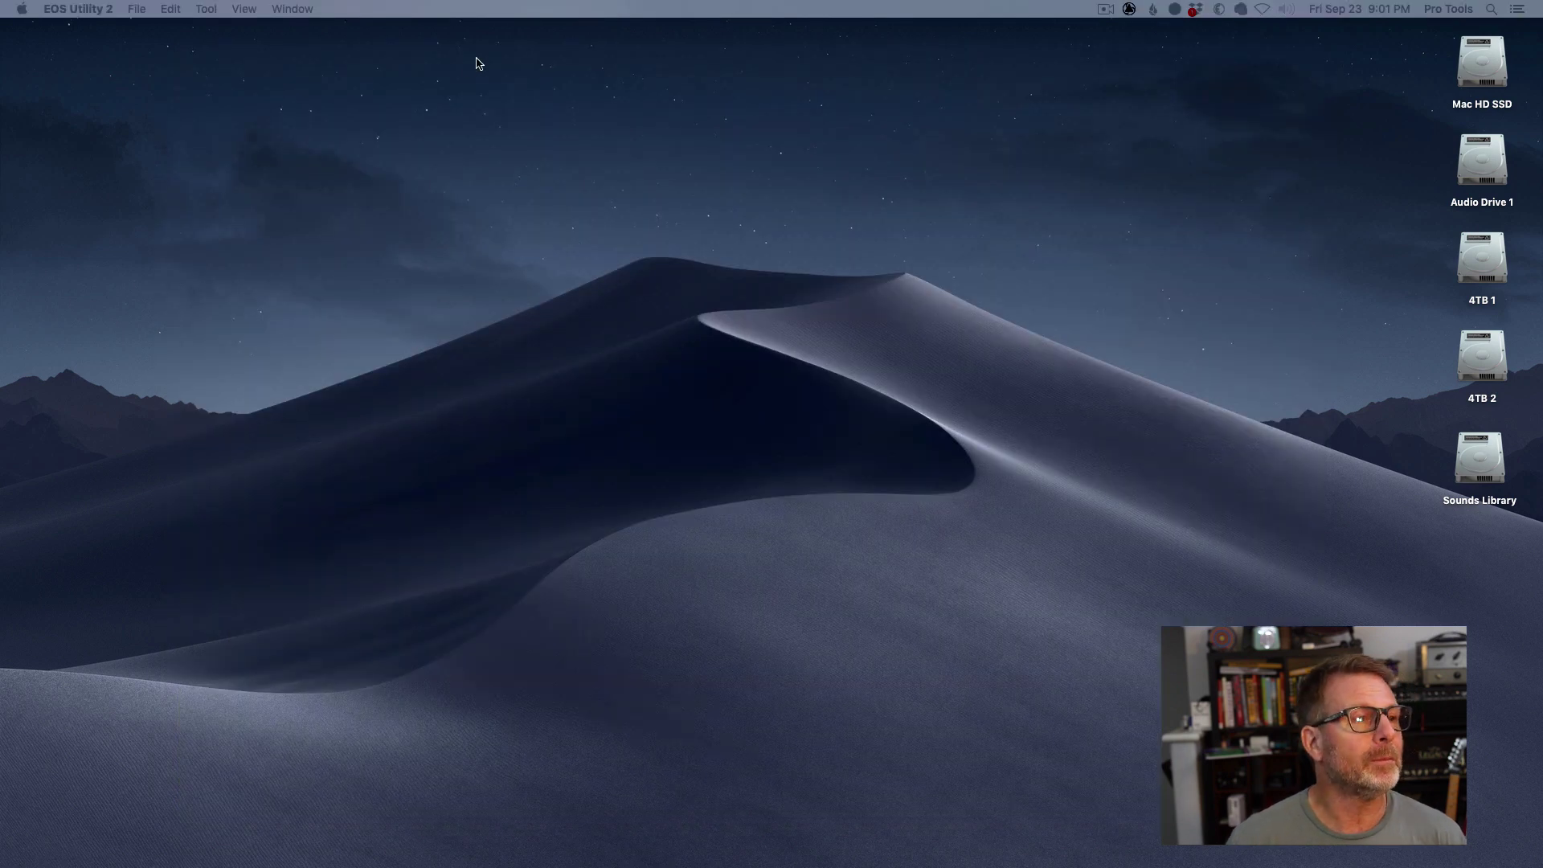
{"action": "key", "text": "super+Tab"}
{"action": "key", "text": "Escape"}
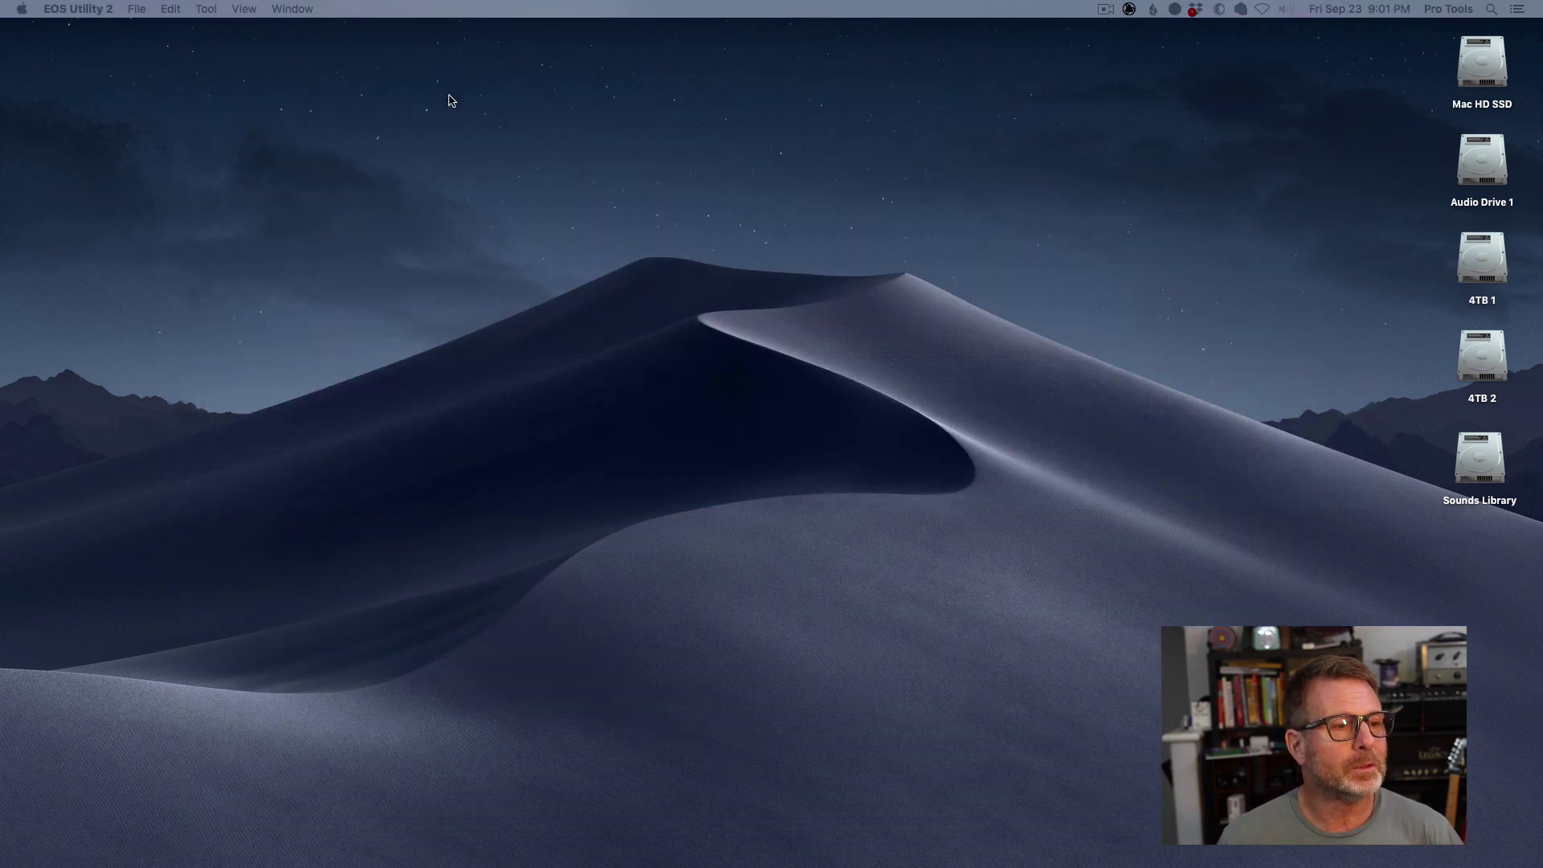
{"action": "left_click", "coordinate": [295, 89]}
{"action": "left_click", "coordinate": [603, 846]}
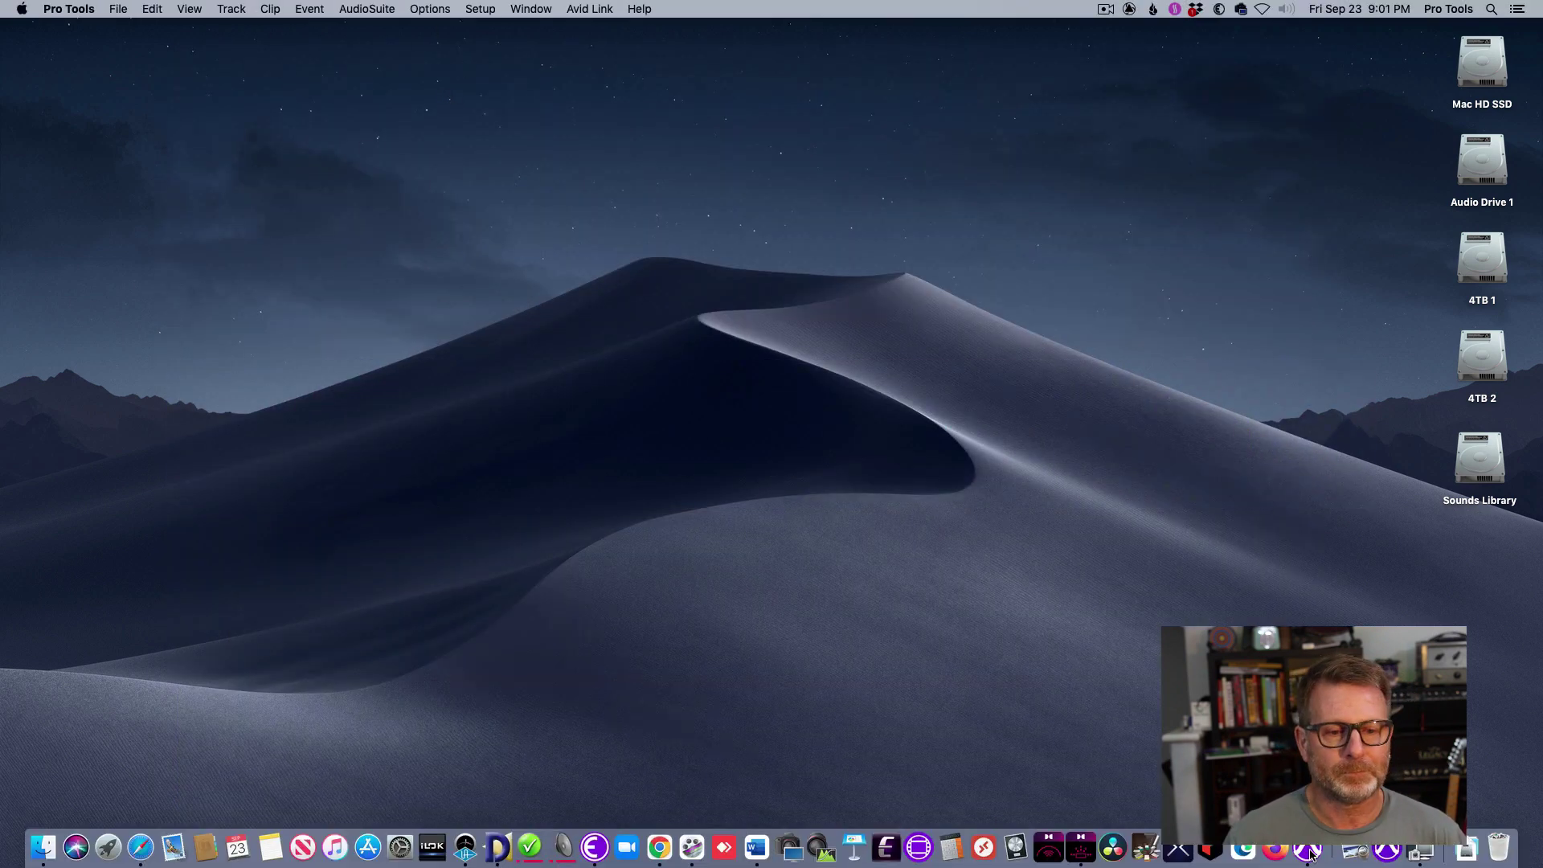
Step: Enable the Dolby Atmos peripheral with renderer host Pros-Mac-Pro.local and confirm the Peripherals dialog
{"action": "left_click", "coordinate": [480, 9]}
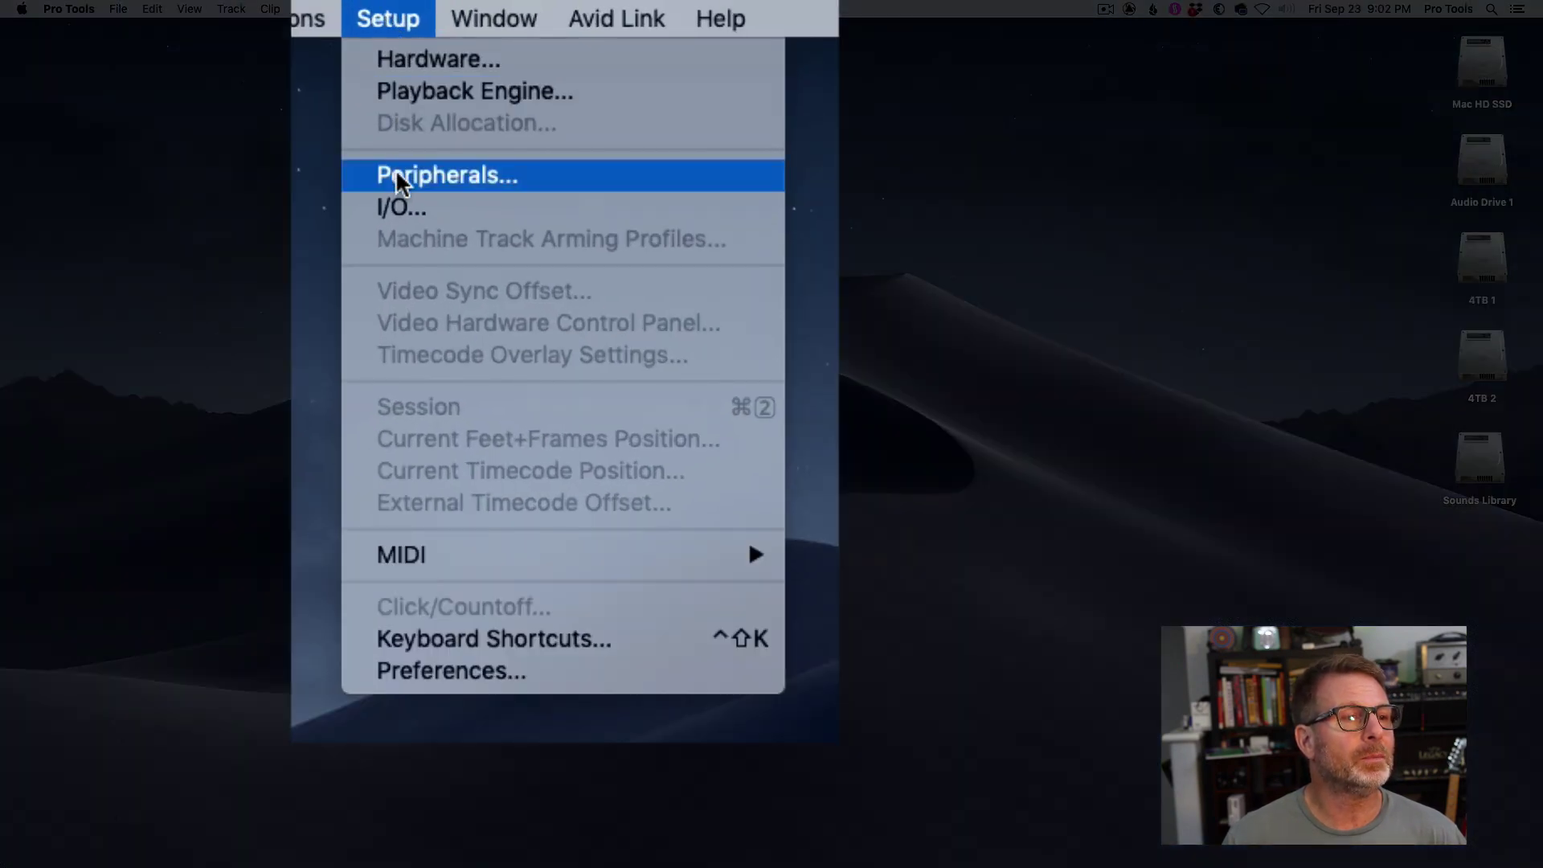
{"action": "left_click", "coordinate": [397, 178]}
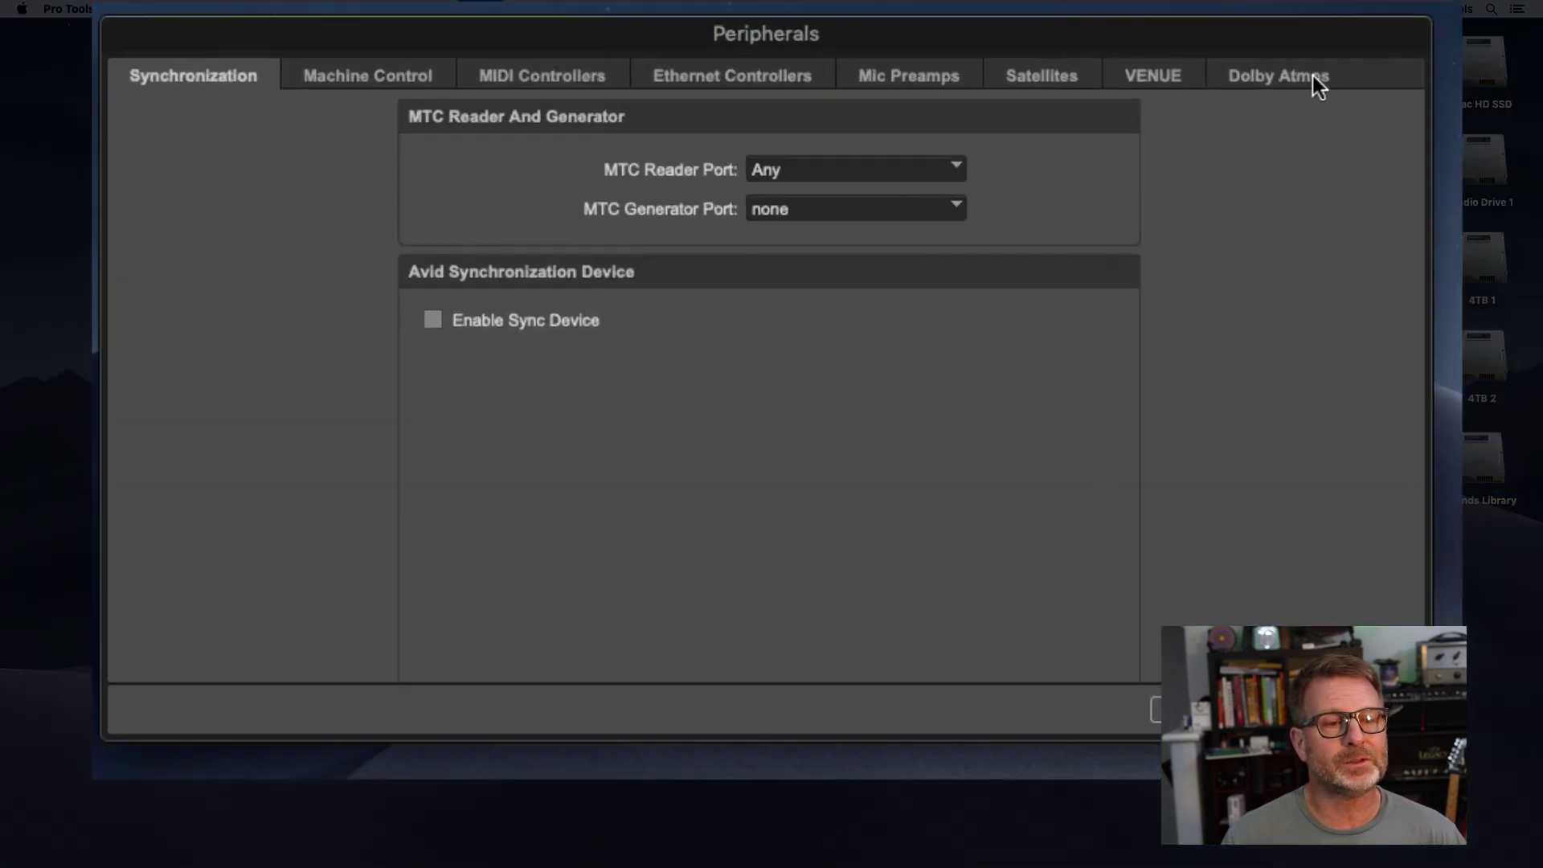
{"action": "left_click", "coordinate": [1318, 85]}
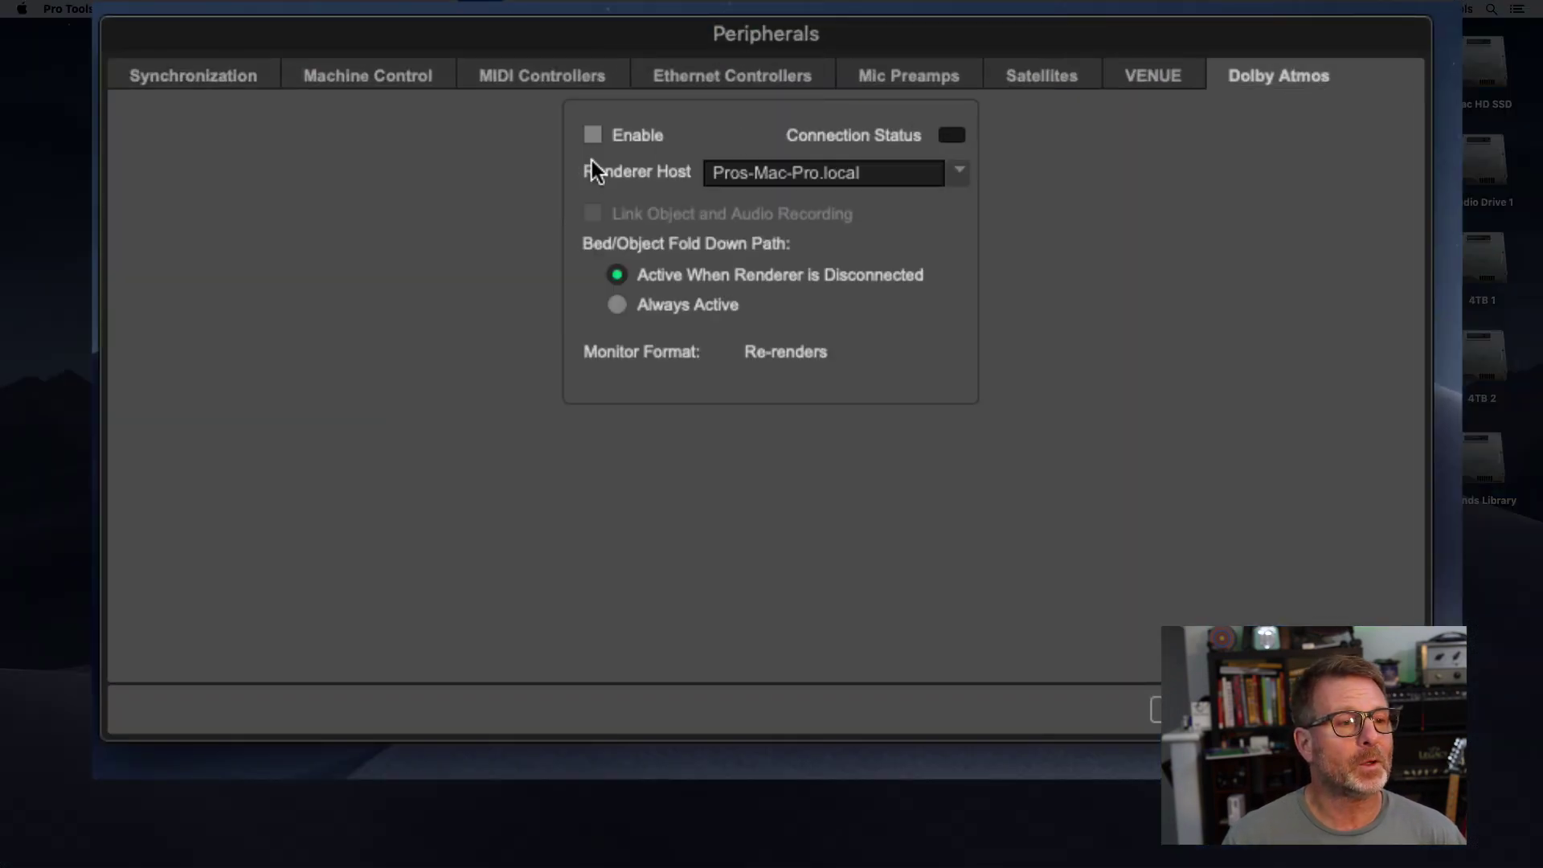
{"action": "left_click", "coordinate": [592, 135]}
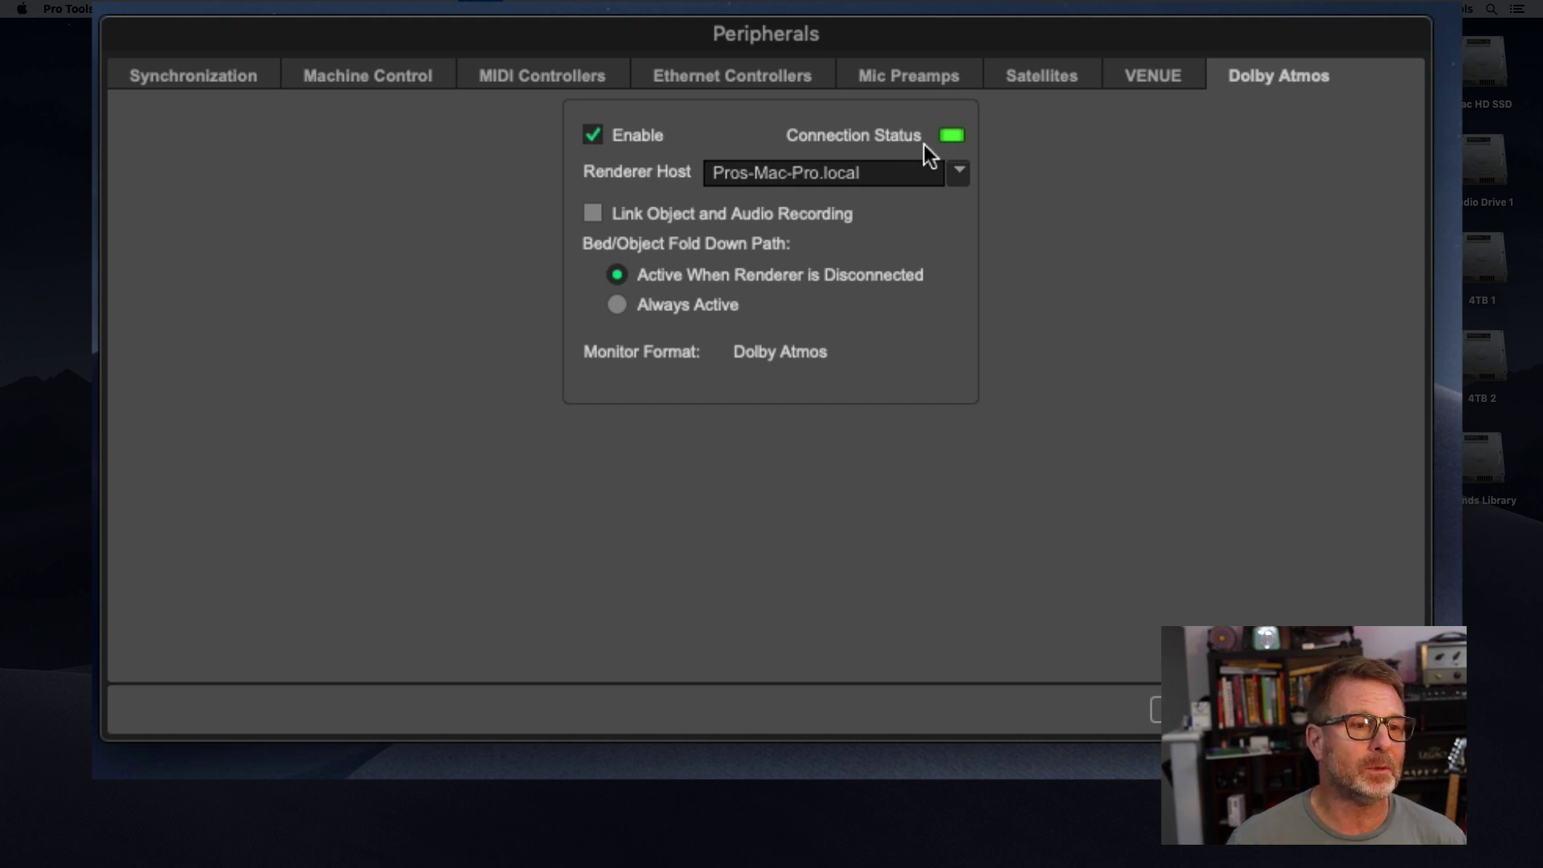
{"action": "left_click", "coordinate": [958, 173]}
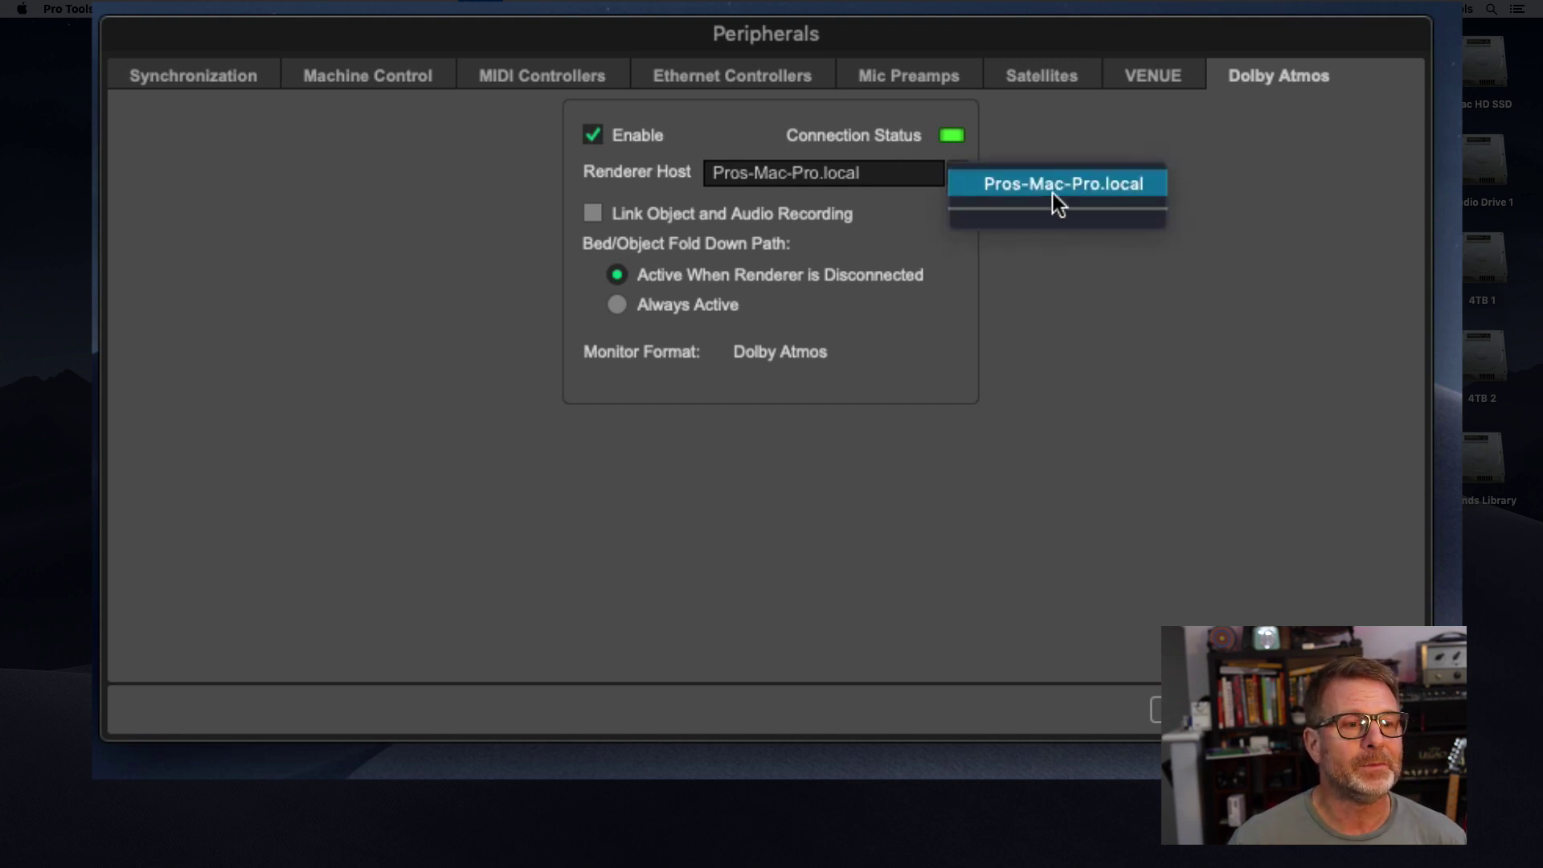
{"action": "left_click", "coordinate": [1053, 185]}
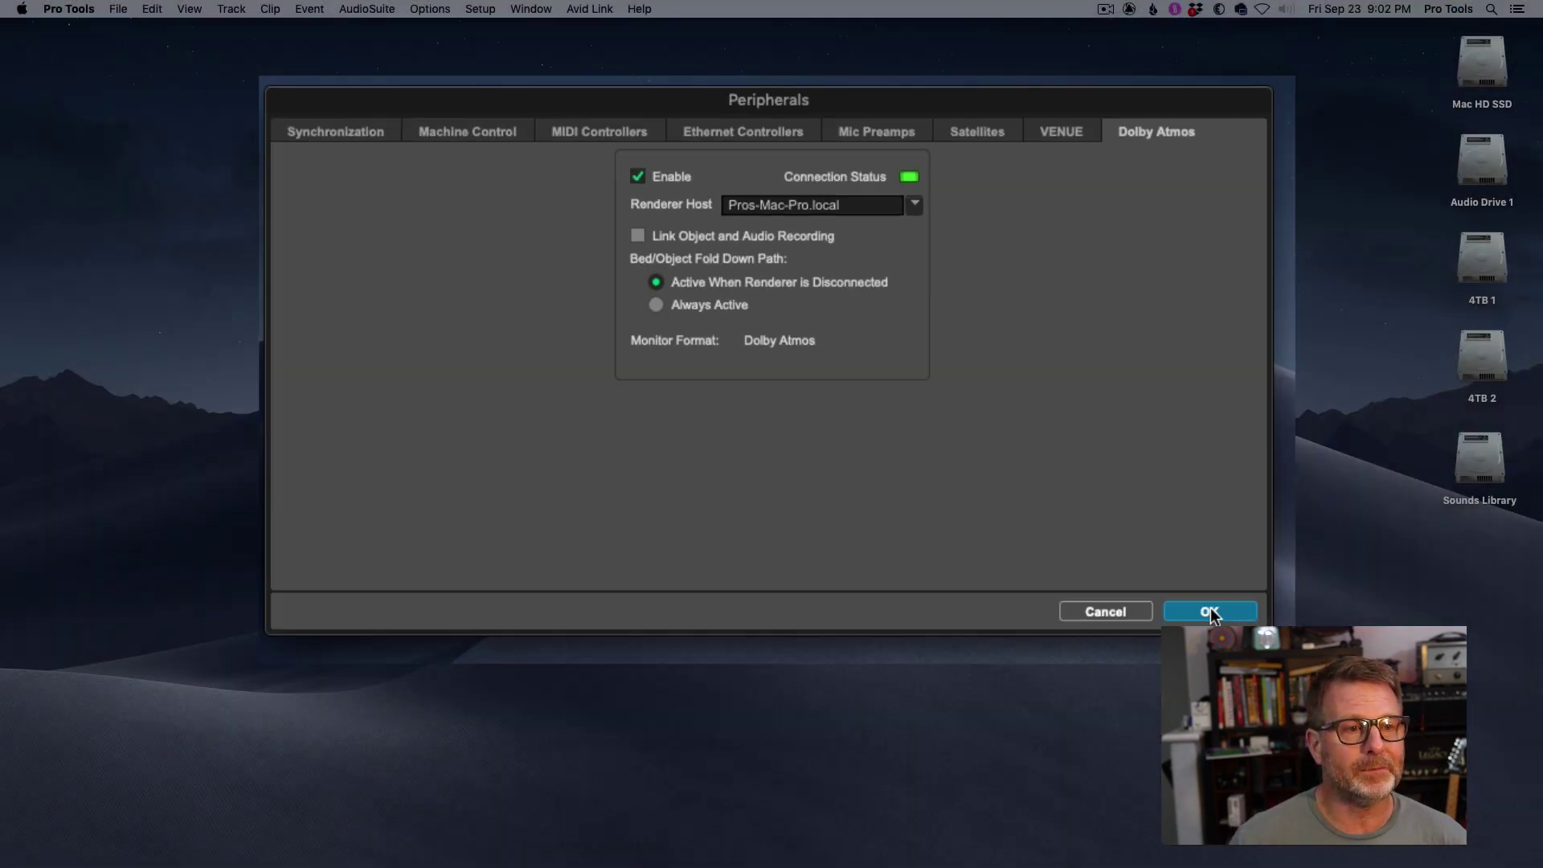
{"action": "left_click", "coordinate": [1318, 699]}
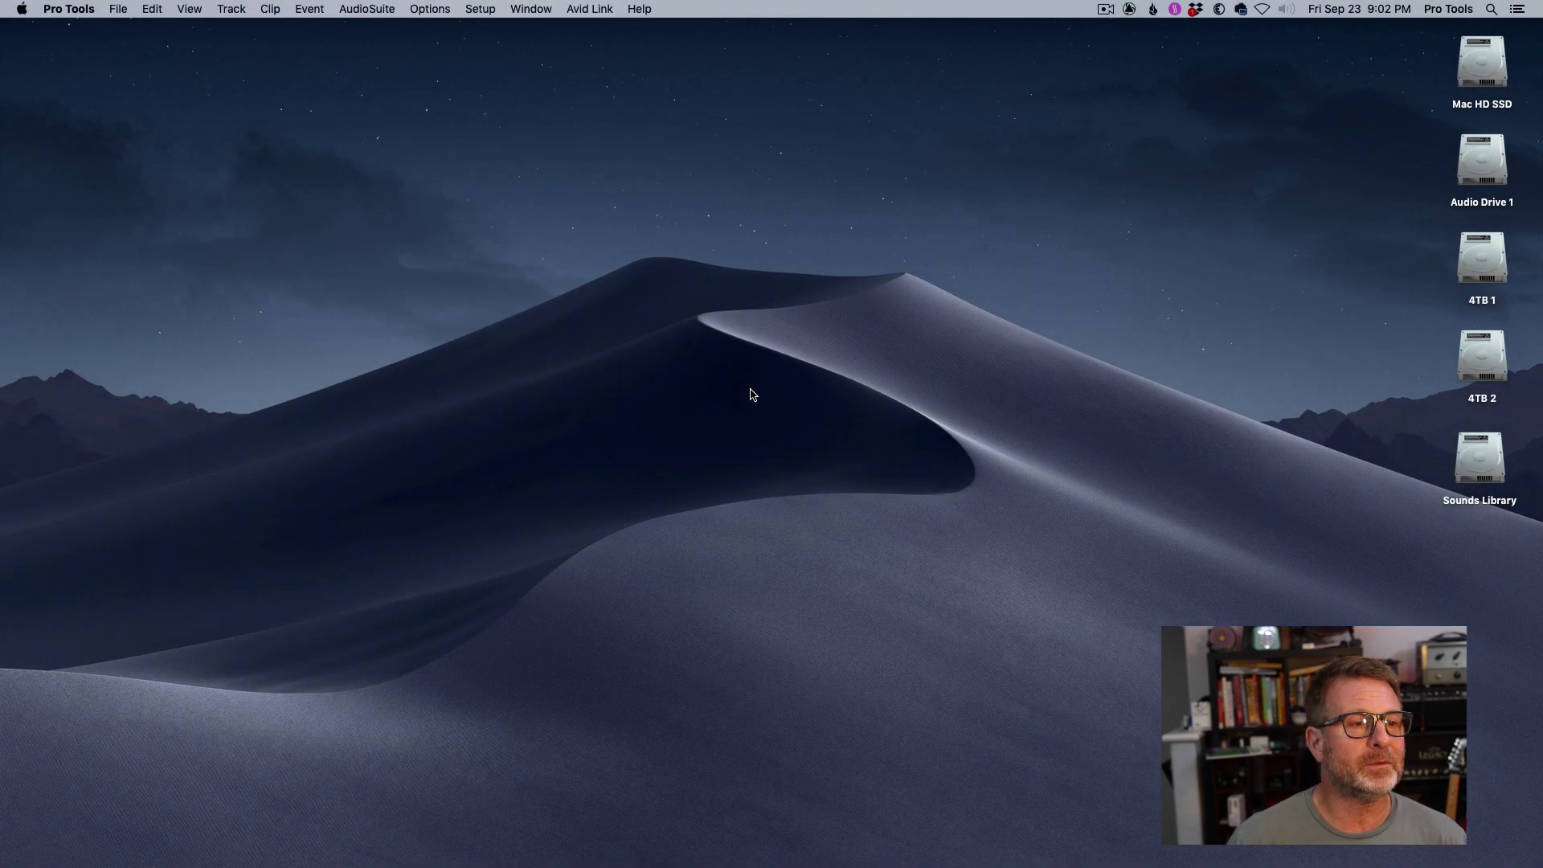
Step: Open I/O Setup enlarged and delete every path on the Output tab
{"action": "left_click", "coordinate": [479, 9]}
{"action": "left_click", "coordinate": [407, 193]}
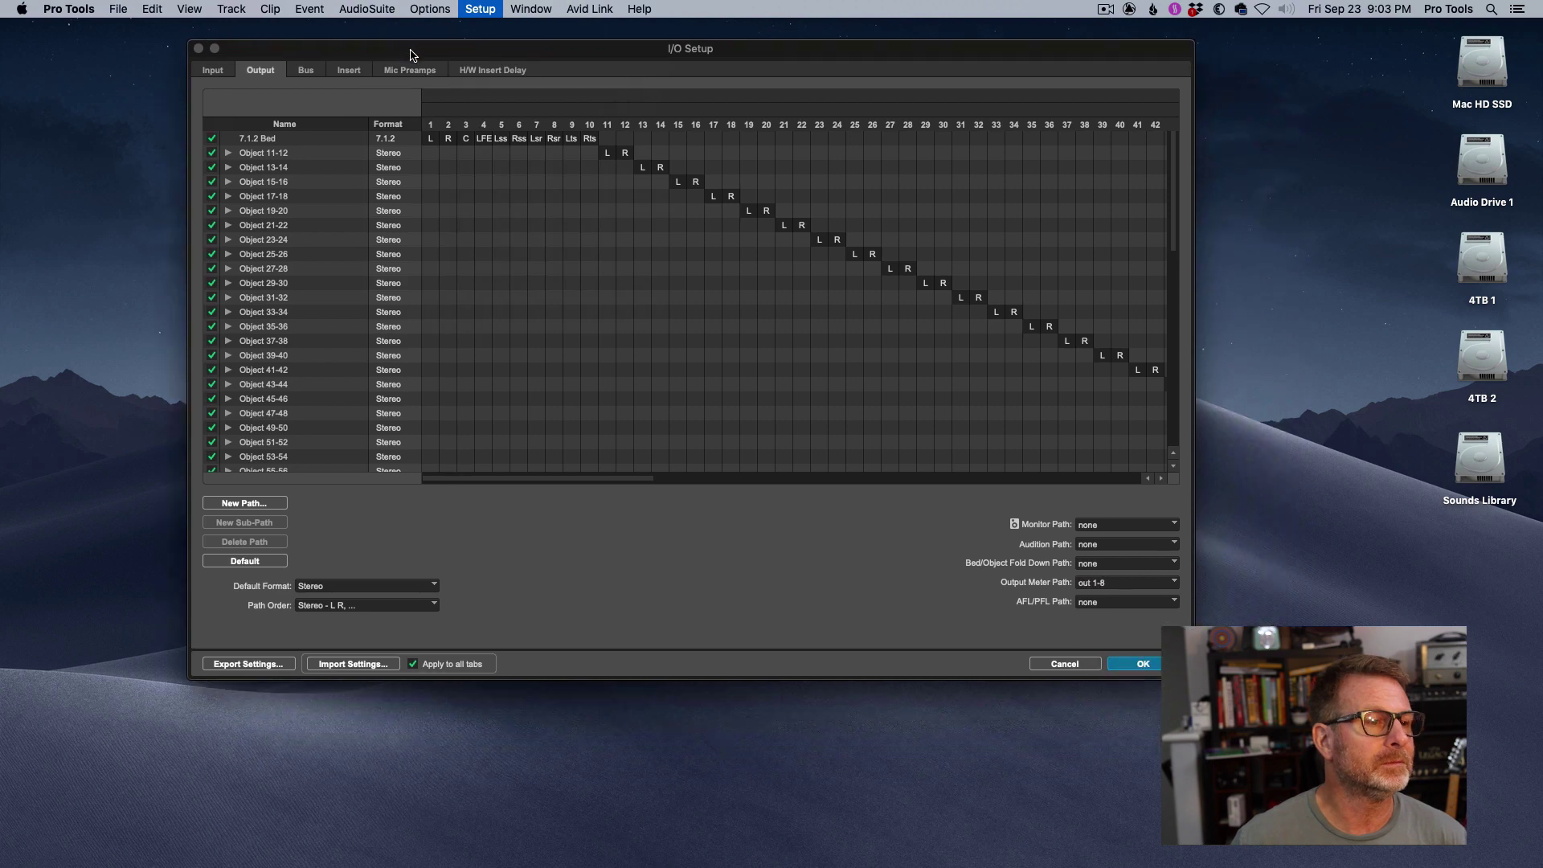
{"action": "double_click", "coordinate": [413, 53]}
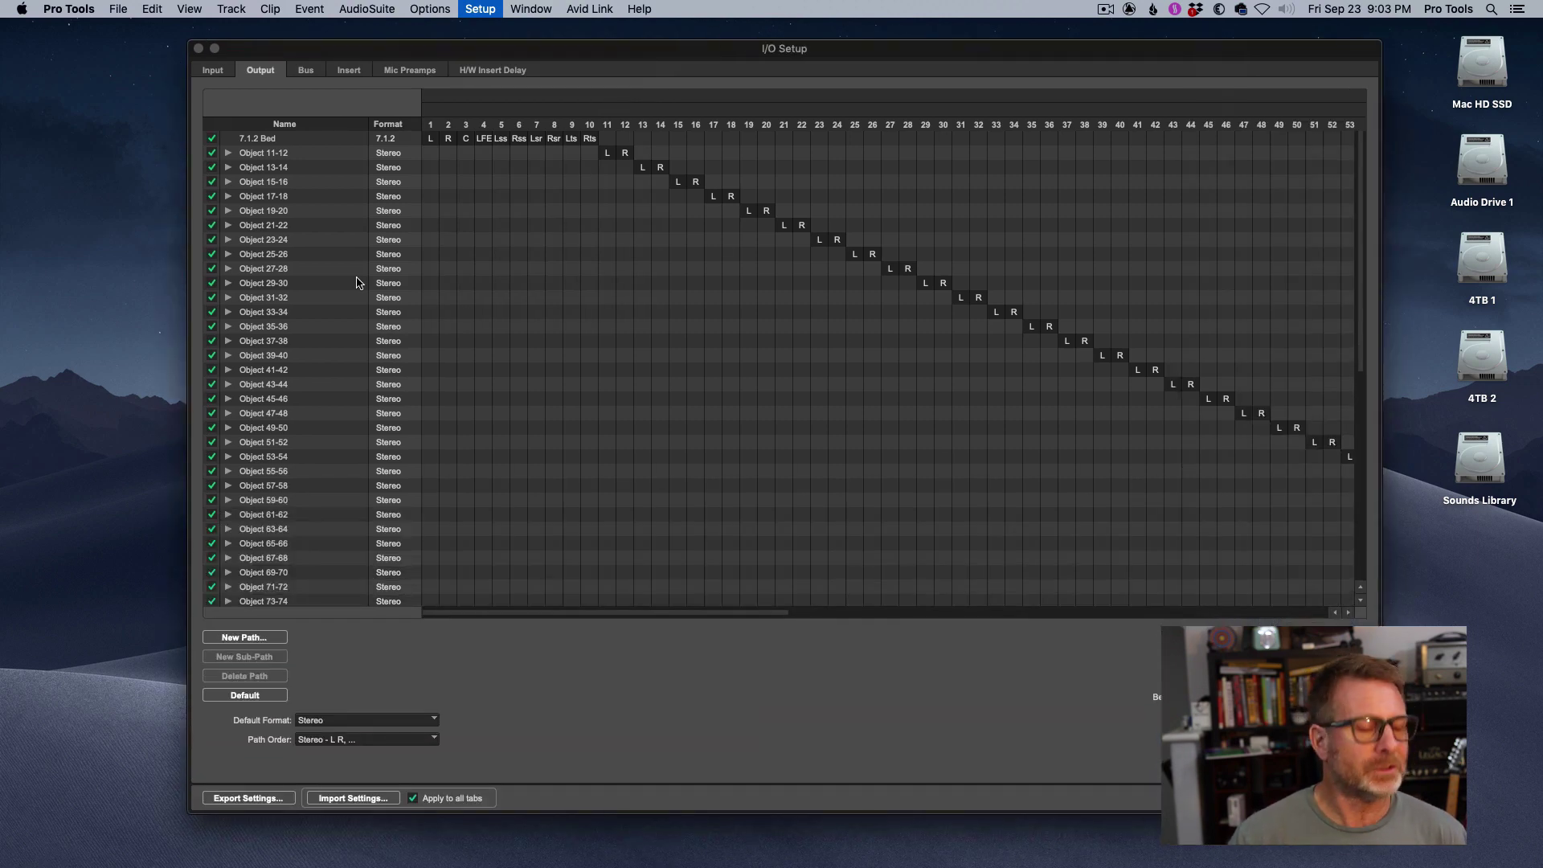
{"action": "key", "text": "super+a"}
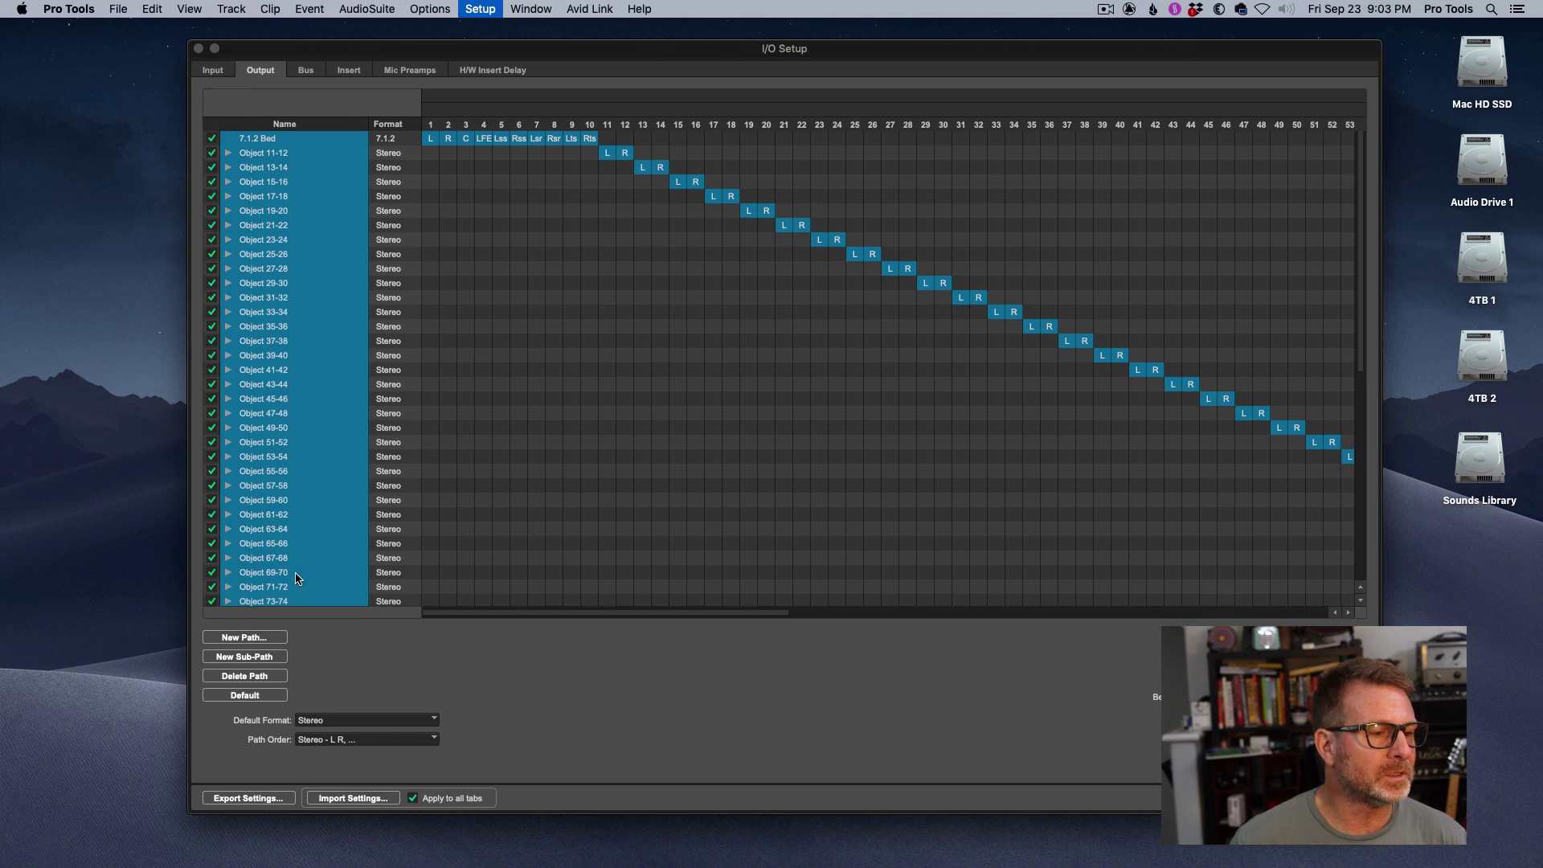
{"action": "left_click", "coordinate": [259, 677]}
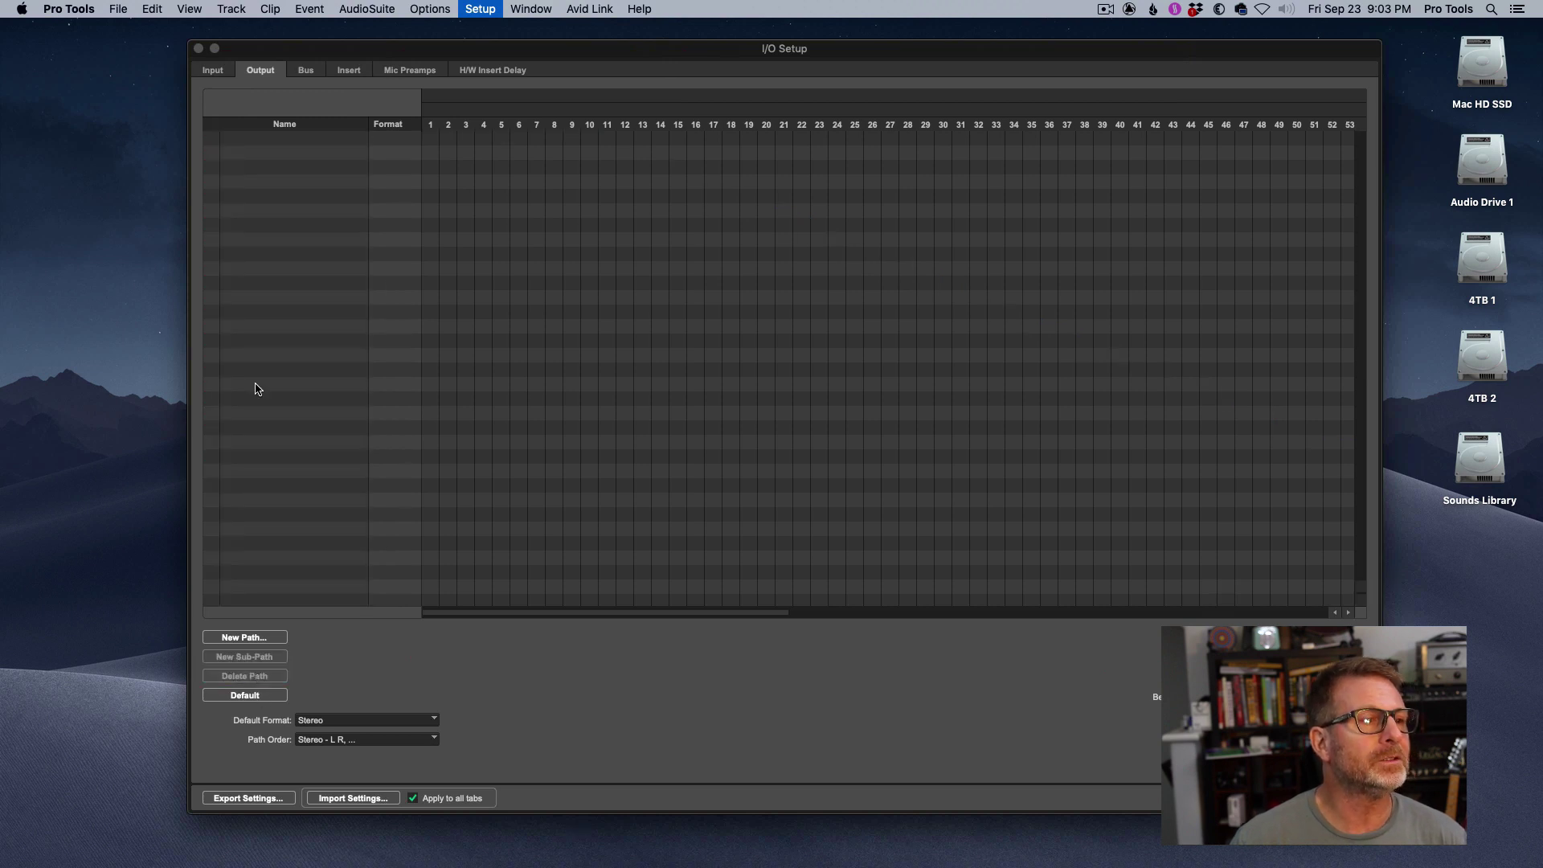
Step: Delete every path on the Bus tab, leaving the Bus page empty
{"action": "left_click", "coordinate": [304, 72]}
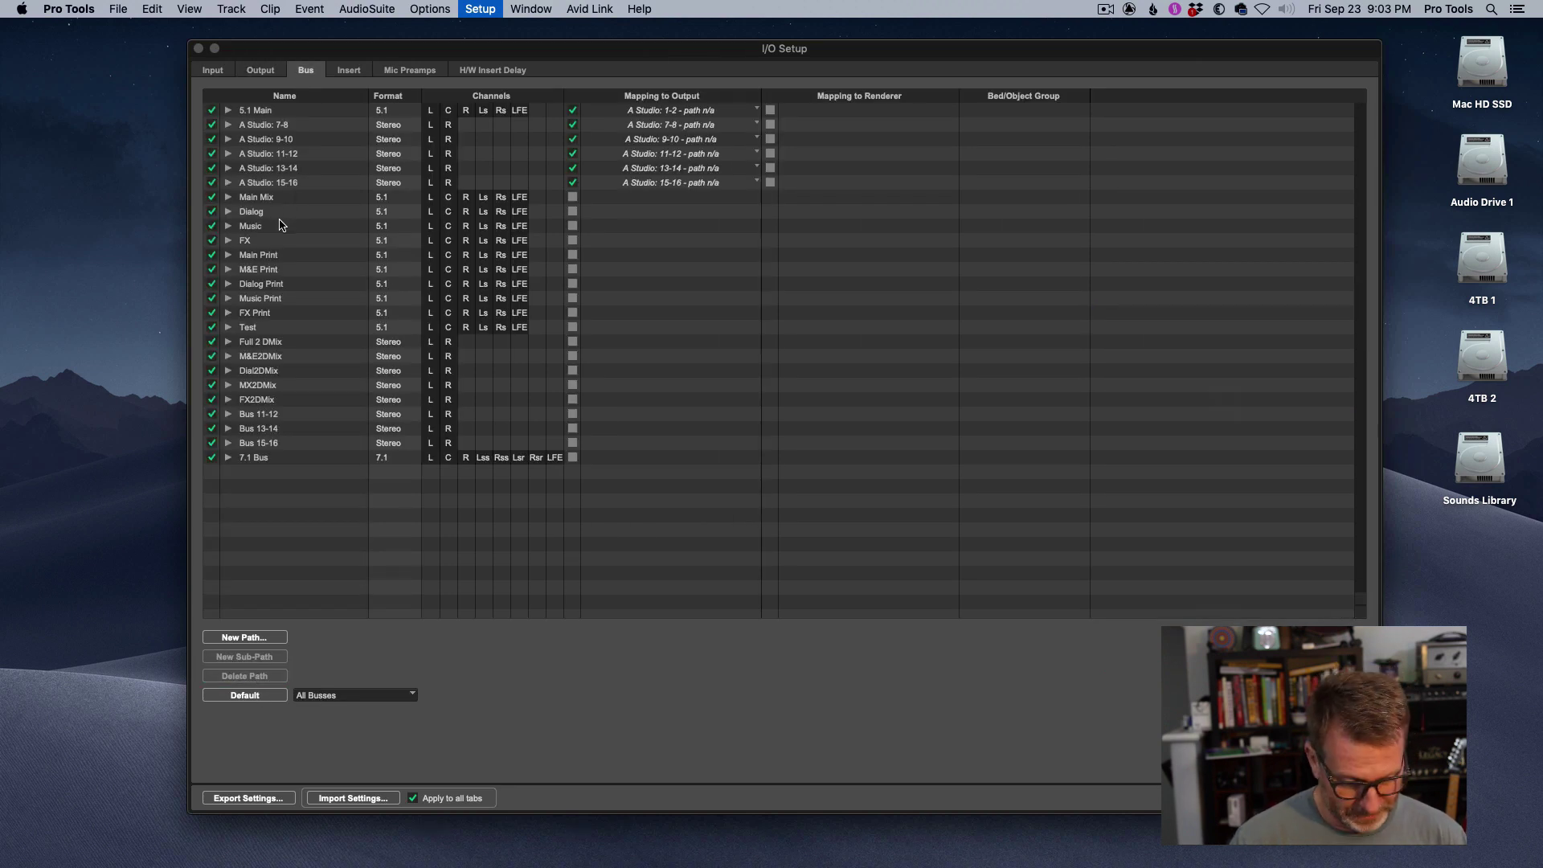
{"action": "key", "text": "super+a"}
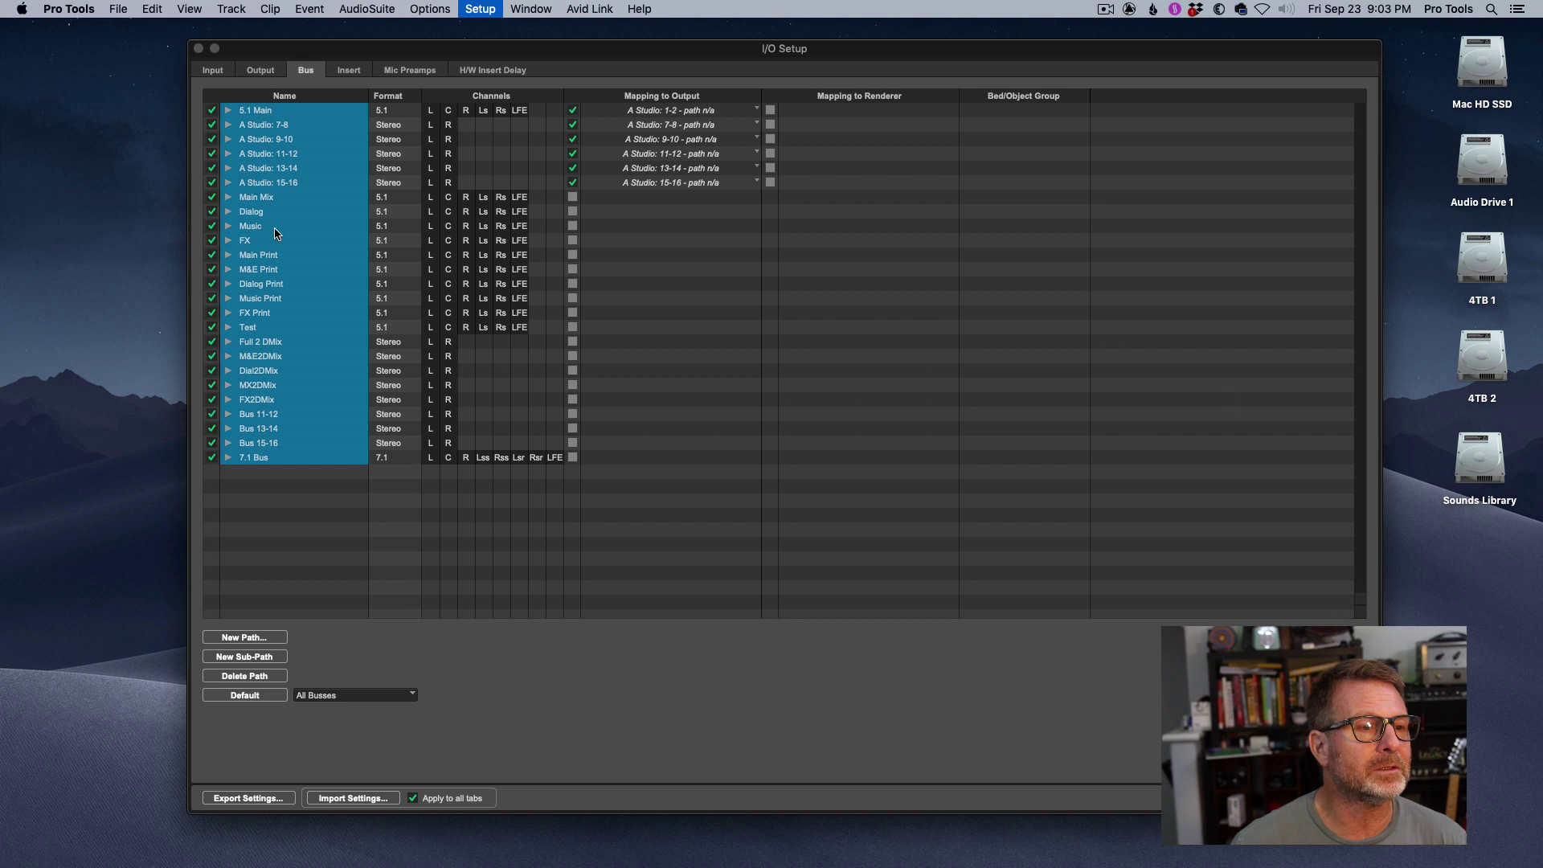
{"action": "left_click", "coordinate": [245, 676]}
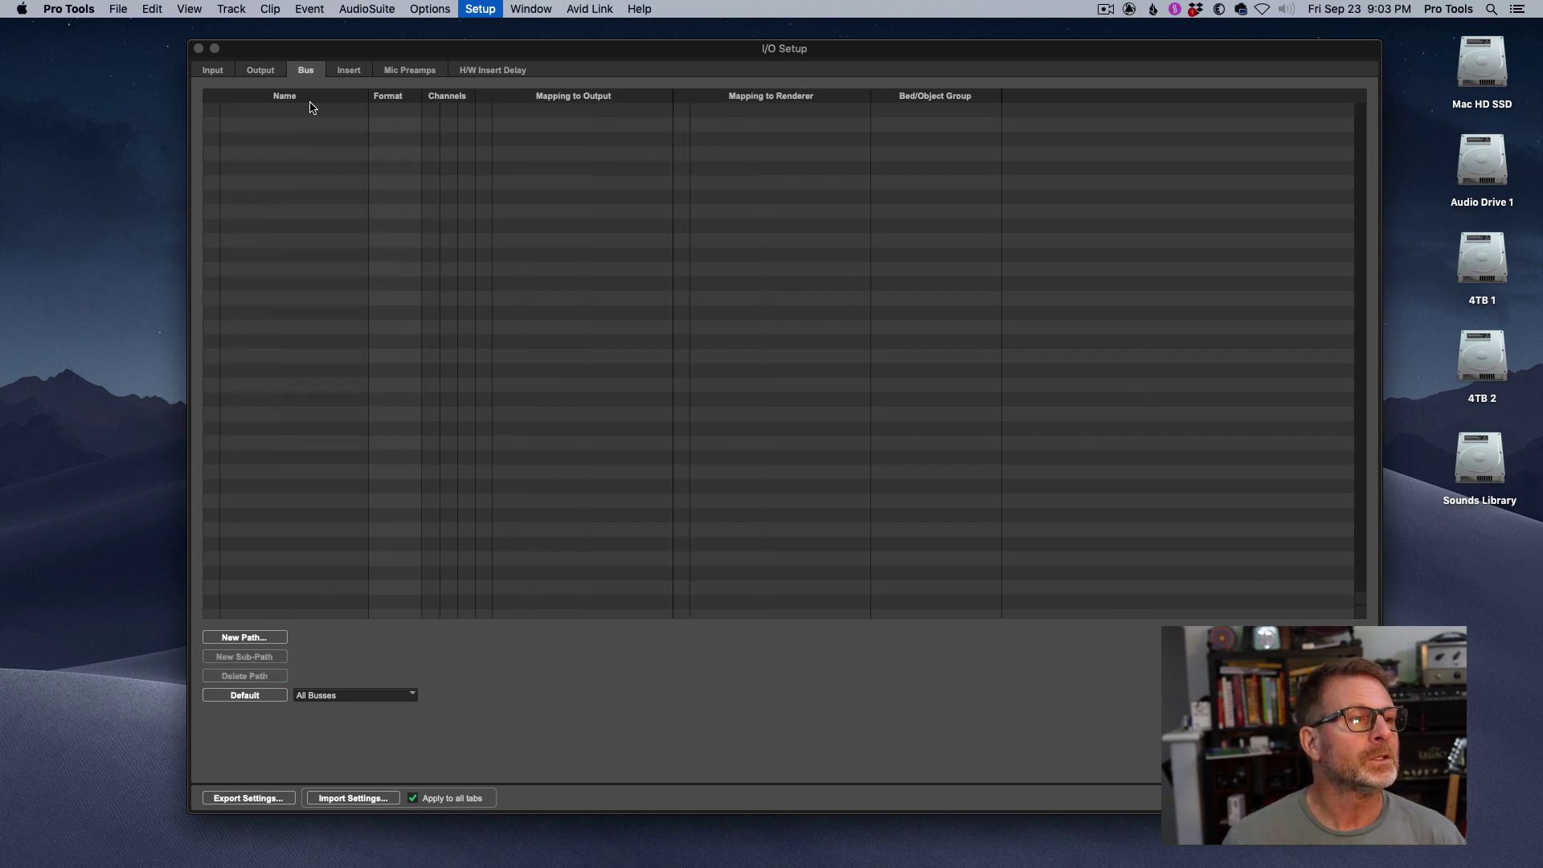
{"action": "left_click", "coordinate": [261, 71]}
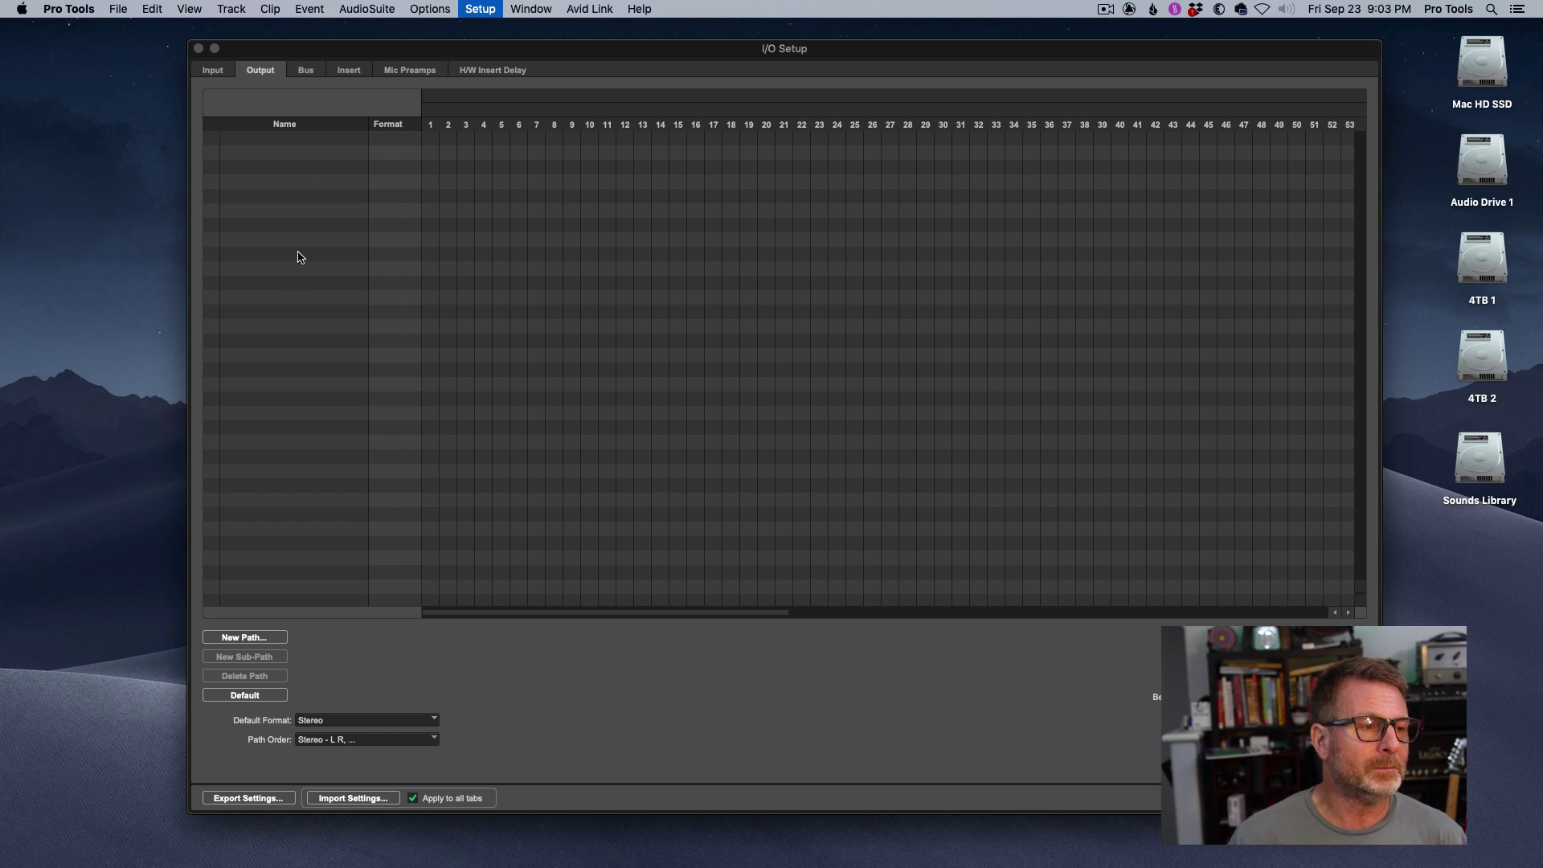
{"action": "left_click", "coordinate": [306, 70]}
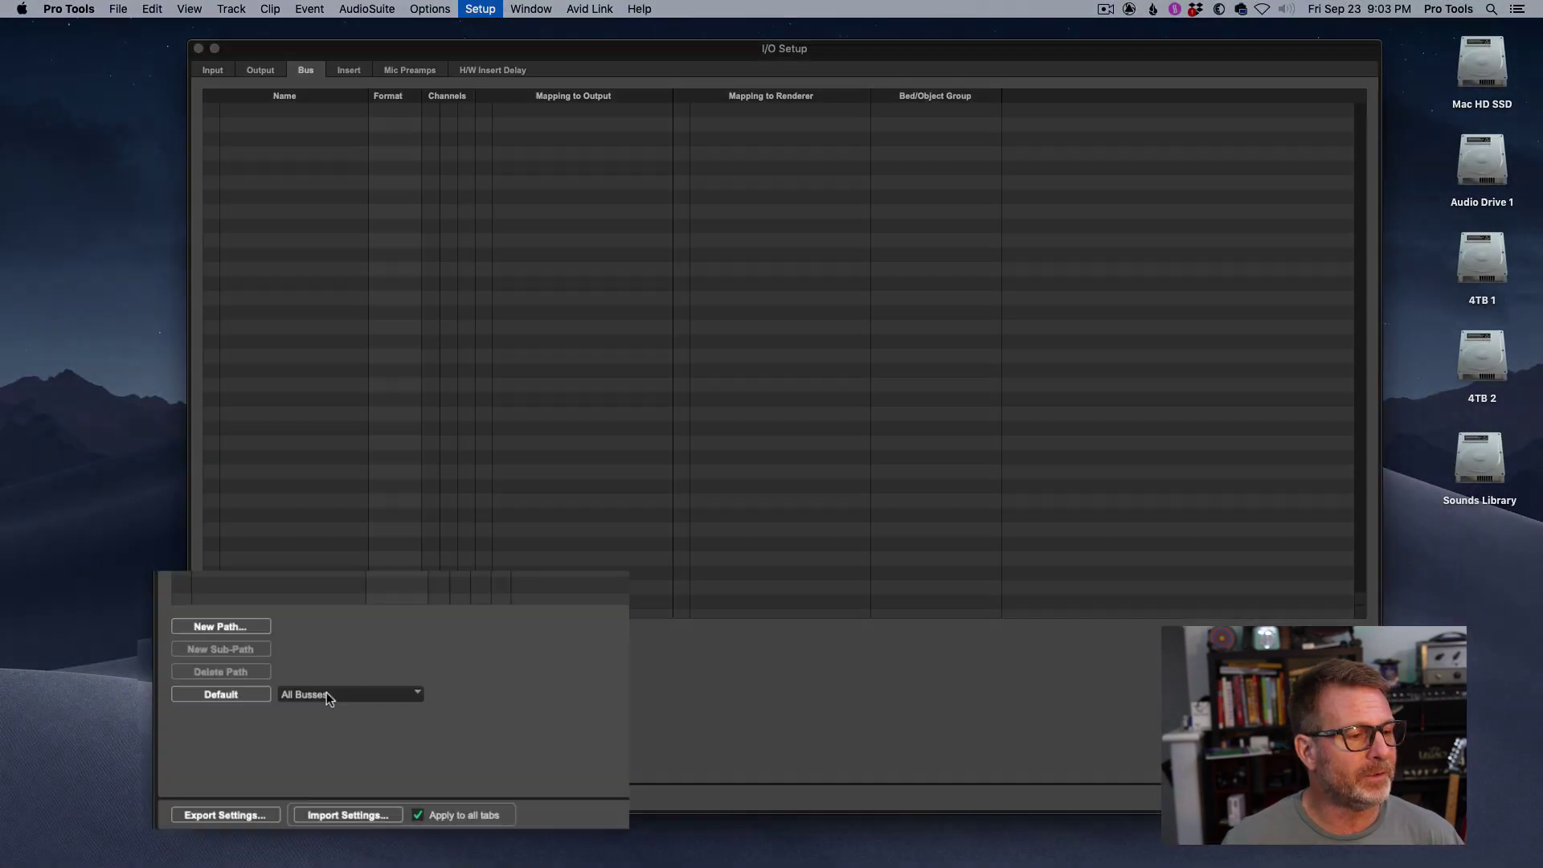
{"action": "left_click", "coordinate": [336, 696]}
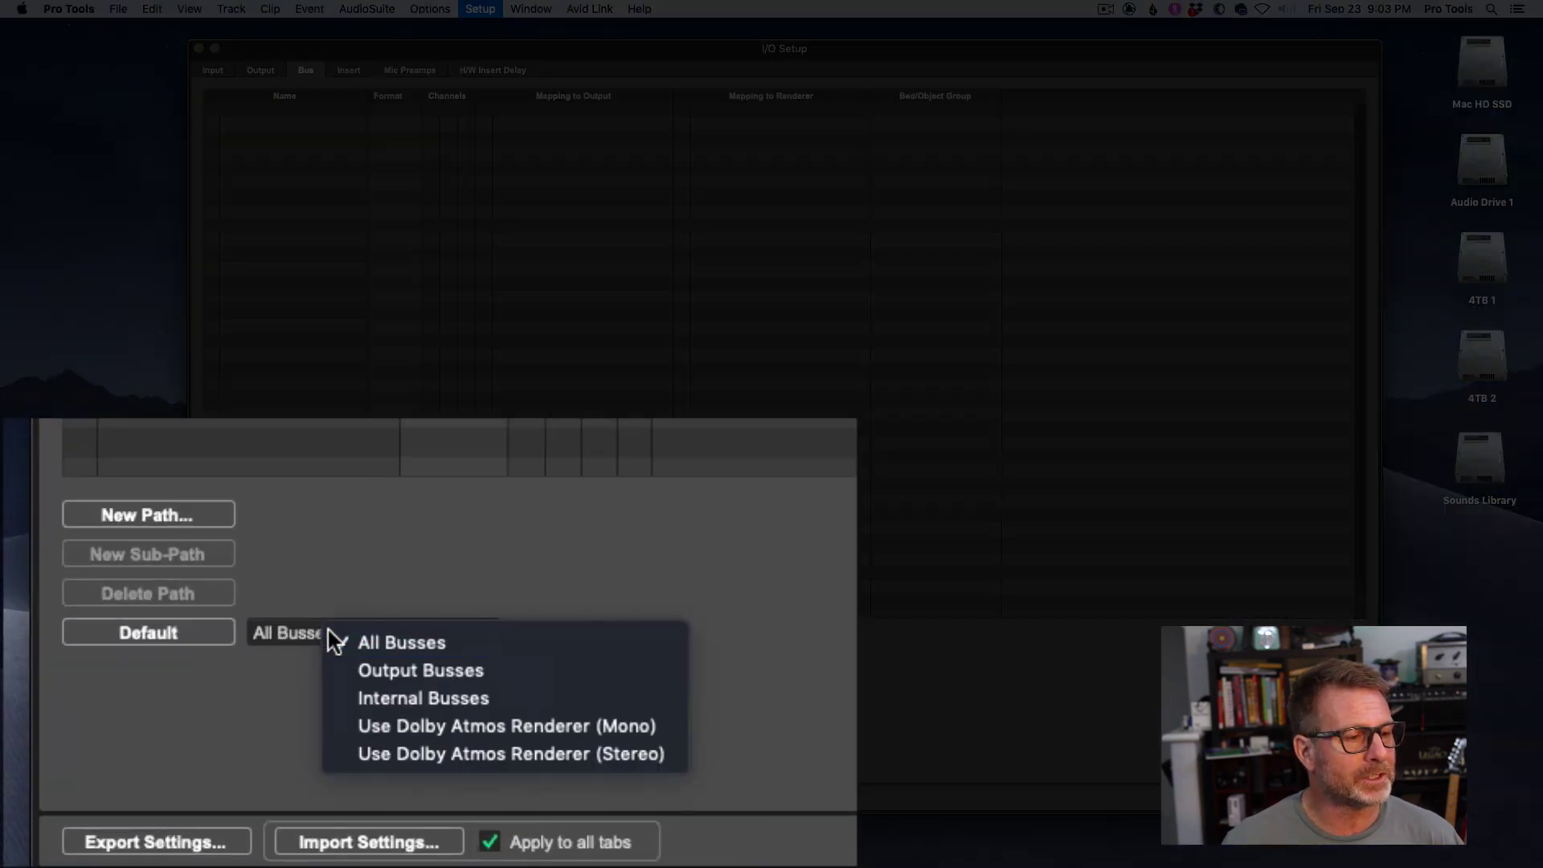
Step: Set the bus default to Use Dolby Atmos Renderer (Stereo) and restore the Default bus paths
{"action": "left_click", "coordinate": [664, 756]}
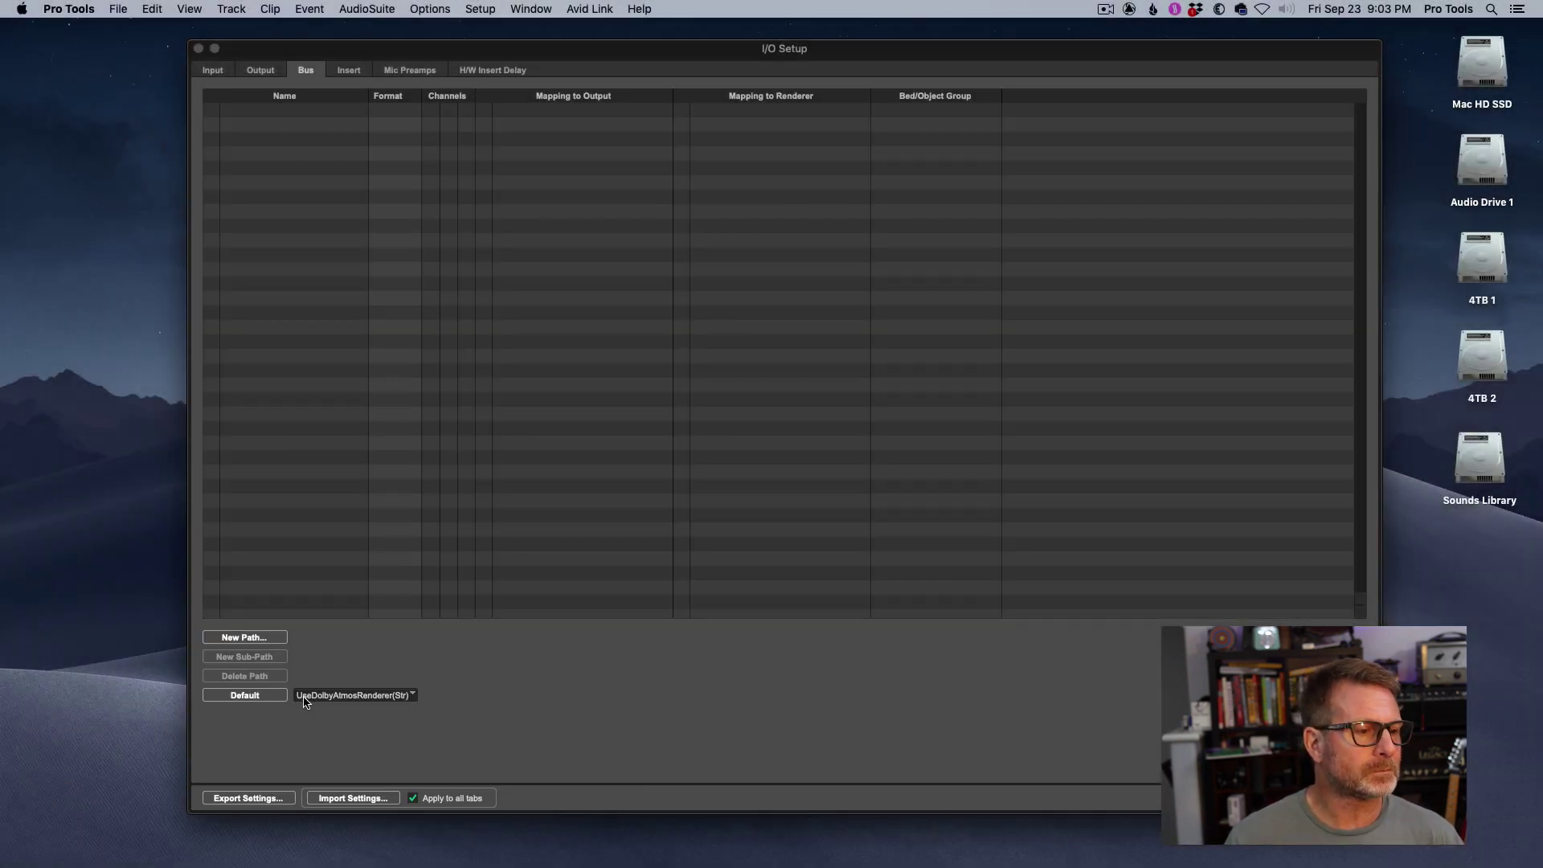
{"action": "left_click", "coordinate": [260, 698]}
{"action": "left_click", "coordinate": [256, 696]}
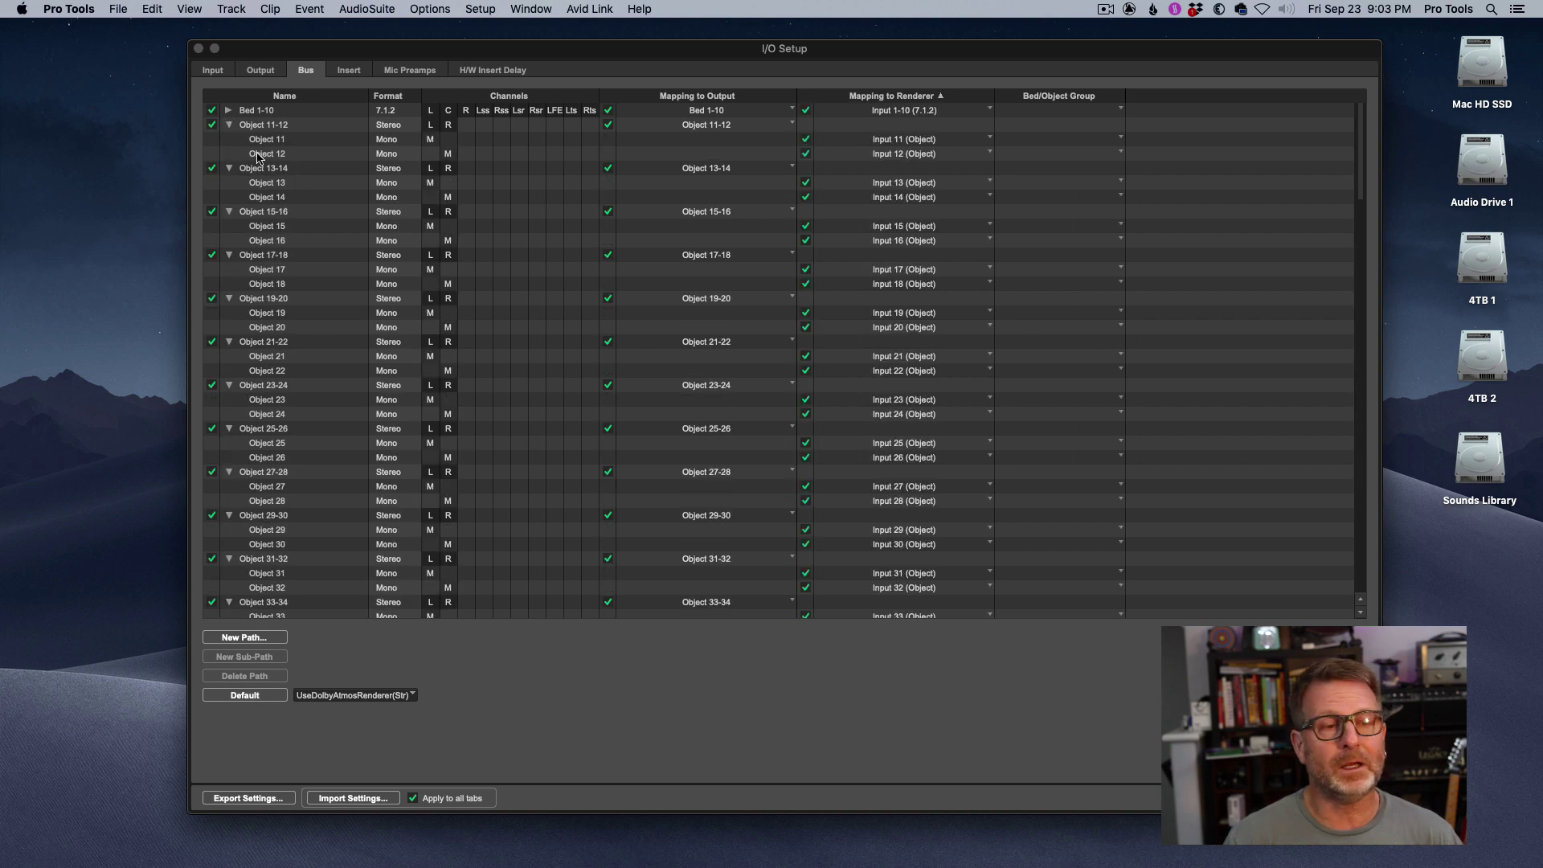
{"action": "scroll", "coordinate": [443, 319], "scroll_direction": "down", "scroll_amount": 20}
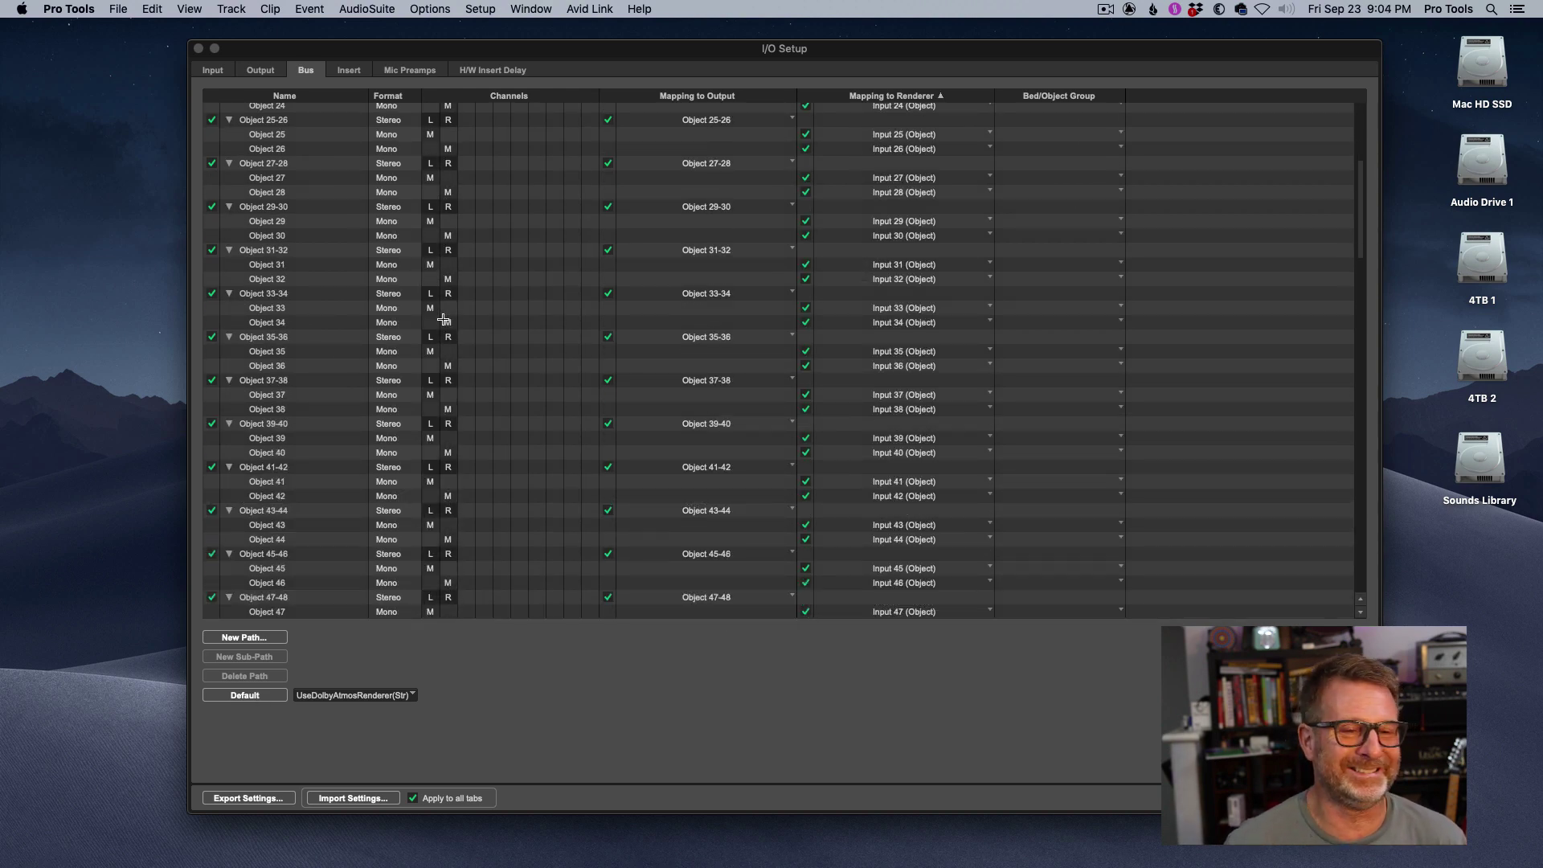
{"action": "scroll", "coordinate": [443, 319], "scroll_direction": "down", "scroll_amount": 1}
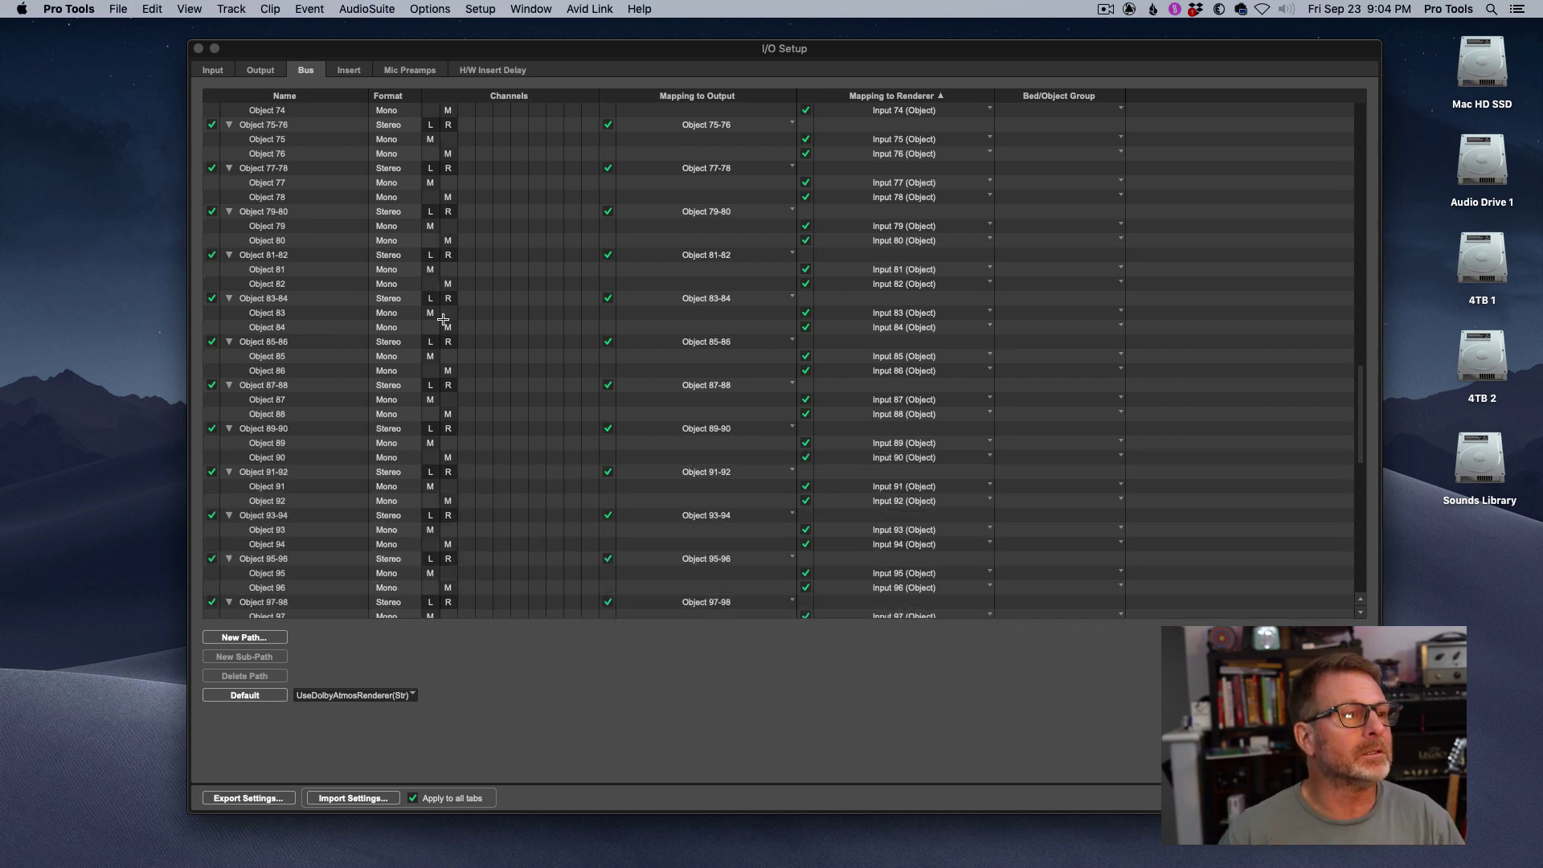
{"action": "scroll", "coordinate": [437, 276], "scroll_direction": "up", "scroll_amount": 17}
{"action": "scroll", "coordinate": [437, 275], "scroll_direction": "up", "scroll_amount": 6}
Step: Select Bed 1-10 and collapse the Object 11-12 through Object 19-20 groups
{"action": "left_click", "coordinate": [212, 151]}
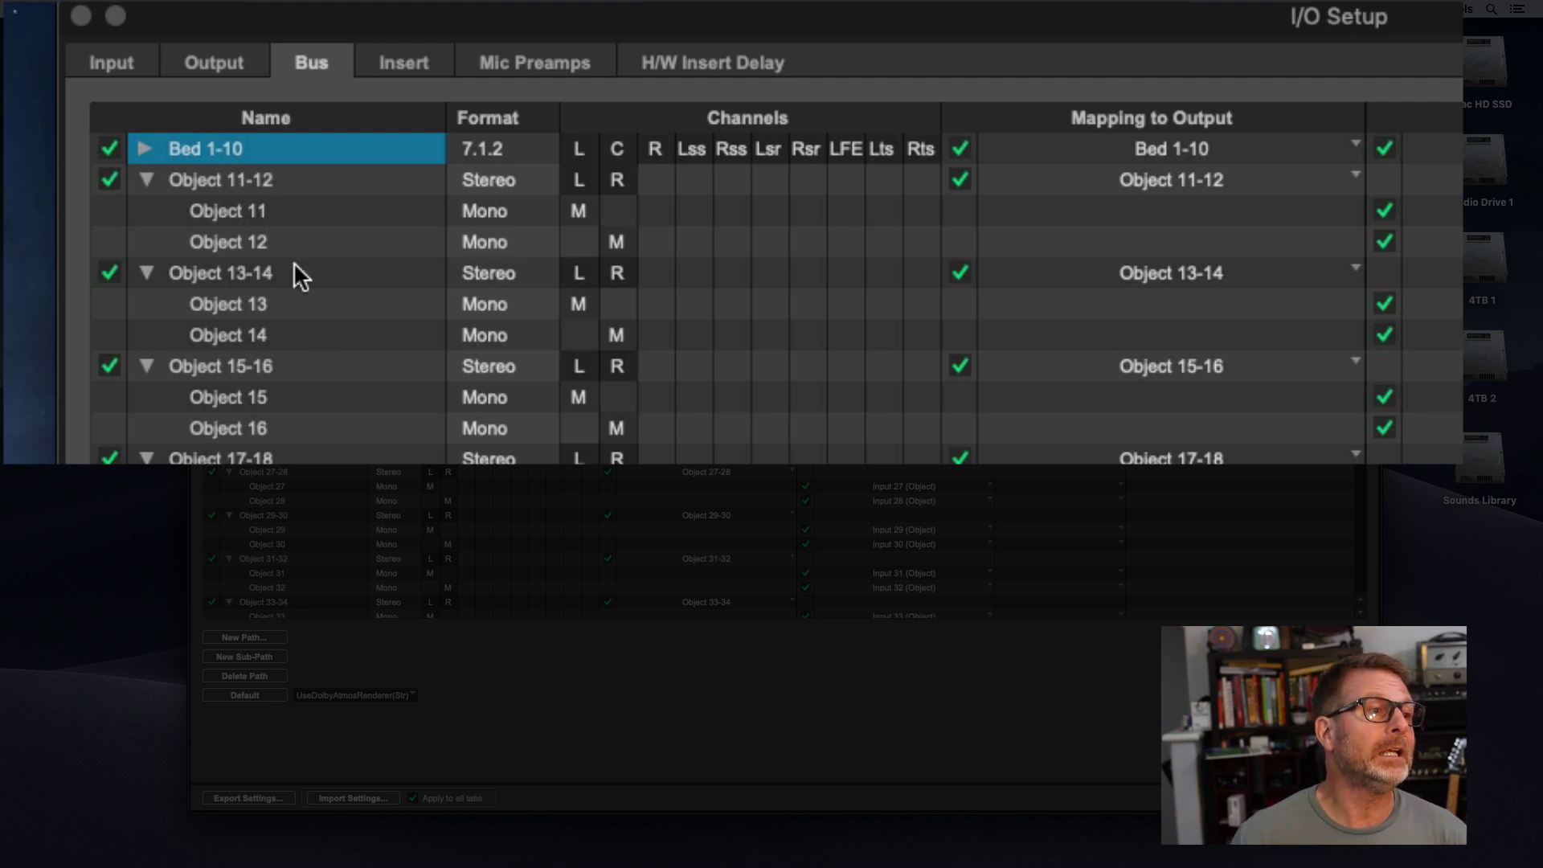
{"action": "left_click", "coordinate": [146, 179]}
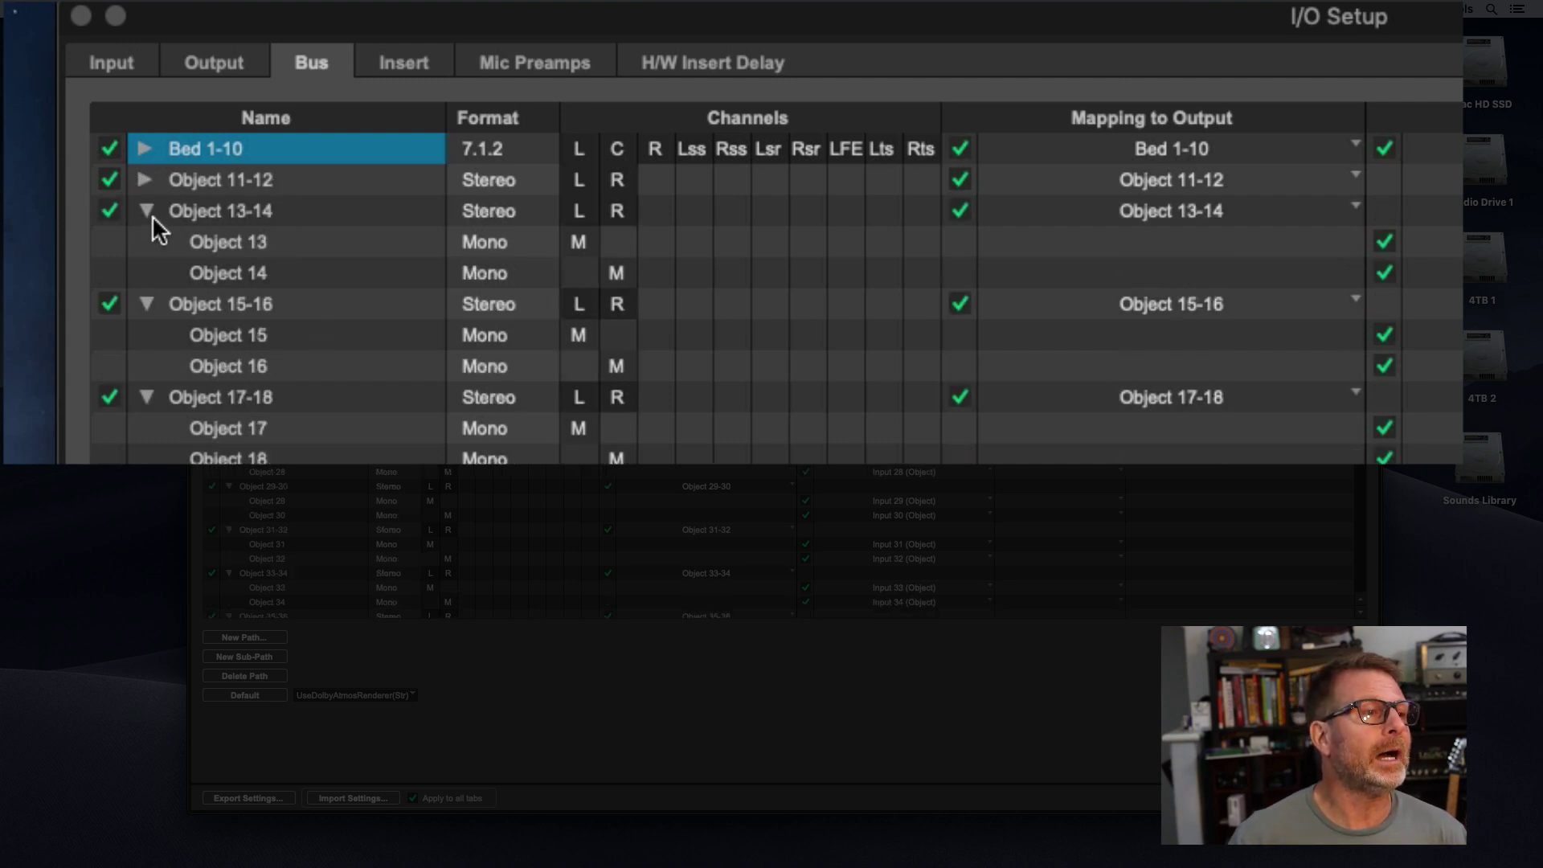
{"action": "left_click", "coordinate": [147, 210]}
{"action": "left_click", "coordinate": [146, 241]}
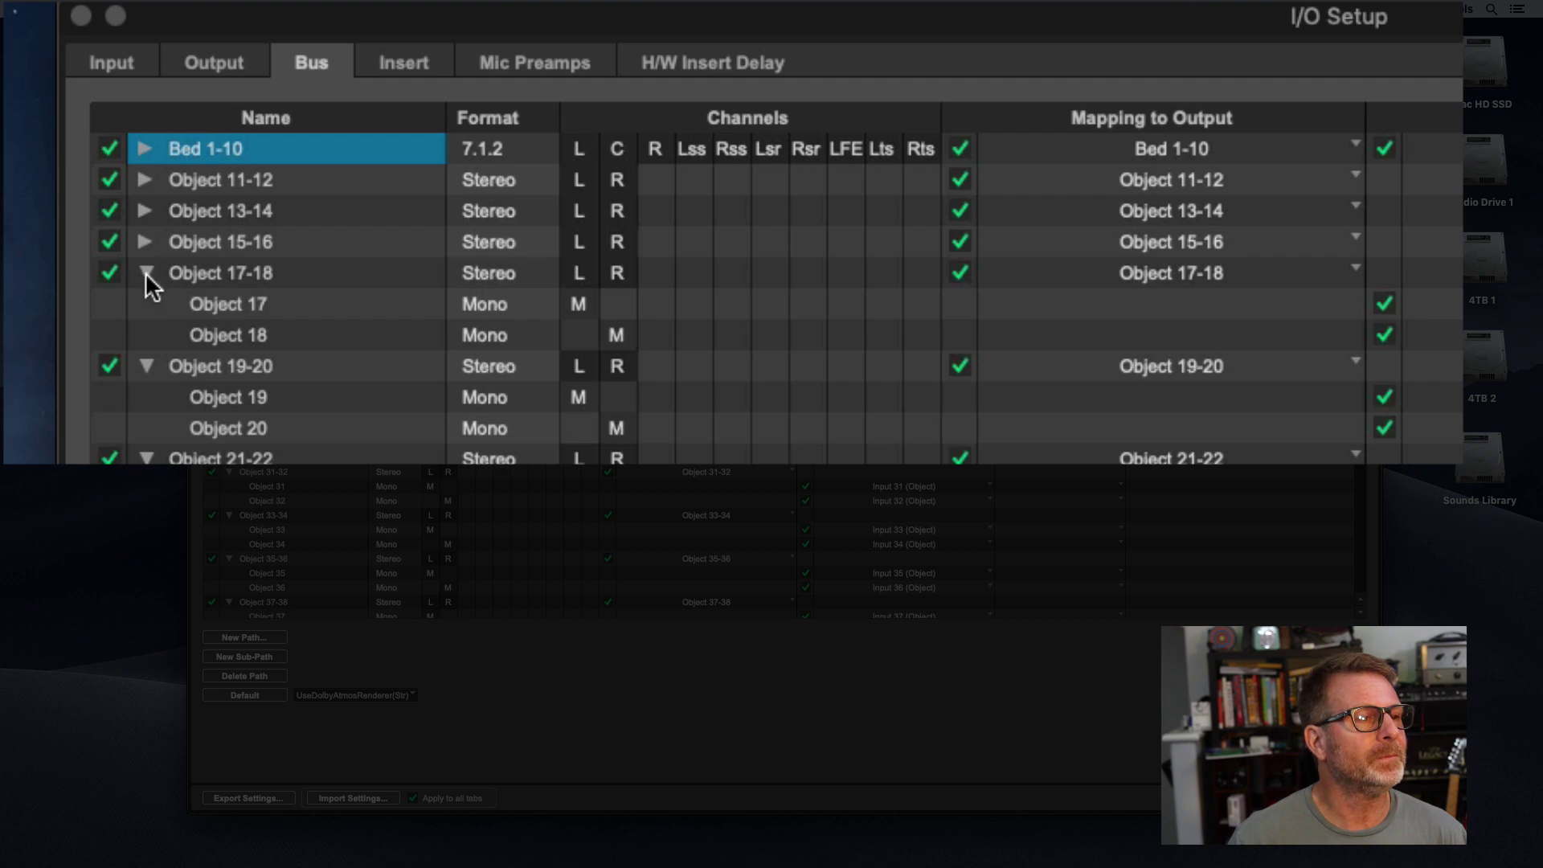
{"action": "left_click", "coordinate": [147, 273]}
{"action": "left_click", "coordinate": [147, 302]}
{"action": "scroll", "coordinate": [344, 386], "scroll_direction": "down", "scroll_amount": 8}
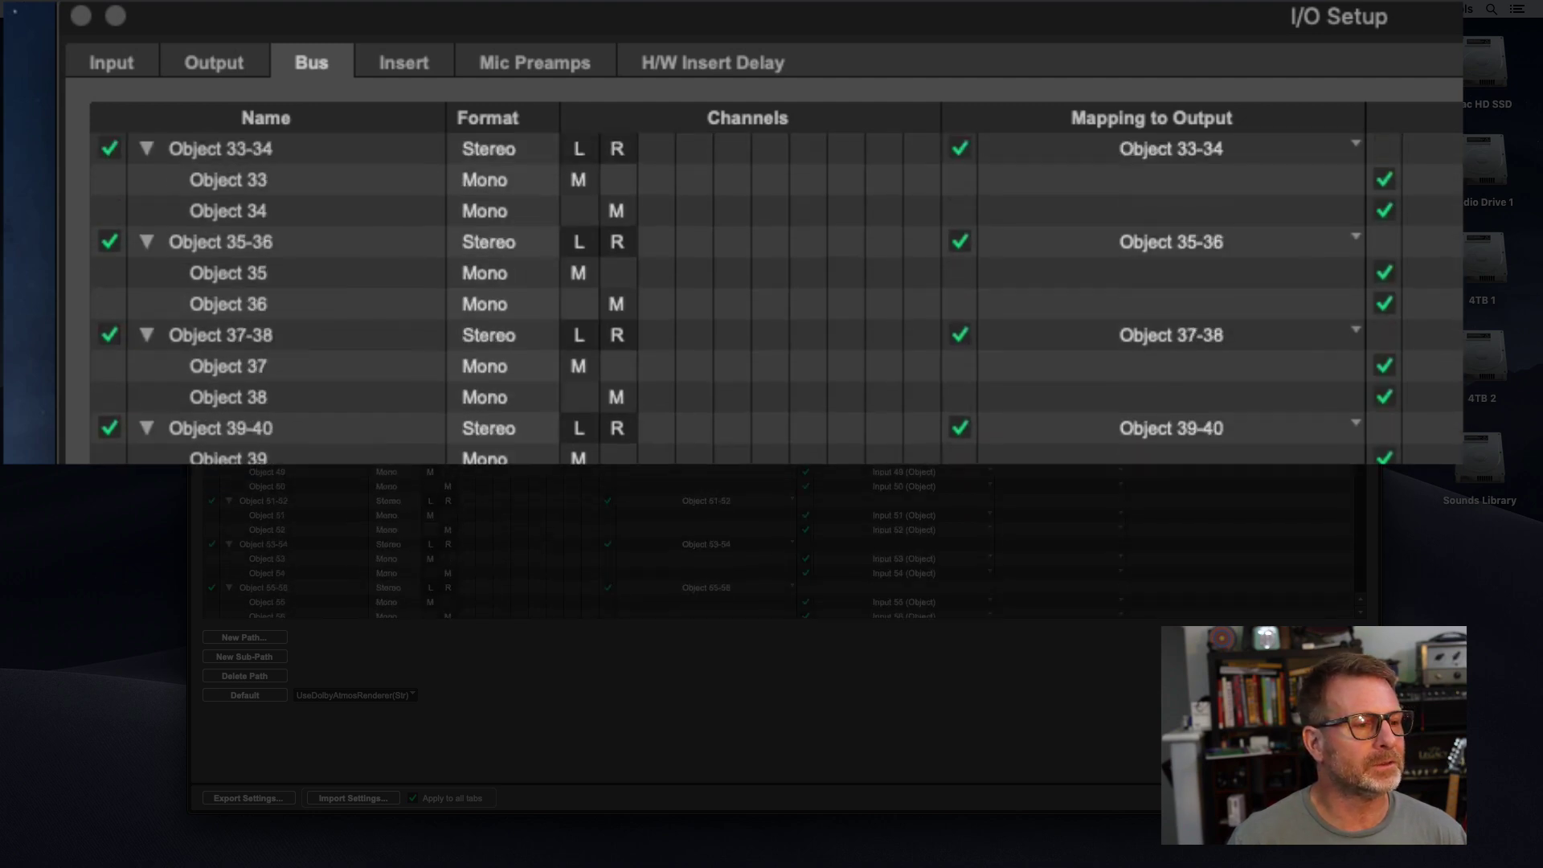
{"action": "scroll", "coordinate": [337, 277], "scroll_direction": "down", "scroll_amount": 15}
{"action": "scroll", "coordinate": [337, 278], "scroll_direction": "up", "scroll_amount": 10}
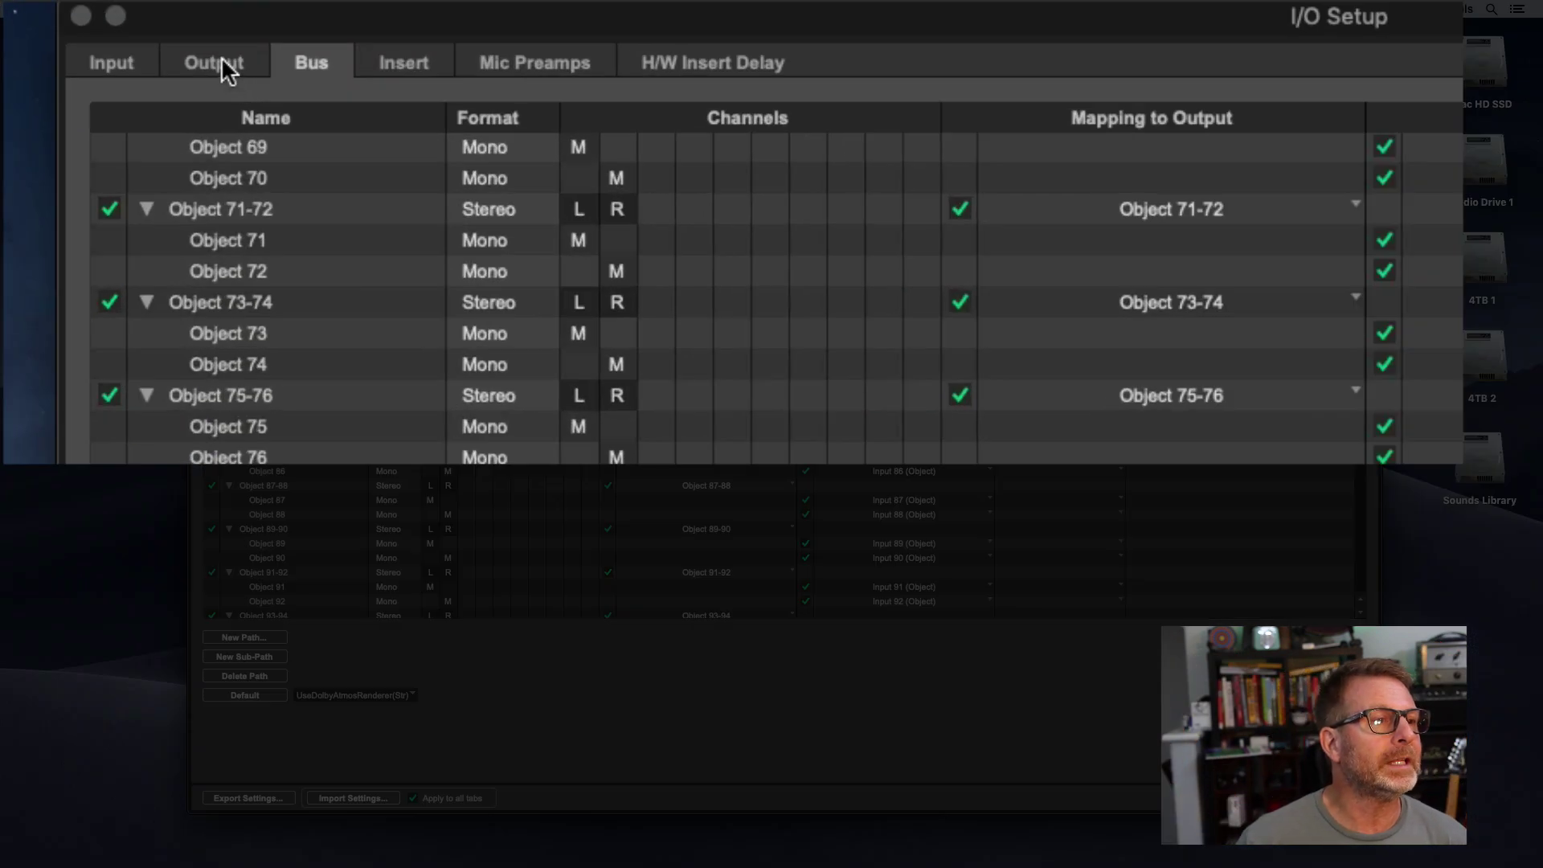
Step: Switch to the Output tab and review the 7.1.2 Bed 1-10 and stereo Object output paths
{"action": "left_click", "coordinate": [184, 49]}
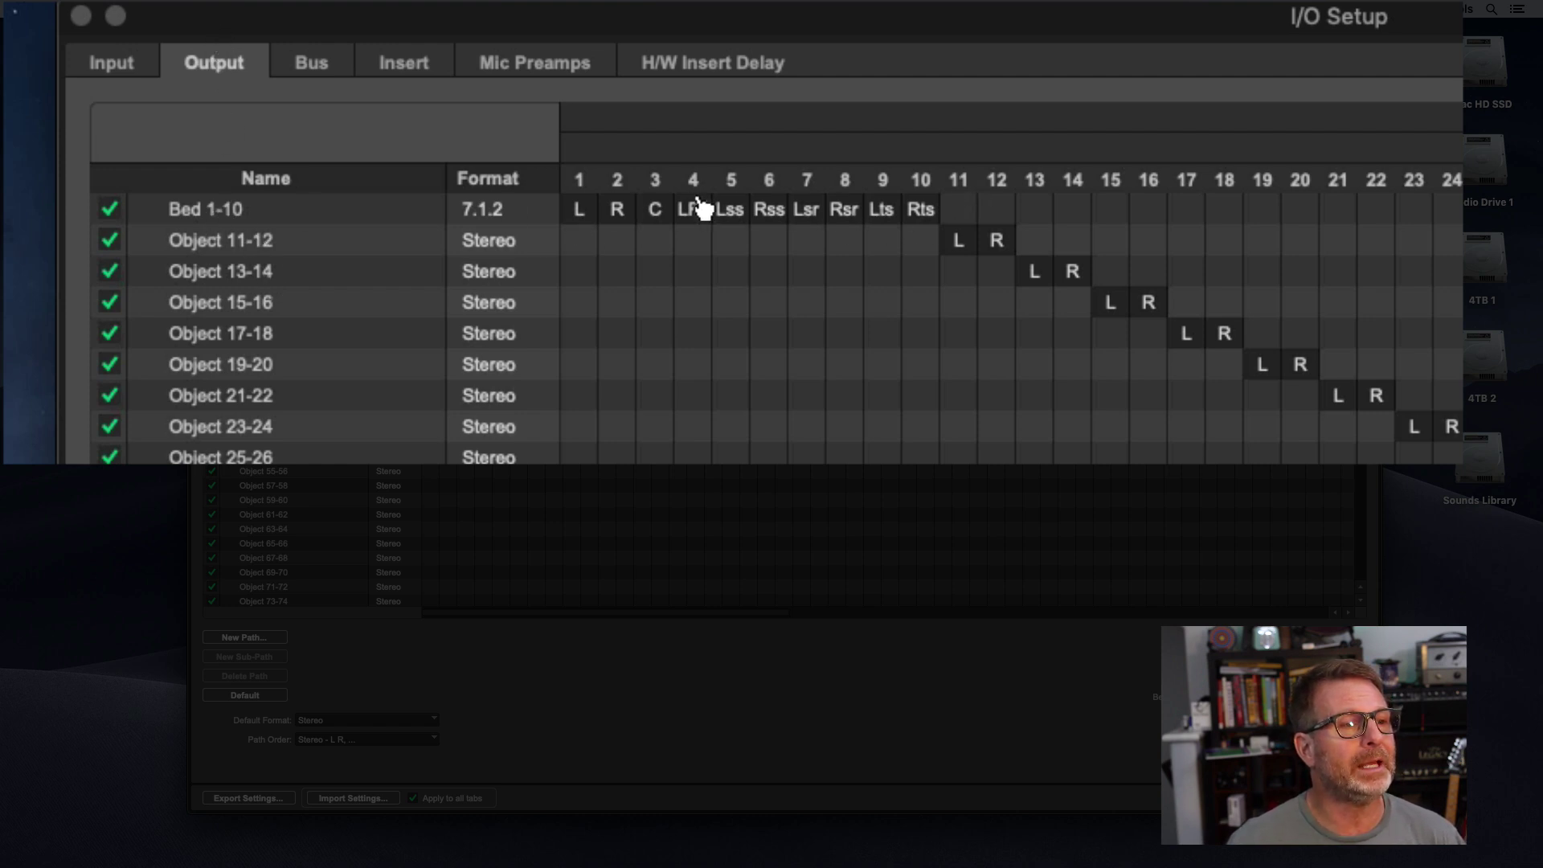
{"action": "scroll", "coordinate": [302, 370], "scroll_direction": "down", "scroll_amount": 9}
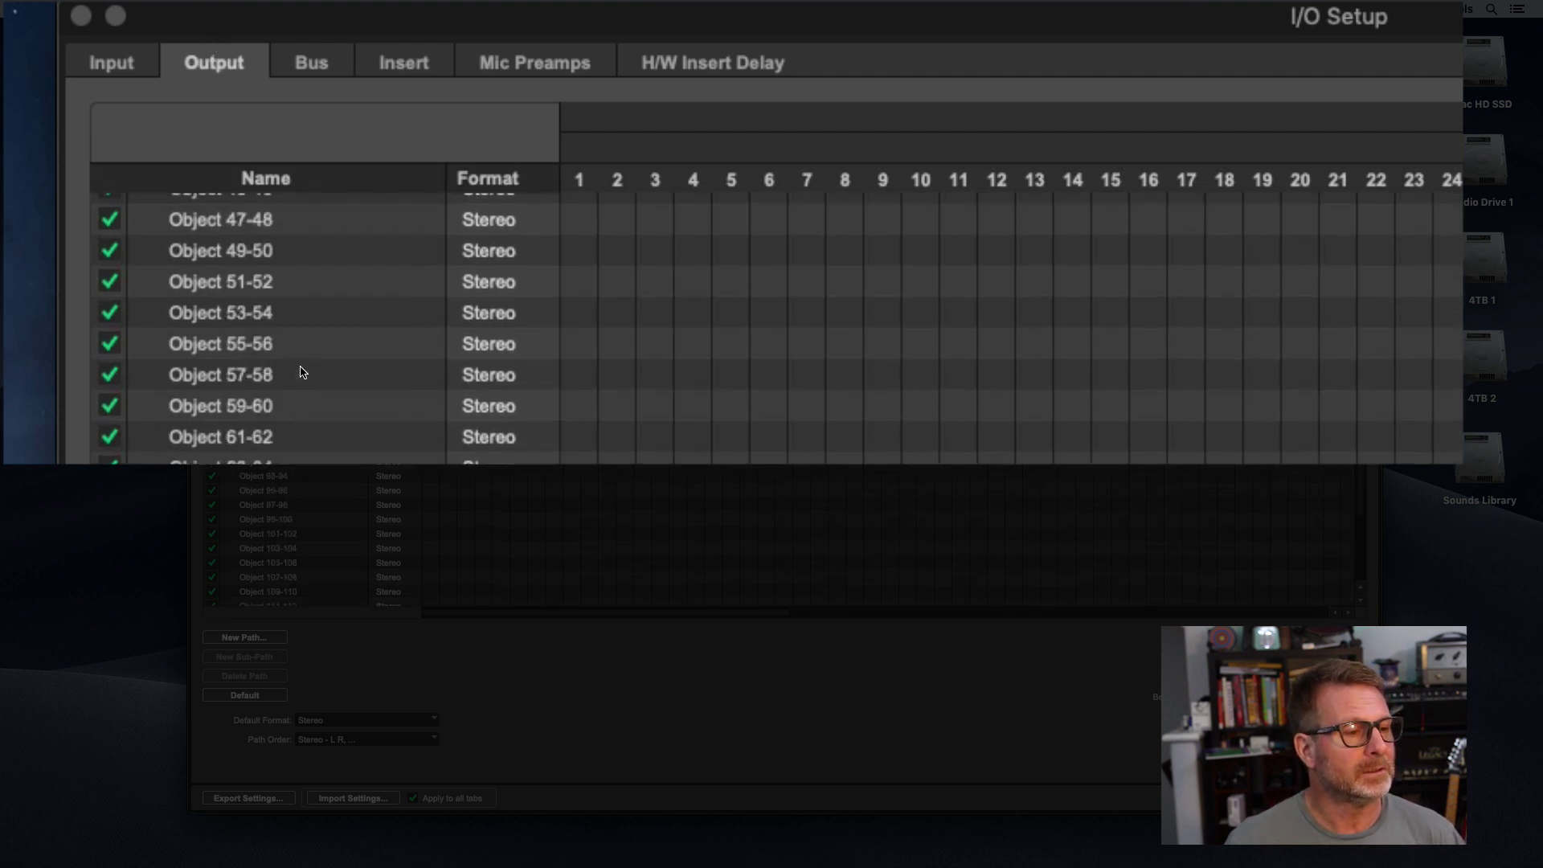
{"action": "scroll", "coordinate": [292, 517], "scroll_direction": "up", "scroll_amount": 9}
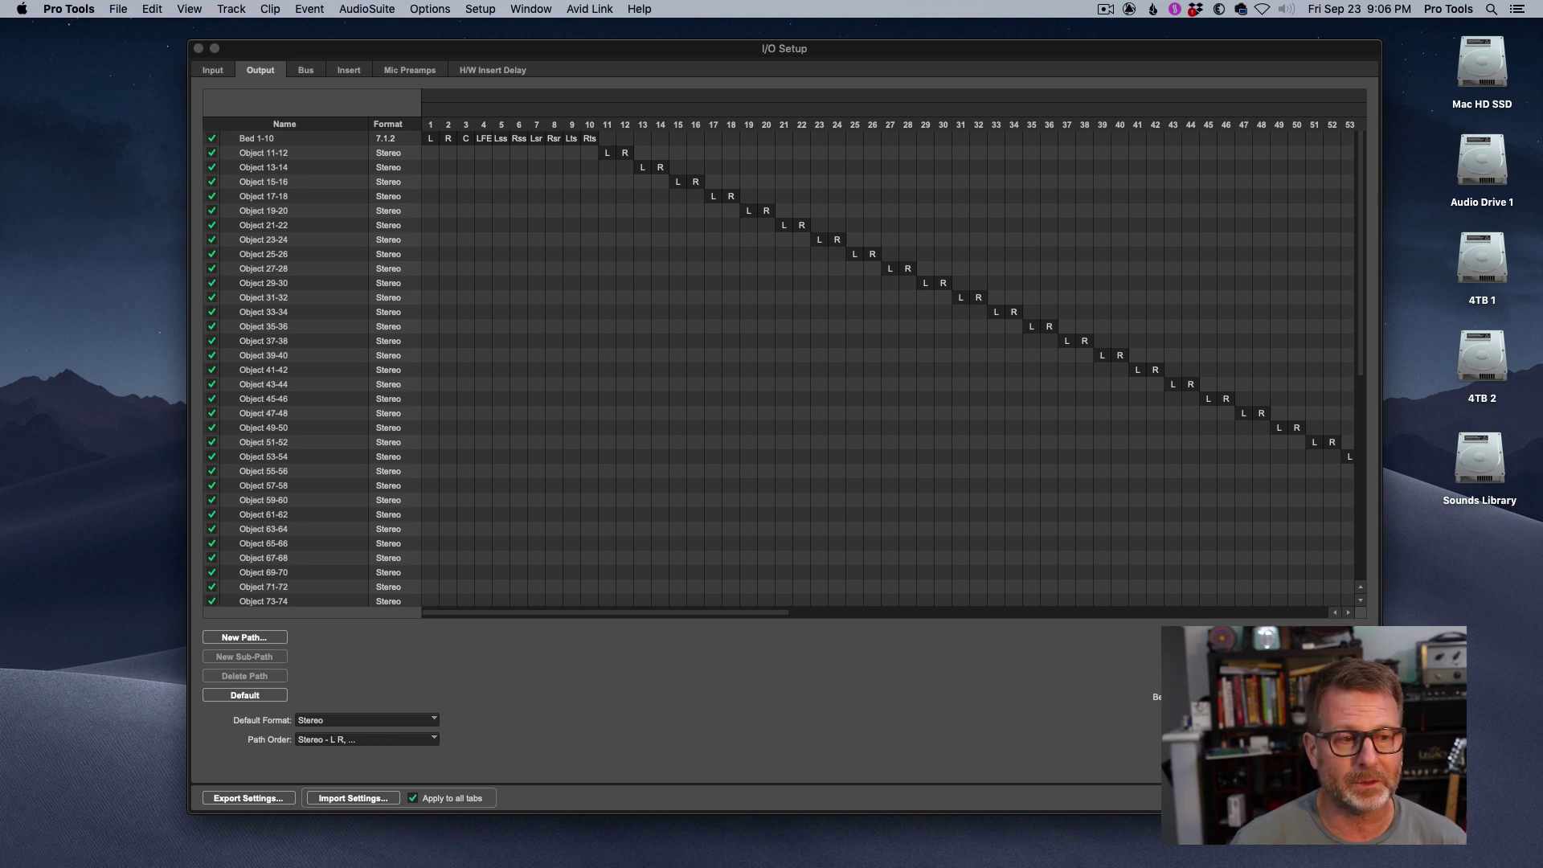
Step: Close I/O Setup, start a new session in the Dashboard, and begin naming it 'Atmos For Everyone'
{"action": "left_click", "coordinate": [1331, 798]}
{"action": "left_click", "coordinate": [118, 8]}
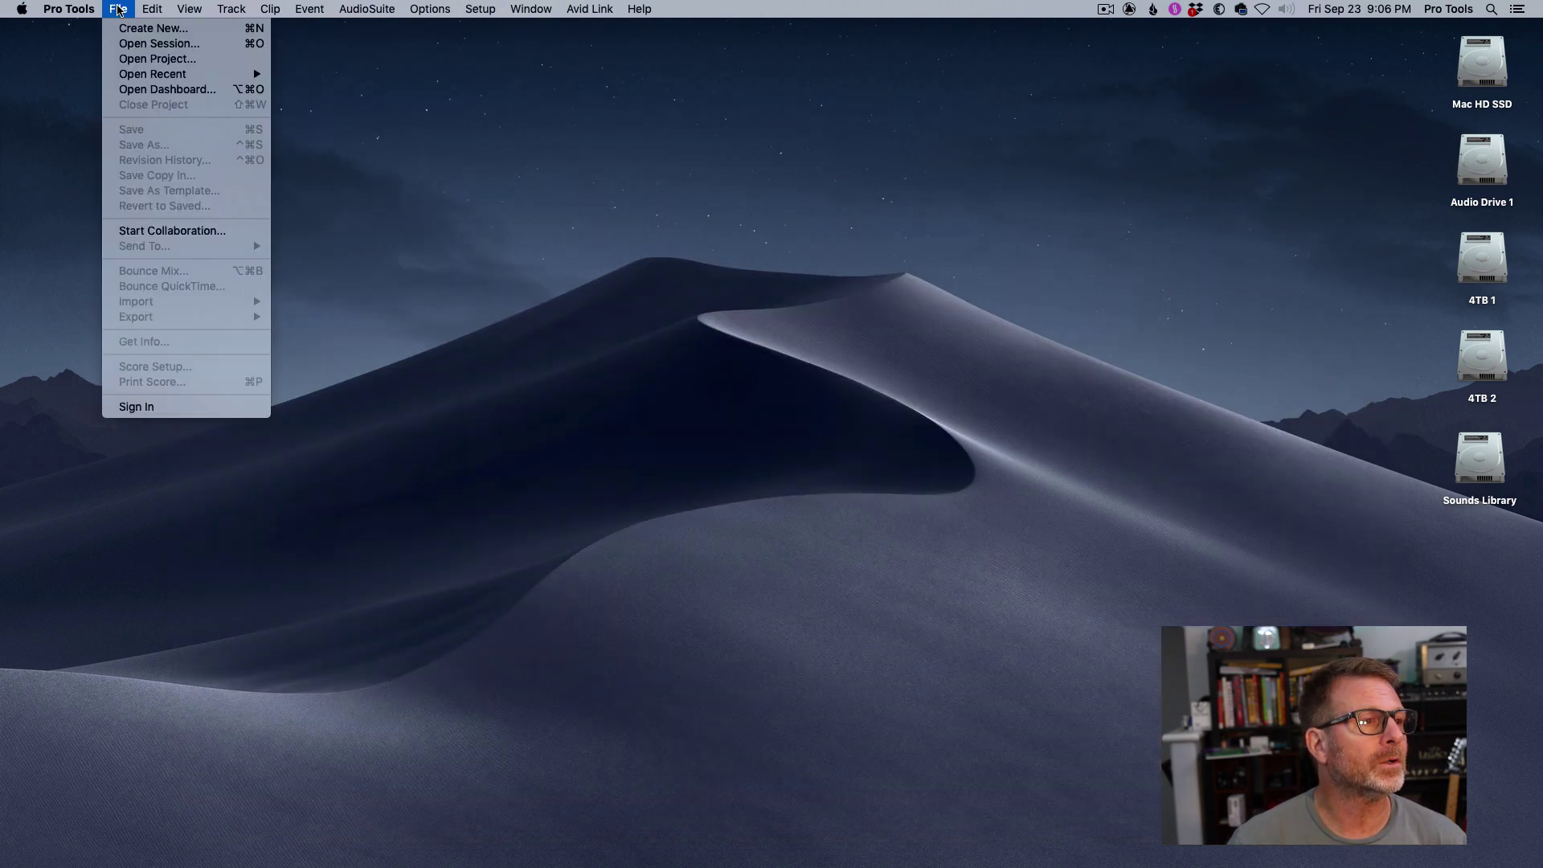
{"action": "left_click", "coordinate": [128, 30]}
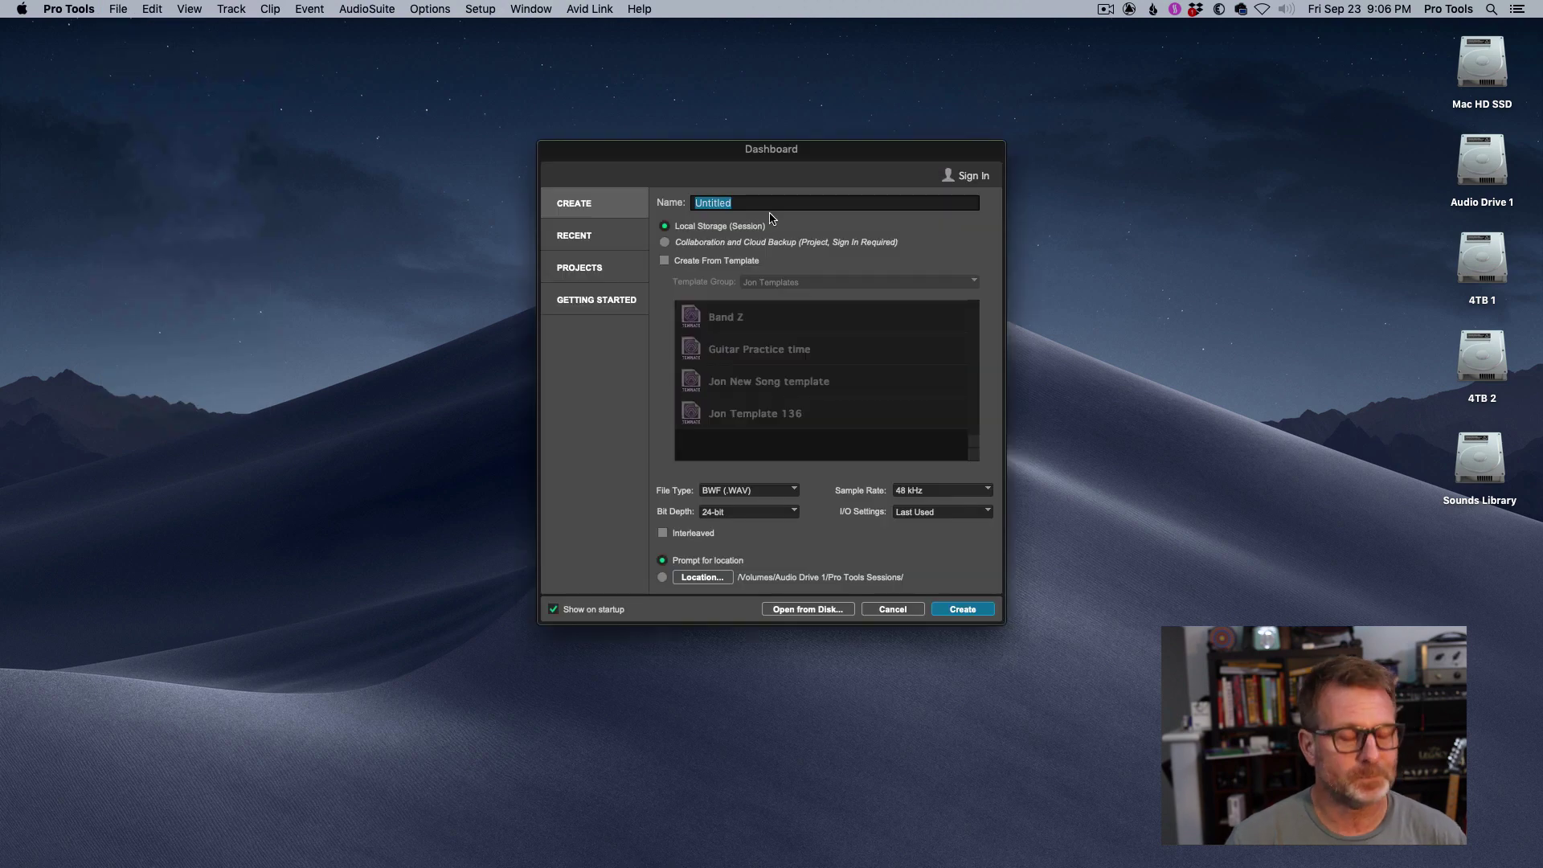
{"action": "type", "text": "Atmo"}
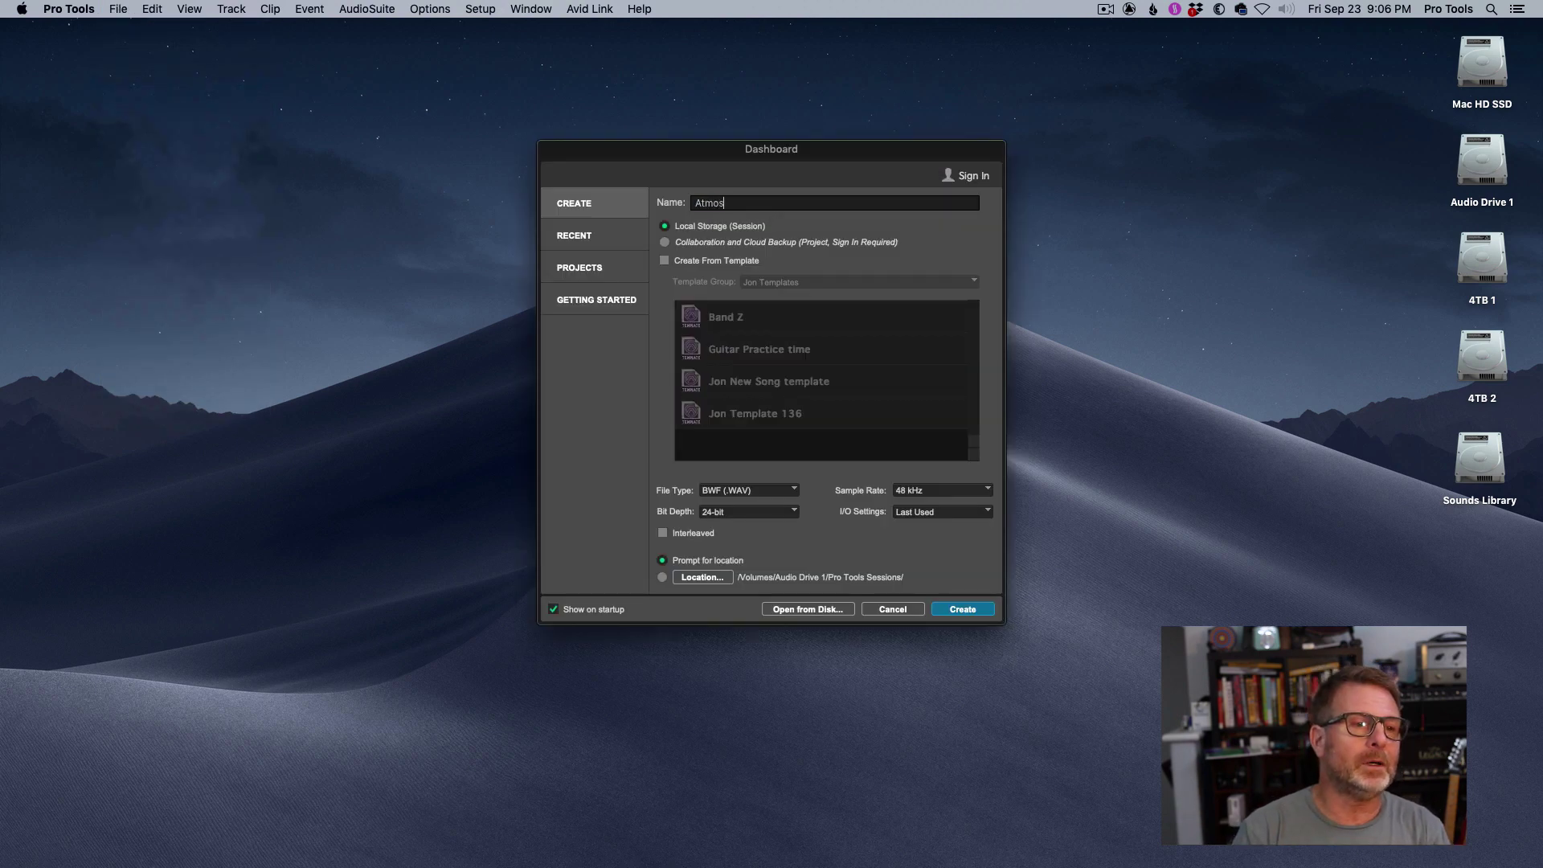
{"action": "type", "text": "s Fo"}
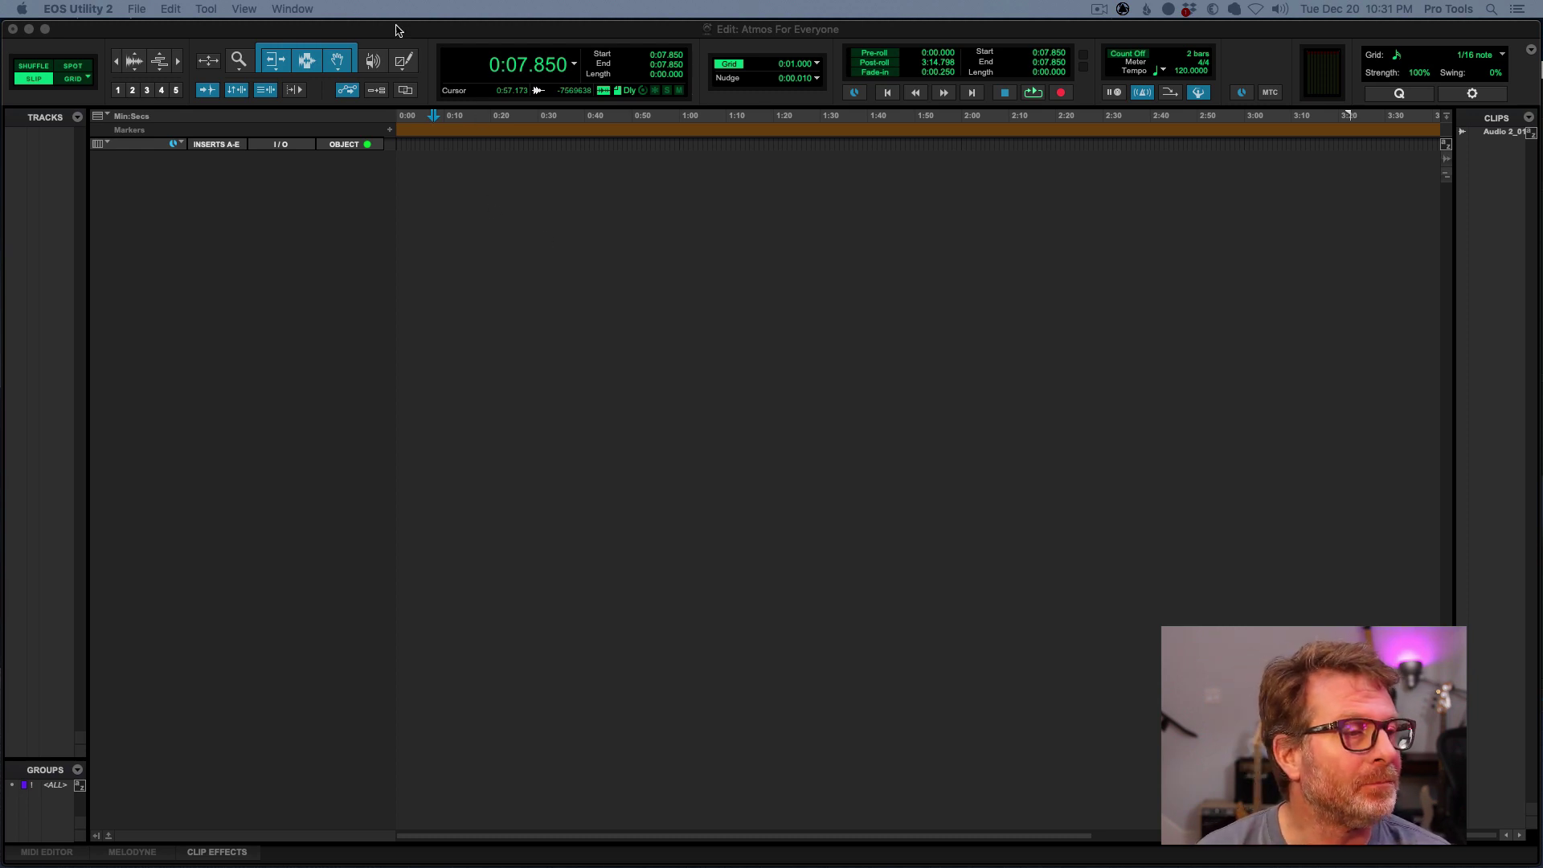
Step: Create one mono audio track named LTC and make it taller
{"action": "left_click", "coordinate": [216, 39]}
{"action": "left_click", "coordinate": [230, 9]}
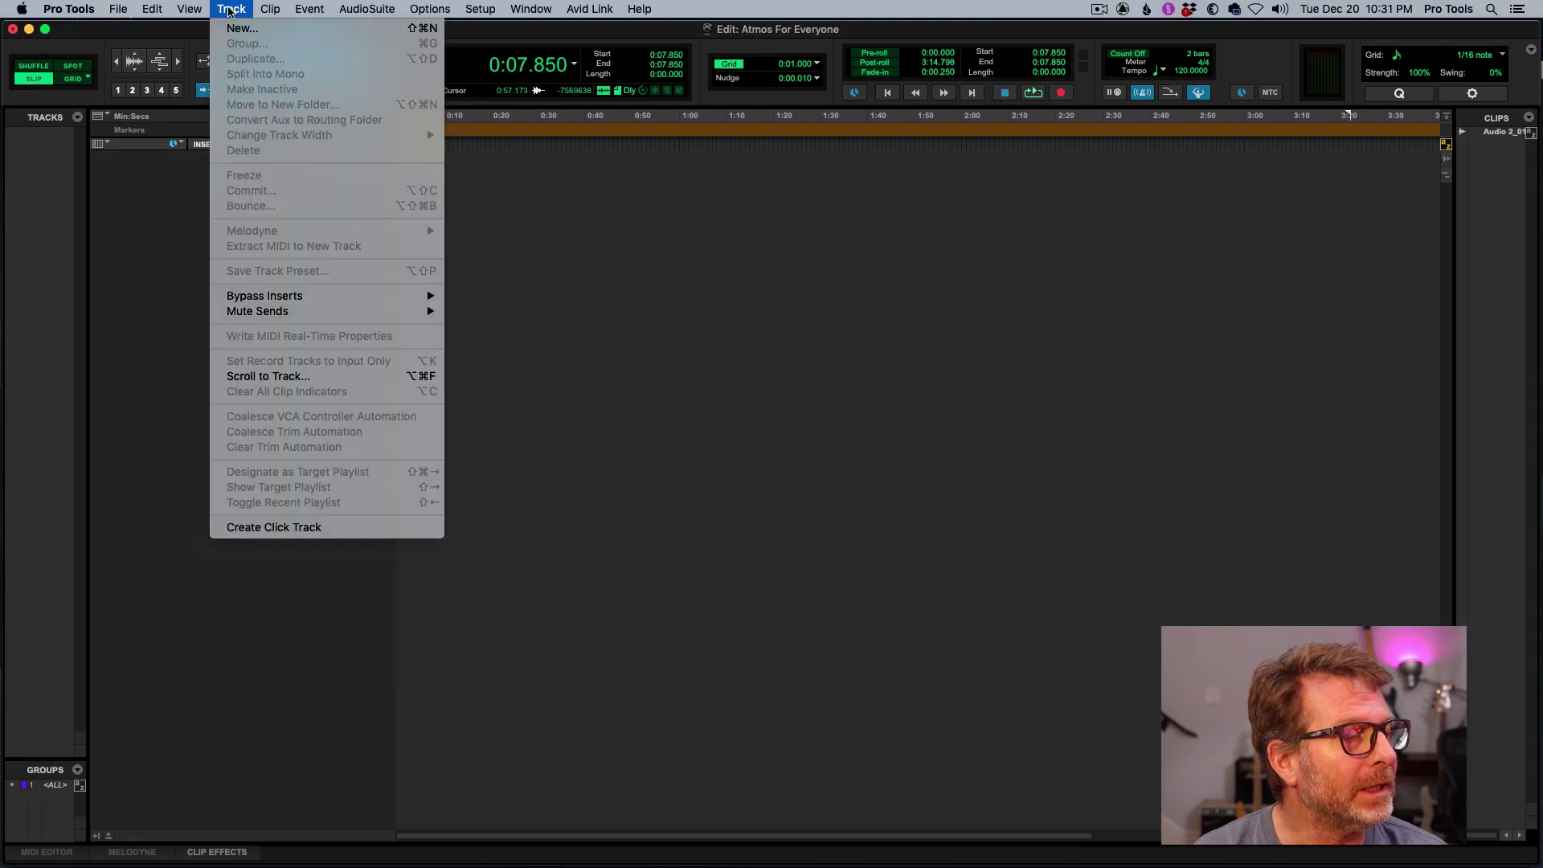
{"action": "left_click", "coordinate": [241, 28]}
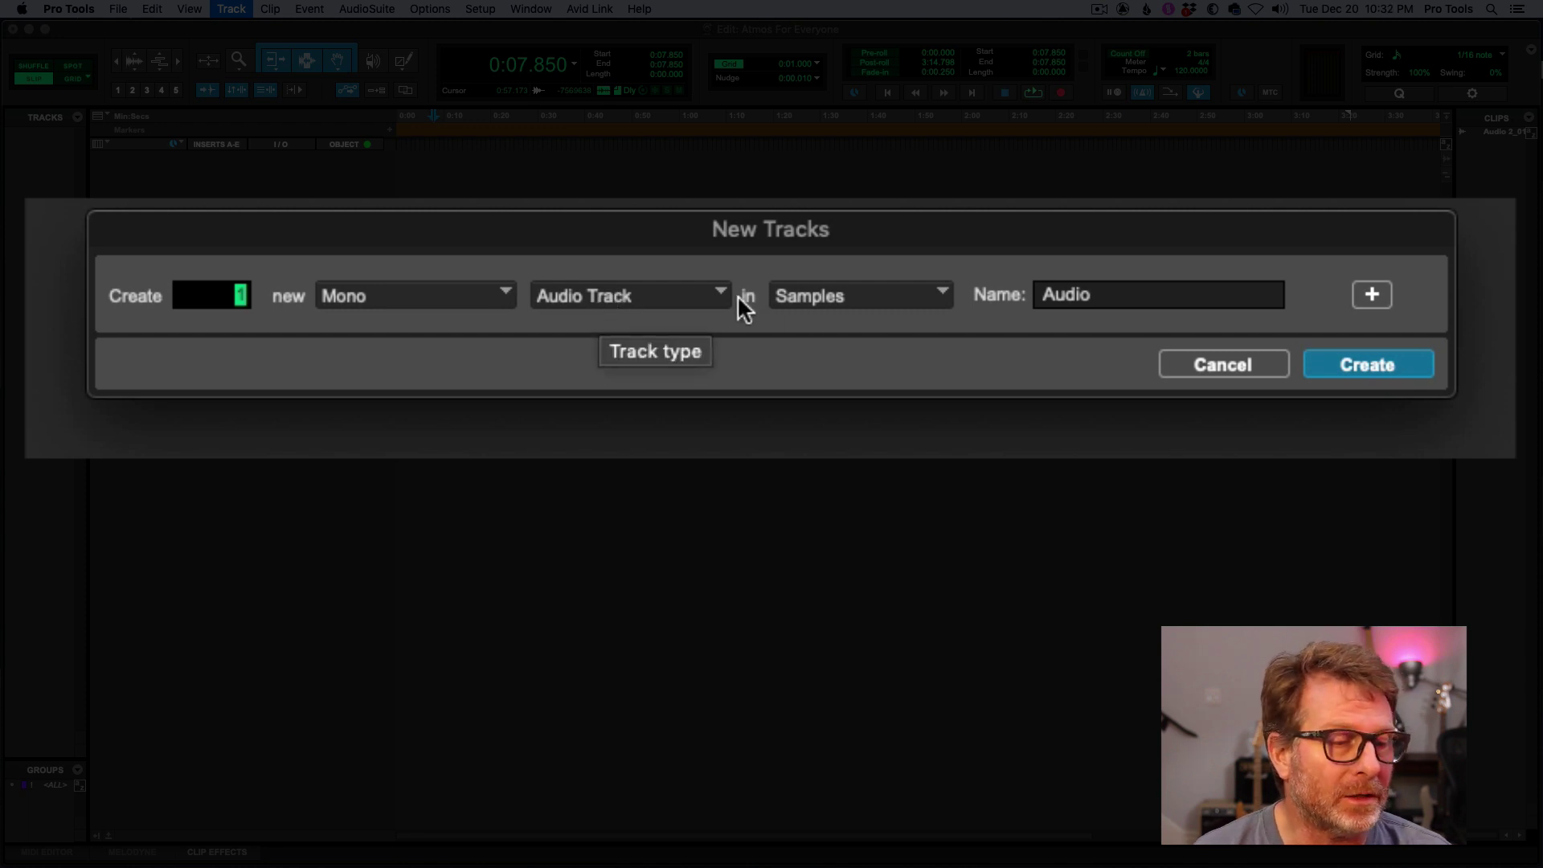
{"action": "double_click", "coordinate": [1116, 293]}
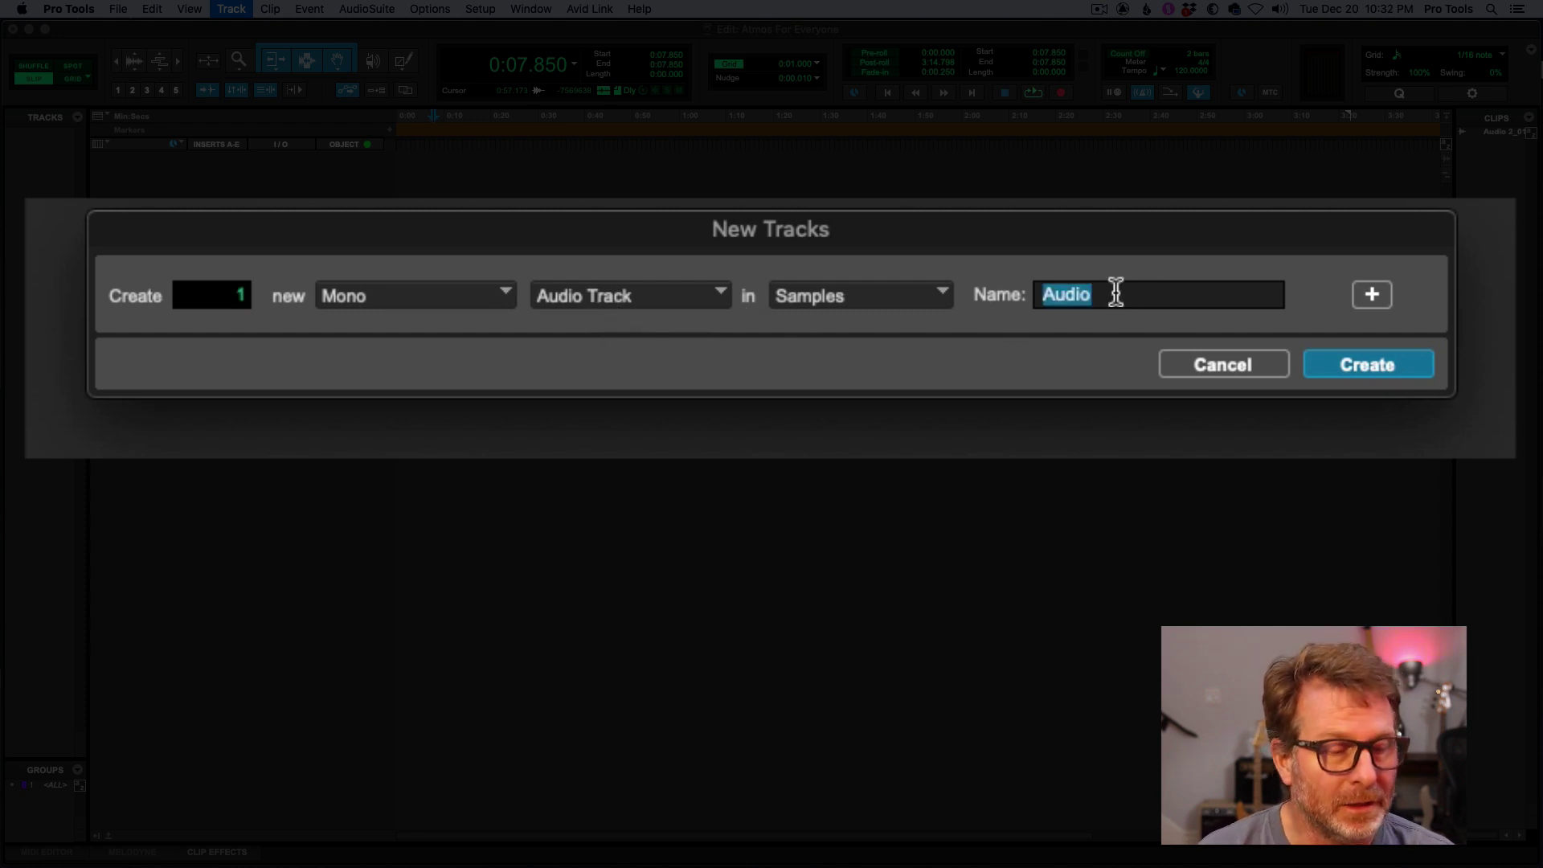
{"action": "type", "text": "LTC"}
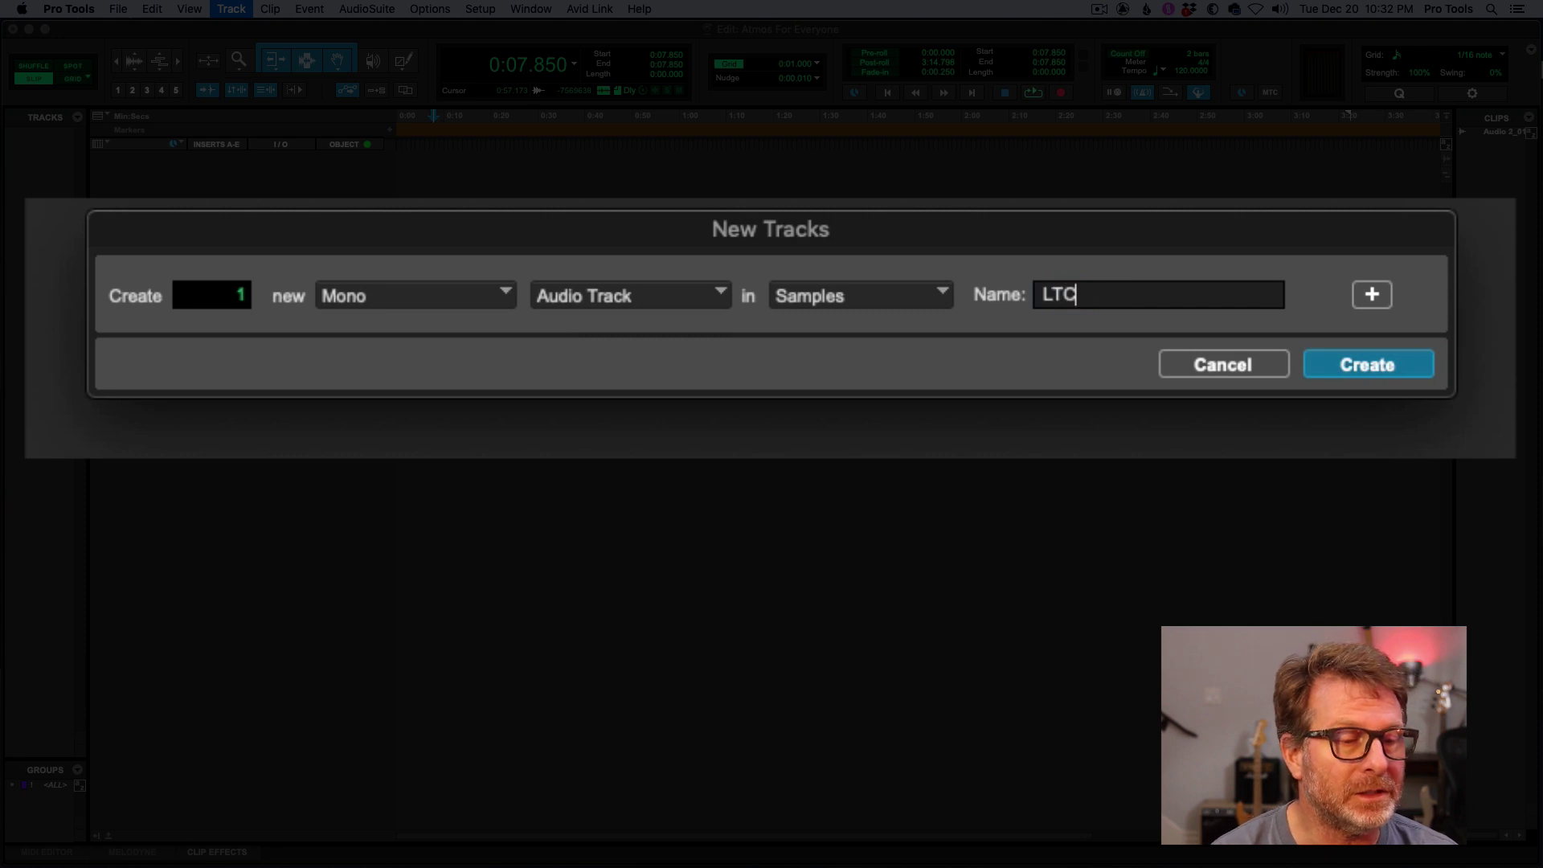
{"action": "left_click", "coordinate": [1363, 364]}
{"action": "left_click_drag", "start_coordinate": [401, 215], "coordinate": [404, 252]}
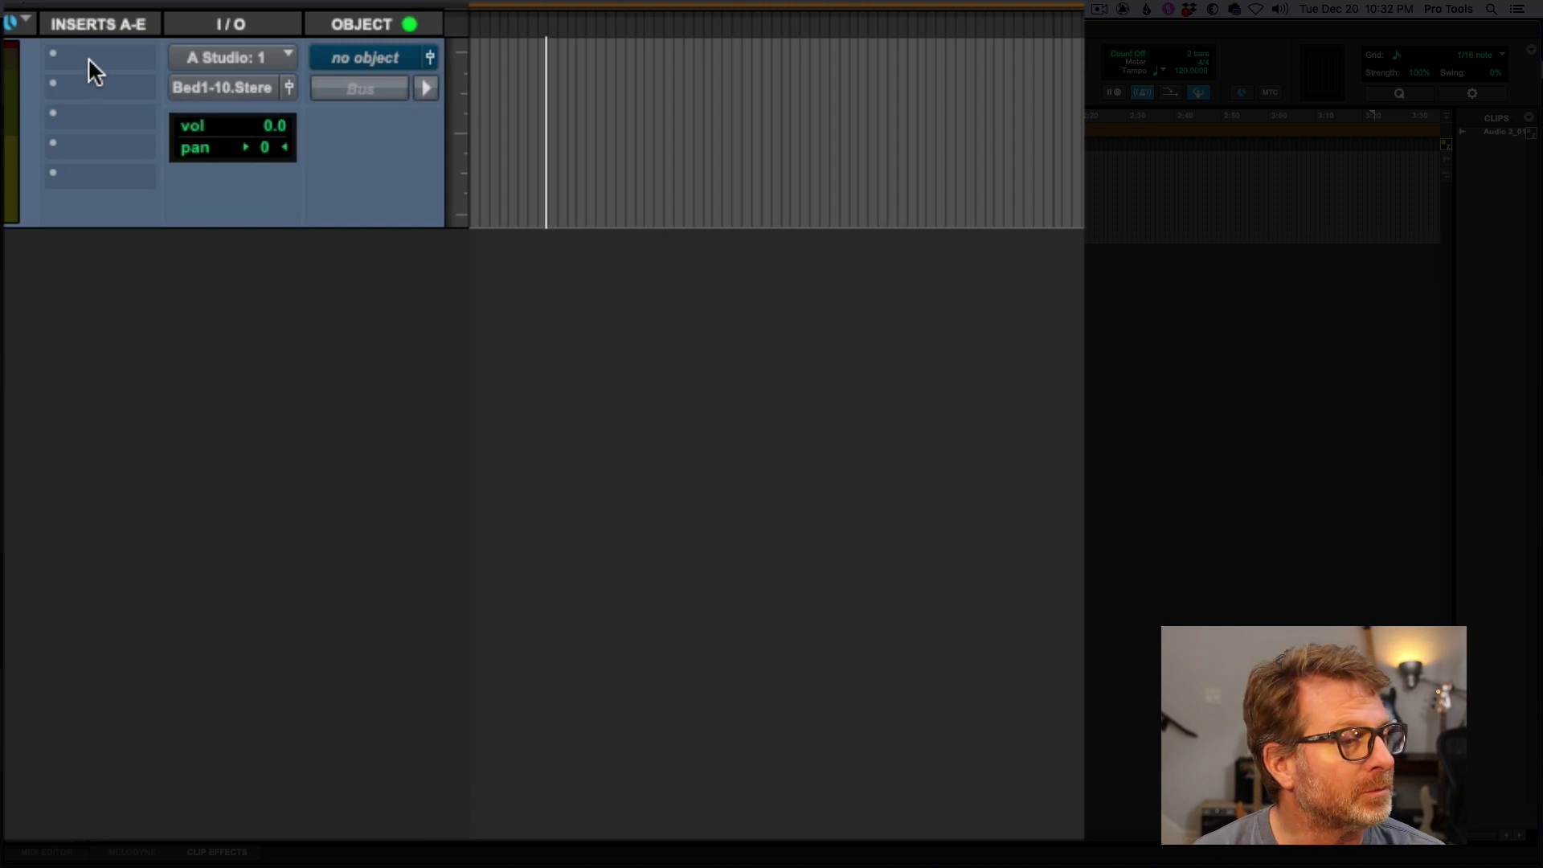
Step: Insert the Dolby LTC Generator (mono) plug-in on the LTC track's first insert
{"action": "left_click", "coordinate": [88, 56]}
{"action": "mouse_move", "coordinate": [93, 51]}
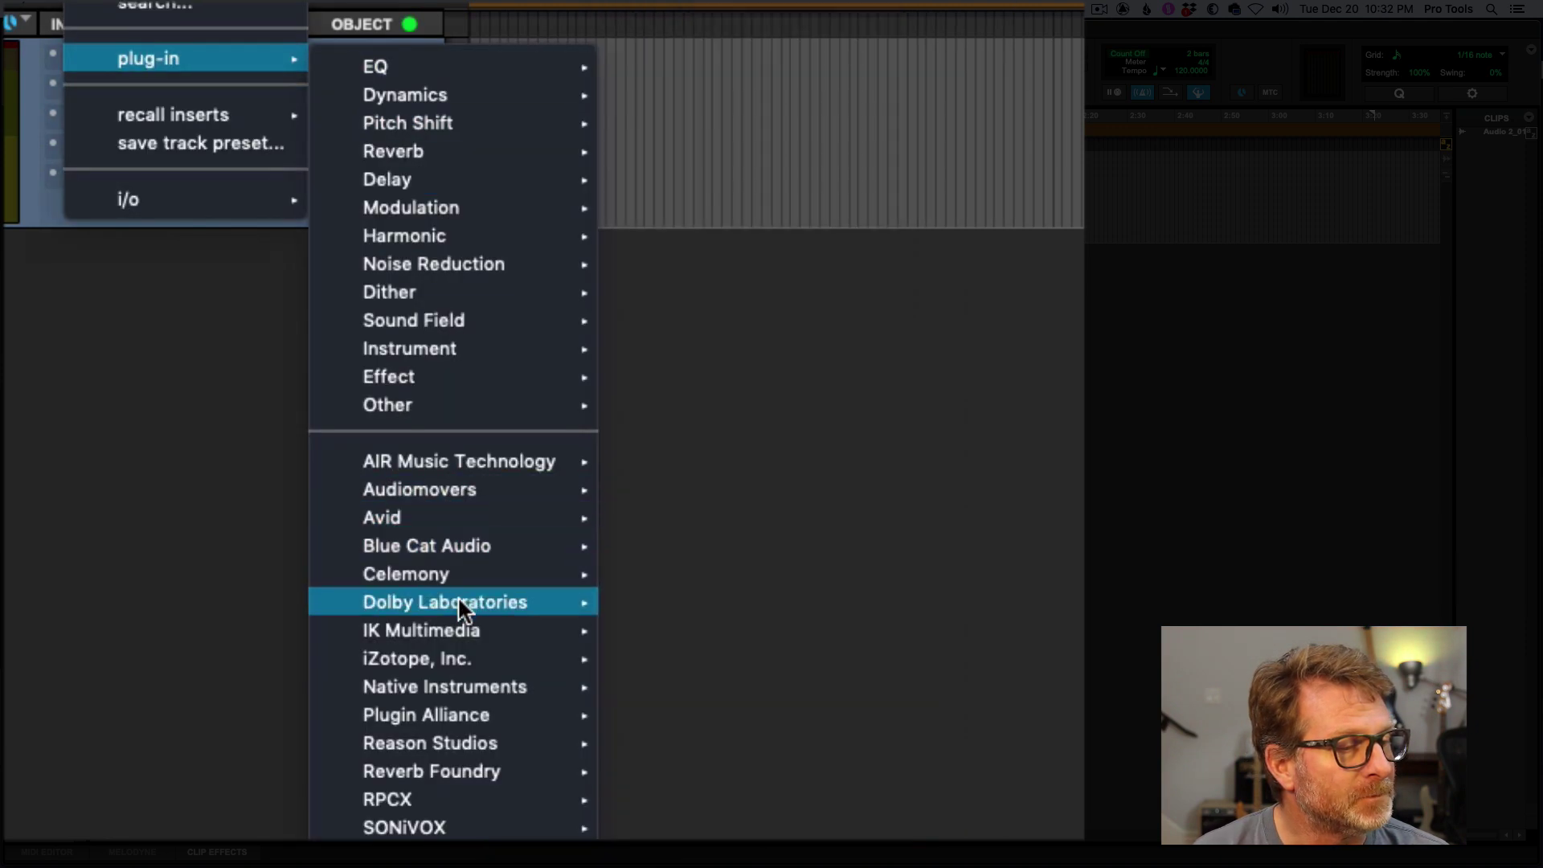
{"action": "mouse_move", "coordinate": [461, 599]}
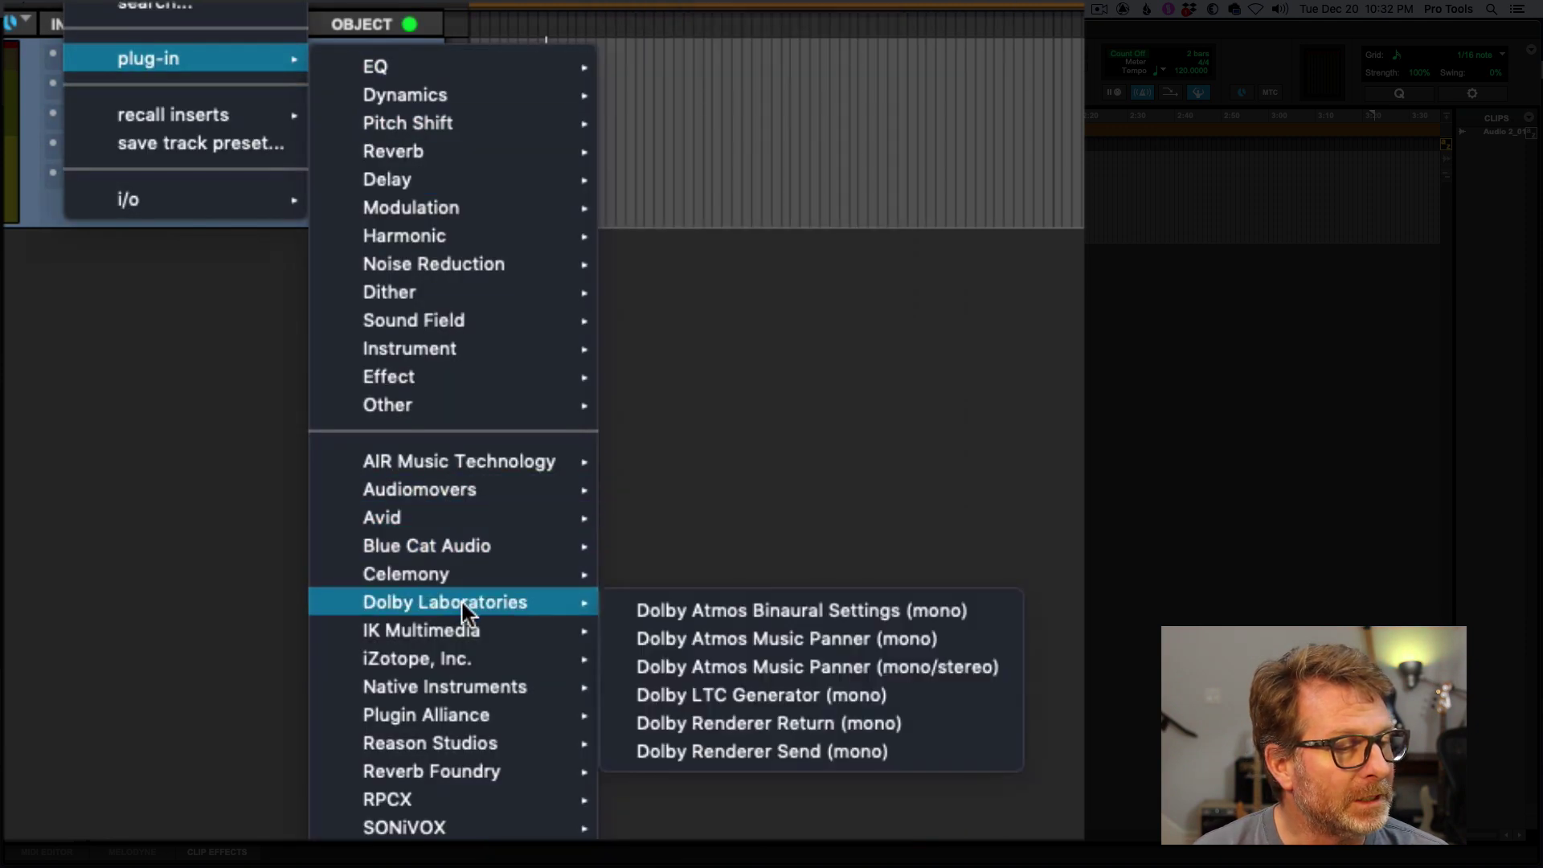
{"action": "left_click", "coordinate": [765, 695]}
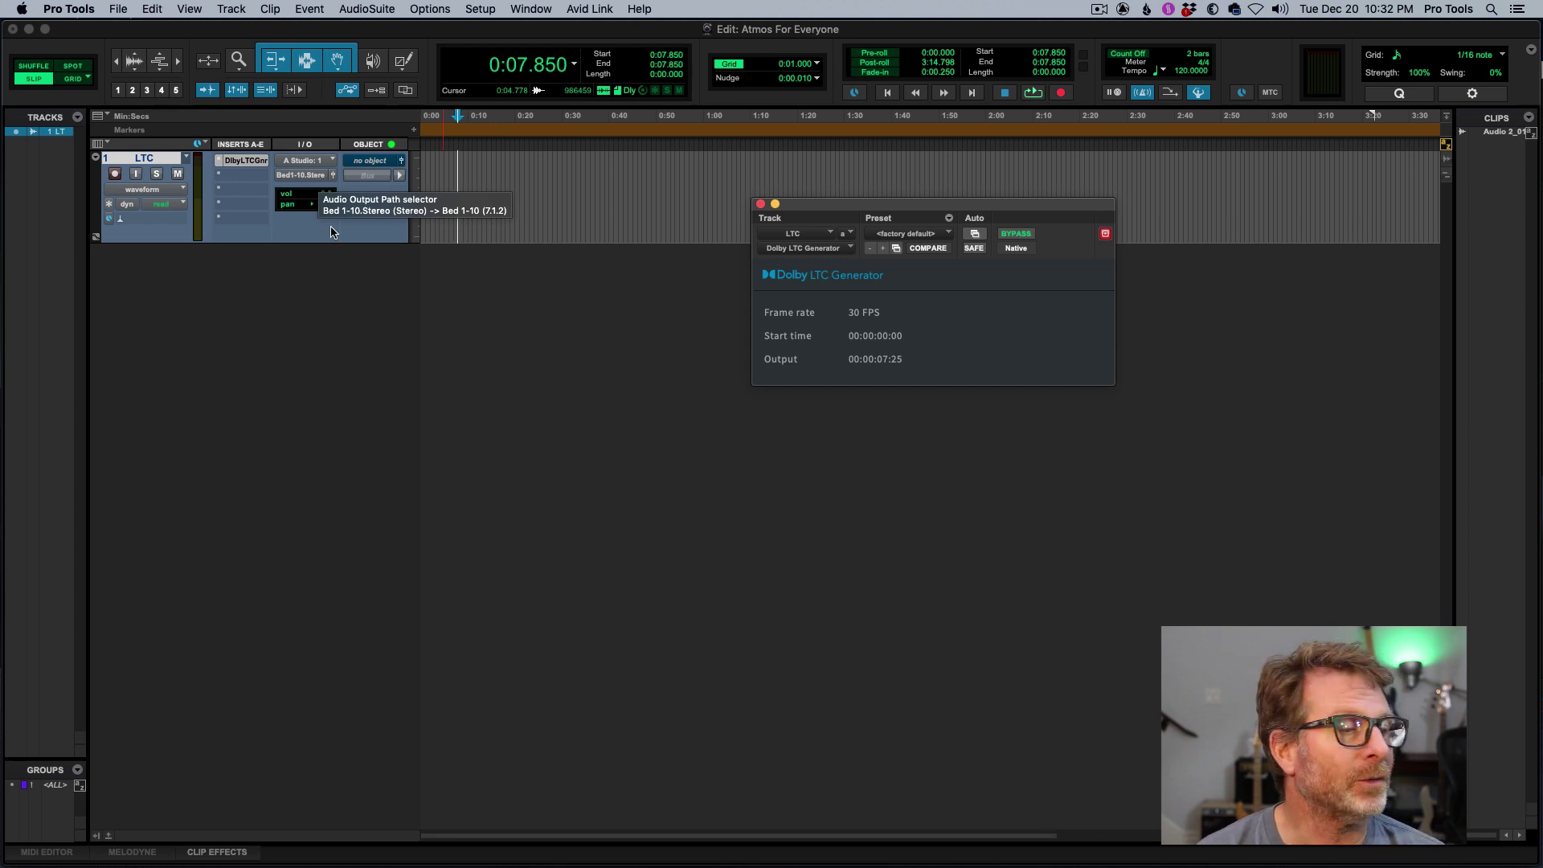
Step: Close the LTC Generator and add a mono output path named LTC after Object 127-128
{"action": "left_click", "coordinate": [760, 205]}
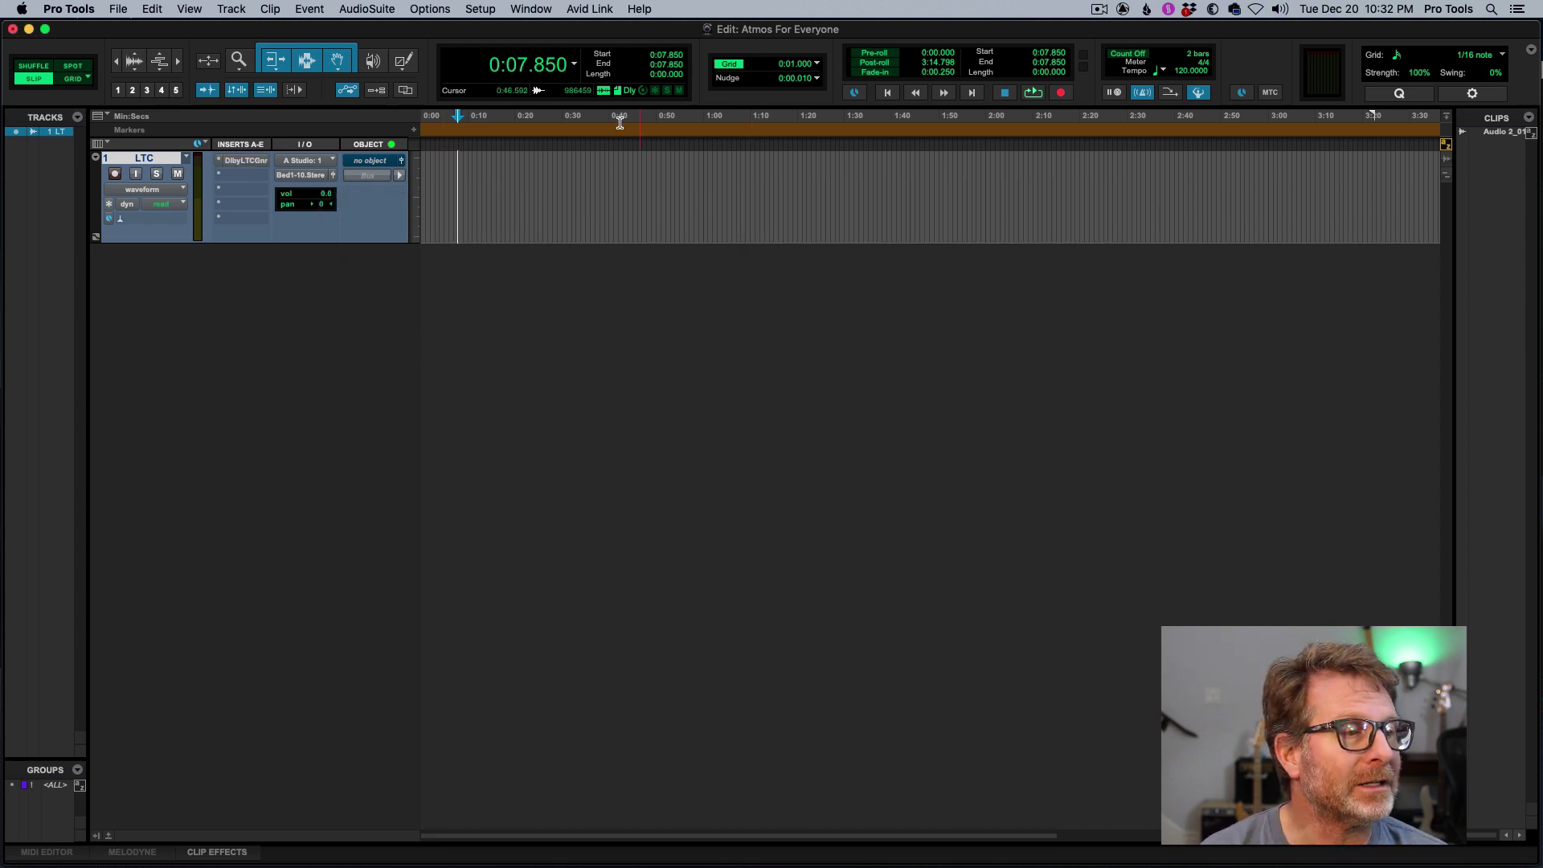
{"action": "left_click", "coordinate": [450, 21]}
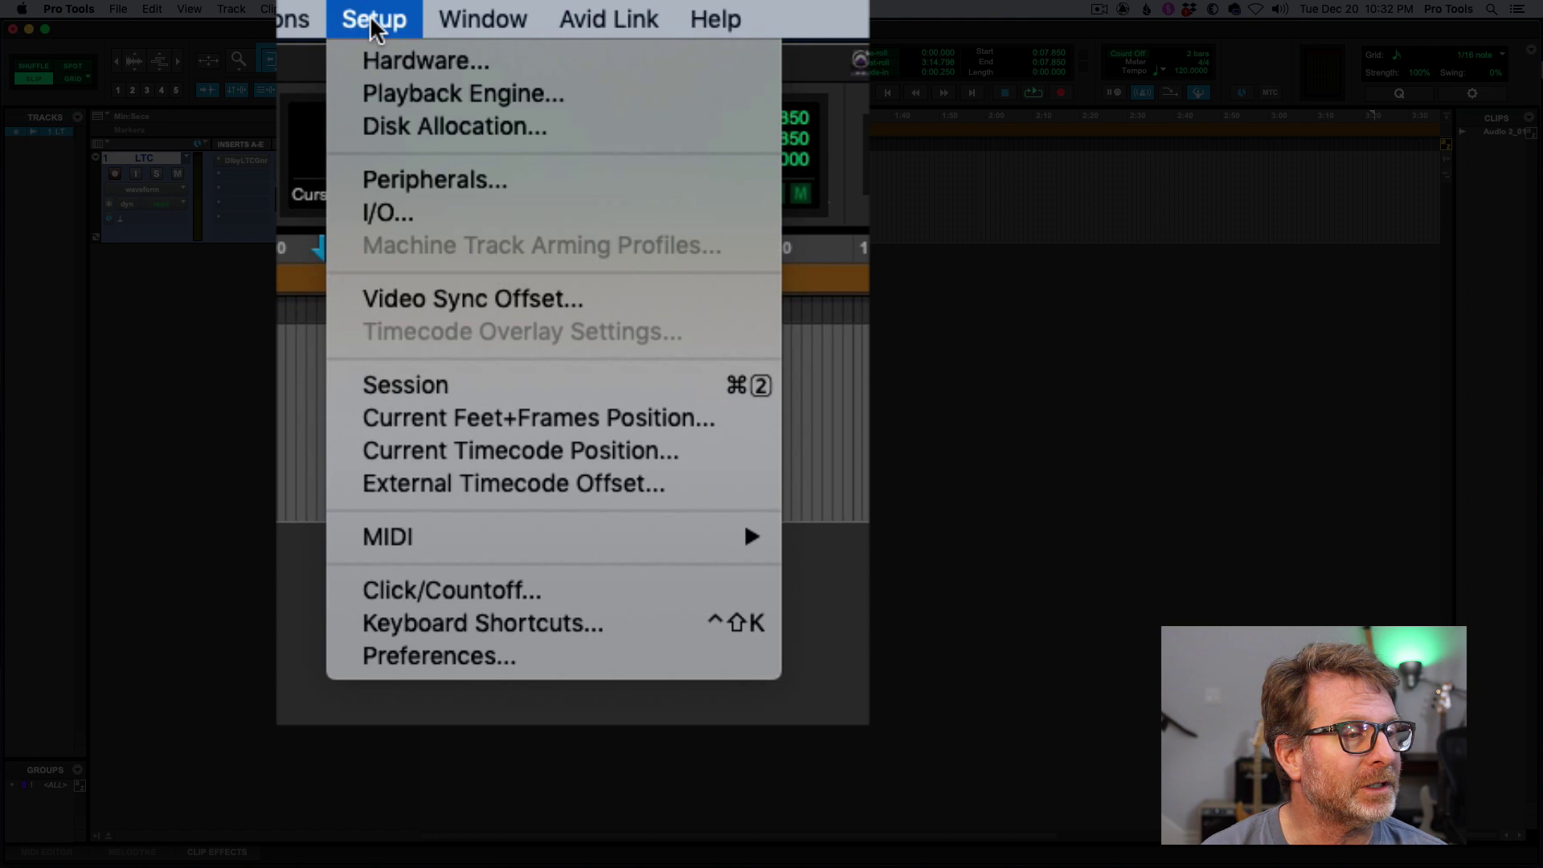
{"action": "left_click", "coordinate": [390, 210]}
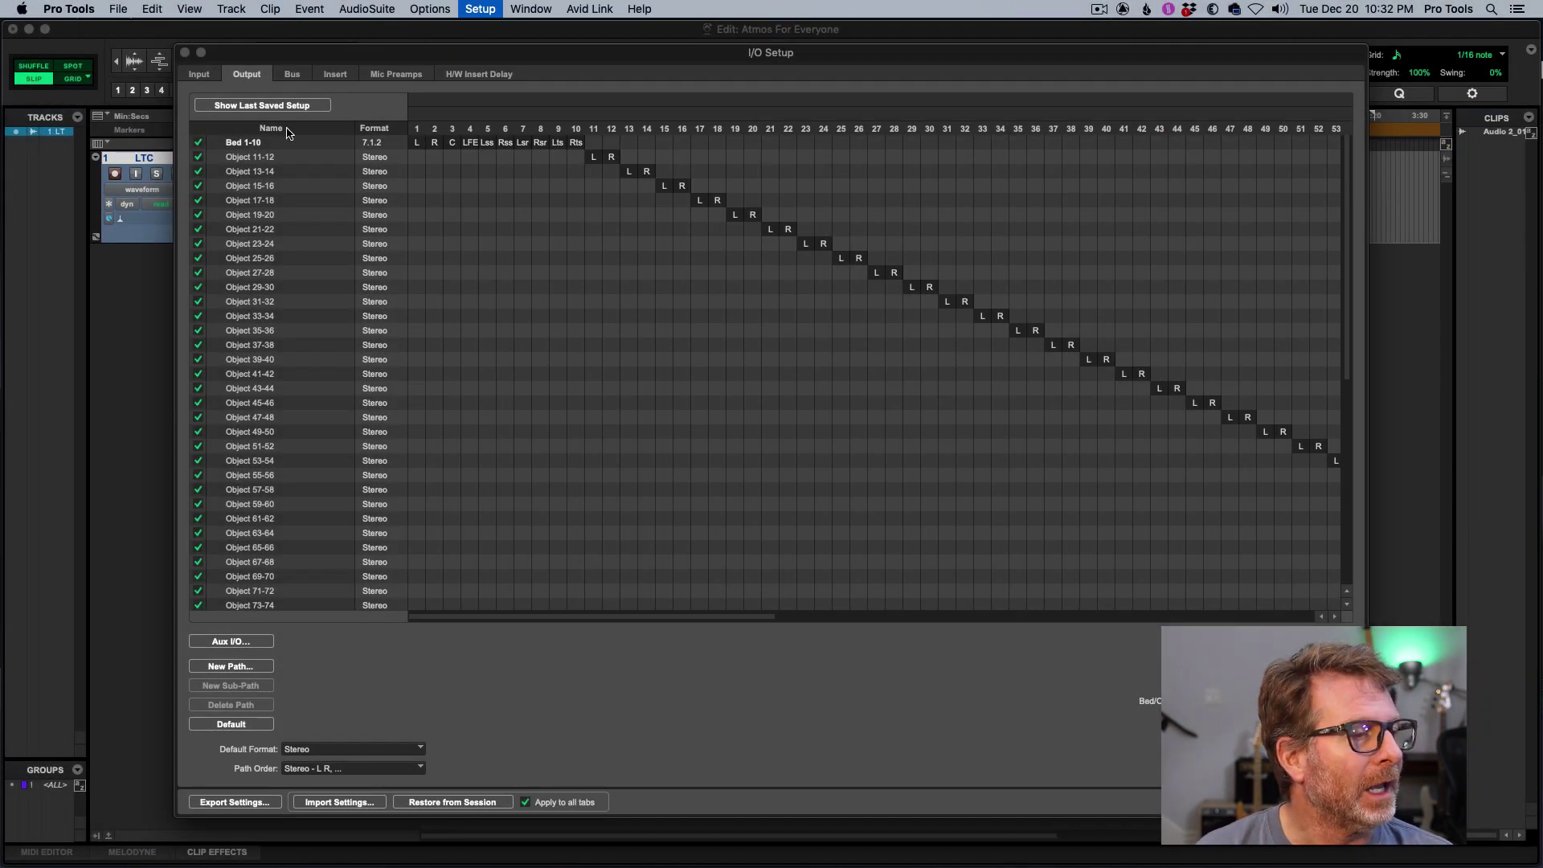
{"action": "scroll", "coordinate": [326, 417], "scroll_direction": "down", "scroll_amount": 10}
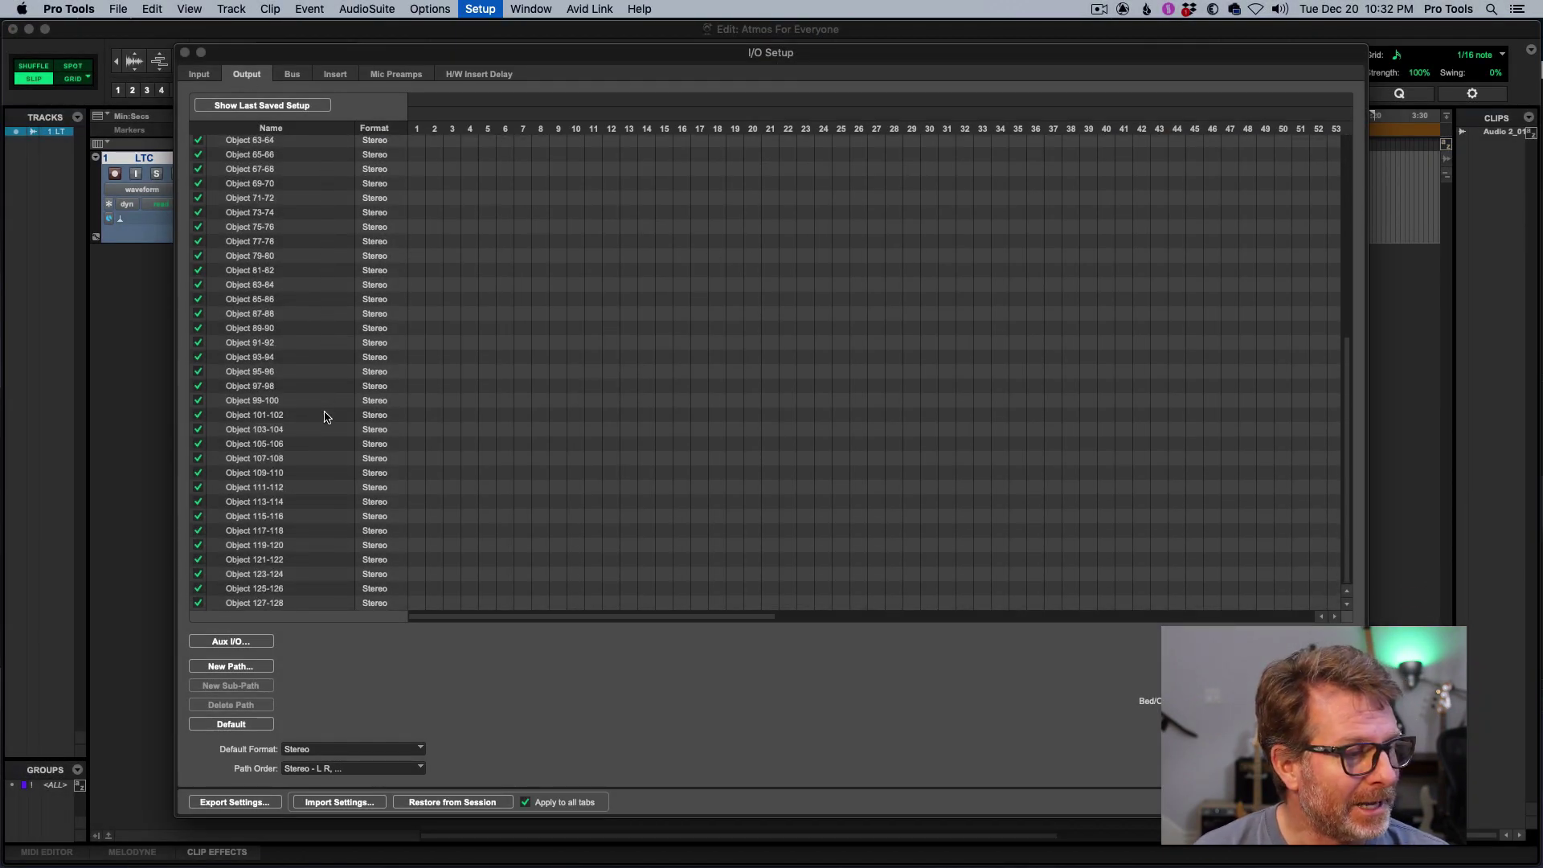
{"action": "left_click", "coordinate": [281, 604]}
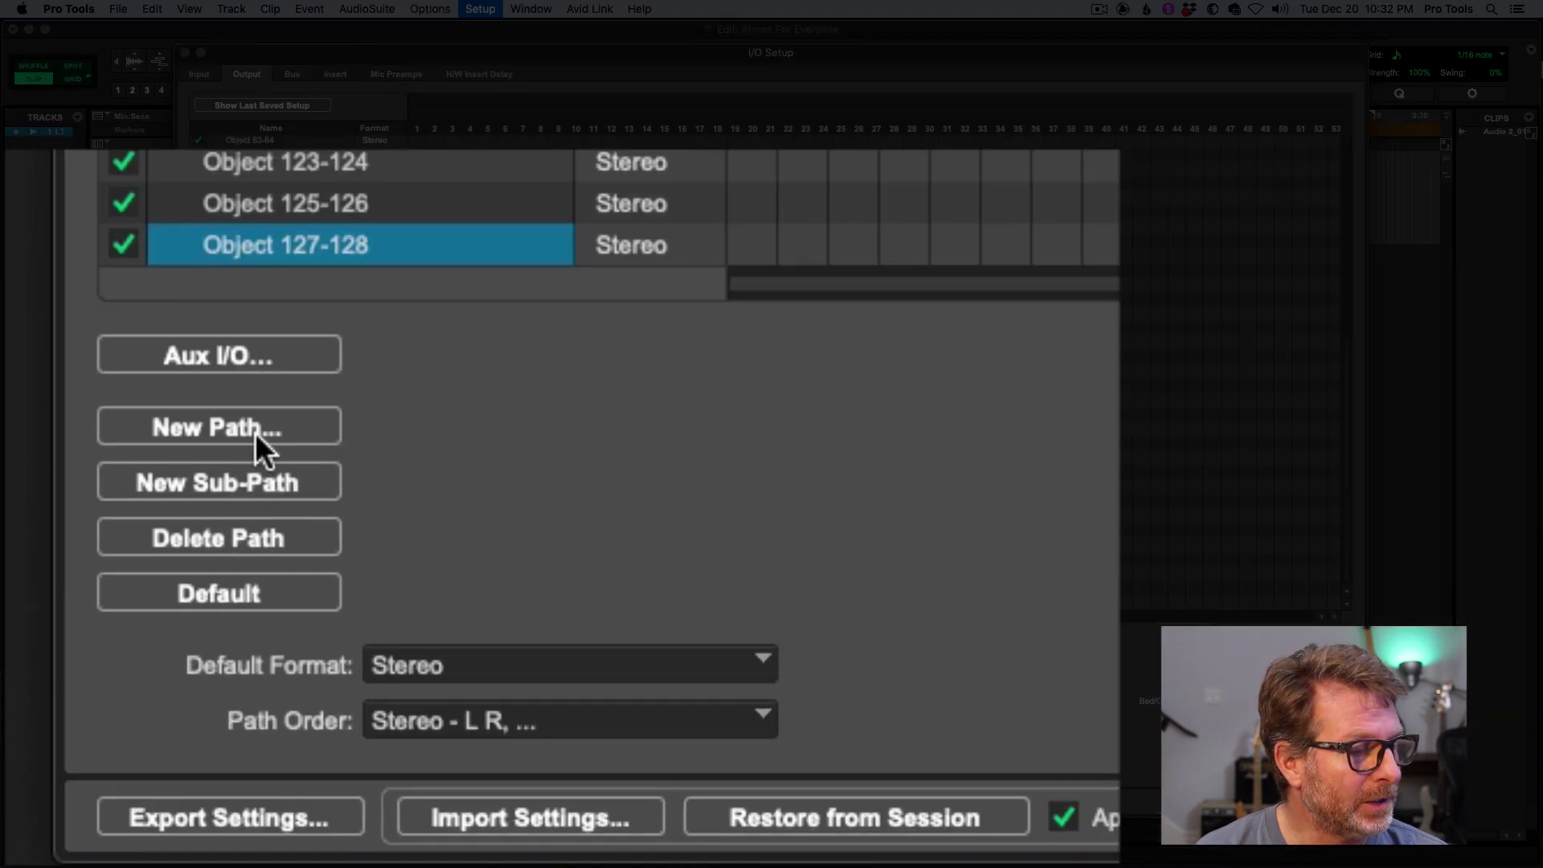
{"action": "left_click", "coordinate": [254, 423]}
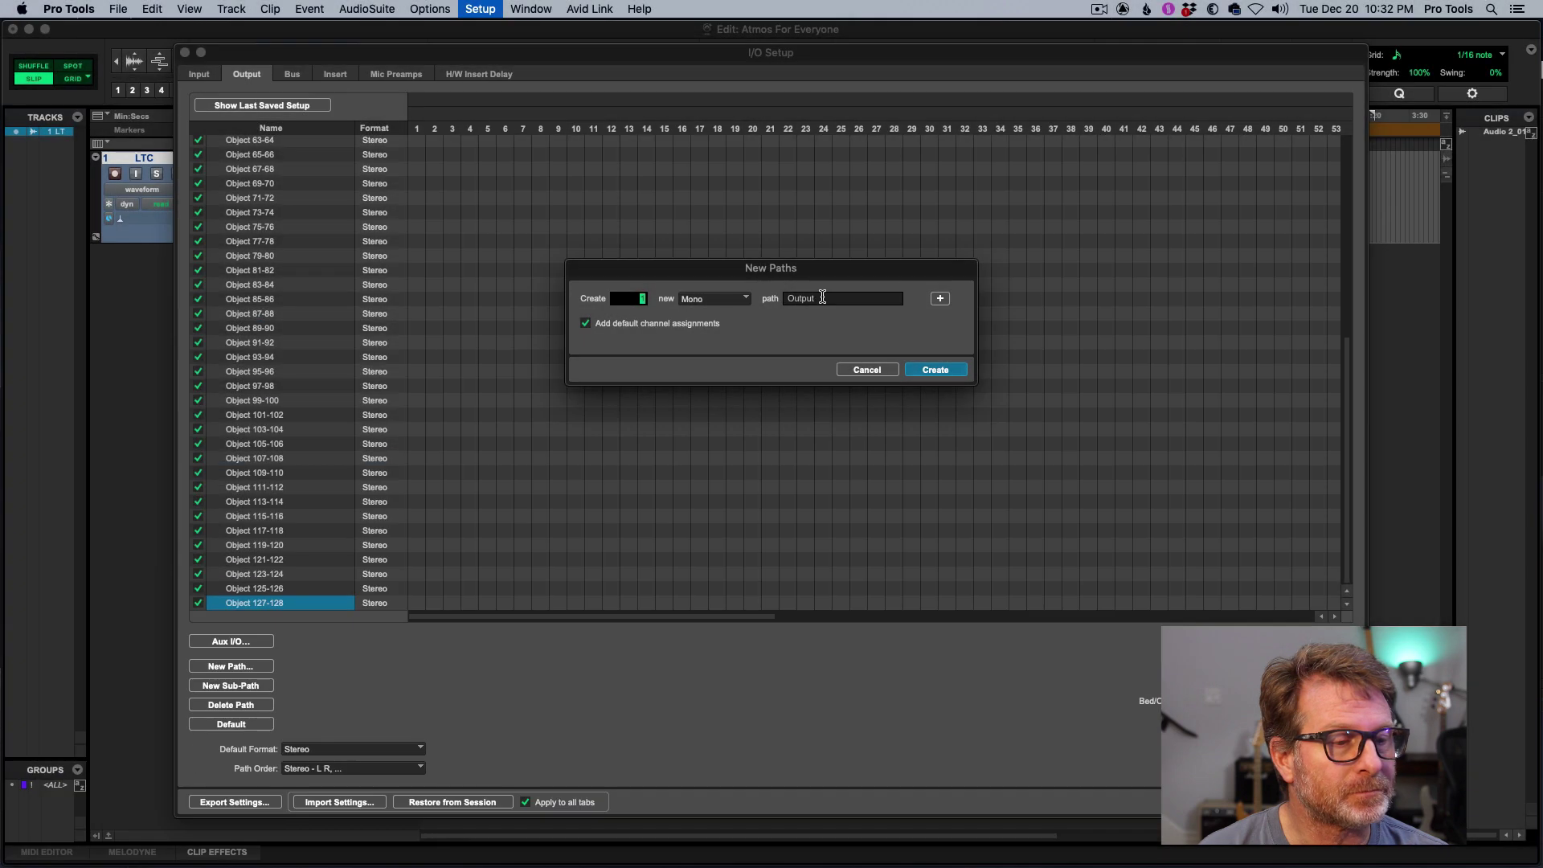
{"action": "type", "text": "LTC"}
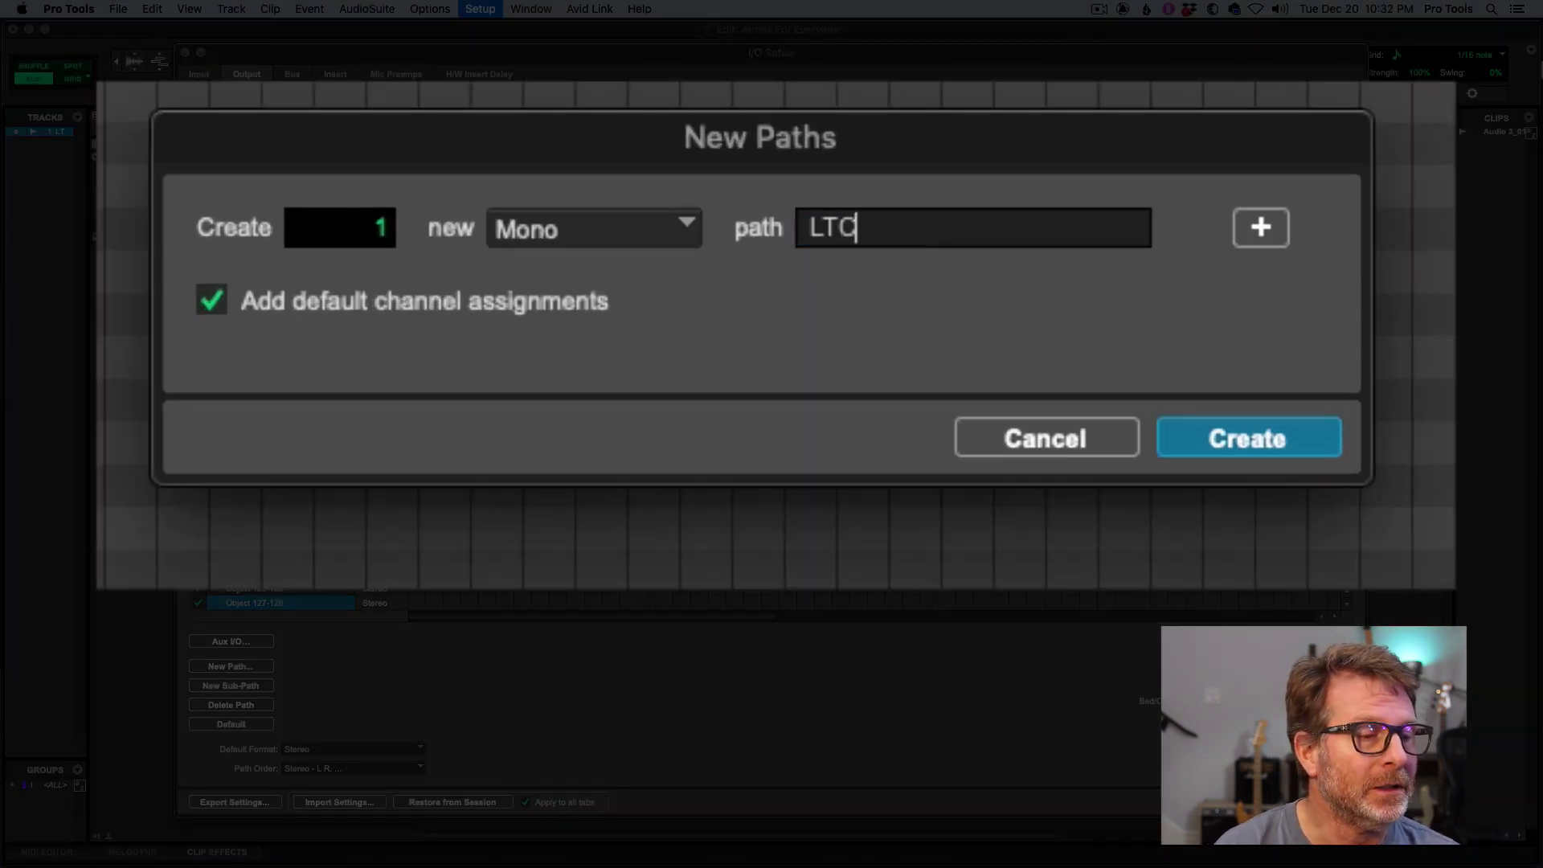
{"action": "left_click", "coordinate": [1232, 442]}
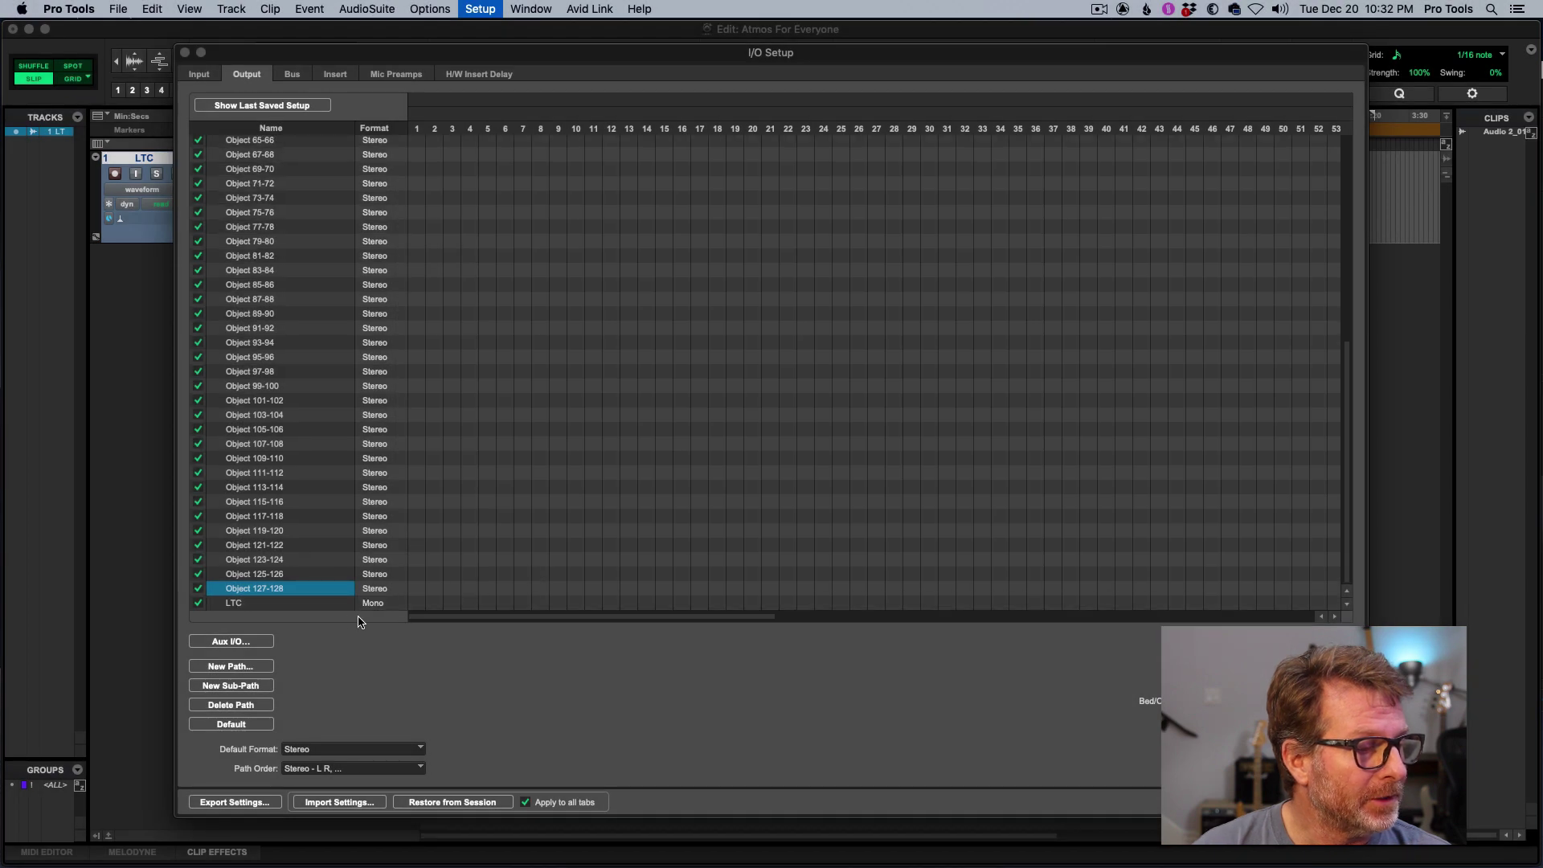
Step: Review the new LTC output path and its matching bus, then close I/O Setup
{"action": "left_click", "coordinate": [275, 605]}
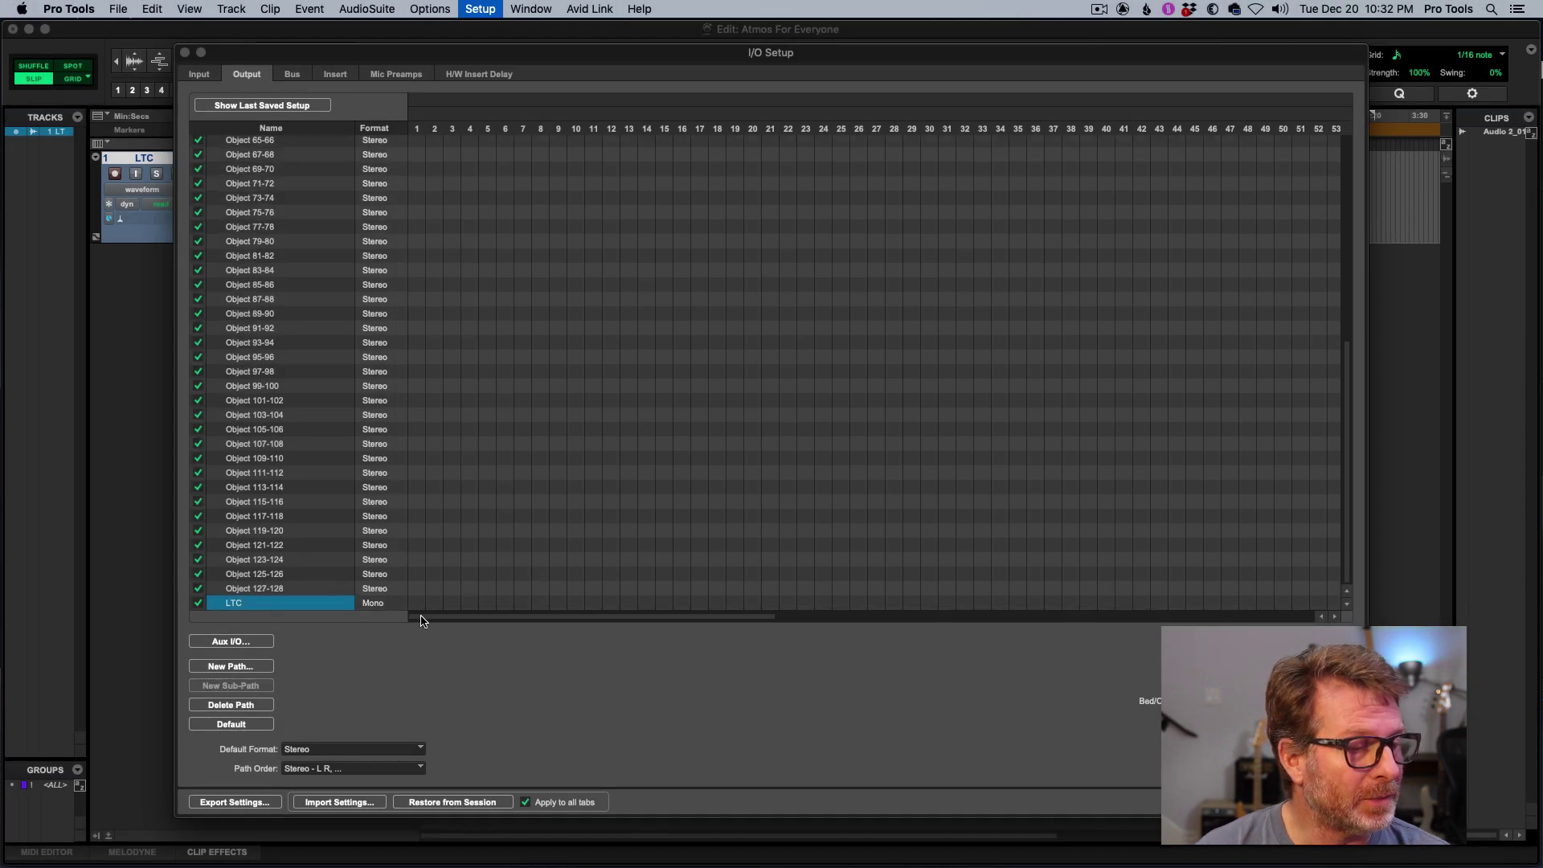
{"action": "left_click_drag", "start_coordinate": [423, 623], "coordinate": [1121, 626]}
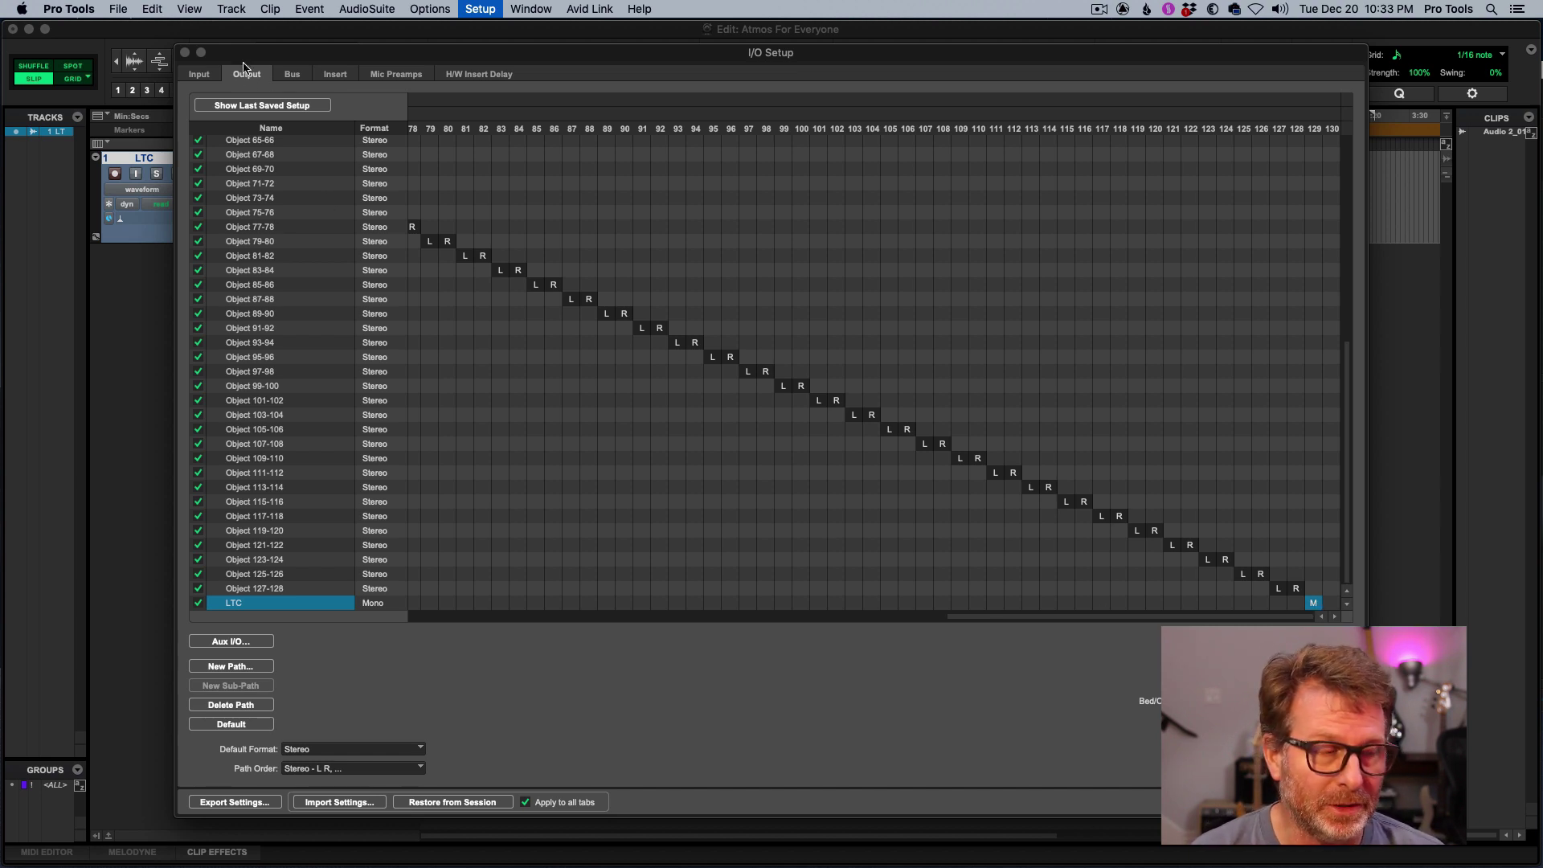
{"action": "left_click", "coordinate": [291, 74]}
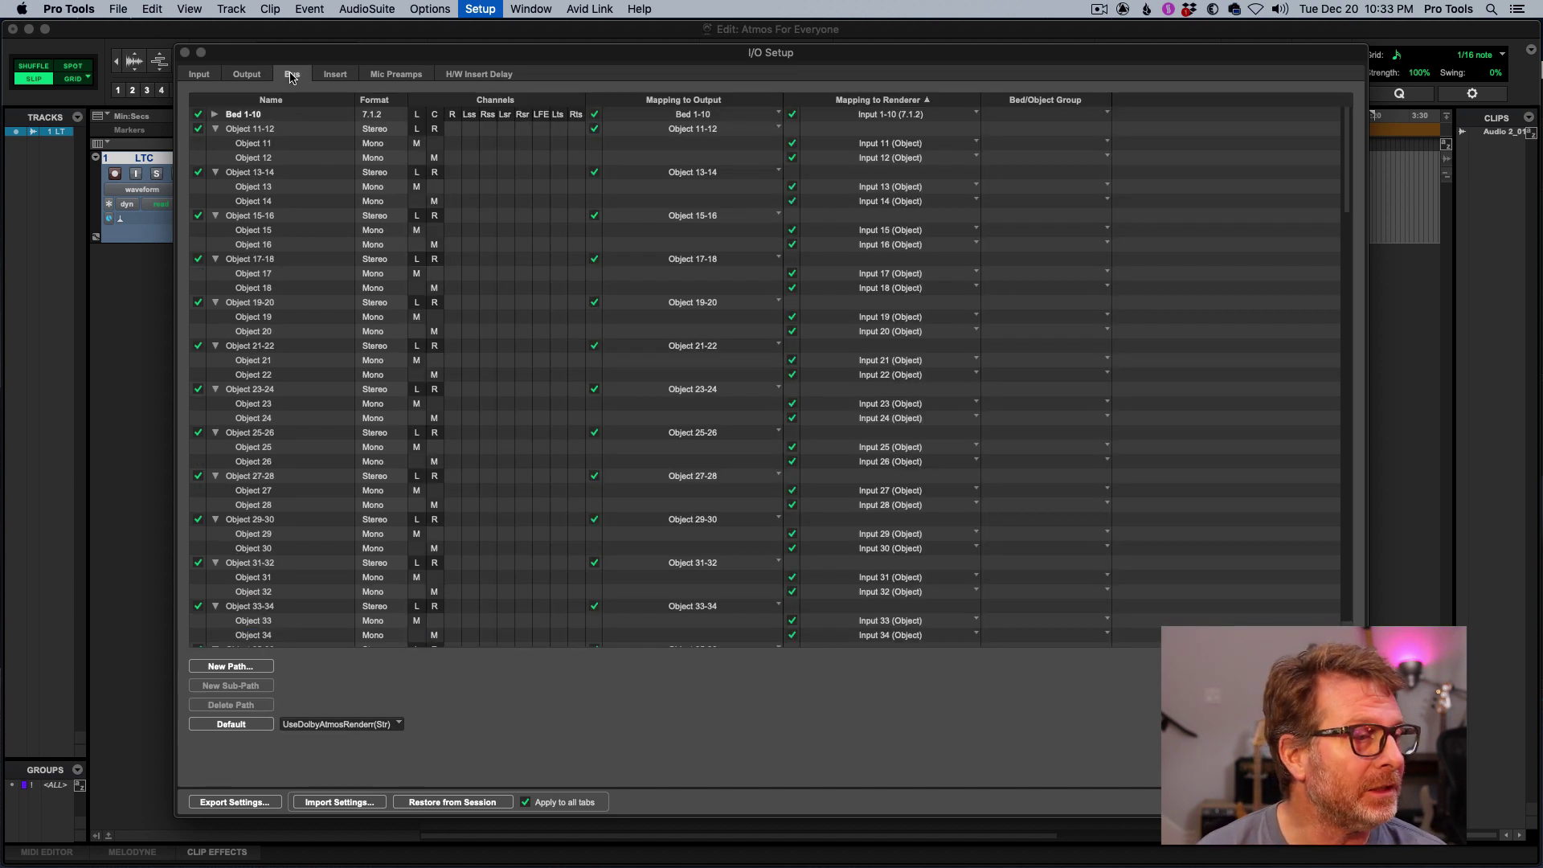
{"action": "scroll", "coordinate": [306, 446], "scroll_direction": "down", "scroll_amount": 15}
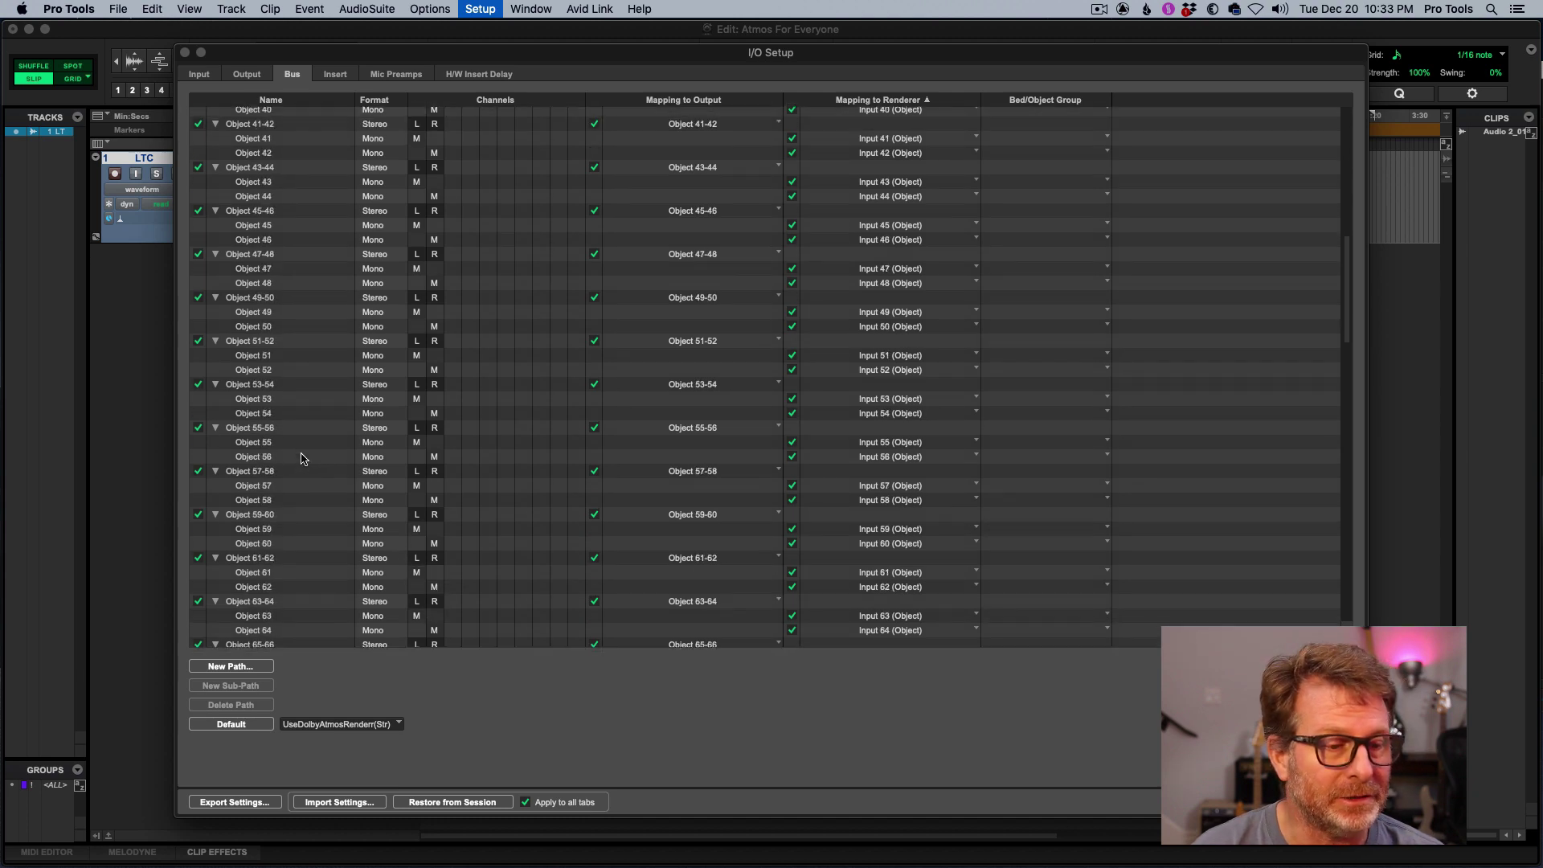
{"action": "scroll", "coordinate": [304, 459], "scroll_direction": "down", "scroll_amount": 10}
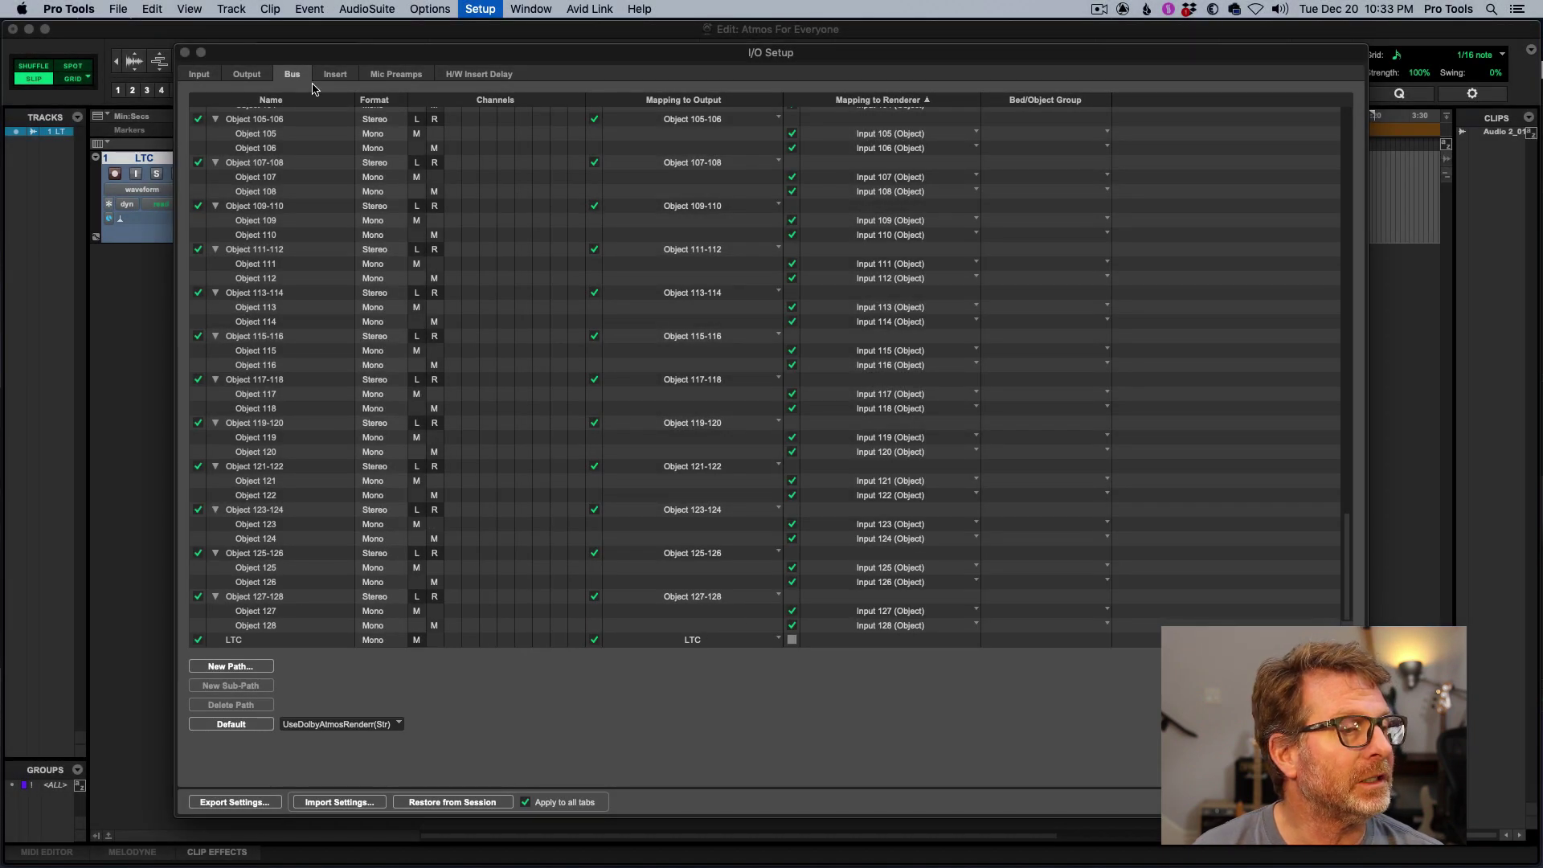
{"action": "left_click", "coordinate": [246, 74]}
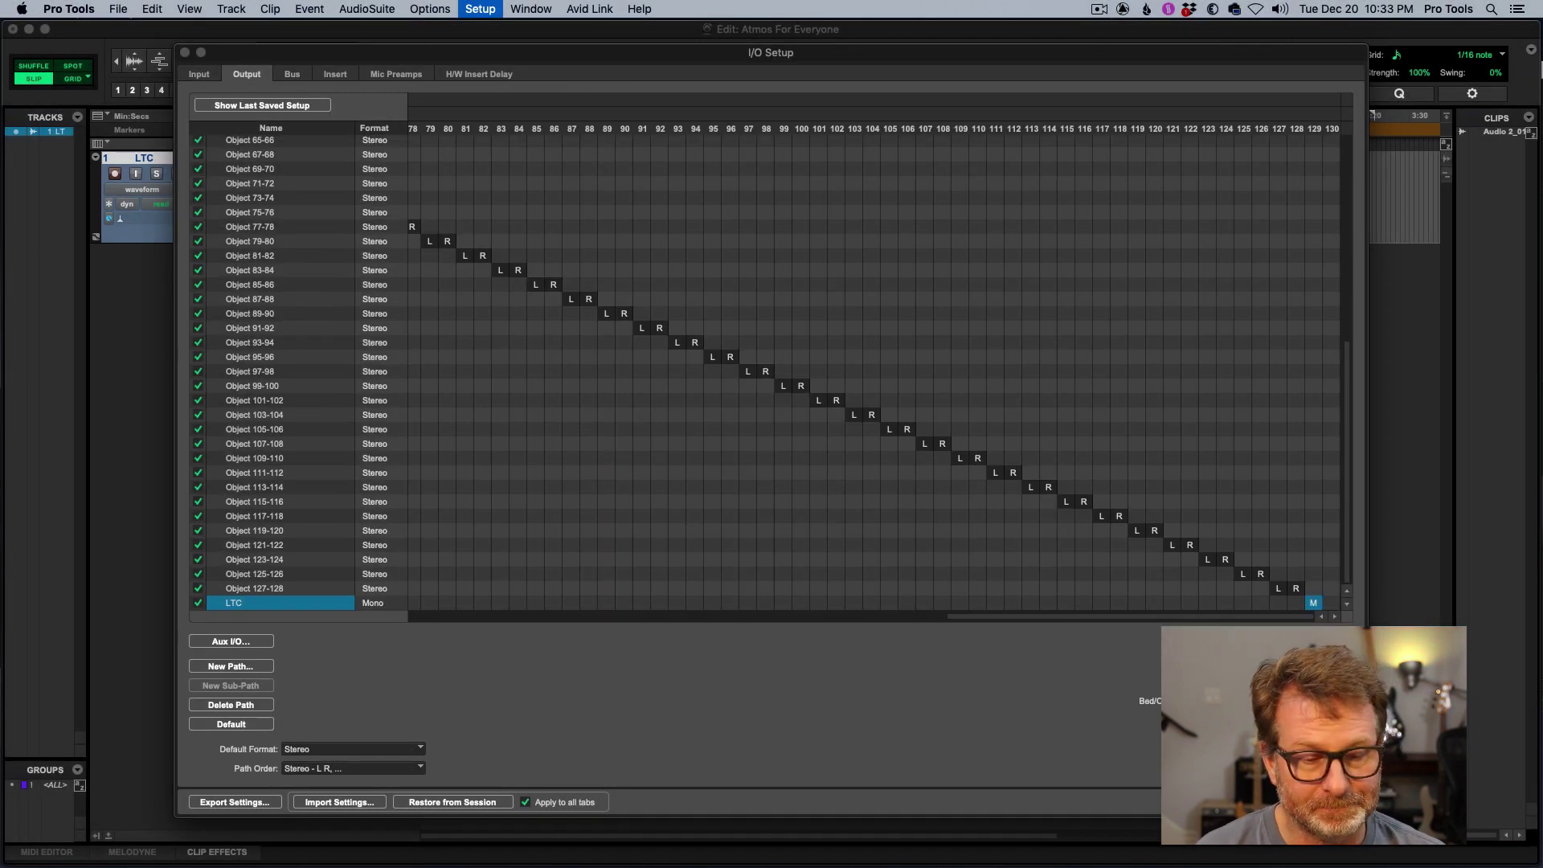
{"action": "key", "text": "Return"}
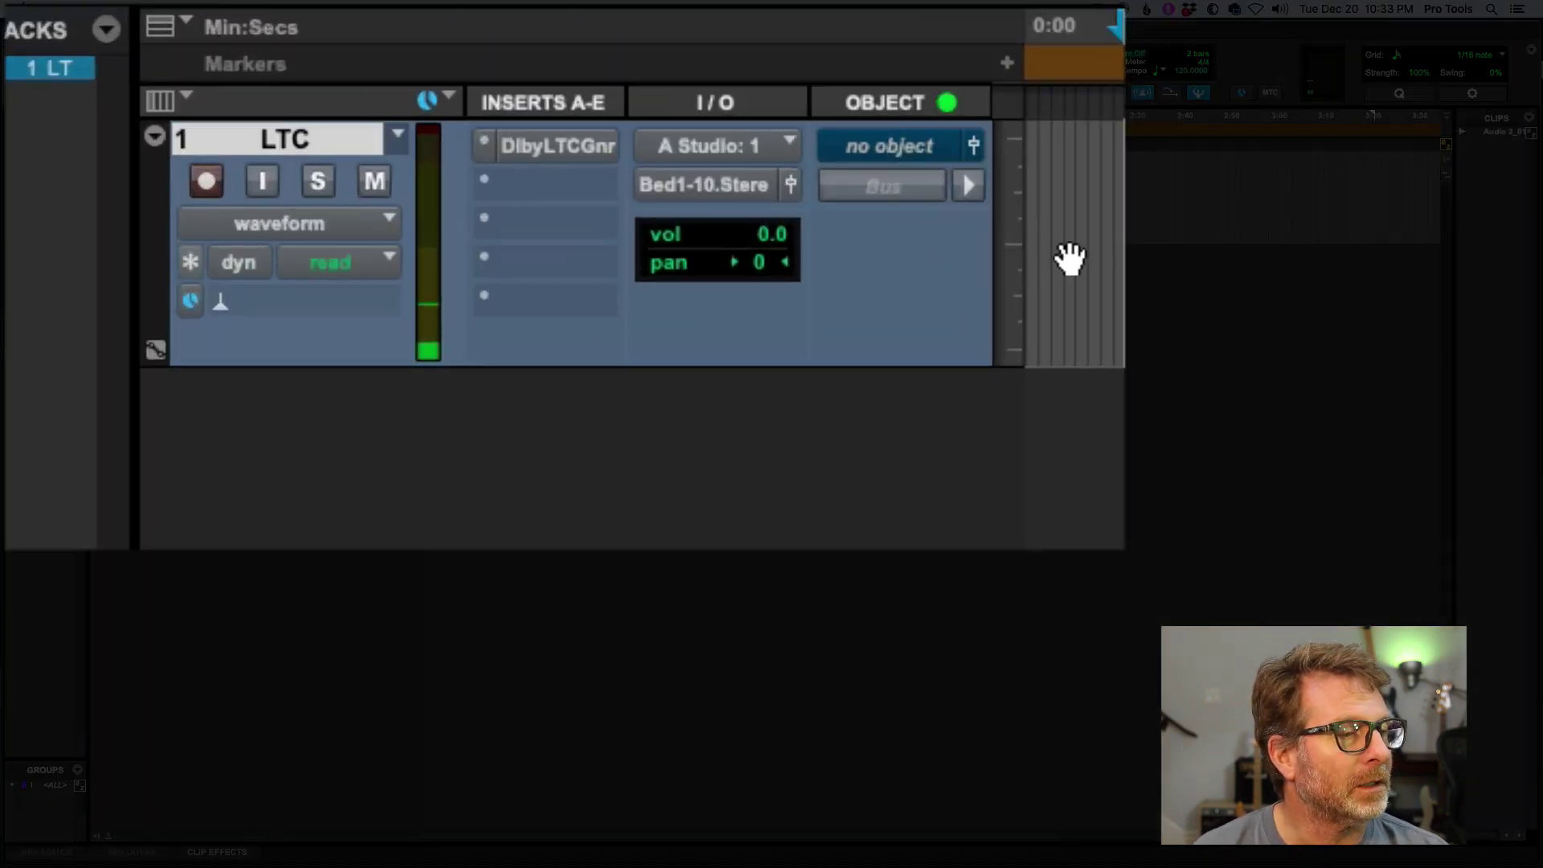
Step: Route the LTC track to the LTC output and start playback near the session start
{"action": "left_click", "coordinate": [711, 187]}
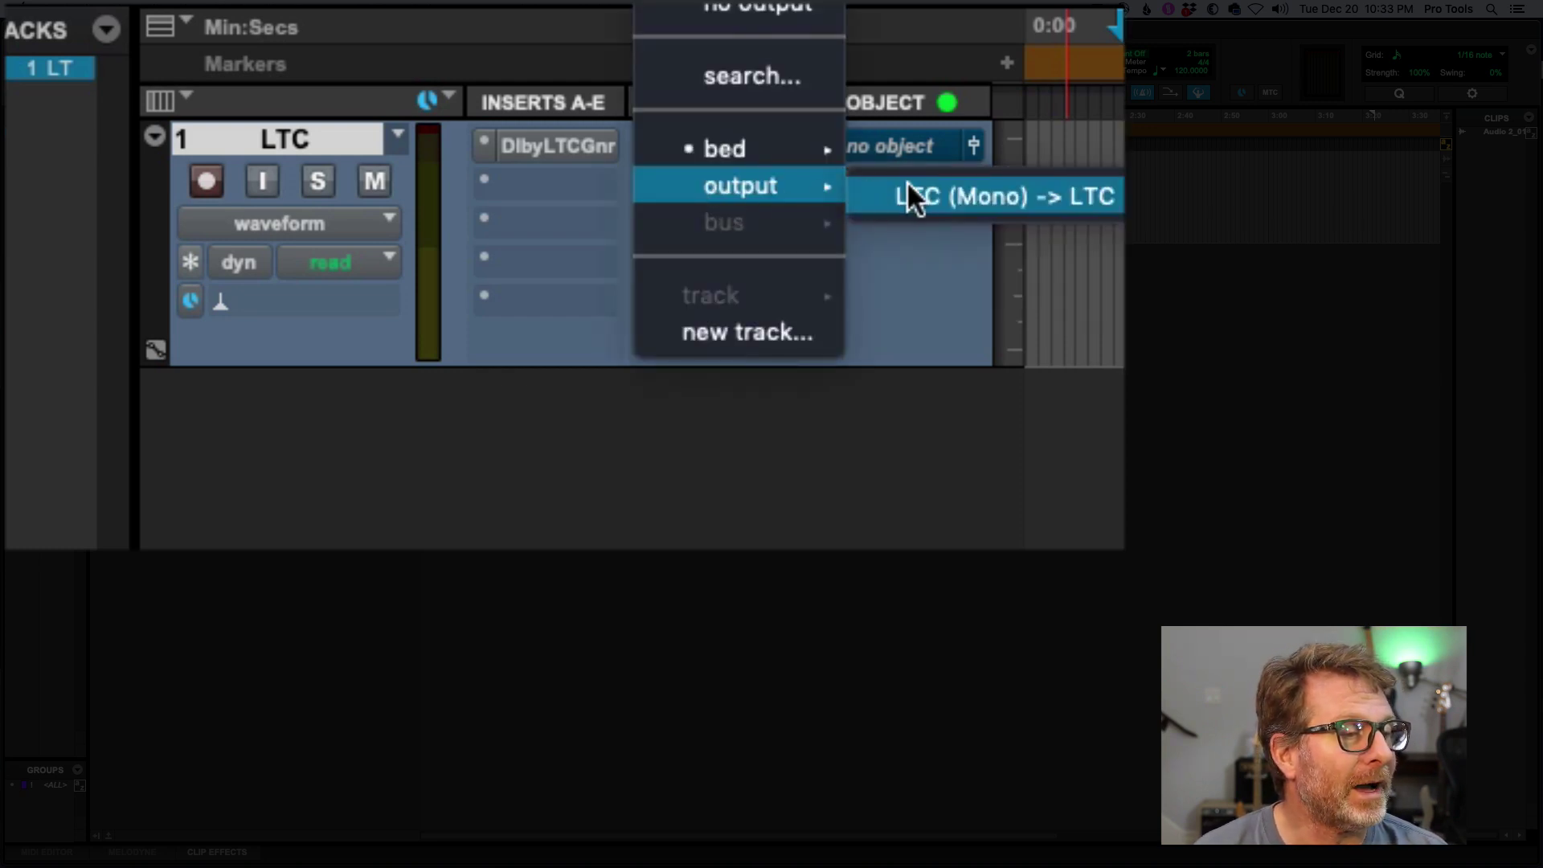
{"action": "left_click", "coordinate": [953, 192]}
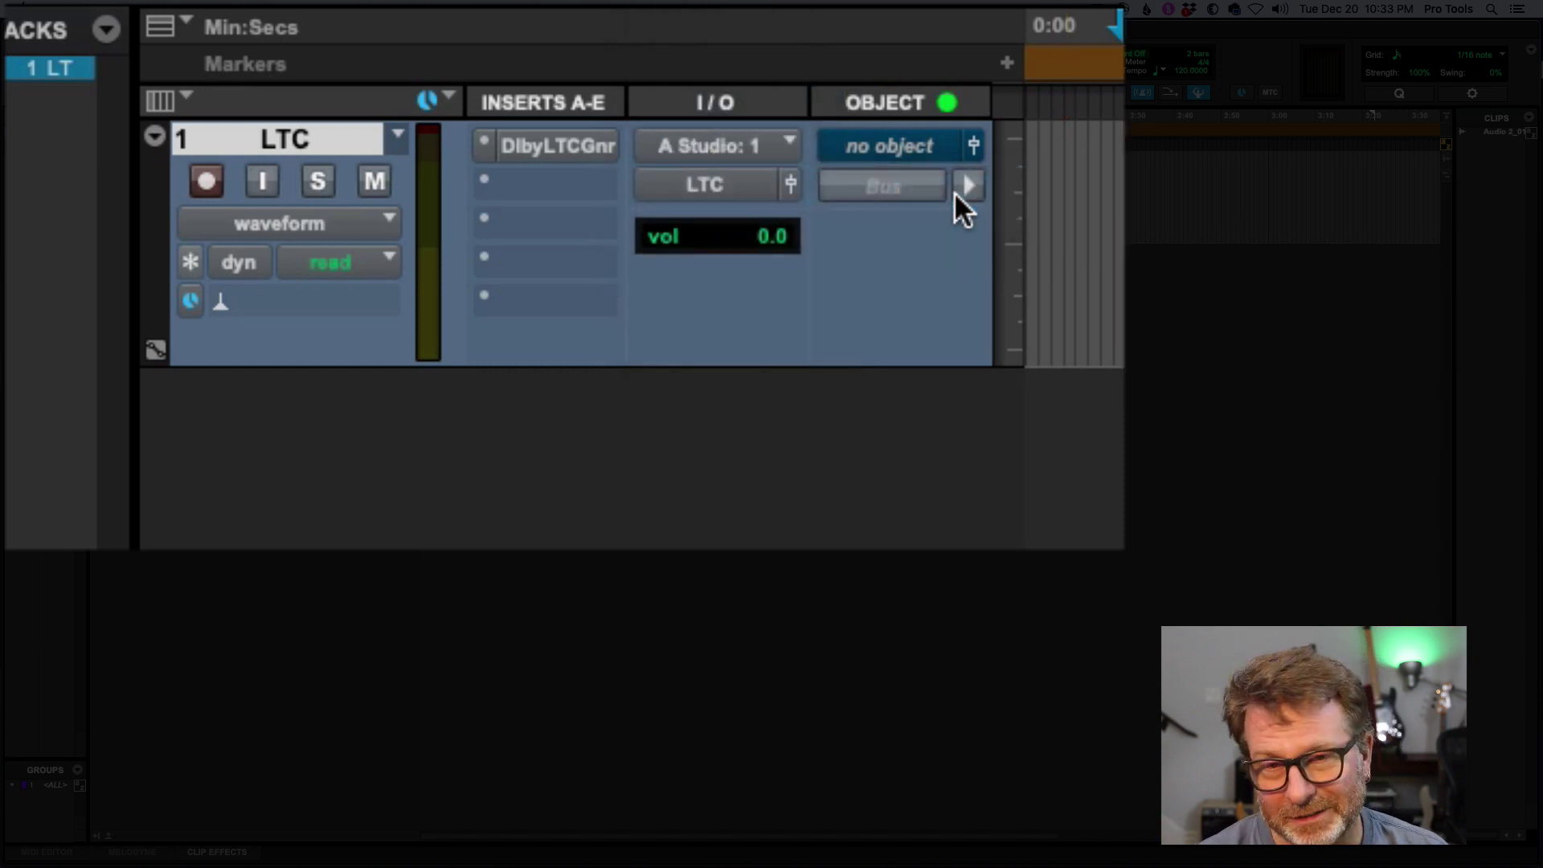
{"action": "left_click", "coordinate": [1067, 177]}
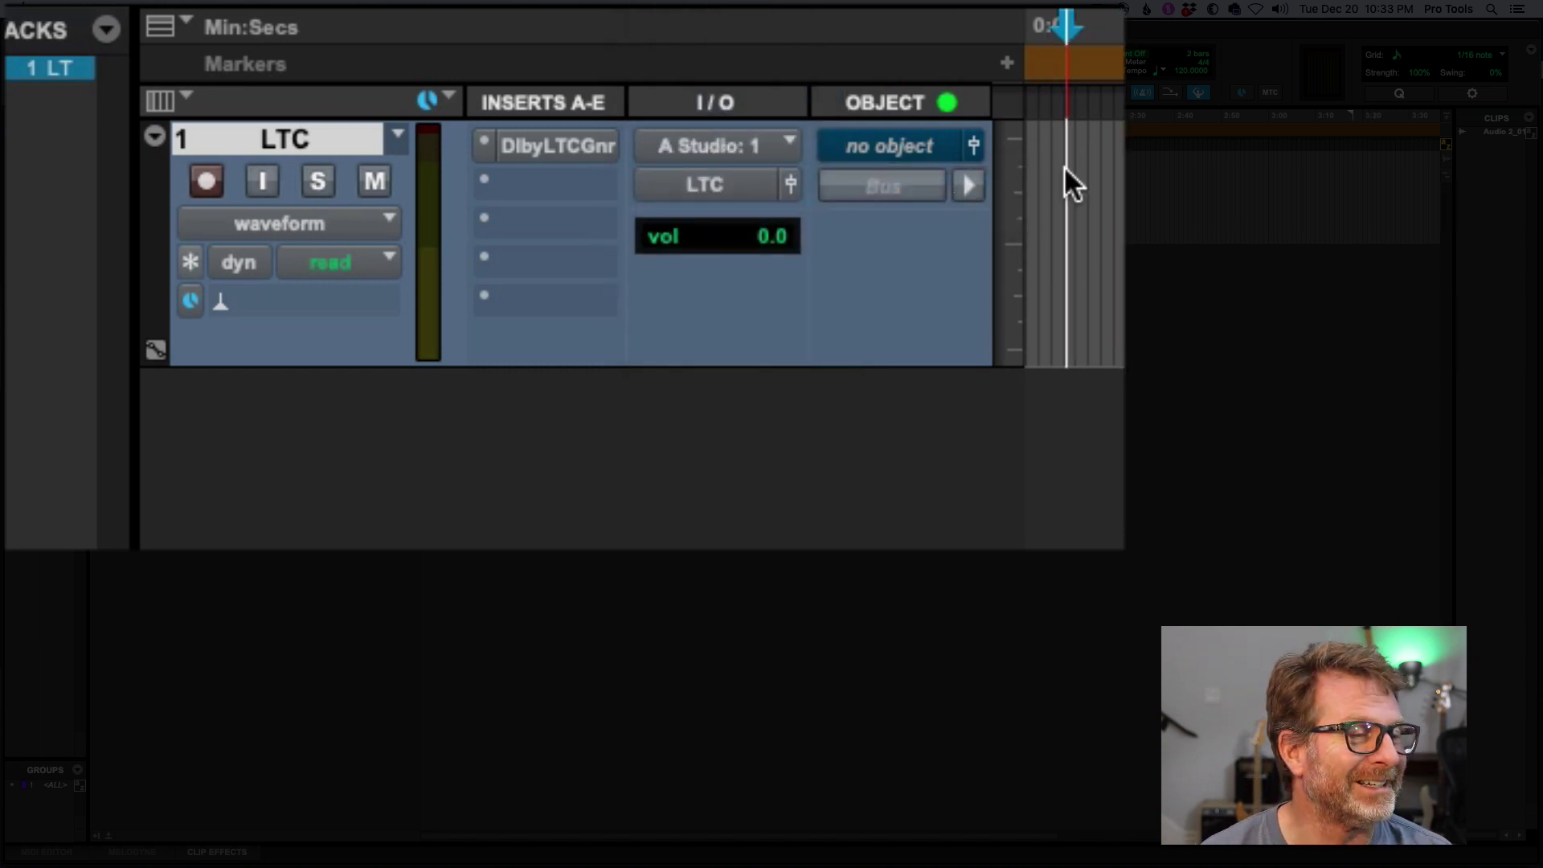
{"action": "key", "text": "space"}
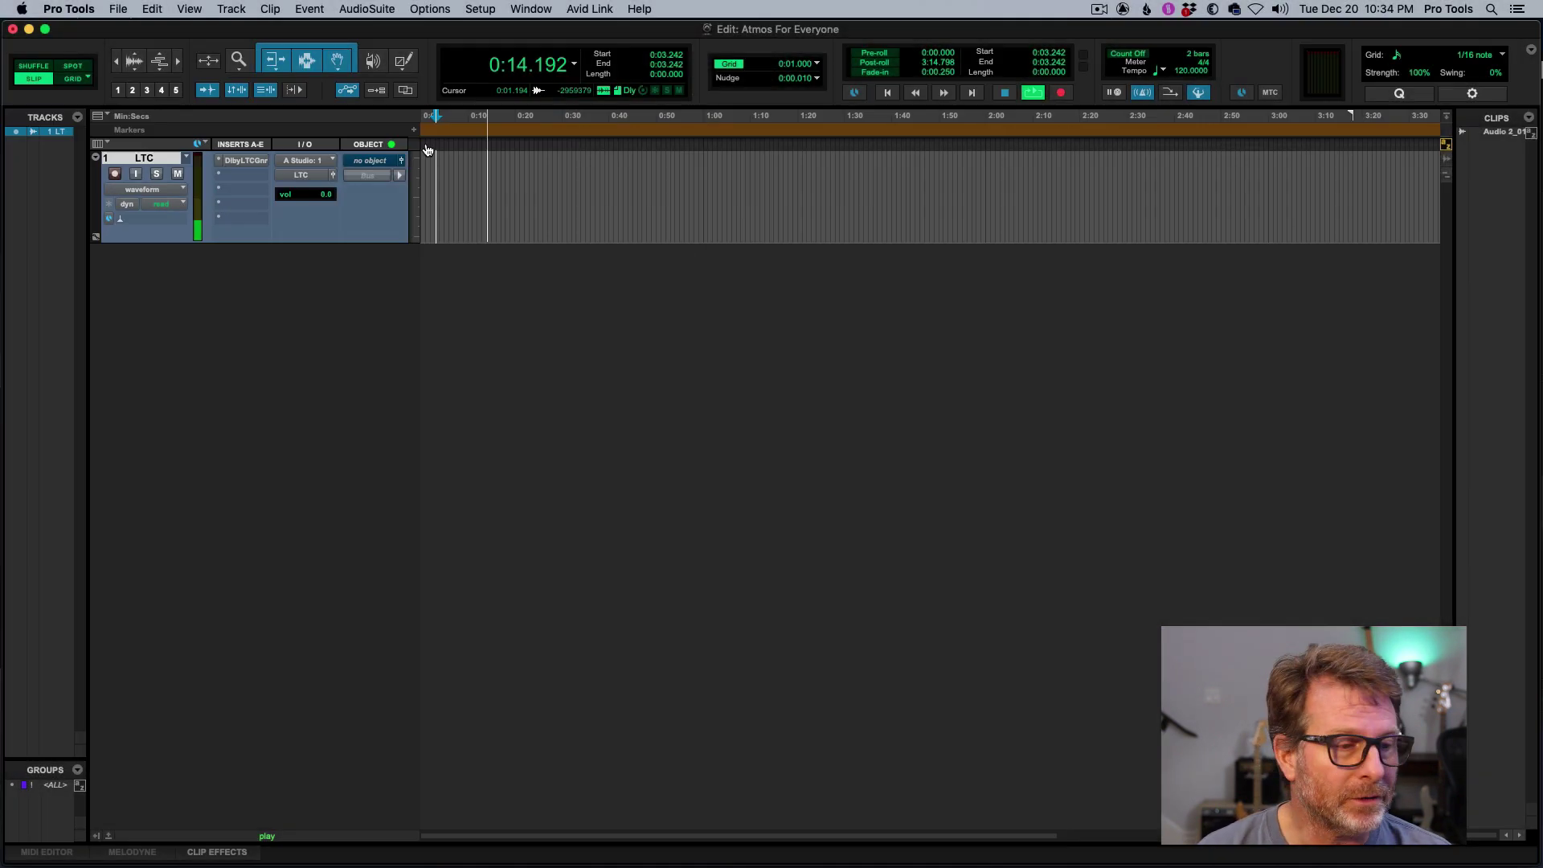
Step: In the Dolby Atmos Renderer, turn off timecode chase, restart playback and open Preferences
{"action": "key", "text": "super+Tab"}
{"action": "left_click_drag", "start_coordinate": [444, 127], "coordinate": [443, 155]}
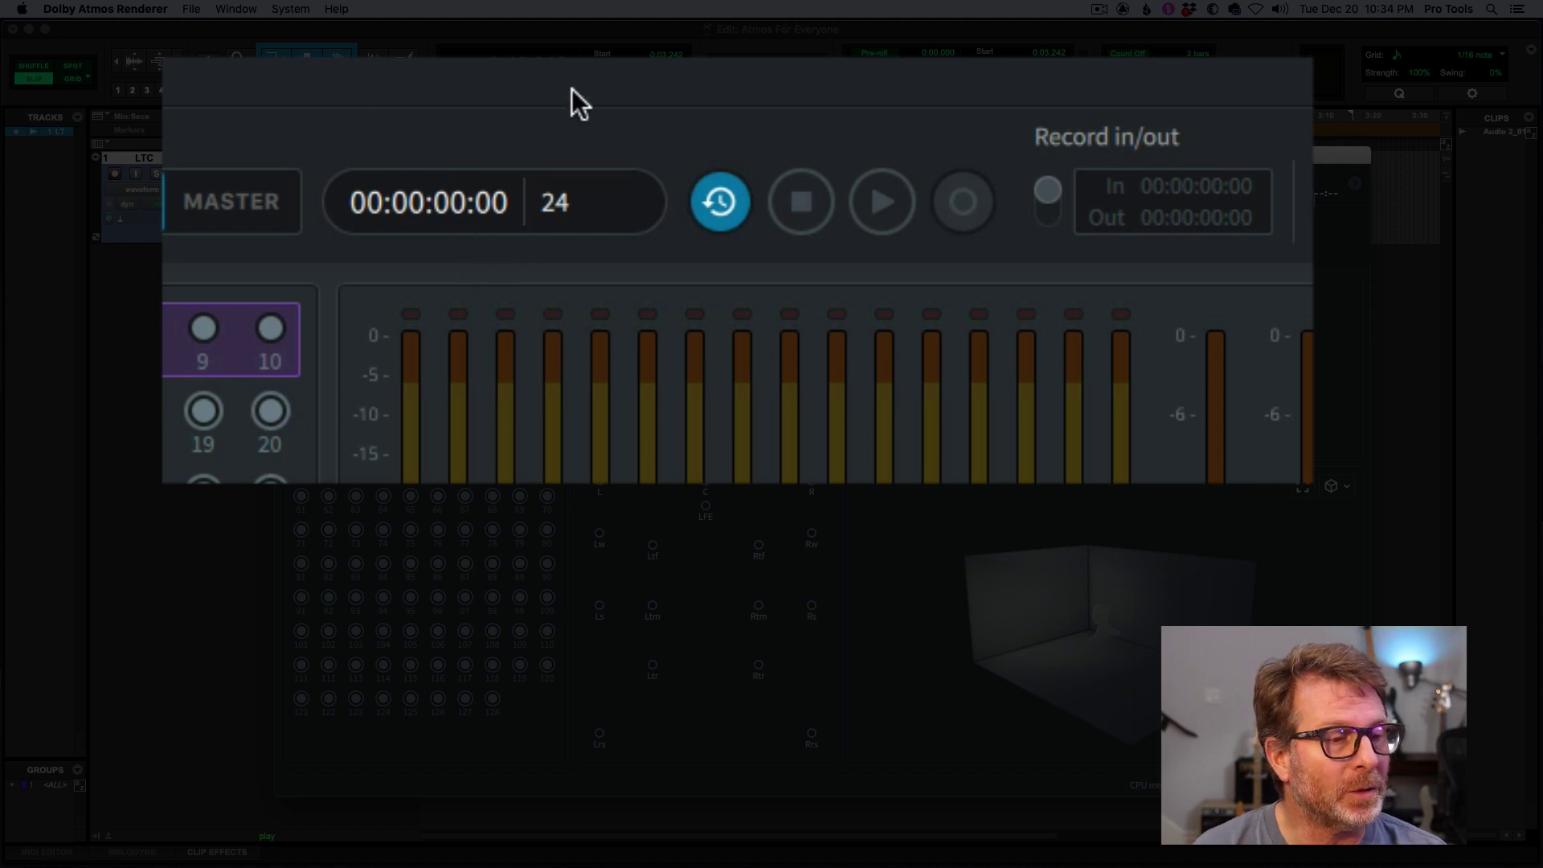
{"action": "left_click", "coordinate": [721, 205]}
{"action": "key", "text": "space"}
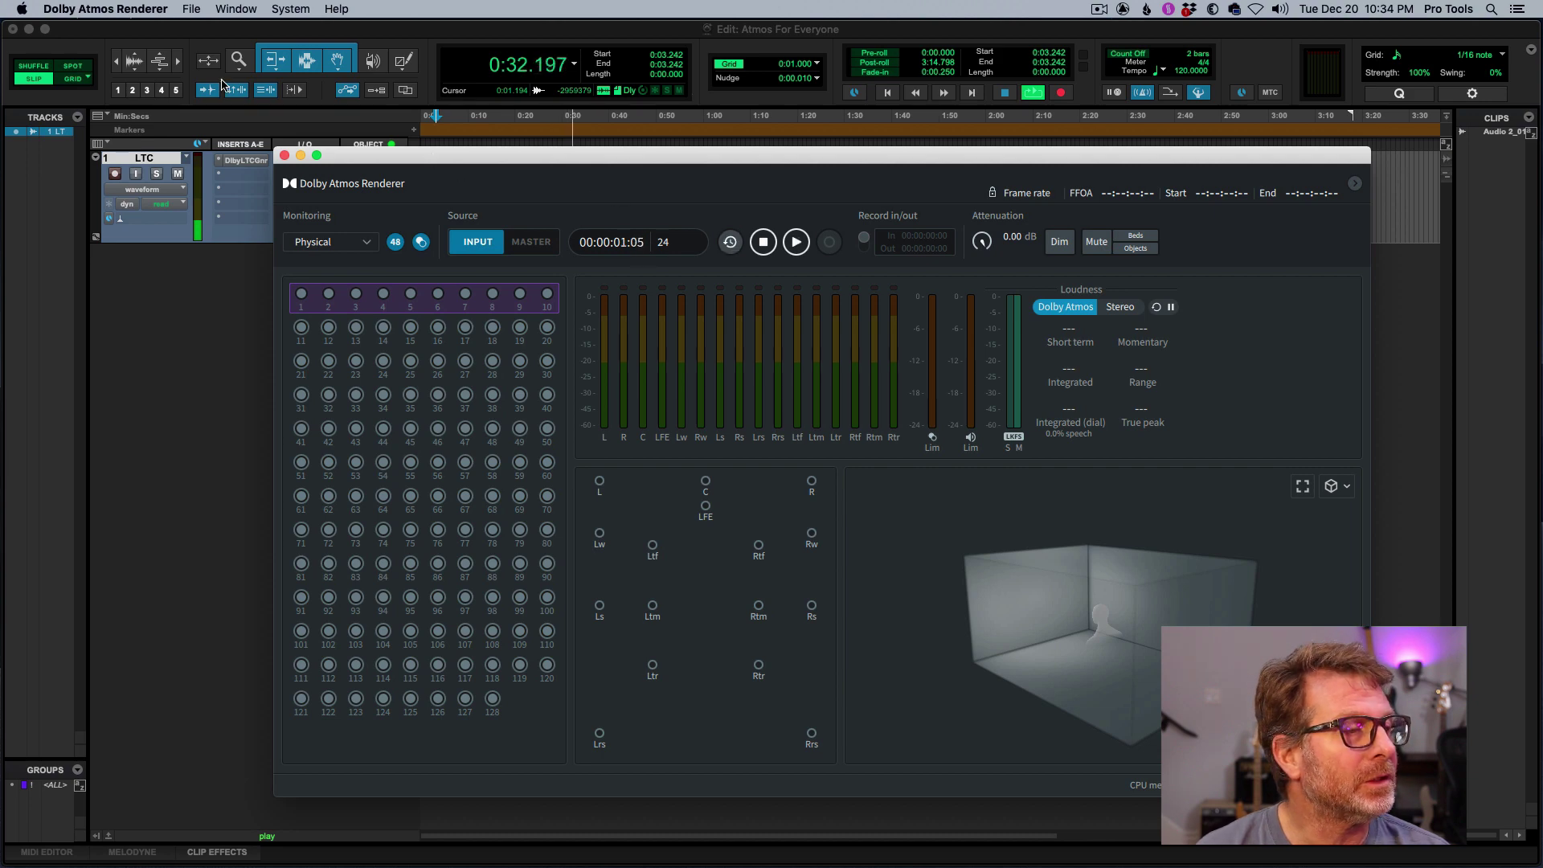
{"action": "left_click", "coordinate": [132, 10]}
{"action": "left_click", "coordinate": [95, 53]}
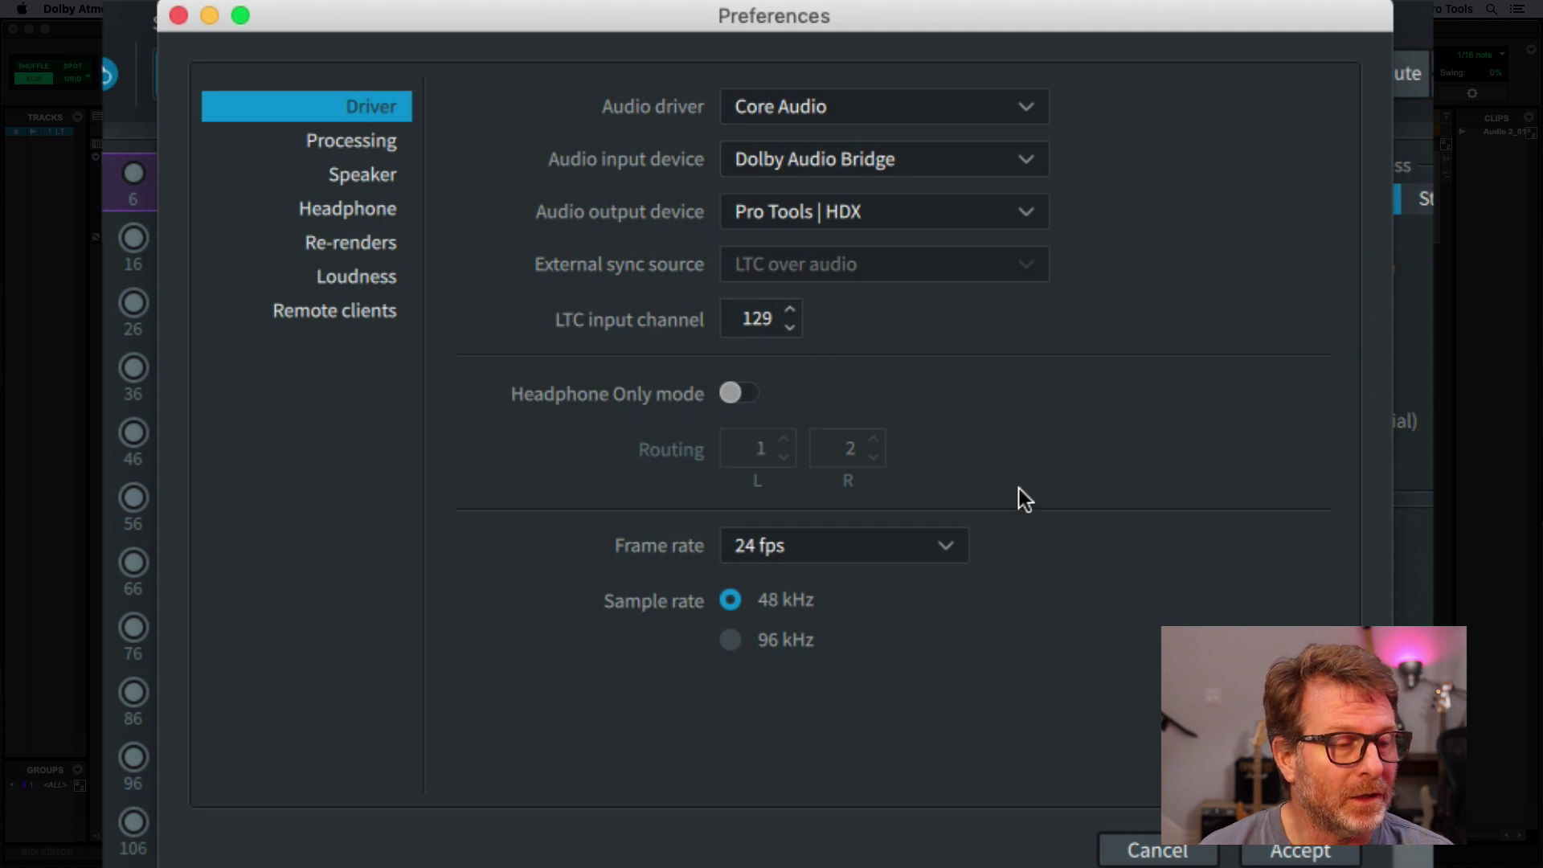
Step: Accept the LTC input channel 129 driver setting and make the renderer chase incoming timecode
{"action": "left_click", "coordinate": [1302, 854]}
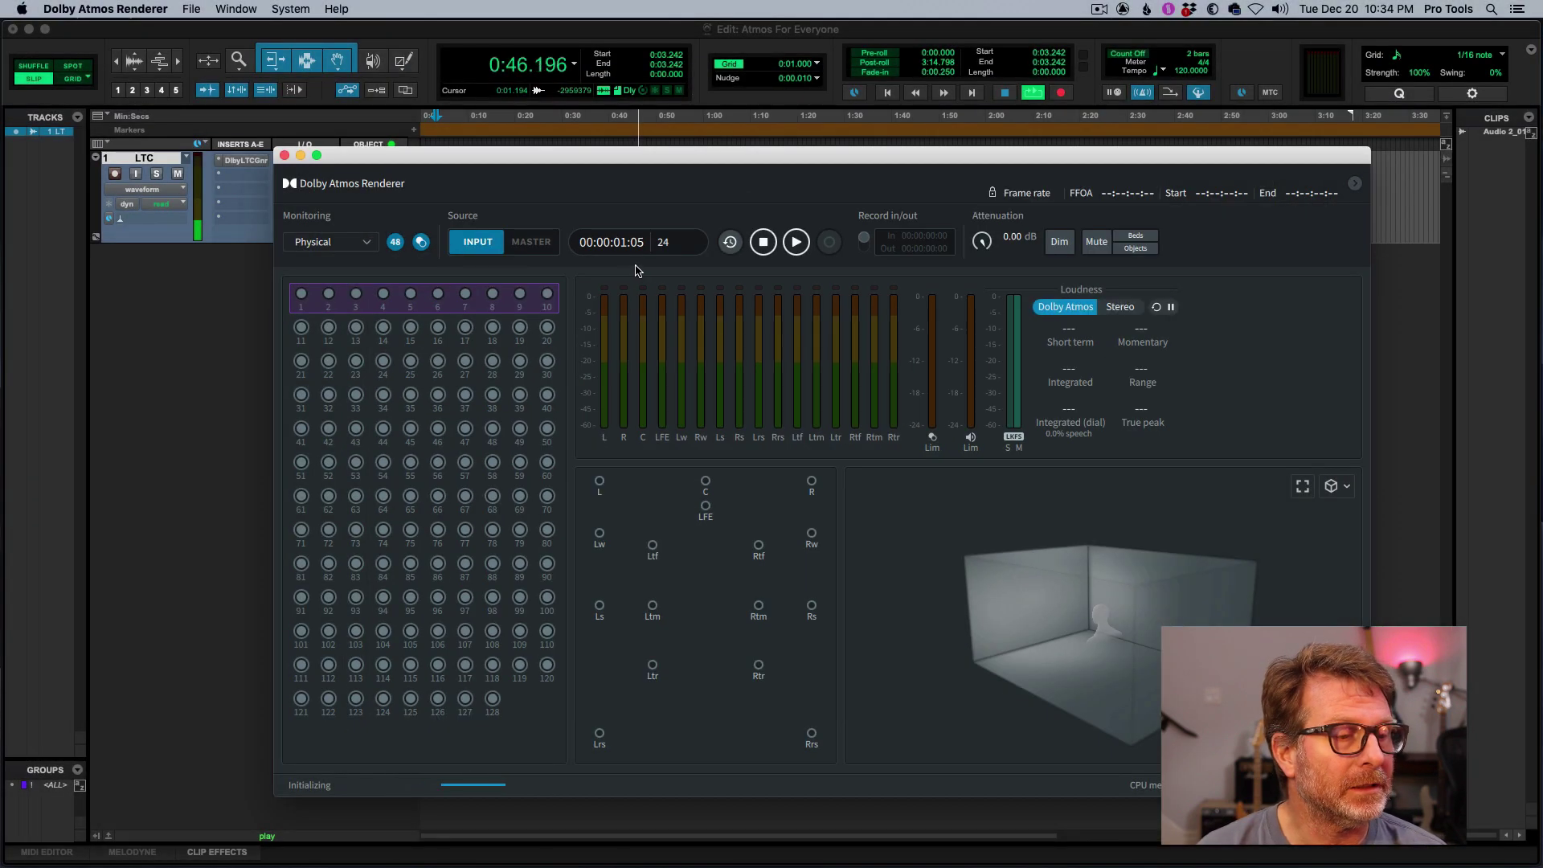
{"action": "left_click", "coordinate": [732, 244]}
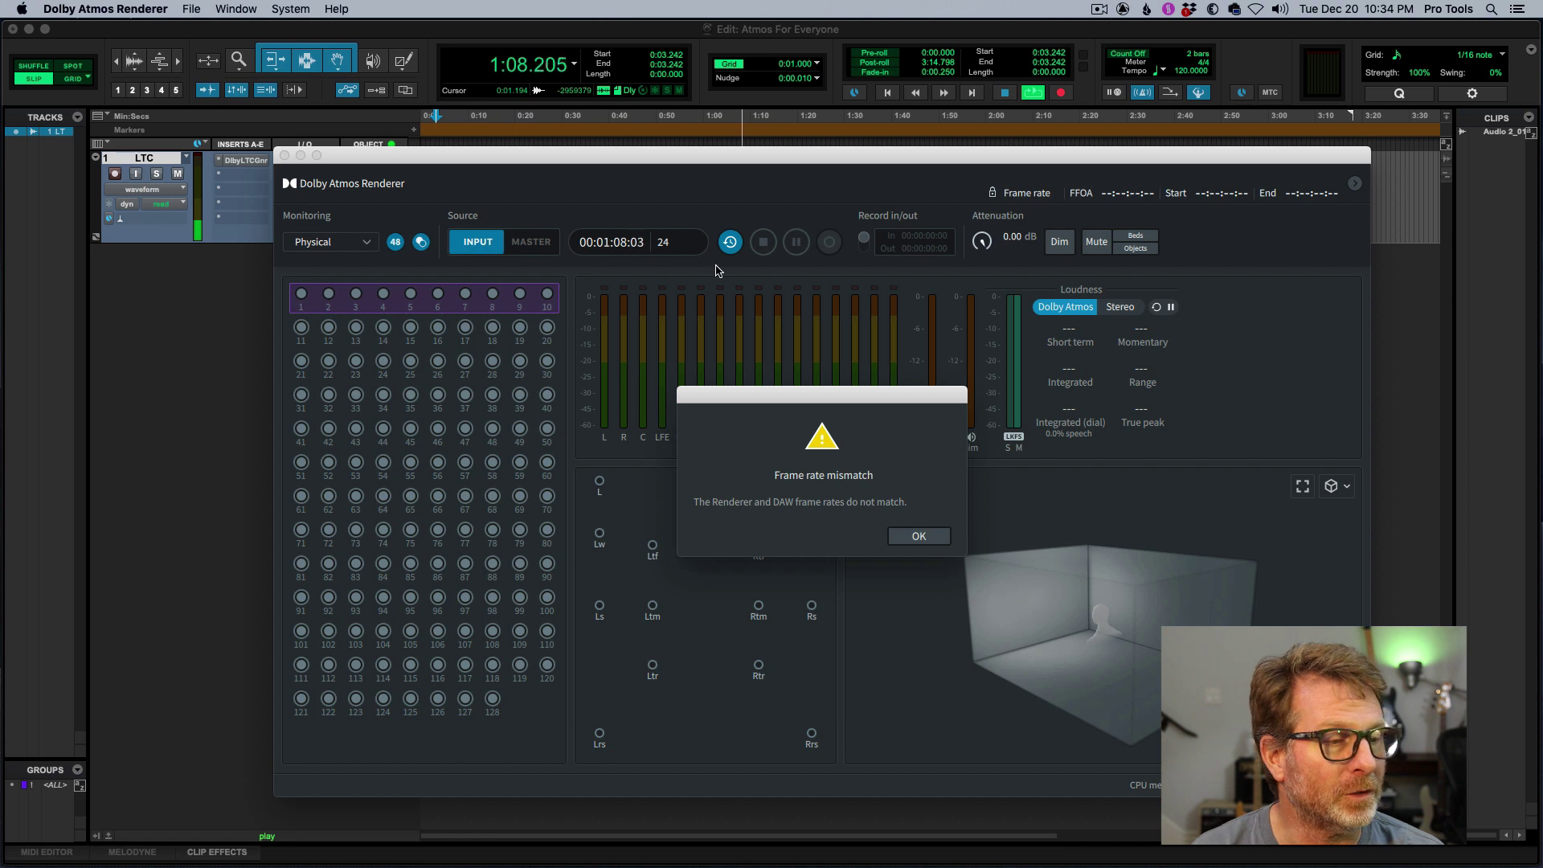
Step: Dismiss the frame rate mismatch warning and stop playback in Pro Tools
{"action": "left_click", "coordinate": [918, 537]}
{"action": "left_click", "coordinate": [648, 37]}
{"action": "key", "text": "space"}
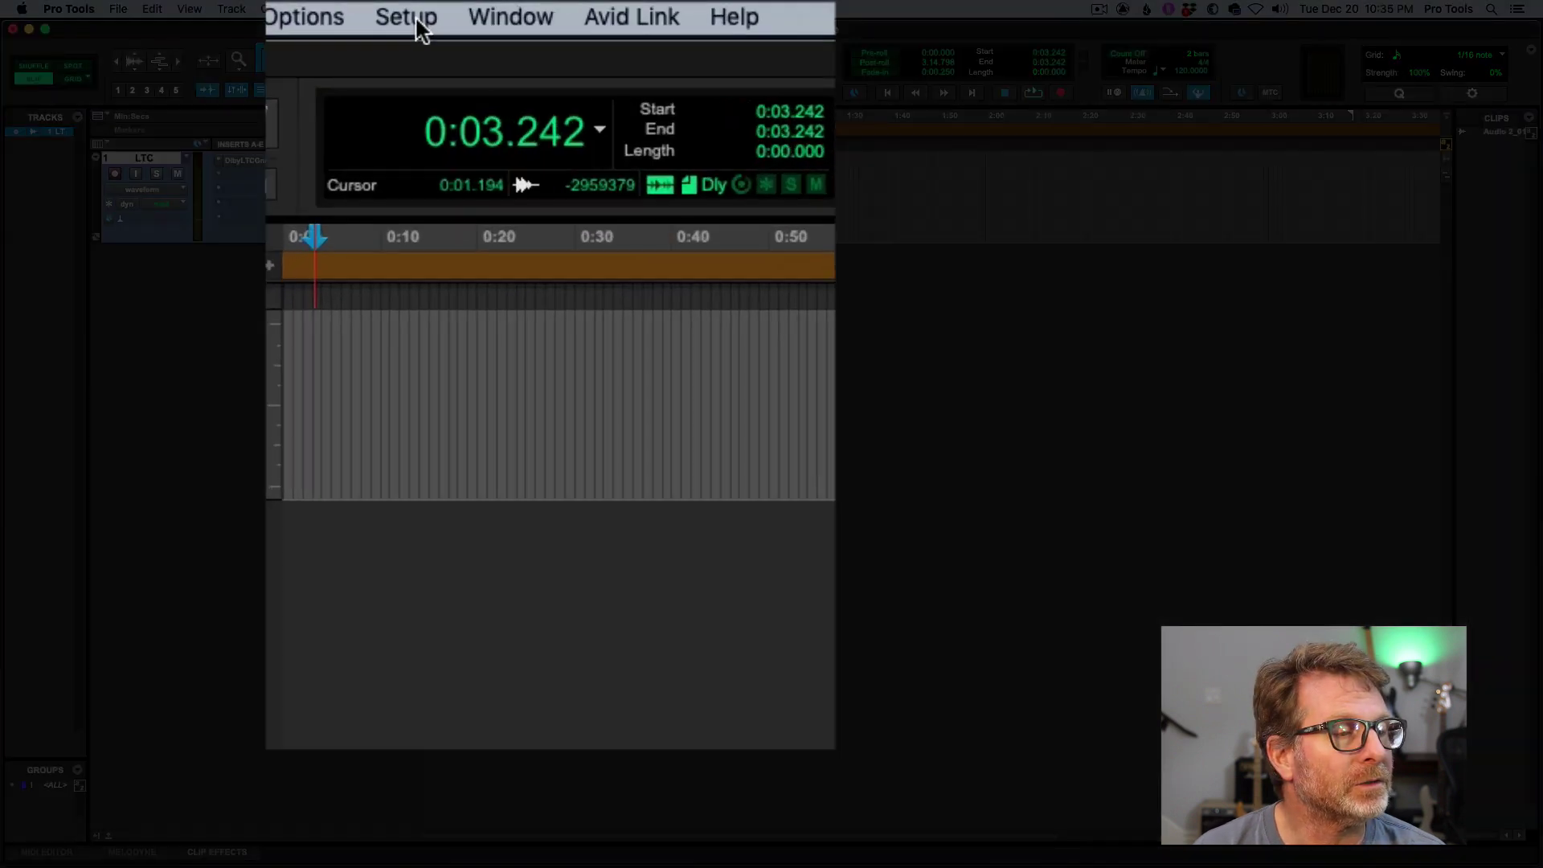
Step: Set the session Timecode Rate to 24 fps in Session Setup and close it
{"action": "left_click", "coordinate": [417, 21]}
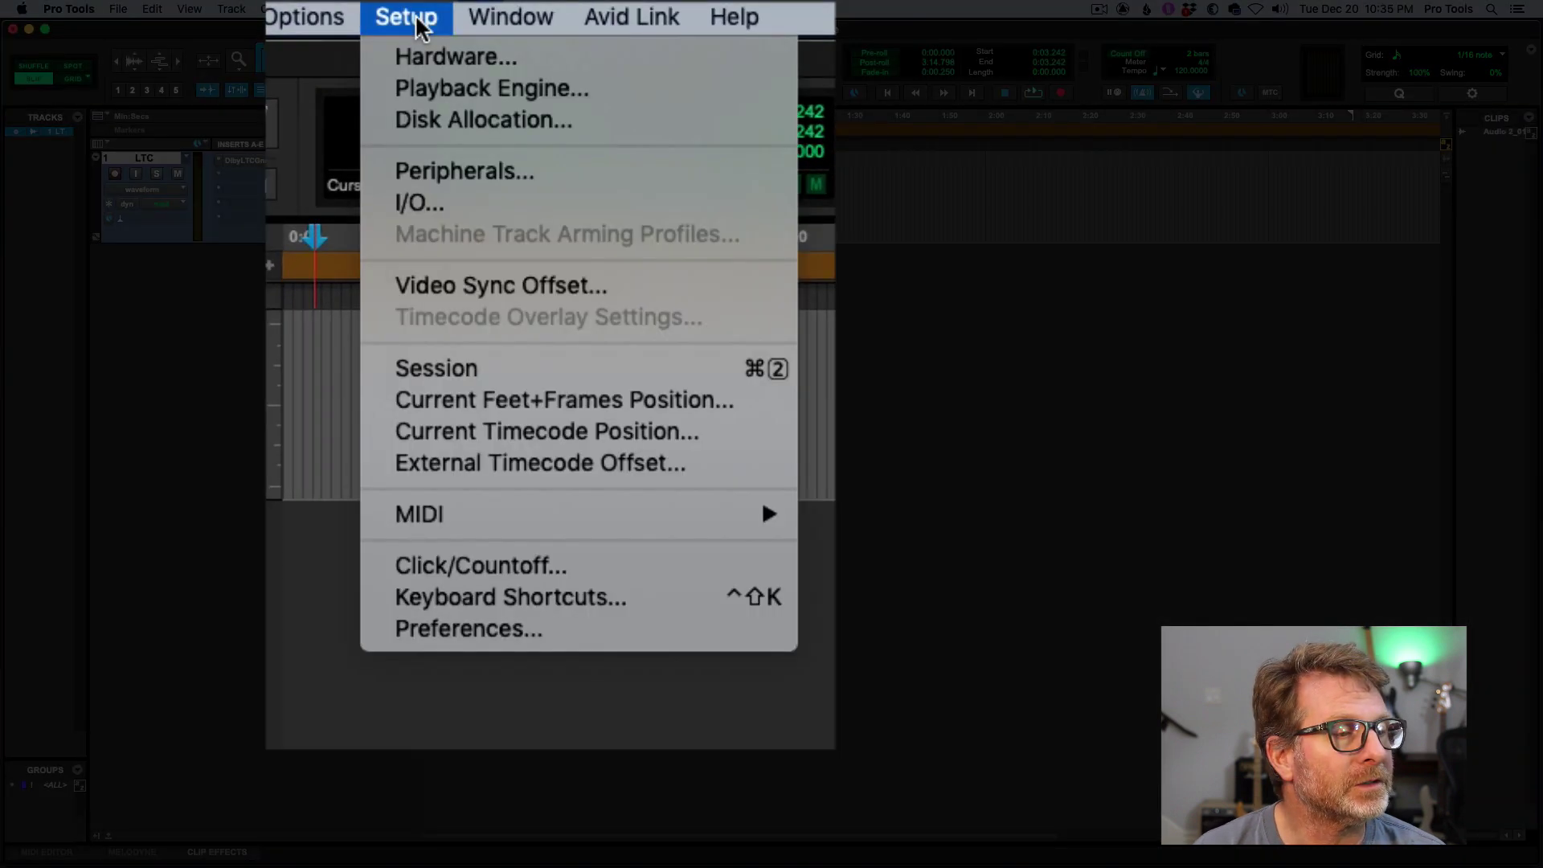
{"action": "left_click", "coordinate": [500, 375]}
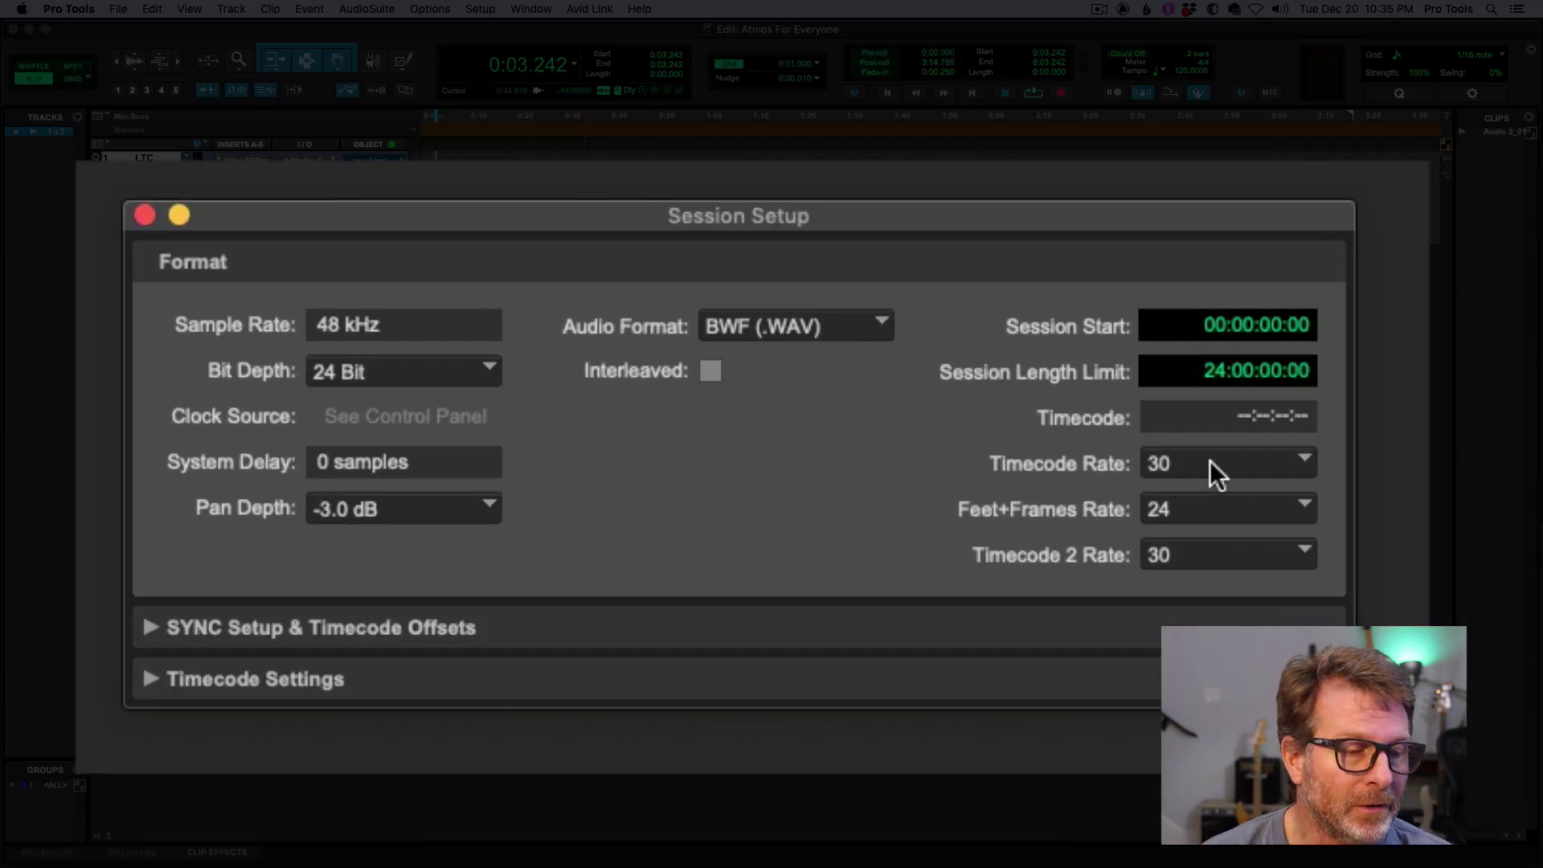
{"action": "left_click", "coordinate": [1209, 461]}
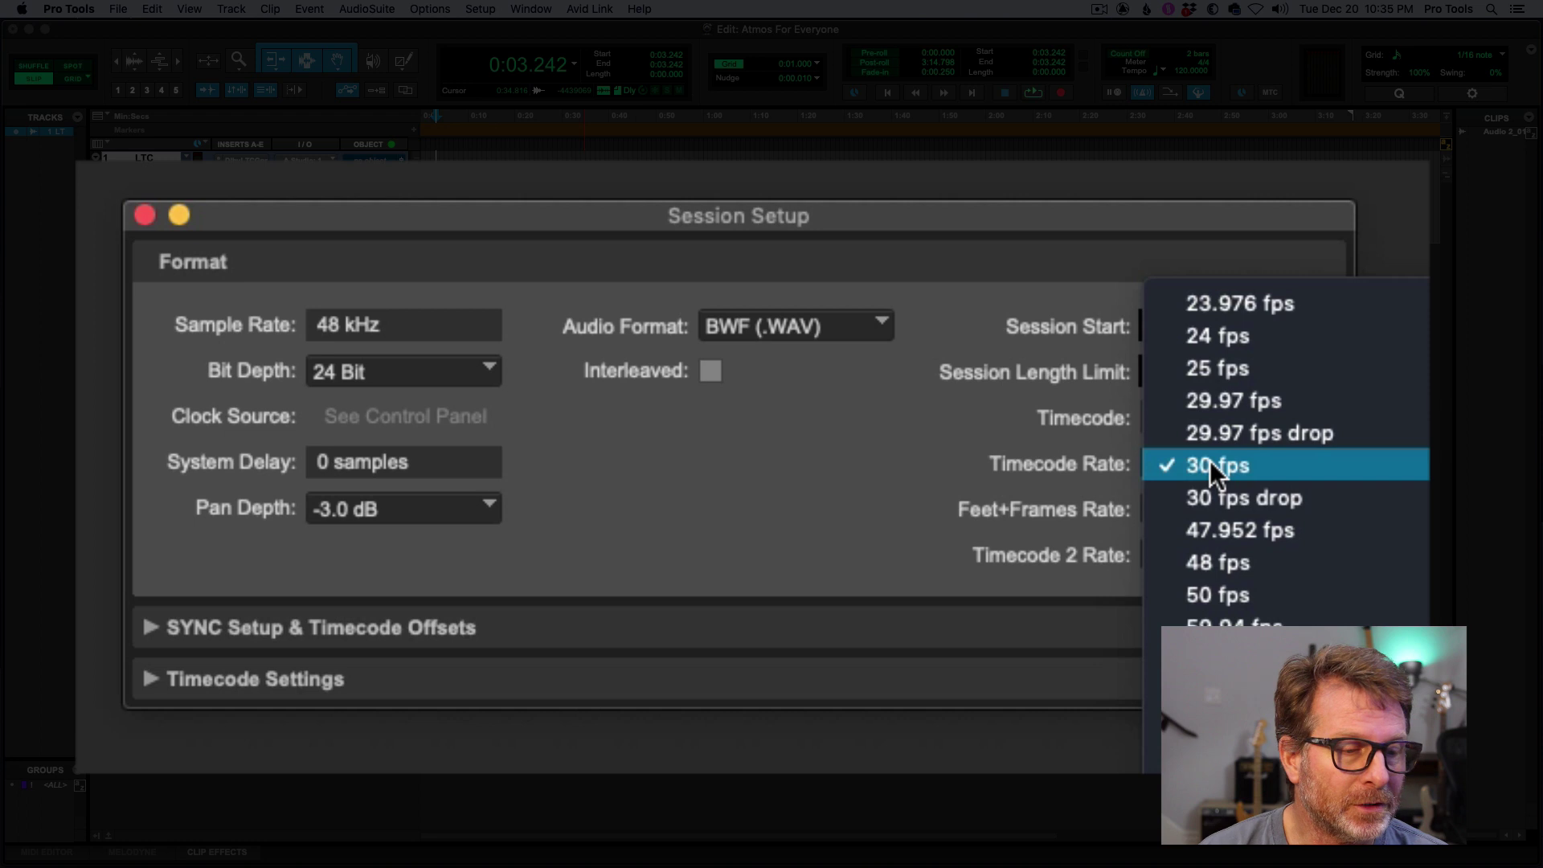
{"action": "left_click", "coordinate": [1219, 336]}
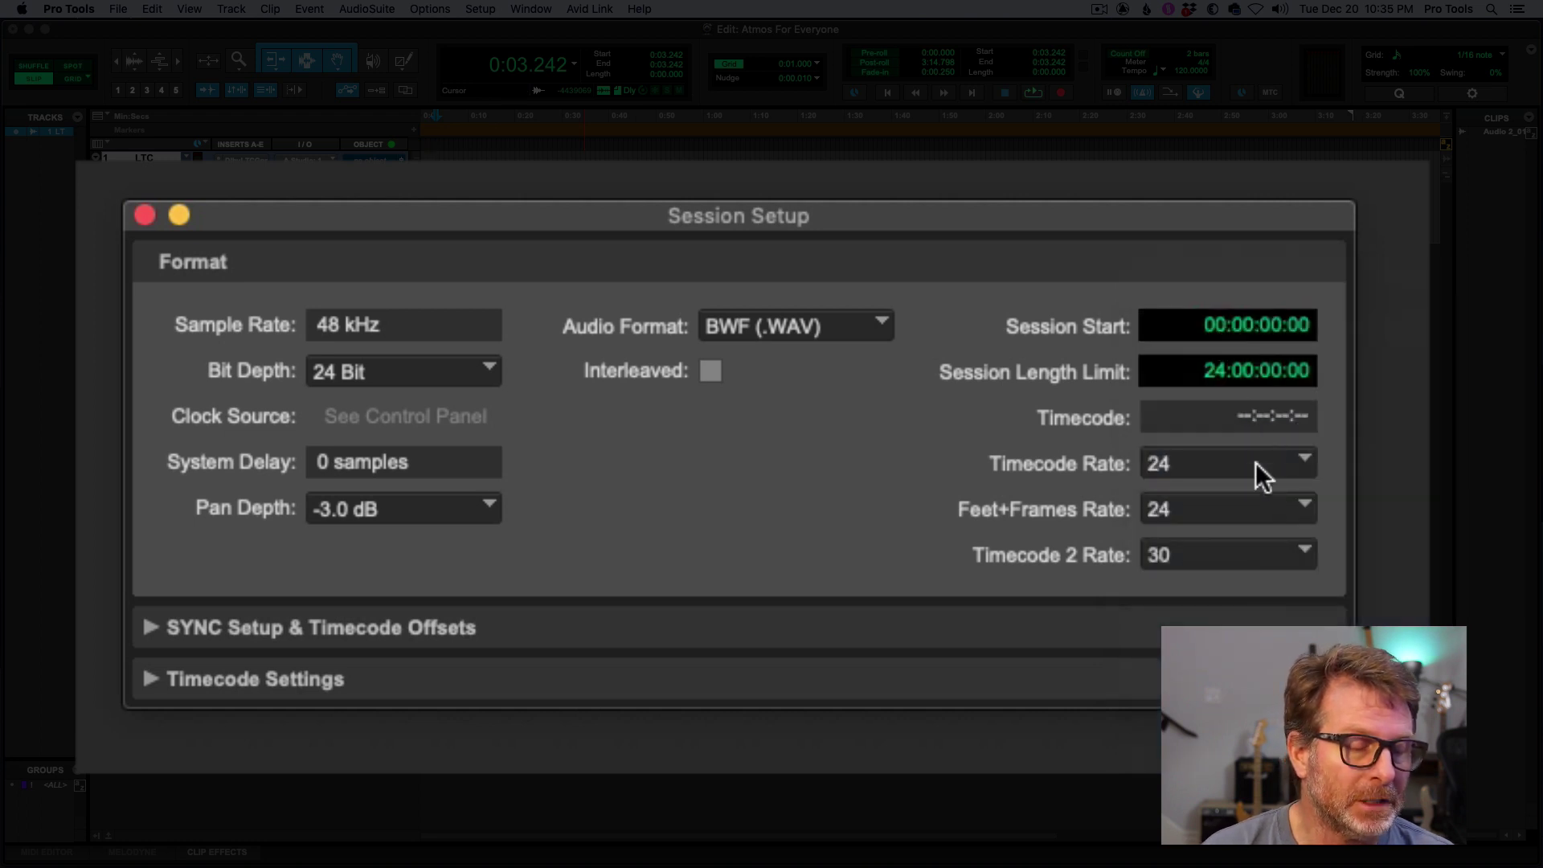
{"action": "left_click", "coordinate": [1258, 474]}
{"action": "left_click", "coordinate": [1256, 468]}
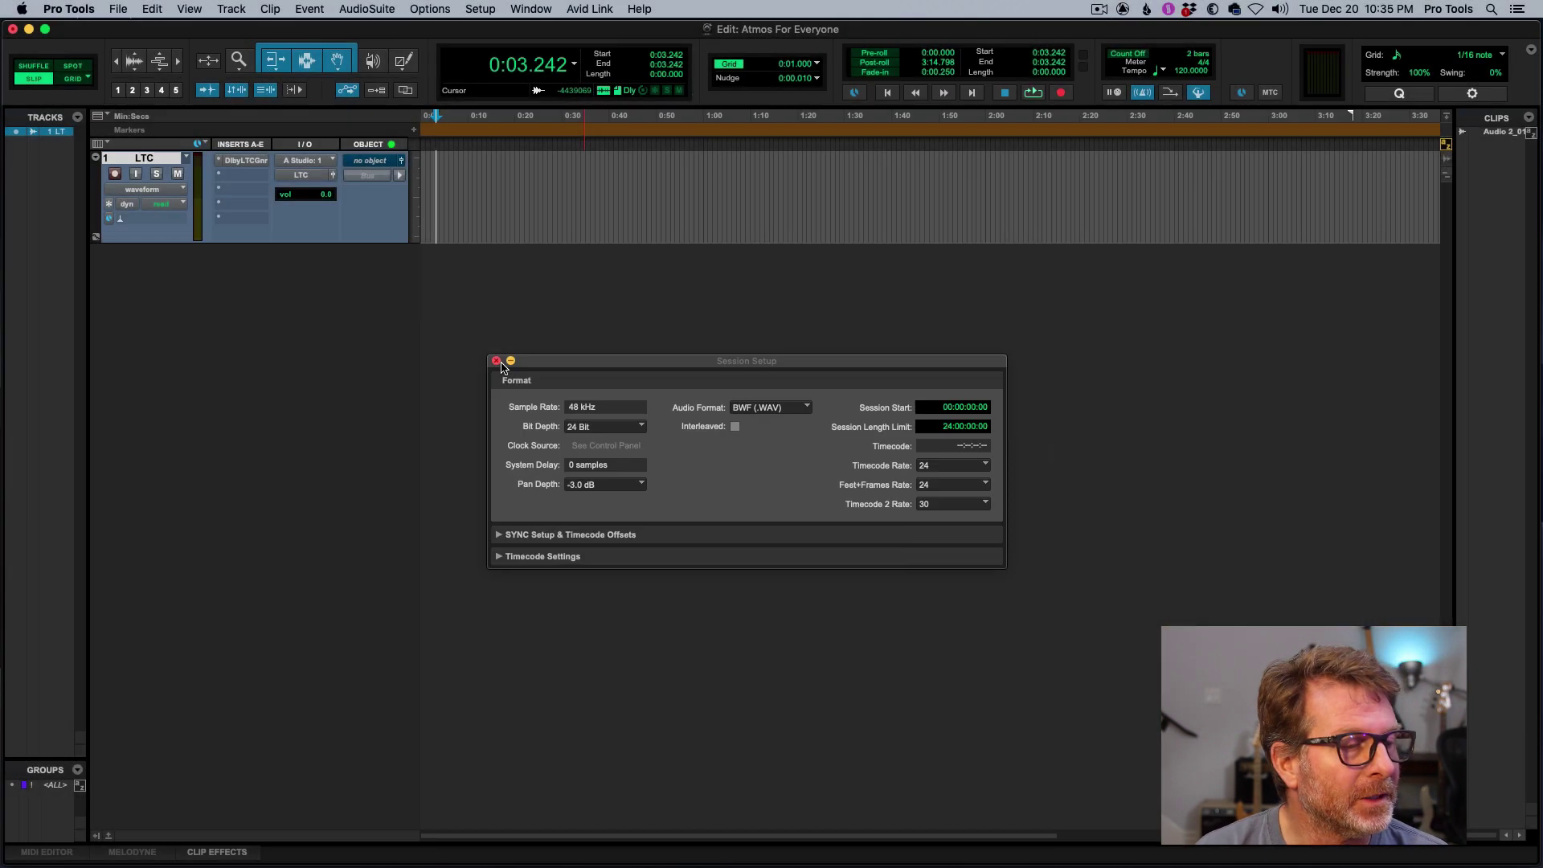
{"action": "left_click", "coordinate": [144, 215]}
{"action": "key", "text": "space"}
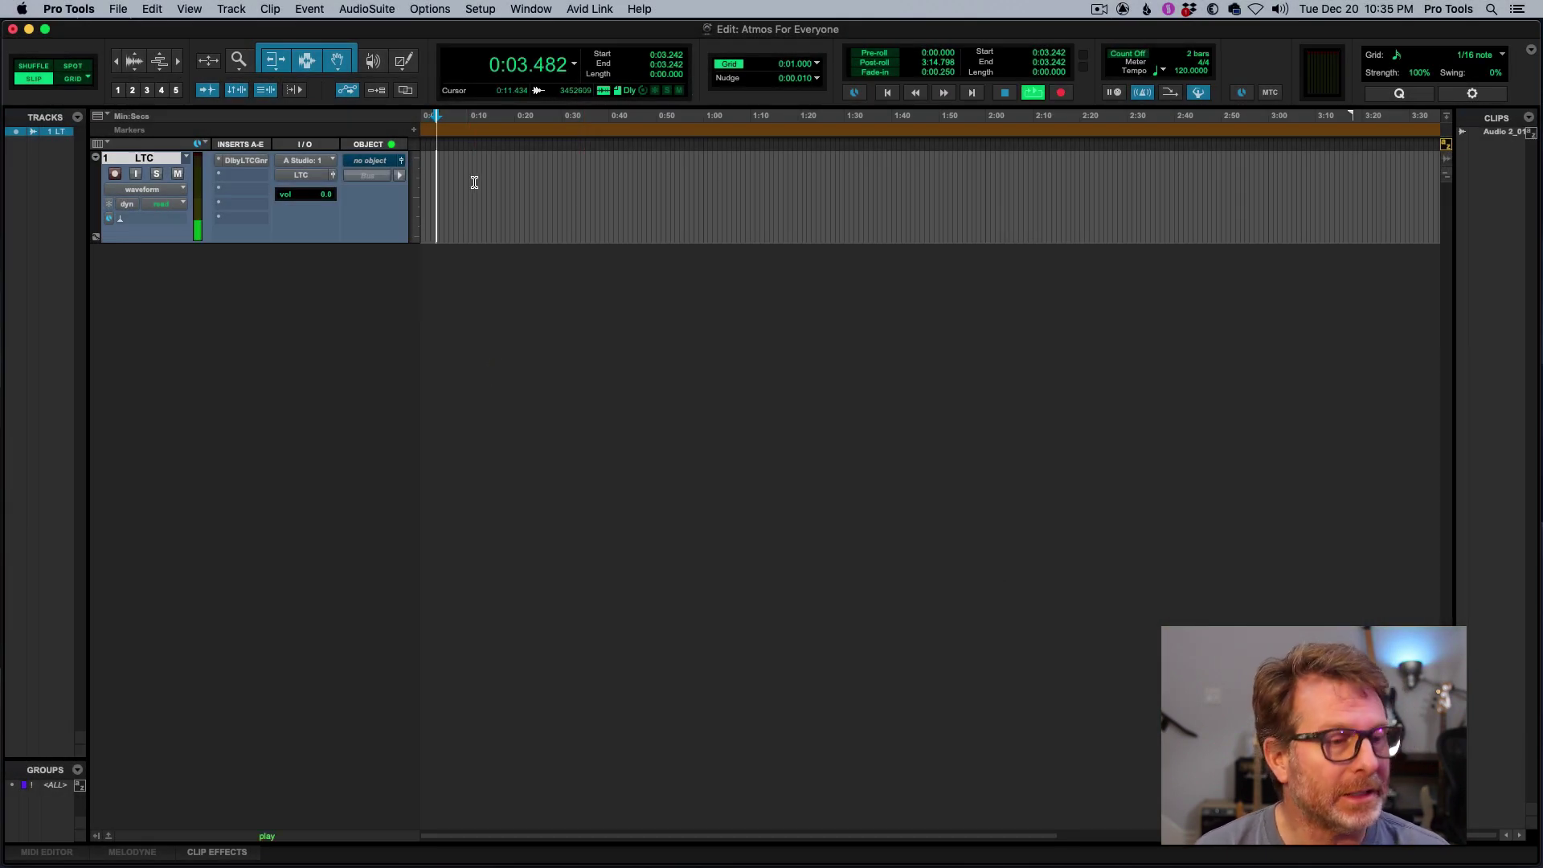
{"action": "key", "text": "super+Tab"}
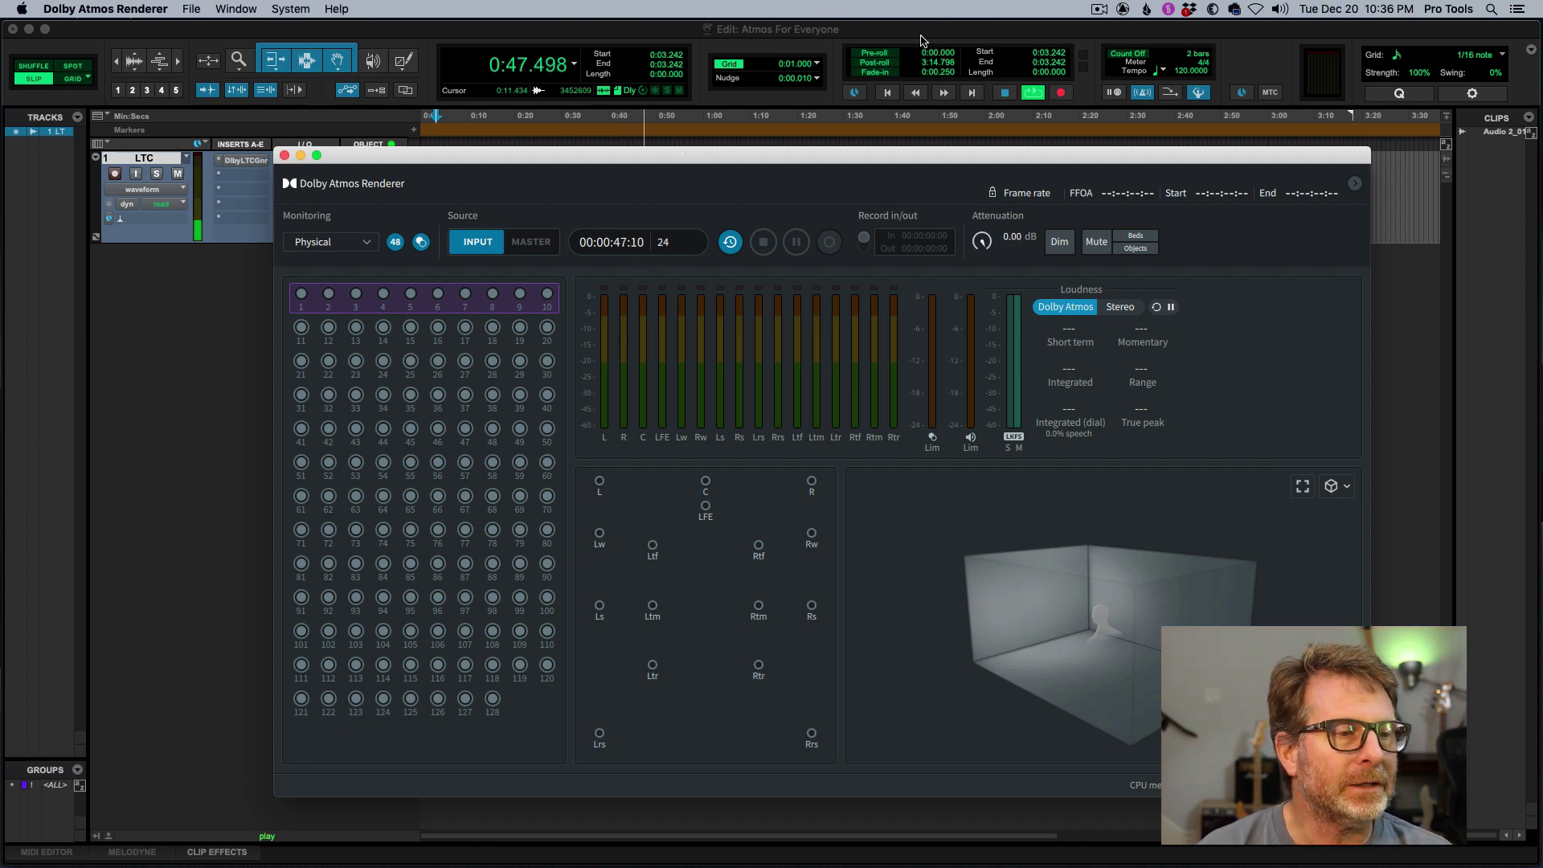
{"action": "left_click", "coordinate": [870, 35]}
{"action": "key", "text": "space"}
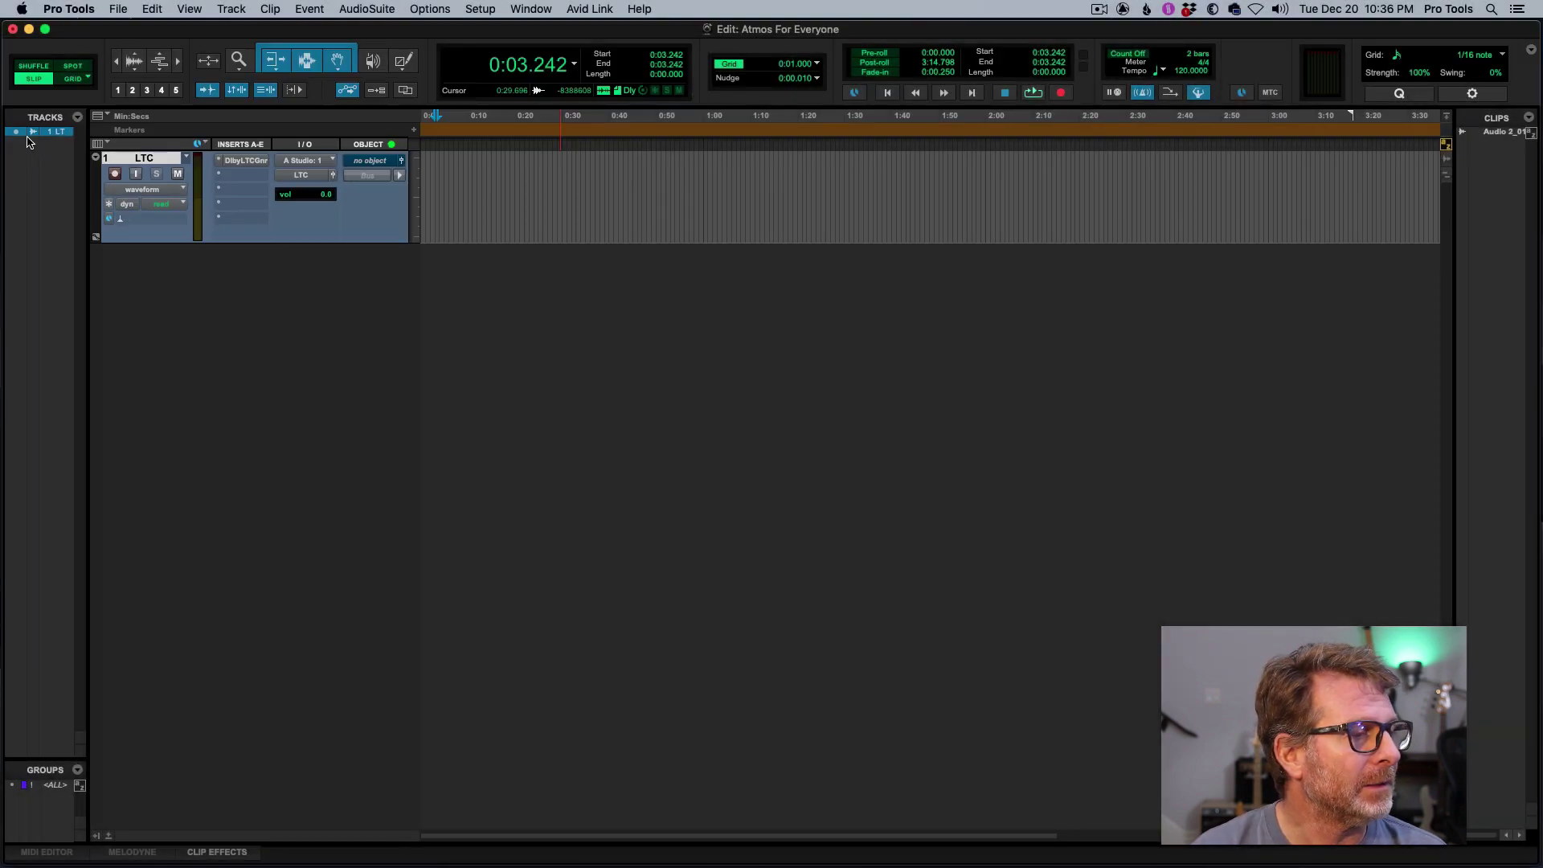
Step: Hide the LTC track and create a mono audio track named Tone via Track > New
{"action": "left_click", "coordinate": [12, 132]}
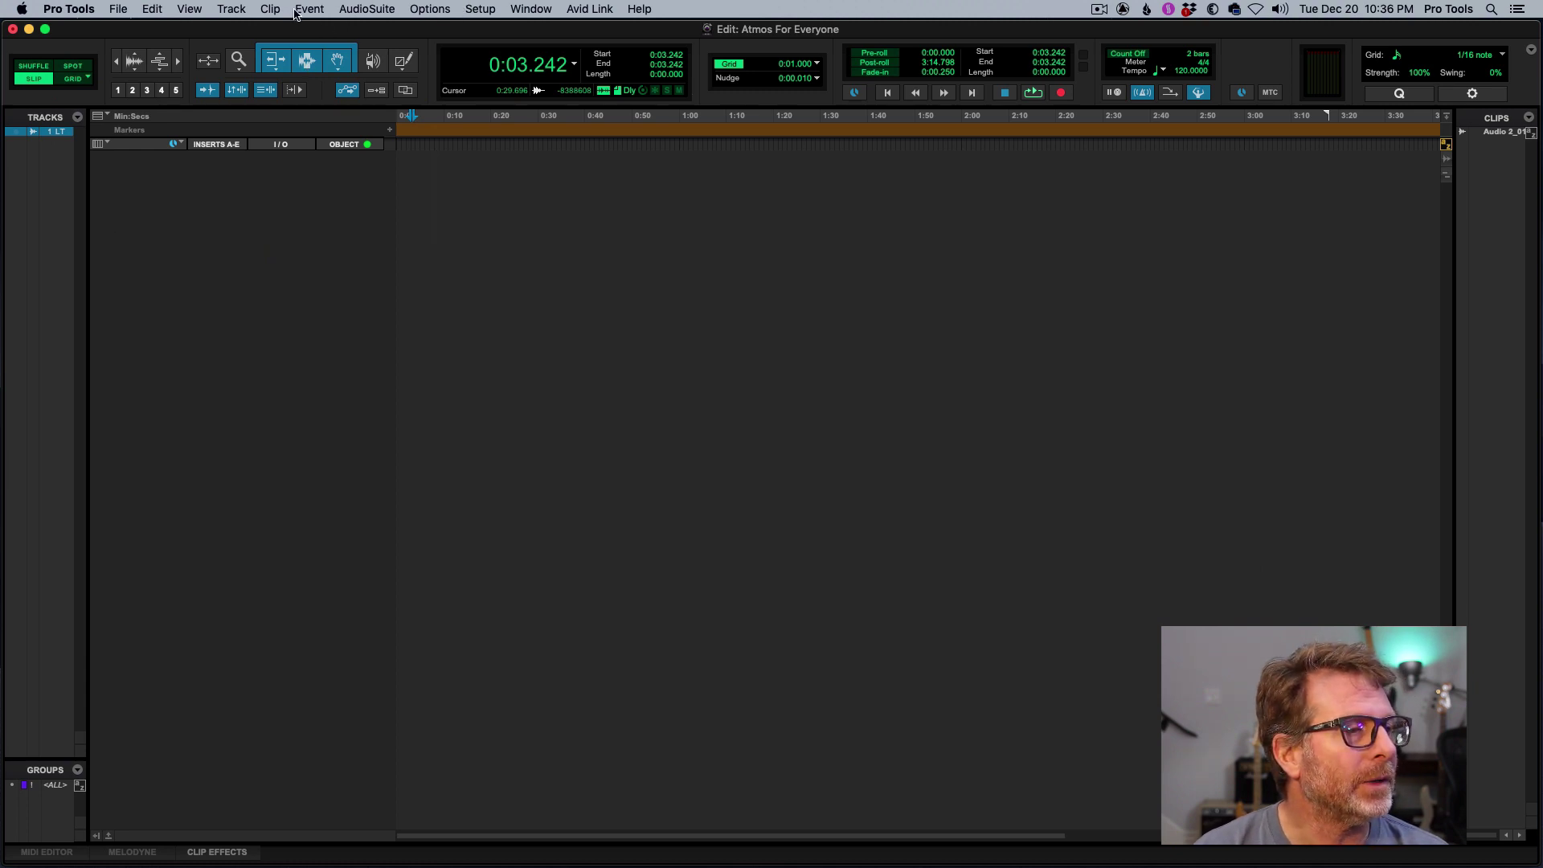
{"action": "left_click", "coordinate": [235, 9]}
{"action": "left_click", "coordinate": [238, 28]}
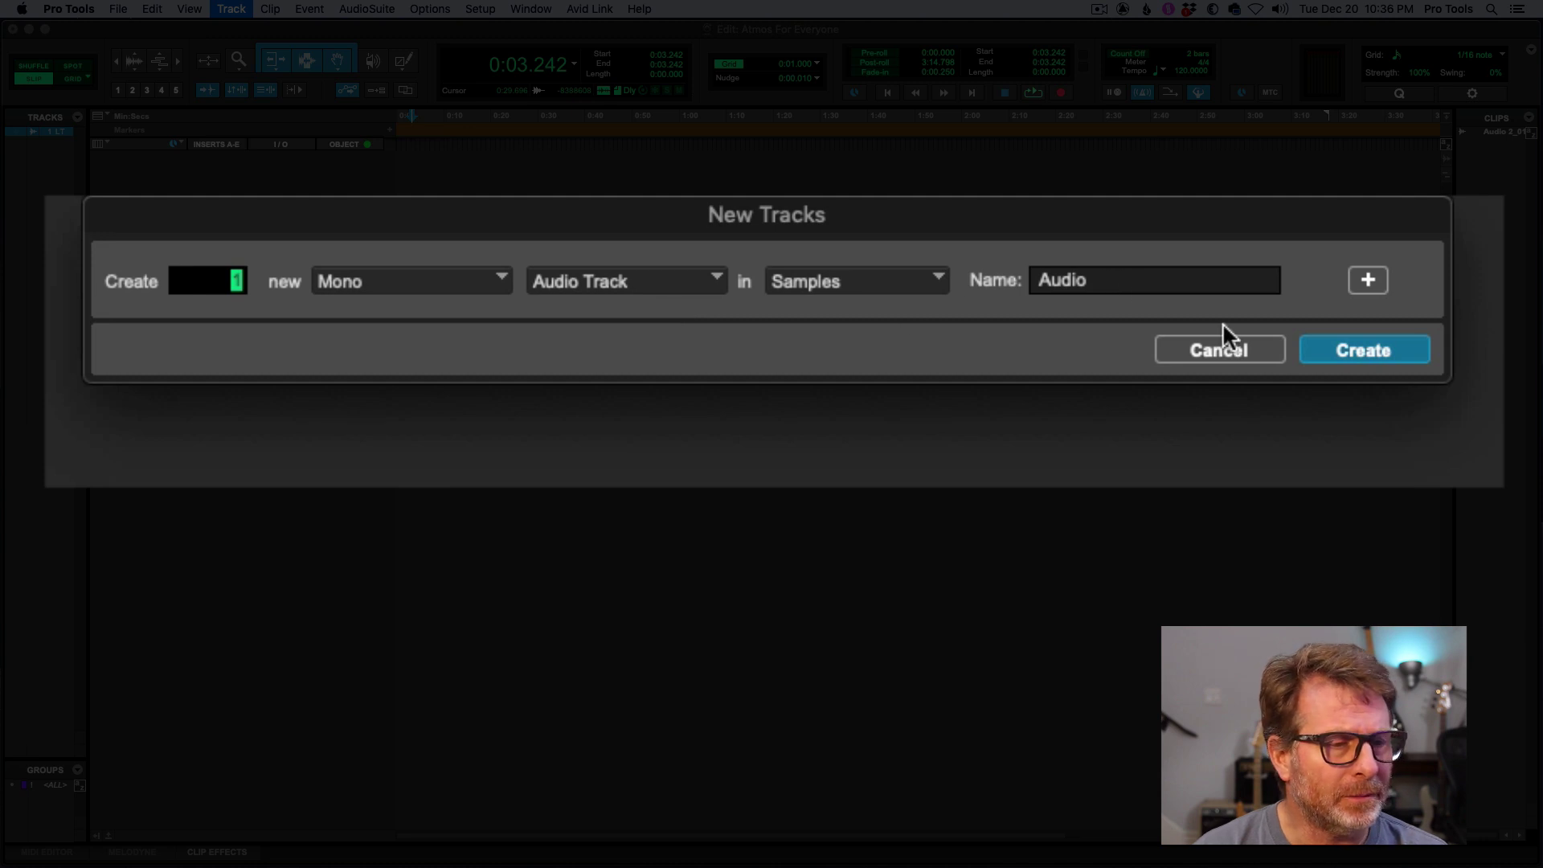
{"action": "left_click", "coordinate": [1102, 281]}
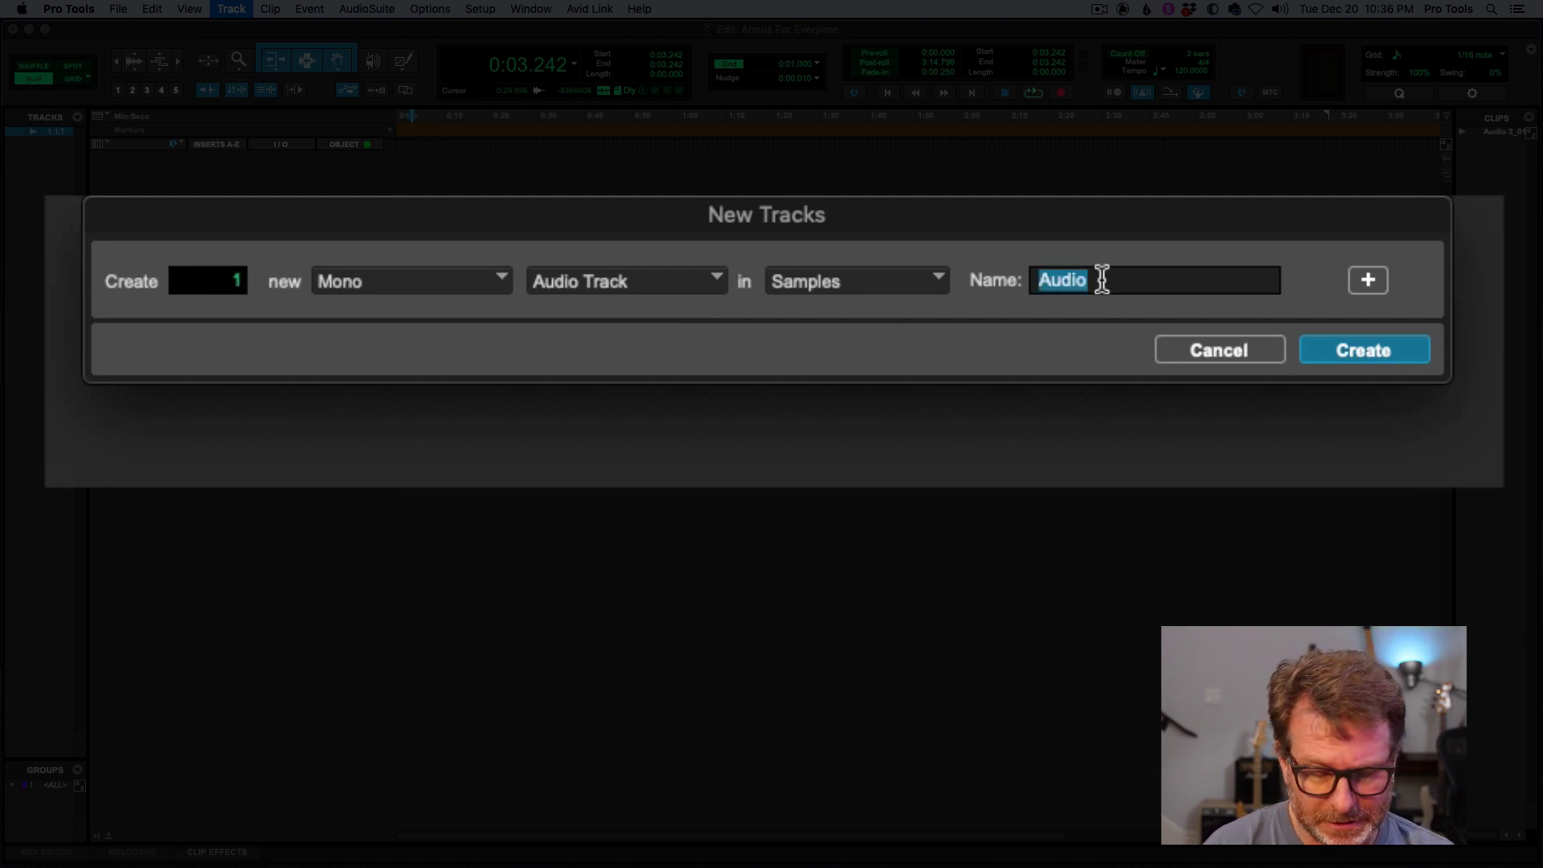
{"action": "type", "text": "Tone"}
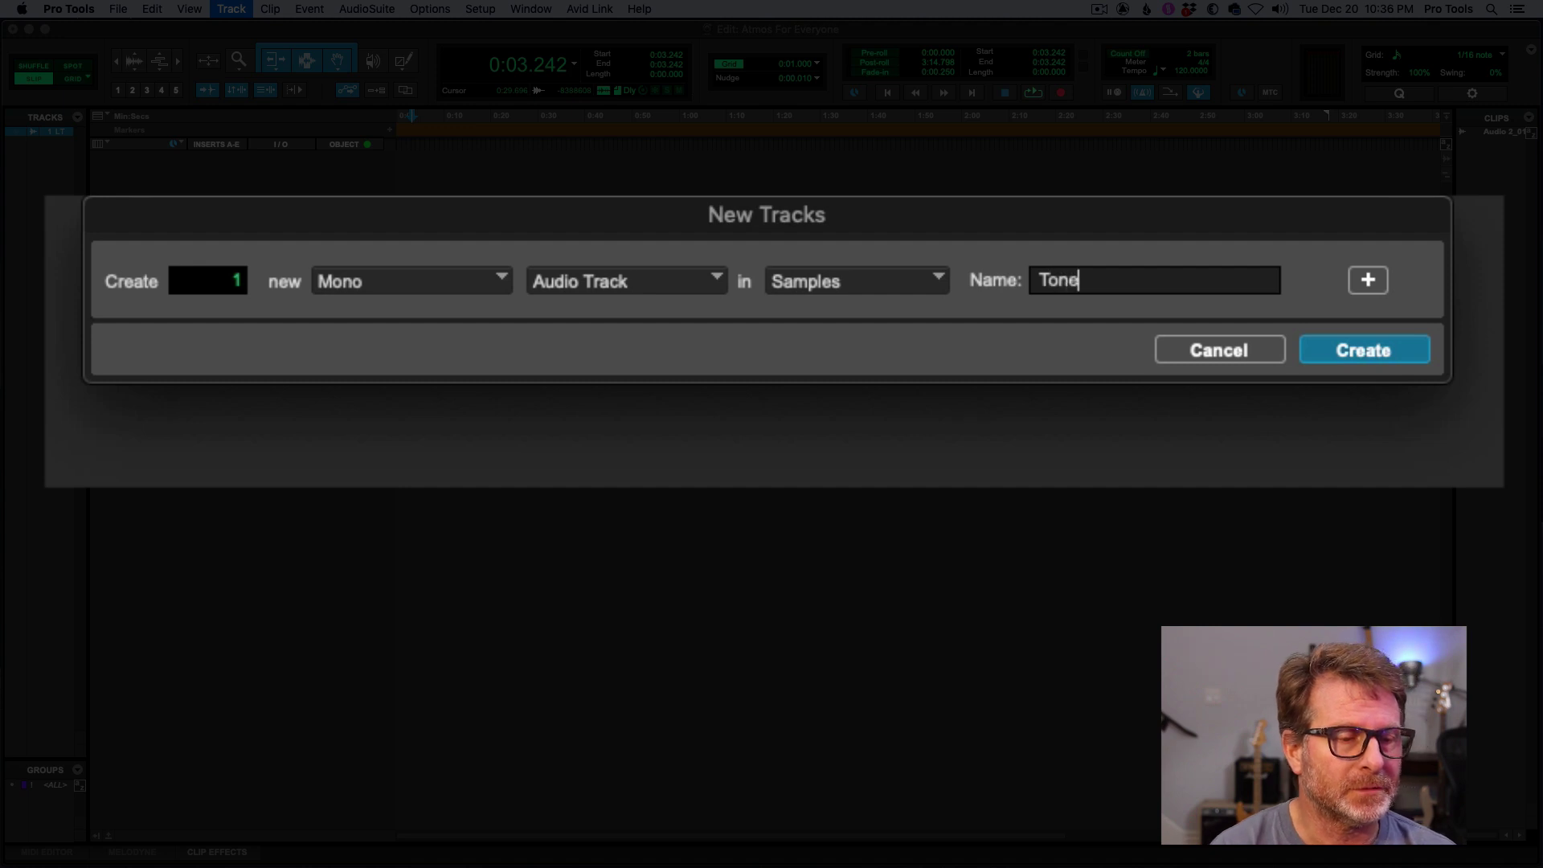
{"action": "key", "text": "Return"}
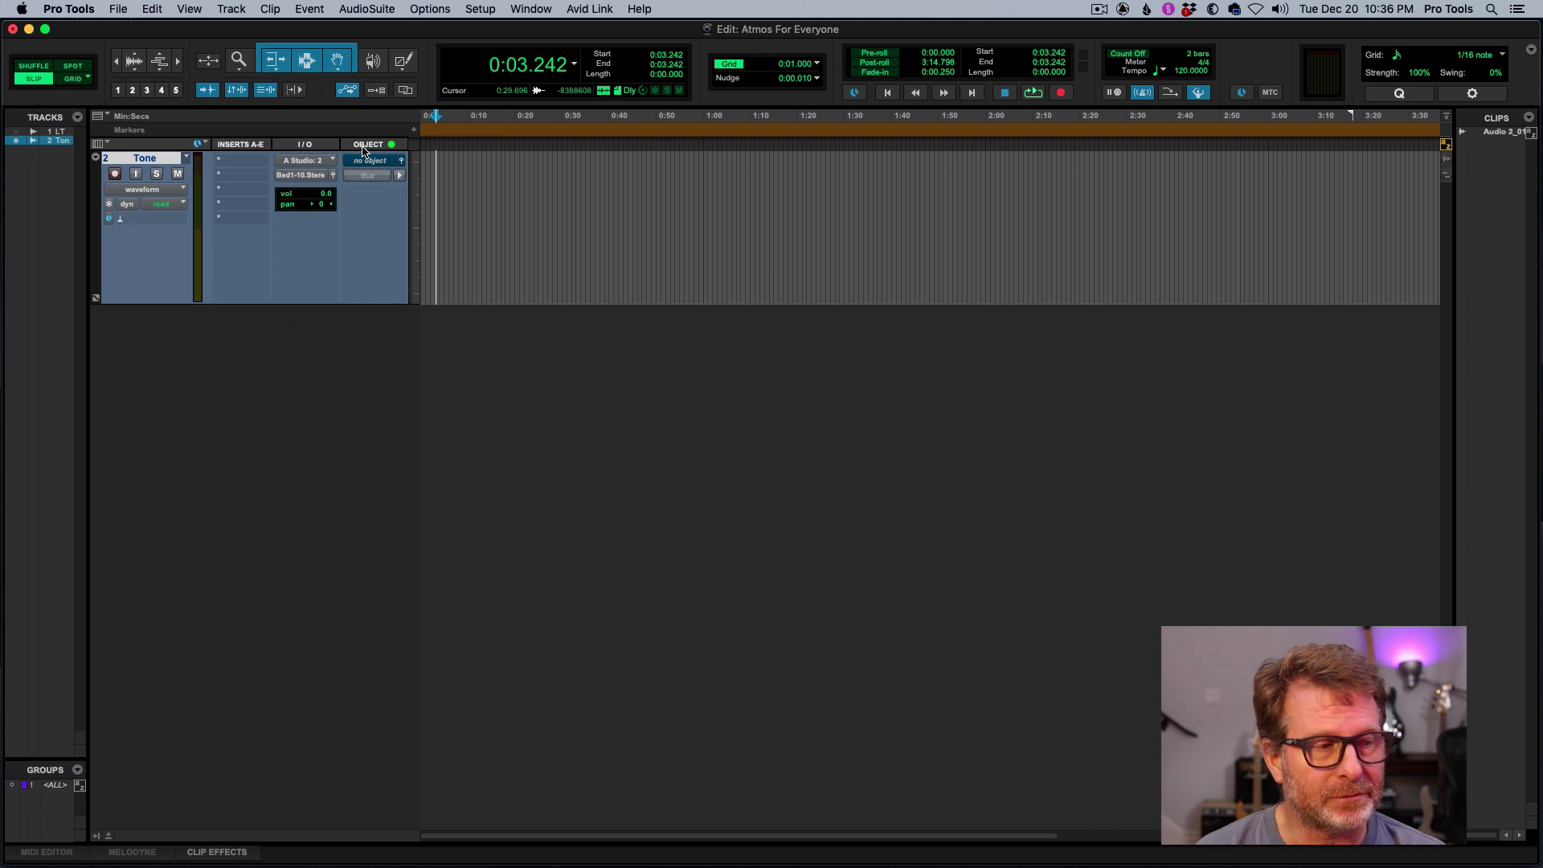
Step: Assign the Tone track to Object 11, leave it in bus mode, and open insert A's plug-ins
{"action": "right_click", "coordinate": [364, 150]}
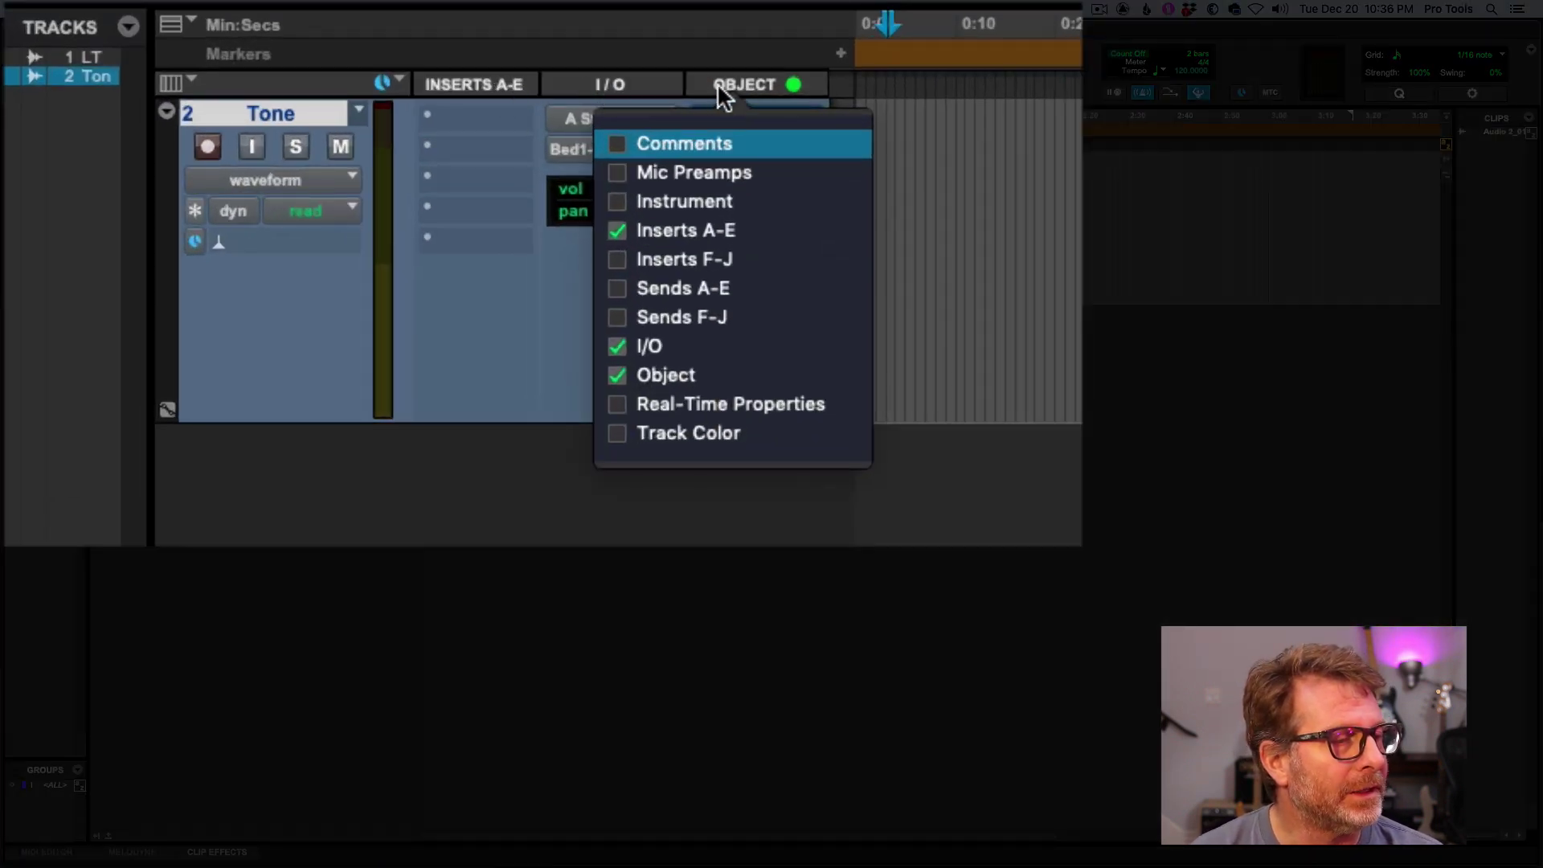
{"action": "left_click", "coordinate": [693, 433]}
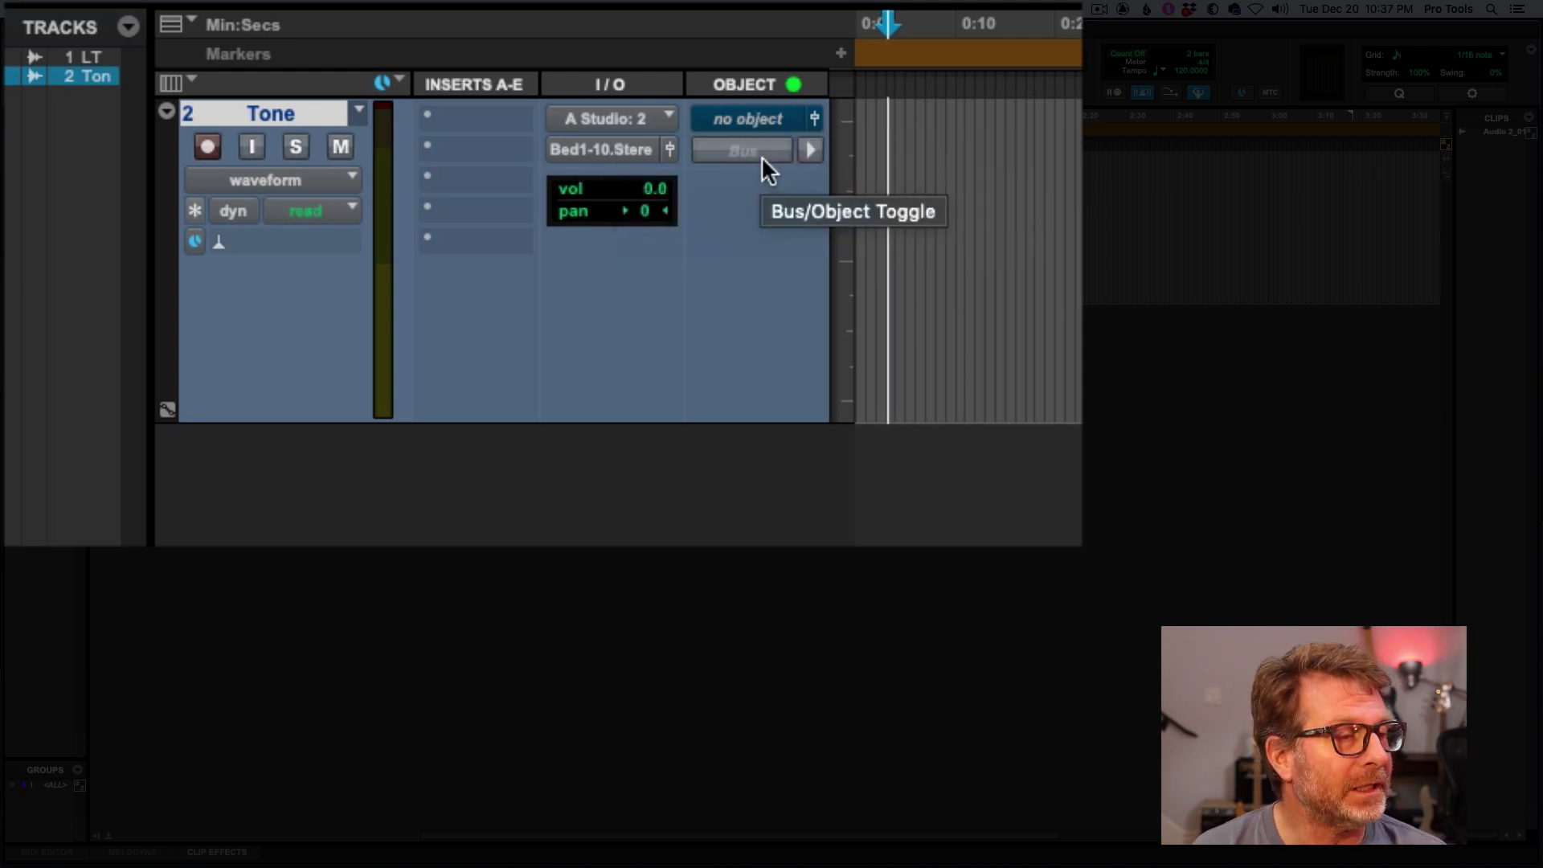
{"action": "left_click", "coordinate": [772, 118]}
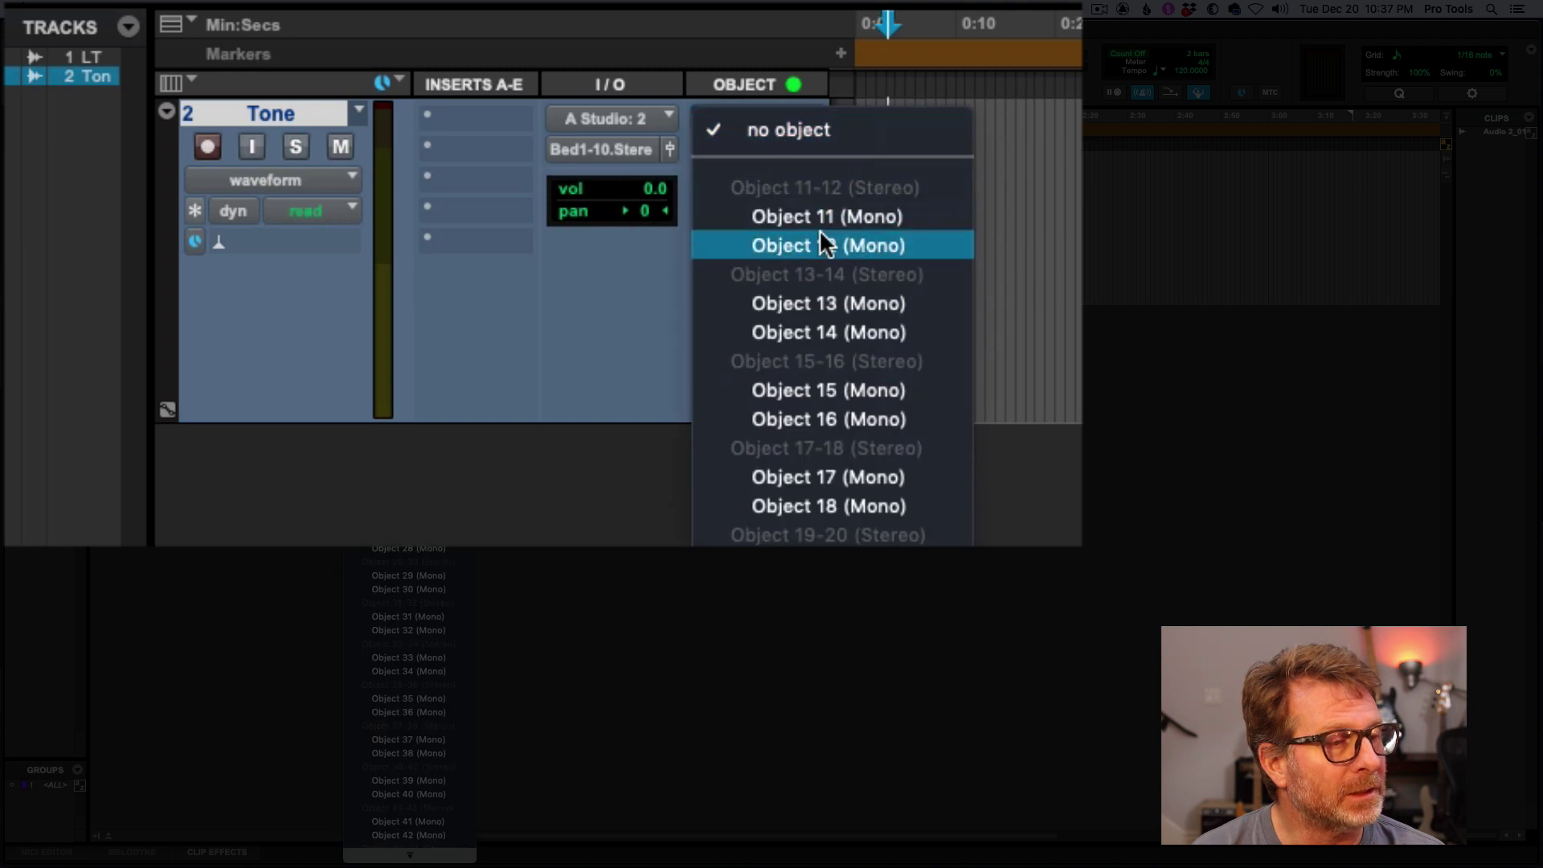
{"action": "left_click", "coordinate": [848, 215]}
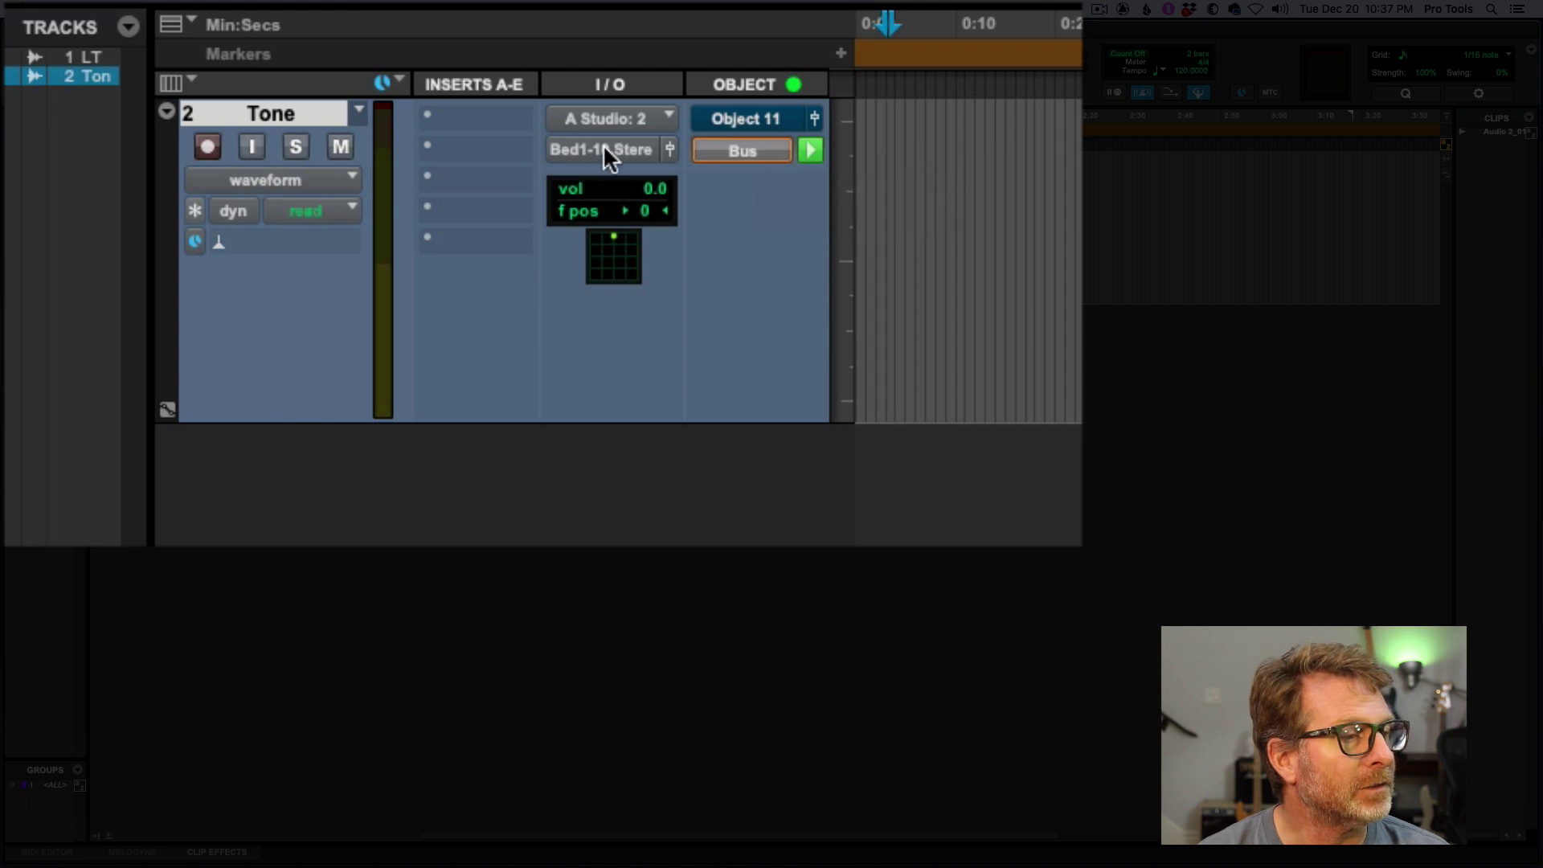
{"action": "left_click", "coordinate": [744, 148]}
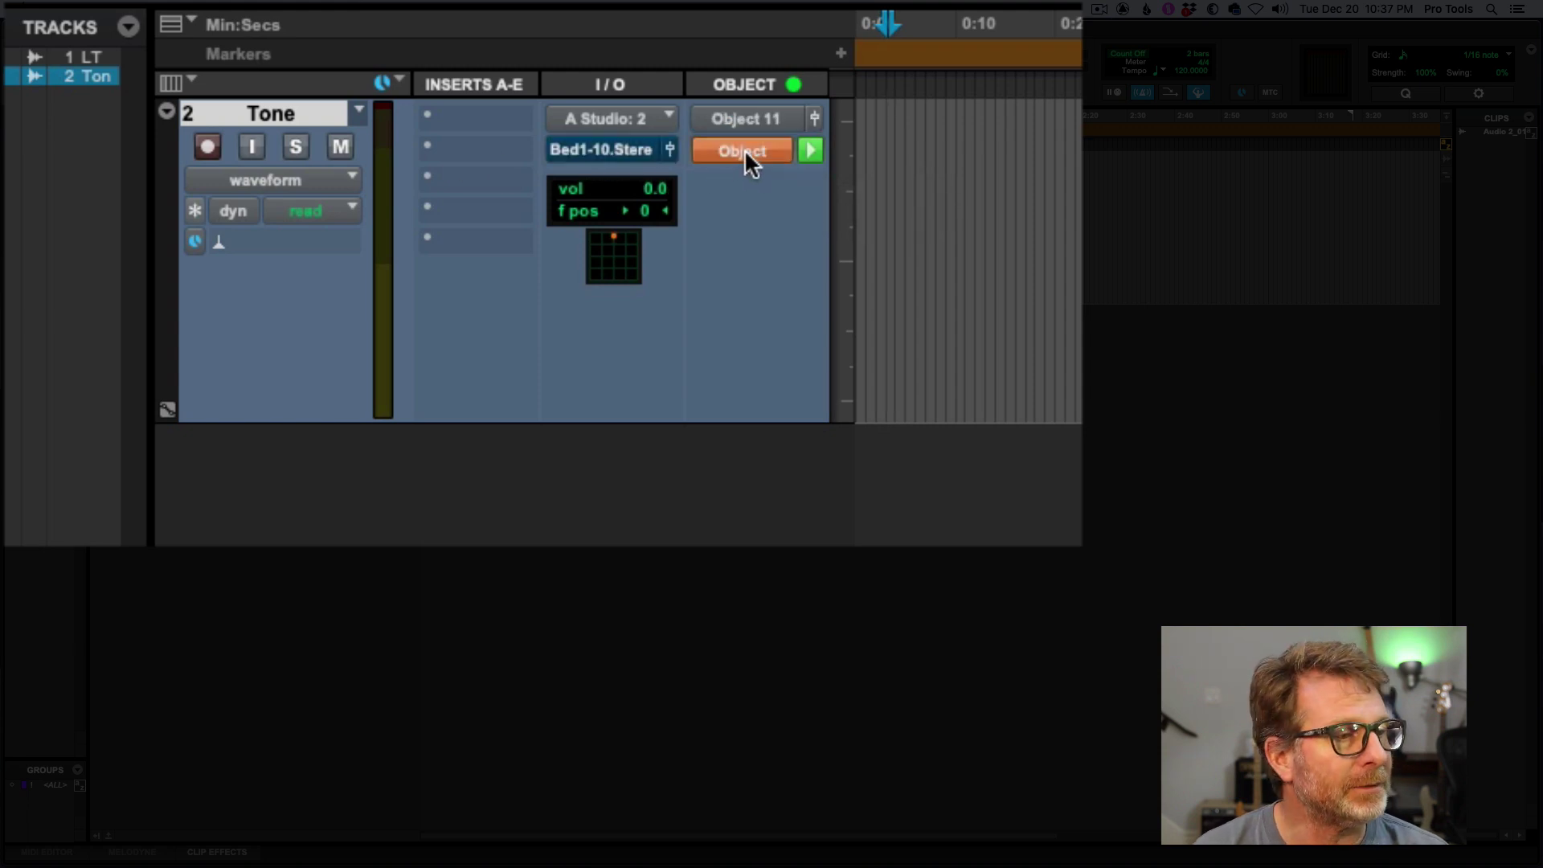
{"action": "left_click", "coordinate": [745, 148]}
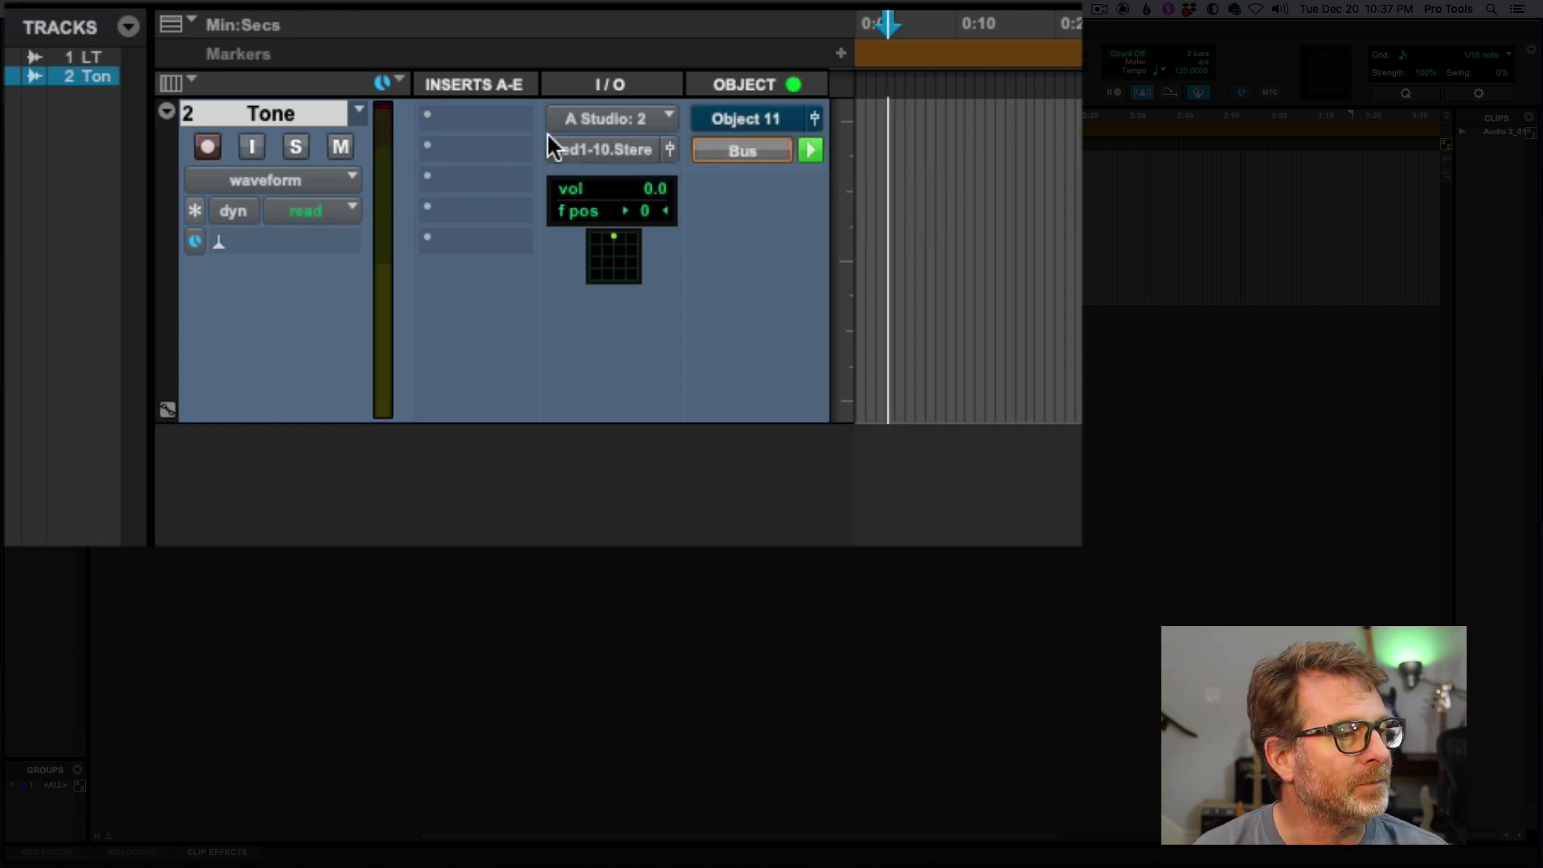
{"action": "left_click", "coordinate": [429, 118]}
Step: Move the Signal Generator to the lower left, narrow the Edit window, and reposition the Atmos Renderer
{"action": "mouse_move", "coordinate": [429, 118]}
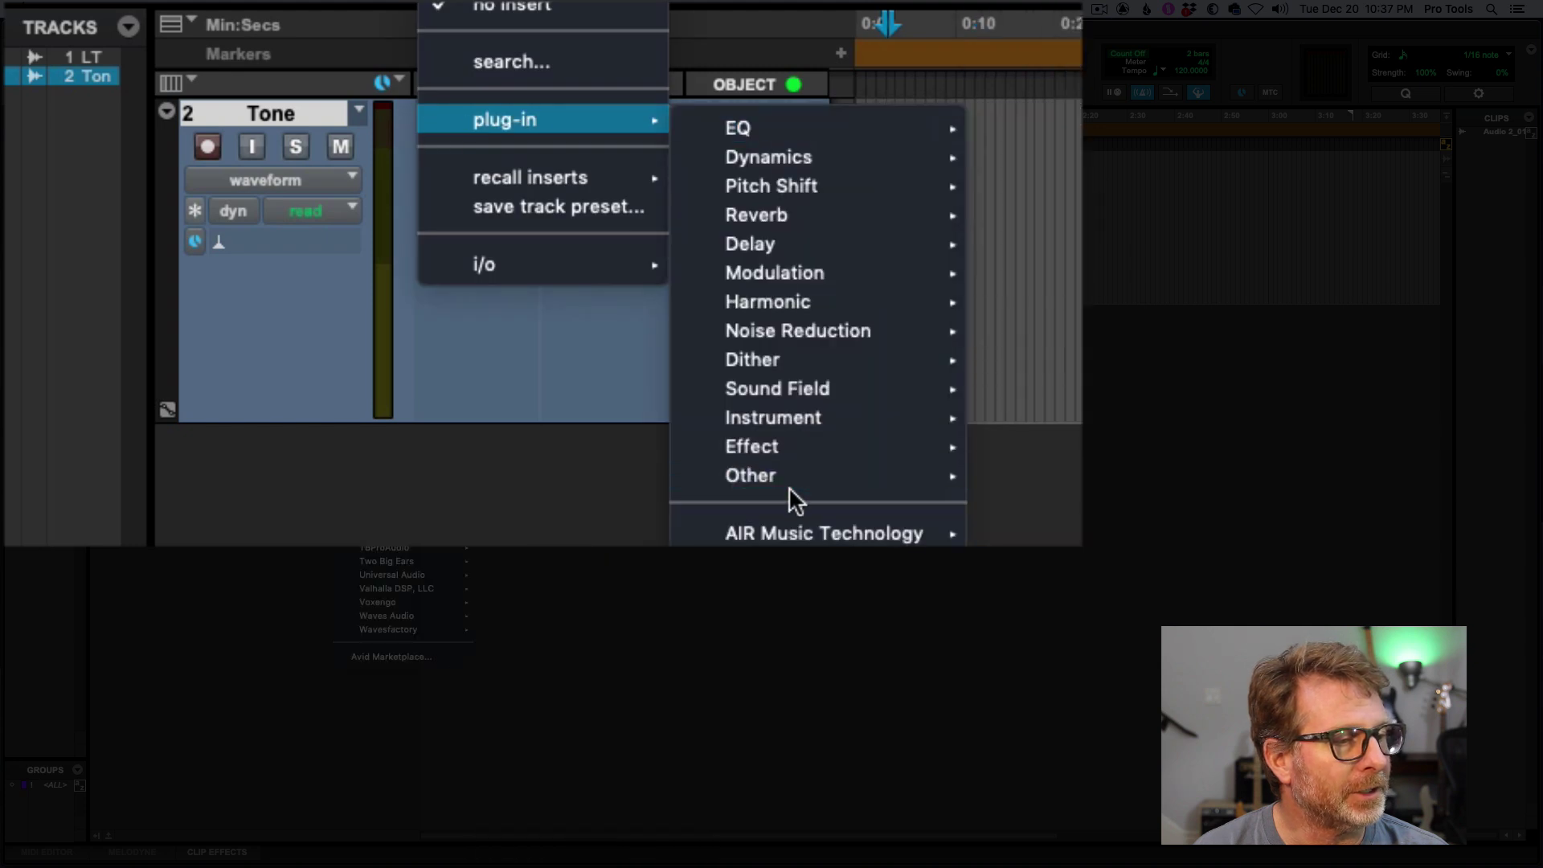
{"action": "mouse_move", "coordinate": [789, 474]}
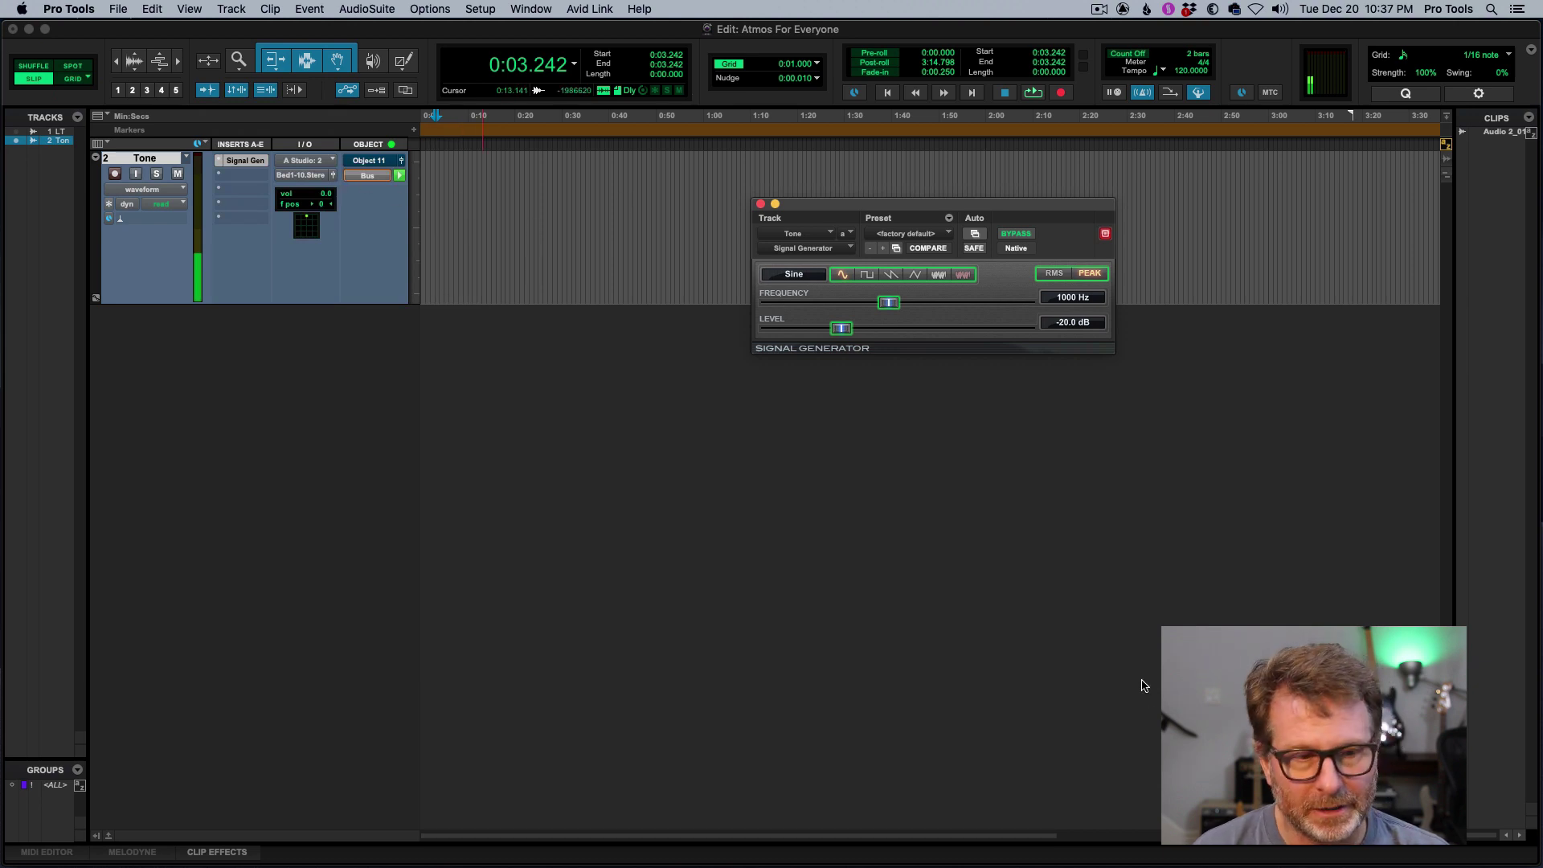
{"action": "left_click_drag", "start_coordinate": [920, 204], "coordinate": [151, 597]}
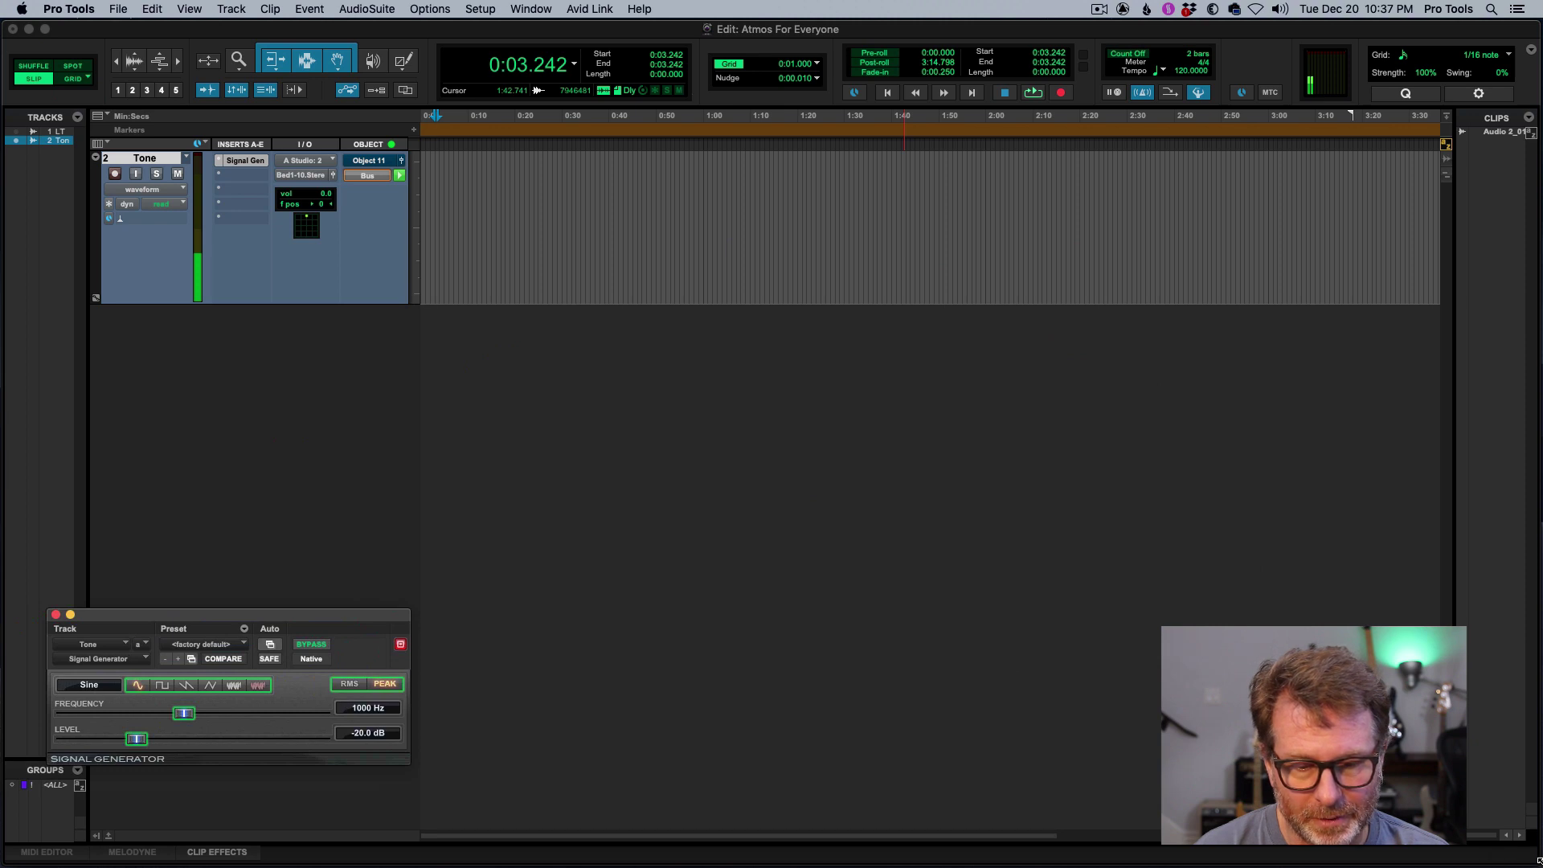
{"action": "left_click_drag", "start_coordinate": [1420, 859], "coordinate": [560, 852]}
{"action": "left_click_drag", "start_coordinate": [675, 155], "coordinate": [1004, 76]}
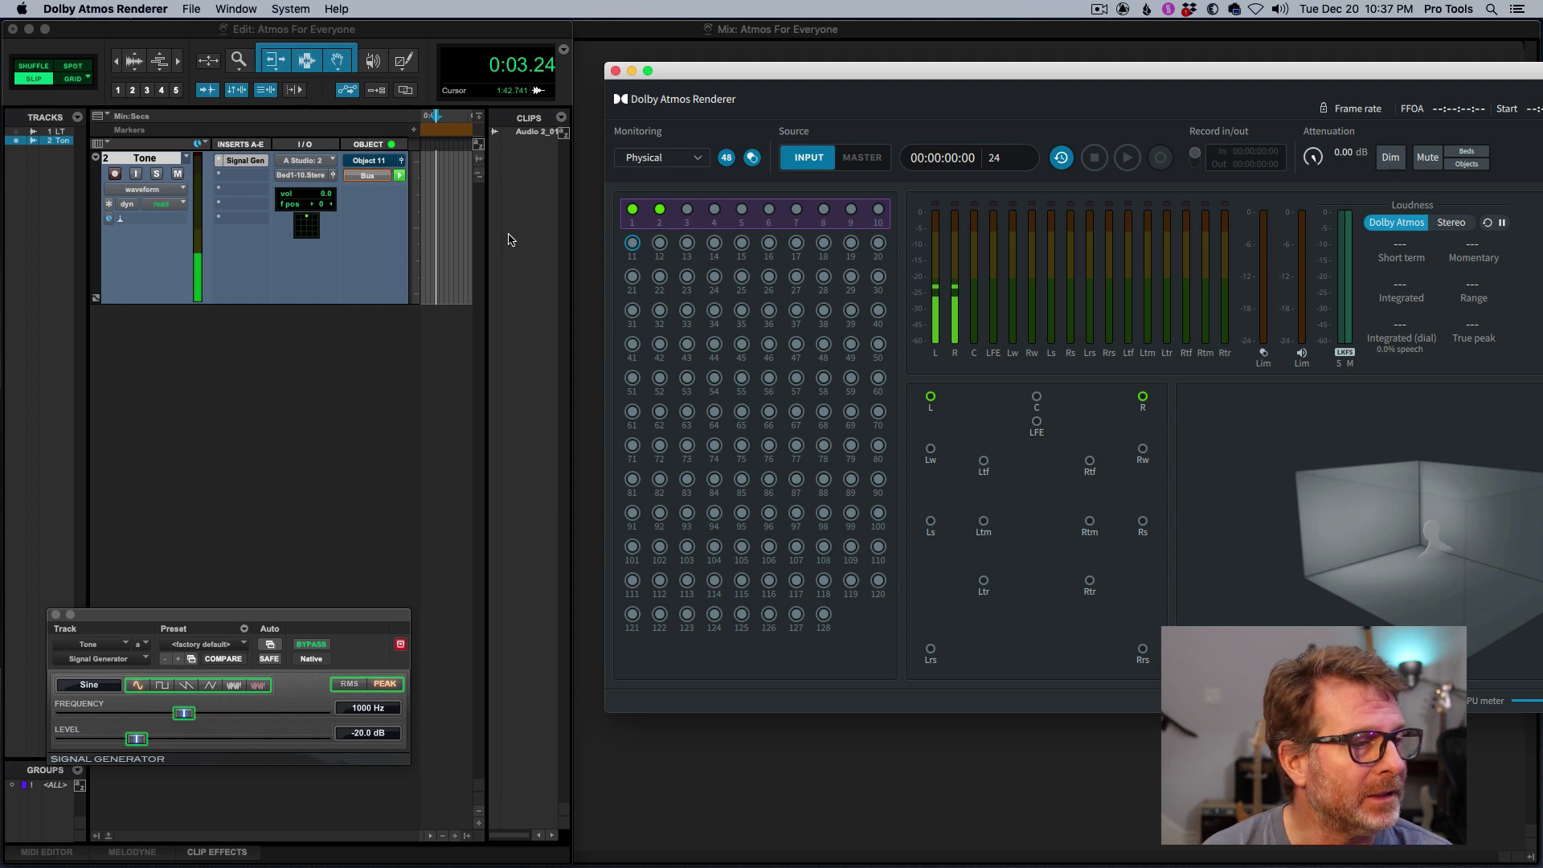
Step: Adjust the Tone track's panner and switch its output path to the 7.1.2 Bed 1-10
{"action": "left_click", "coordinate": [333, 176]}
{"action": "left_click_drag", "start_coordinate": [200, 643], "coordinate": [236, 635]}
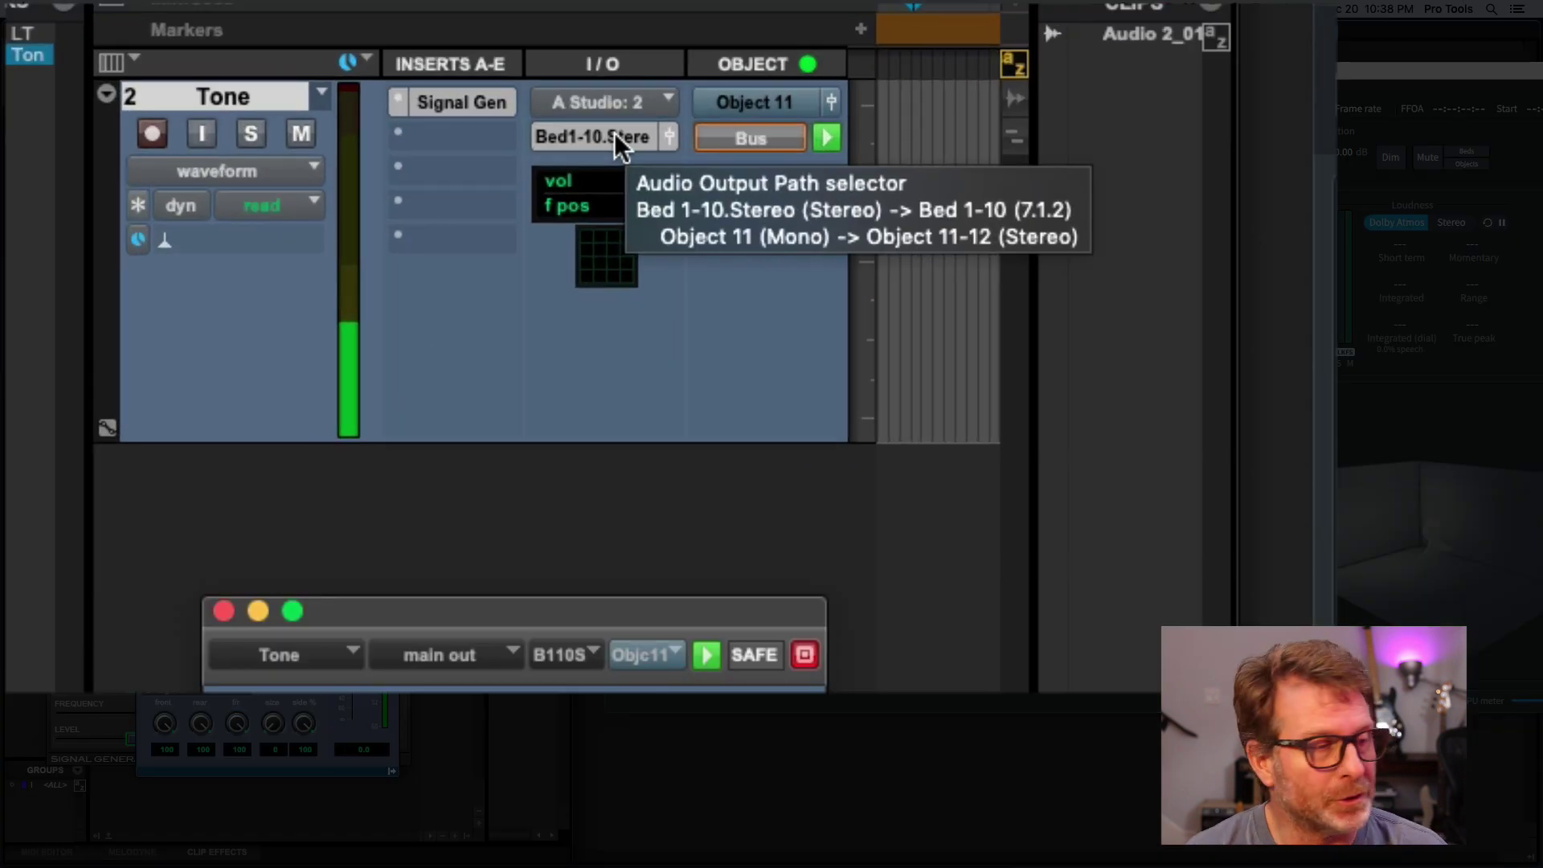
{"action": "left_click", "coordinate": [312, 177]}
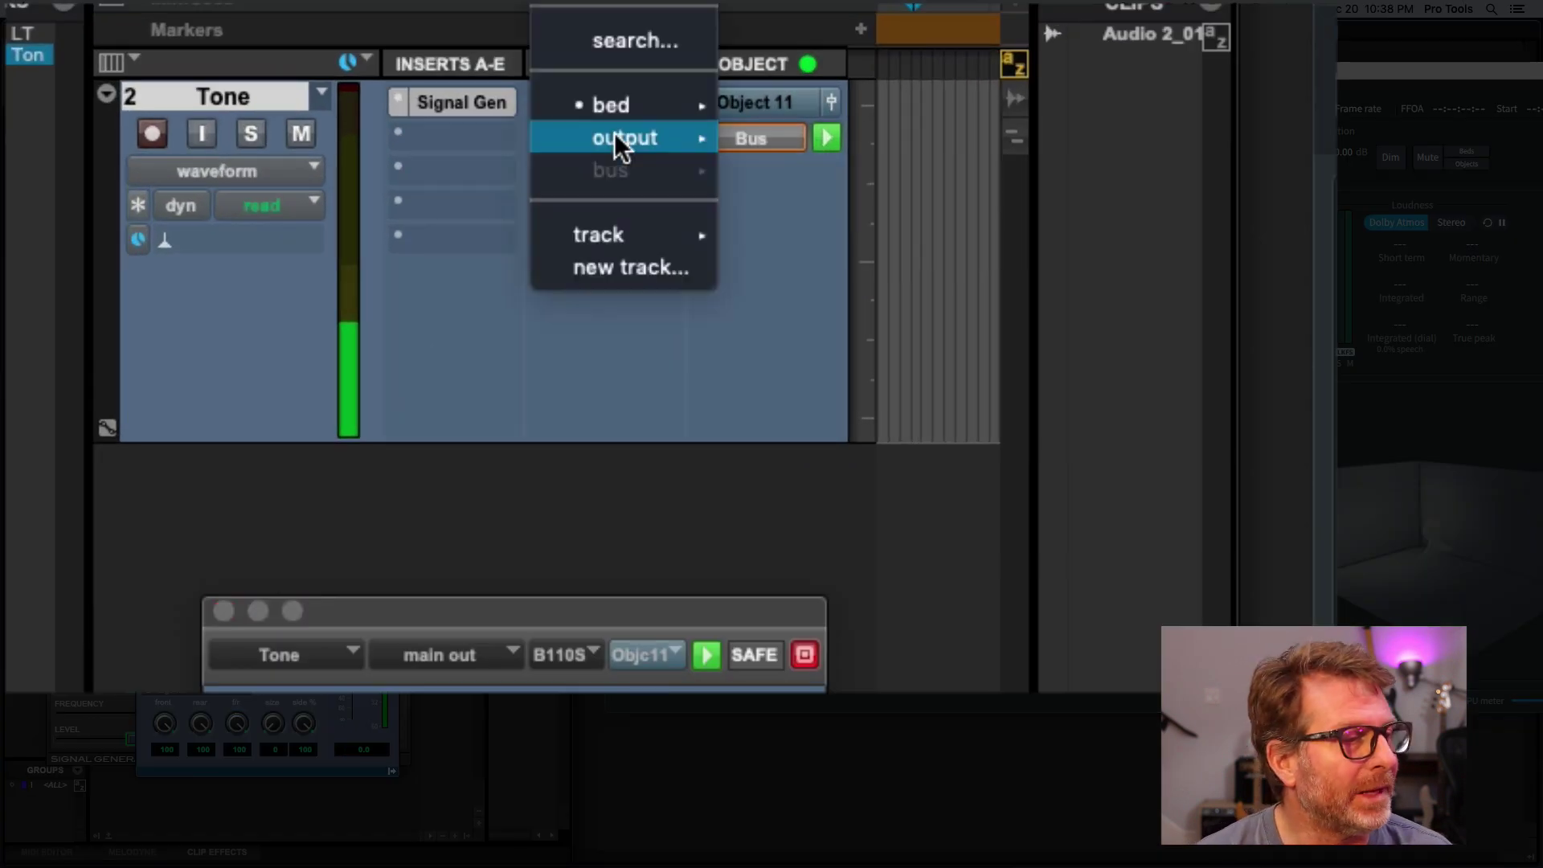
{"action": "mouse_move", "coordinate": [323, 173]}
{"action": "mouse_move", "coordinate": [638, 108]}
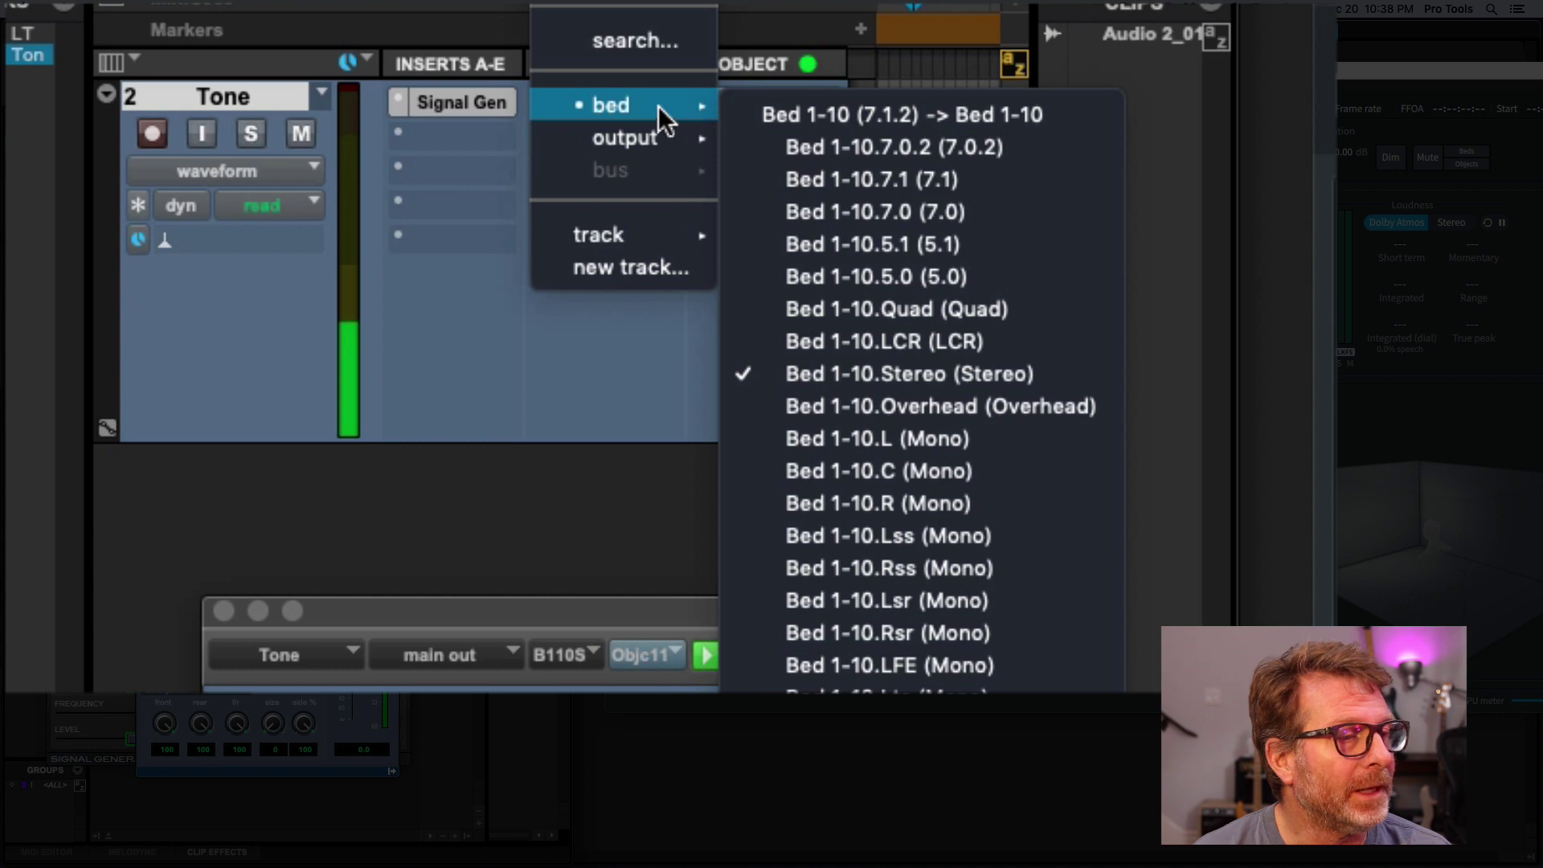
{"action": "left_click", "coordinate": [855, 110]}
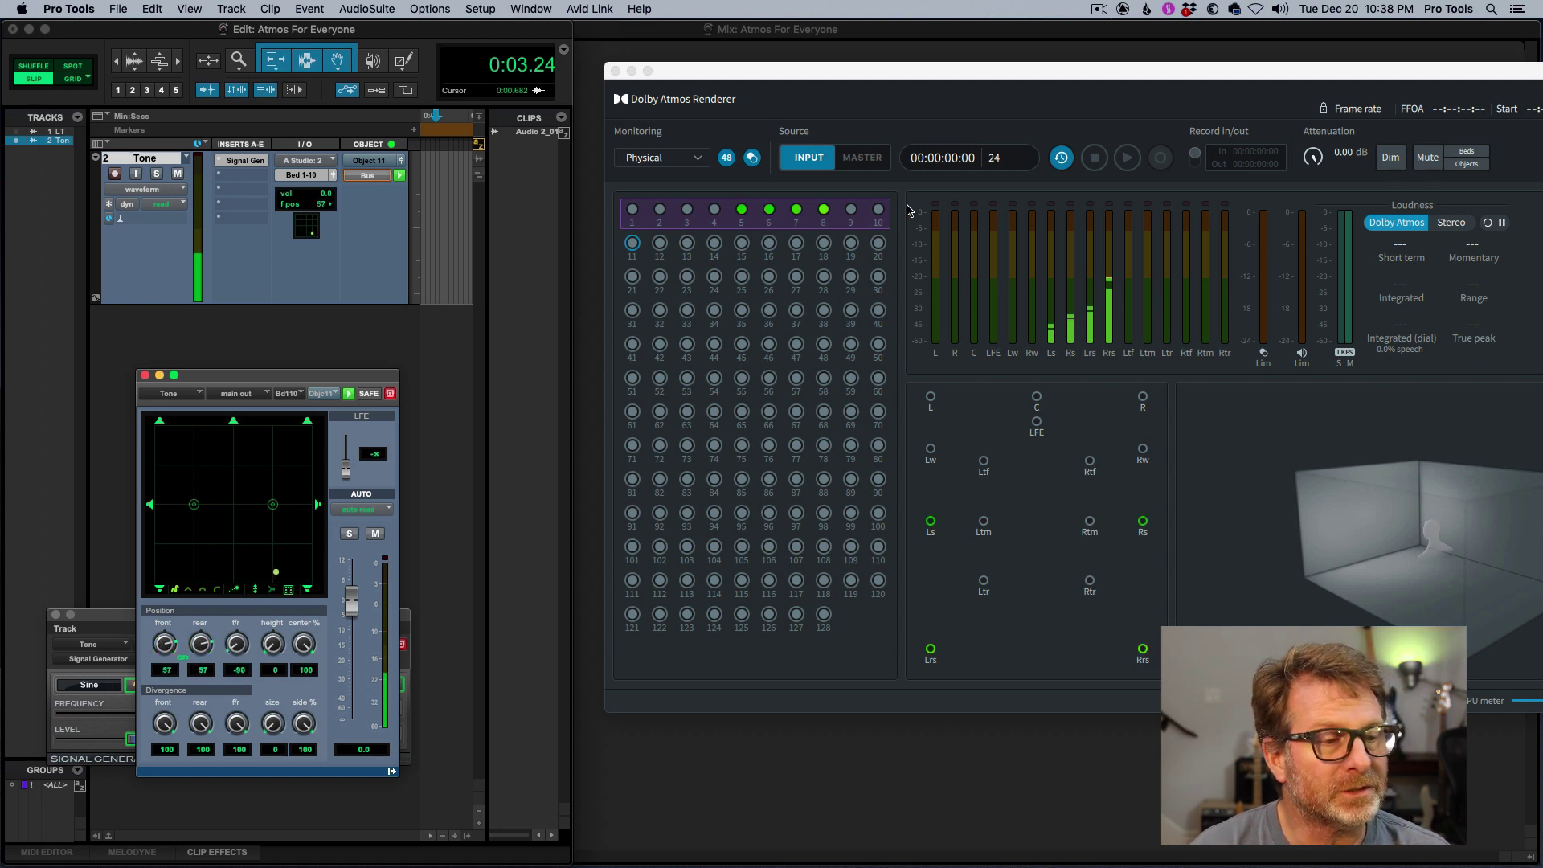
Step: Pan the tone from rear to front, switch it to Atmos Object 11, and move the object
{"action": "left_click_drag", "start_coordinate": [278, 577], "coordinate": [291, 431]}
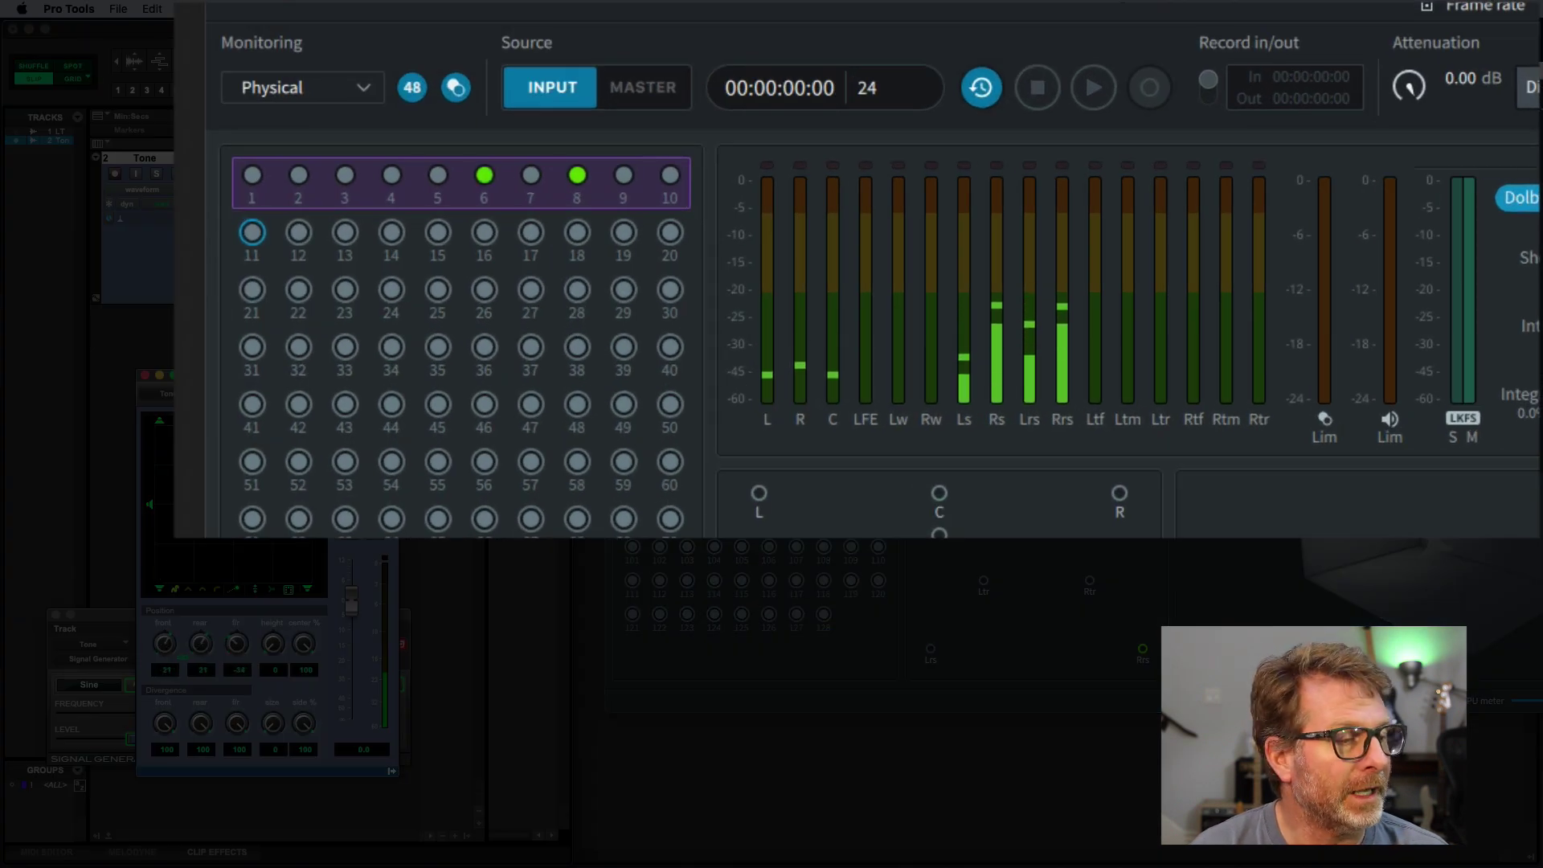
{"action": "left_click", "coordinate": [366, 176]}
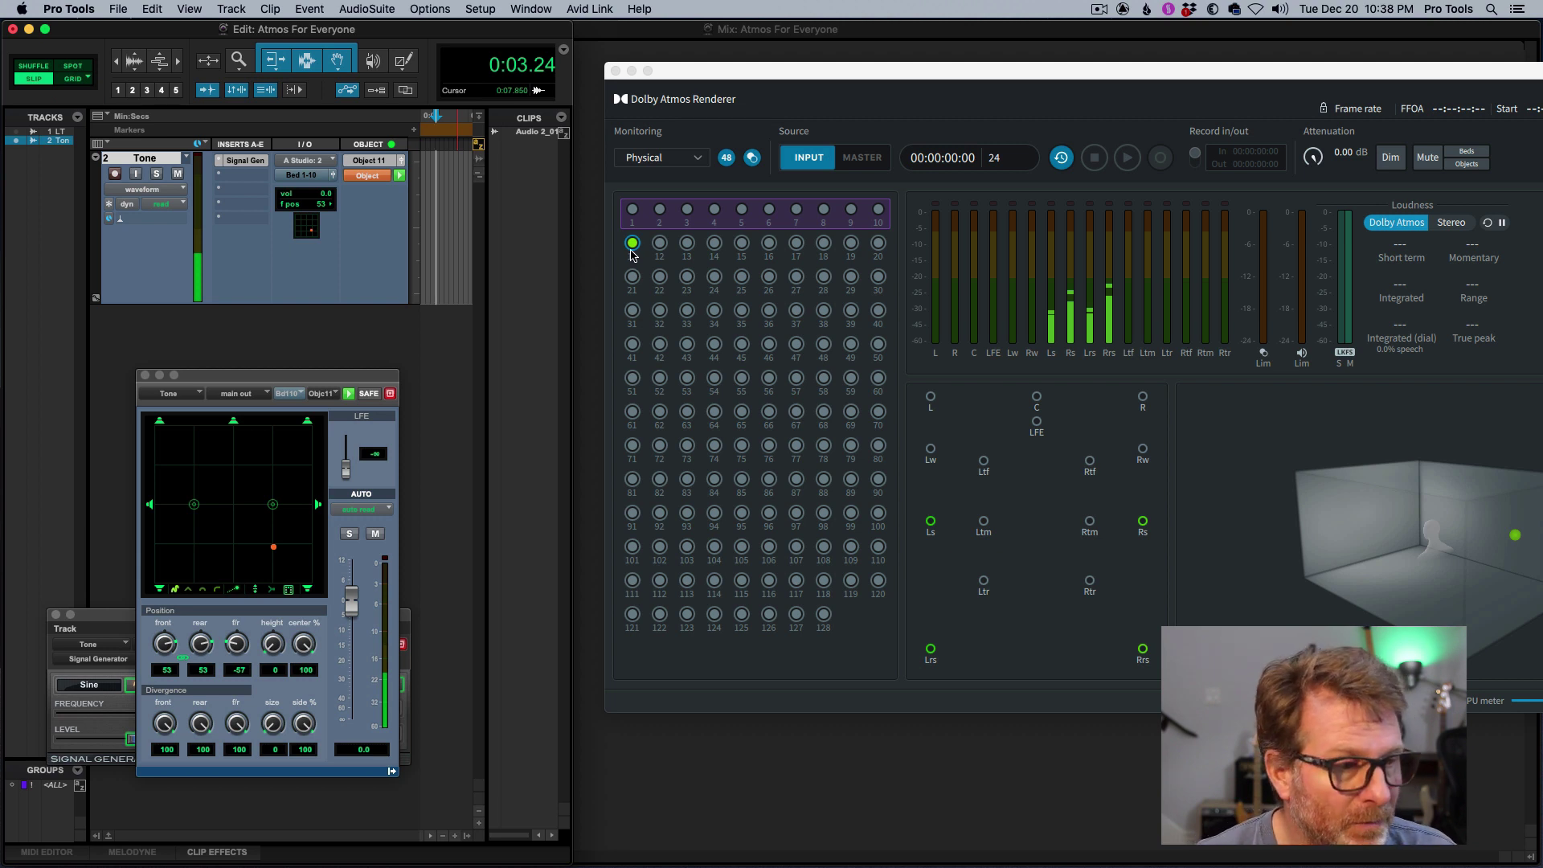
{"action": "left_click_drag", "start_coordinate": [274, 547], "coordinate": [211, 543]}
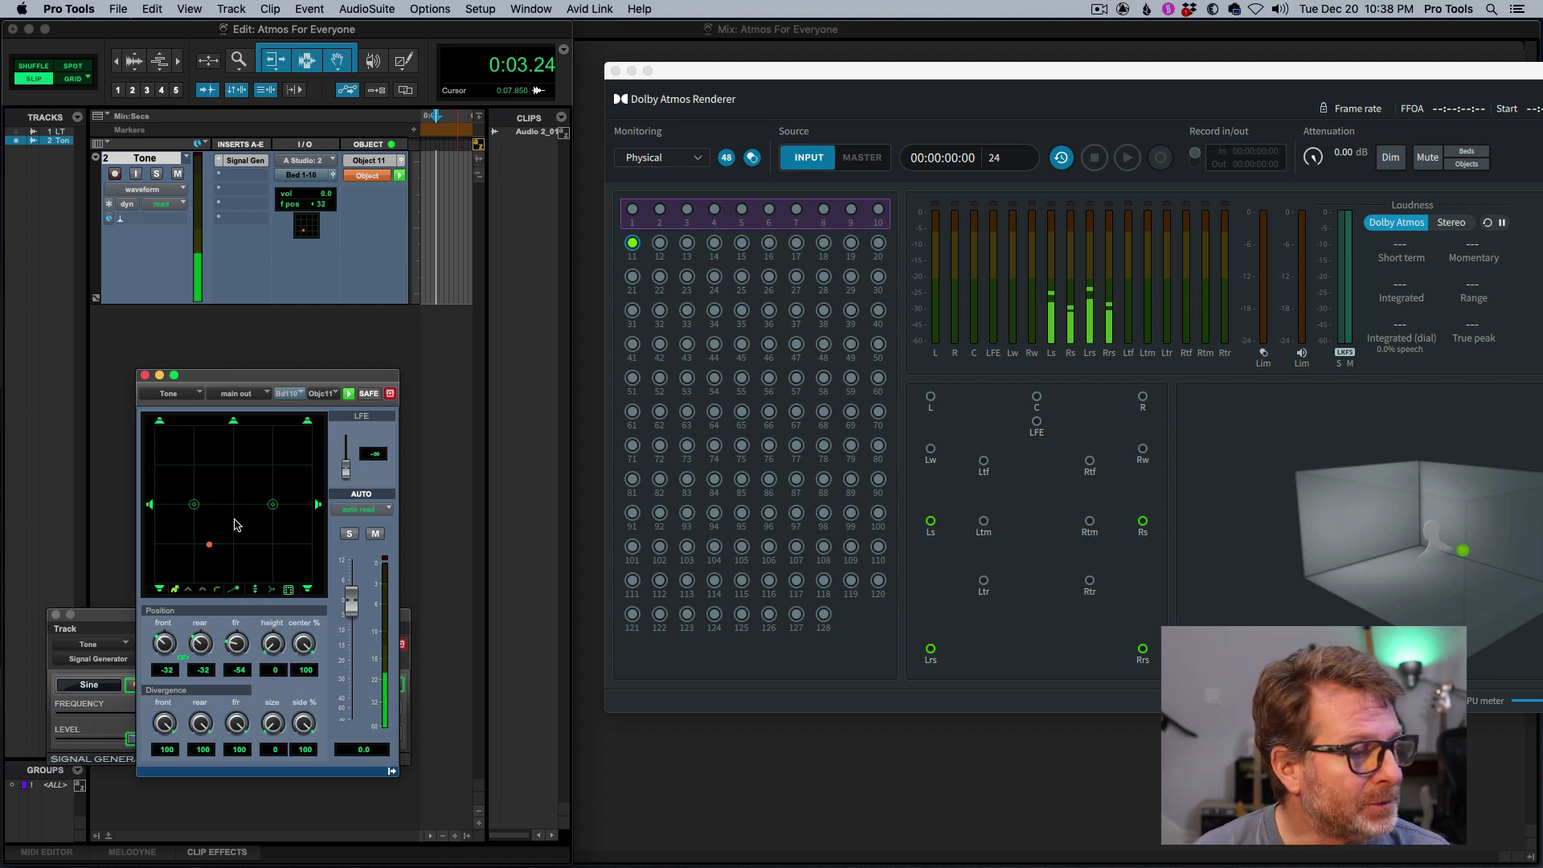
{"action": "left_click_drag", "start_coordinate": [208, 547], "coordinate": [307, 573]}
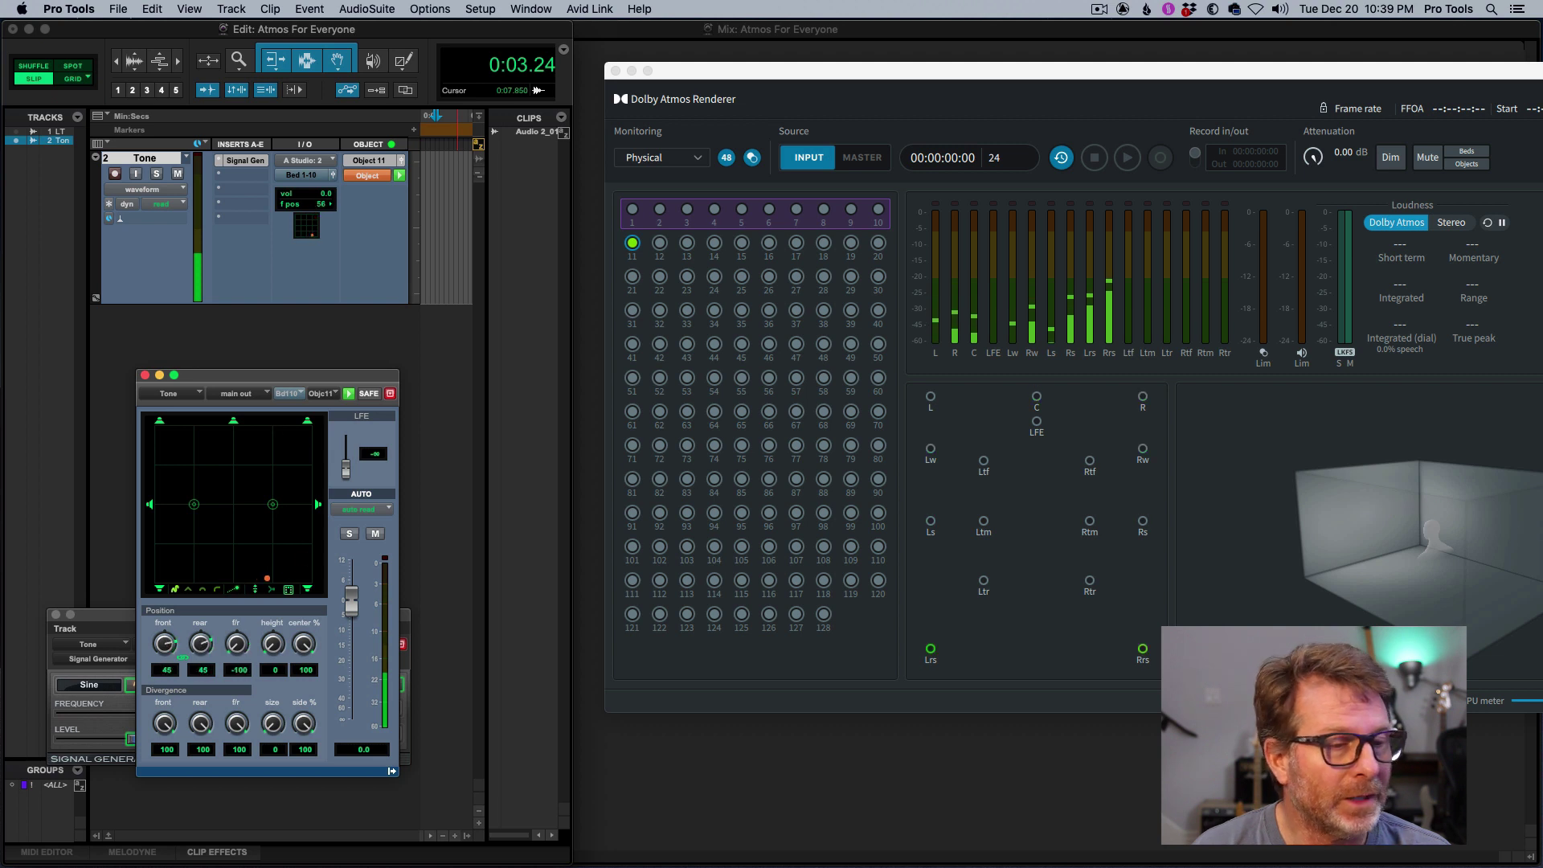
Step: Move the object to the front-left while rotating the renderer's 3D room to a frontal elevated view
{"action": "left_click_drag", "start_coordinate": [1096, 70], "coordinate": [987, 70]}
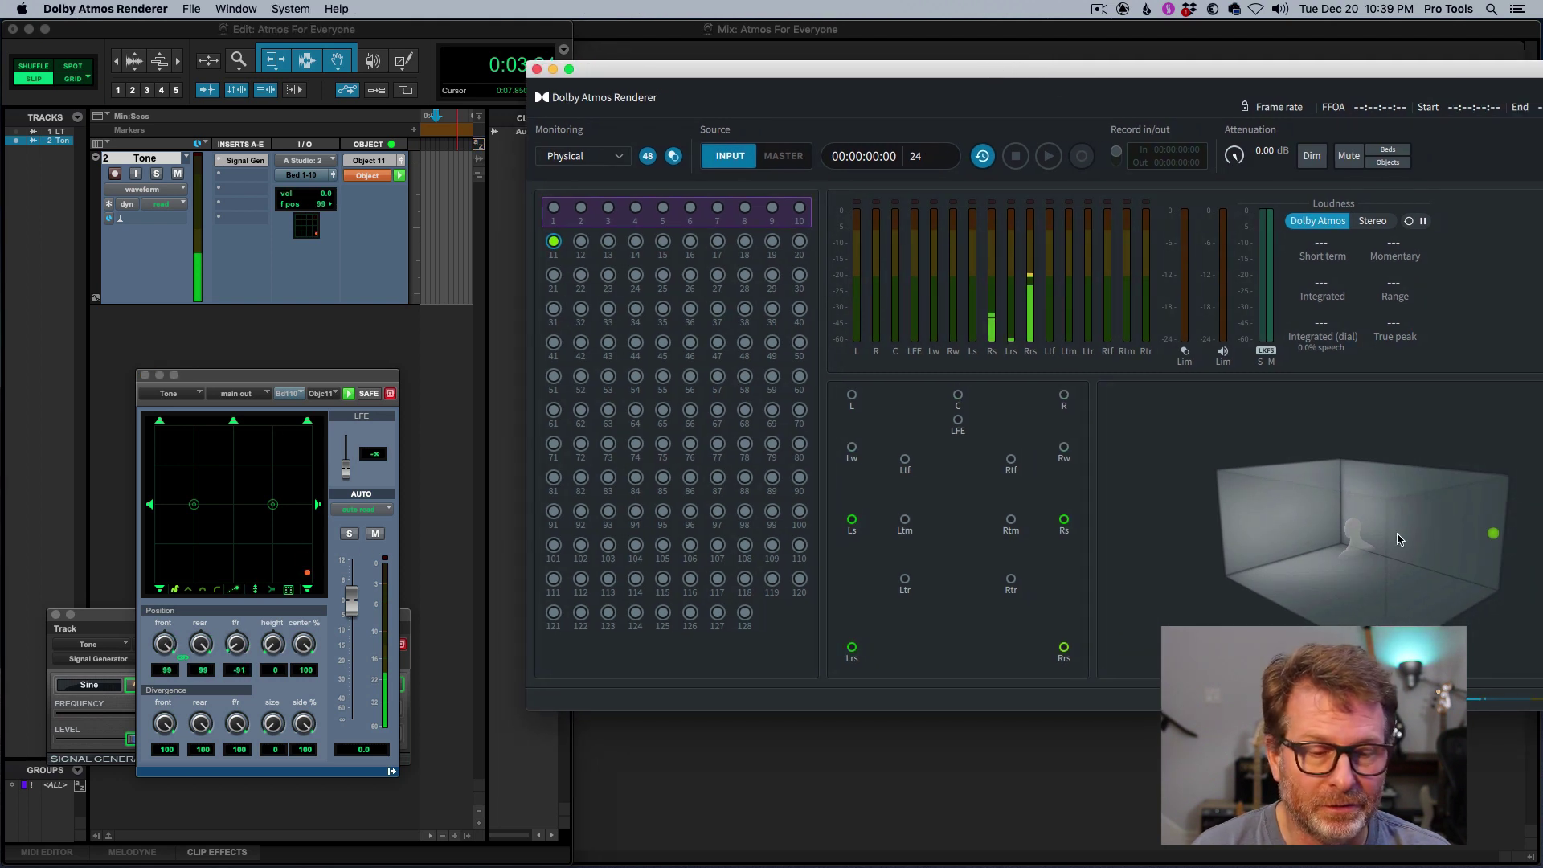
{"action": "left_click", "coordinate": [308, 577]}
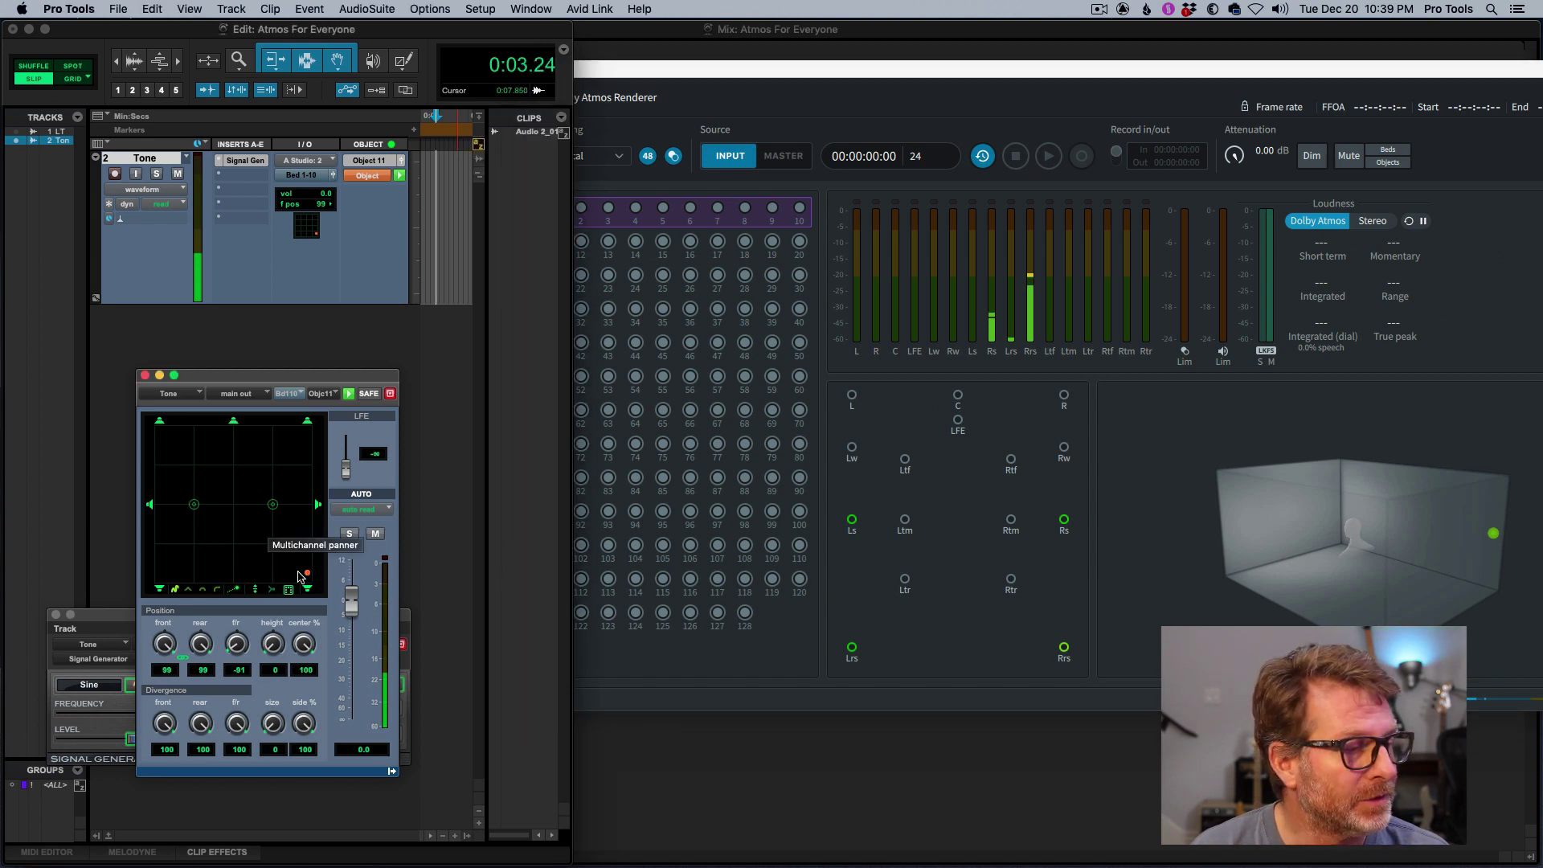
{"action": "left_click_drag", "start_coordinate": [308, 576], "coordinate": [203, 504]}
{"action": "left_click_drag", "start_coordinate": [189, 505], "coordinate": [198, 518]}
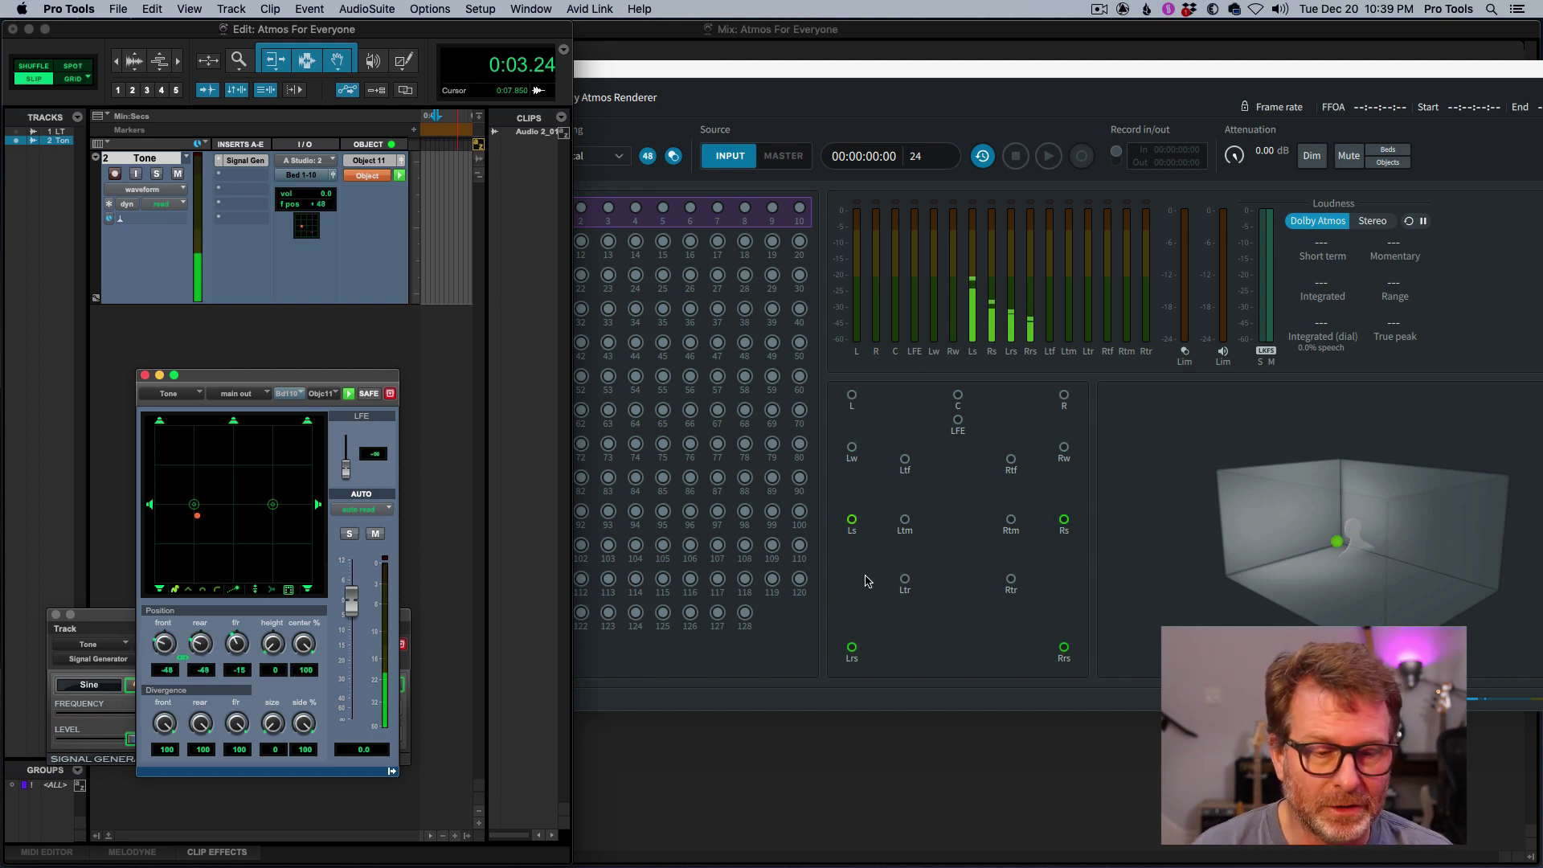
{"action": "left_click", "coordinate": [1268, 597]}
{"action": "left_click_drag", "start_coordinate": [1268, 597], "coordinate": [1206, 599]}
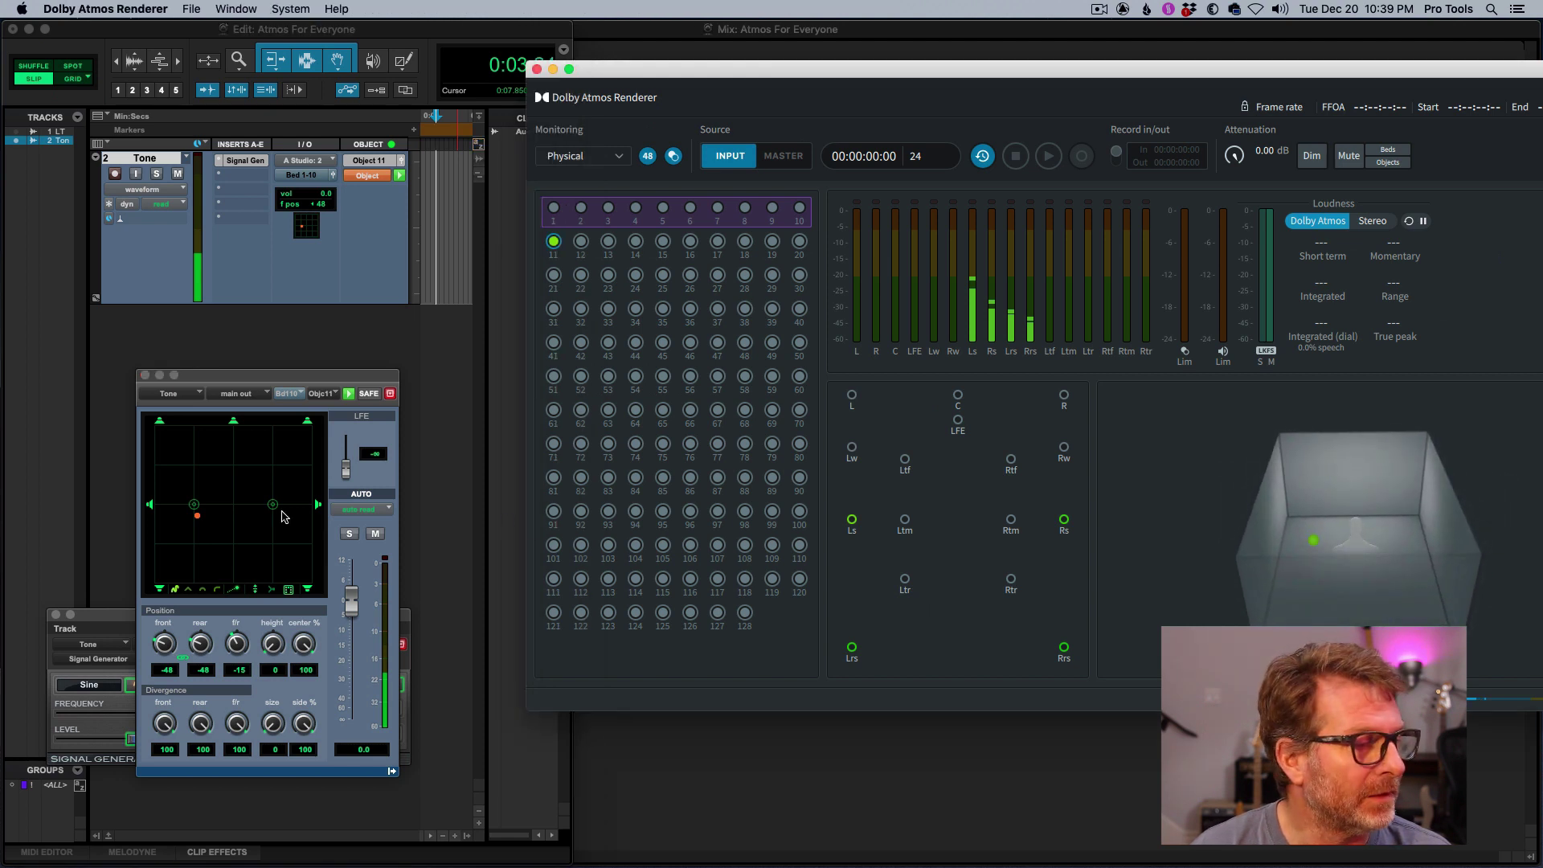
{"action": "left_click", "coordinate": [171, 517]}
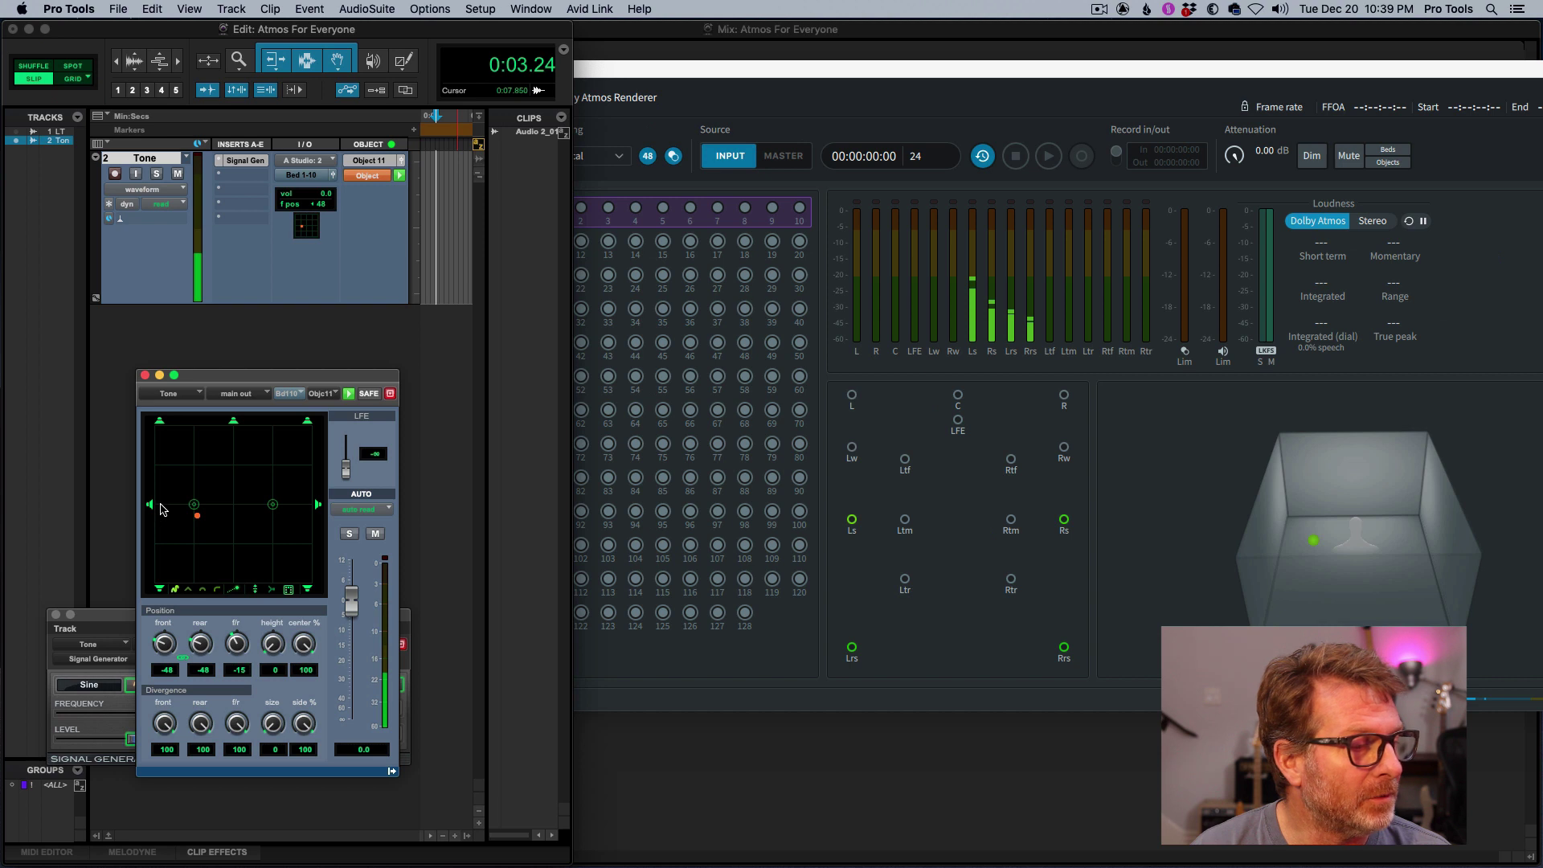
{"action": "mouse_move", "coordinate": [197, 515]}
{"action": "left_mouse_down"}
{"action": "mouse_move", "coordinate": [159, 501]}
{"action": "mouse_move", "coordinate": [290, 451]}
{"action": "mouse_move", "coordinate": [207, 532]}
{"action": "left_mouse_up"}
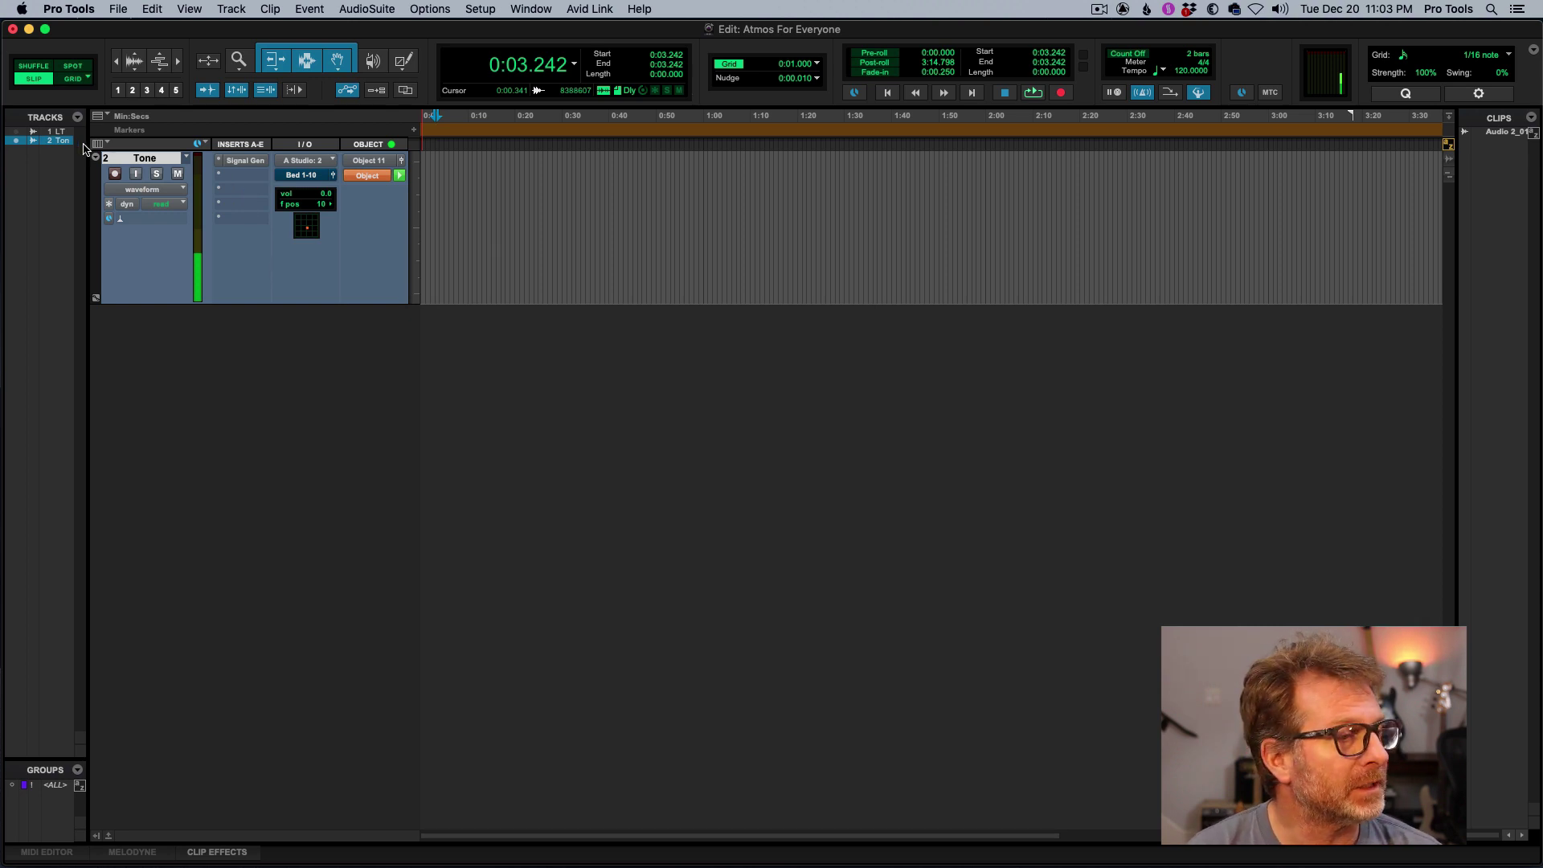
Step: Mute the Tone track and hide it from the Edit window
{"action": "left_click", "coordinate": [177, 174]}
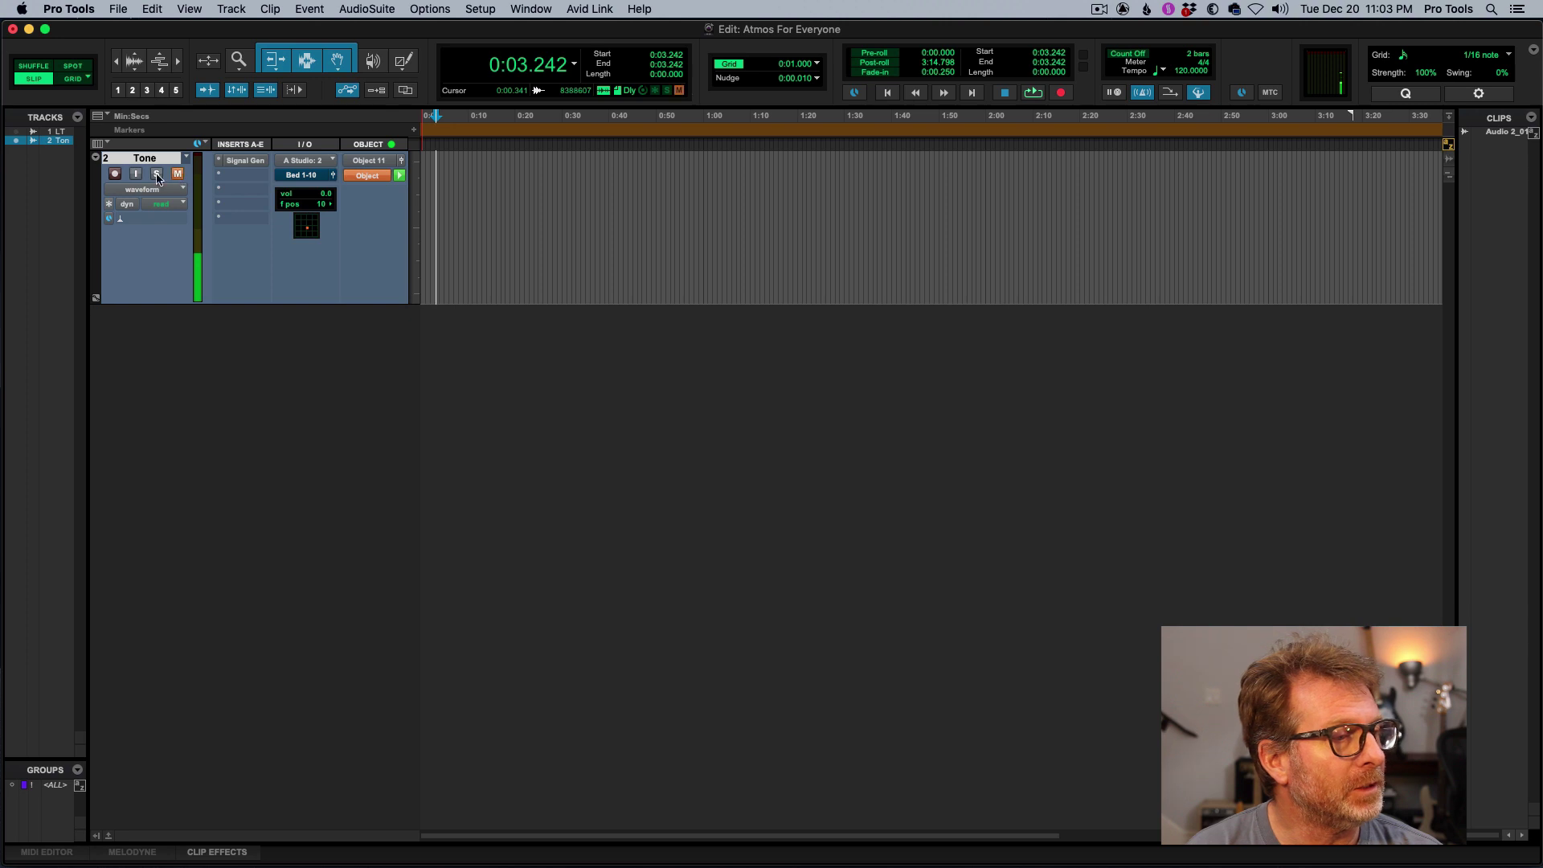
{"action": "key", "text": "space"}
{"action": "left_click", "coordinate": [16, 141]}
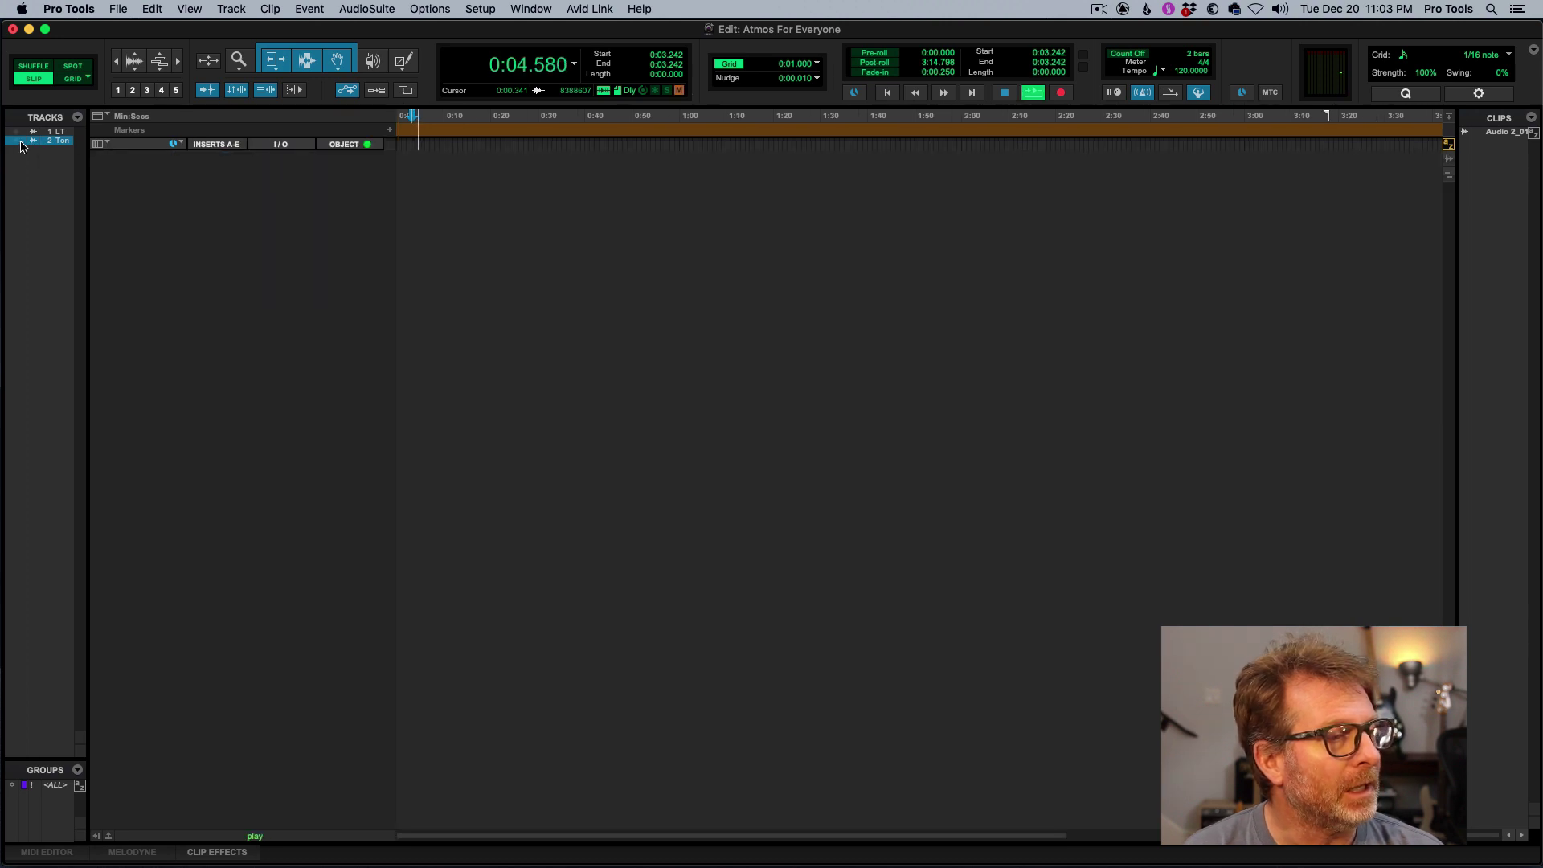
{"action": "key", "text": "space"}
Step: Create a new 7.1.2 Aux Input track named Bed
{"action": "left_click", "coordinate": [222, 11]}
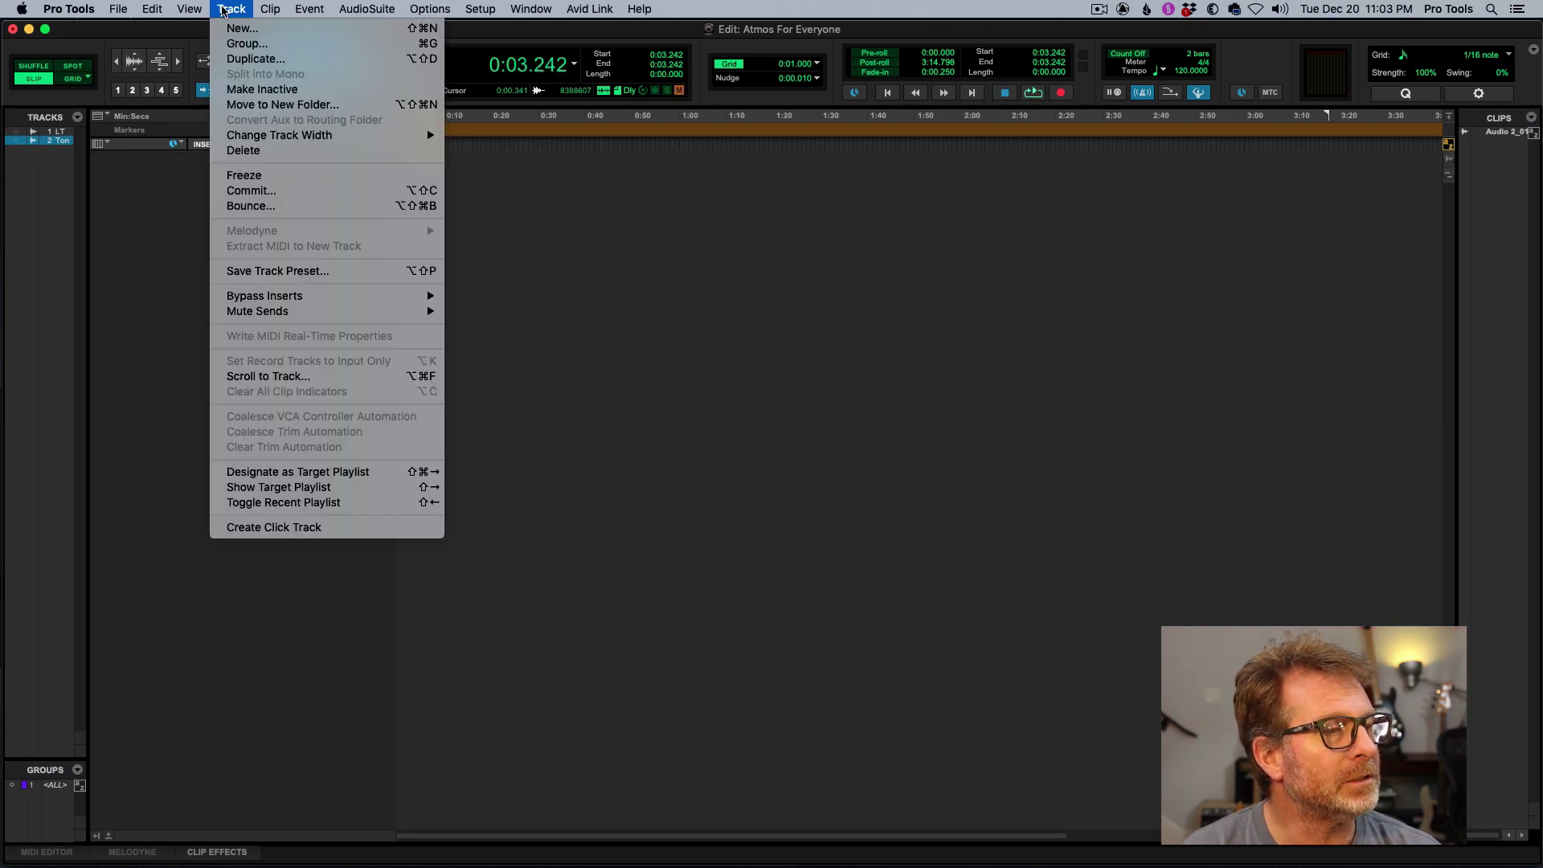
{"action": "left_click", "coordinate": [241, 30]}
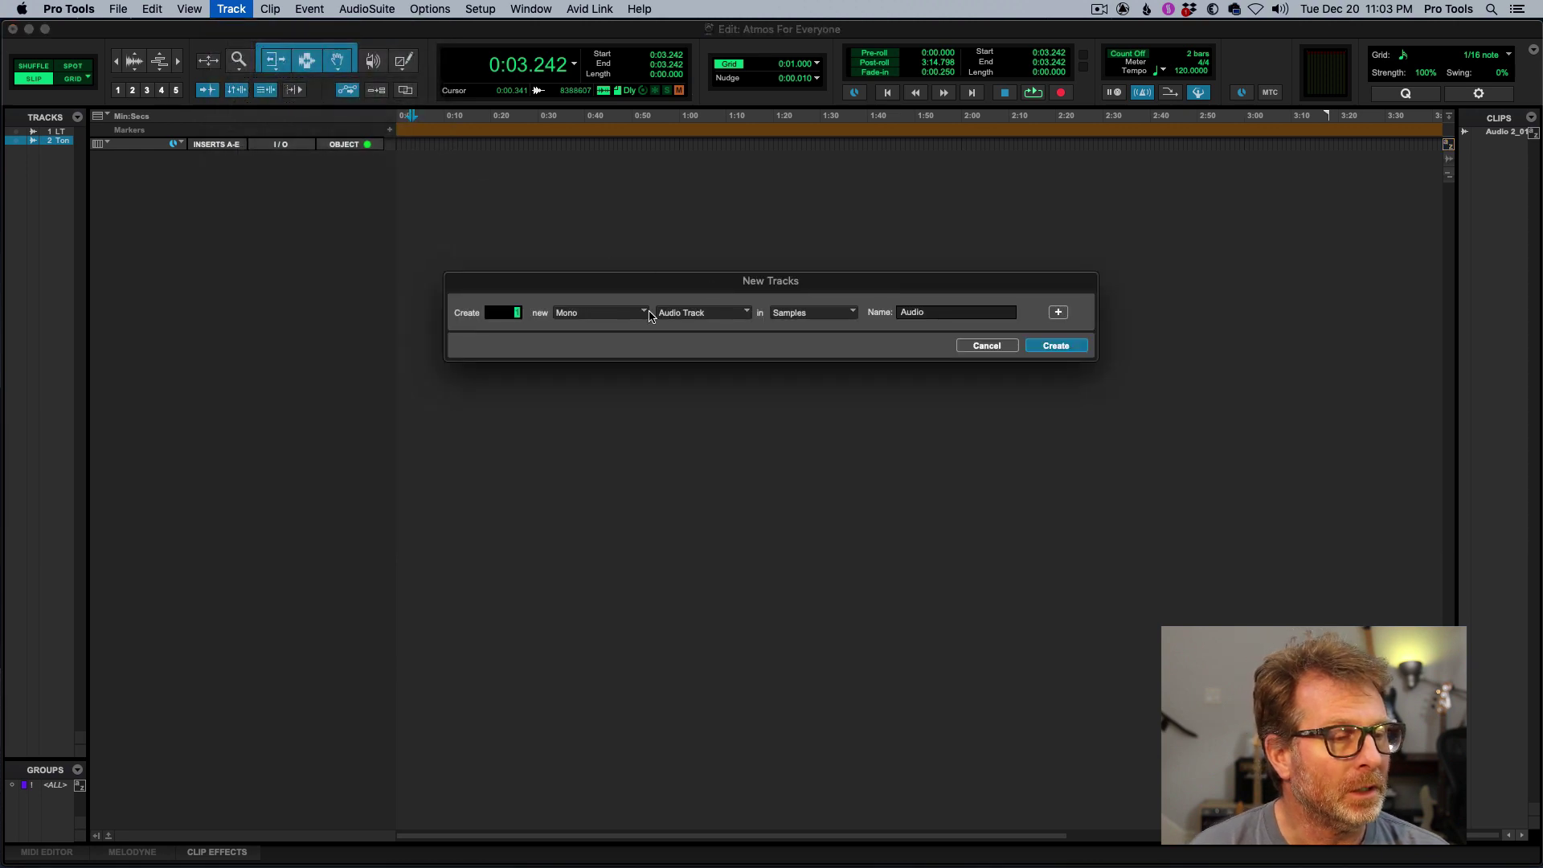
{"action": "left_click", "coordinate": [622, 317]}
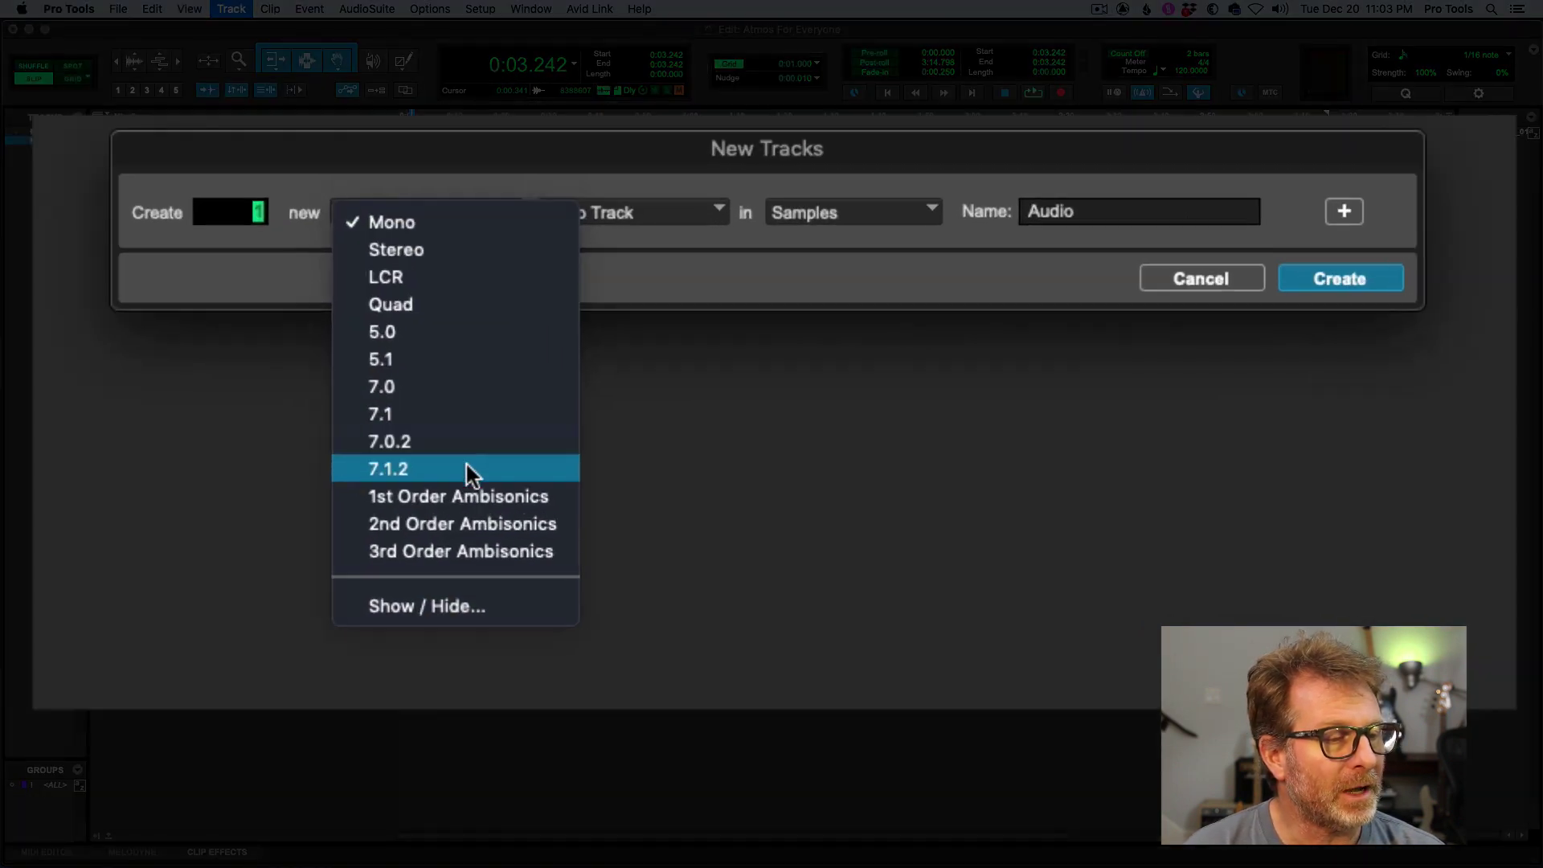
{"action": "left_click", "coordinate": [466, 466]}
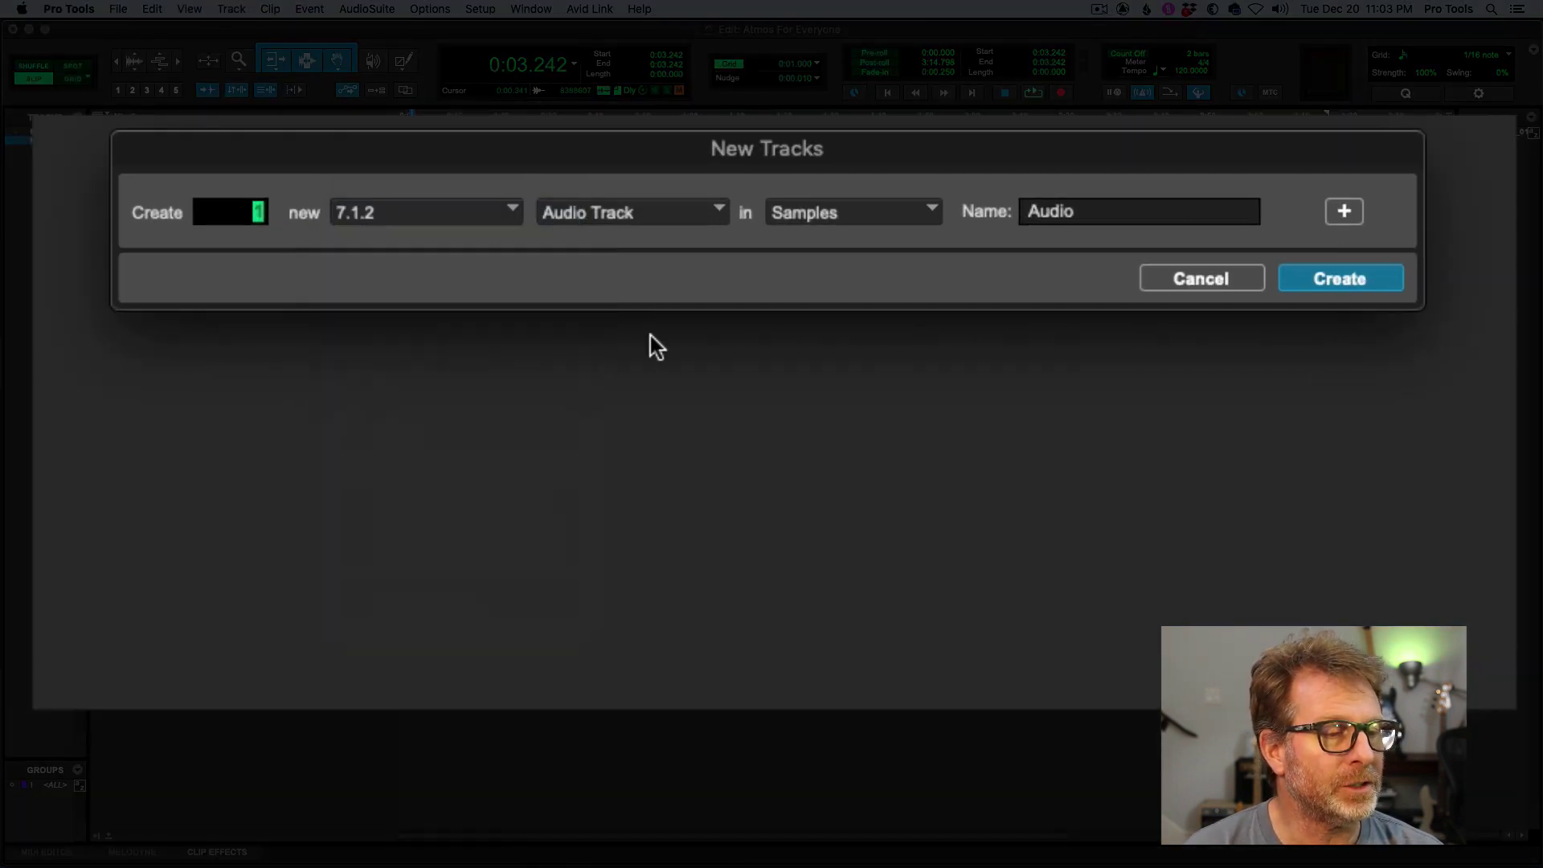
{"action": "left_click", "coordinate": [663, 215]}
{"action": "left_click", "coordinate": [660, 234]}
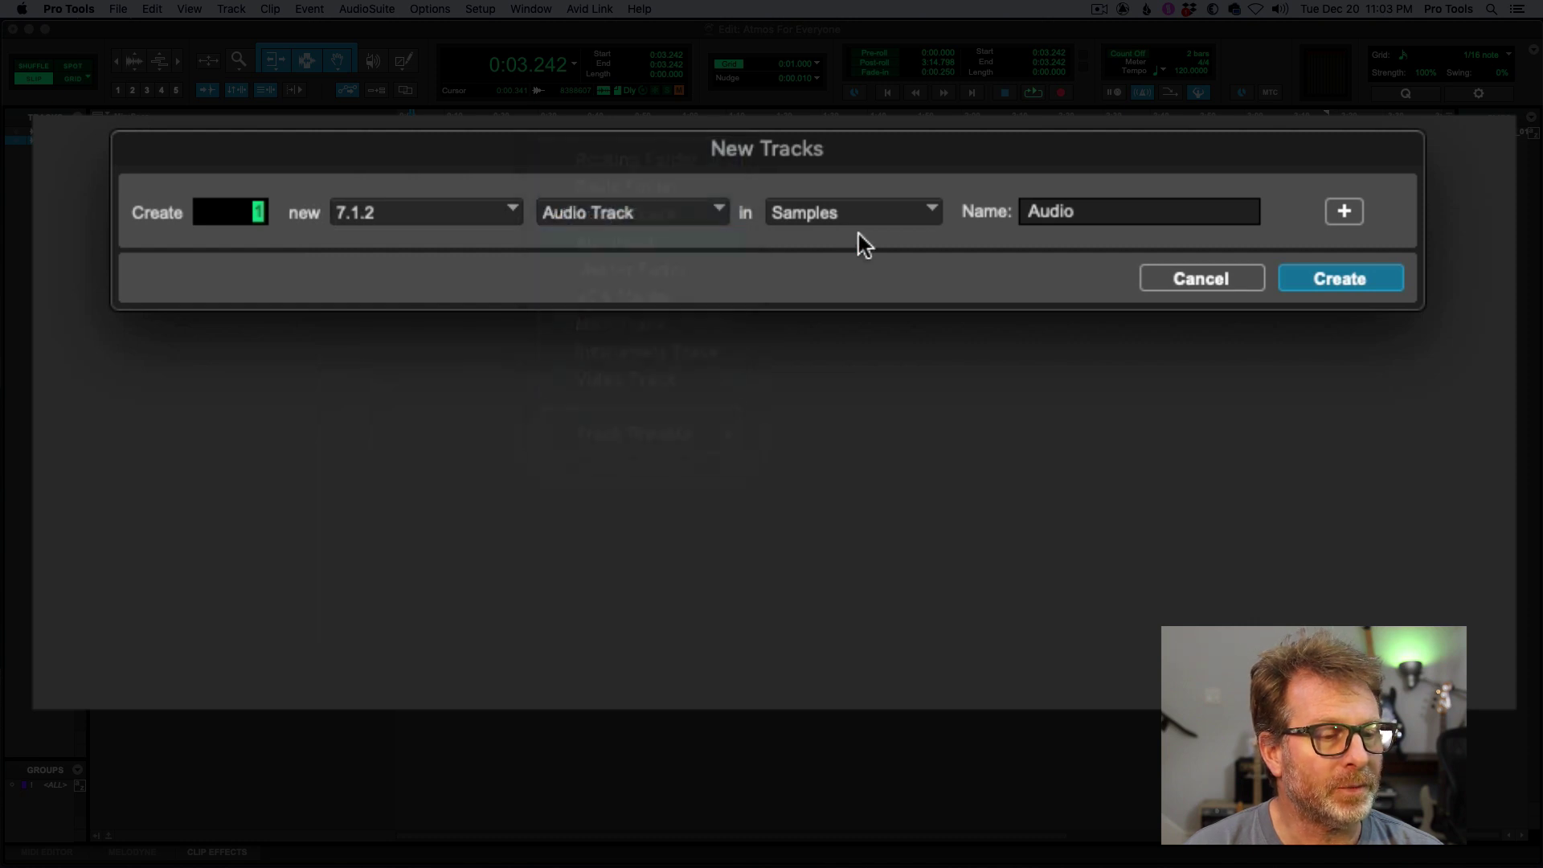
{"action": "left_click", "coordinate": [1102, 207]}
{"action": "double_click", "coordinate": [1106, 211]}
{"action": "type", "text": "BEd"}
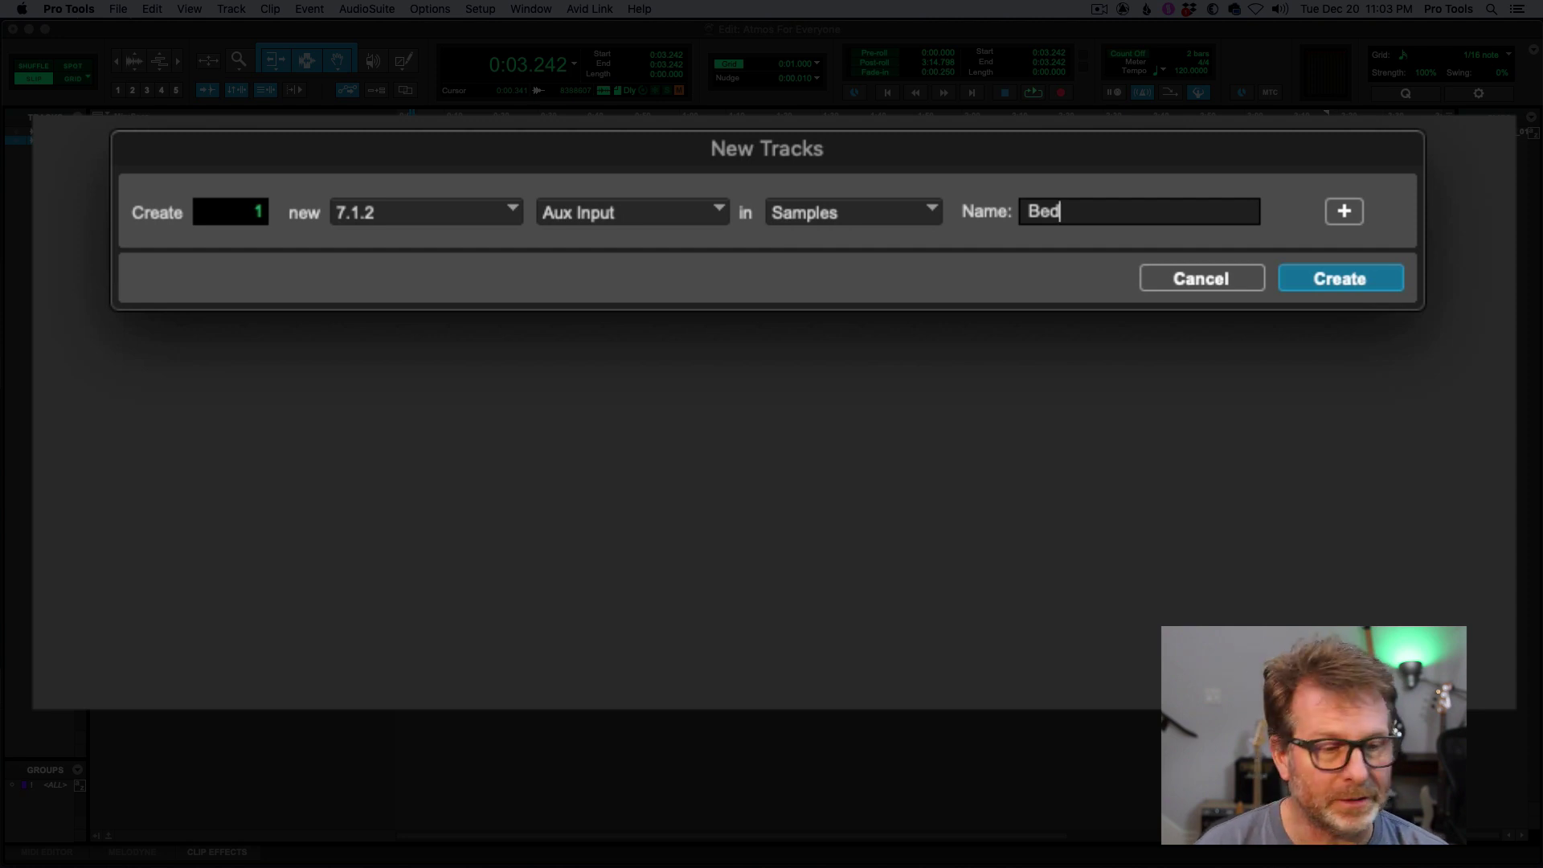
{"action": "key", "text": "Return"}
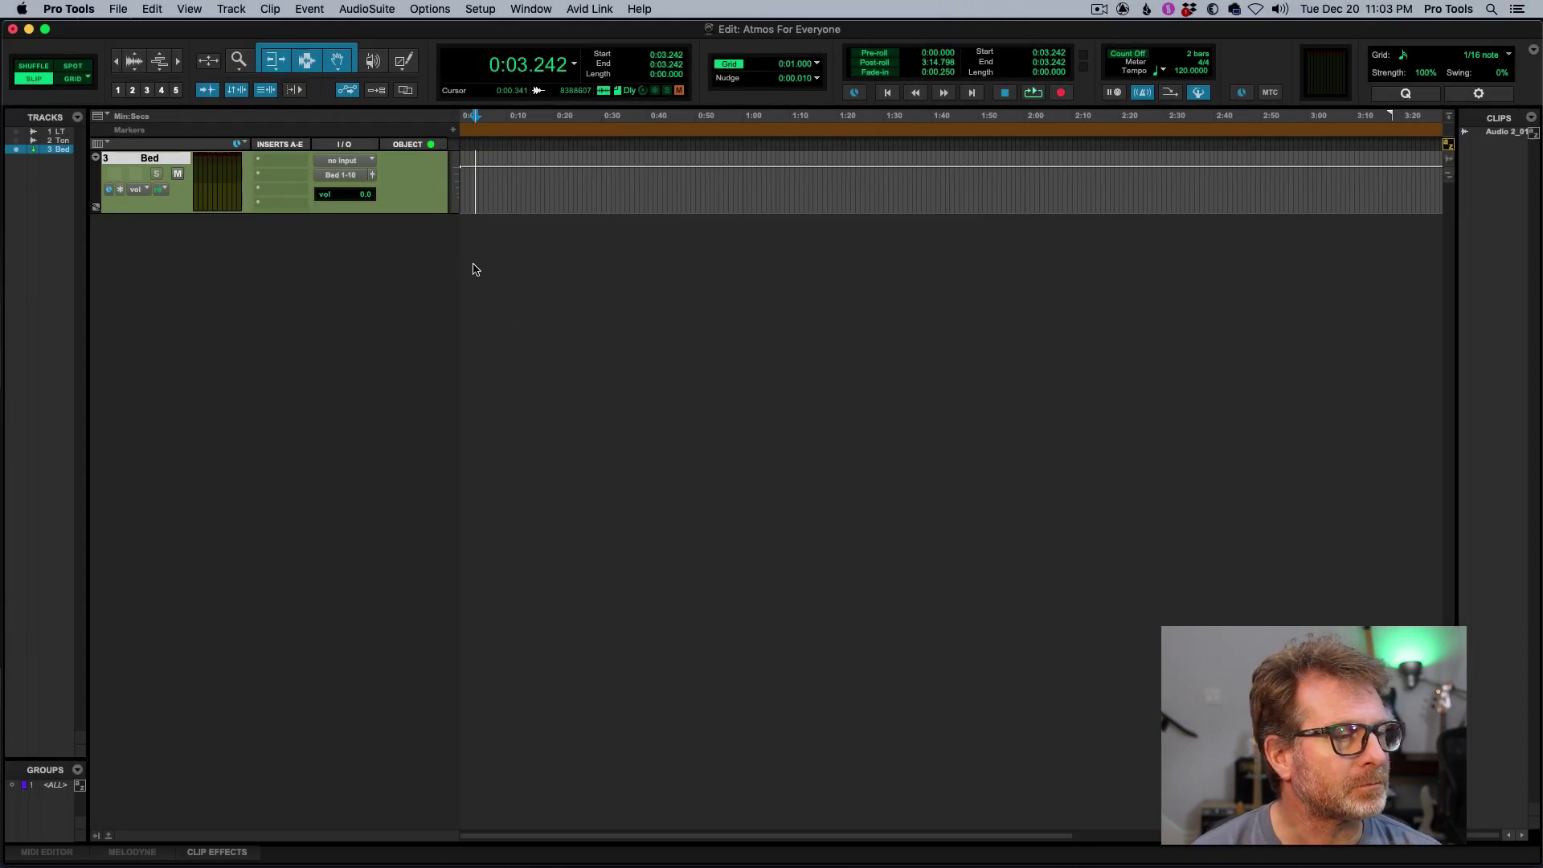
Step: Drag the Bed Aux Input track's bottom edge down to enlarge its height in the Edit window
{"action": "left_click_drag", "start_coordinate": [455, 212], "coordinate": [465, 323]}
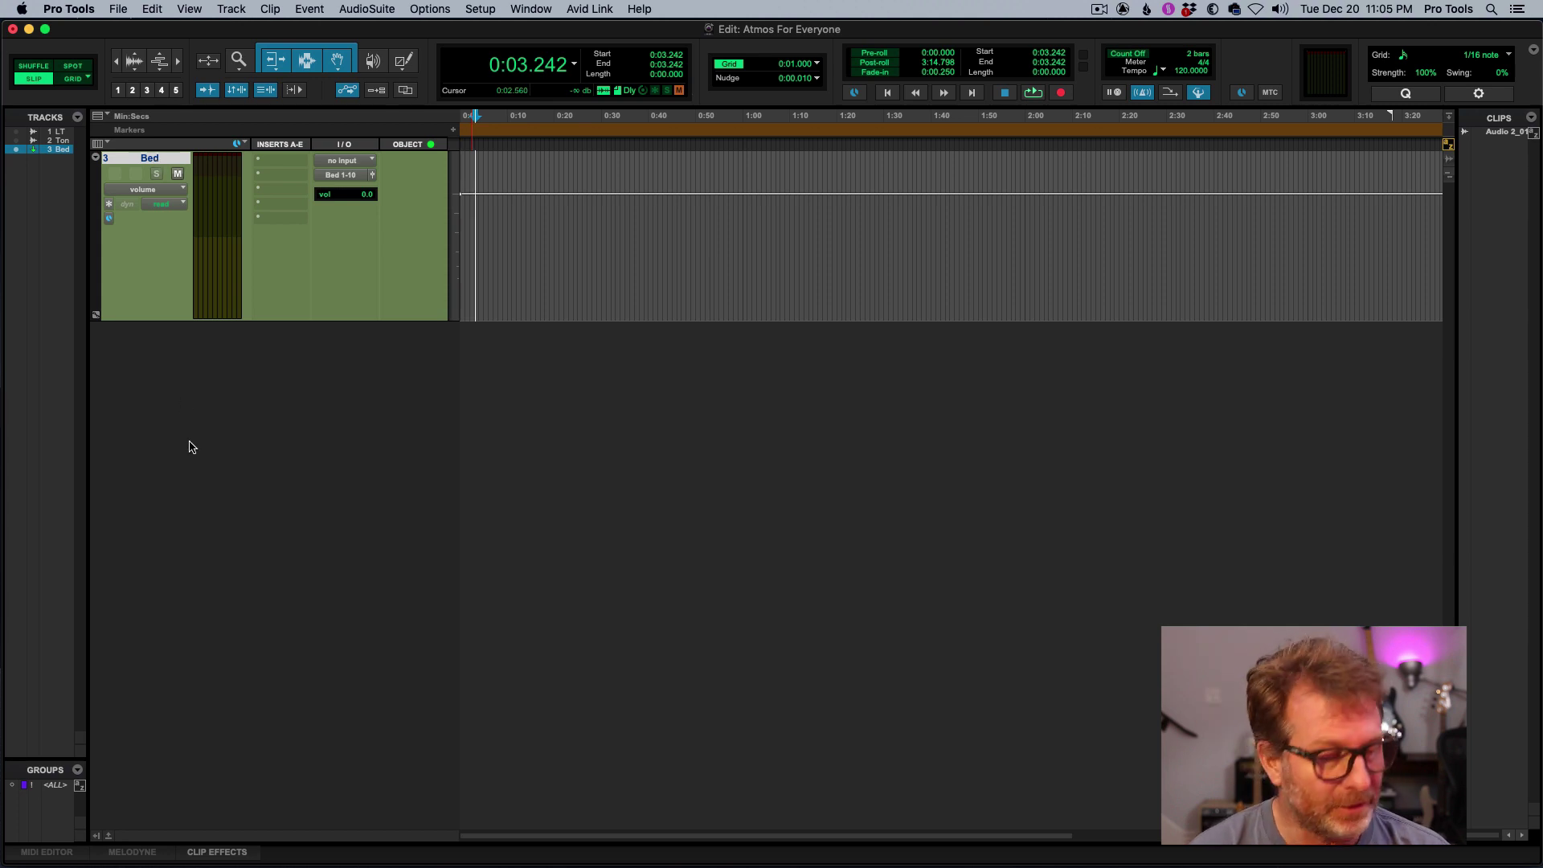
Step: Unhide the Tone track, move it below Bed, switch its output back to bus, and unmute it
{"action": "left_click", "coordinate": [17, 141]}
{"action": "left_click", "coordinate": [149, 158]}
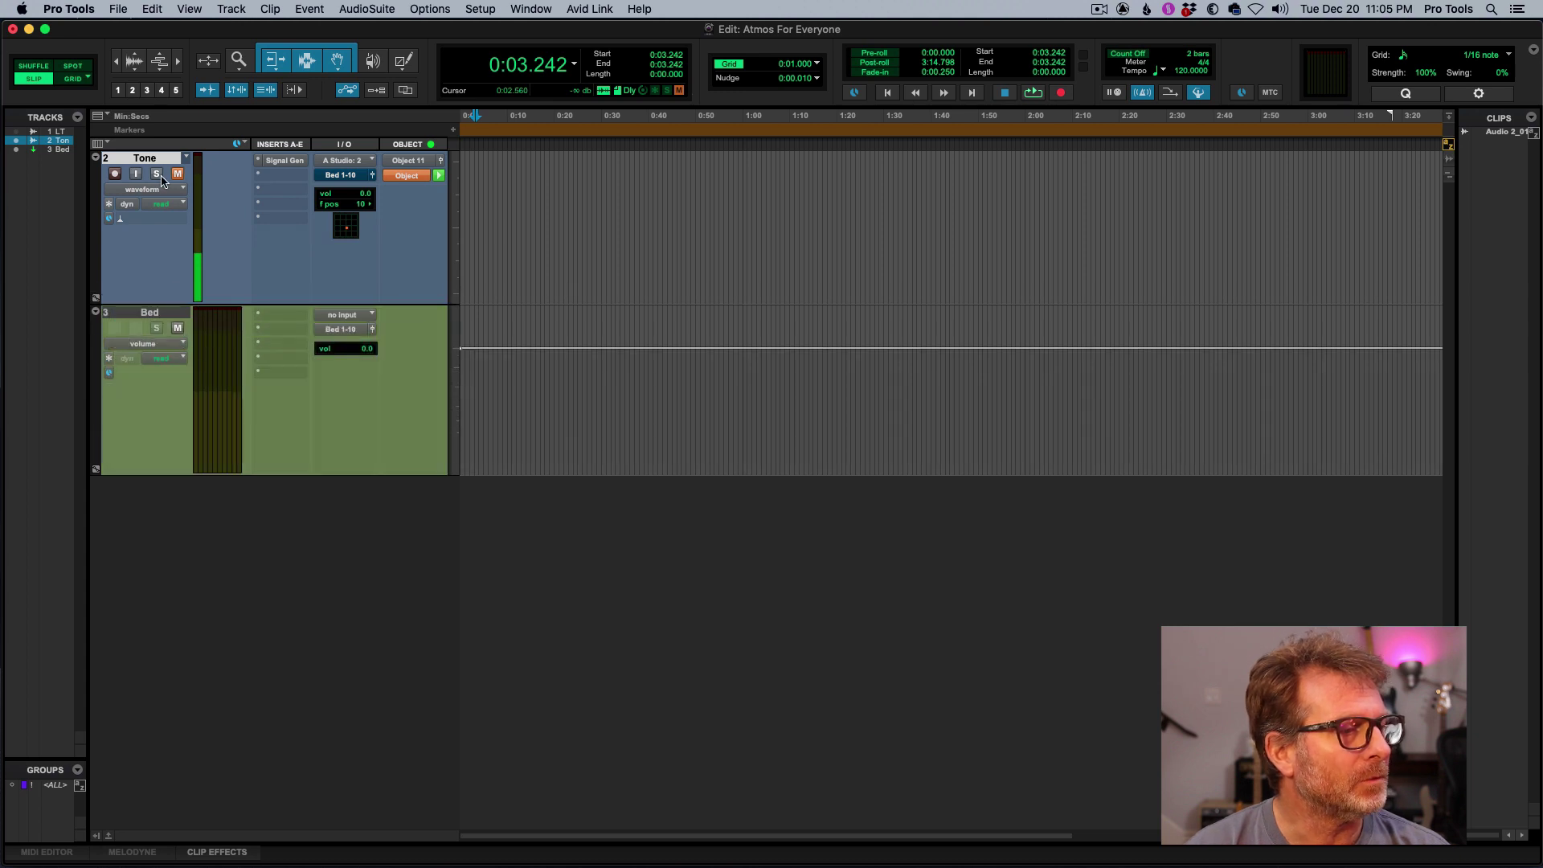
{"action": "left_click_drag", "start_coordinate": [157, 165], "coordinate": [156, 398]}
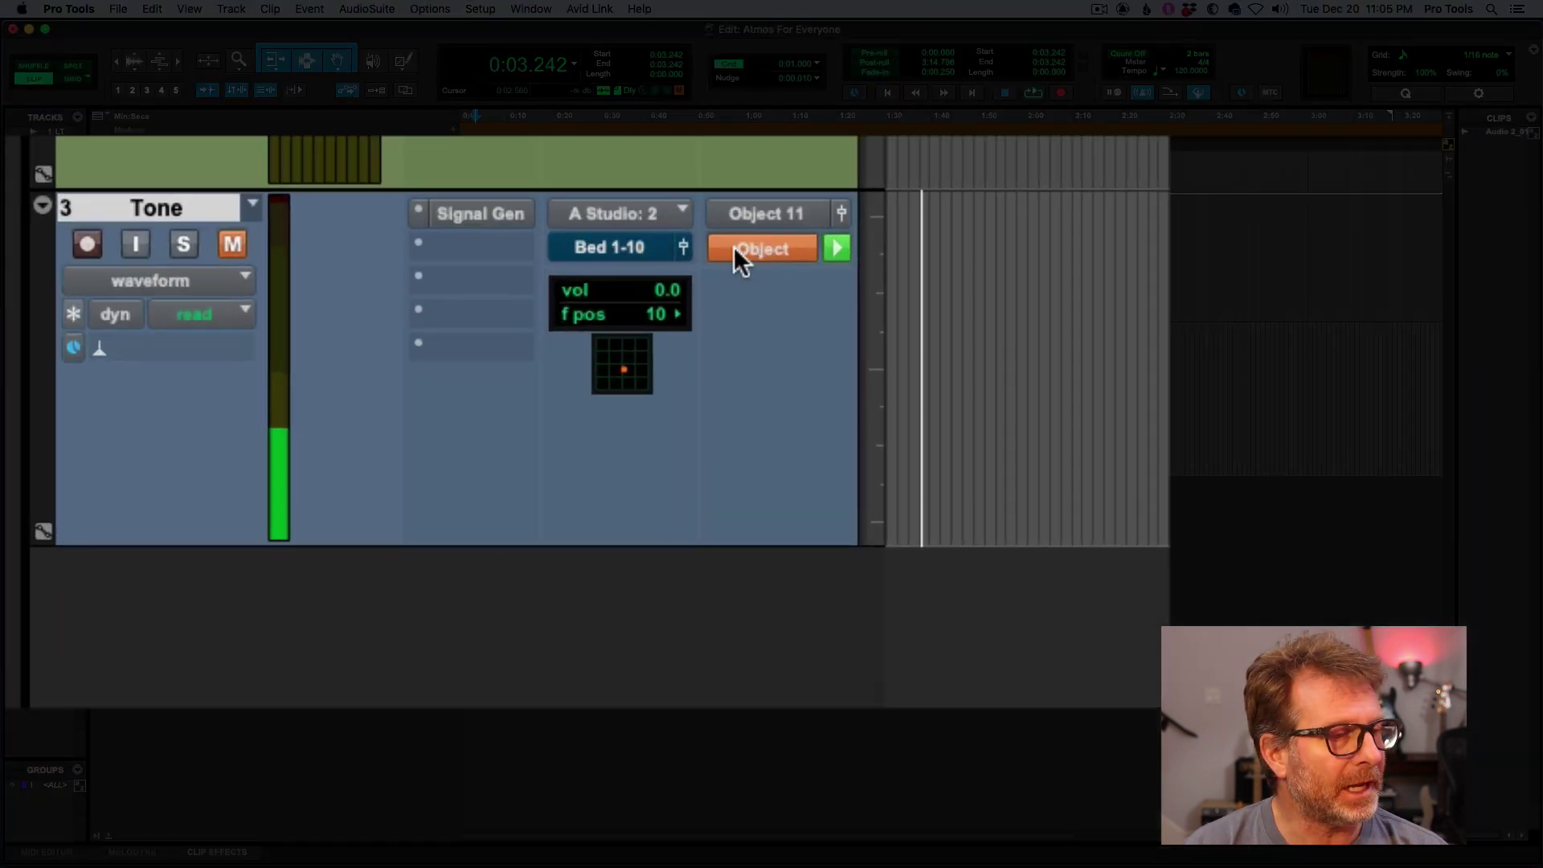
{"action": "left_click", "coordinate": [689, 266]}
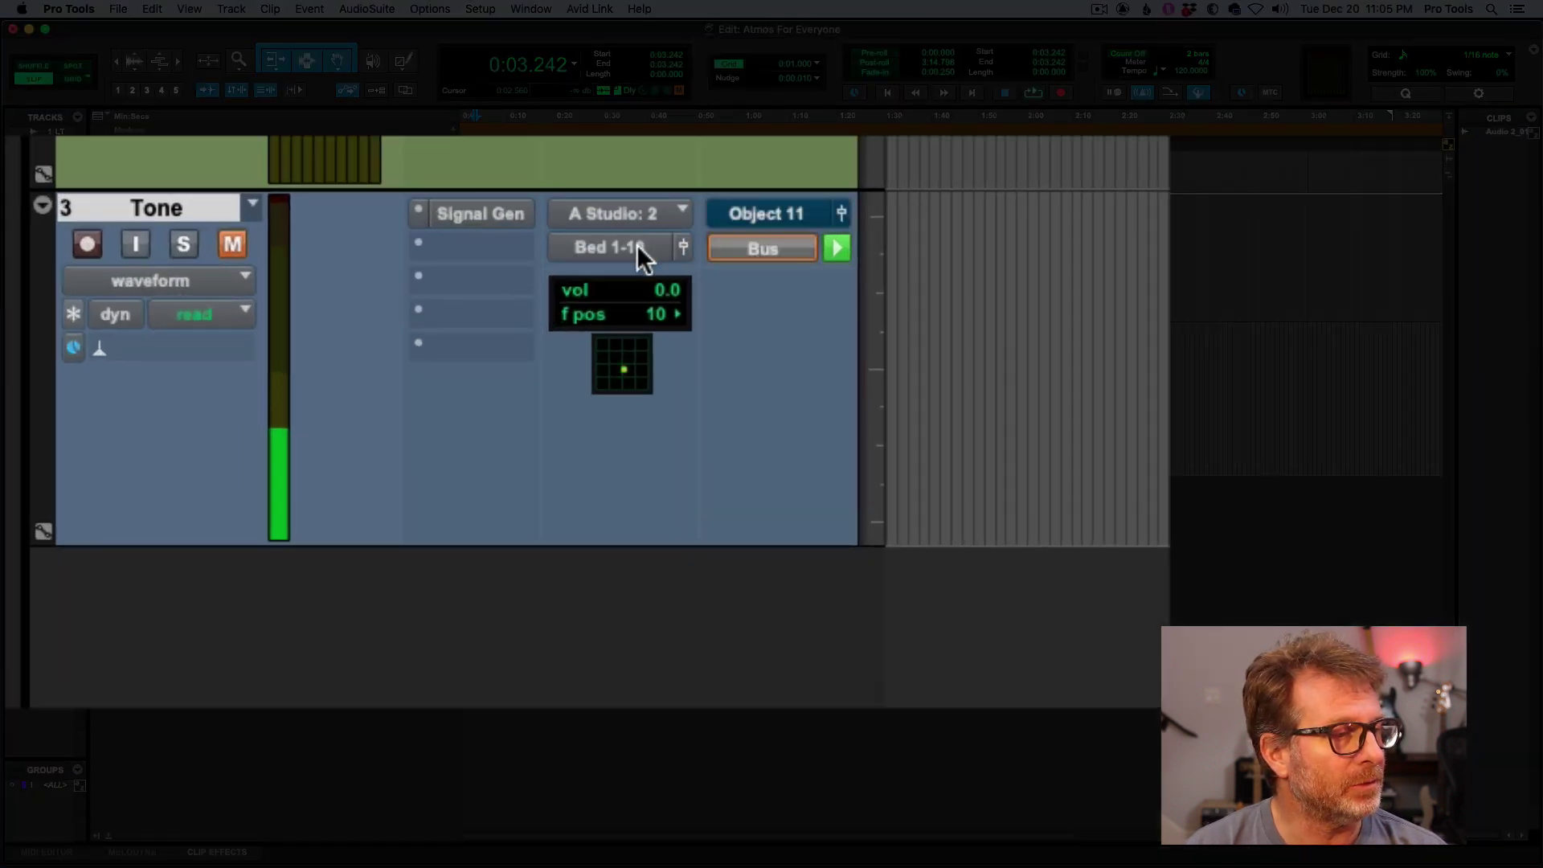
{"action": "left_click", "coordinate": [231, 244]}
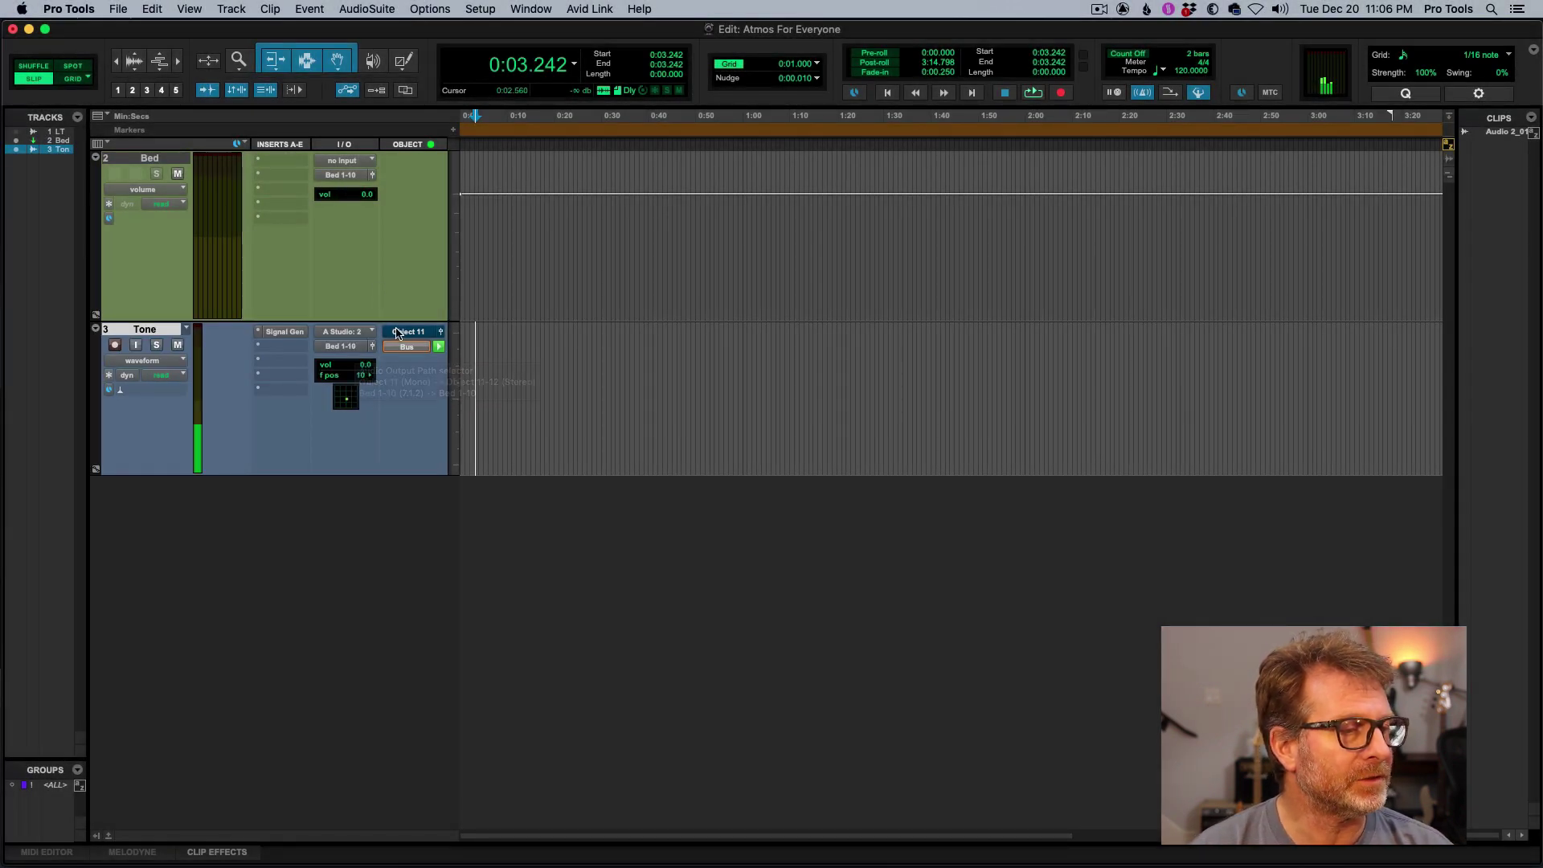
Step: Open the I/O Setup window, leaving the Bed track's input unchanged
{"action": "left_click", "coordinate": [345, 161]}
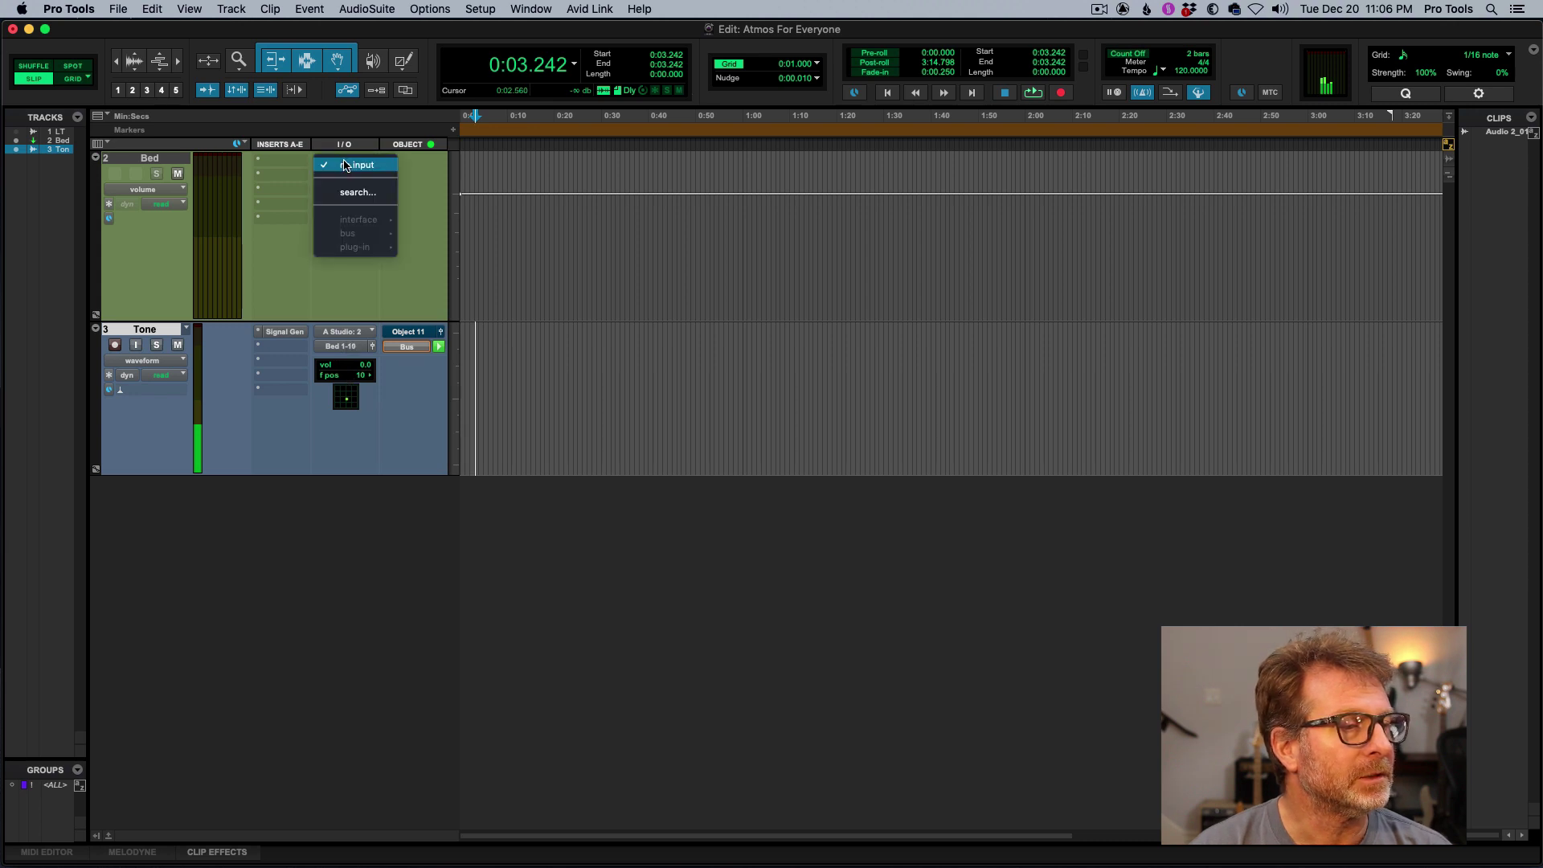
{"action": "left_click", "coordinate": [418, 268]}
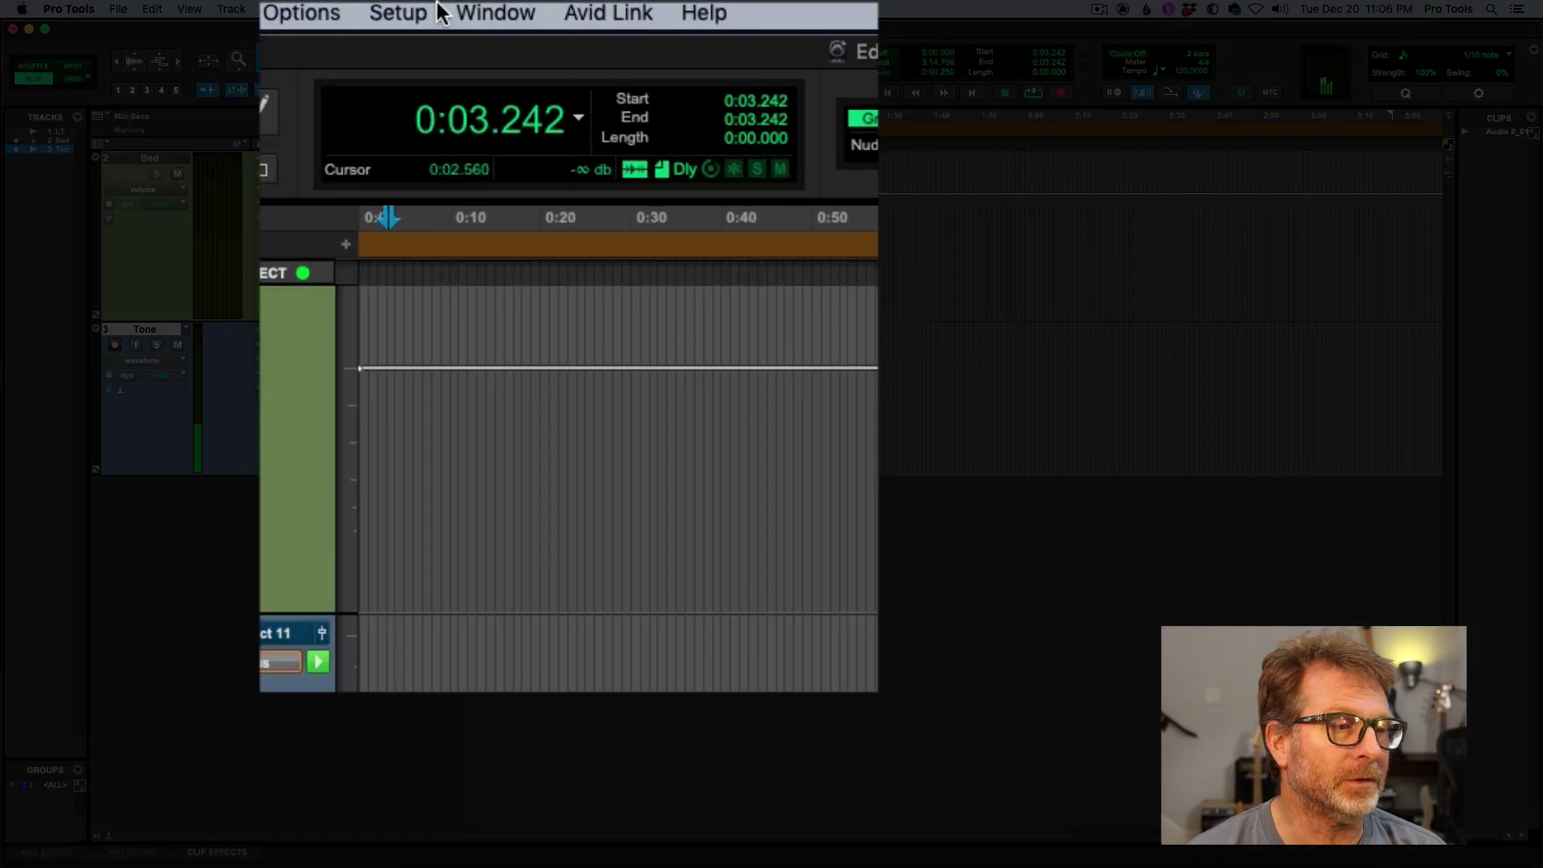
{"action": "left_click", "coordinate": [484, 9]}
{"action": "left_click", "coordinate": [408, 188]}
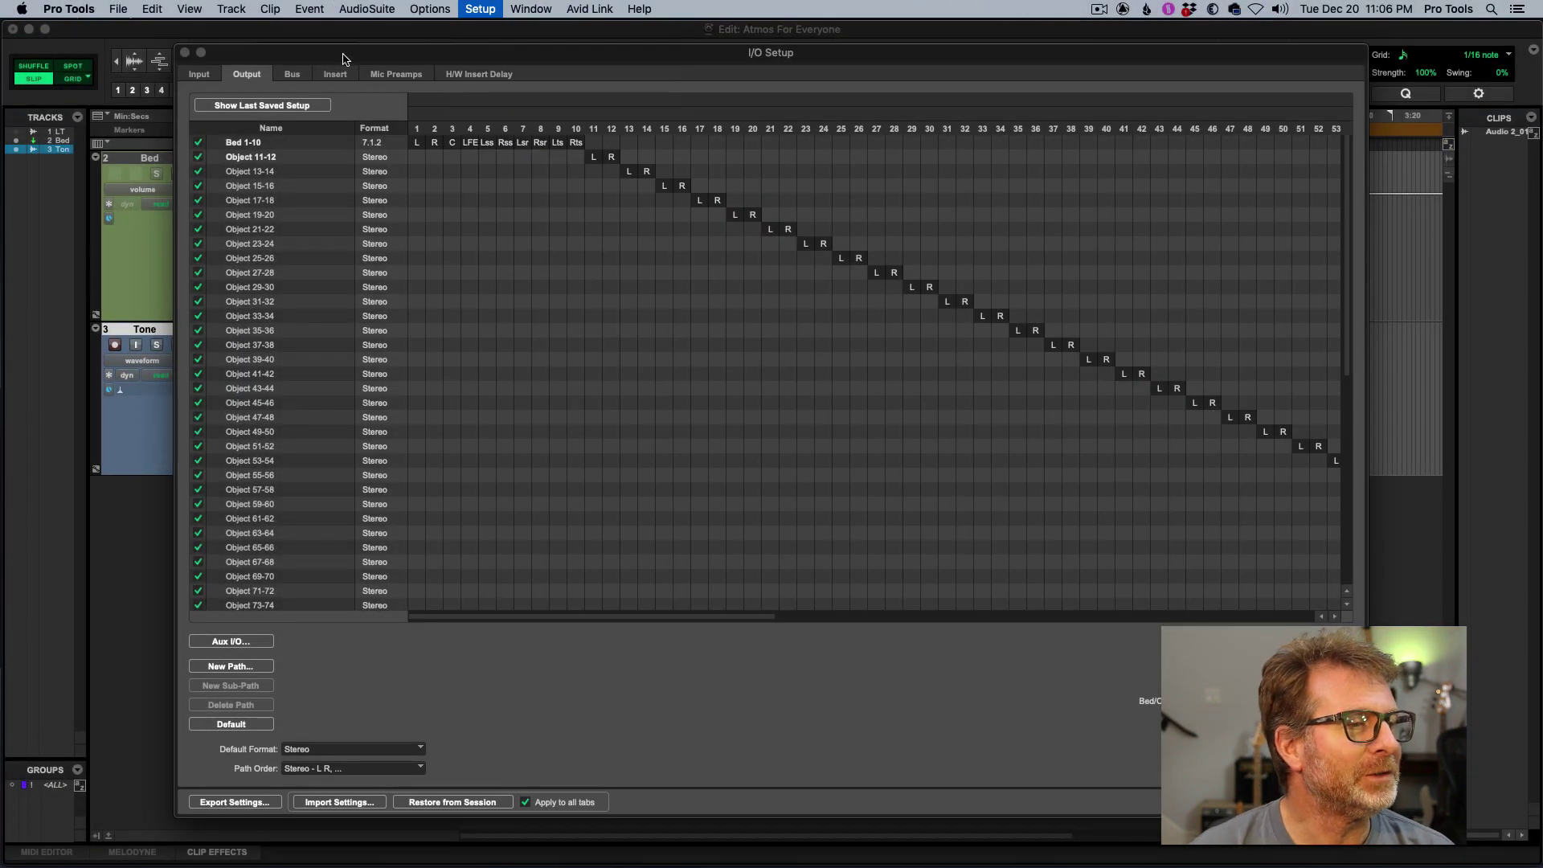
{"action": "left_click_drag", "start_coordinate": [343, 58], "coordinate": [312, 36]}
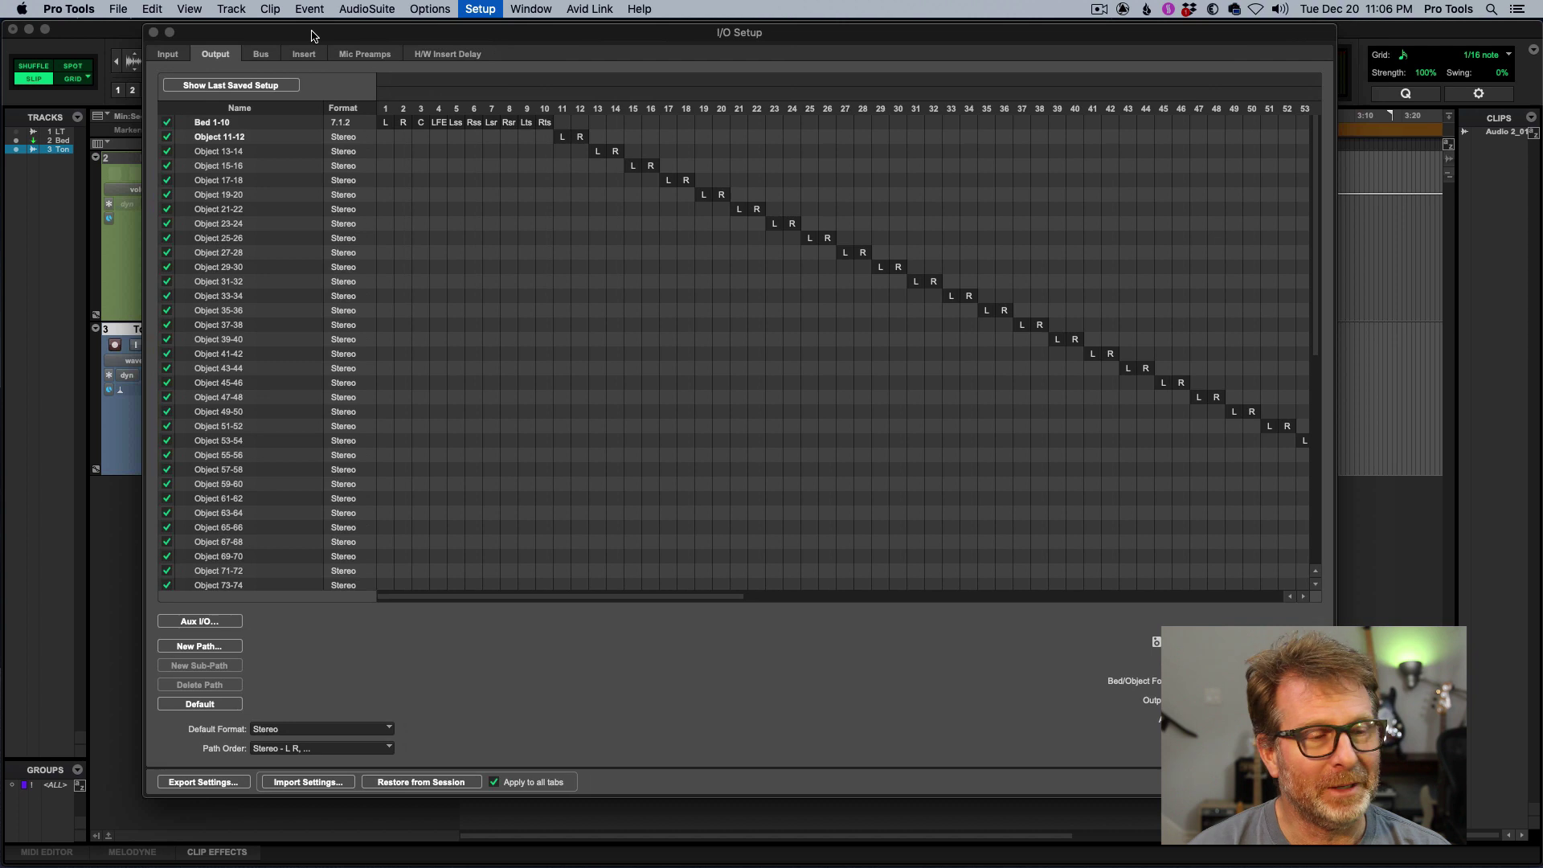
Step: On the Bus page, select LTC at the end of the list and begin a new path
{"action": "left_click", "coordinate": [262, 55]}
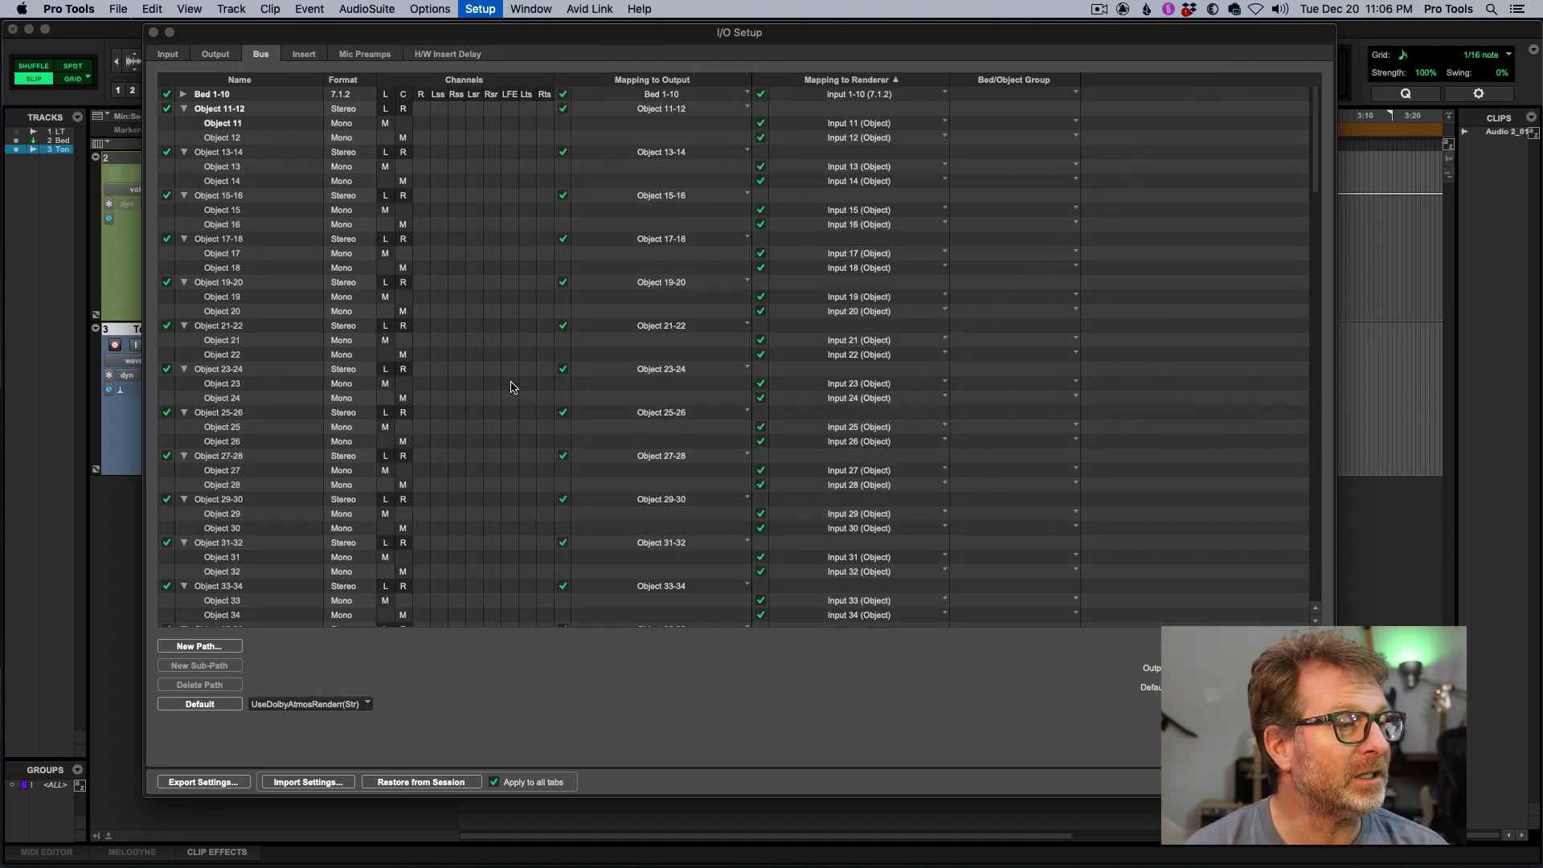
{"action": "scroll", "coordinate": [512, 388], "scroll_direction": "down", "scroll_amount": 20}
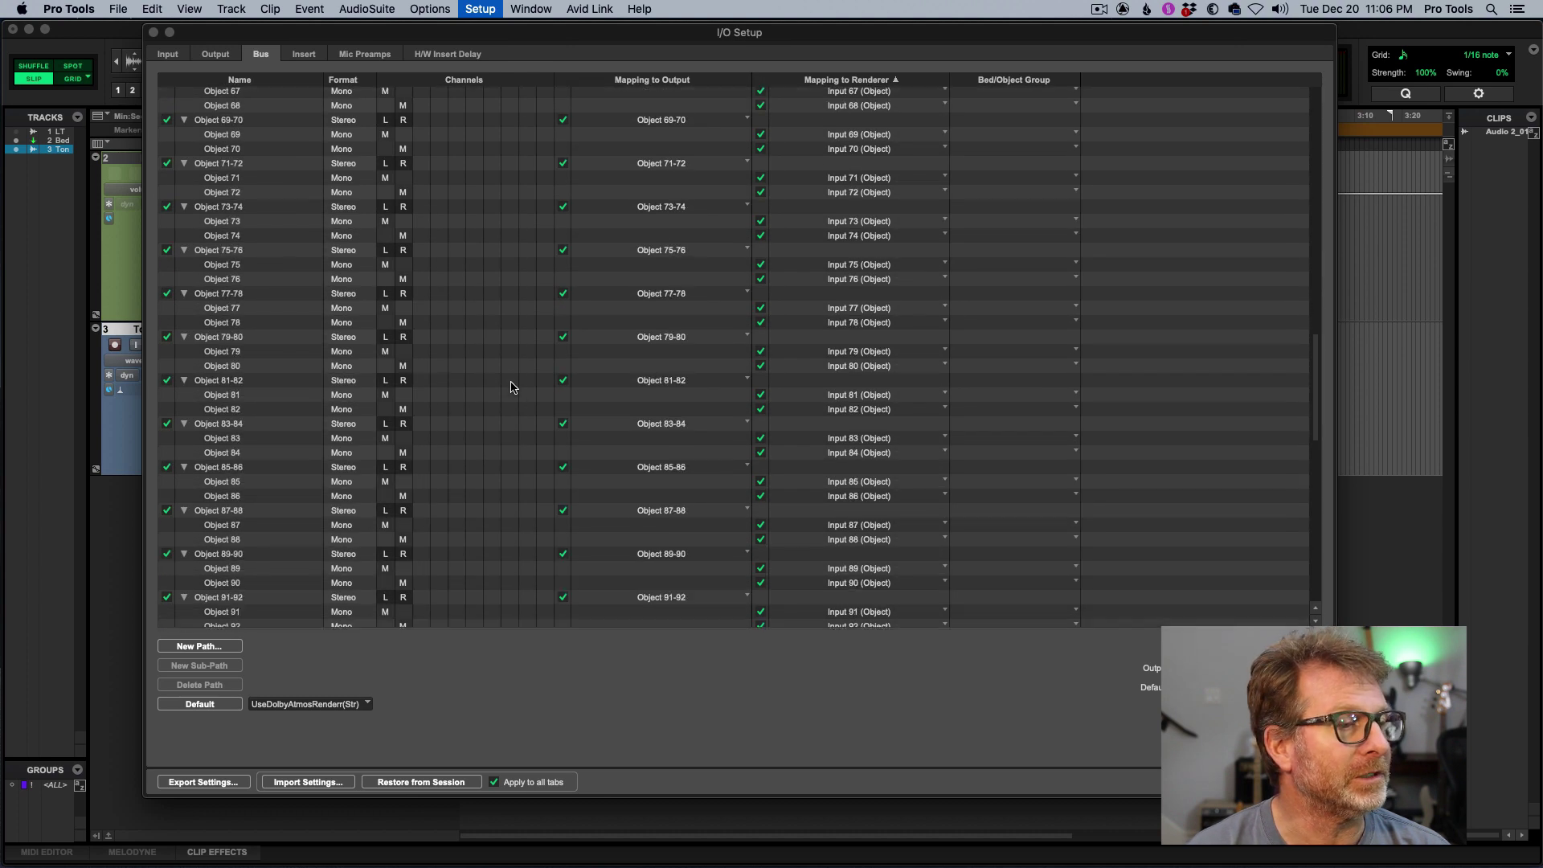
{"action": "scroll", "coordinate": [512, 388], "scroll_direction": "down", "scroll_amount": 18}
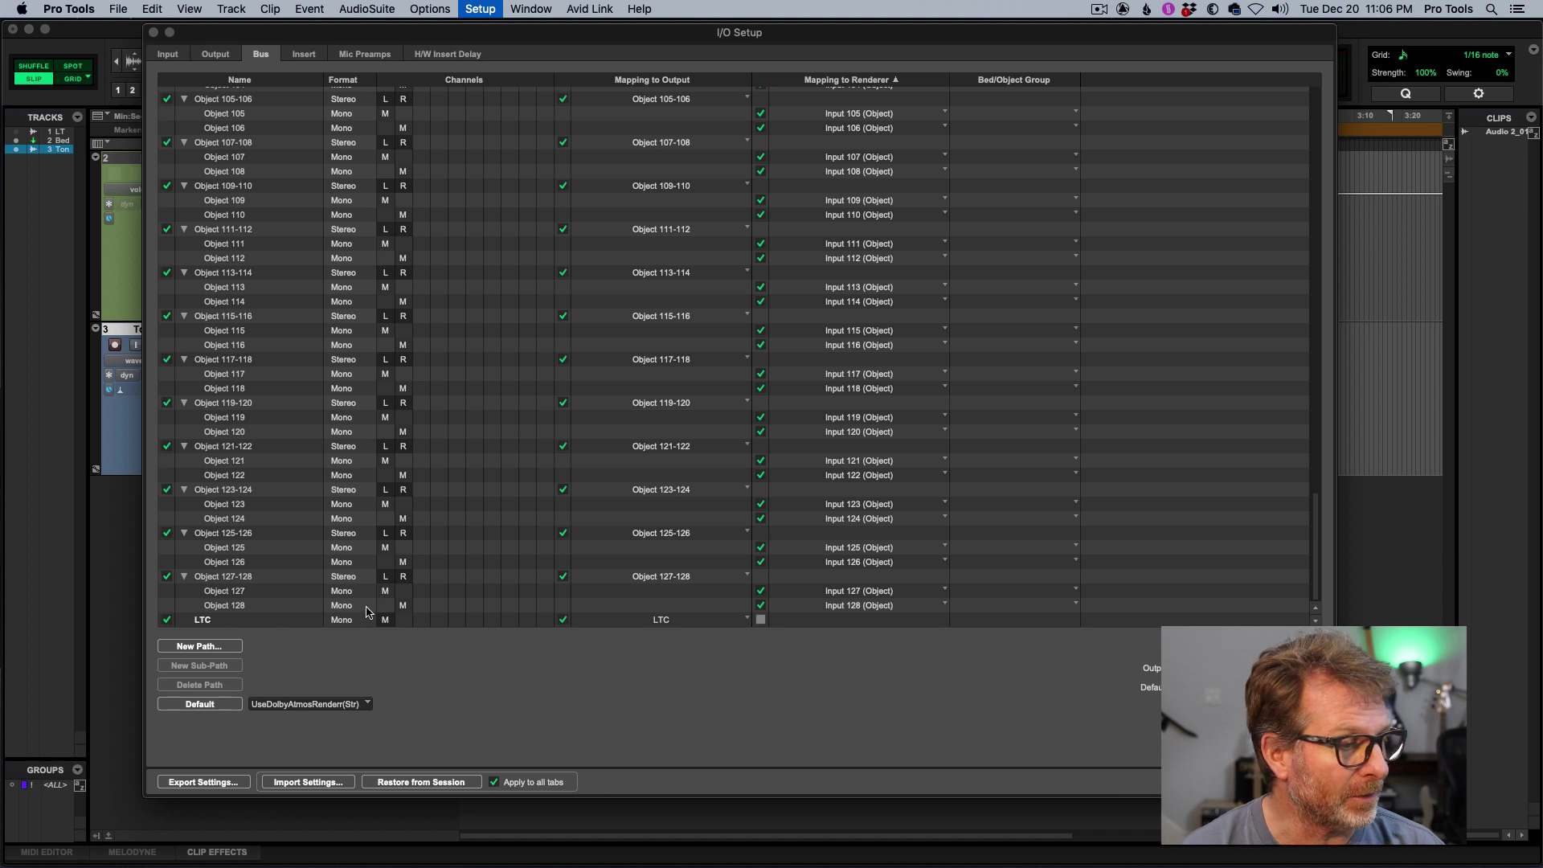
{"action": "left_click", "coordinate": [250, 620]}
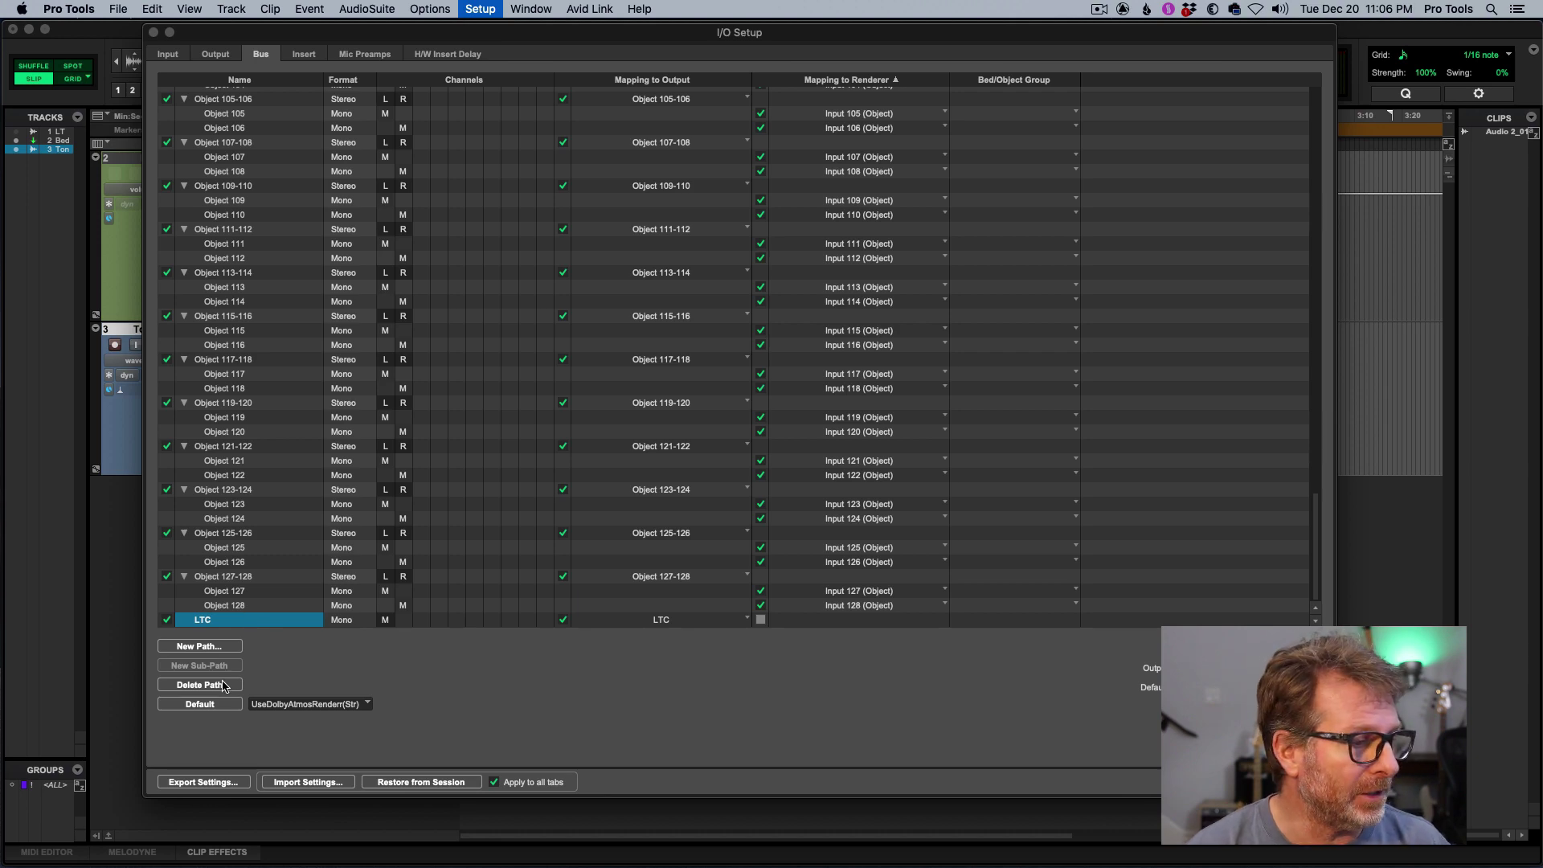
{"action": "left_click", "coordinate": [200, 648]}
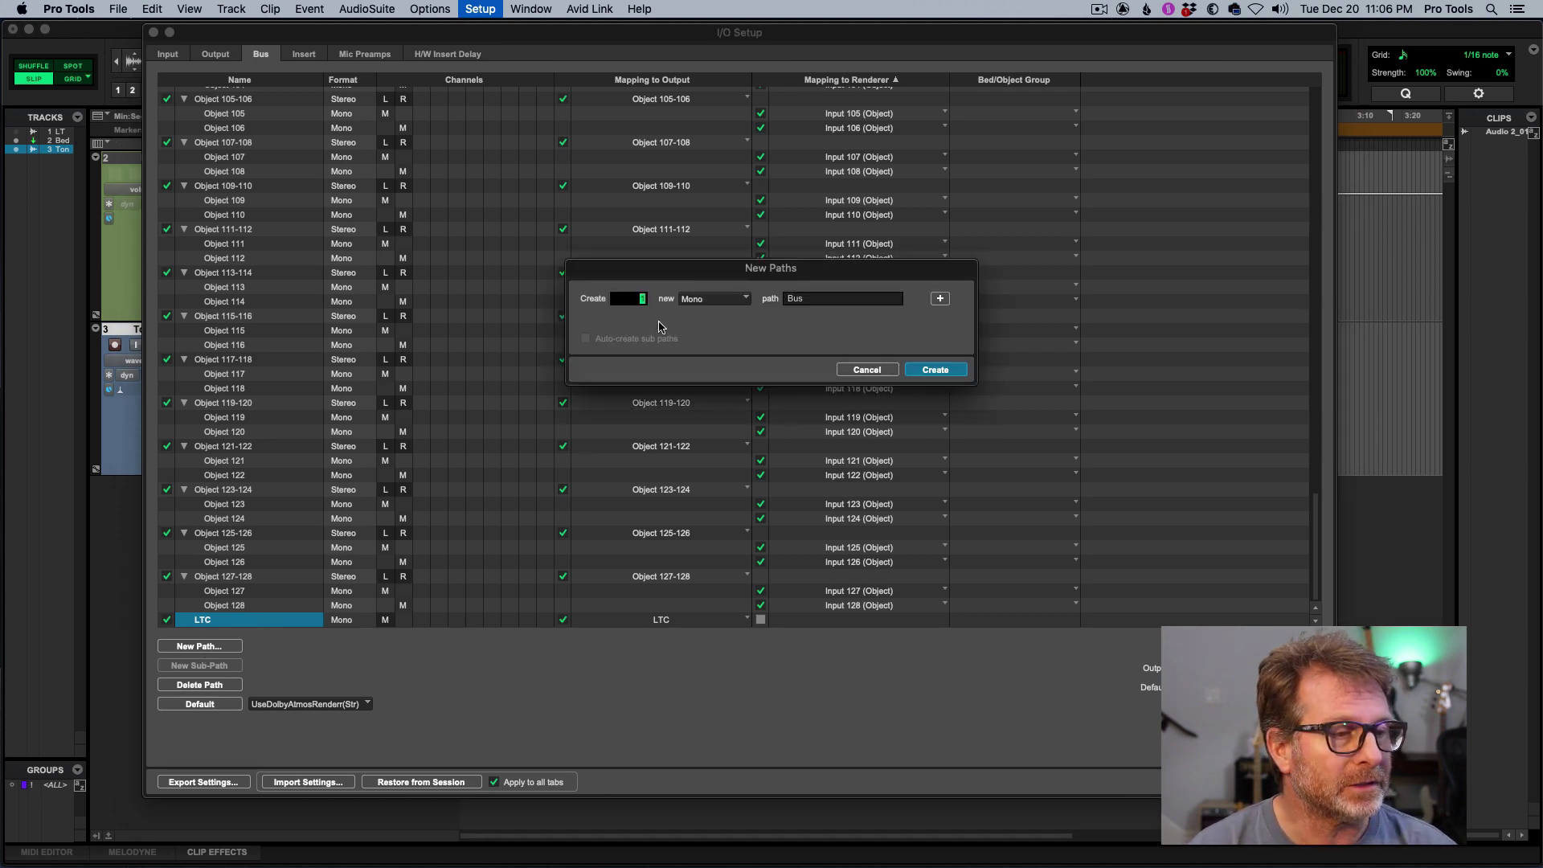
Step: Make the first new path 7.1.2 format, named '7.1.2 Bus'
{"action": "left_click", "coordinate": [741, 299]}
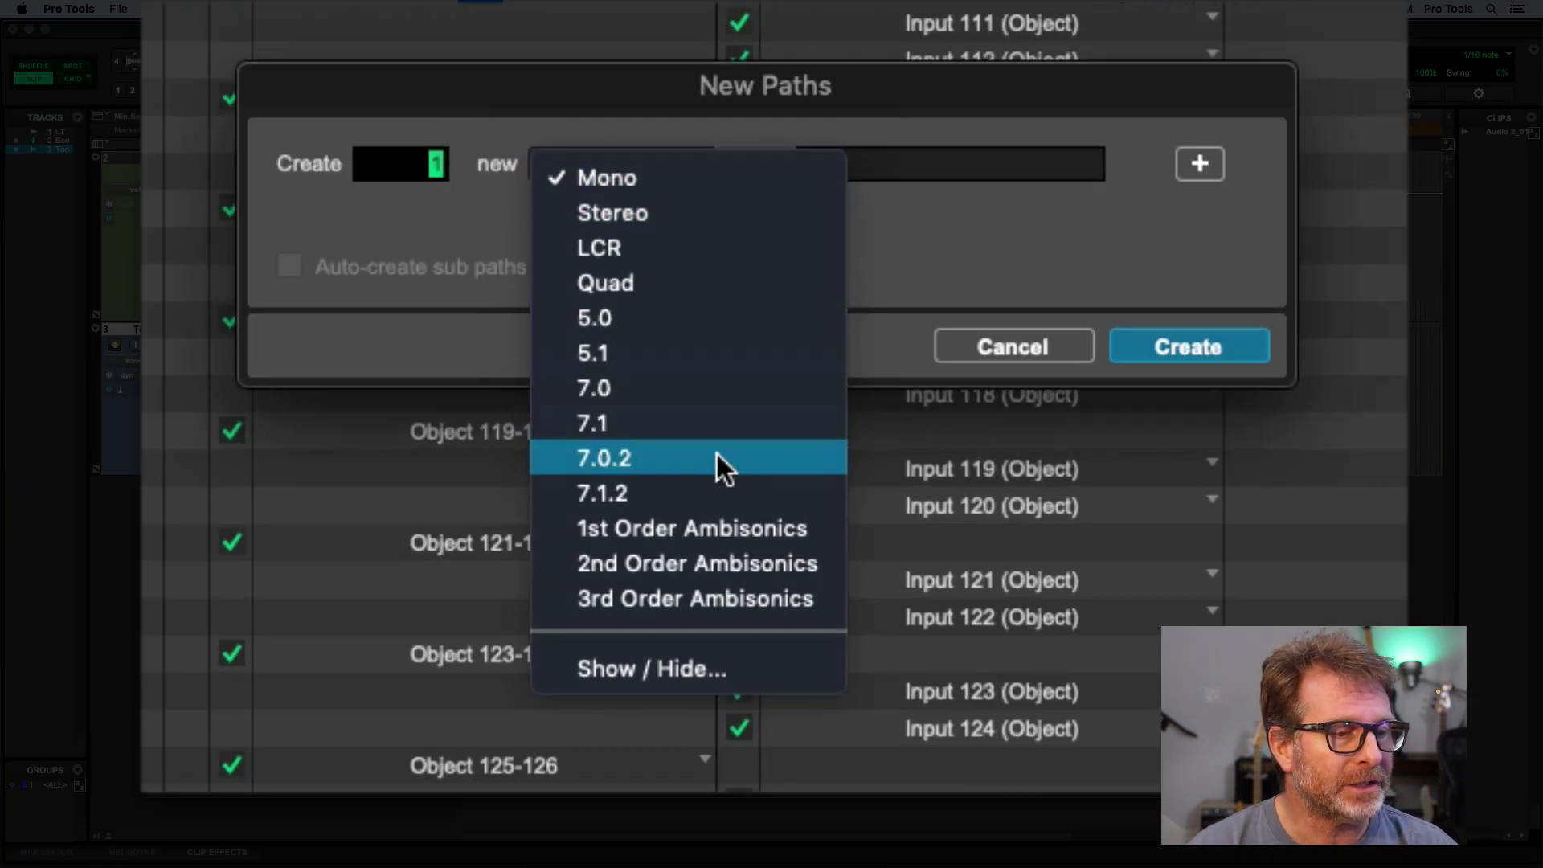
{"action": "left_click", "coordinate": [719, 494]}
{"action": "left_click", "coordinate": [808, 164]}
{"action": "type", "text": "7.1.2 Bus"}
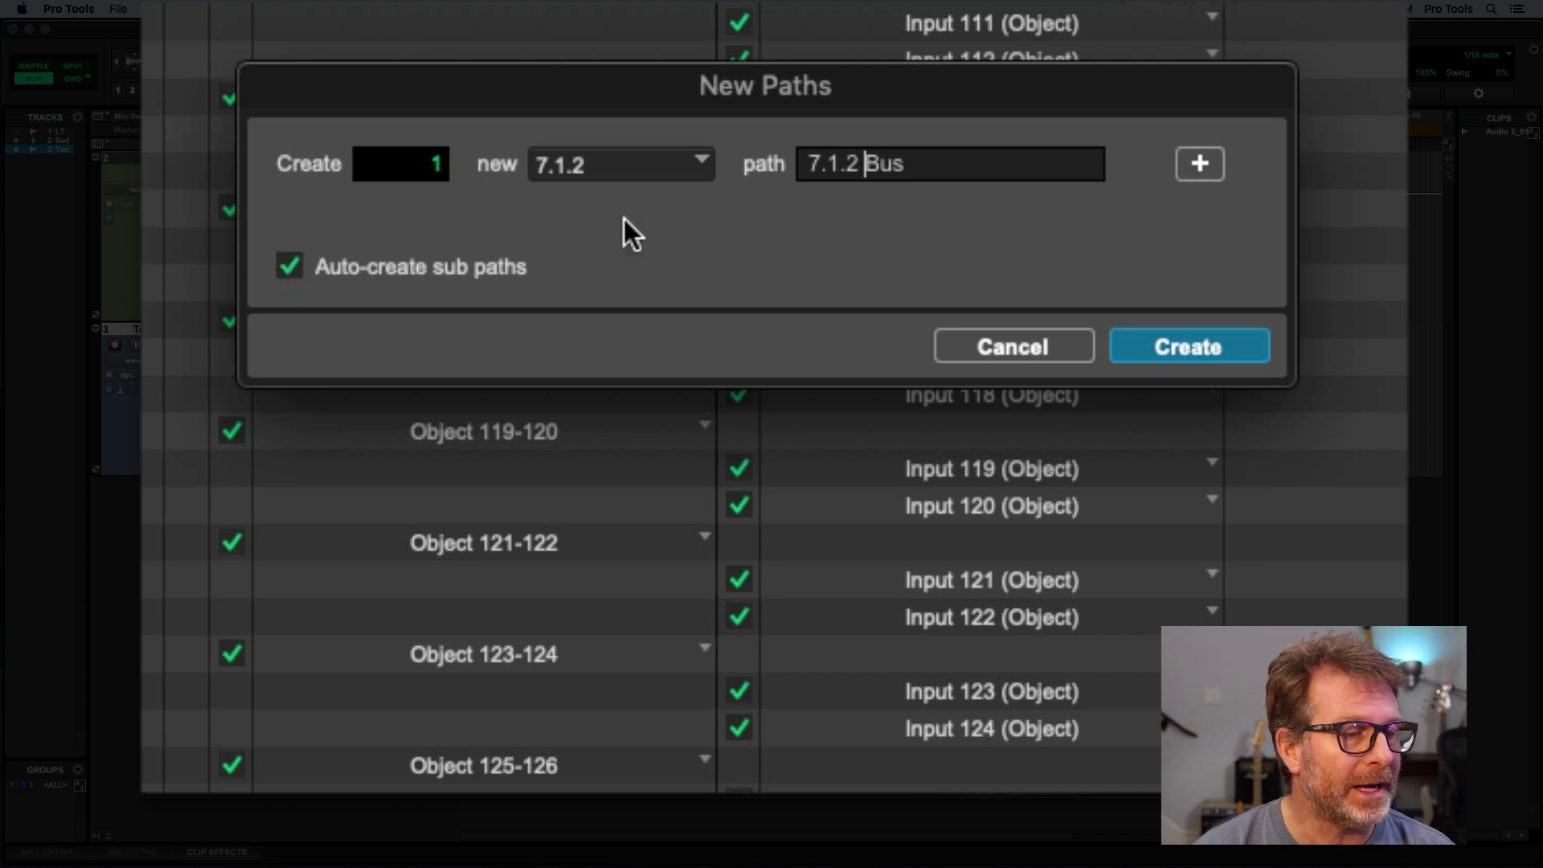
Step: Add four stereo bus paths, create all the paths, and close I/O Setup
{"action": "left_click", "coordinate": [1202, 164]}
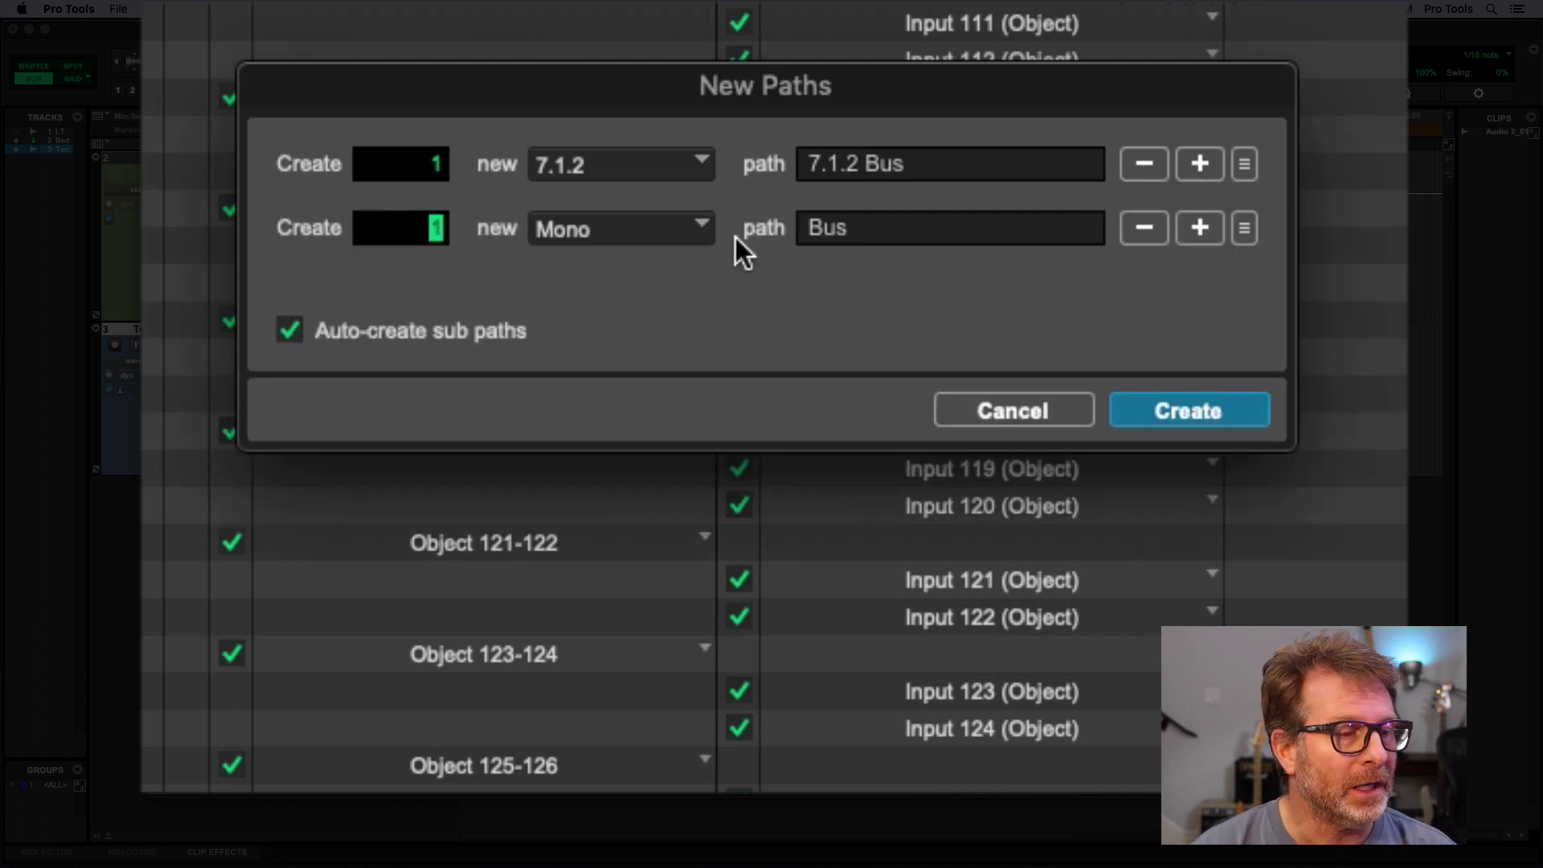
{"action": "left_click", "coordinate": [619, 238]}
{"action": "left_click", "coordinate": [623, 275]}
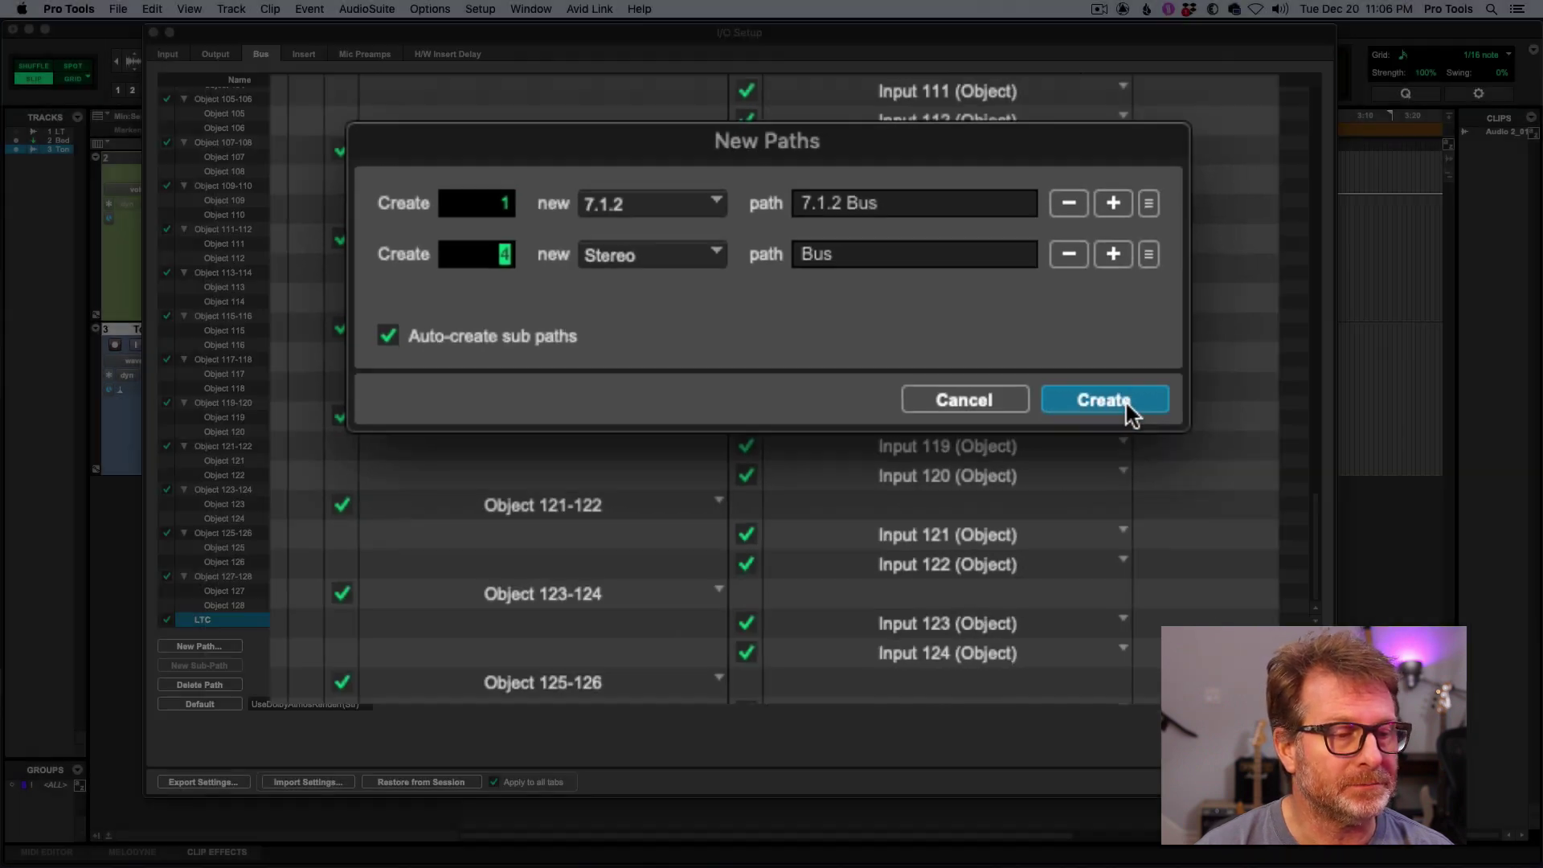
{"action": "left_click", "coordinate": [1217, 414]}
{"action": "scroll", "coordinate": [565, 543], "scroll_direction": "down", "scroll_amount": 2}
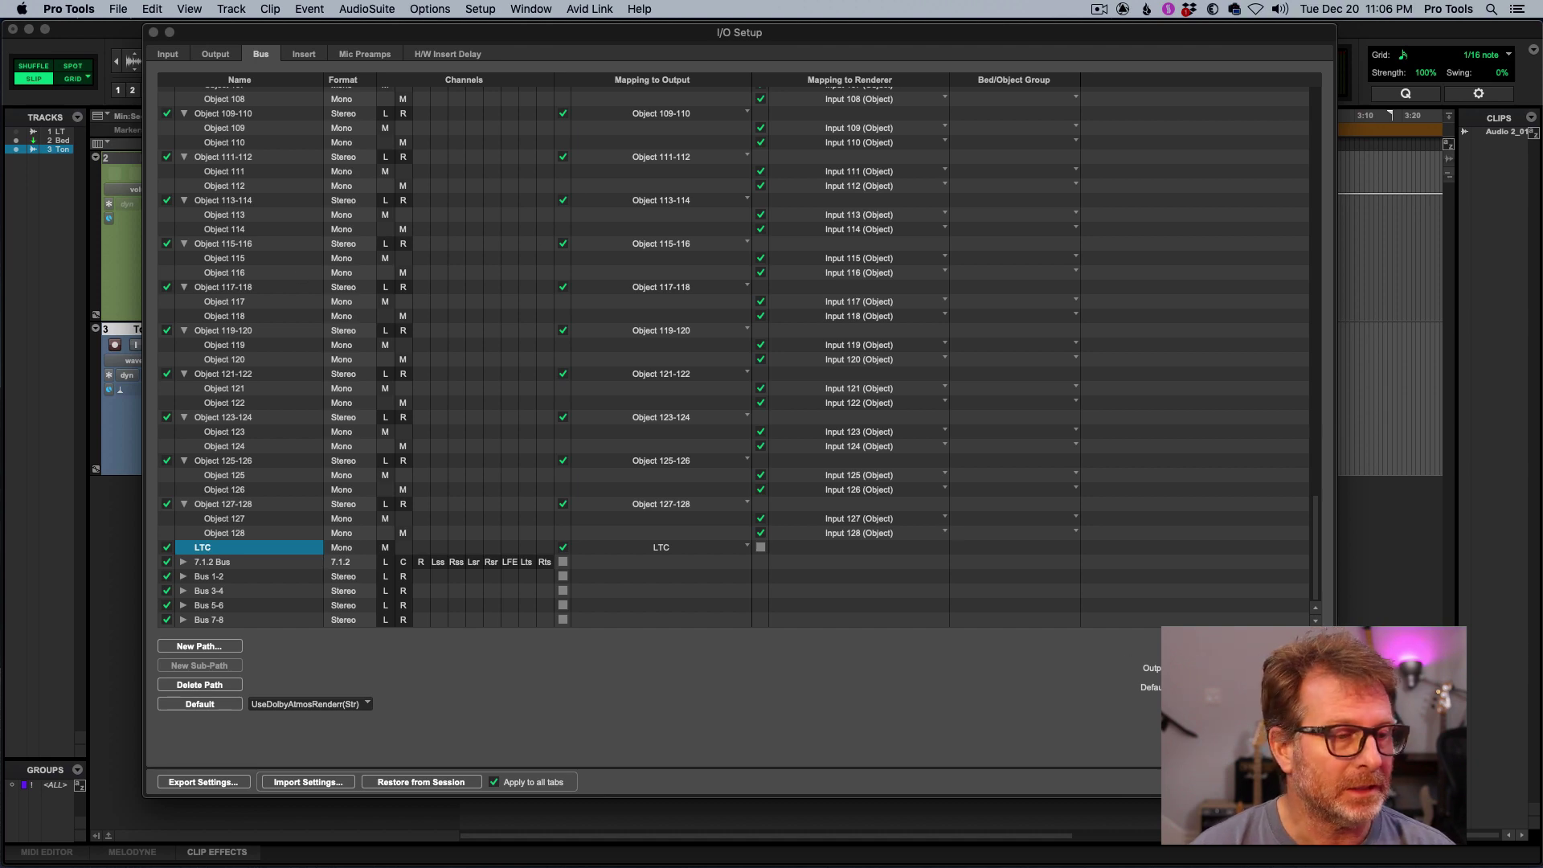
{"action": "key", "text": "Return"}
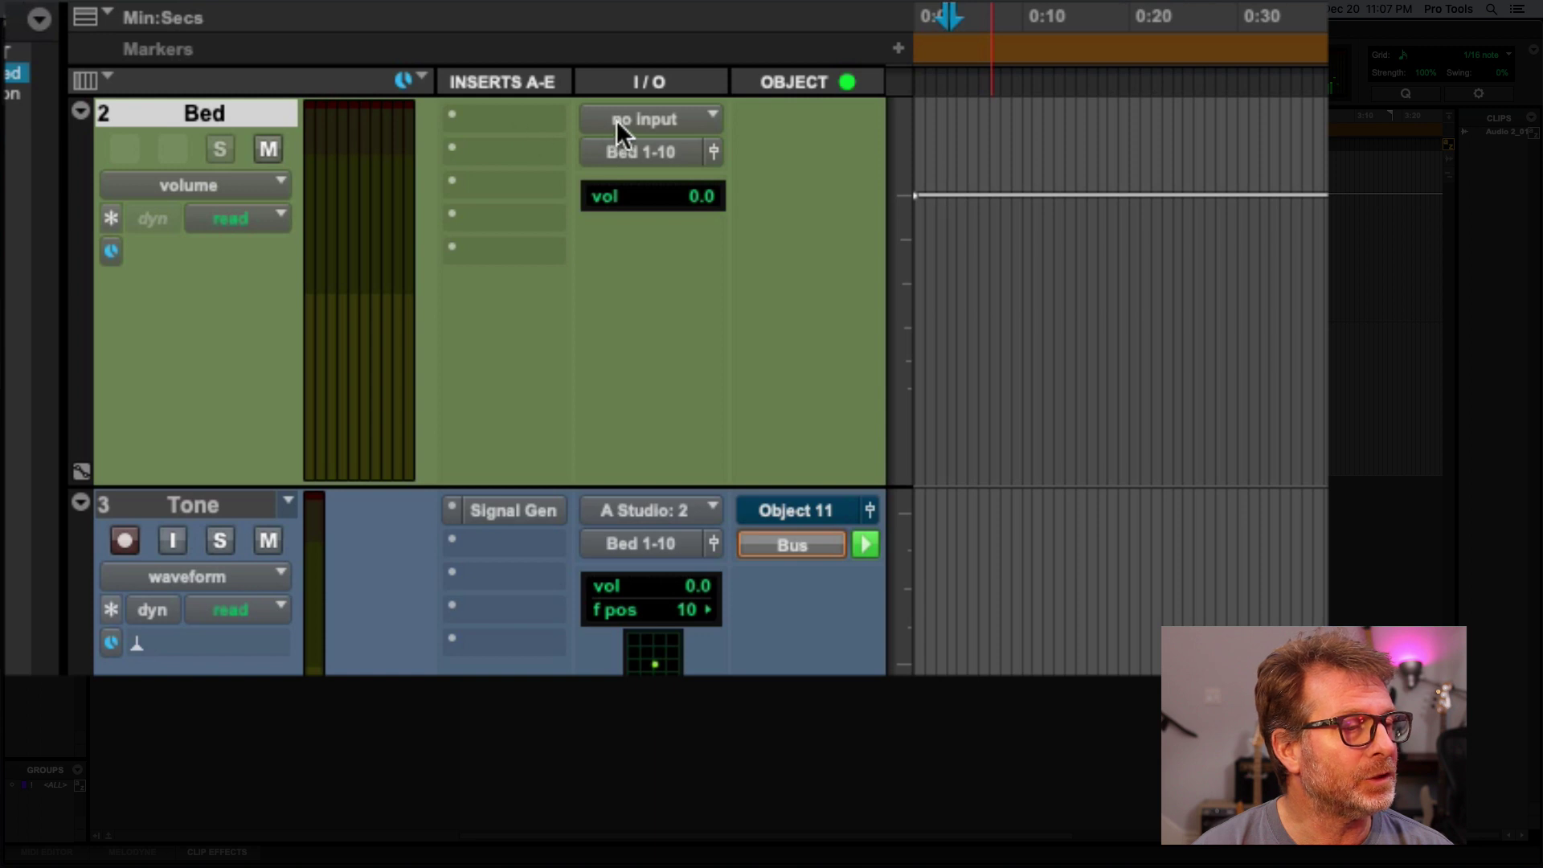
Step: Feed the Bed track's input from the 7.1.2 Bus
{"action": "left_click", "coordinate": [332, 160]}
{"action": "mouse_move", "coordinate": [346, 160]}
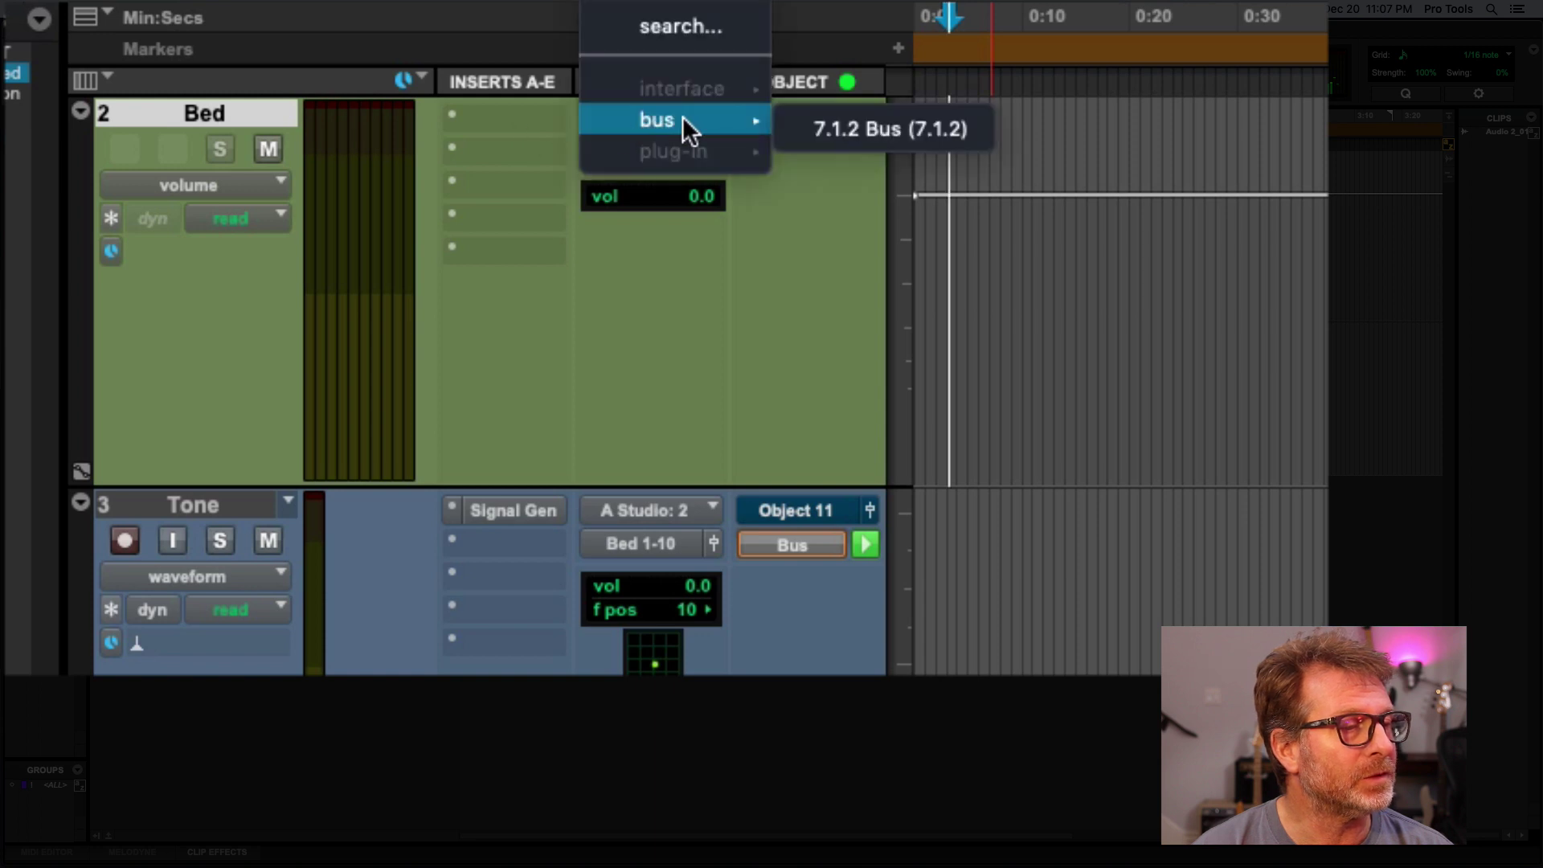
{"action": "left_click", "coordinate": [892, 129]}
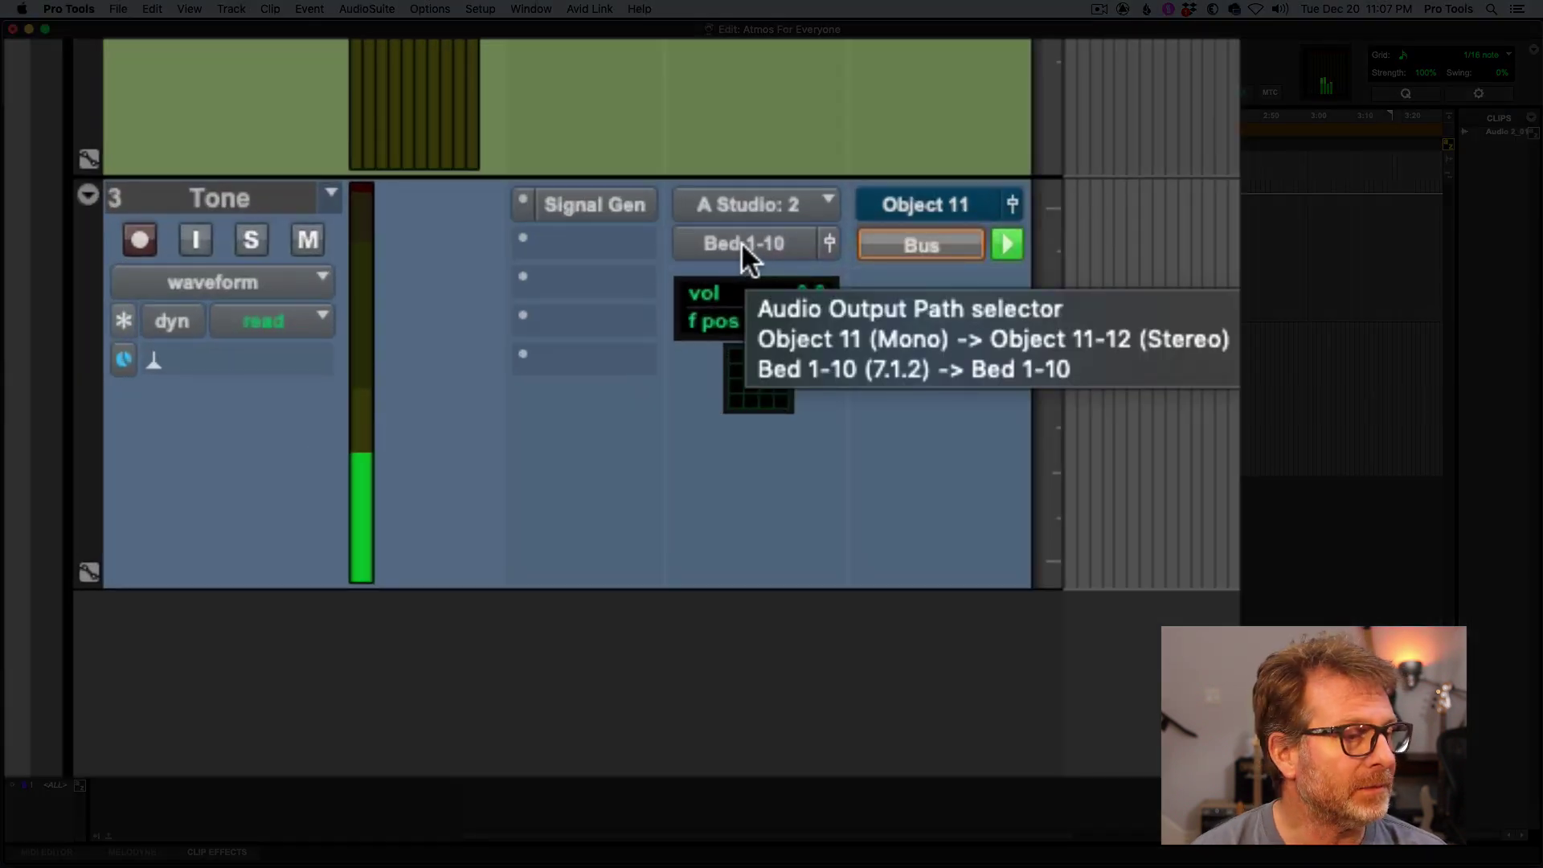
Step: Route the Tone track's output to the 7.1.2 Bus stereo sub-path and show its output panner
{"action": "left_click", "coordinate": [748, 244]}
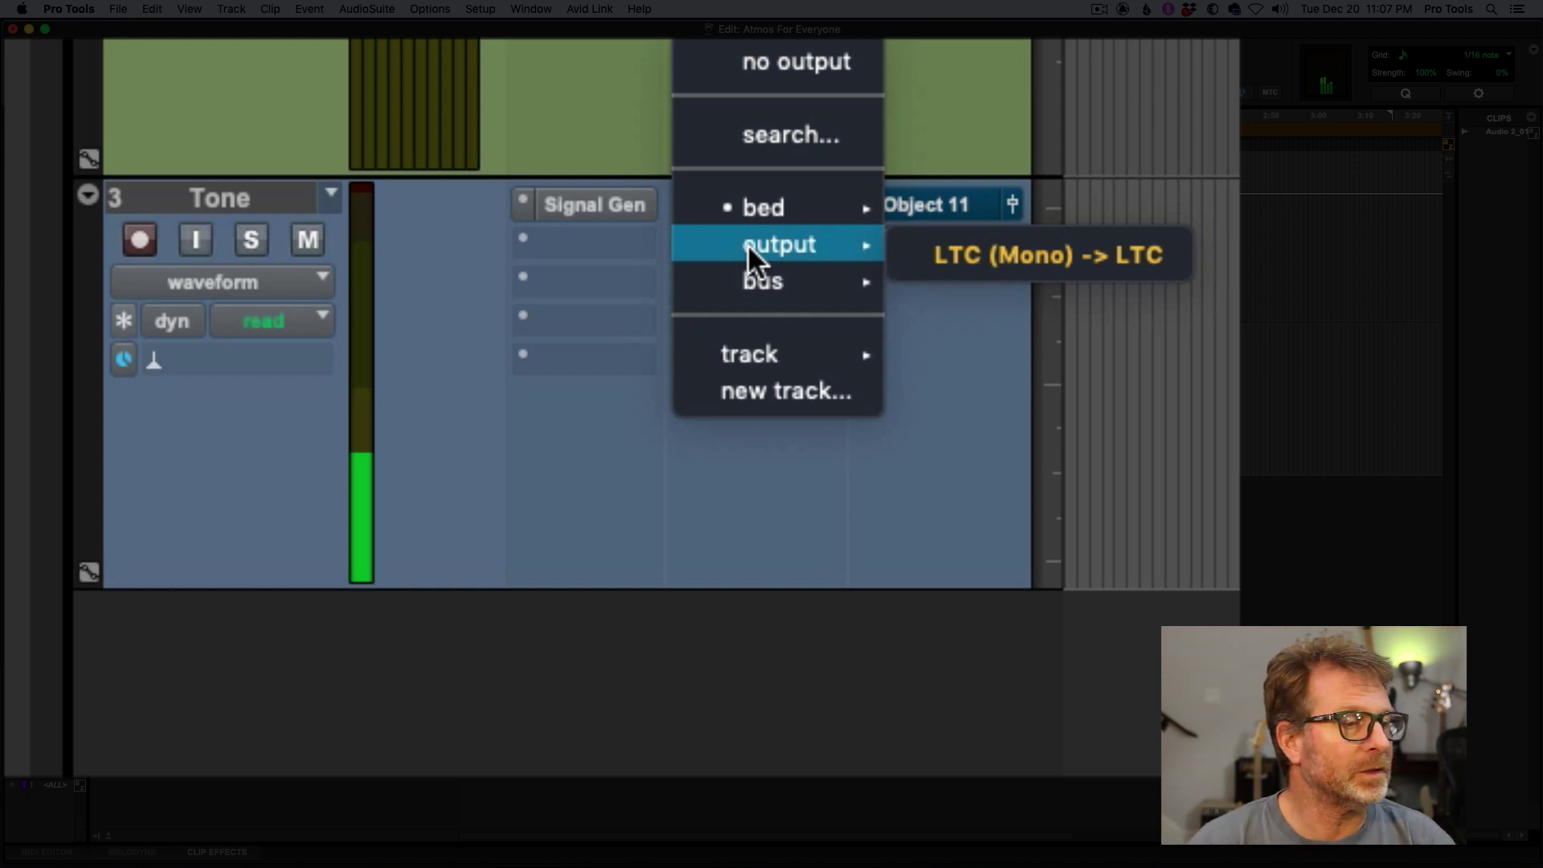
{"action": "mouse_move", "coordinate": [764, 280]}
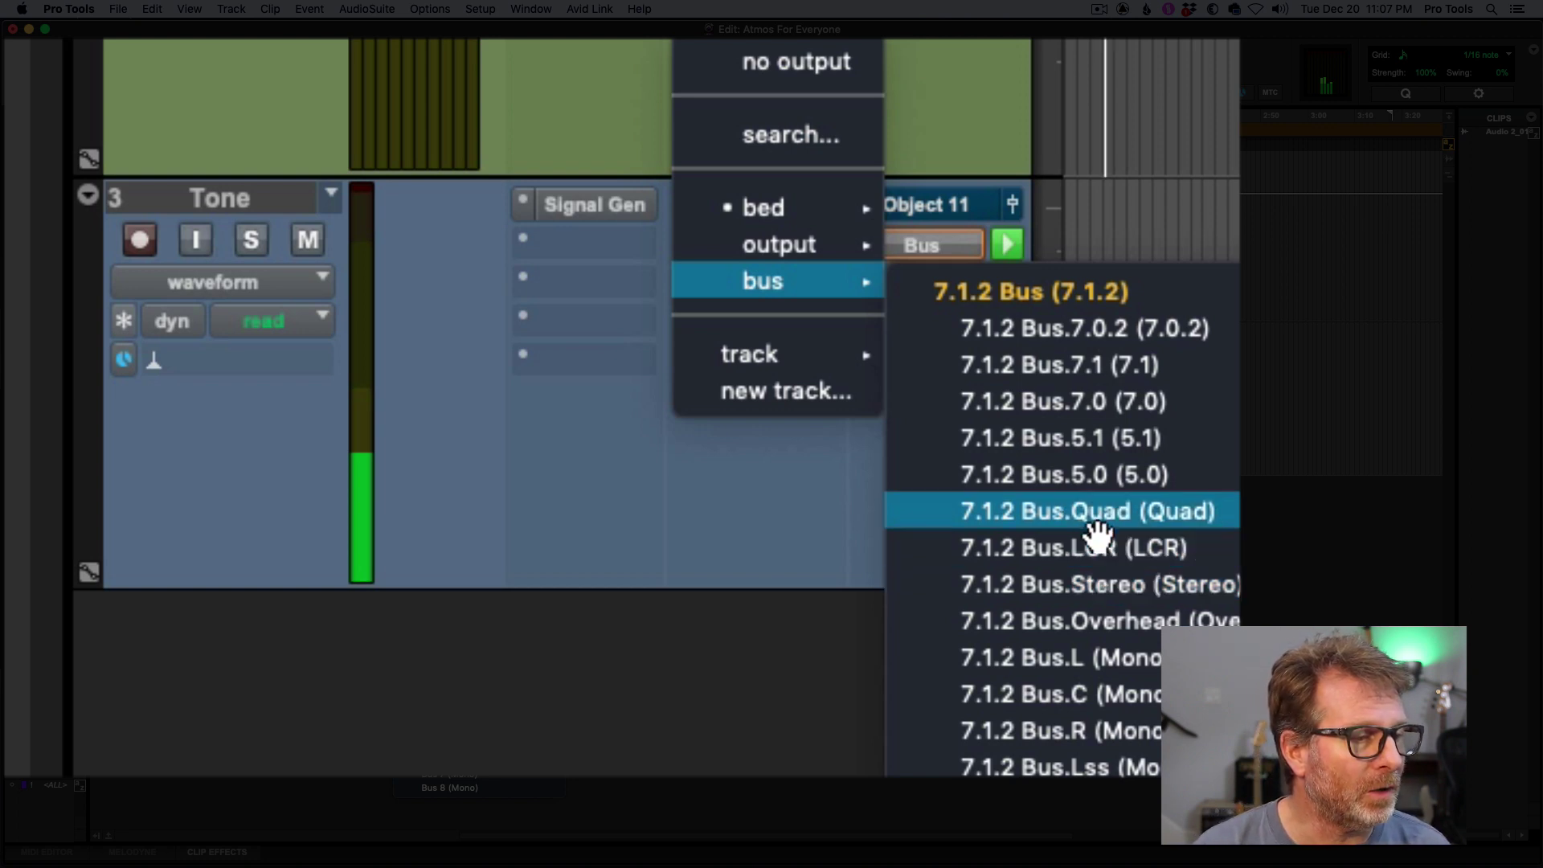
{"action": "left_click", "coordinate": [1168, 589]}
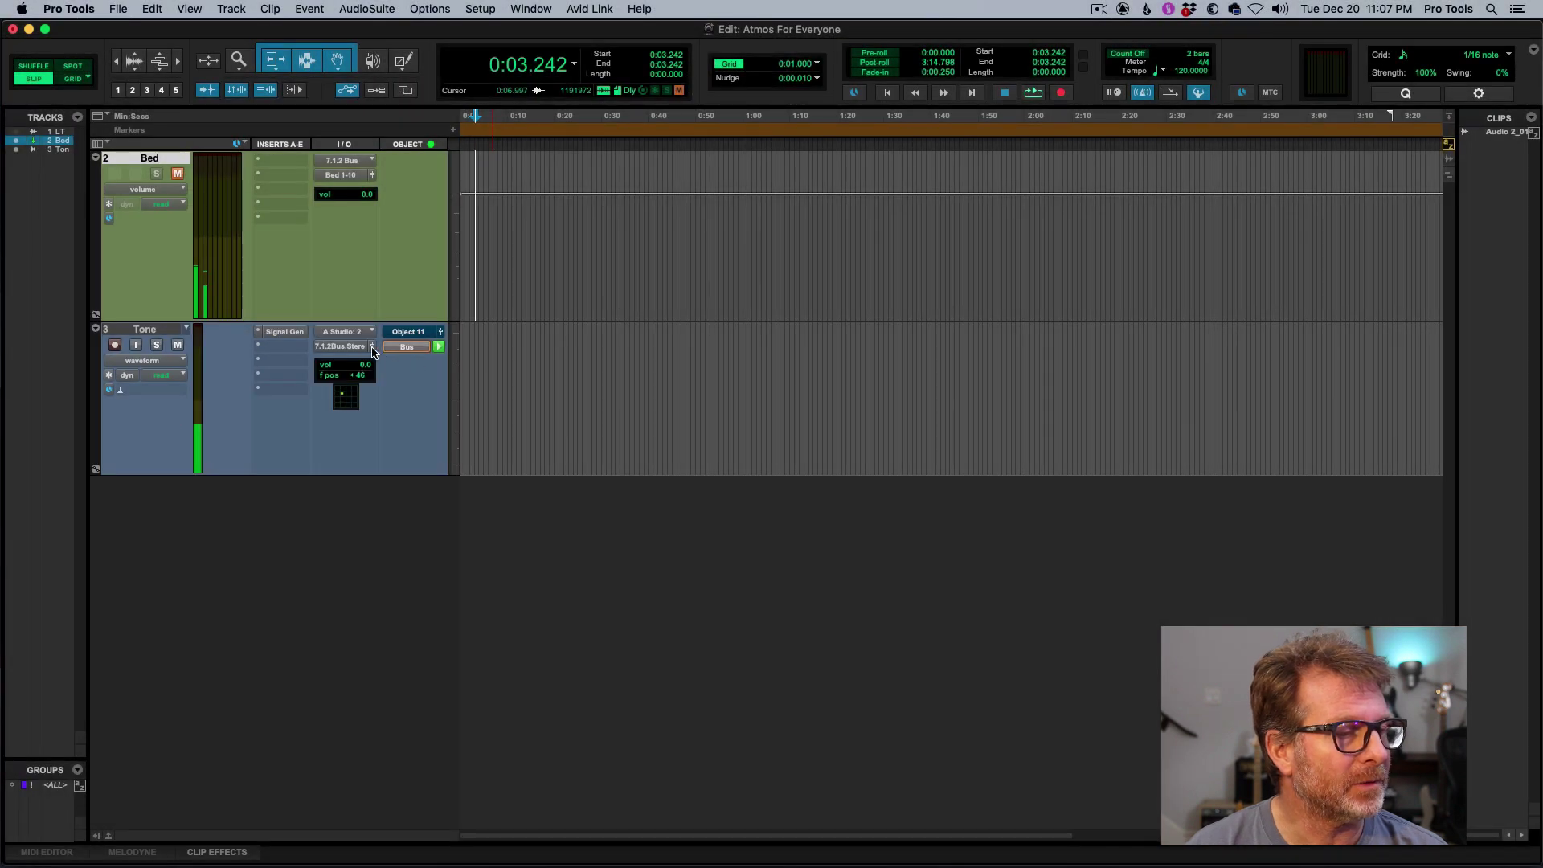
{"action": "left_click", "coordinate": [373, 349]}
Step: Reroute the Tone track's output to the 7.1.2 Bus quad sub-path
{"action": "left_click_drag", "start_coordinate": [307, 376], "coordinate": [411, 467]}
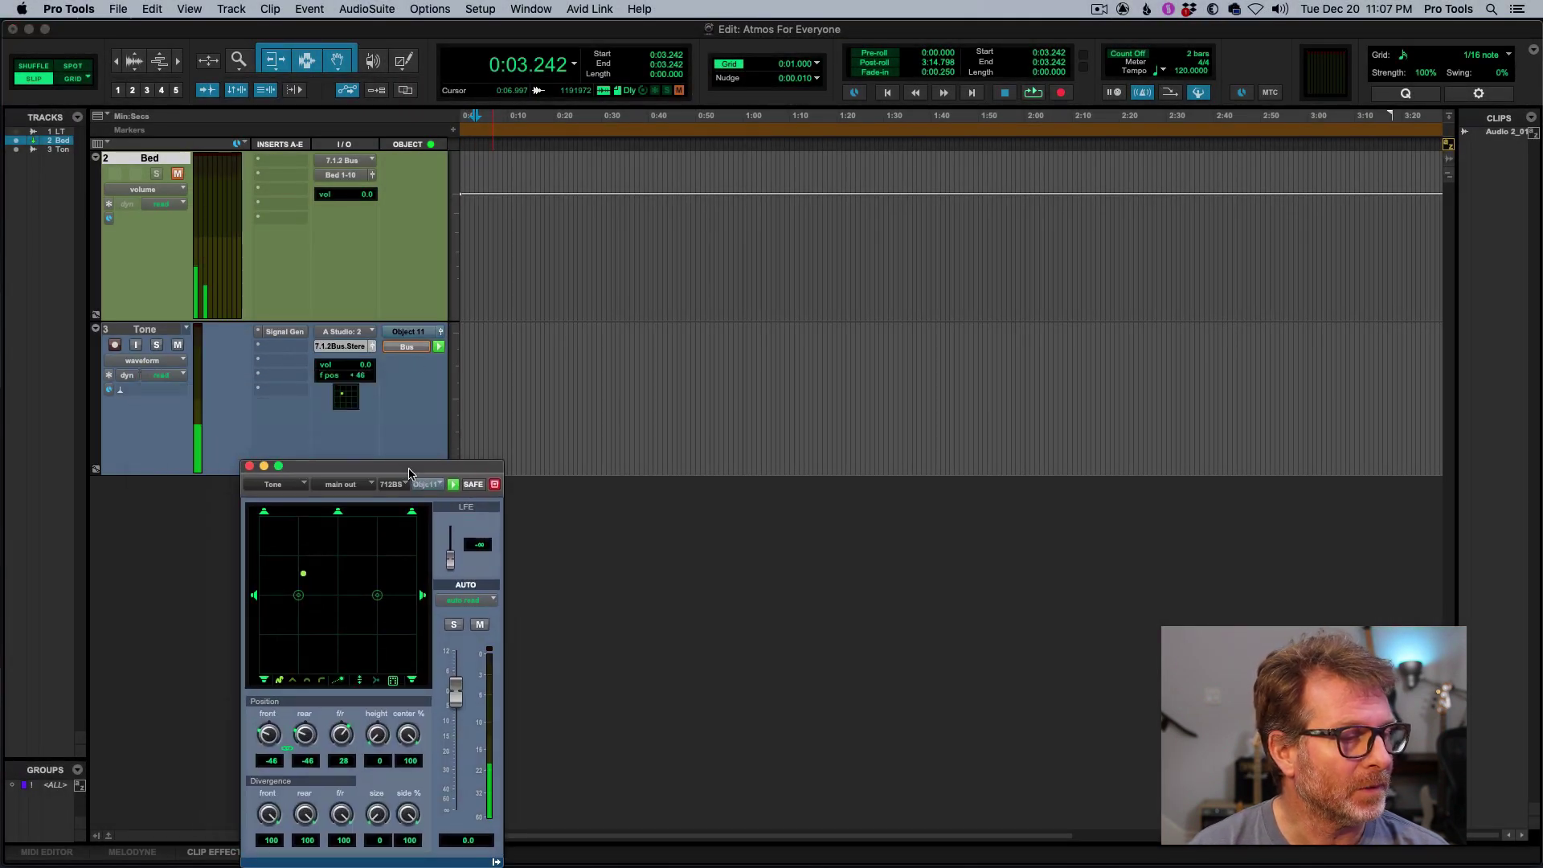
{"action": "left_click_drag", "start_coordinate": [305, 574], "coordinate": [411, 521]}
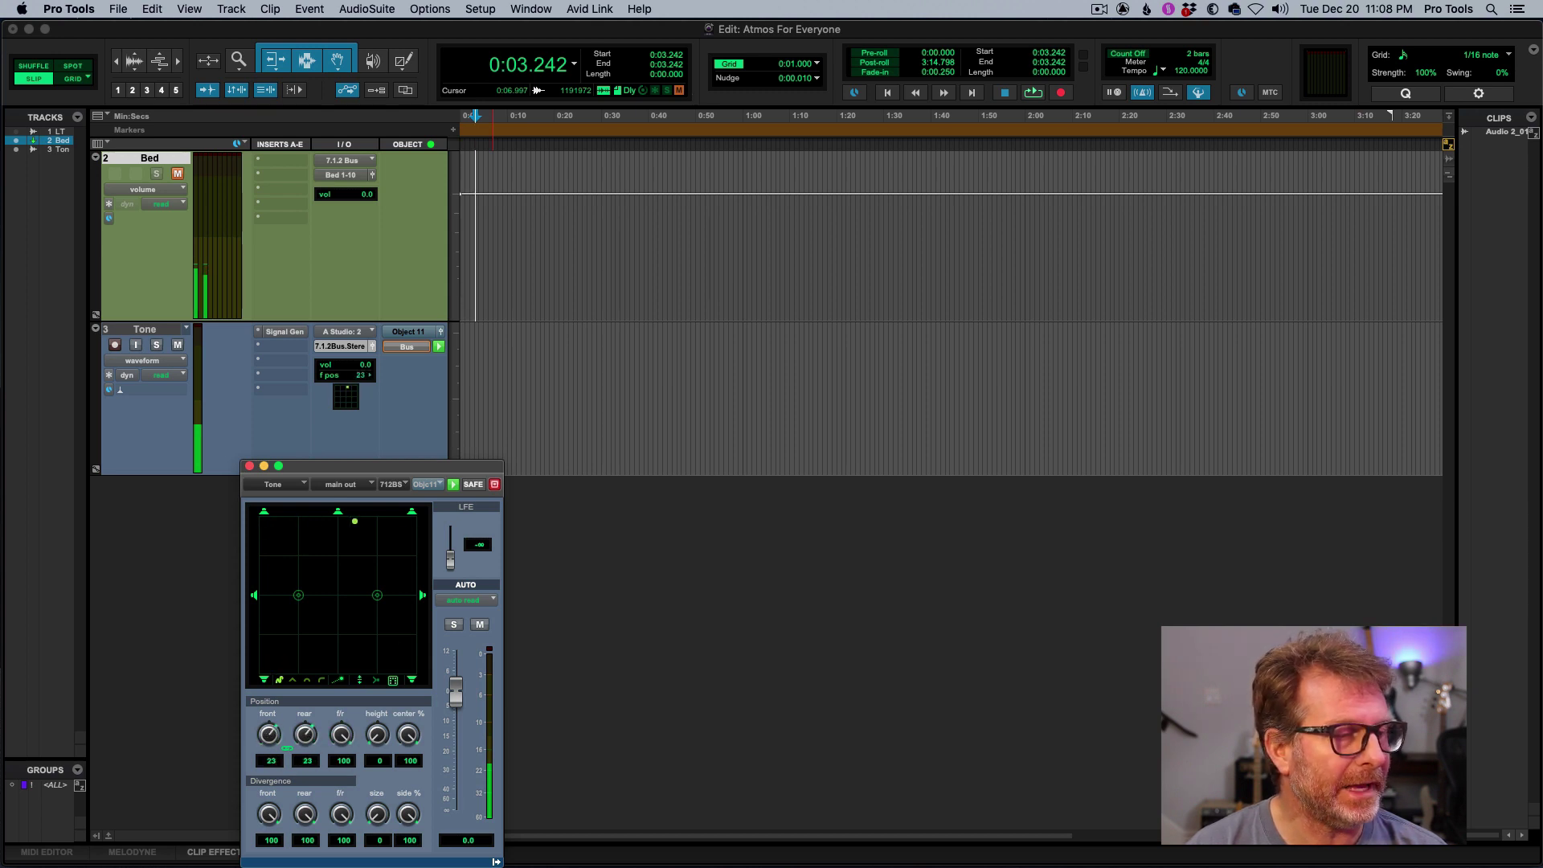
{"action": "left_click", "coordinate": [160, 329]}
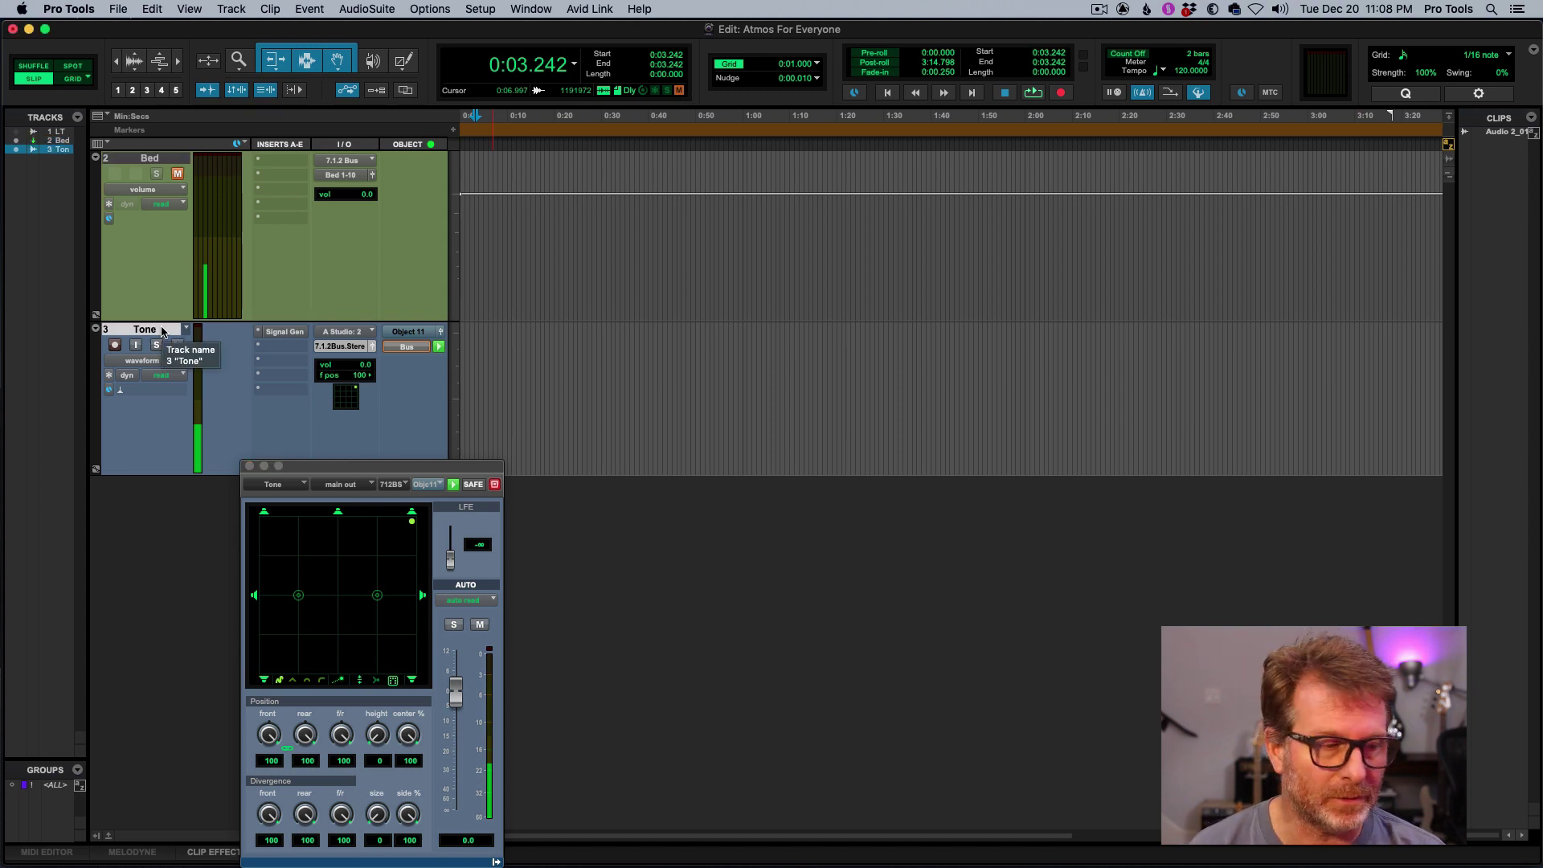
{"action": "left_click", "coordinate": [352, 346]}
{"action": "mouse_move", "coordinate": [355, 351]}
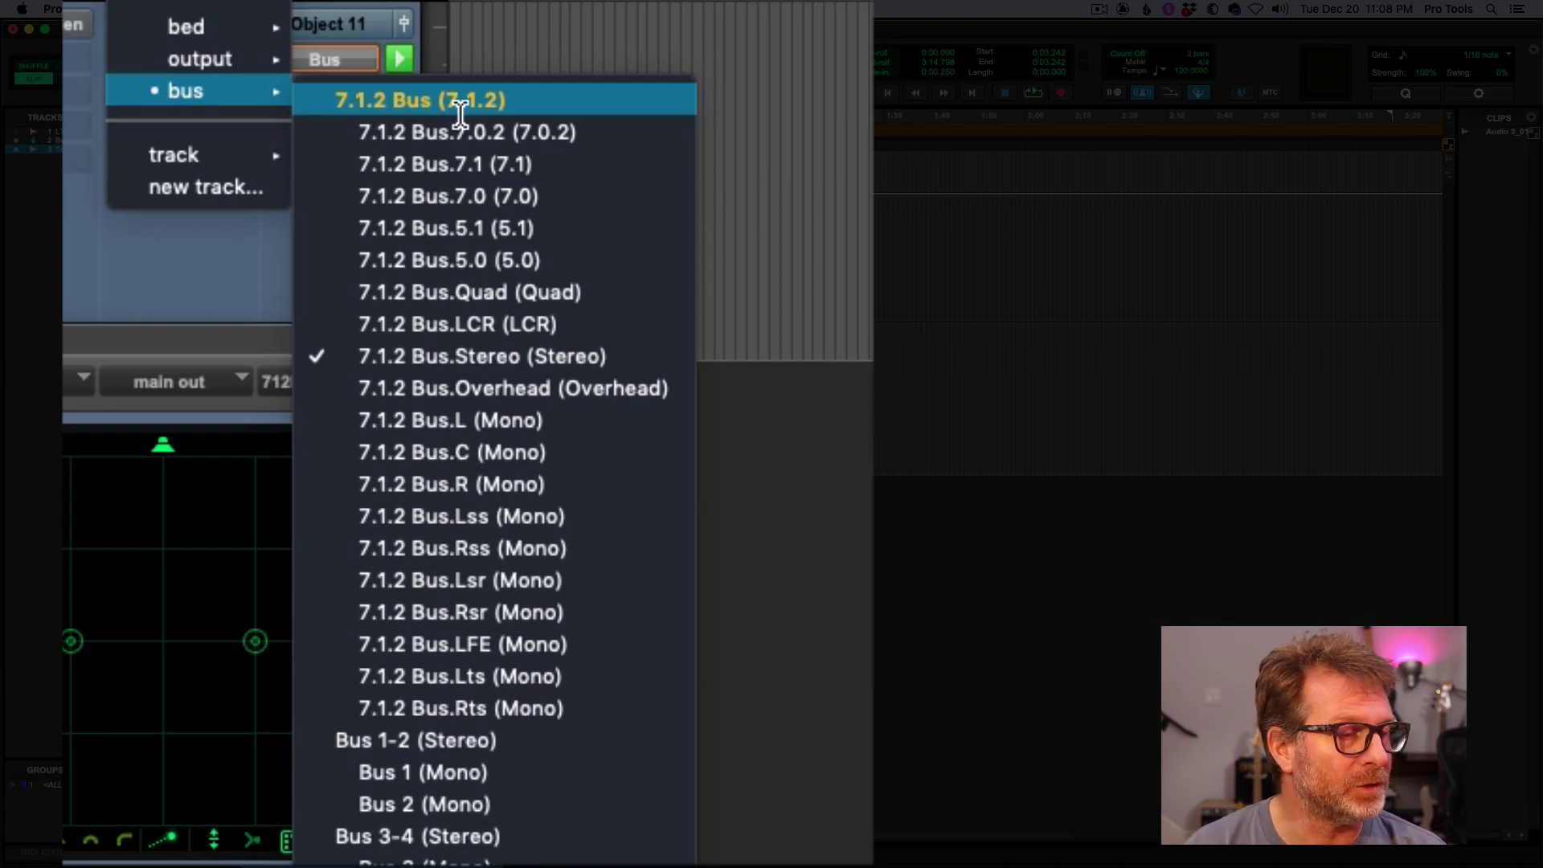
{"action": "left_click", "coordinate": [542, 298]}
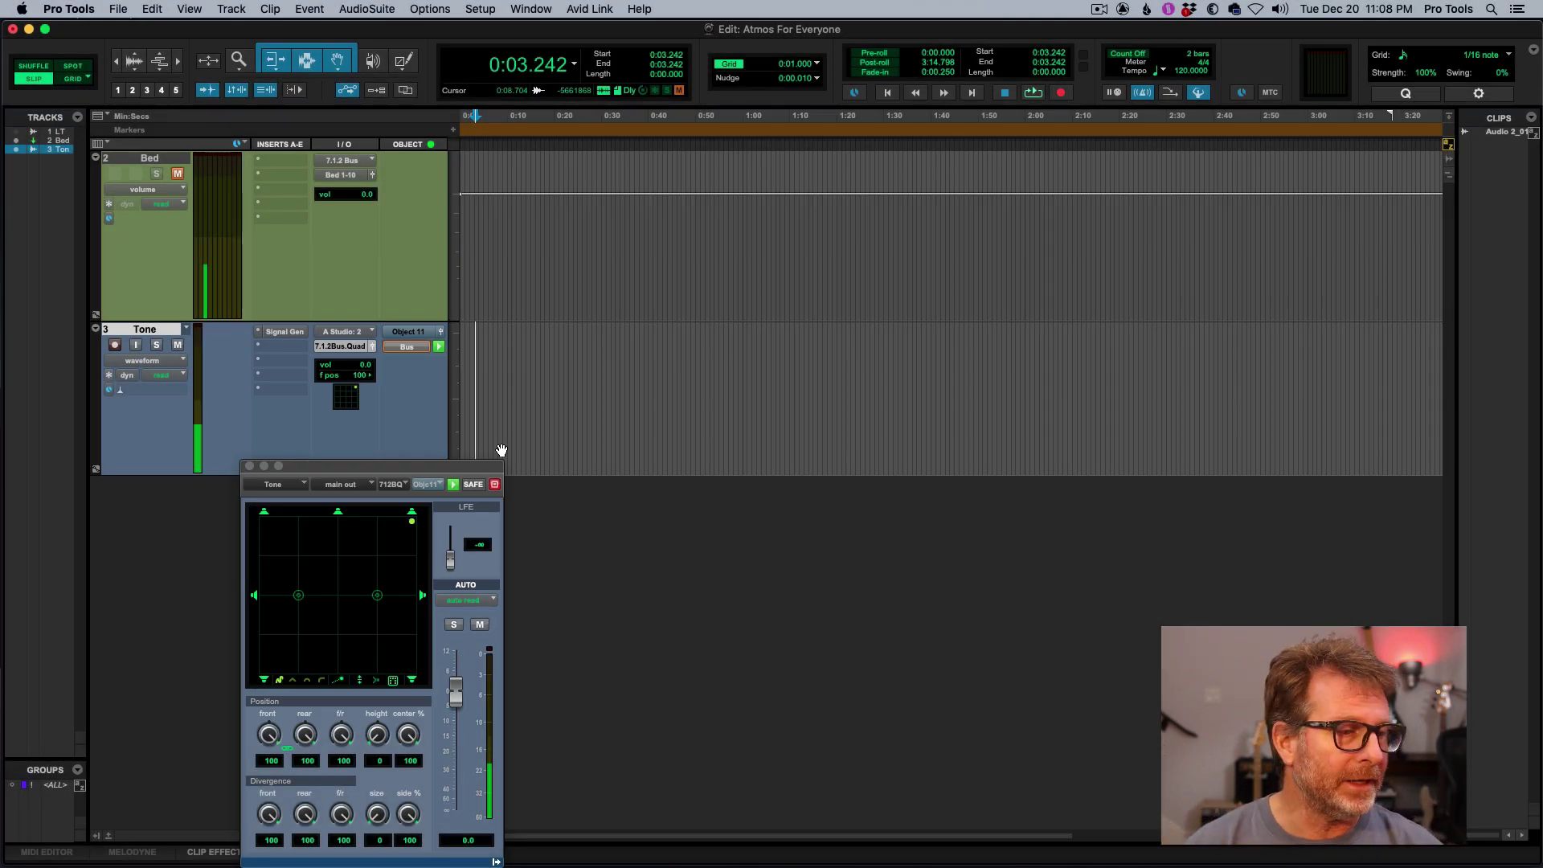
Step: Pan Tone to the front centre and narrow the Edit window to reveal the Dolby Atmos Renderer
{"action": "left_click_drag", "start_coordinate": [412, 521], "coordinate": [335, 521]}
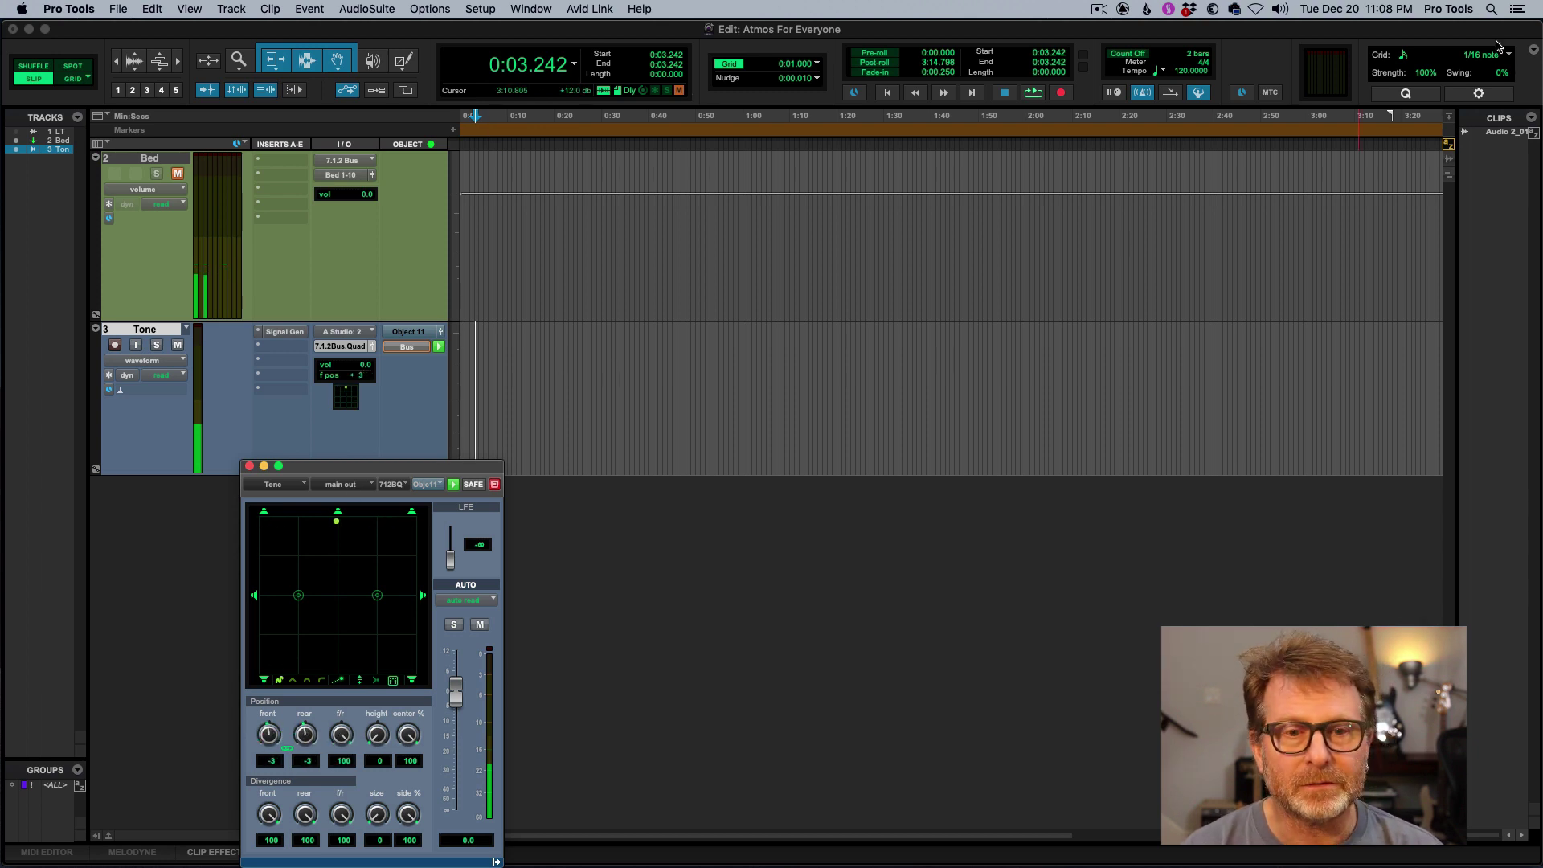
{"action": "left_click_drag", "start_coordinate": [1538, 30], "coordinate": [619, 37]}
{"action": "left_click_drag", "start_coordinate": [523, 37], "coordinate": [524, 74]}
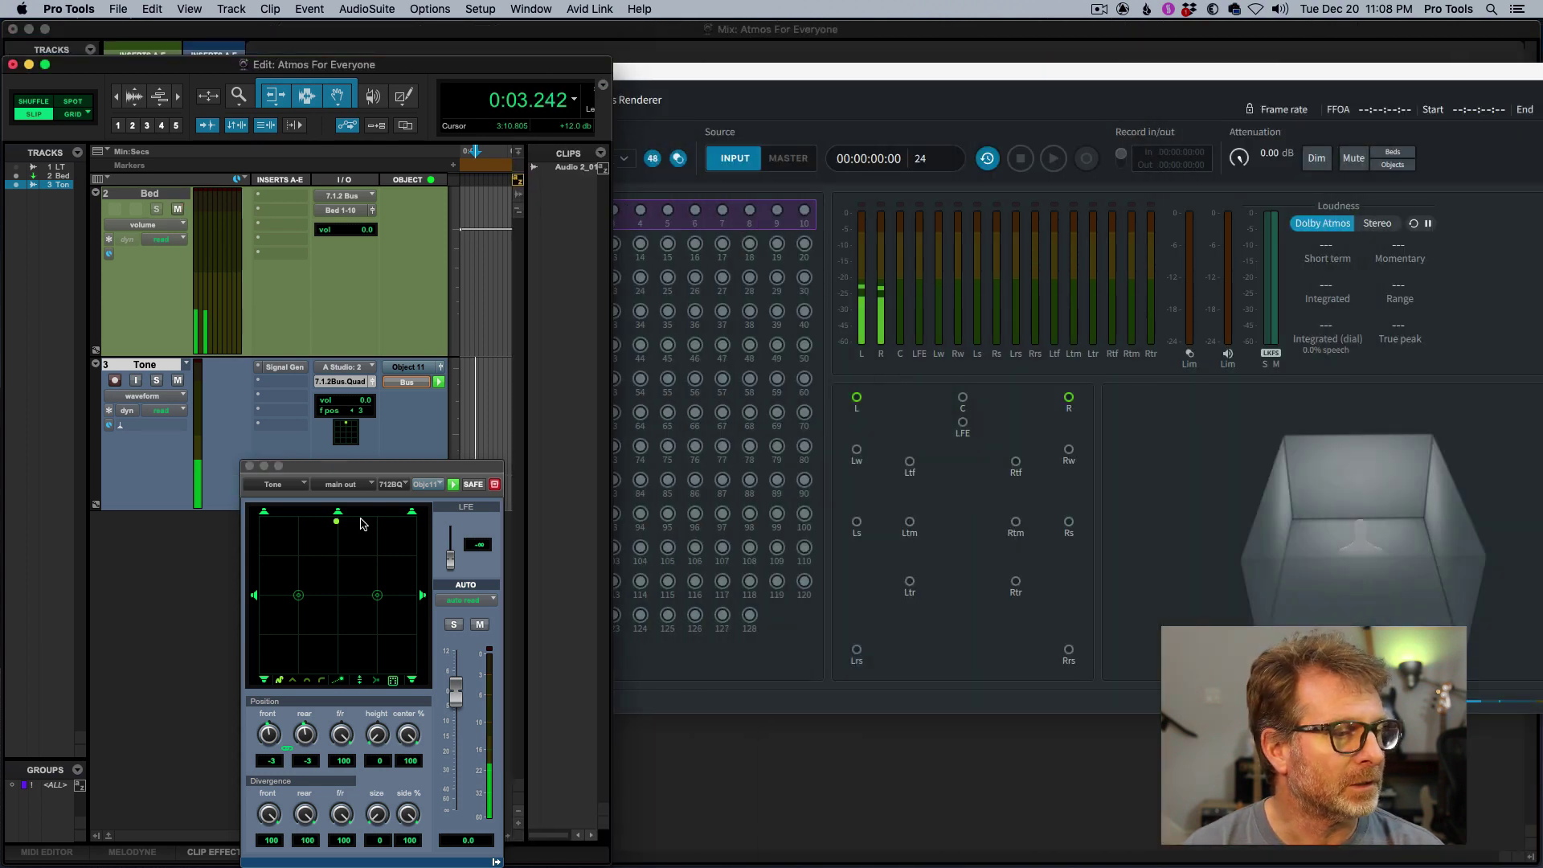
Step: Switch Tone to Object output, pan it rear right, close its panner, and hide the track
{"action": "left_click_drag", "start_coordinate": [364, 472], "coordinate": [312, 635]}
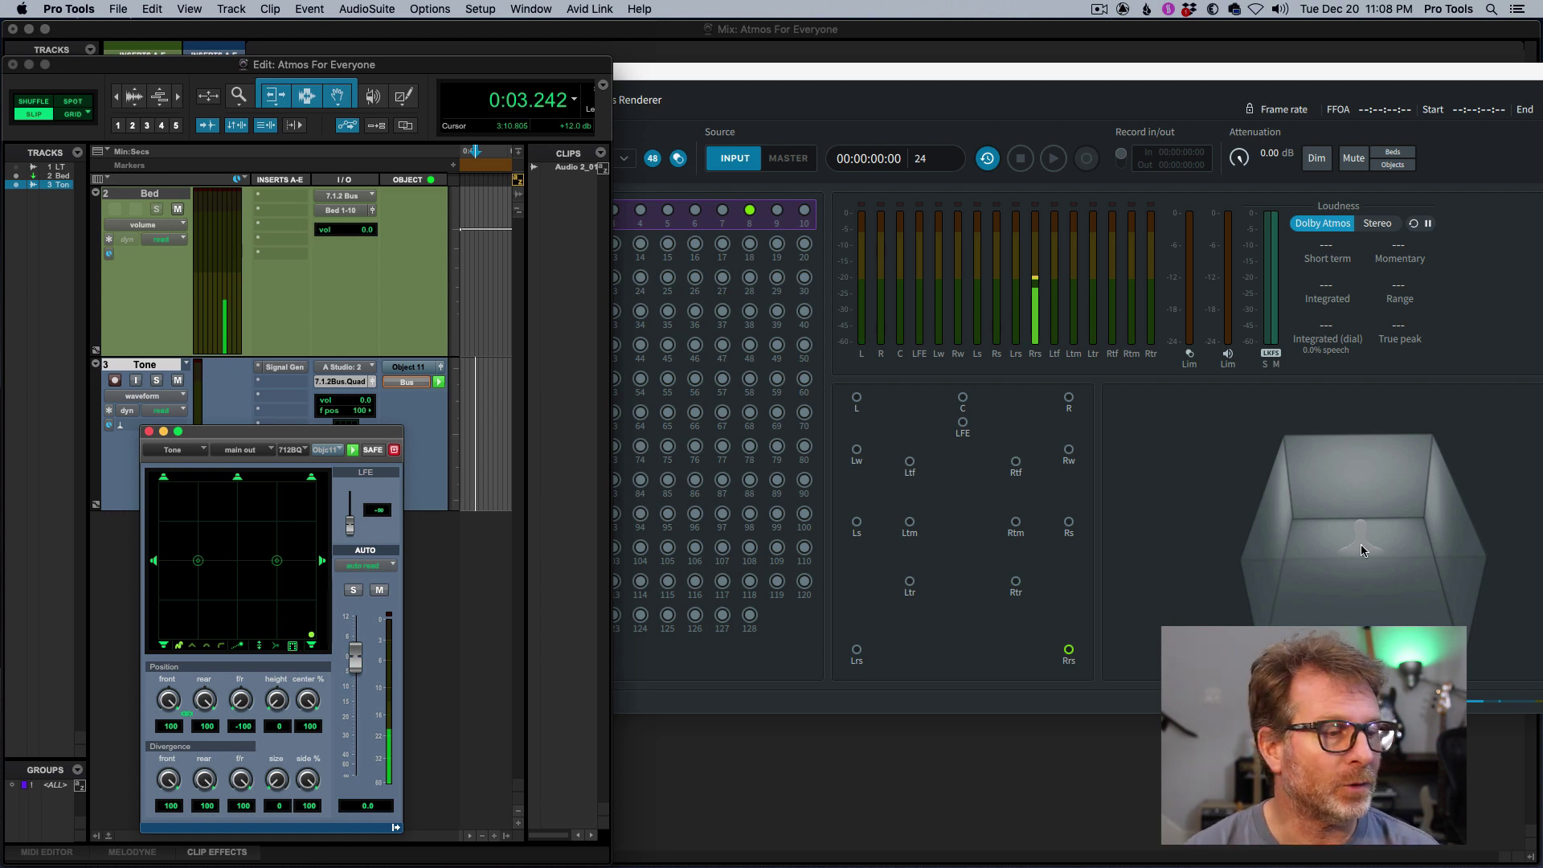
{"action": "left_click", "coordinate": [408, 383]}
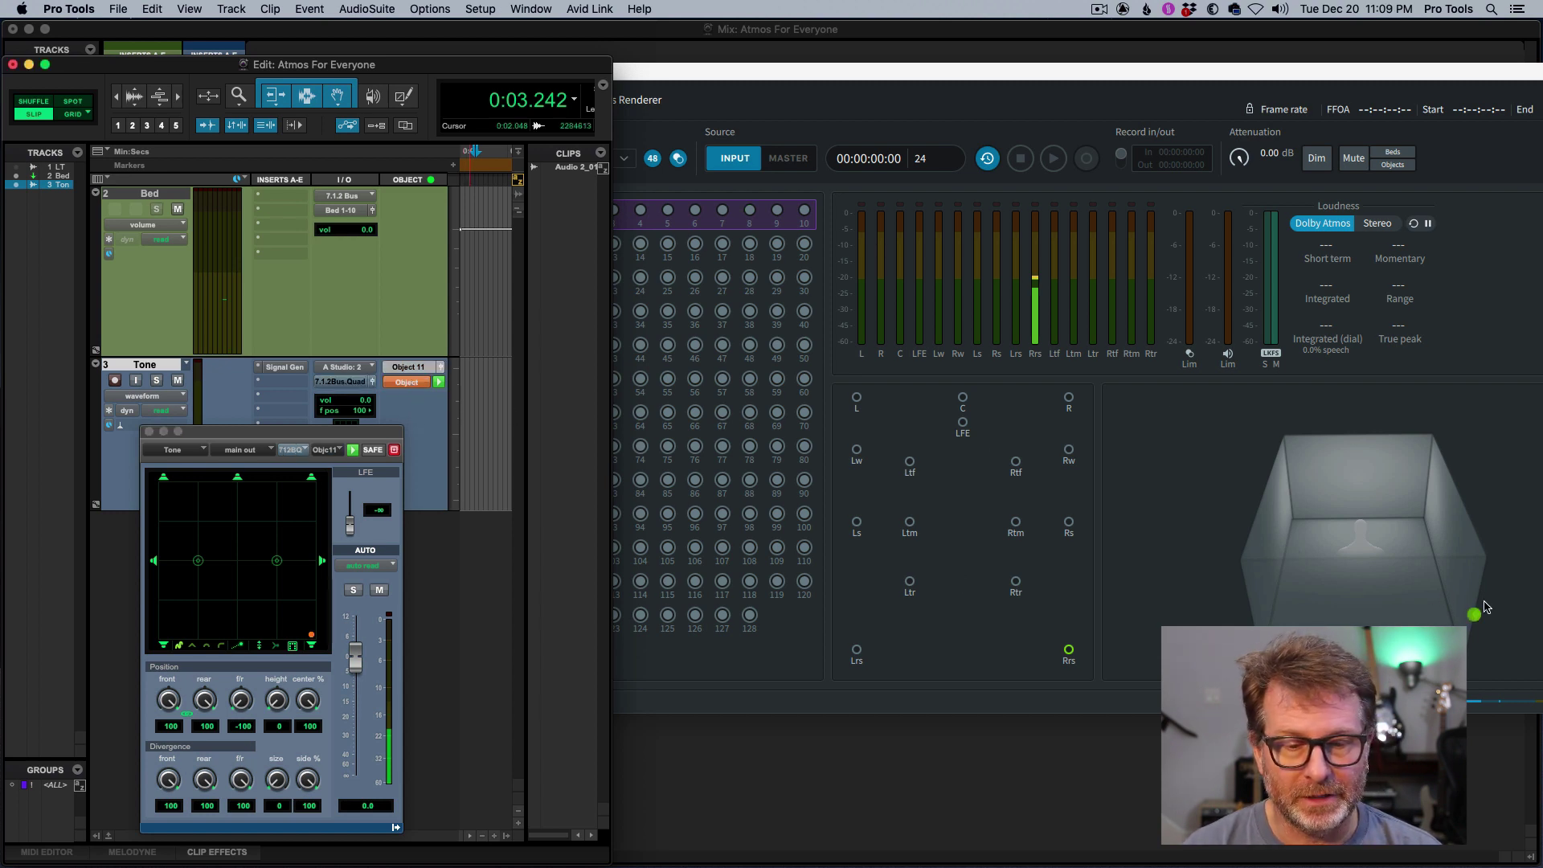
{"action": "mouse_move", "coordinate": [312, 635]}
{"action": "left_mouse_down"}
{"action": "mouse_move", "coordinate": [224, 576]}
{"action": "mouse_move", "coordinate": [291, 621]}
{"action": "left_mouse_up"}
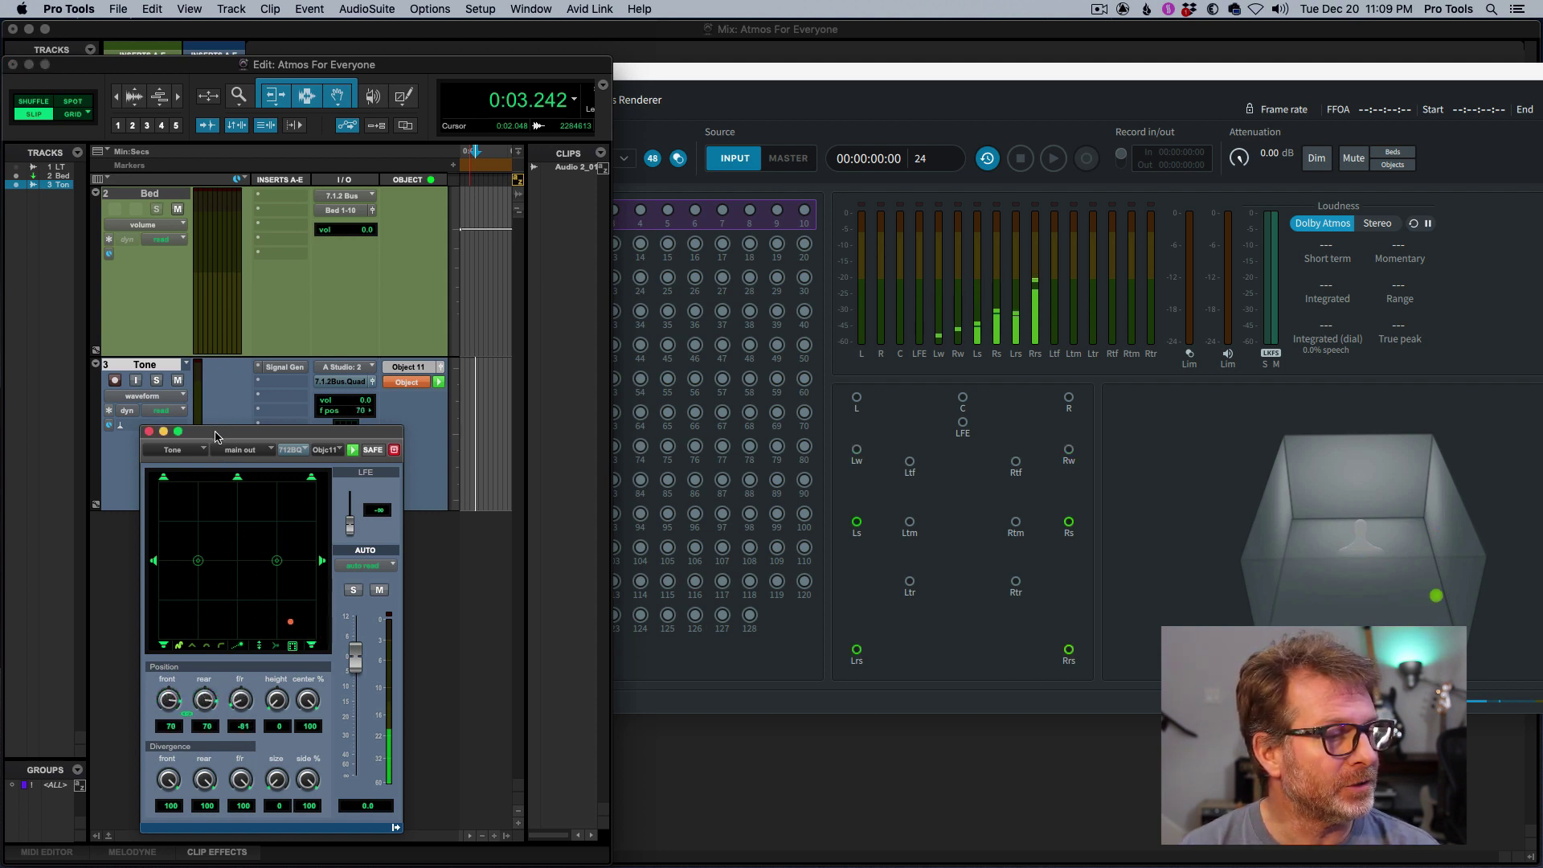
{"action": "left_click_drag", "start_coordinate": [217, 434], "coordinate": [294, 592]}
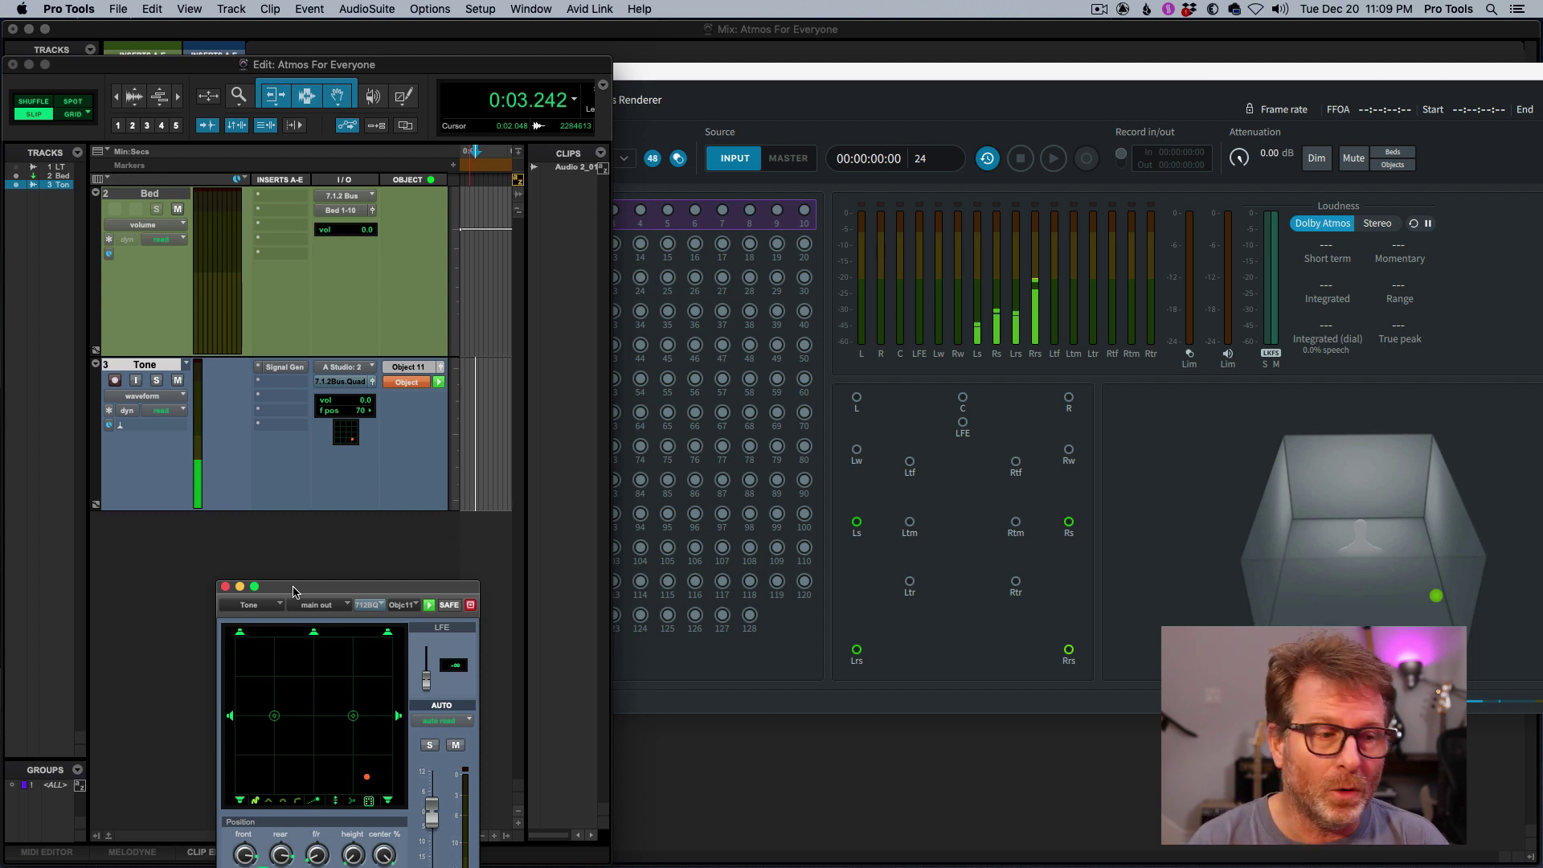
{"action": "left_click", "coordinate": [225, 586]}
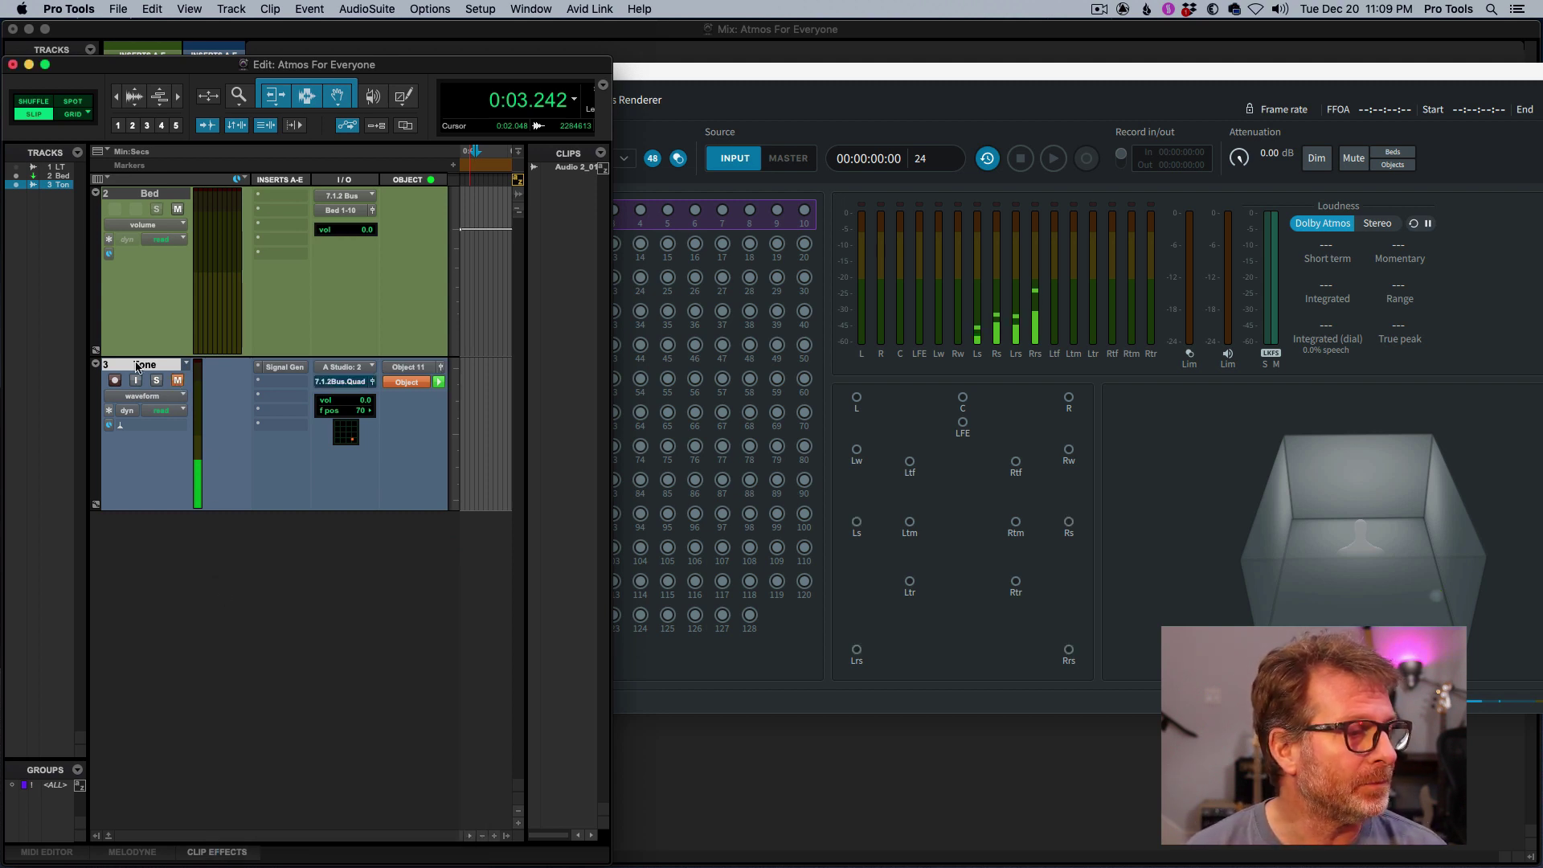
{"action": "left_click", "coordinate": [16, 184]}
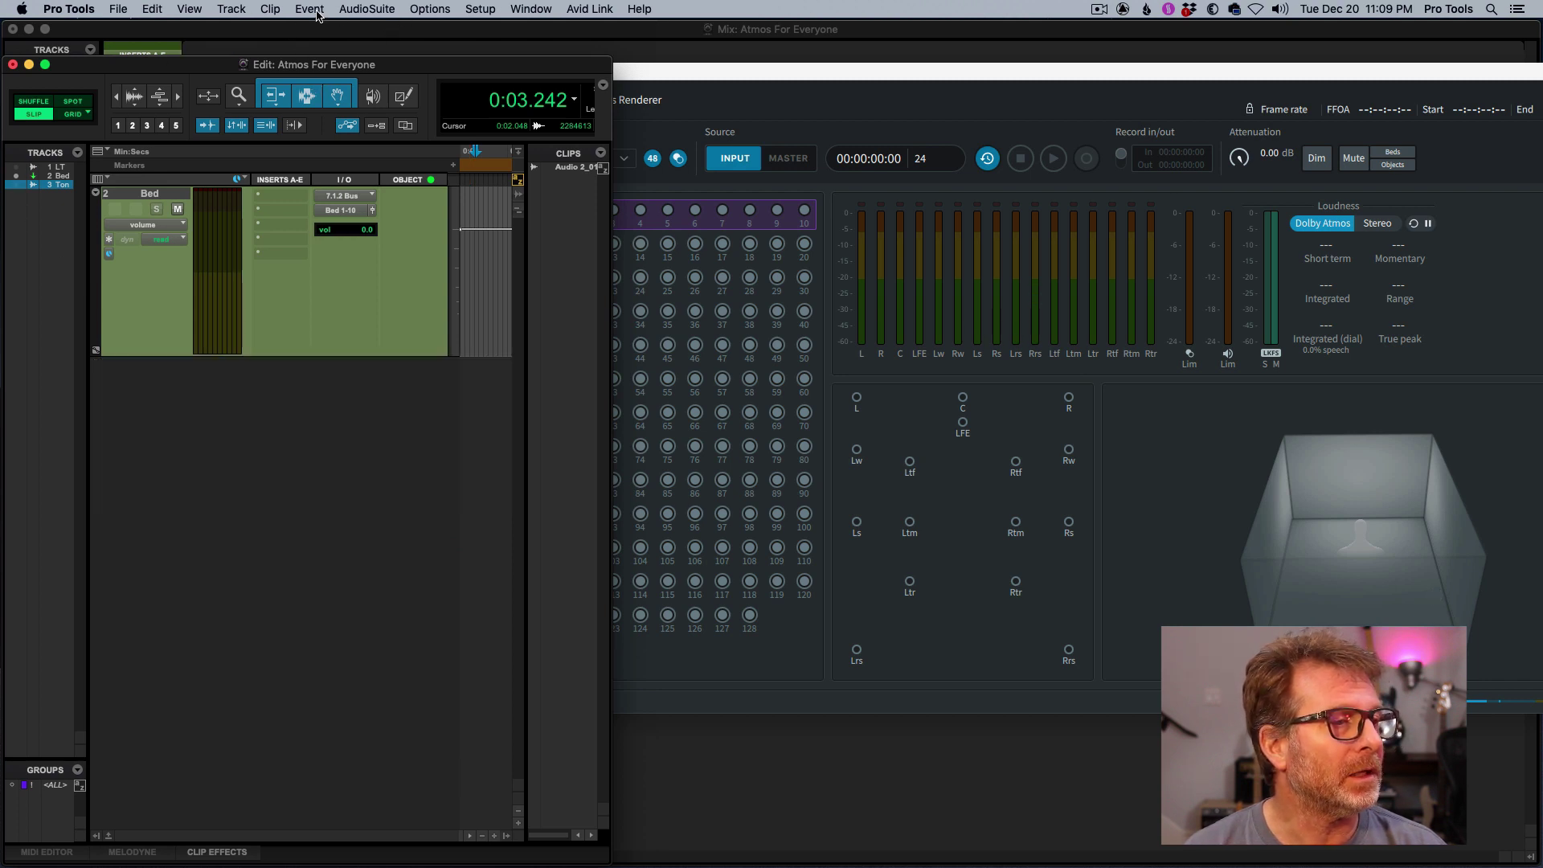
Step: Create a new stereo audio track named 'Stereo' below Bed and enlarge its track height
{"action": "left_click", "coordinate": [236, 11]}
{"action": "left_click", "coordinate": [234, 33]}
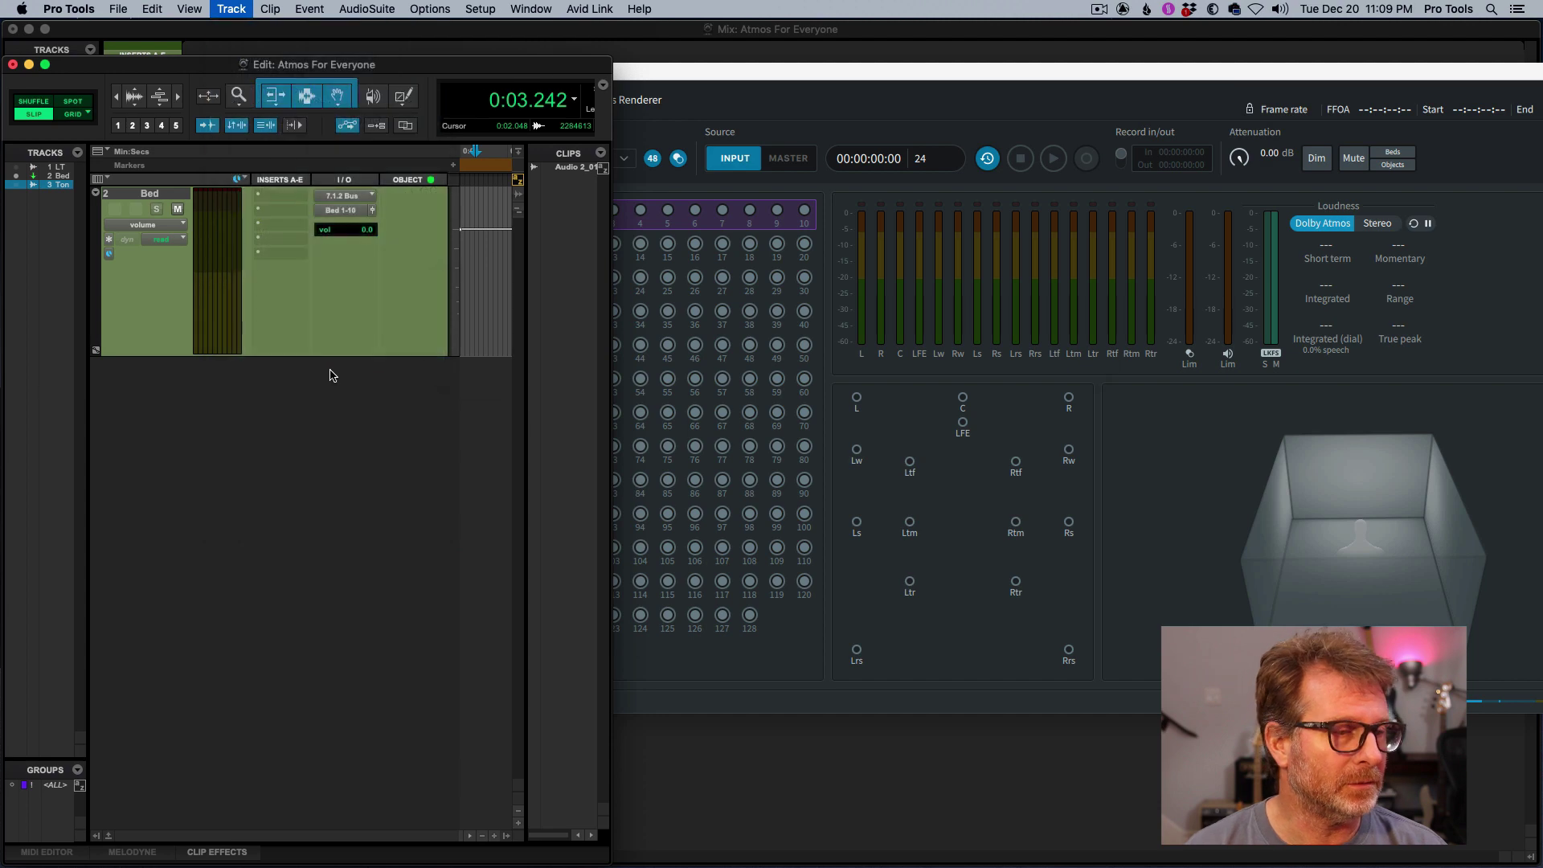
{"action": "left_click", "coordinate": [622, 316]}
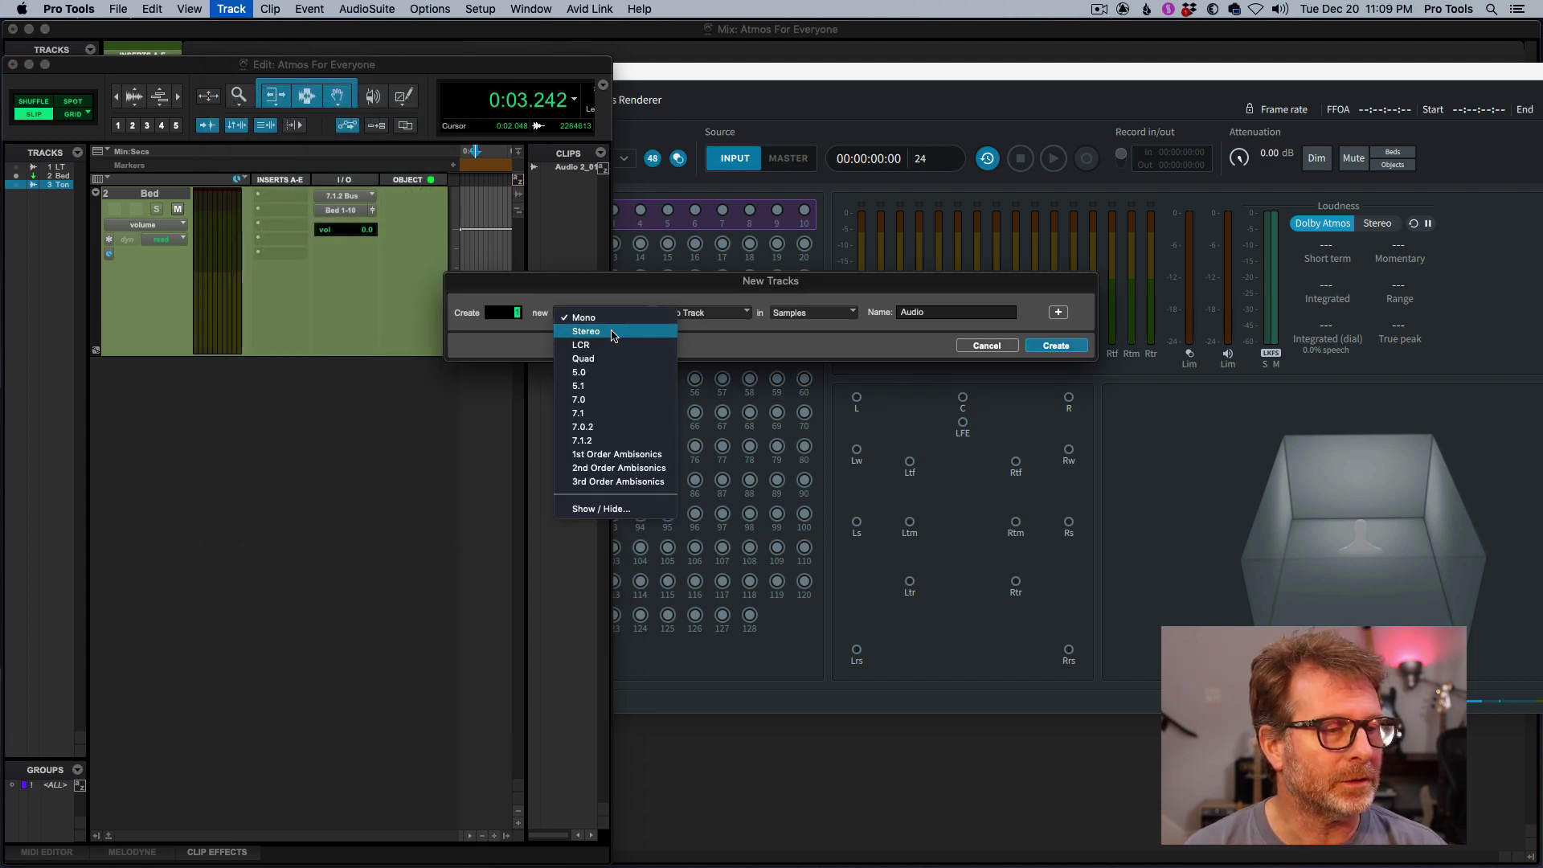
{"action": "left_click", "coordinate": [586, 332]}
{"action": "left_click", "coordinate": [928, 309]}
{"action": "double_click", "coordinate": [933, 310]}
{"action": "type", "text": "Stereo"}
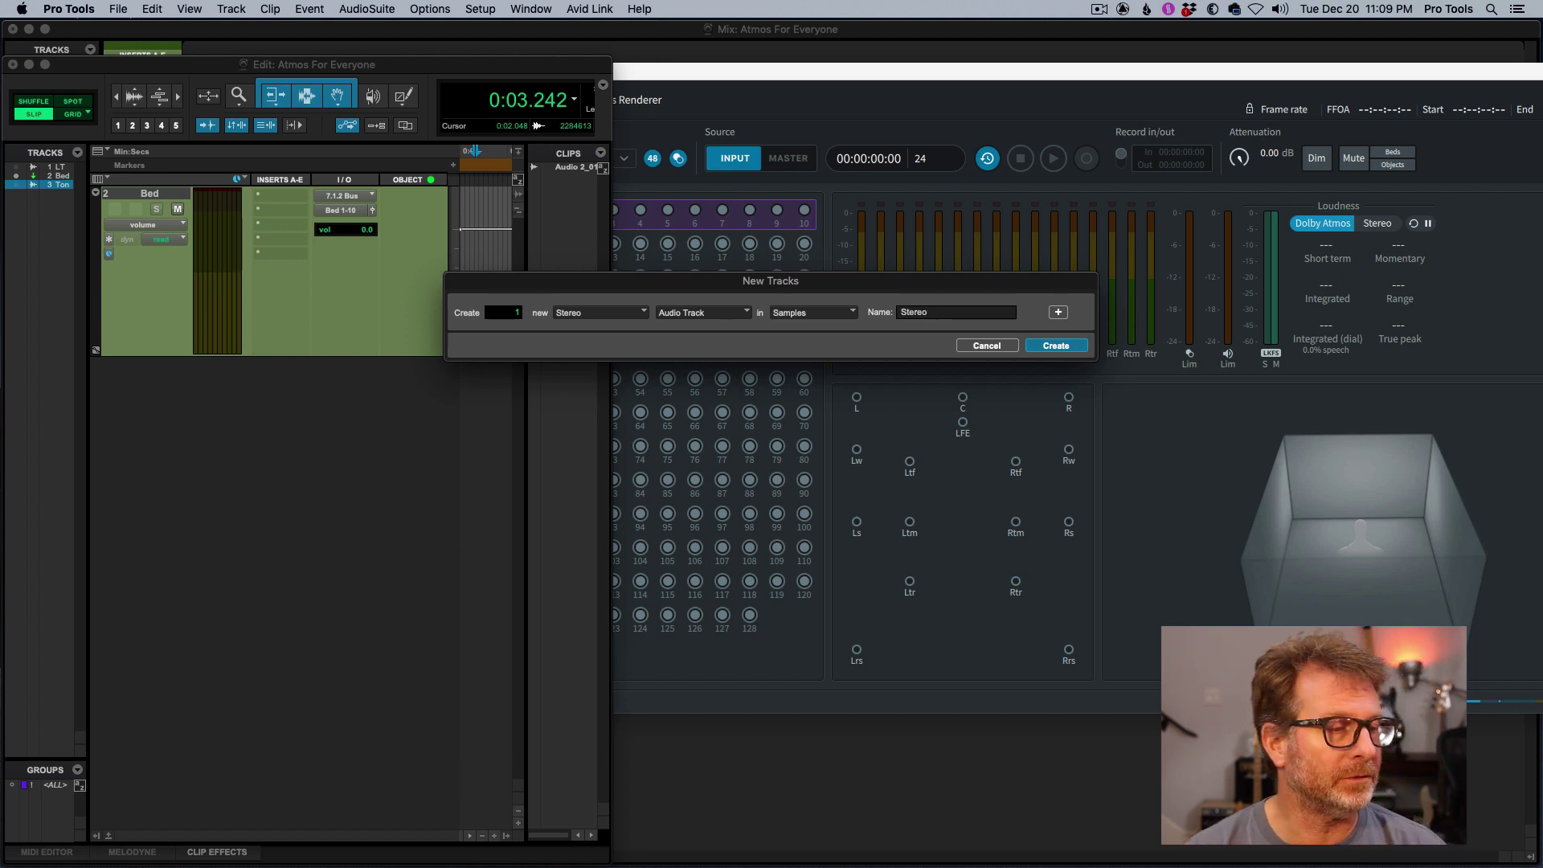
{"action": "key", "text": "Return"}
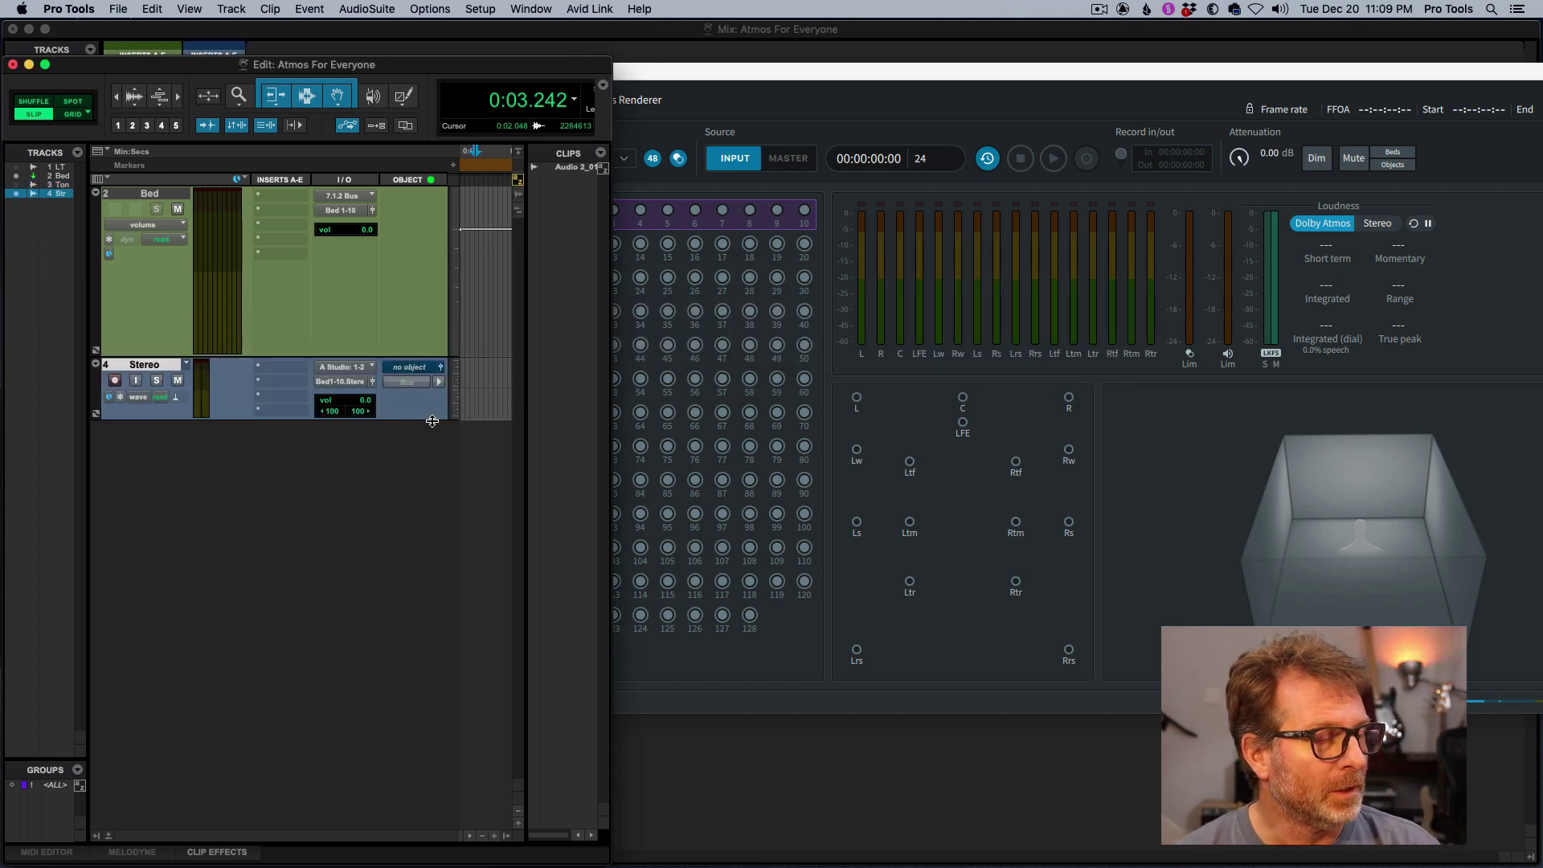
{"action": "left_click_drag", "start_coordinate": [432, 419], "coordinate": [433, 527]}
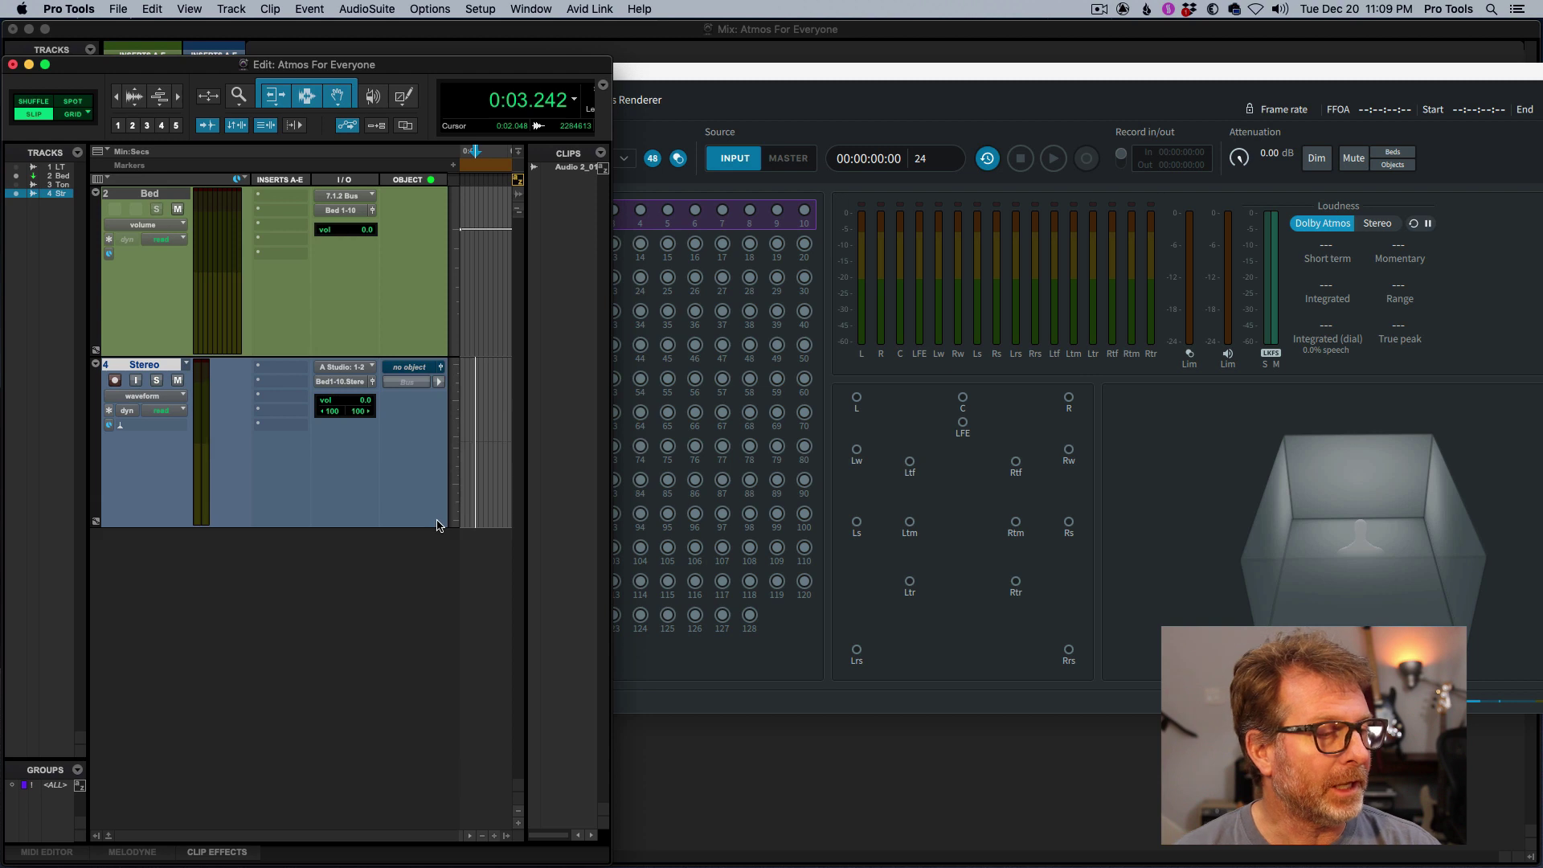
Step: Insert a multi-mono Signal Generator plug-in on the Stereo track
{"action": "left_click", "coordinate": [260, 372]}
{"action": "mouse_move", "coordinate": [352, 368]}
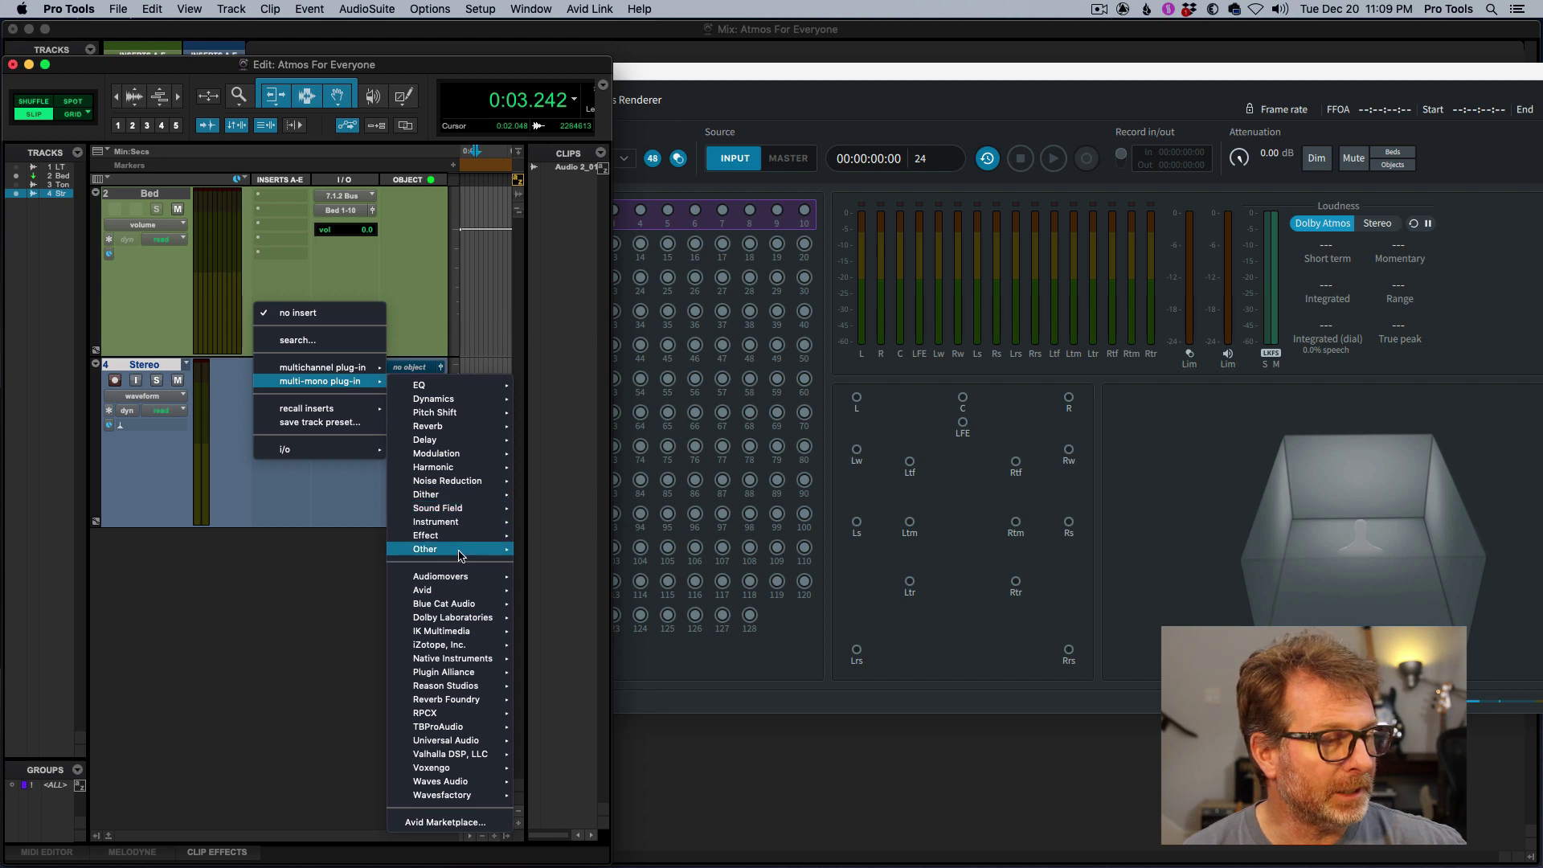
{"action": "mouse_move", "coordinate": [460, 553]}
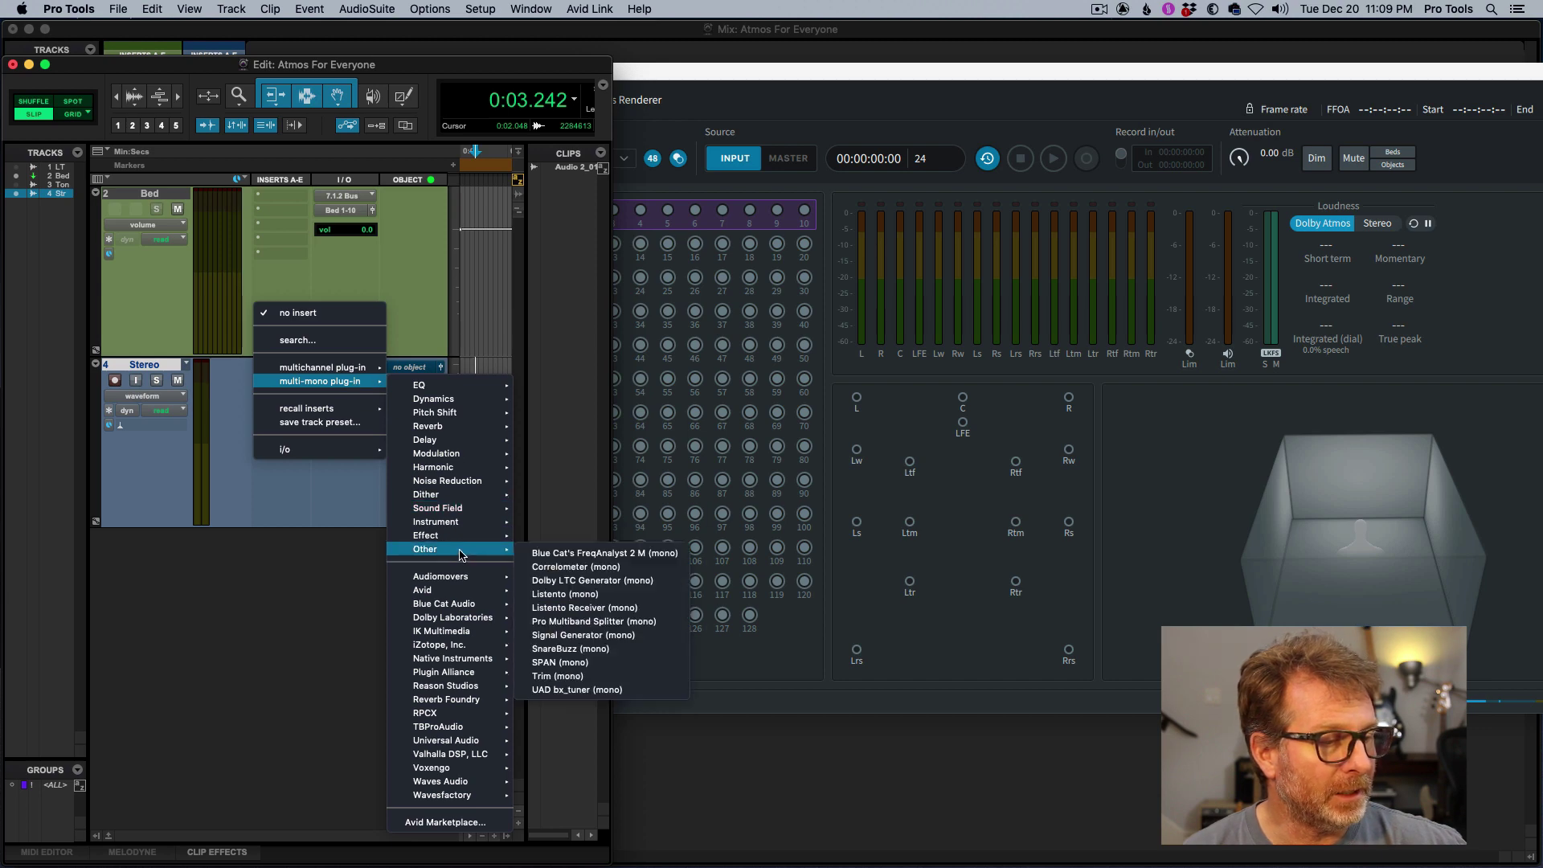
{"action": "left_click", "coordinate": [570, 635]}
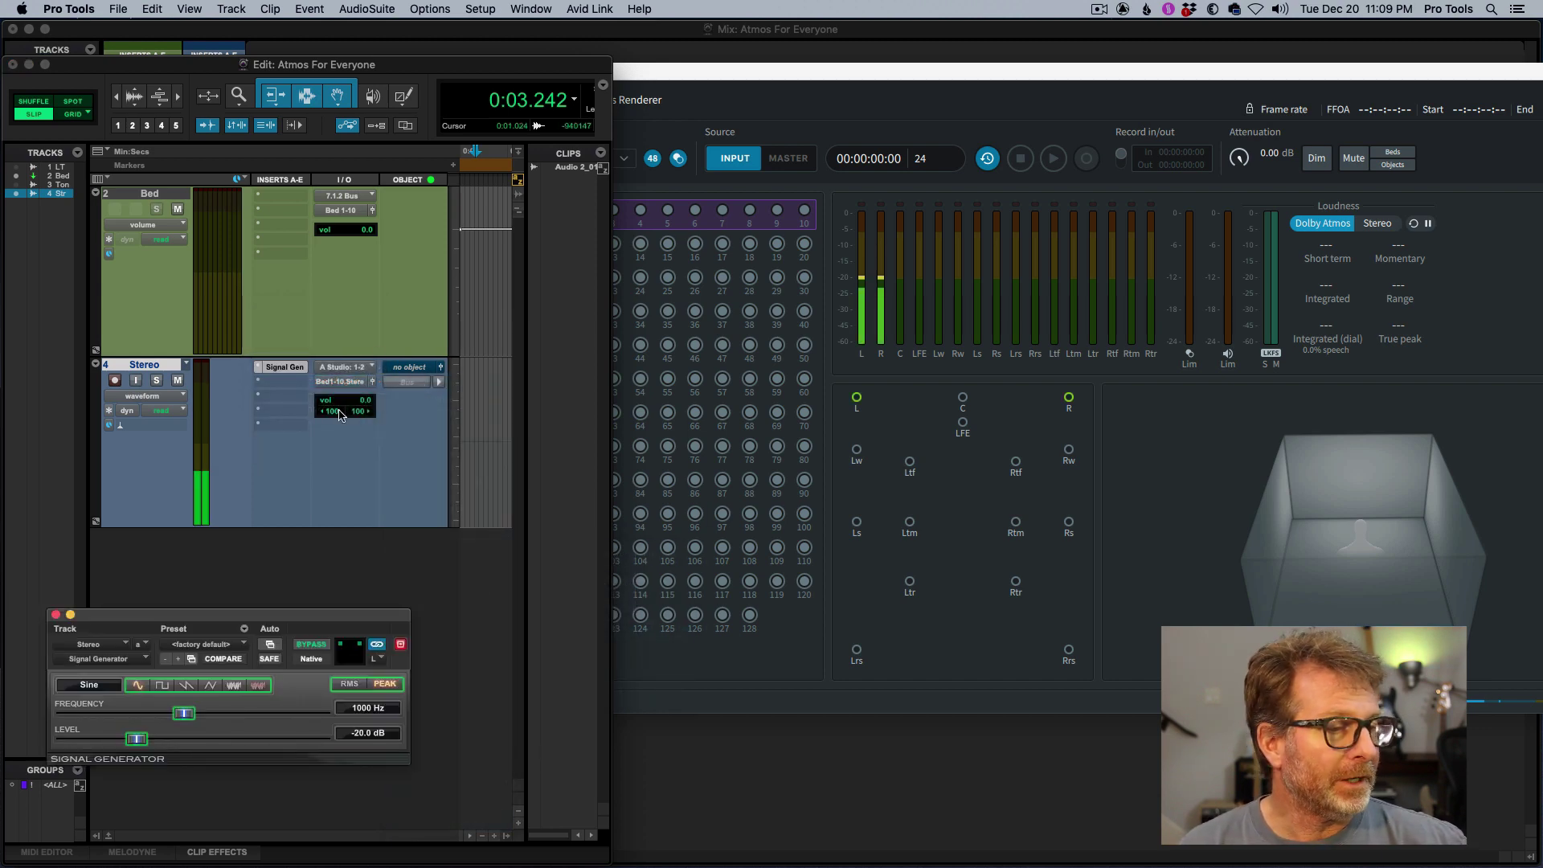
Step: Assign the Stereo track to Object 13-14 (Stereo), switch it to Object output, and narrow its pan
{"action": "left_click", "coordinate": [415, 369]}
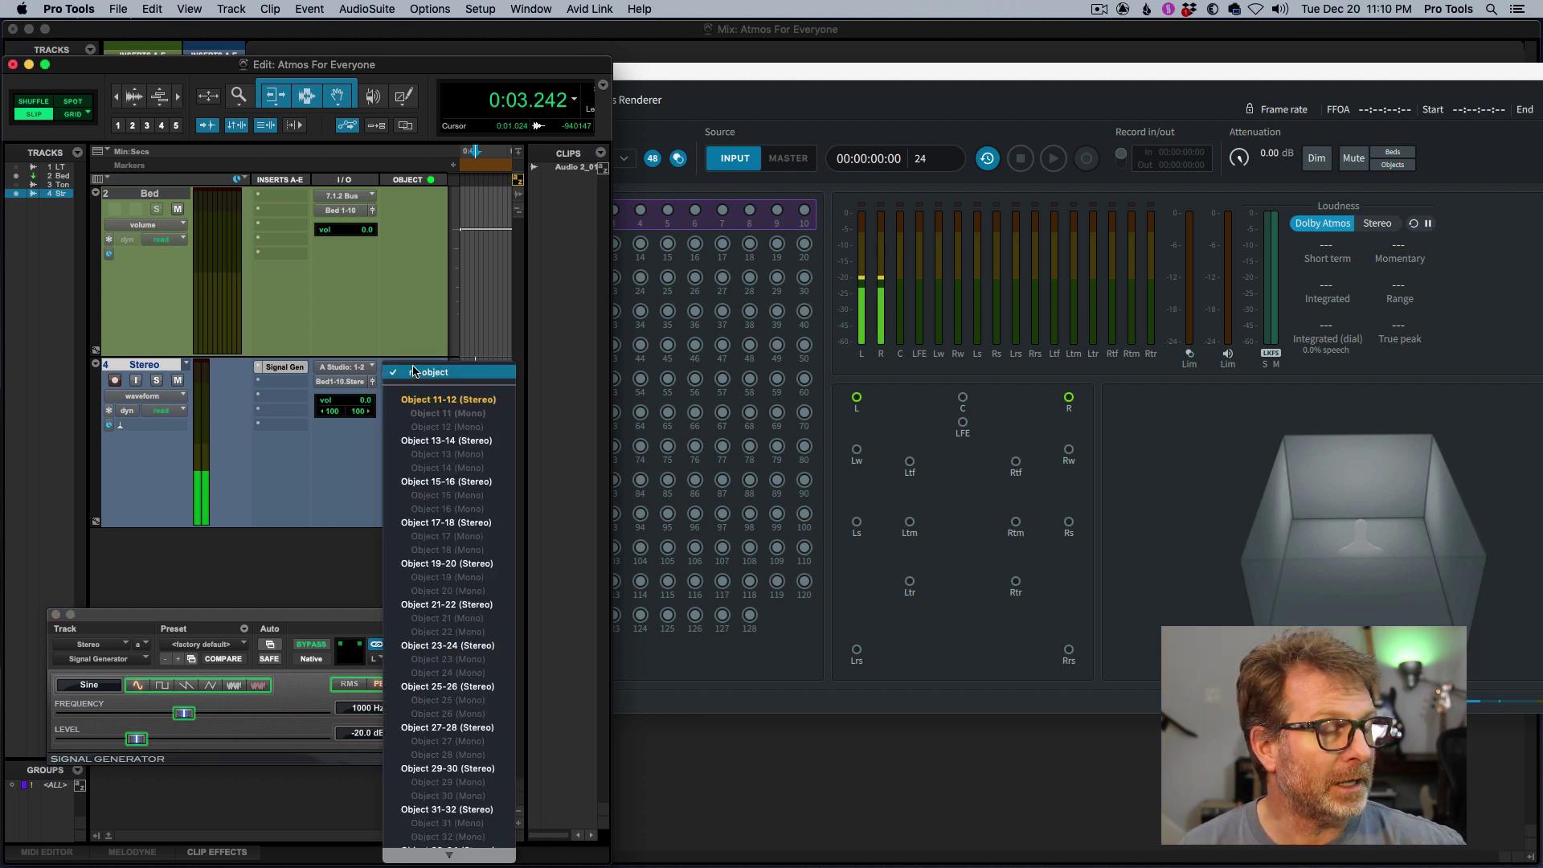
{"action": "left_click", "coordinate": [459, 441]}
{"action": "left_click", "coordinate": [413, 383]}
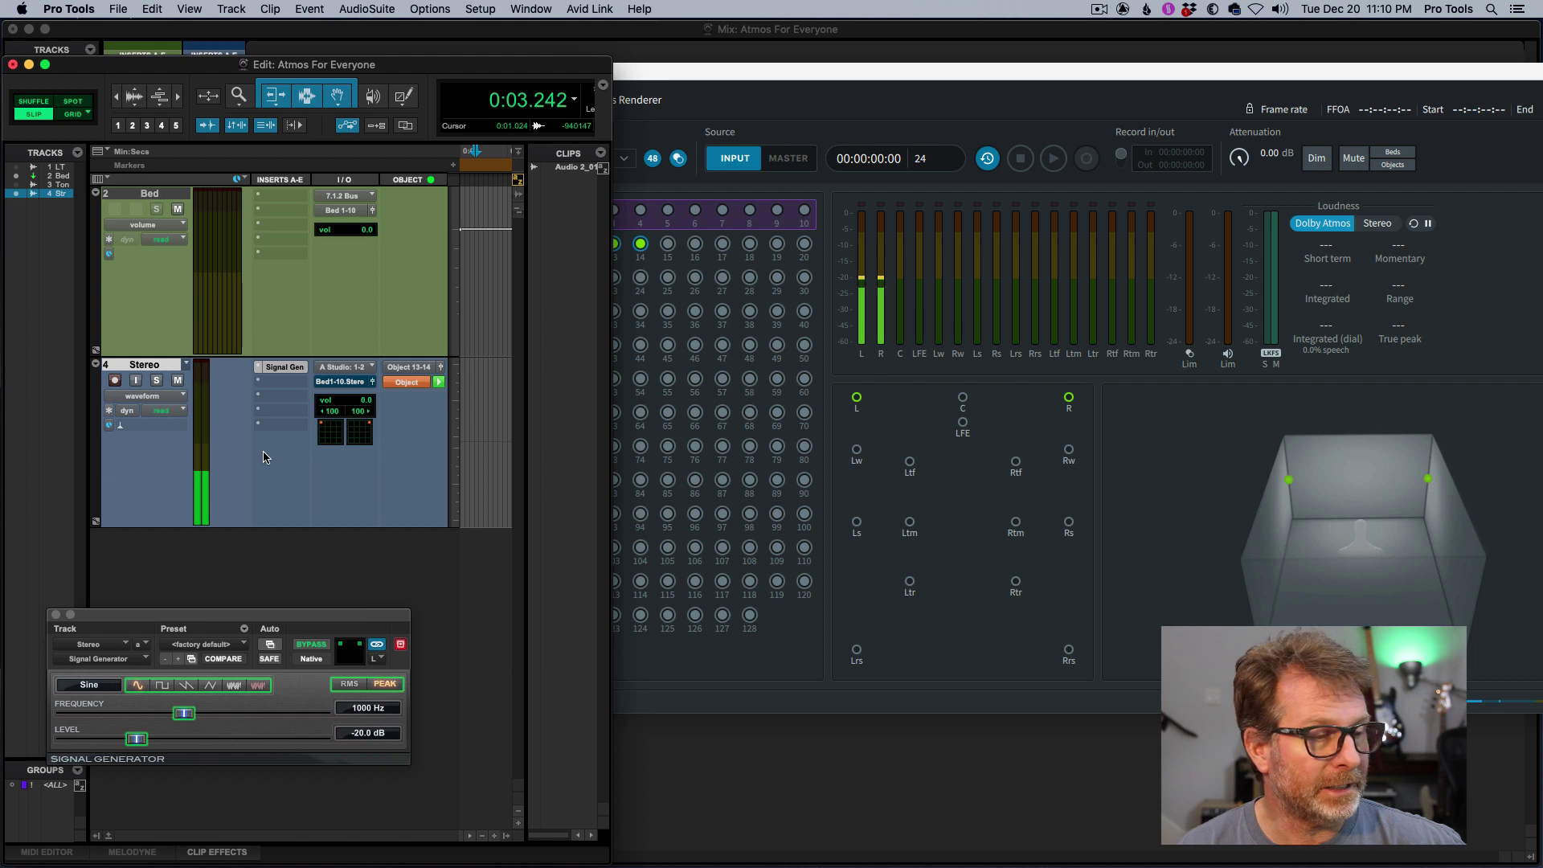
{"action": "left_click_drag", "start_coordinate": [368, 429], "coordinate": [368, 425]}
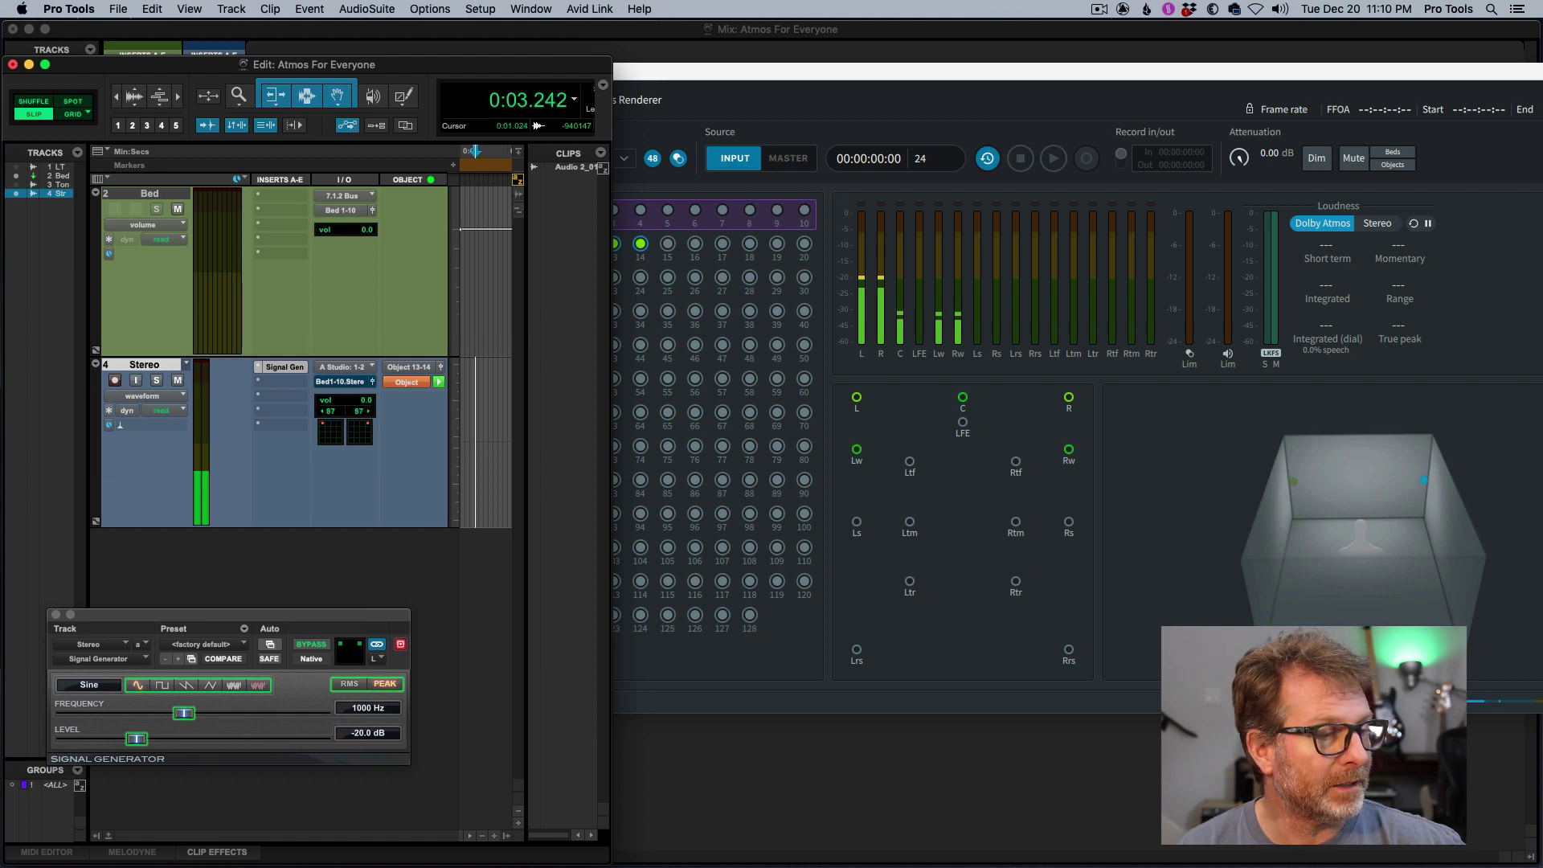
Step: Open the Stereo track's output panner and pull both objects toward the room centre
{"action": "left_click", "coordinate": [372, 383]}
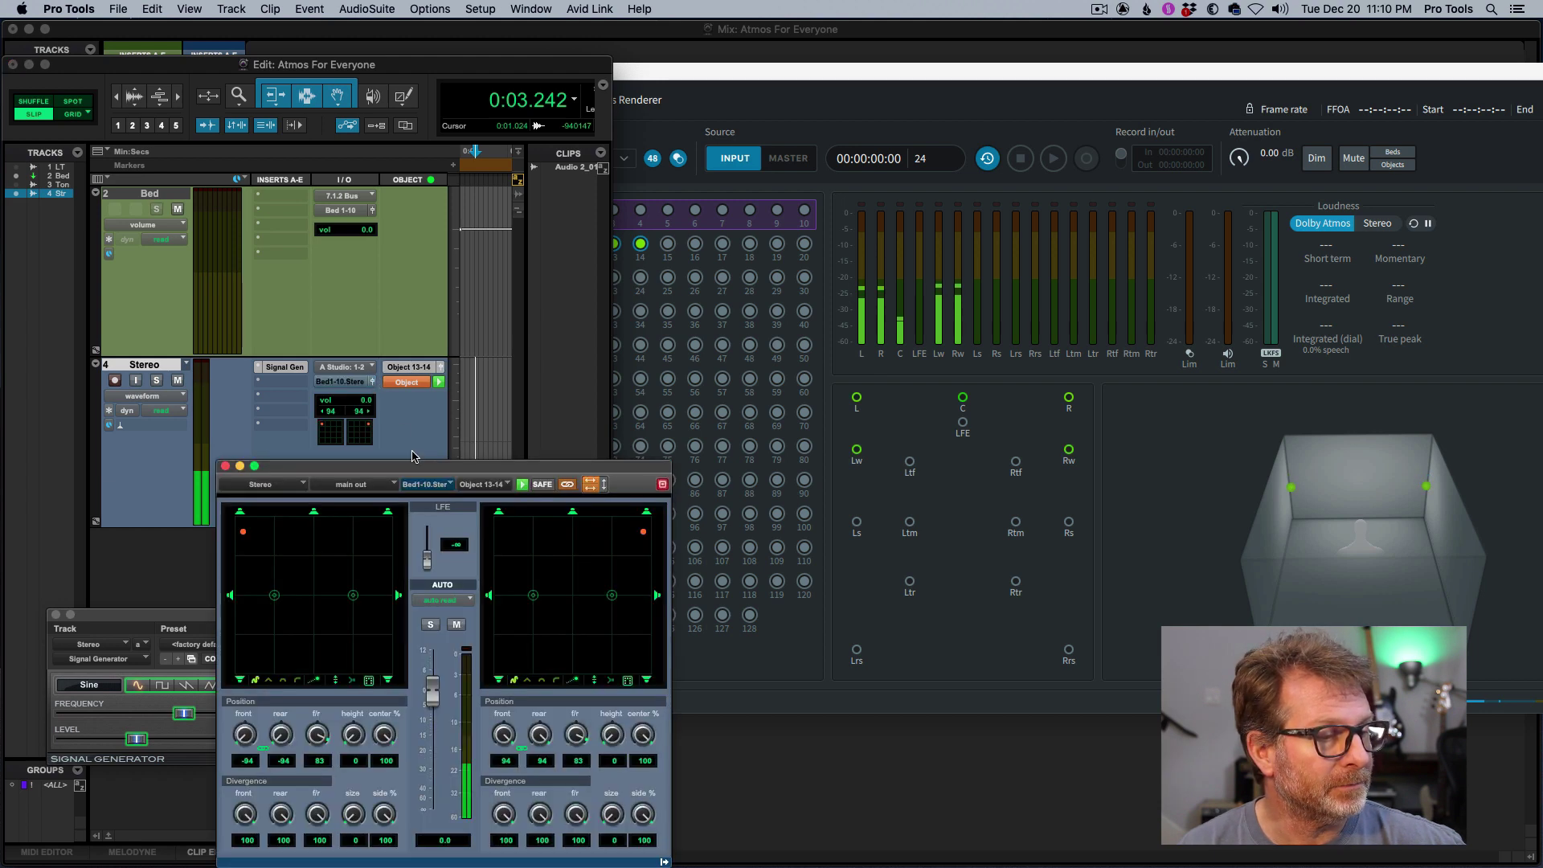
{"action": "left_click_drag", "start_coordinate": [406, 473], "coordinate": [253, 475]}
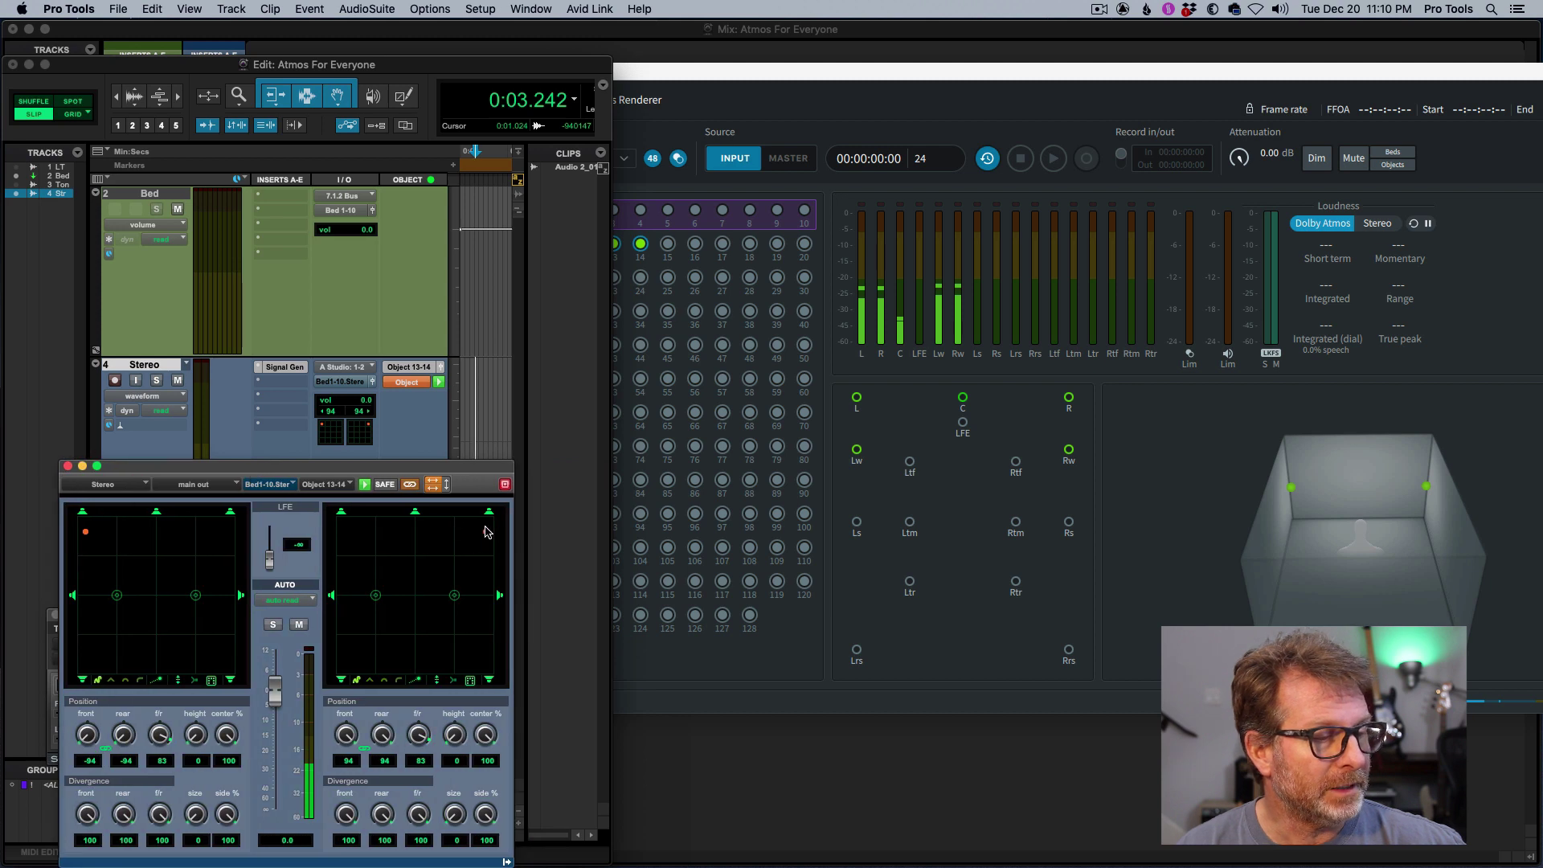
{"action": "left_click_drag", "start_coordinate": [486, 535], "coordinate": [451, 577]}
Step: Bring the Dolby Atmos Renderer into view, then move the stereo objects to the front corners
{"action": "left_click_drag", "start_coordinate": [661, 70], "coordinate": [683, 61]}
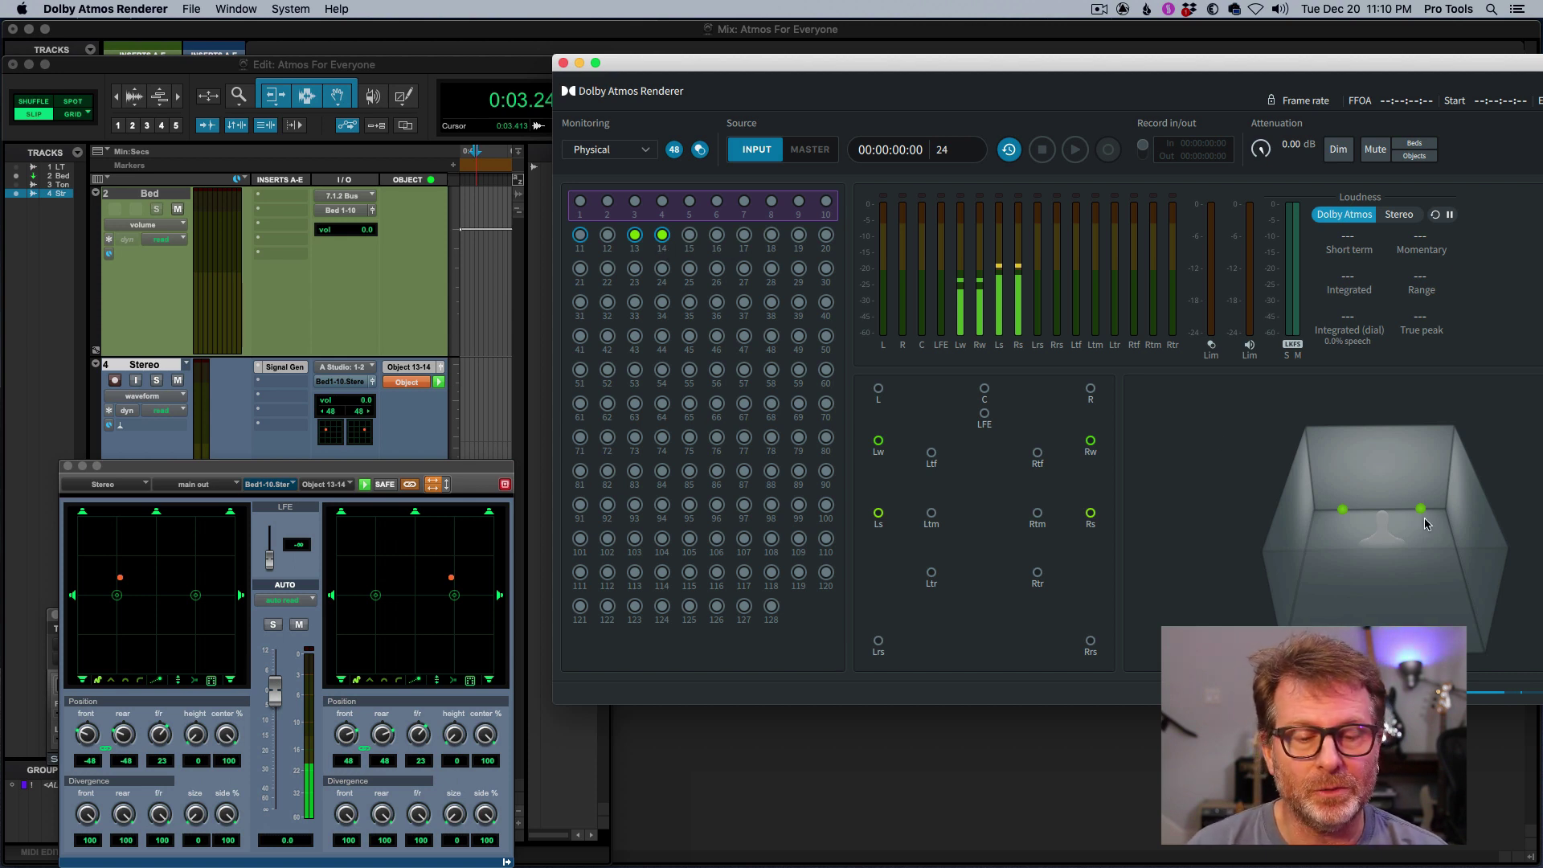
{"action": "left_click", "coordinate": [451, 583]}
{"action": "left_click_drag", "start_coordinate": [454, 579], "coordinate": [479, 628]}
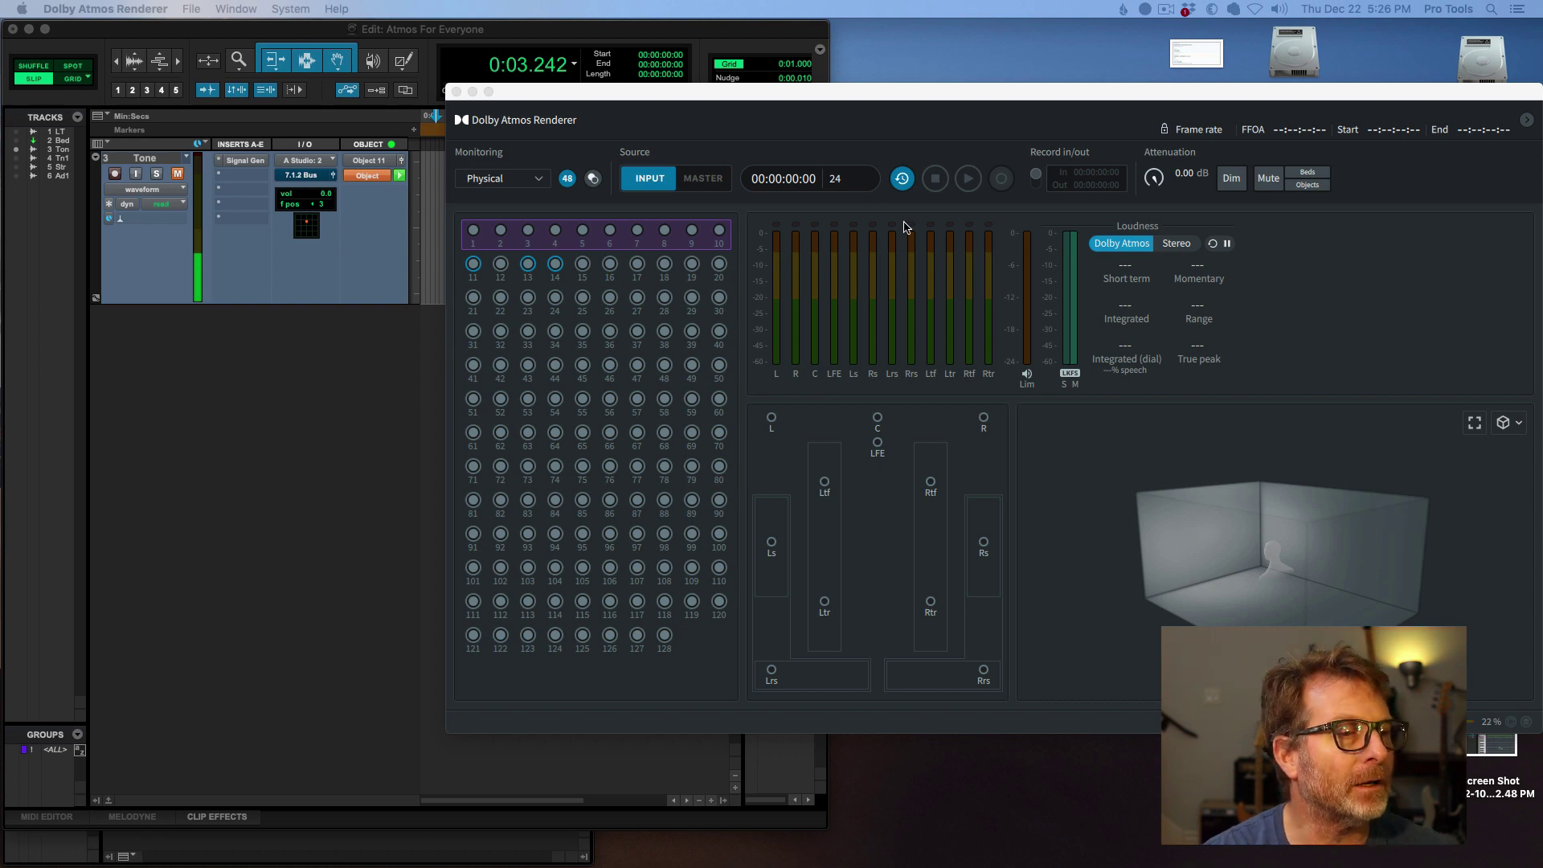
Step: Bring the Tone track's Edit window forward and check the Edit Window Views, closing without changes
{"action": "left_click", "coordinate": [676, 32]}
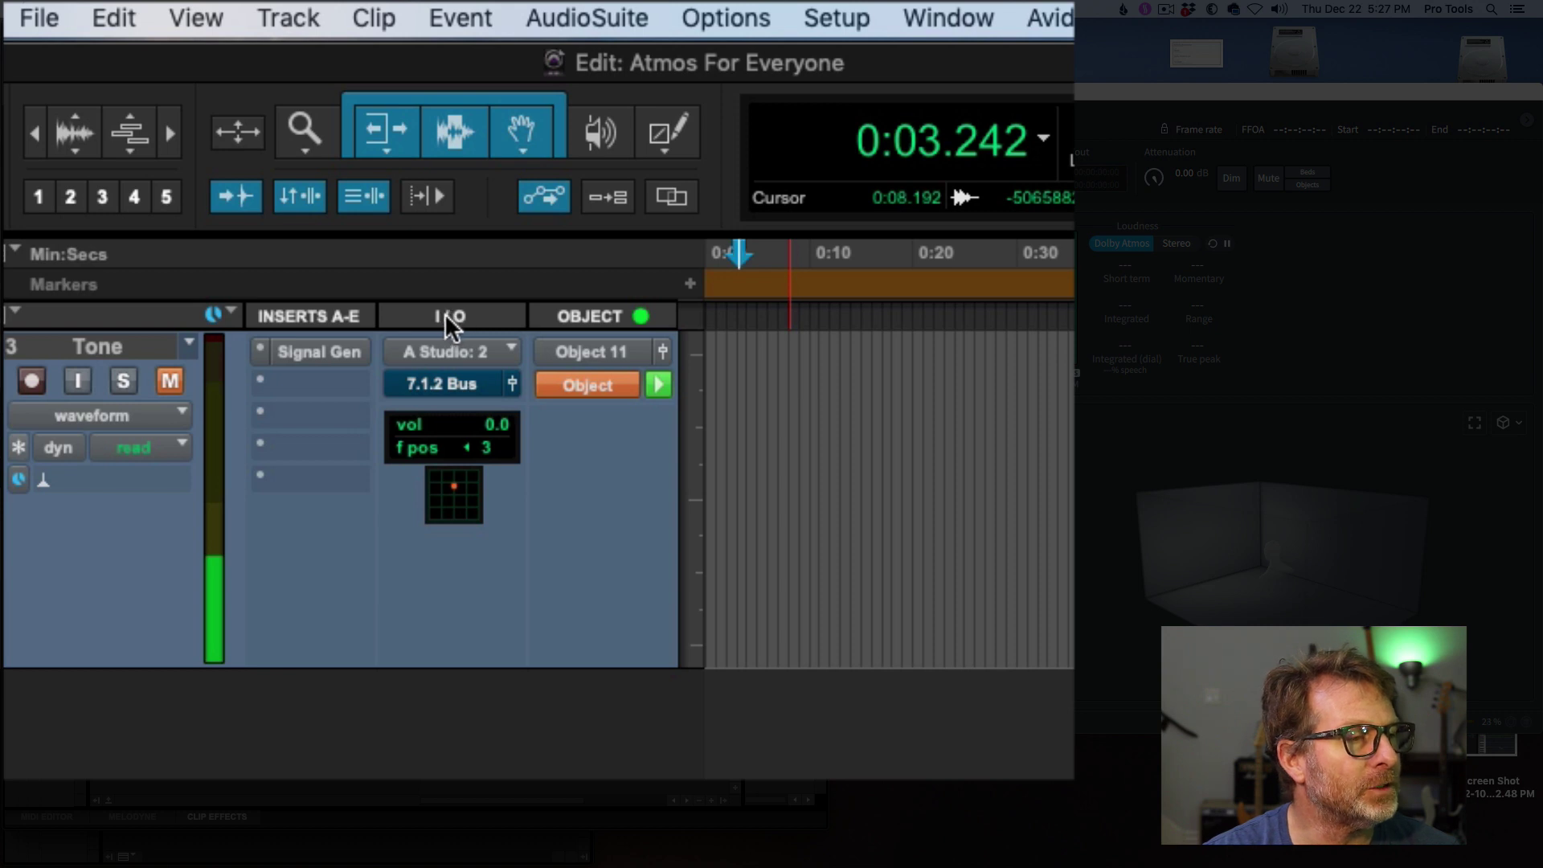
{"action": "left_click", "coordinate": [196, 16]}
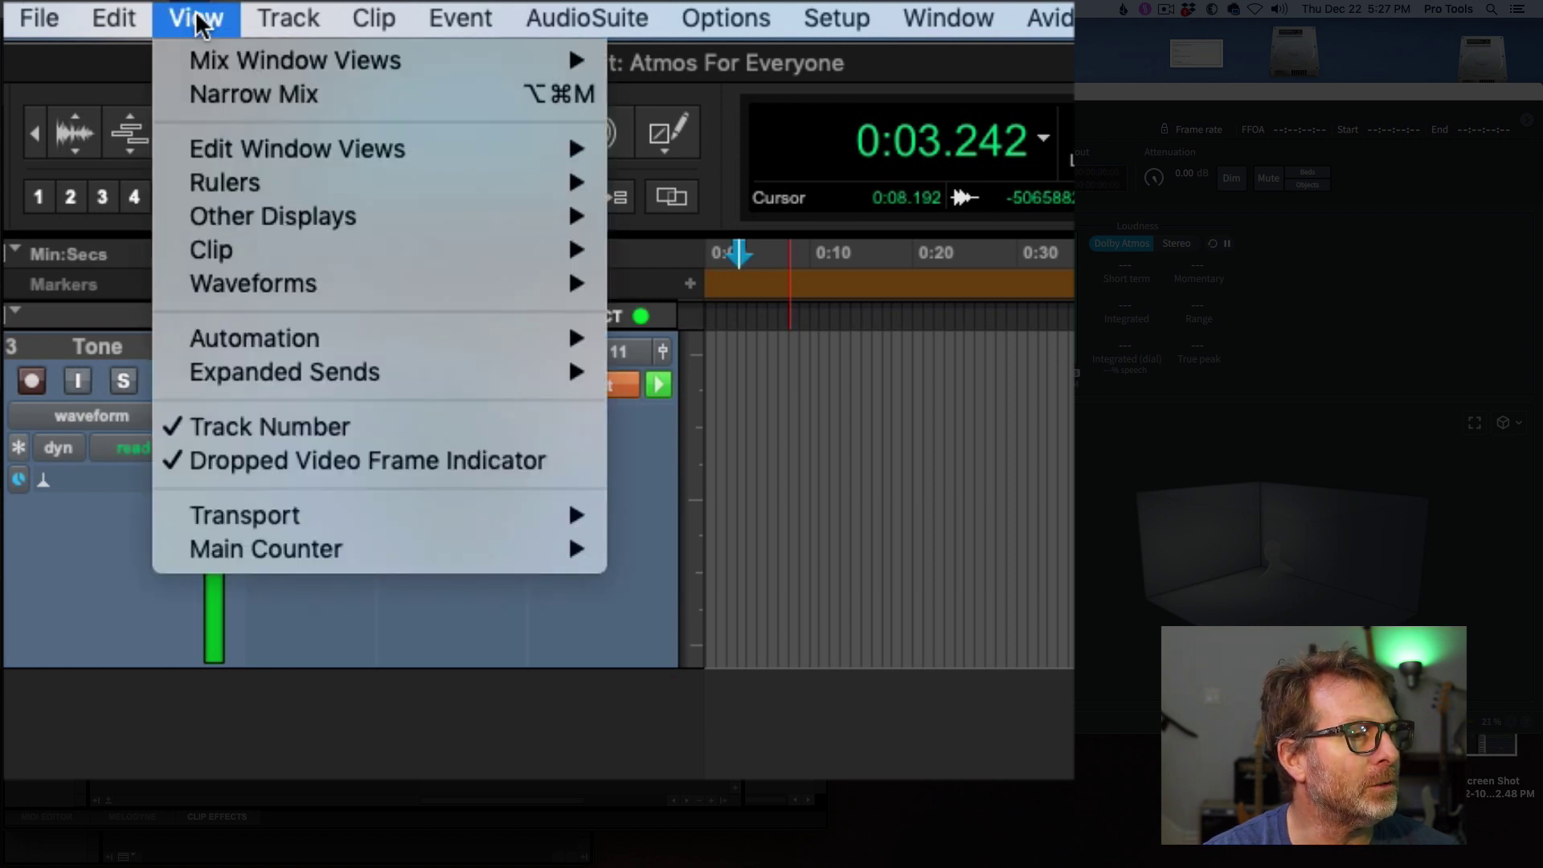
{"action": "mouse_move", "coordinate": [241, 148]}
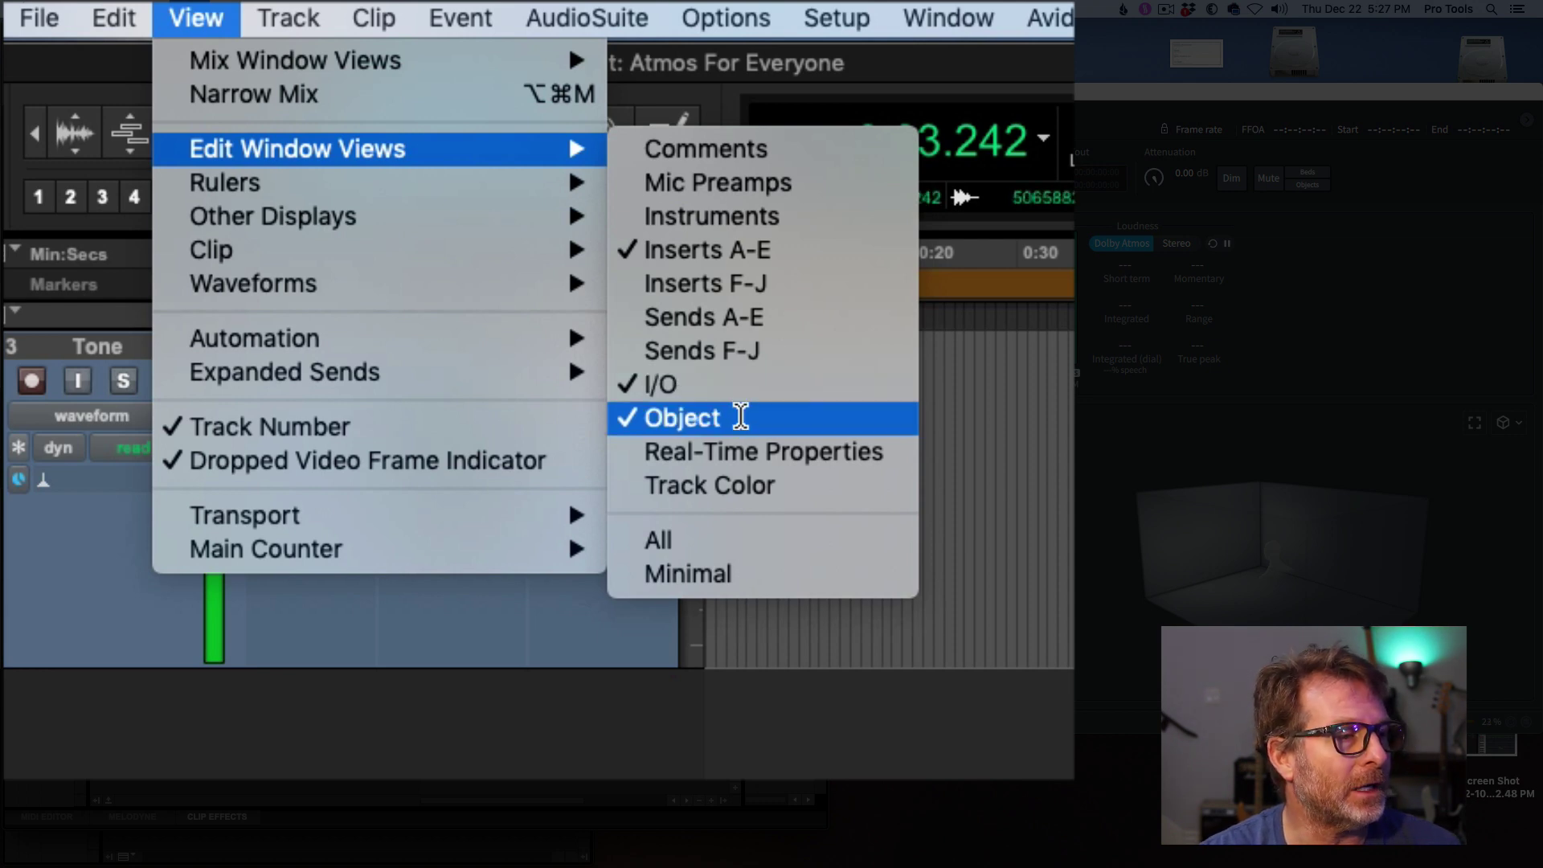
{"action": "key", "text": "Escape"}
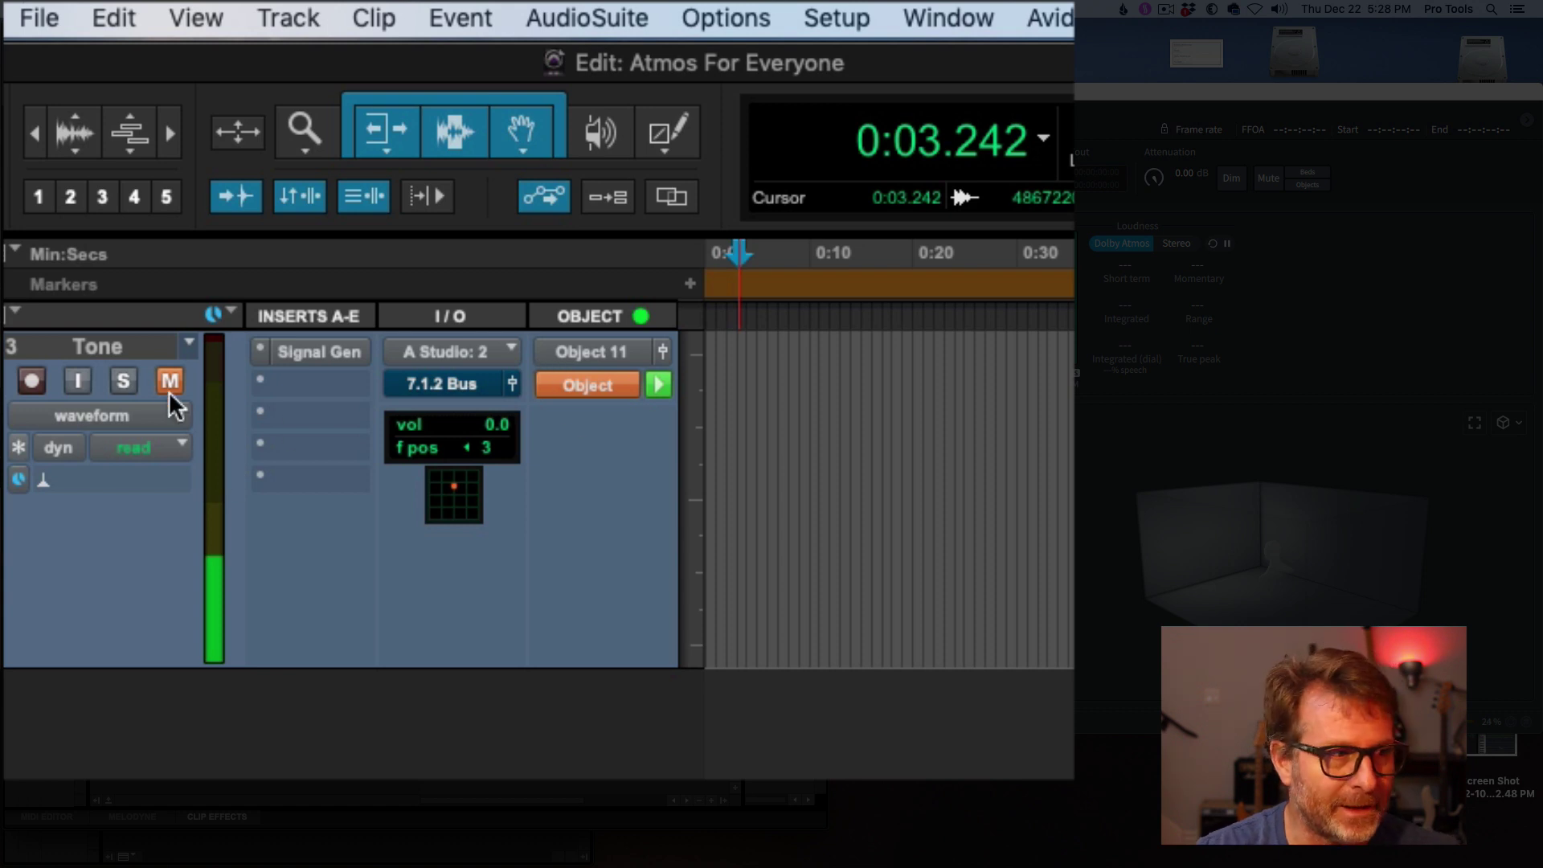
{"action": "left_click", "coordinate": [142, 344]}
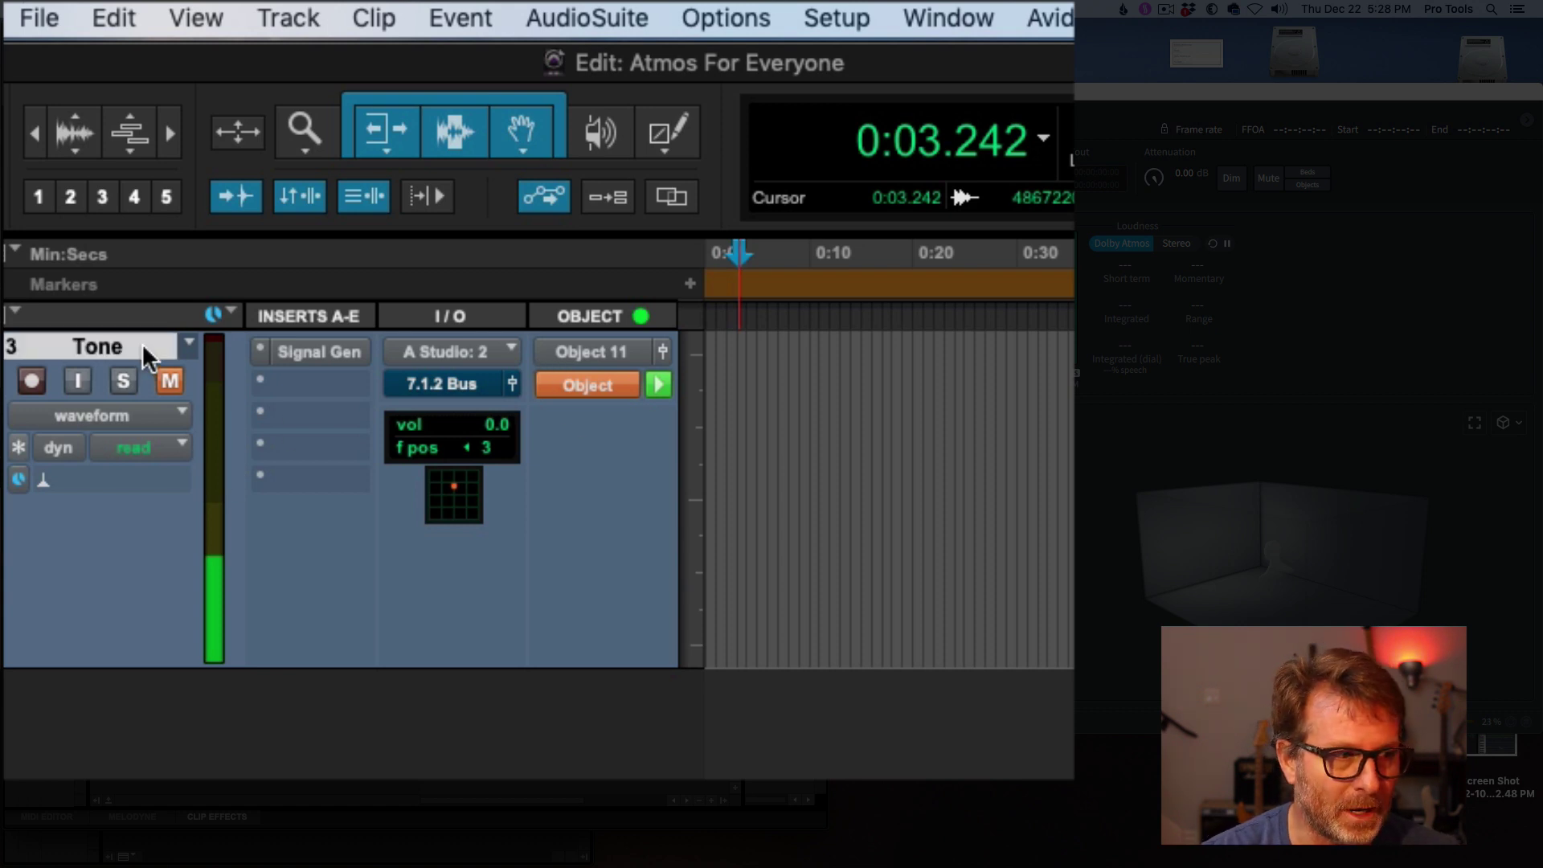
{"action": "left_click", "coordinate": [595, 384]}
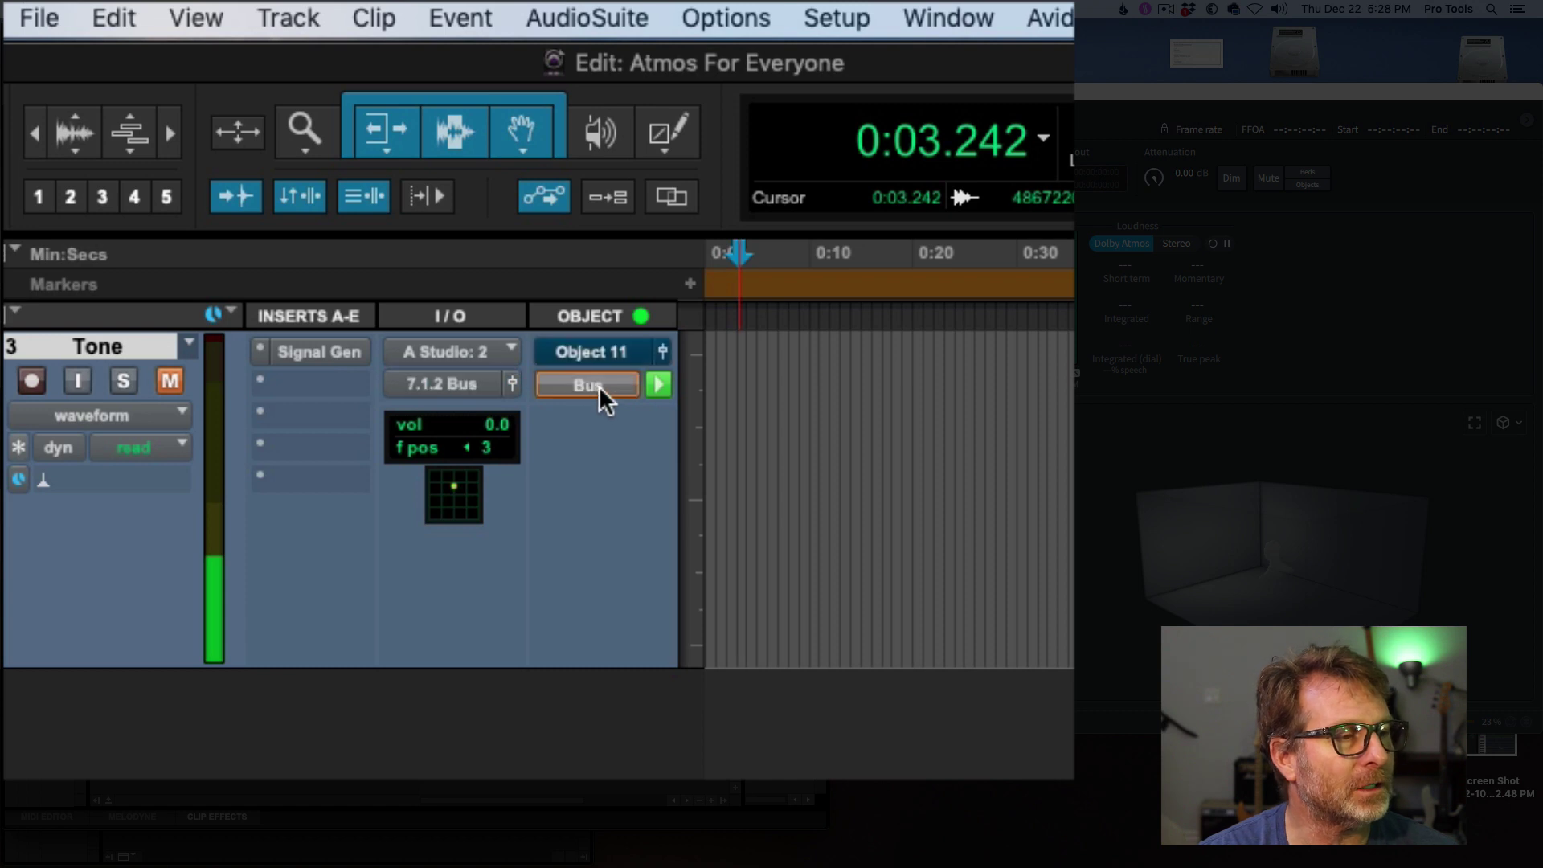
{"action": "left_click", "coordinate": [599, 385]}
{"action": "left_click", "coordinate": [599, 385]}
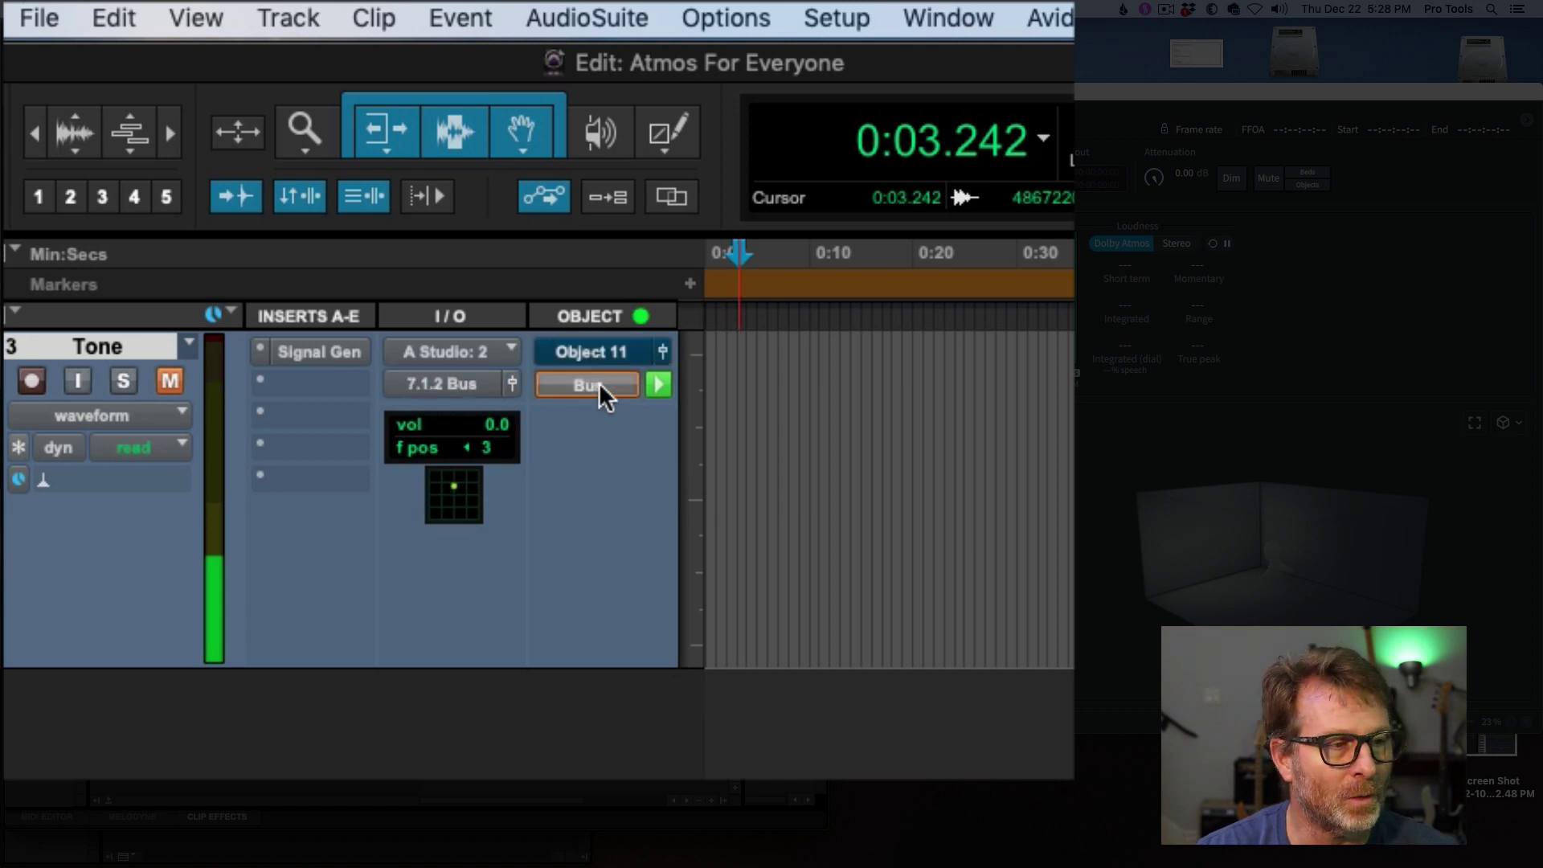
{"action": "left_click", "coordinate": [599, 383]}
{"action": "left_click", "coordinate": [600, 382]}
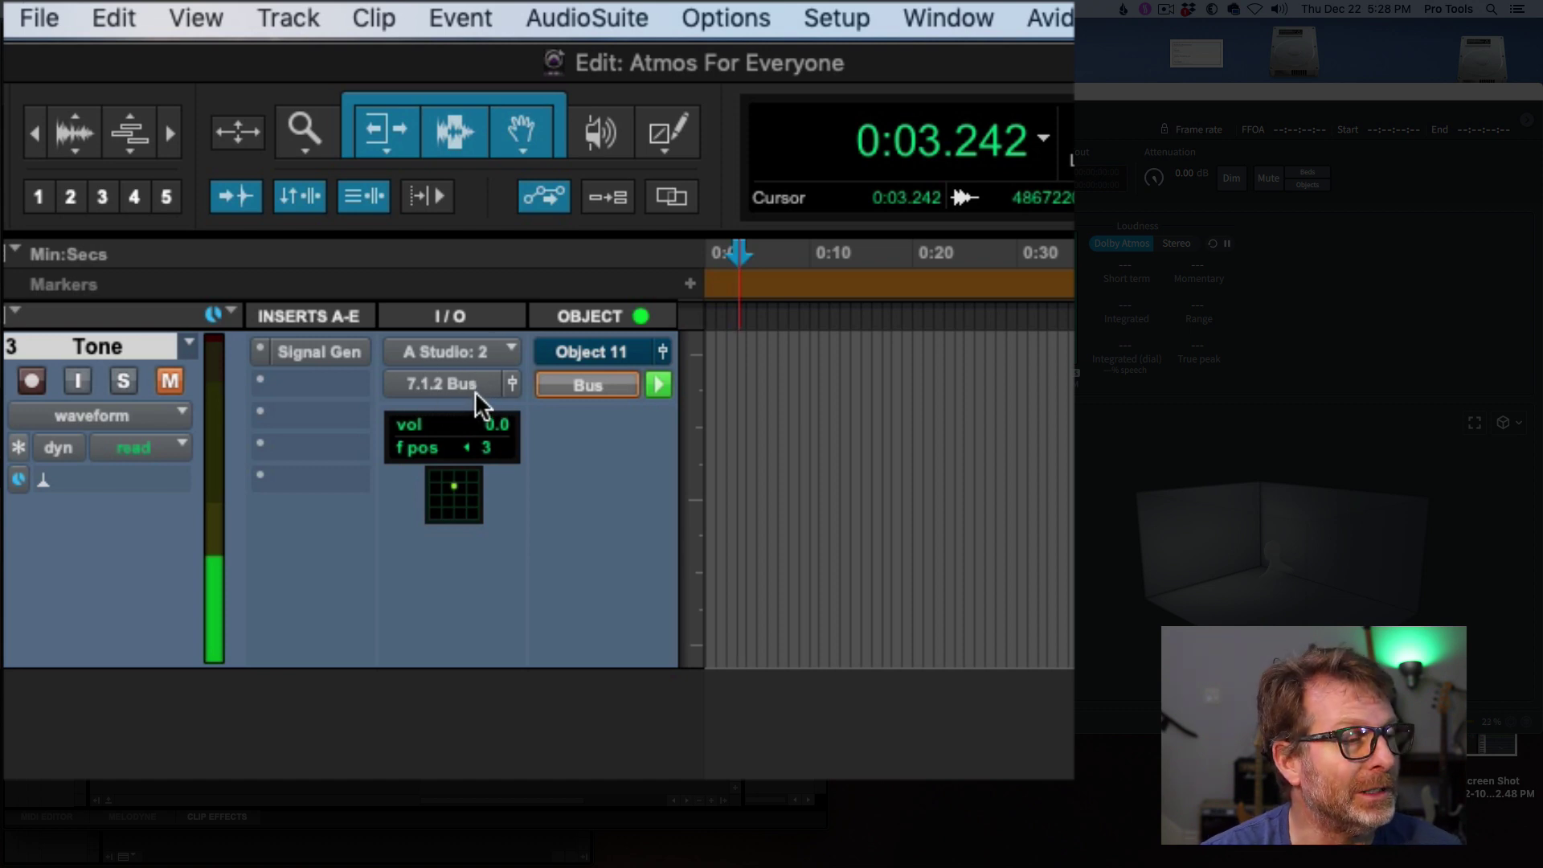
{"action": "left_click", "coordinate": [609, 353]}
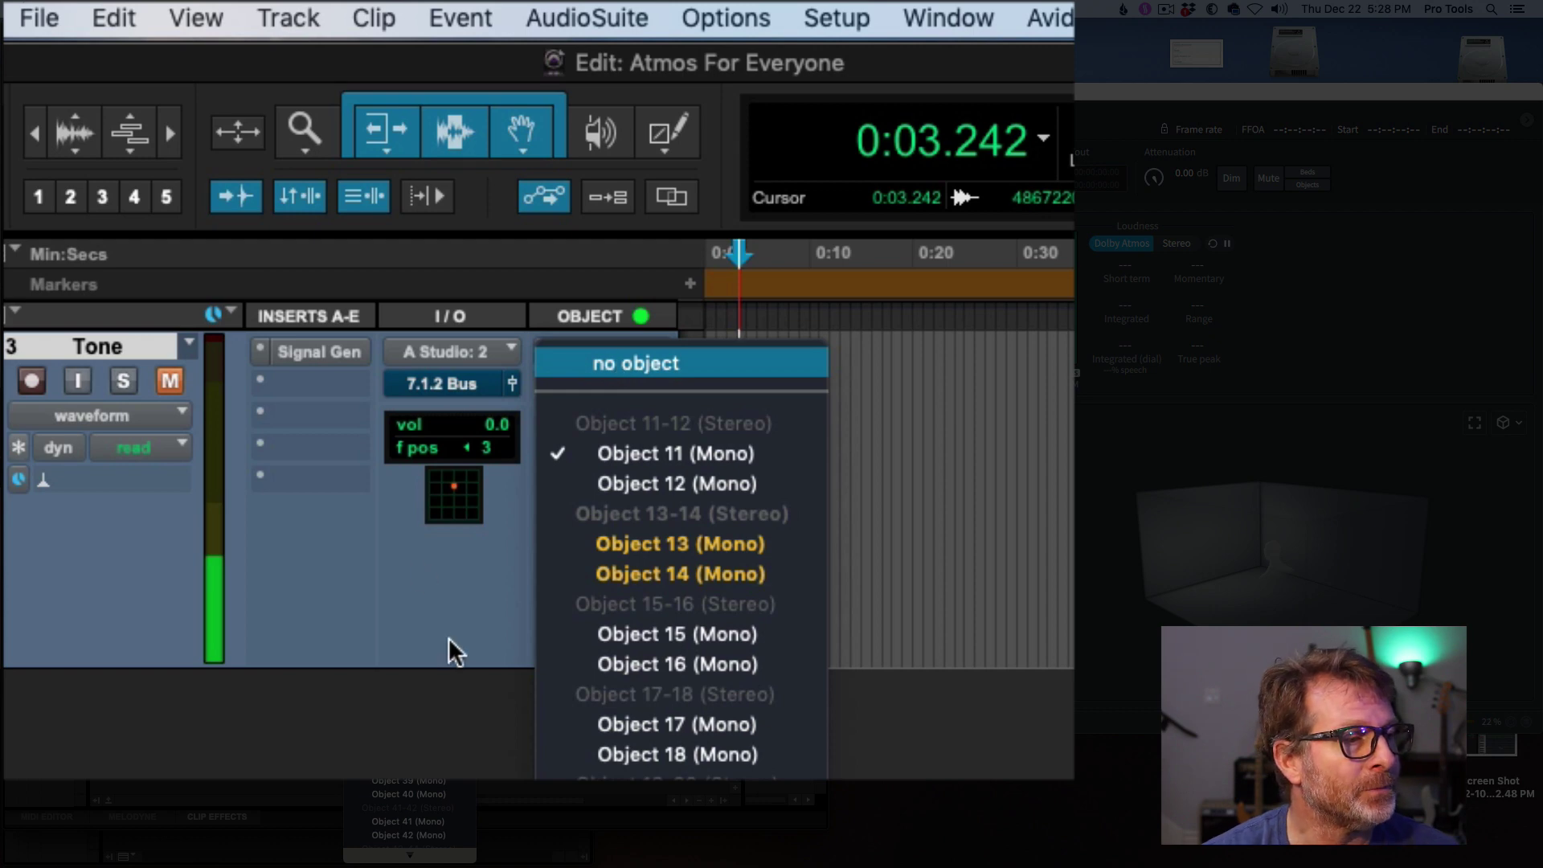
{"action": "left_click", "coordinate": [601, 455]}
{"action": "left_click", "coordinate": [379, 164]}
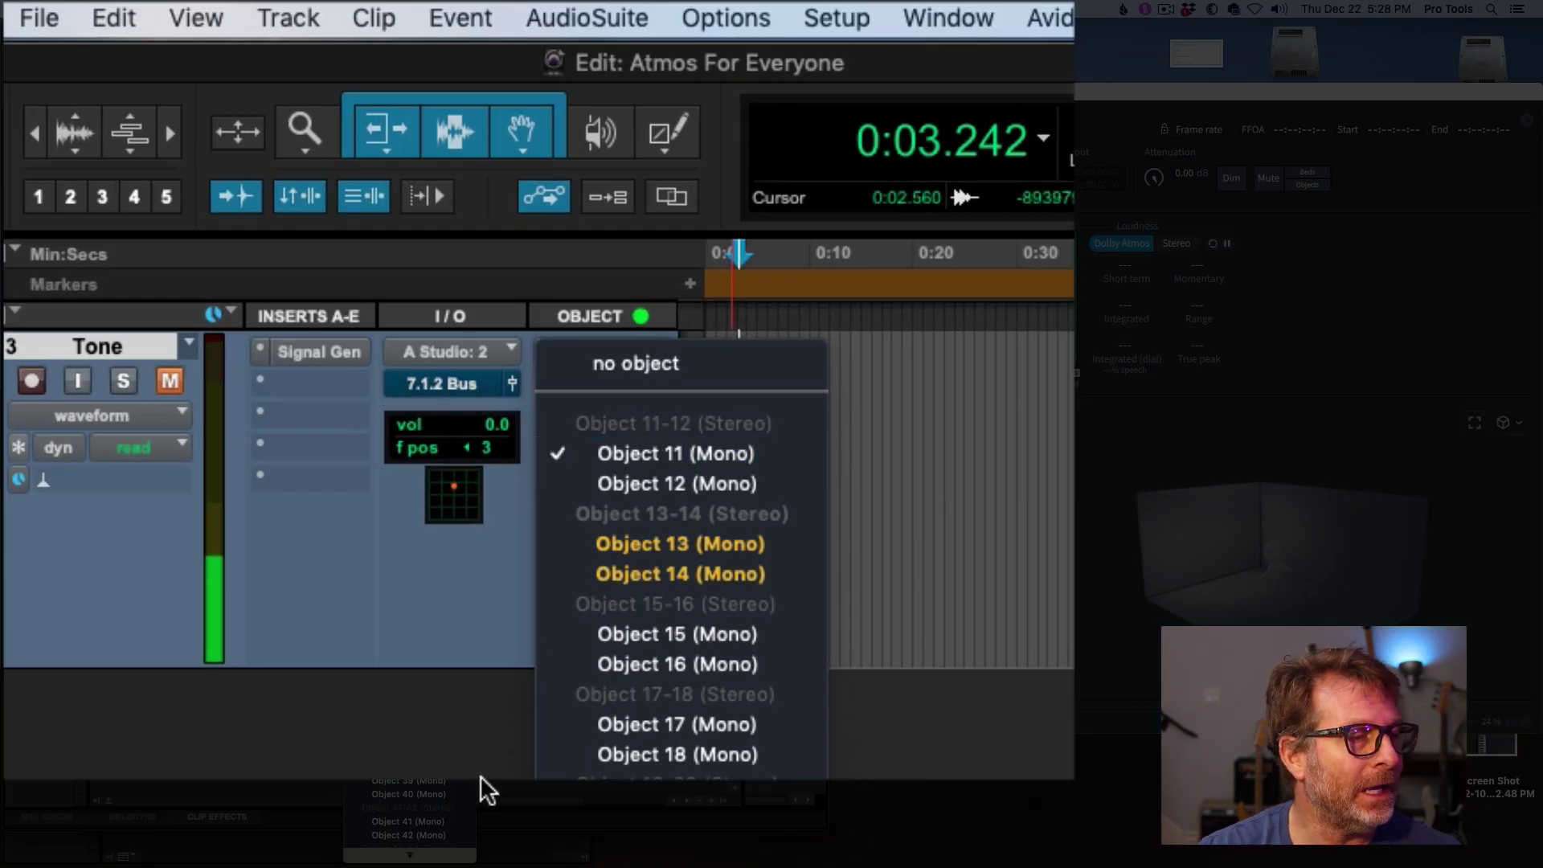
{"action": "left_click", "coordinate": [480, 775]}
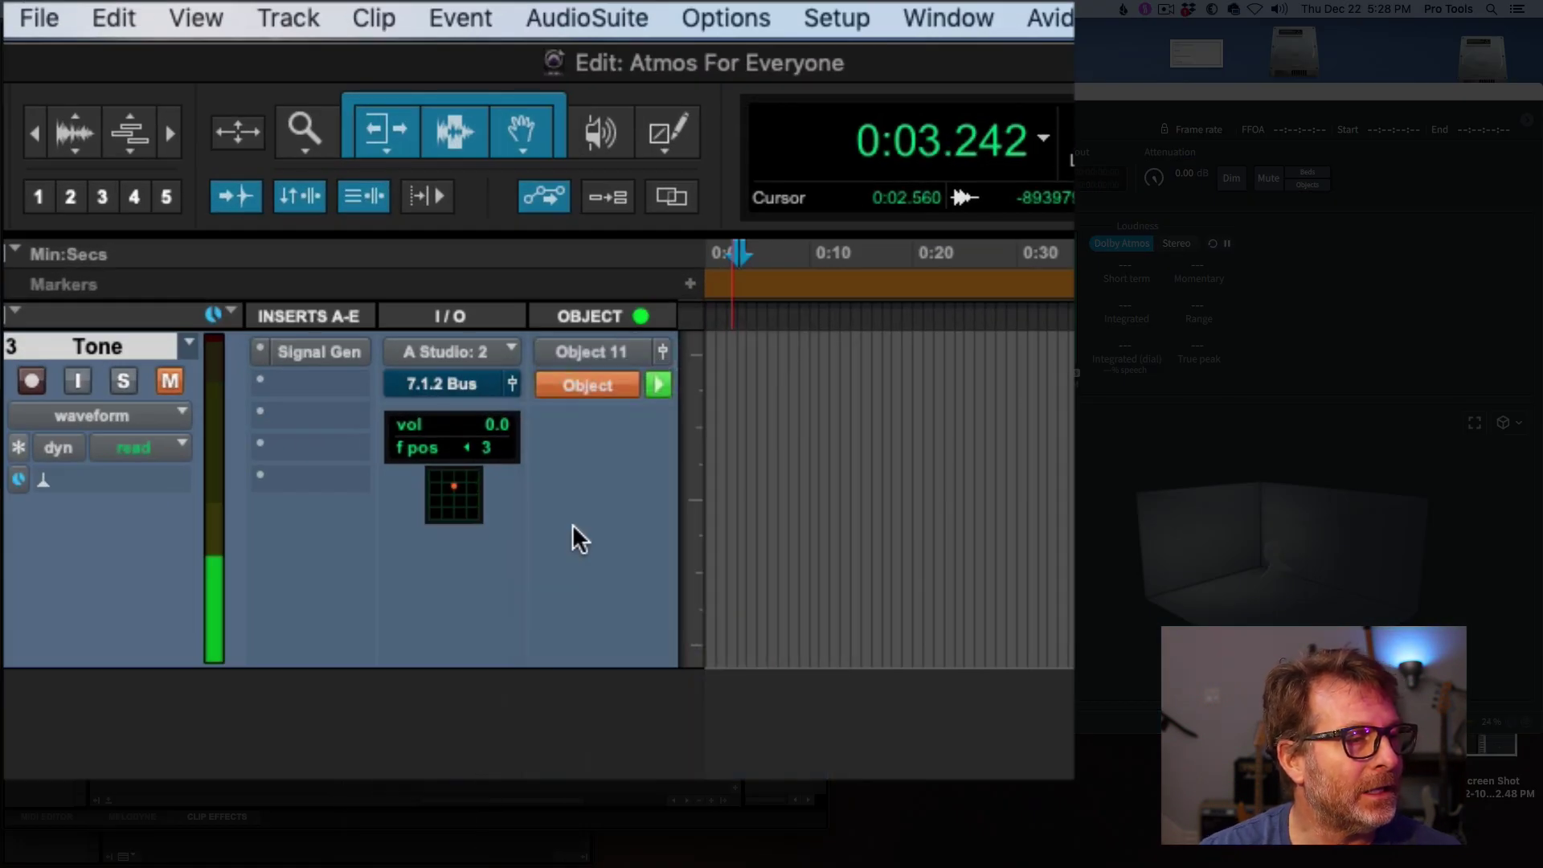
{"action": "left_click", "coordinate": [611, 352]}
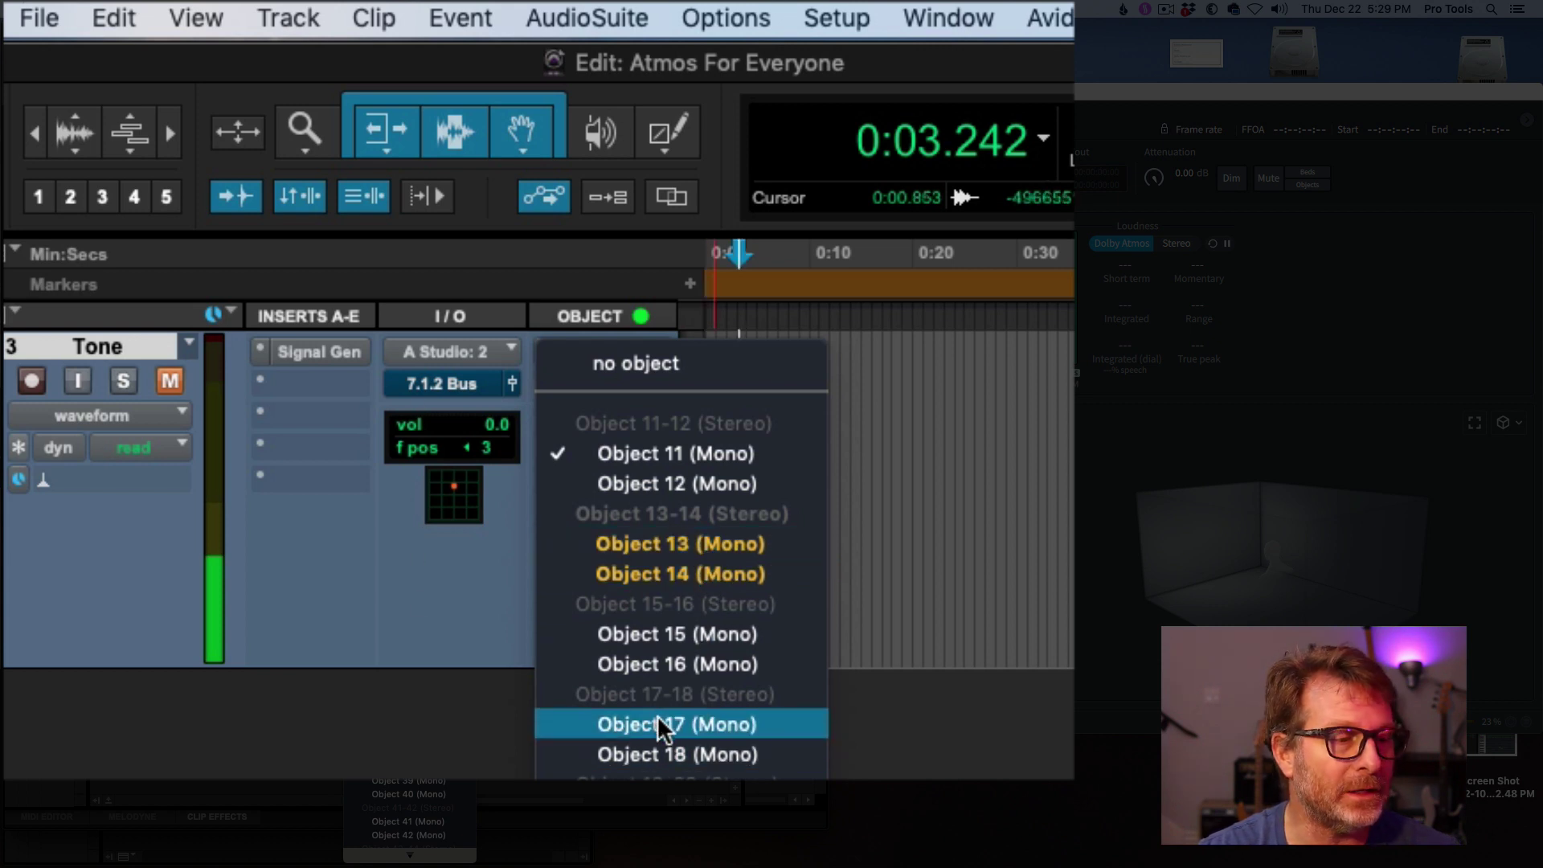
{"action": "left_click", "coordinate": [285, 368]}
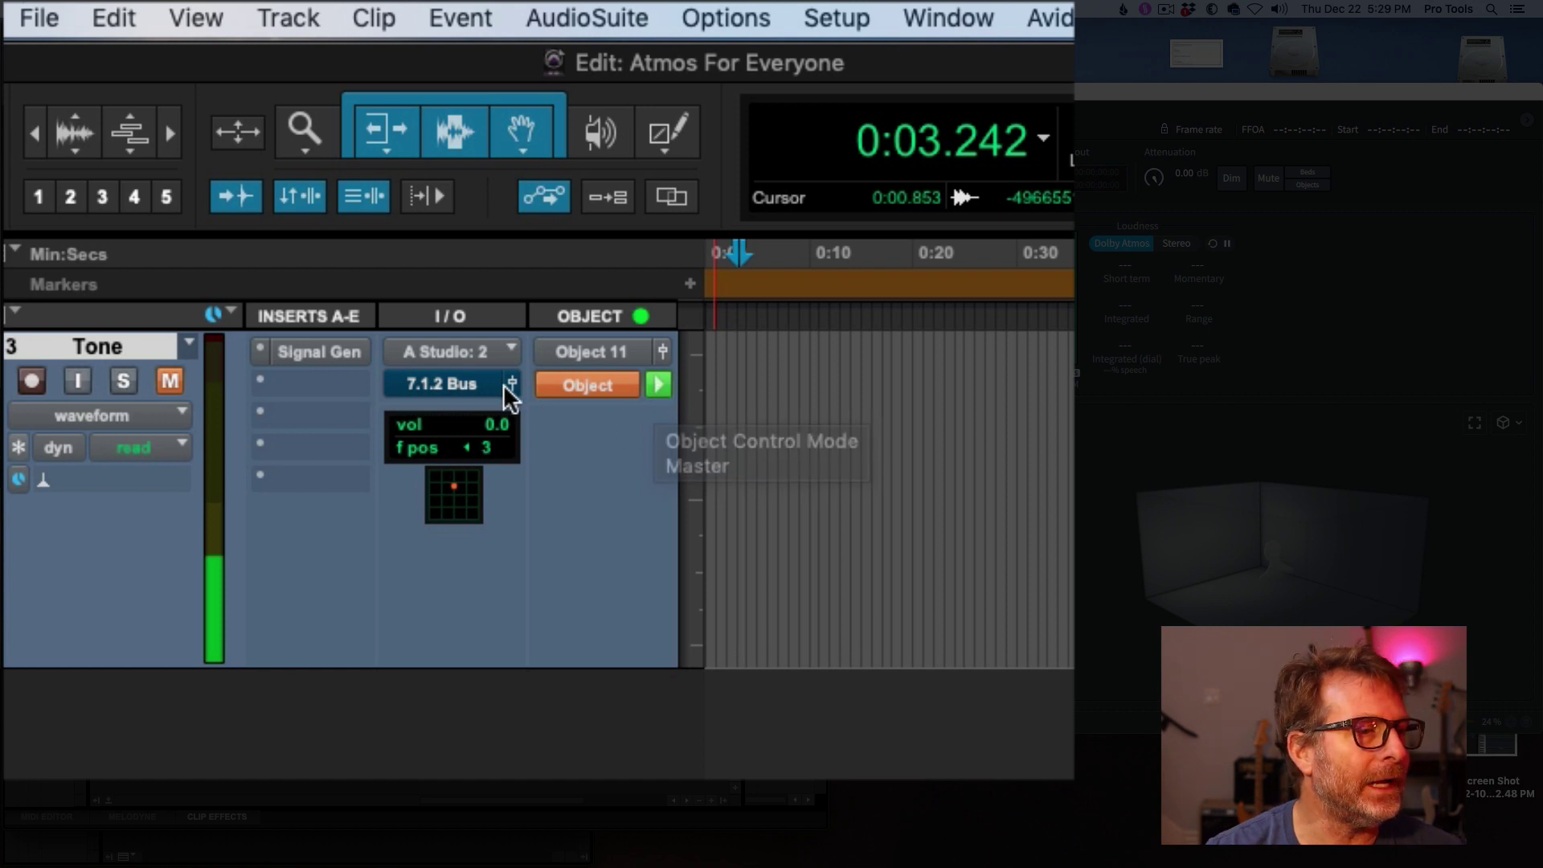
Step: Open the Tone track's output panner window and arrange it alongside the Dolby Atmos Renderer
{"action": "left_click", "coordinate": [661, 351]}
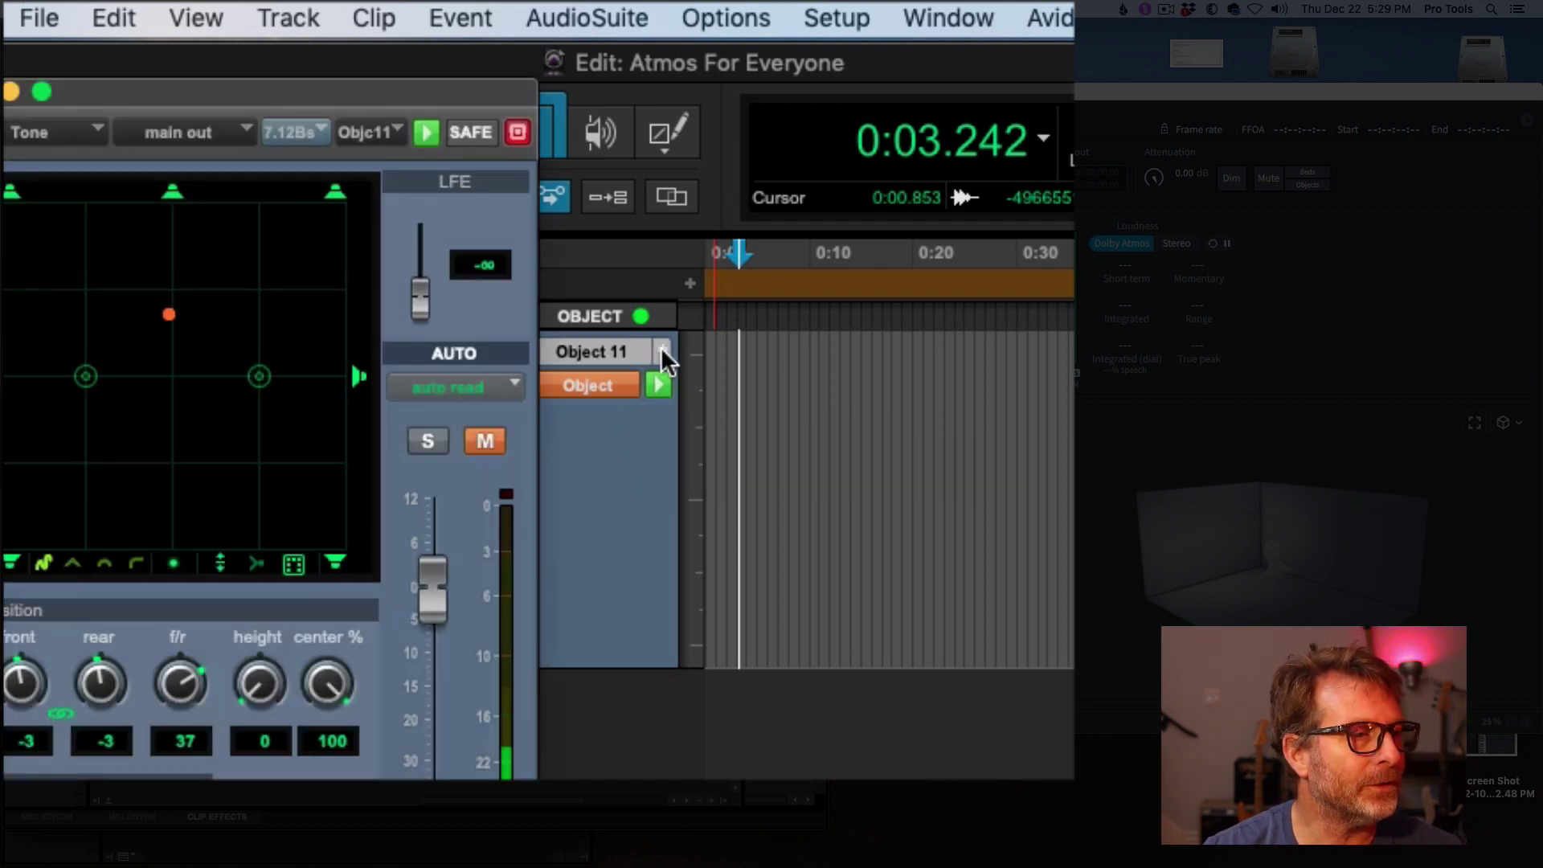
{"action": "left_click_drag", "start_coordinate": [555, 344], "coordinate": [578, 733]}
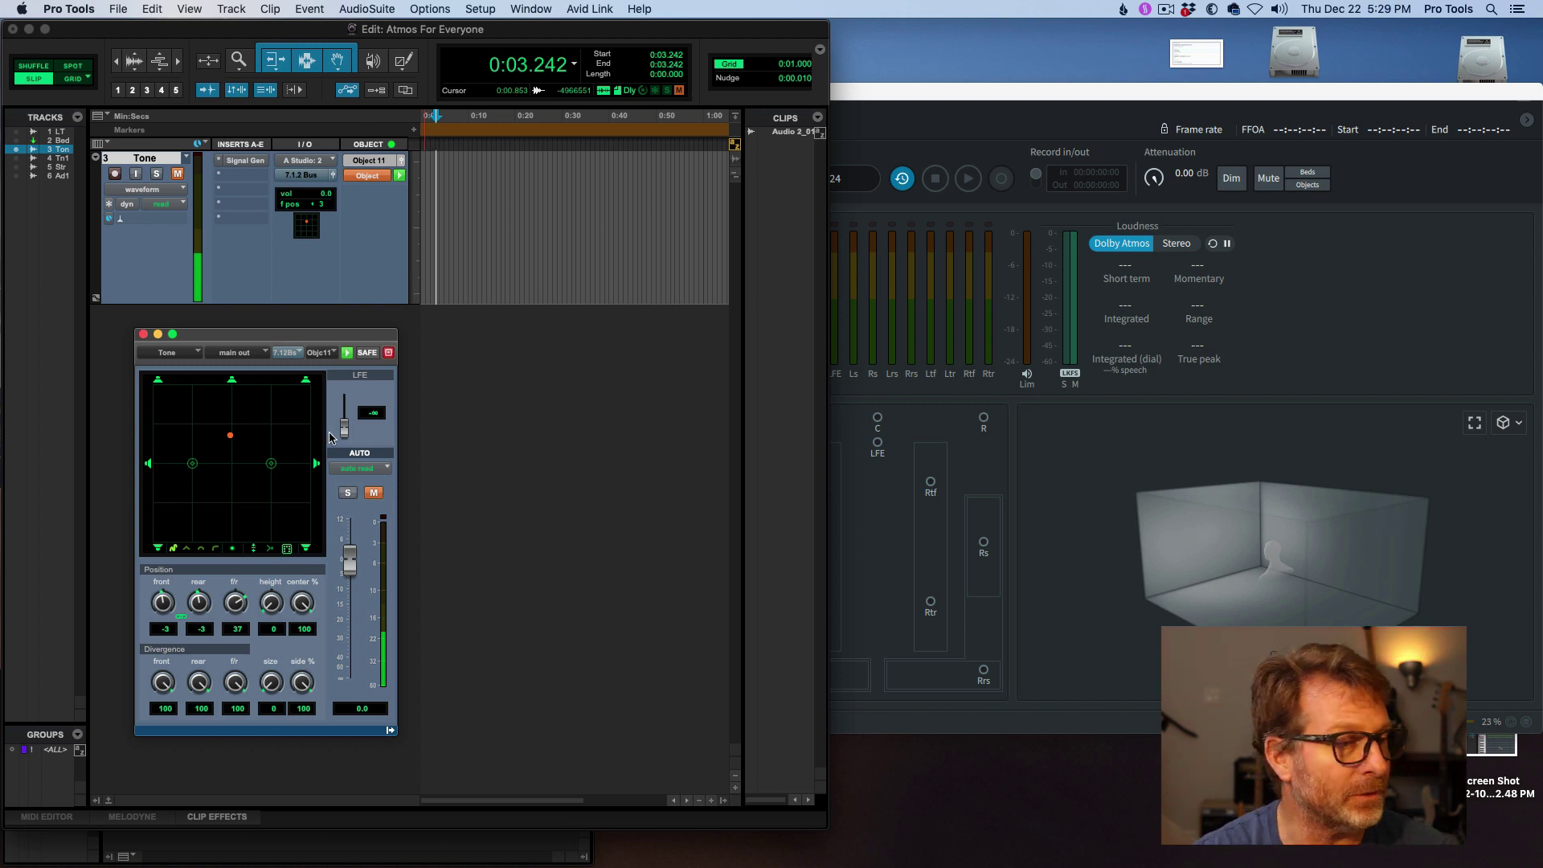
{"action": "left_click_drag", "start_coordinate": [997, 94], "coordinate": [1006, 87]}
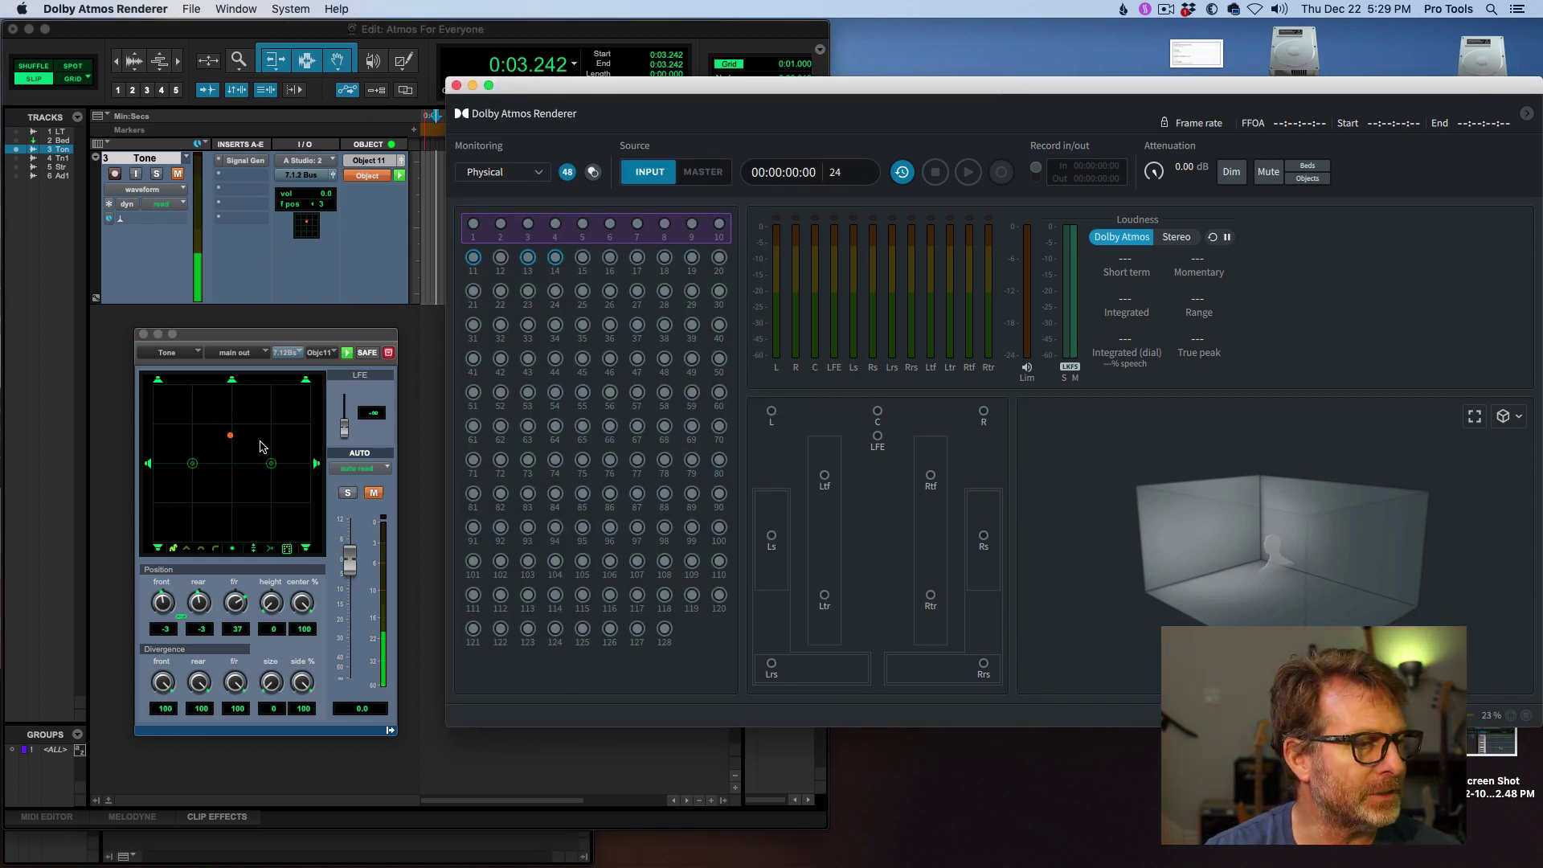
{"action": "left_click", "coordinate": [231, 441]}
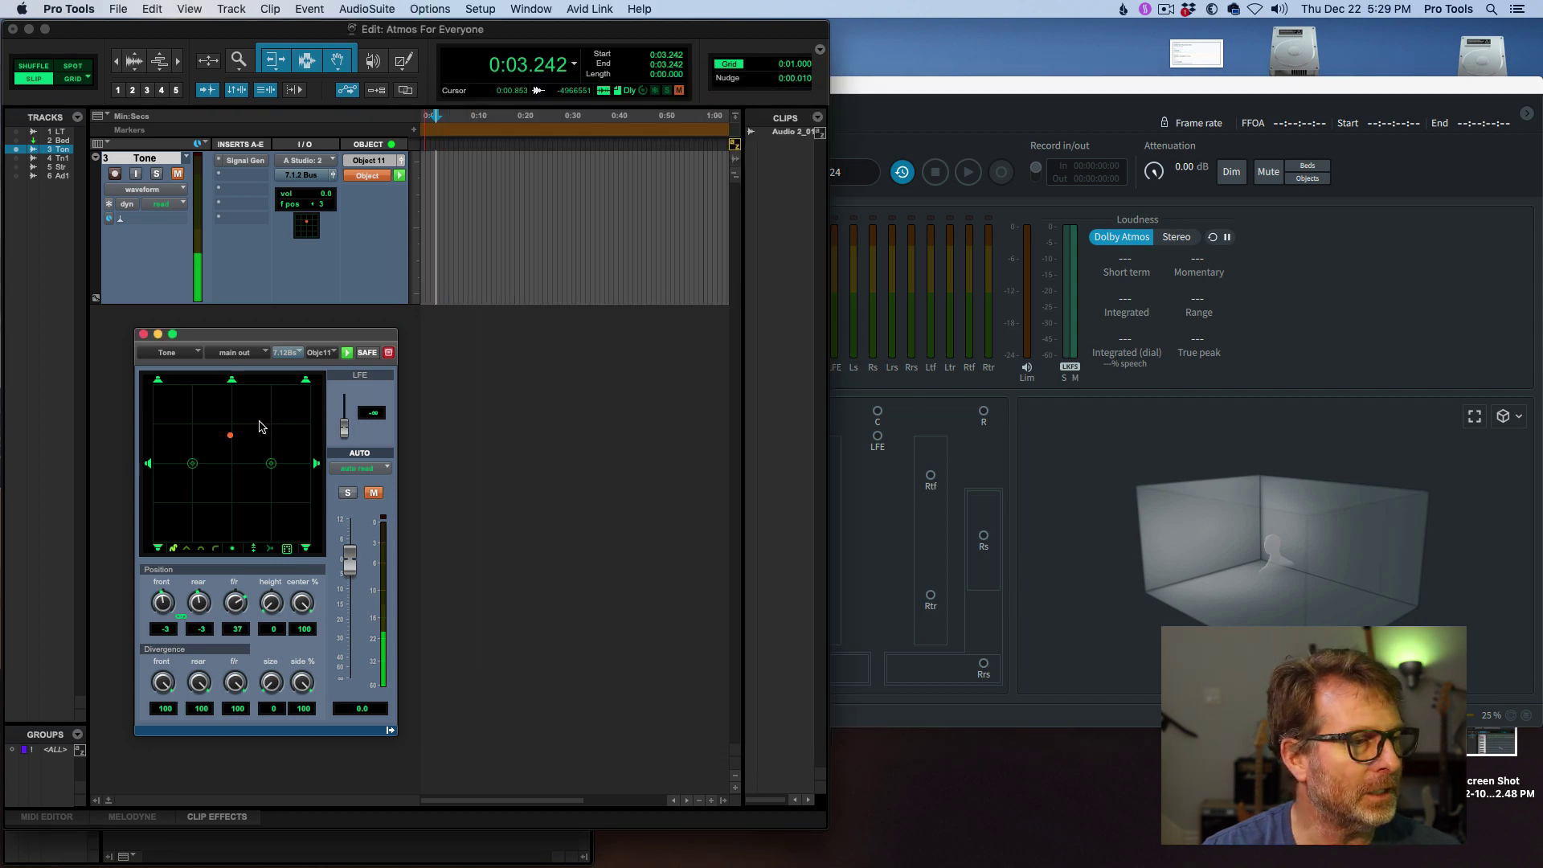
{"action": "left_click", "coordinate": [1061, 101]}
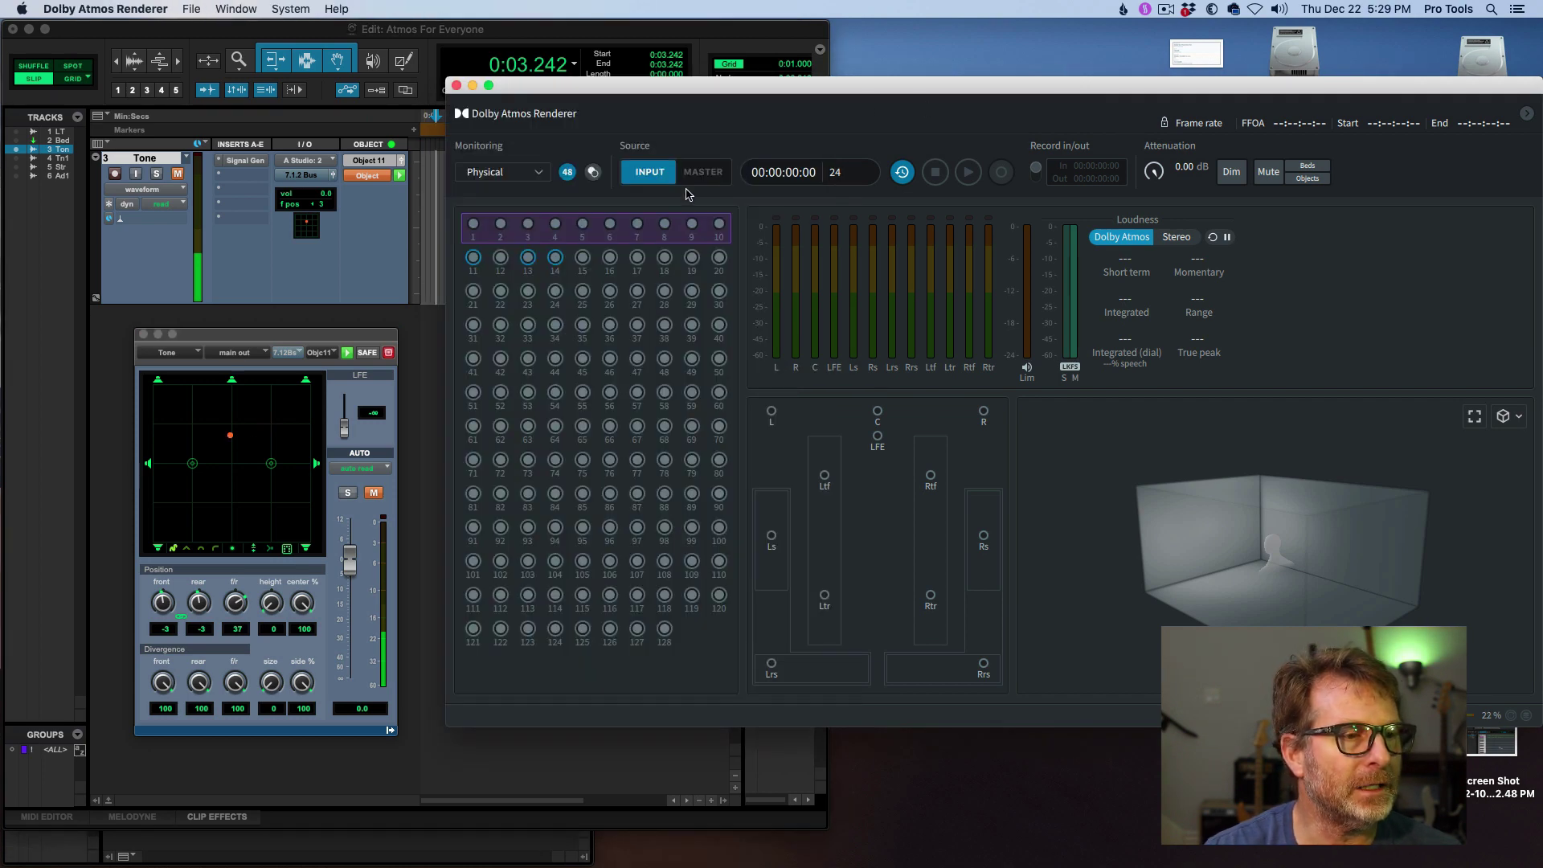
{"action": "left_click_drag", "start_coordinate": [757, 91], "coordinate": [781, 90]}
Step: Unmute the Tone track and pan Object 11 toward the rear right (front 10, f/r −38)
{"action": "left_click", "coordinate": [182, 179]}
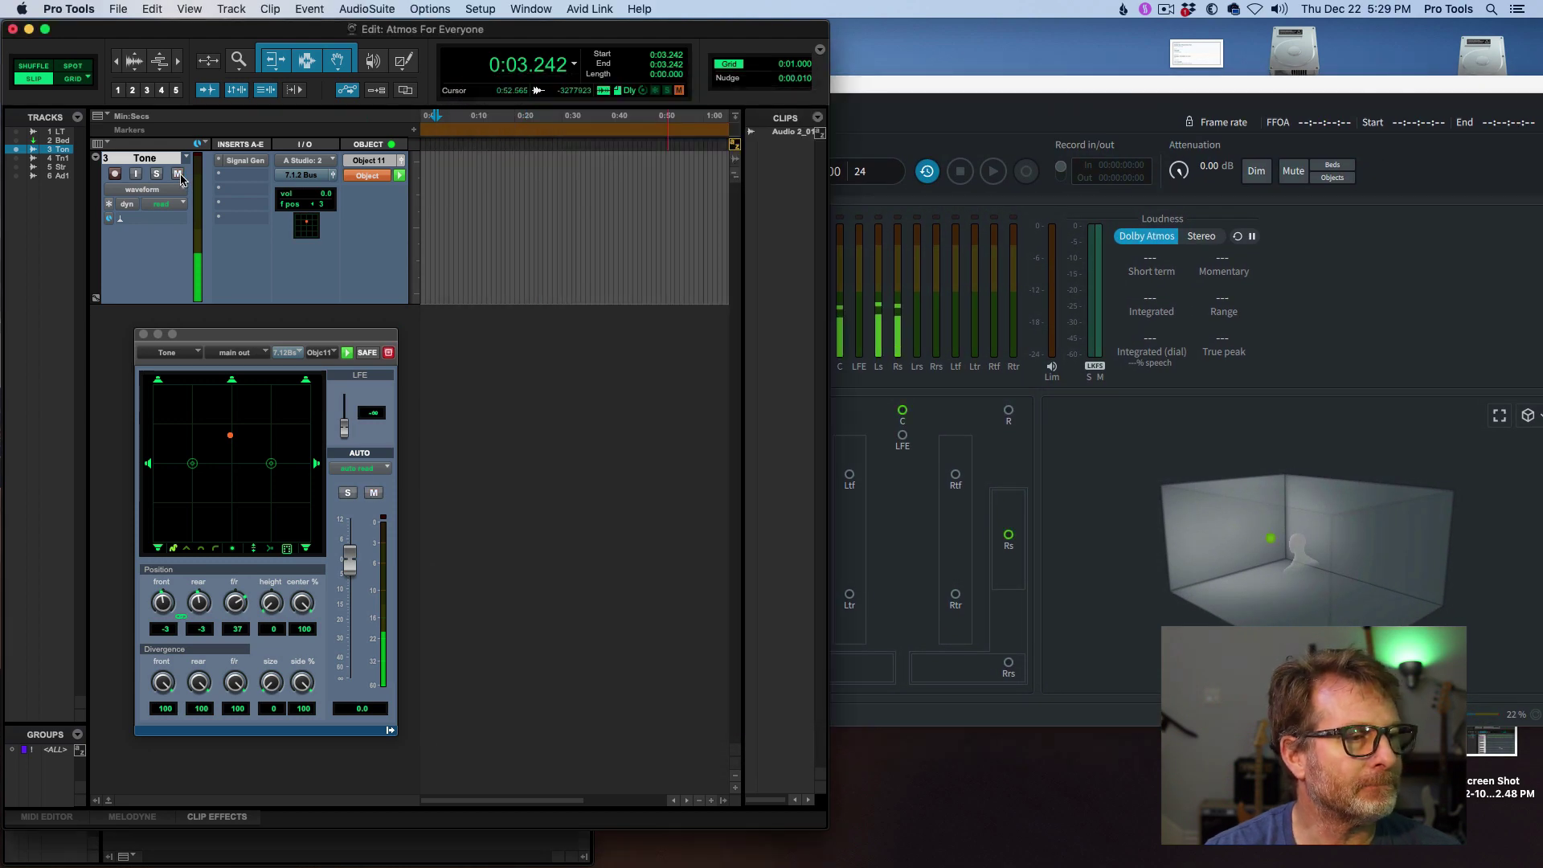
{"action": "left_click", "coordinate": [880, 91]}
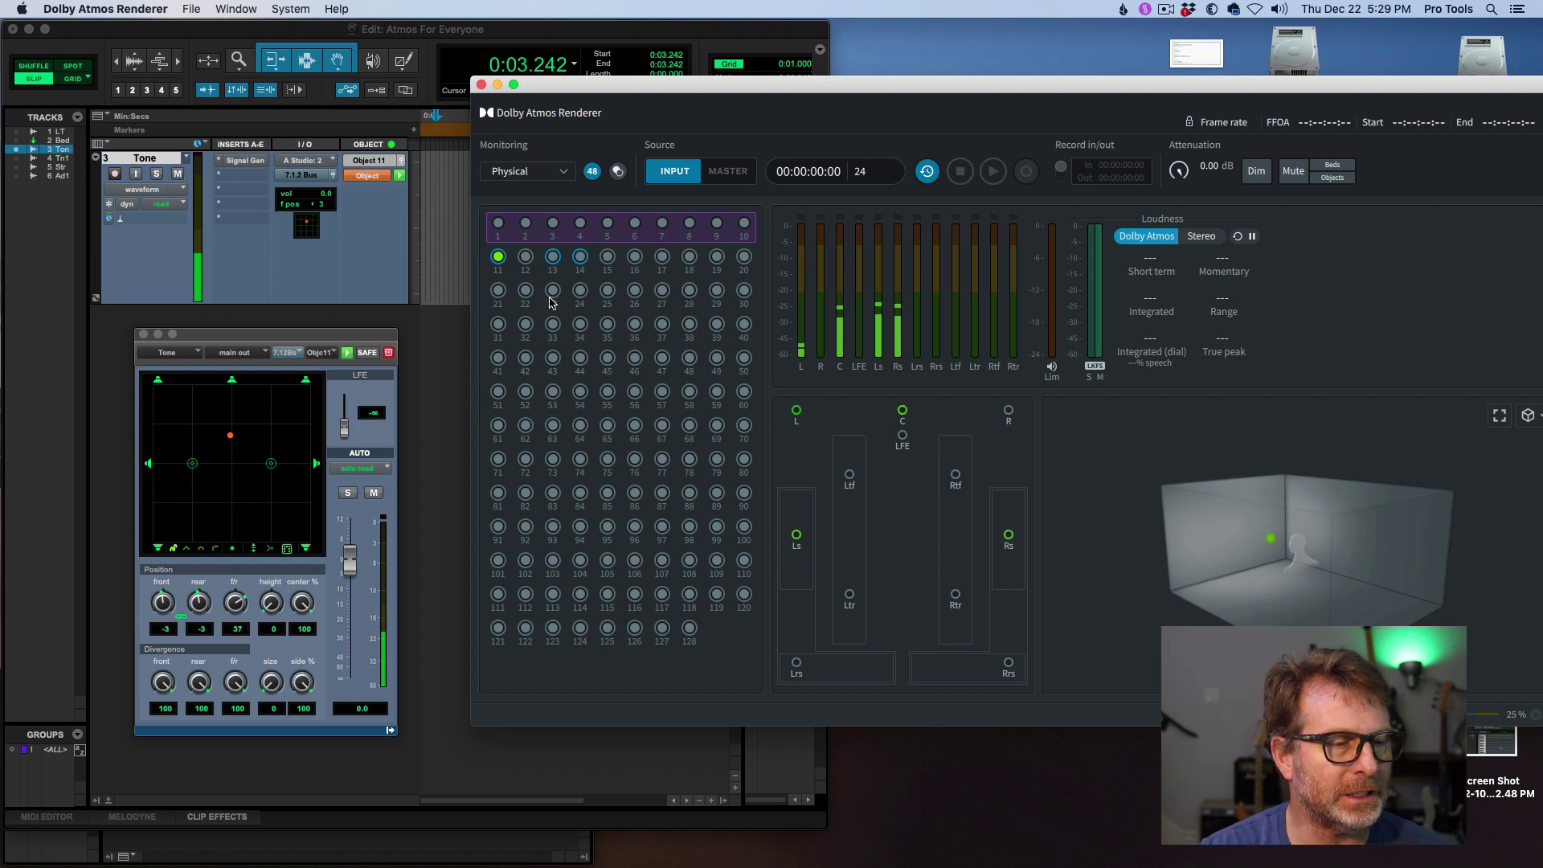
{"action": "left_click", "coordinate": [231, 439]}
{"action": "left_click_drag", "start_coordinate": [231, 439], "coordinate": [239, 489]}
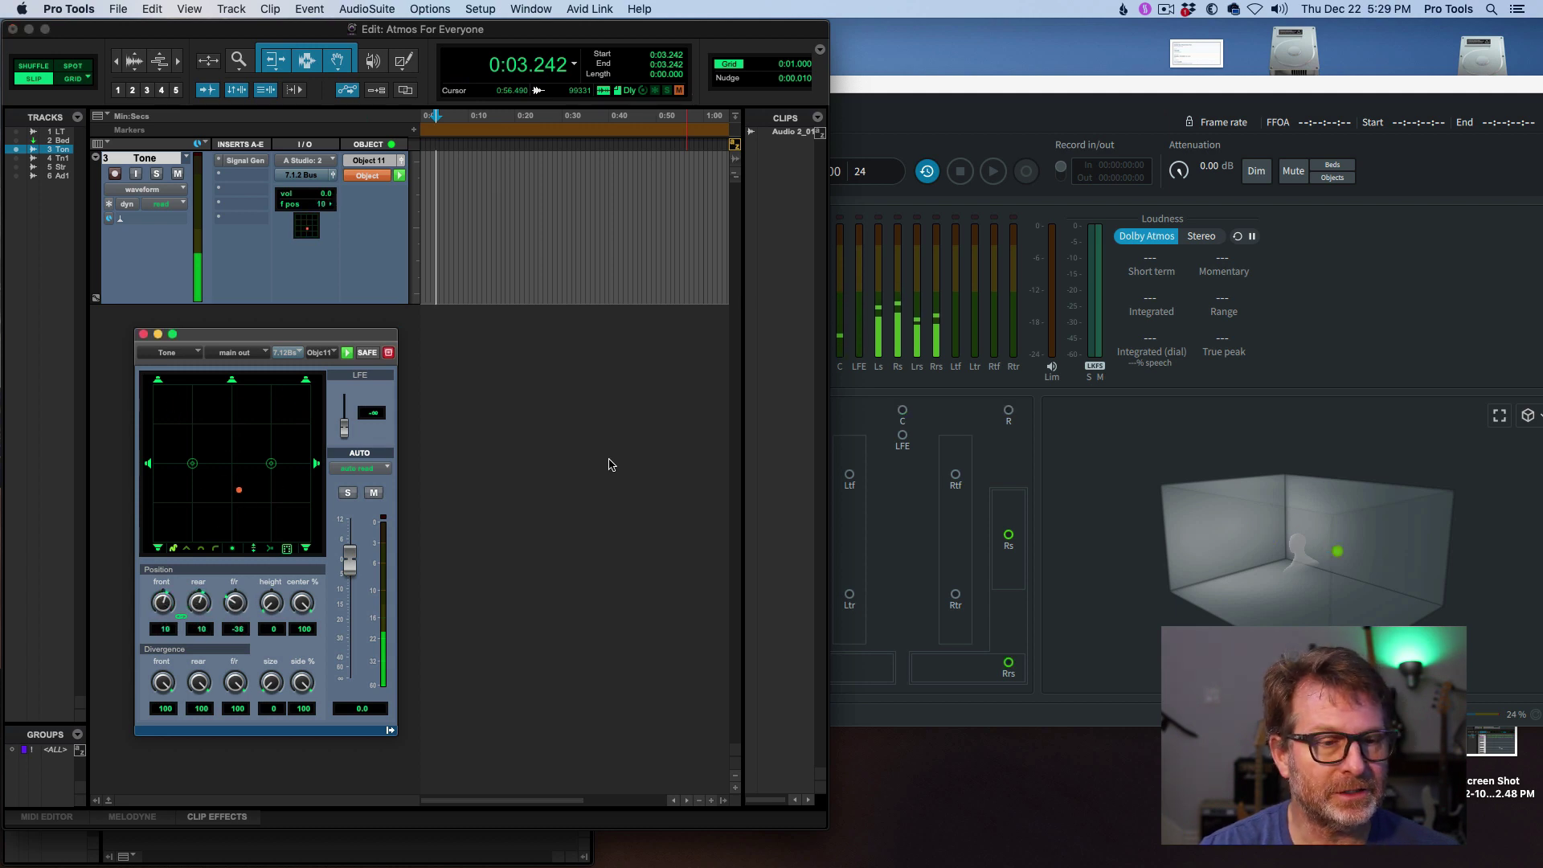
{"action": "left_click", "coordinate": [1091, 412]}
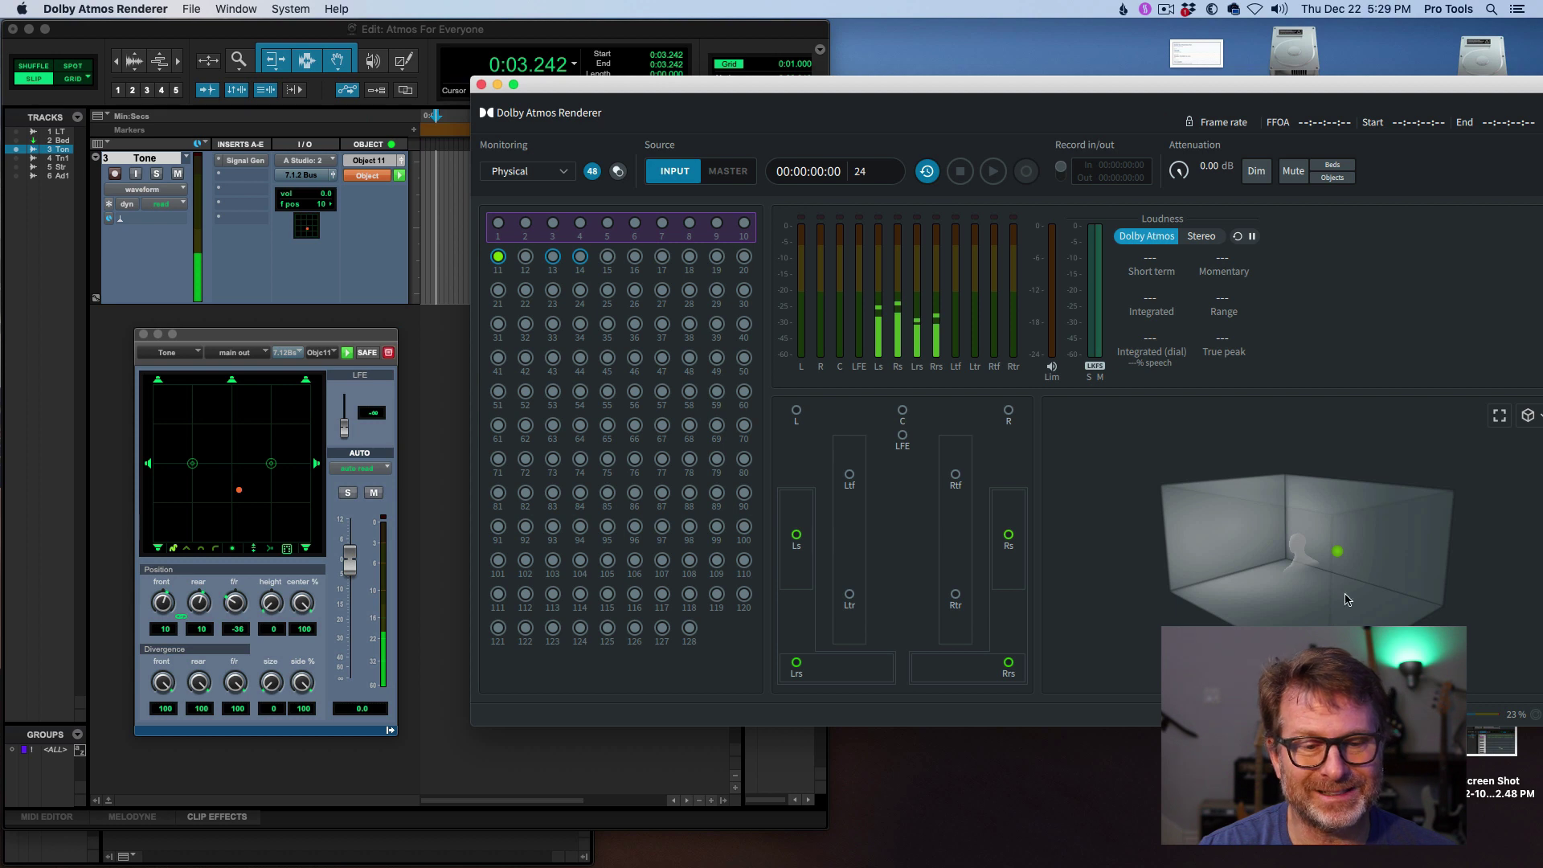
{"action": "left_click_drag", "start_coordinate": [1357, 588], "coordinate": [1287, 556]}
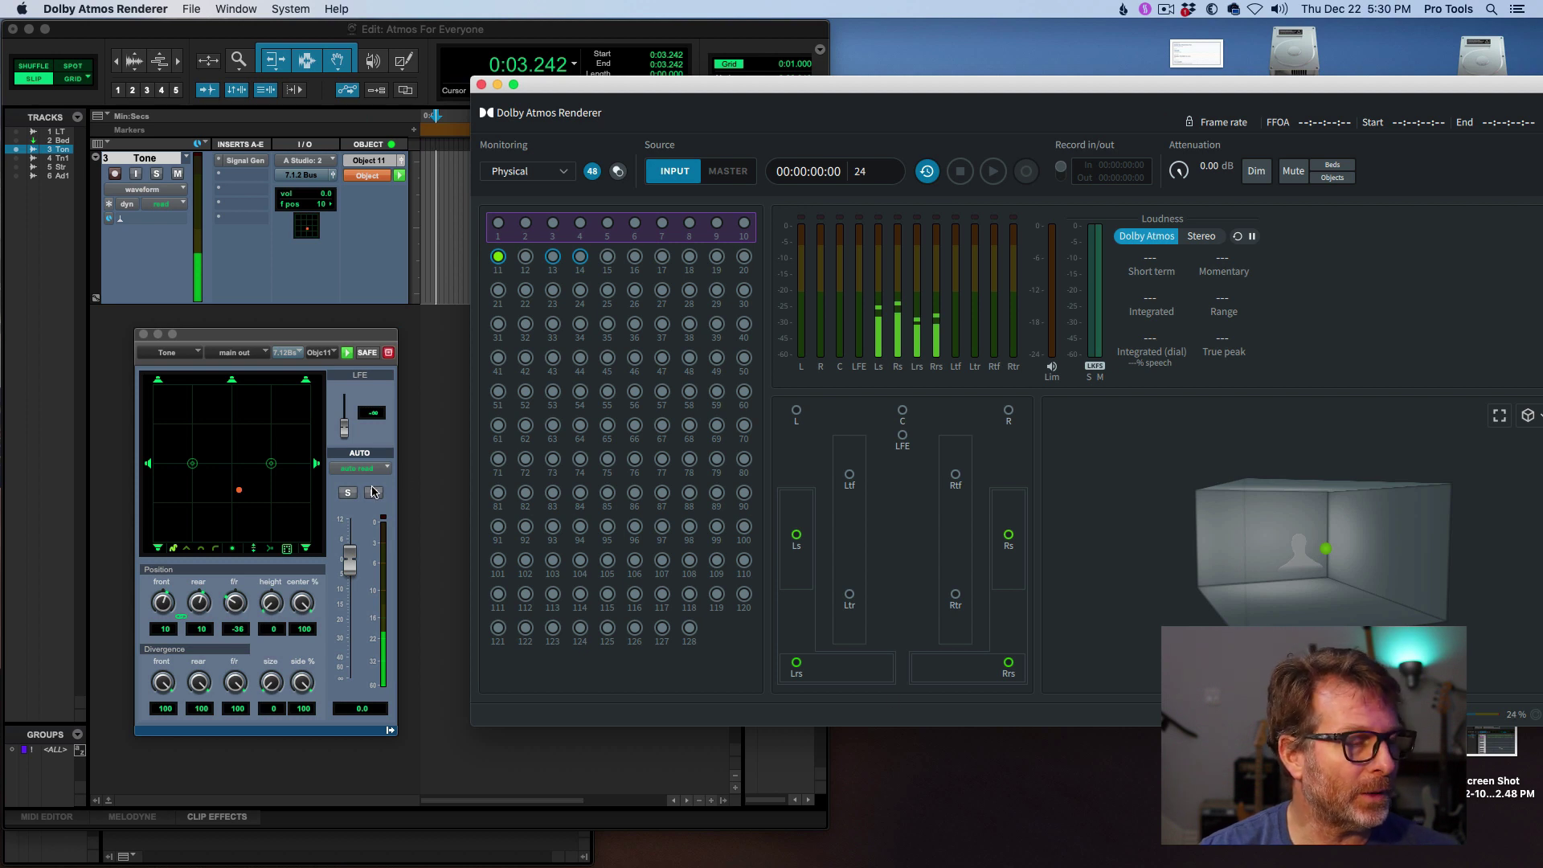
Step: Switch the Tone track to bus mode and route its output to Bed 1-10 (7.1.2)
{"action": "left_click", "coordinate": [245, 495]}
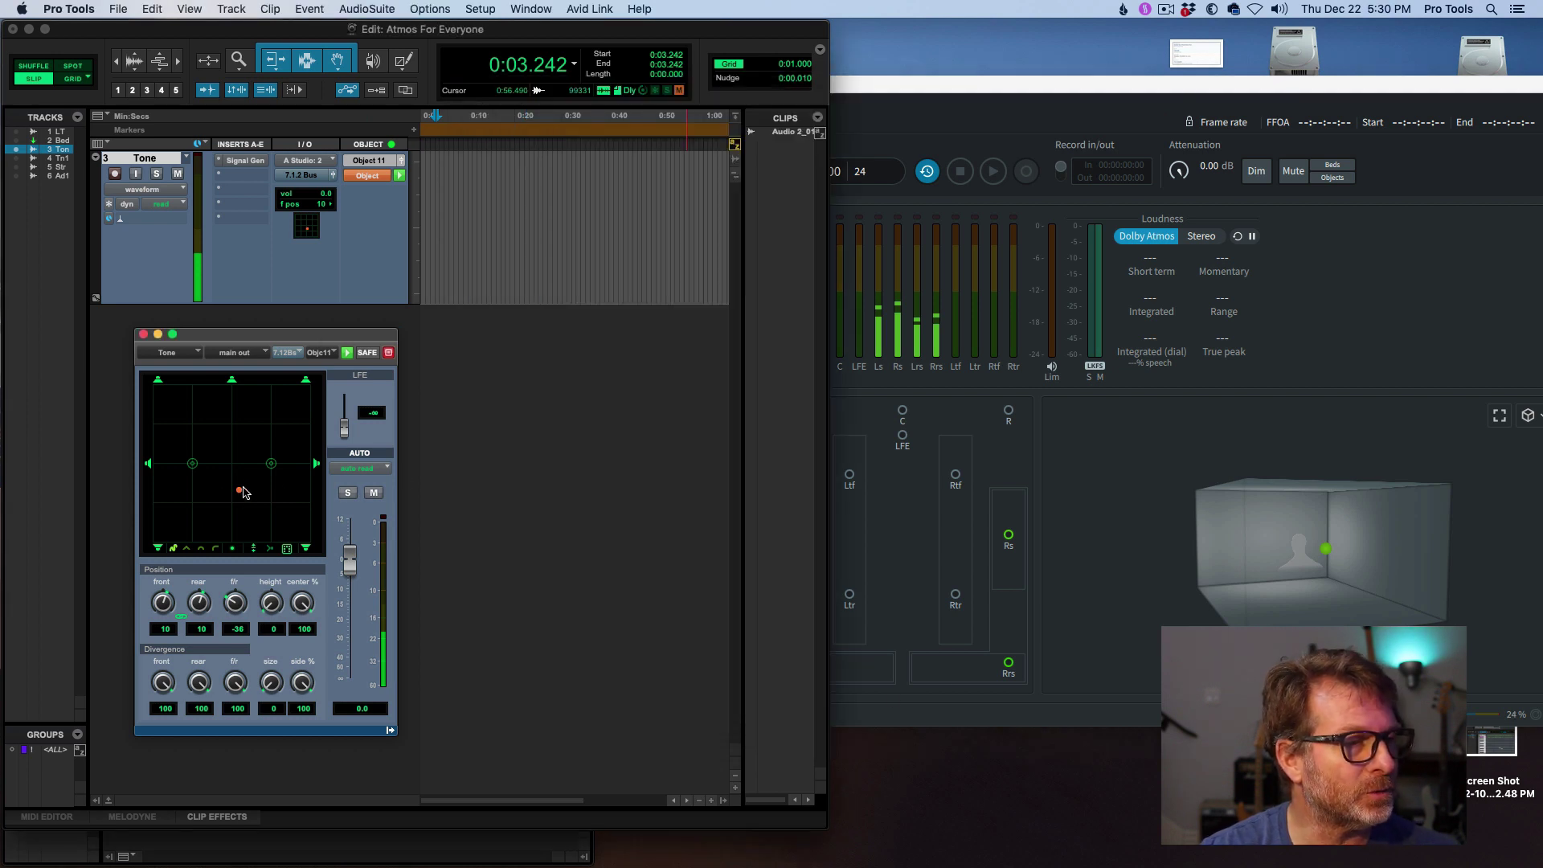
{"action": "left_click", "coordinate": [374, 176]}
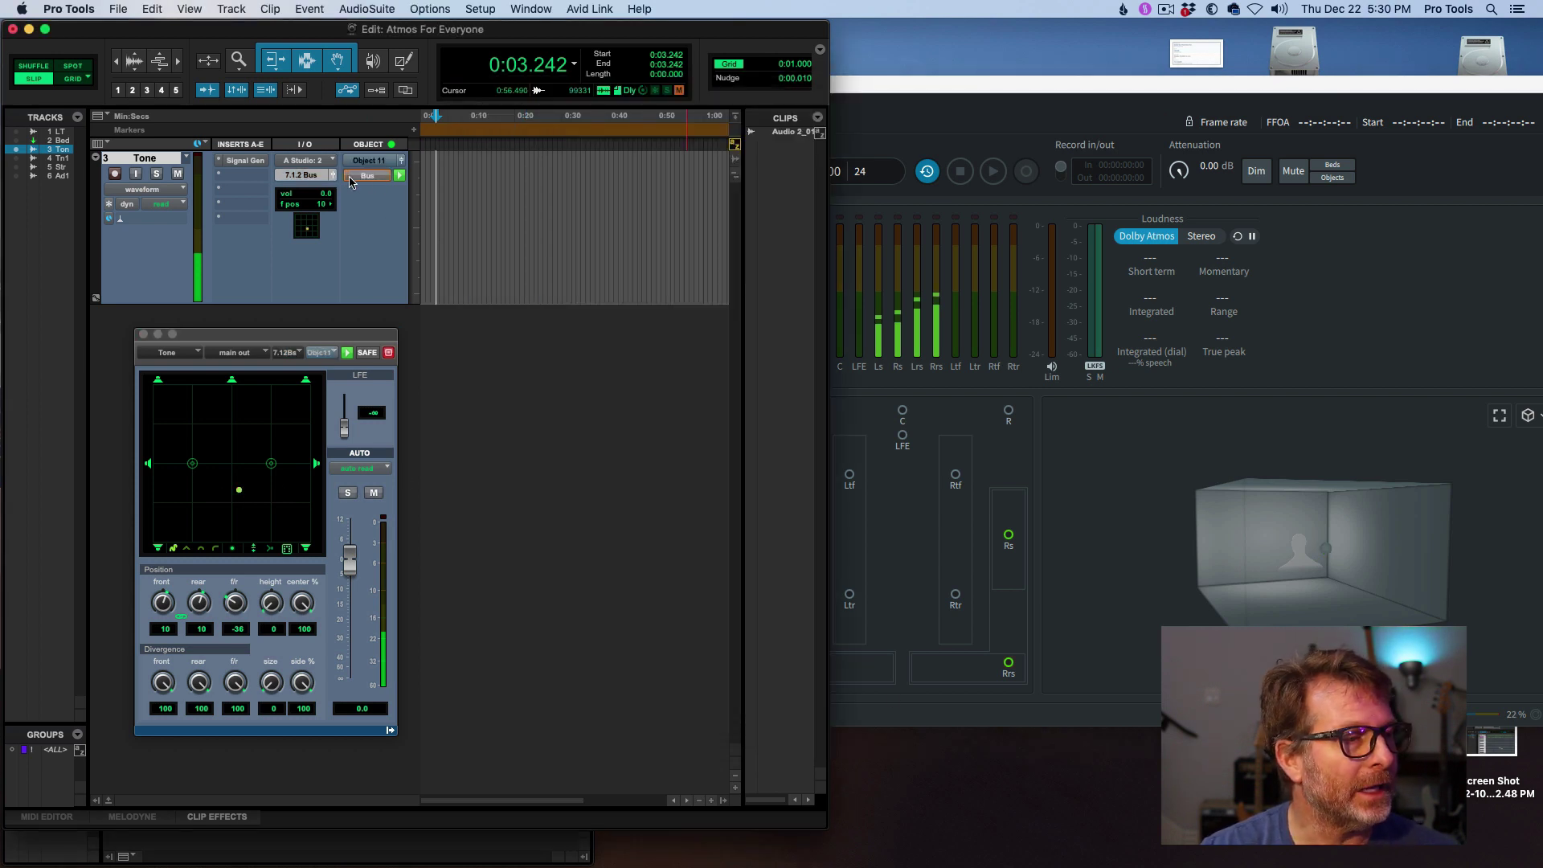
{"action": "left_click", "coordinate": [314, 175]}
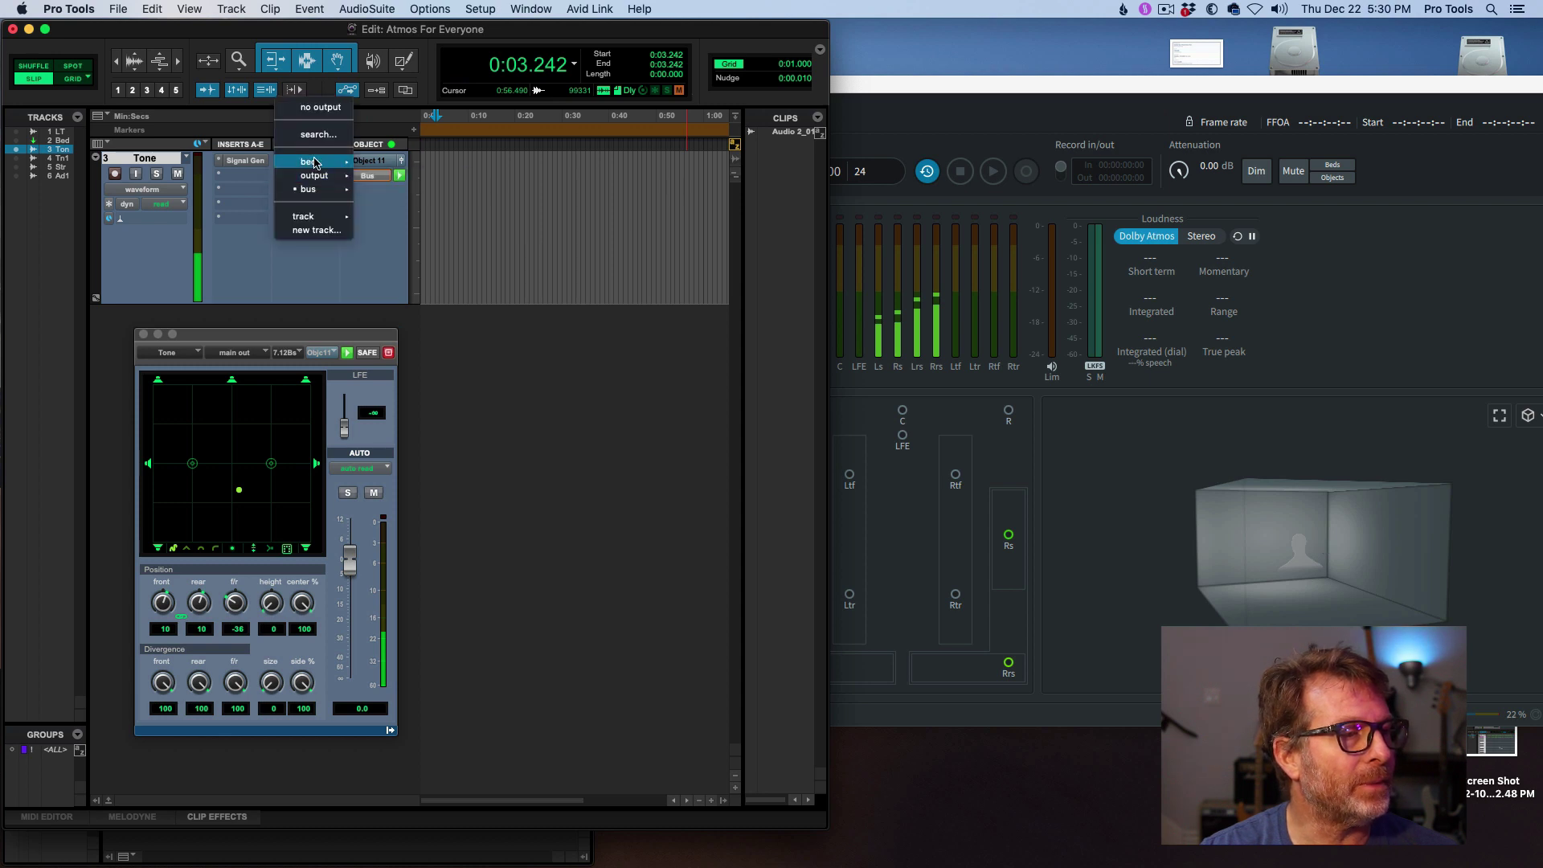
{"action": "mouse_move", "coordinate": [314, 163]}
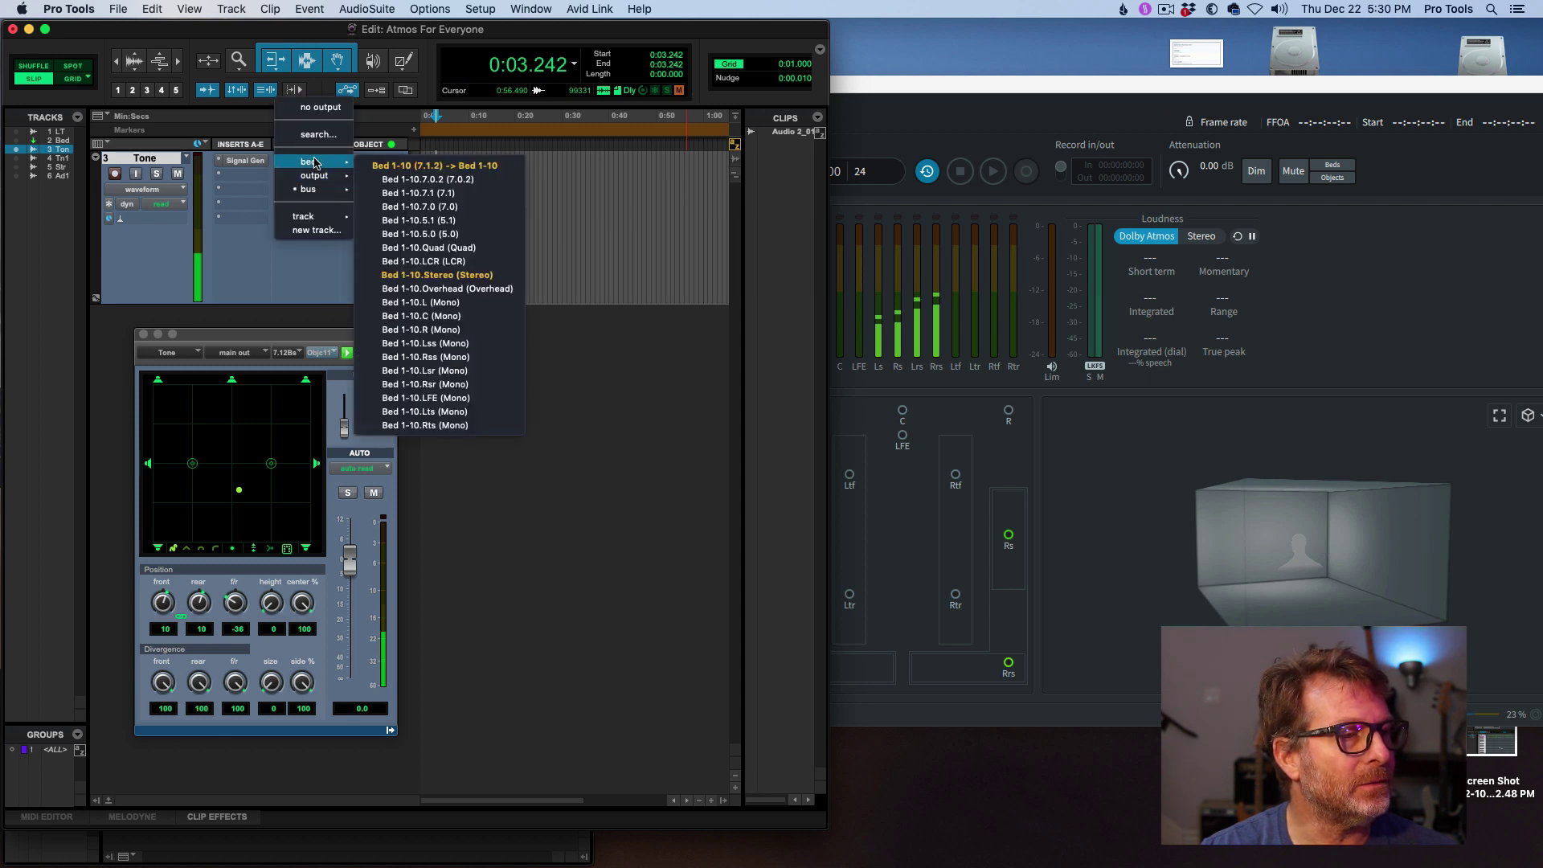
{"action": "left_click", "coordinate": [420, 166]}
Step: Adjust the bed pan position to front 9, rear 8, f/r −22 and check the Renderer
{"action": "left_click_drag", "start_coordinate": [248, 492], "coordinate": [238, 480]}
{"action": "left_click", "coordinate": [916, 91]}
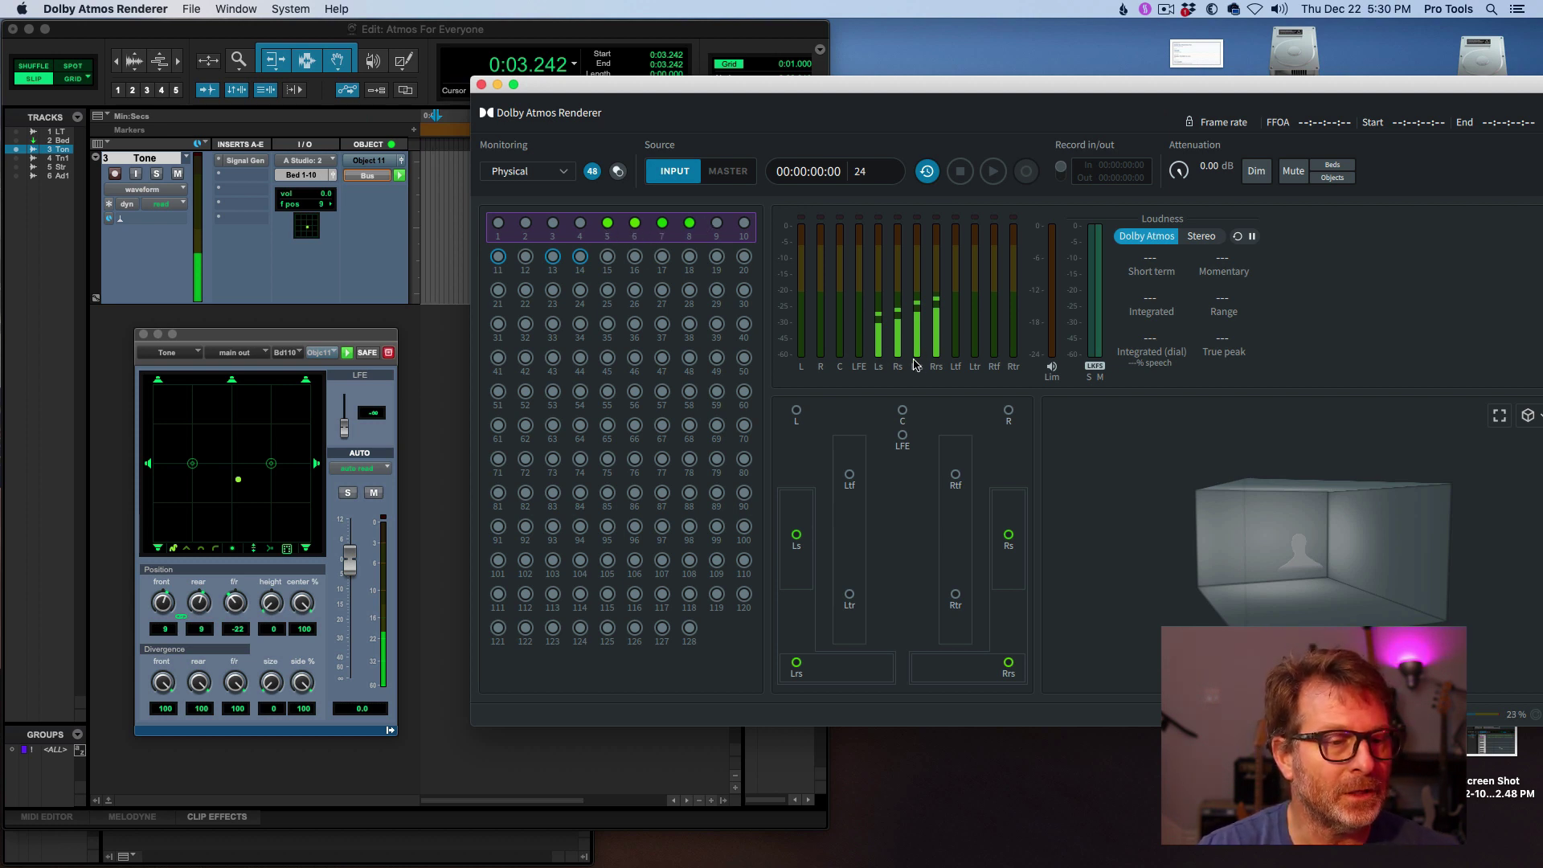
{"action": "mouse_move", "coordinate": [1330, 569]}
{"action": "left_mouse_down"}
{"action": "mouse_move", "coordinate": [1359, 563]}
{"action": "mouse_move", "coordinate": [1295, 554]}
{"action": "mouse_move", "coordinate": [1311, 548]}
{"action": "mouse_move", "coordinate": [1327, 587]}
{"action": "mouse_move", "coordinate": [1310, 555]}
{"action": "left_mouse_up"}
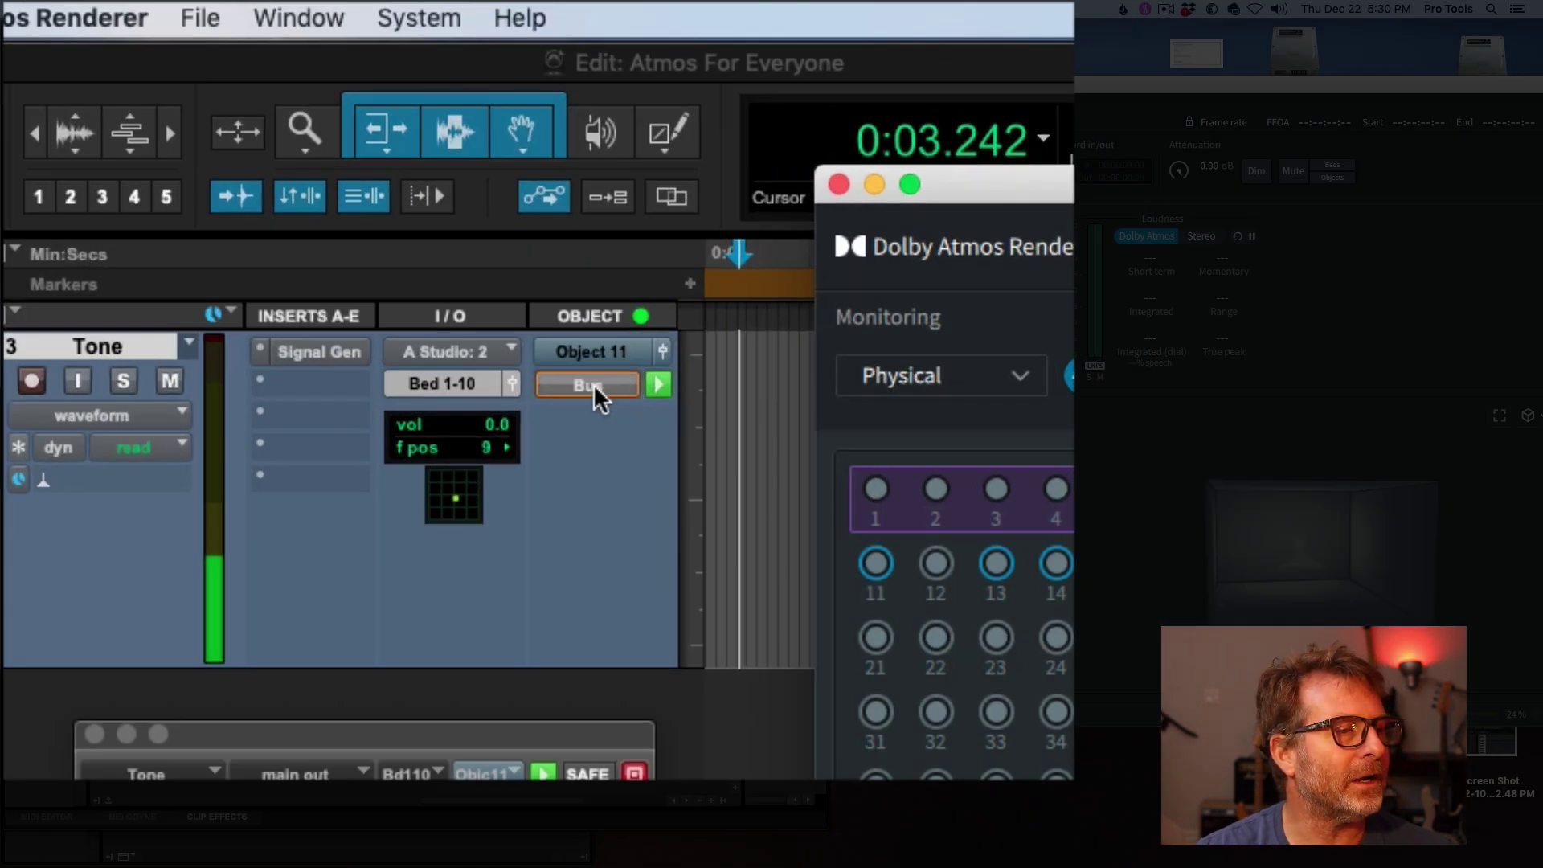
Step: Switch the Tone track back to Object mode and turn off its Master object control
{"action": "left_click", "coordinate": [593, 384]}
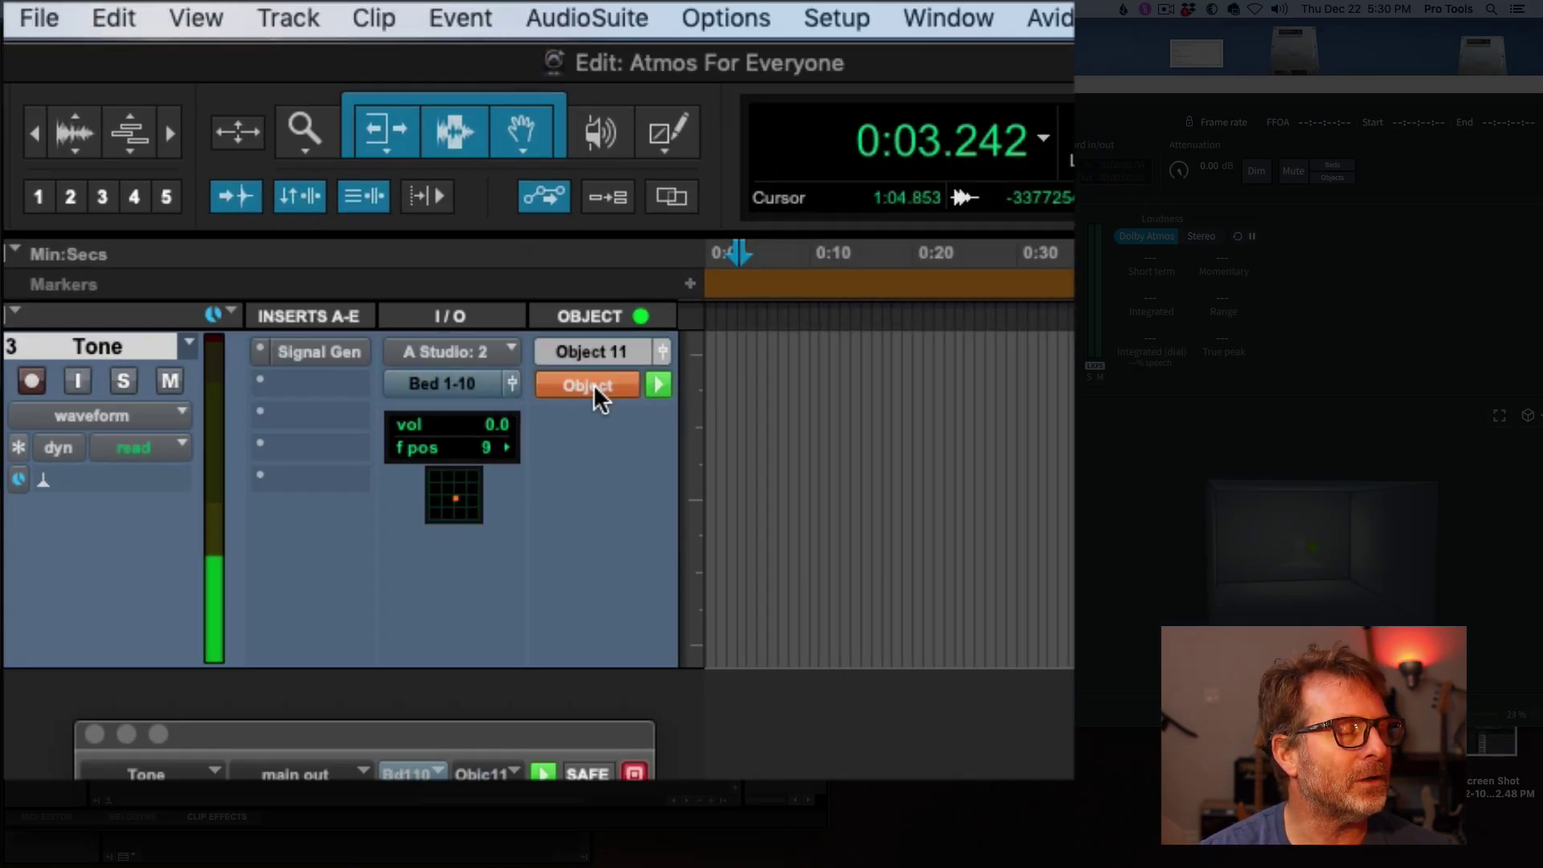
{"action": "left_click", "coordinate": [659, 384]}
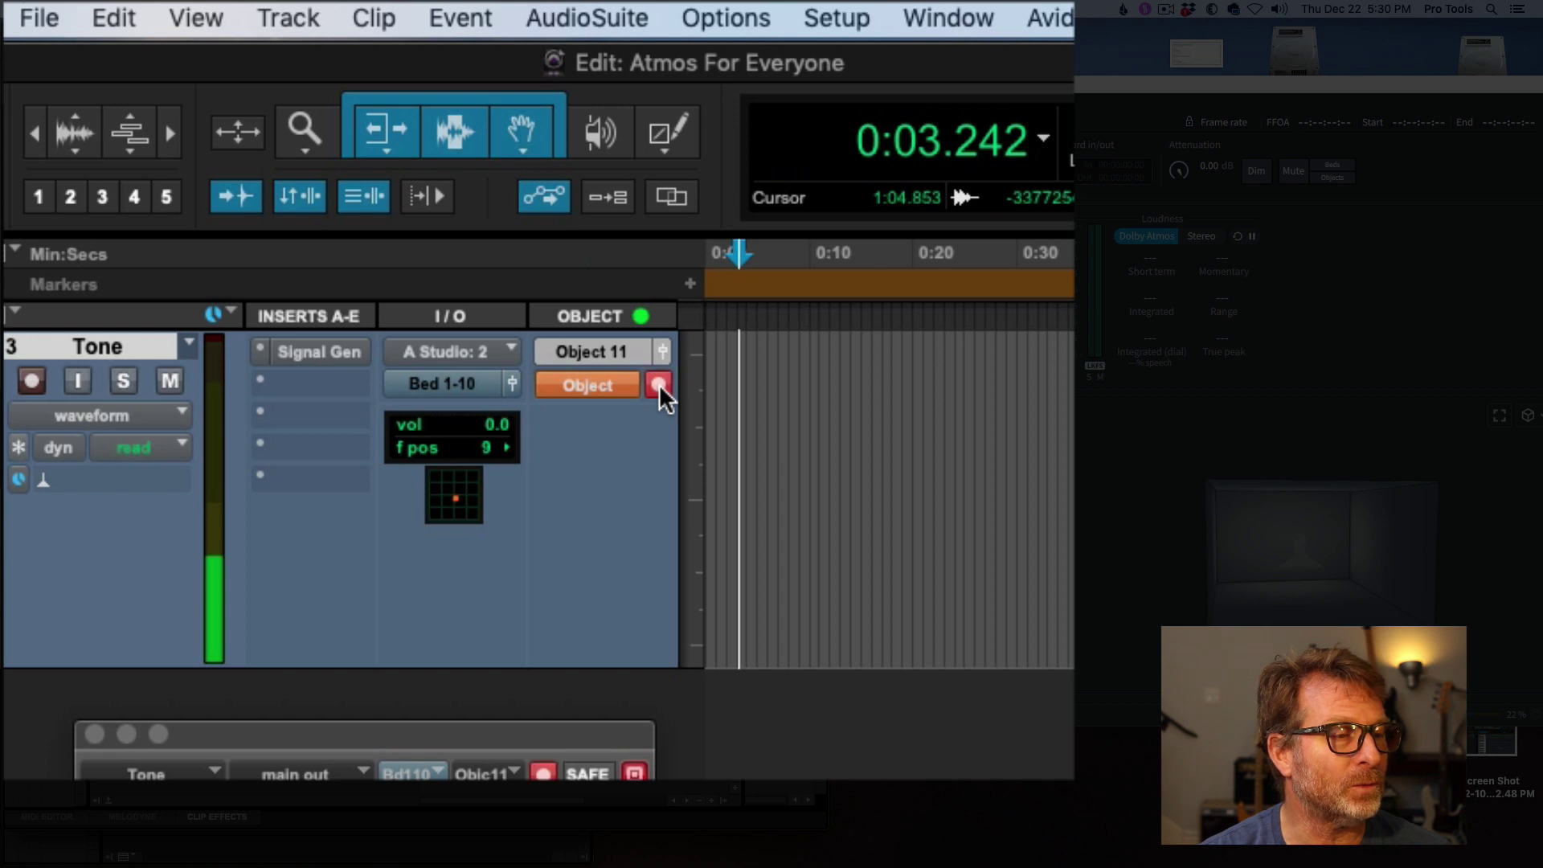
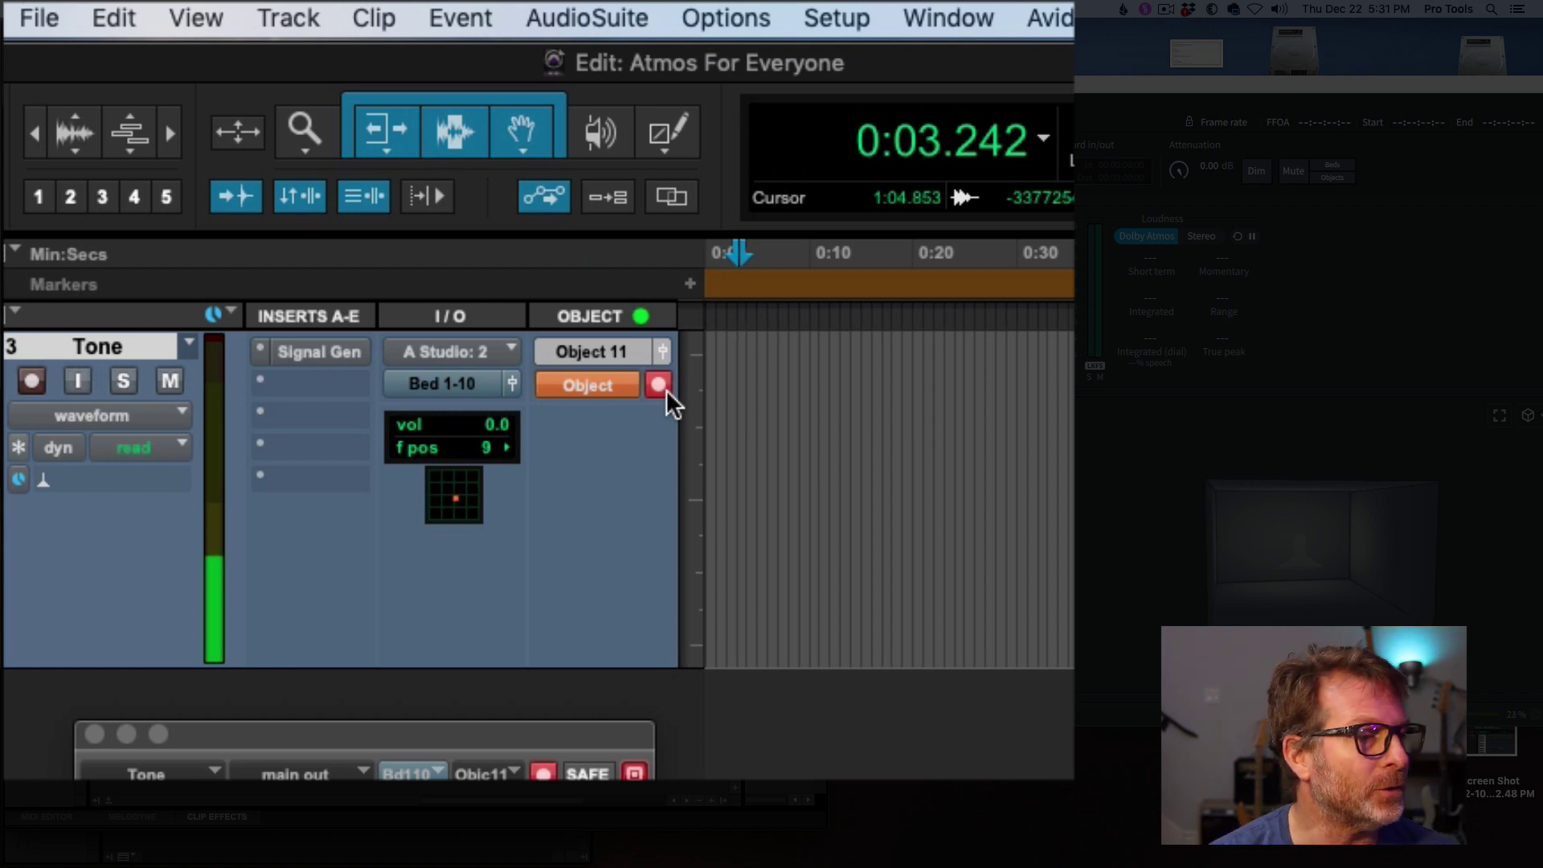
Step: Turn off the Tone track's object mode, close its output window, and open Tone.dup1's Signal Gen
{"action": "left_click", "coordinate": [660, 387]}
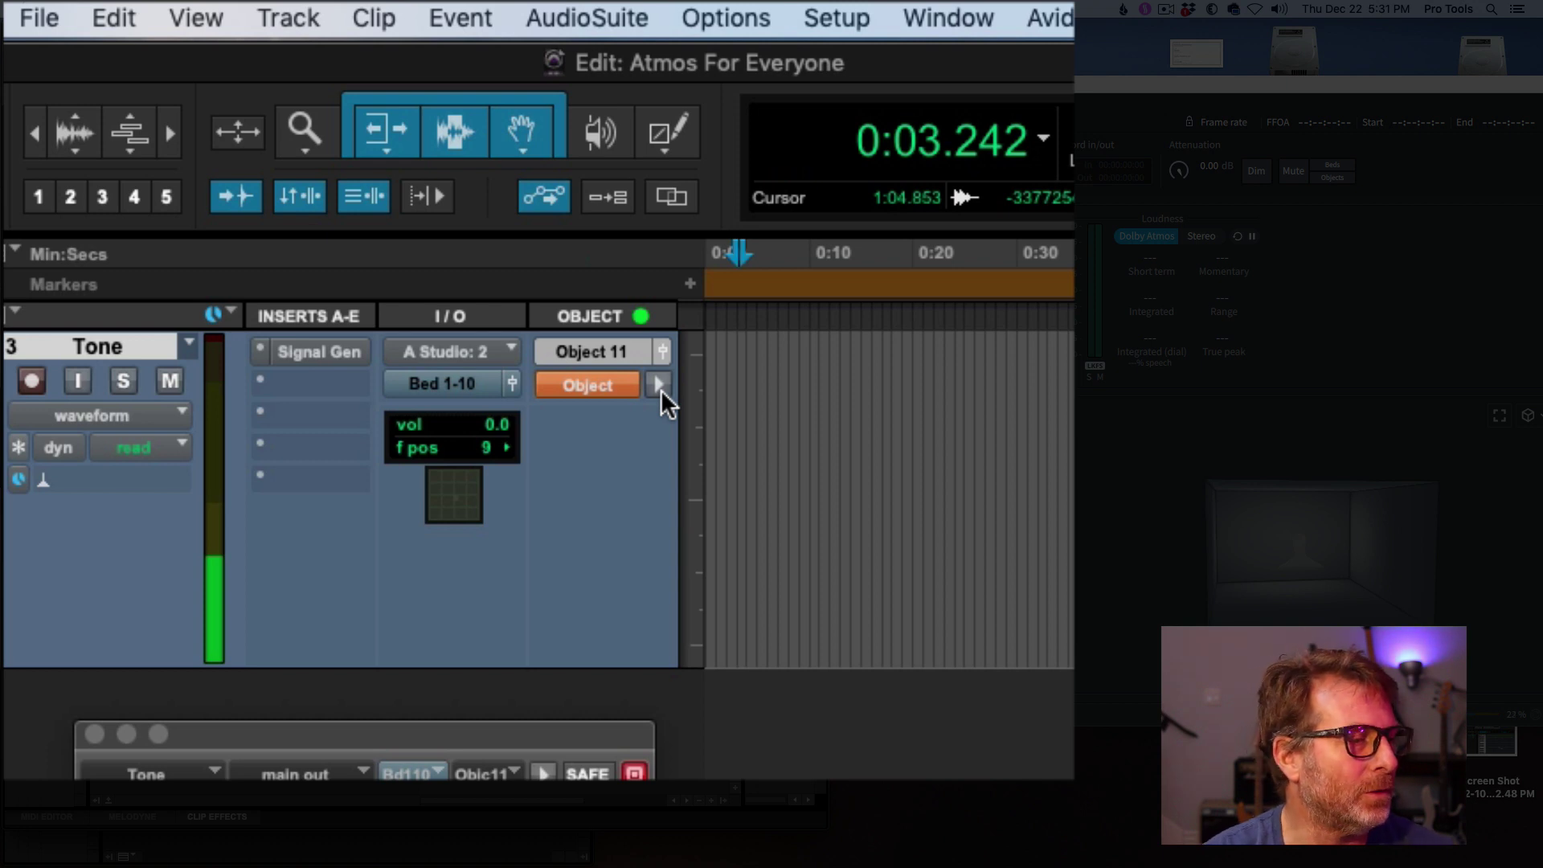
{"action": "left_click", "coordinate": [94, 735]}
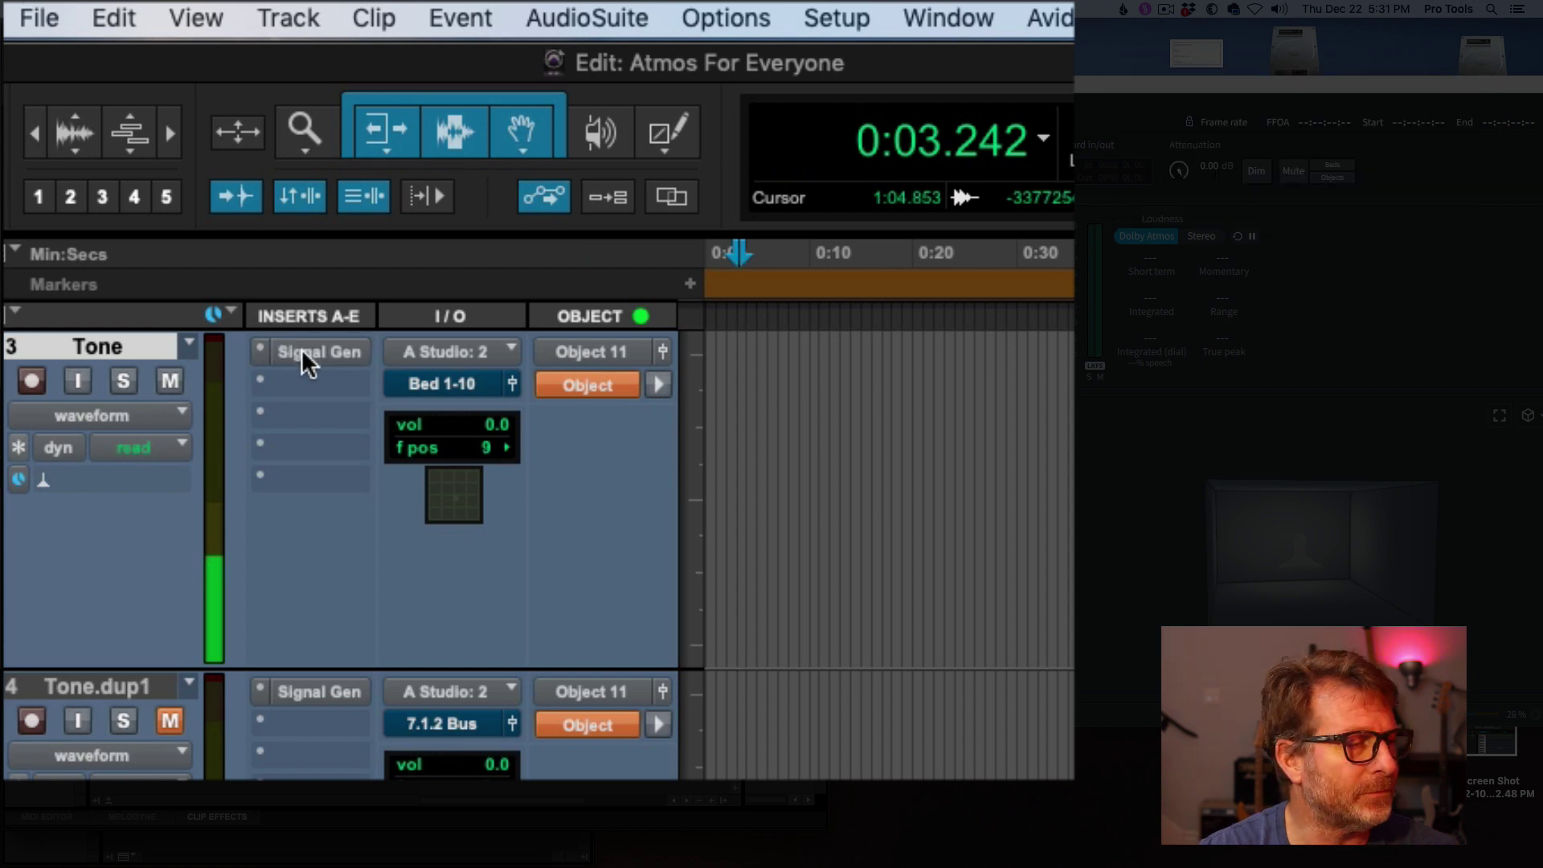
{"action": "left_click", "coordinate": [317, 691]}
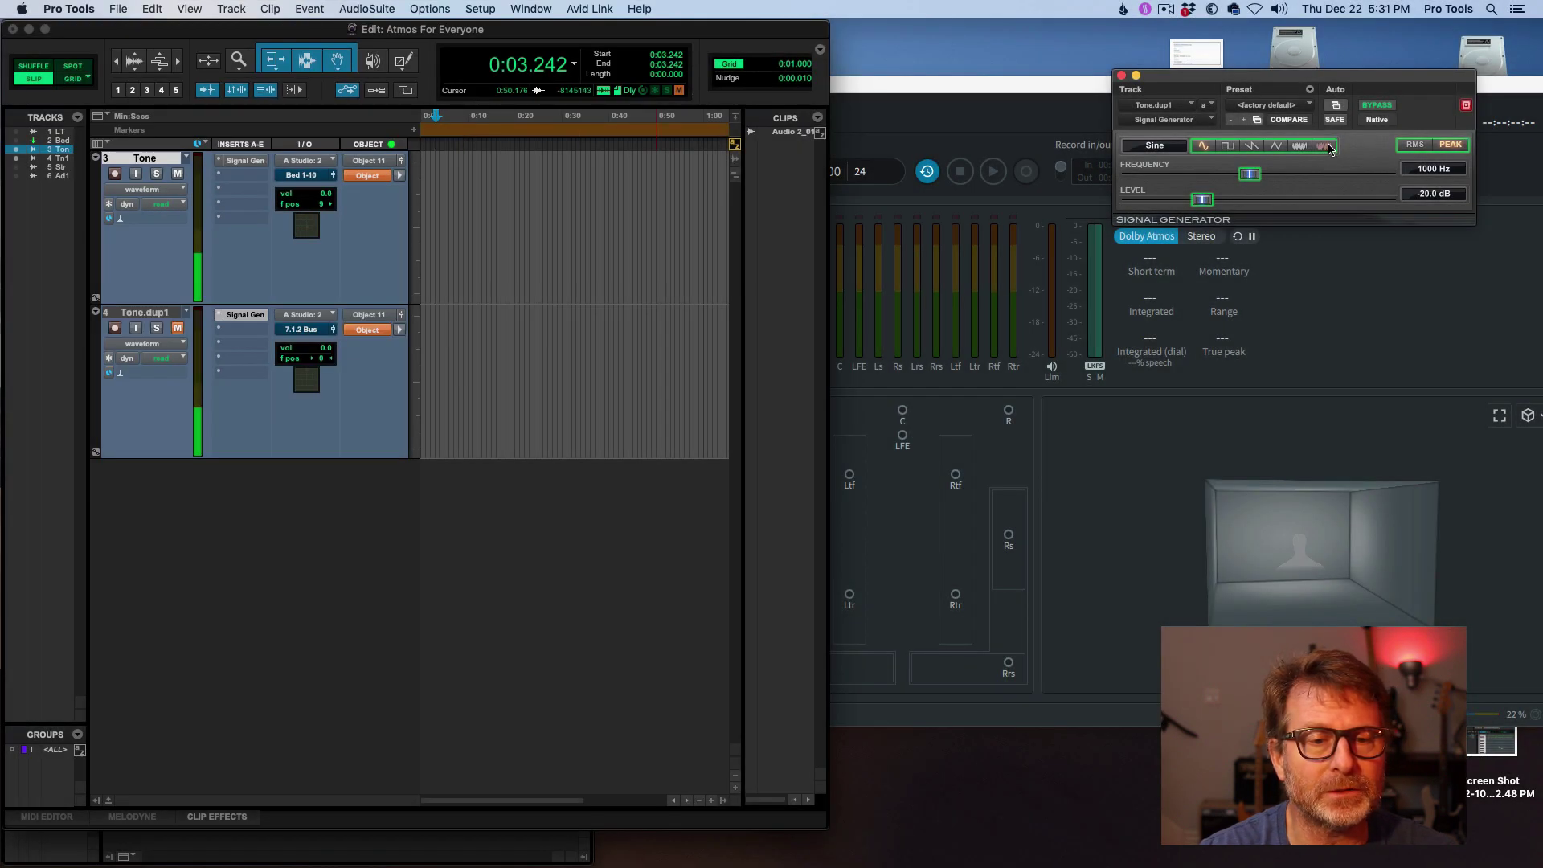
Step: Switch Tone.dup1's signal generator to pink noise, unmute the track, and bring up the Dolby Atmos Renderer
{"action": "left_click", "coordinate": [1324, 146]}
{"action": "left_click_drag", "start_coordinate": [1246, 75], "coordinate": [1237, 233]}
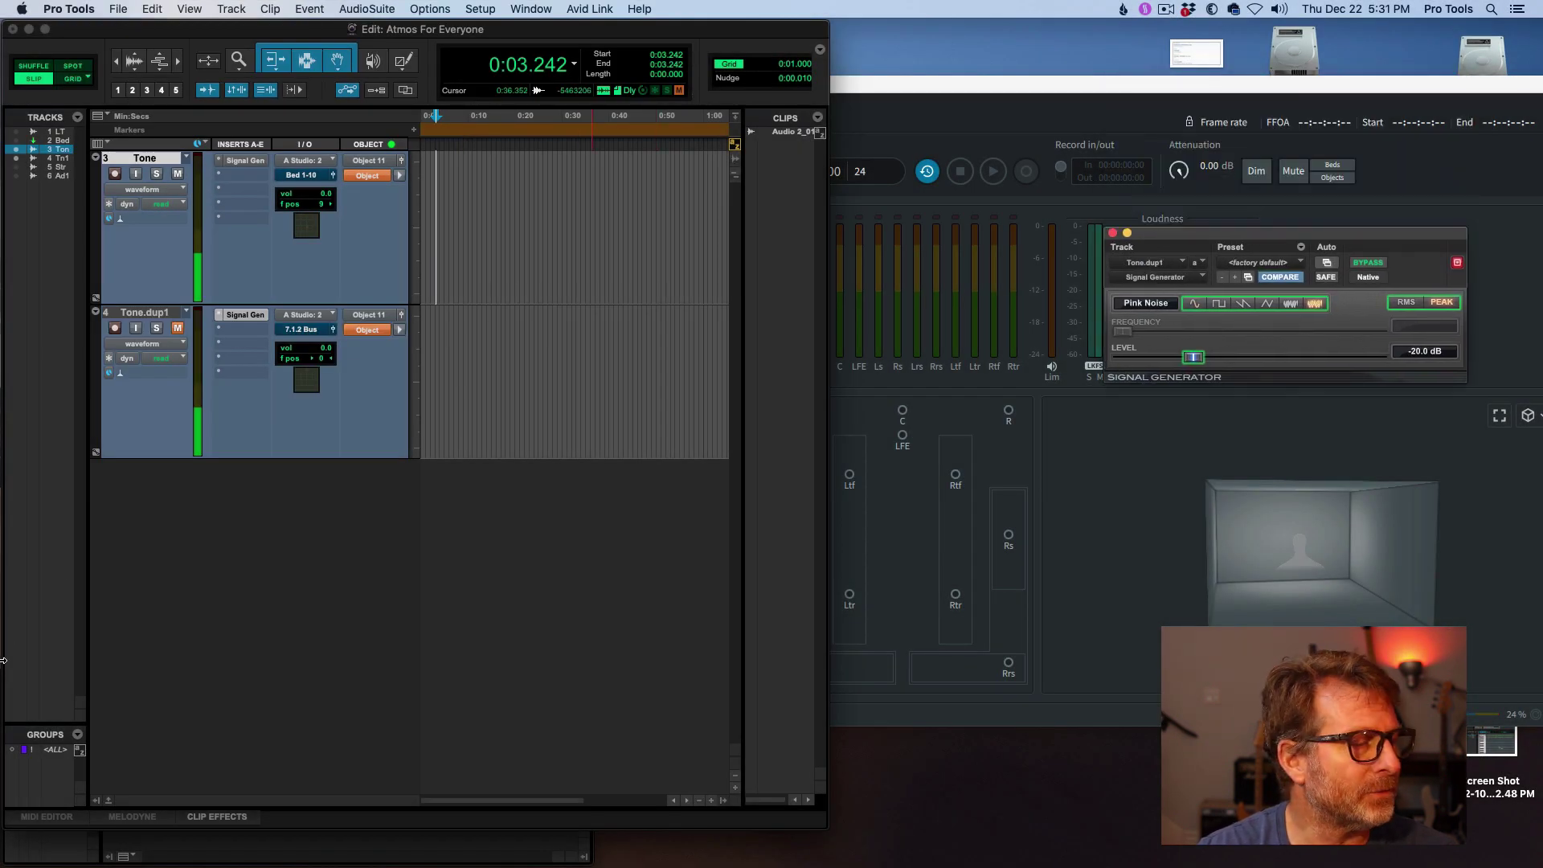
{"action": "left_click", "coordinate": [177, 329]}
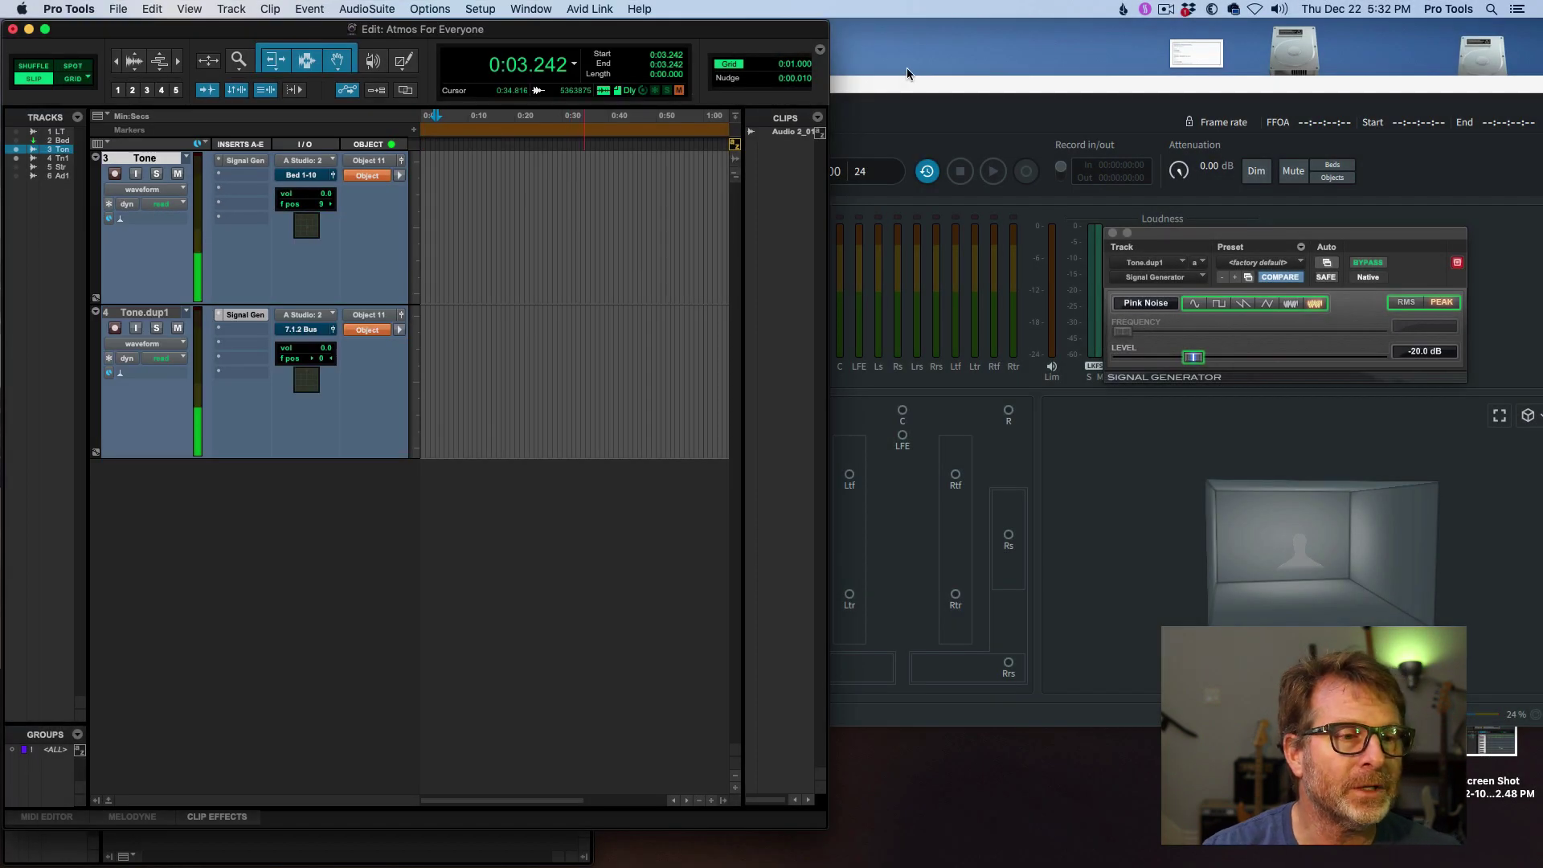
{"action": "key", "text": "super+Tab"}
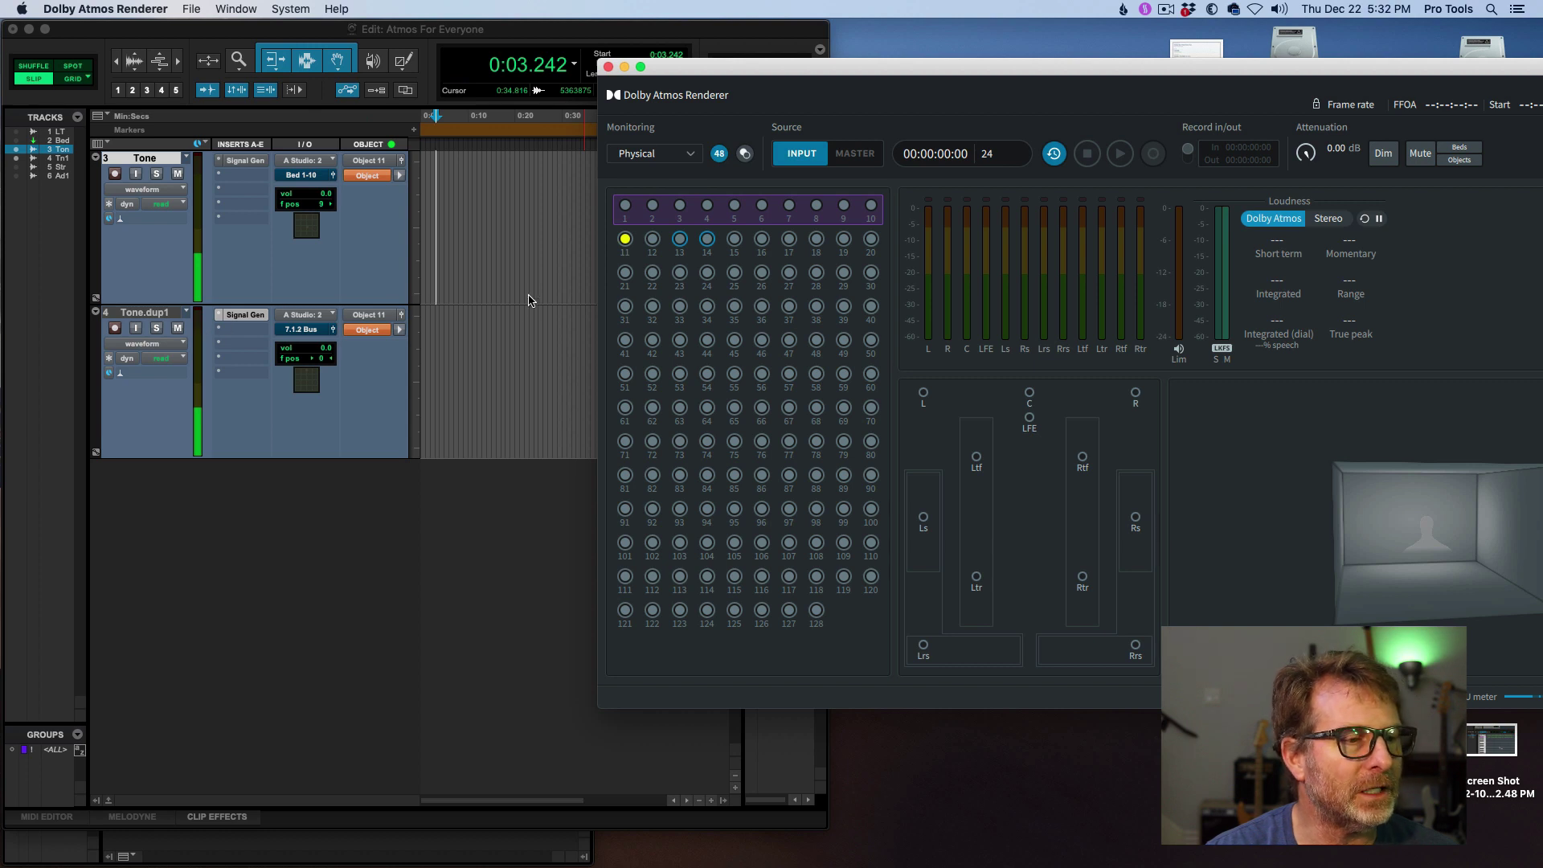
Step: Place the Renderer window beside Pro Tools while toggling the Tone and Tone.dup1 mutes
{"action": "left_click", "coordinate": [177, 176]}
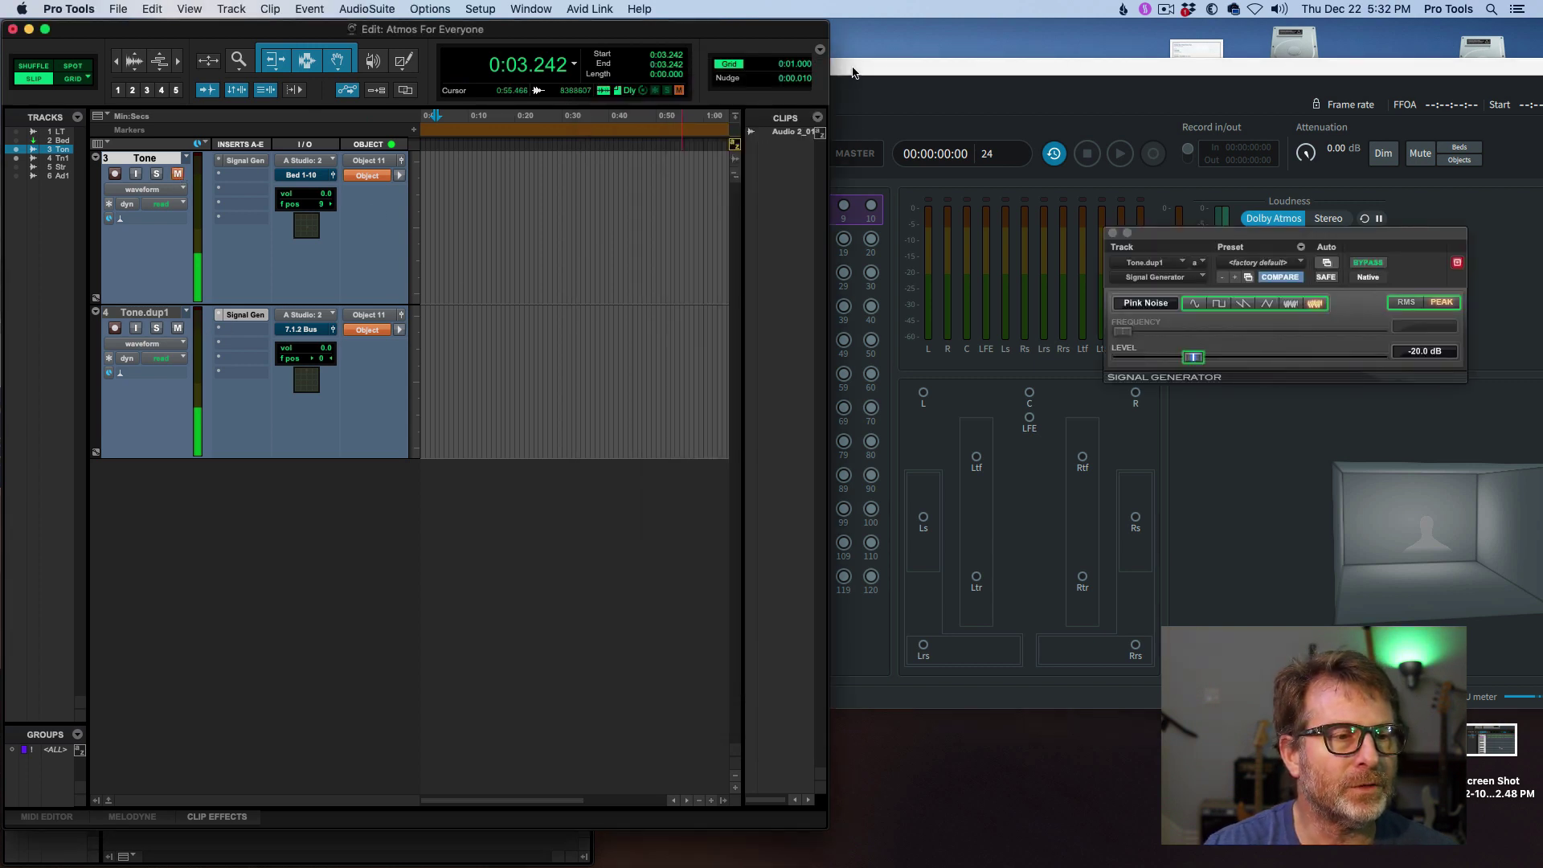
{"action": "left_click_drag", "start_coordinate": [853, 73], "coordinate": [1066, 63]}
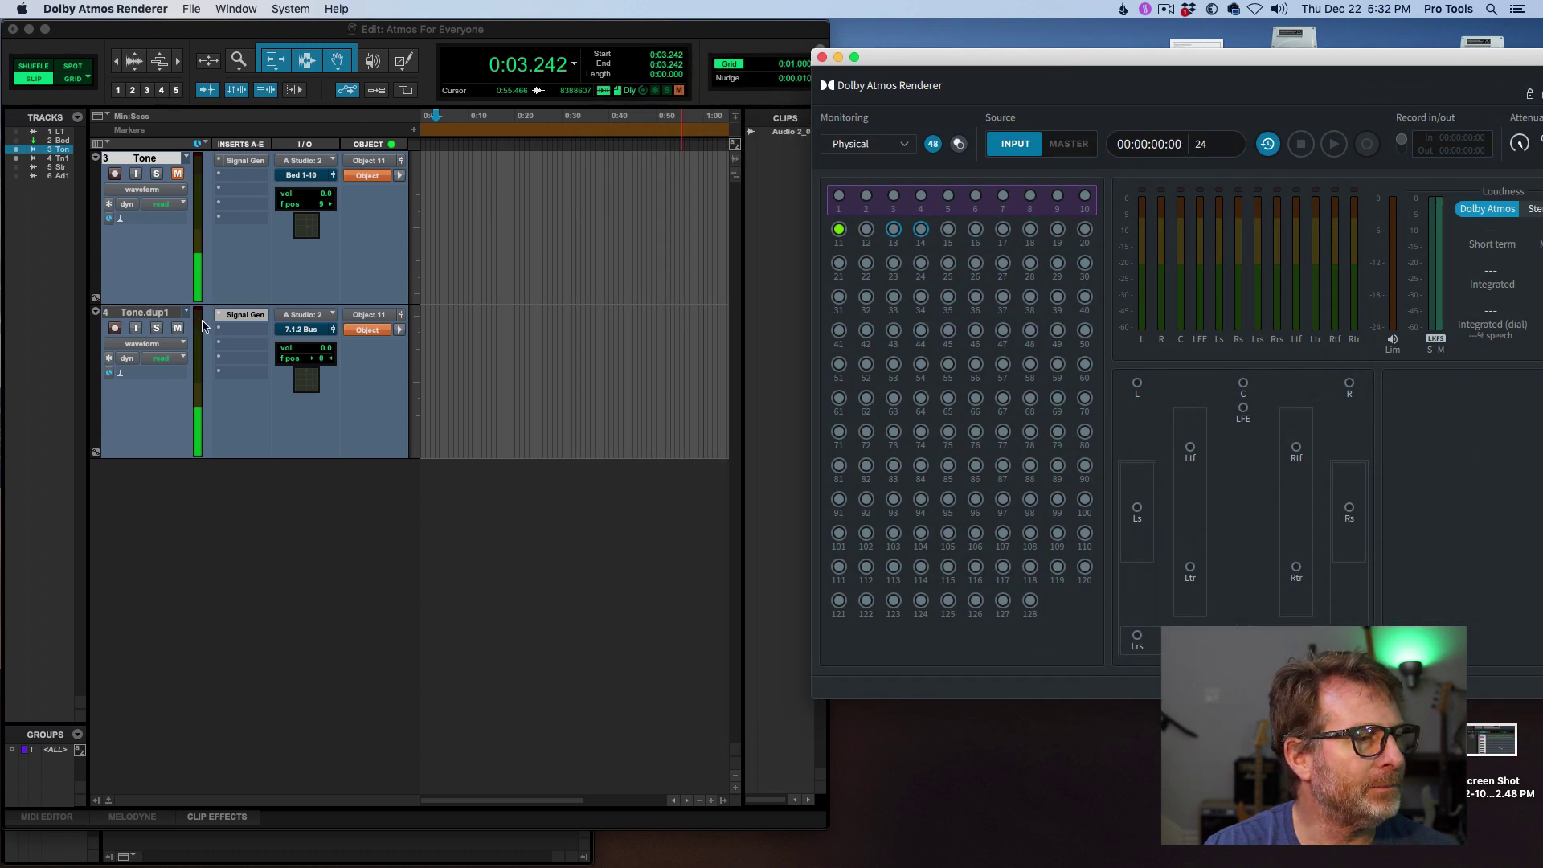
{"action": "left_click", "coordinate": [177, 330]}
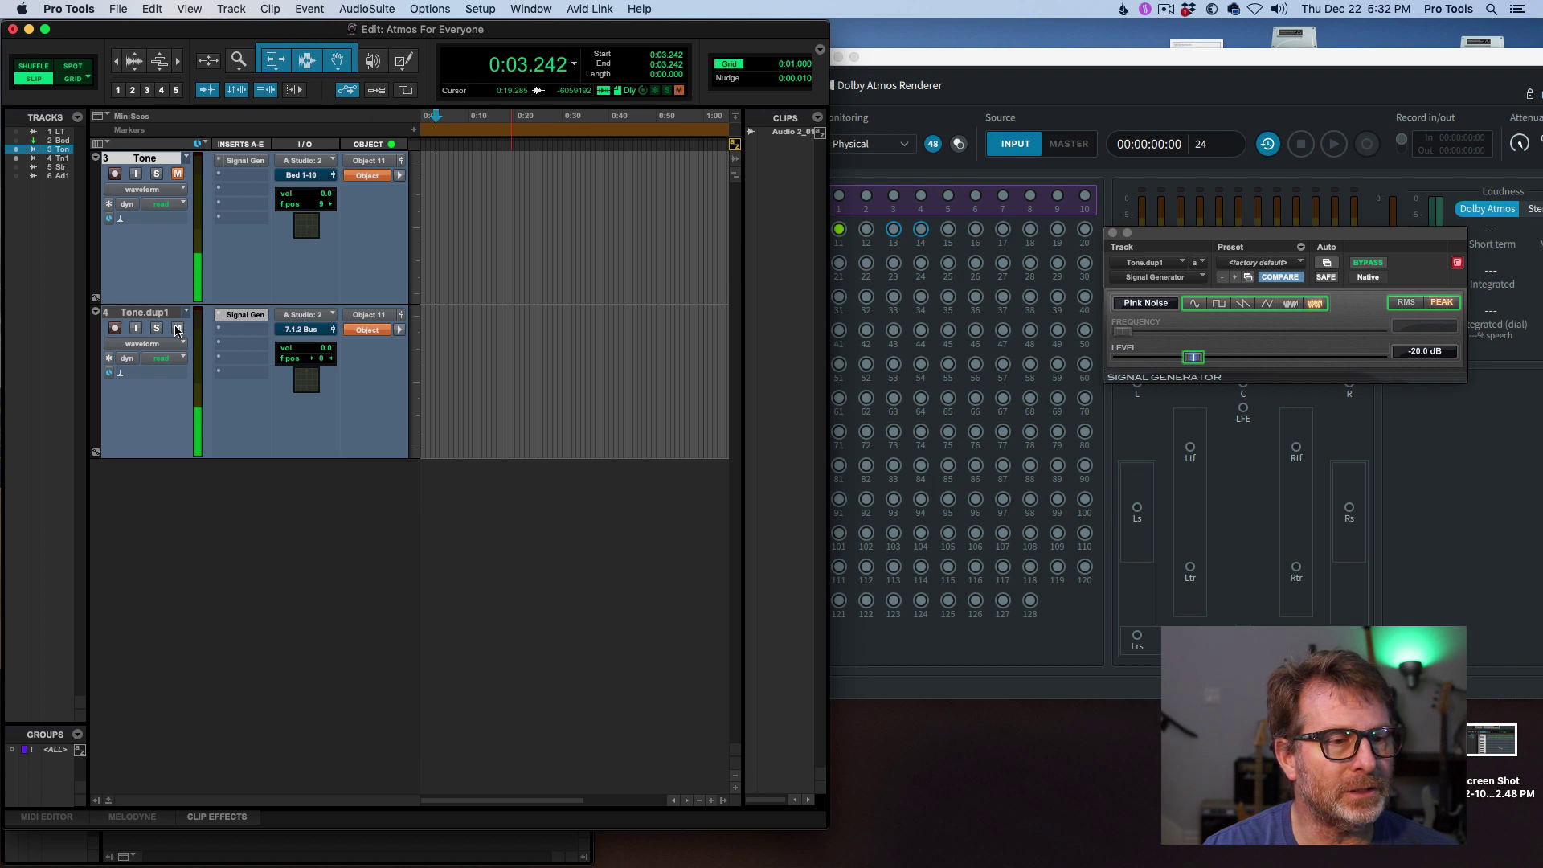
{"action": "left_click_drag", "start_coordinate": [891, 55], "coordinate": [914, 47]}
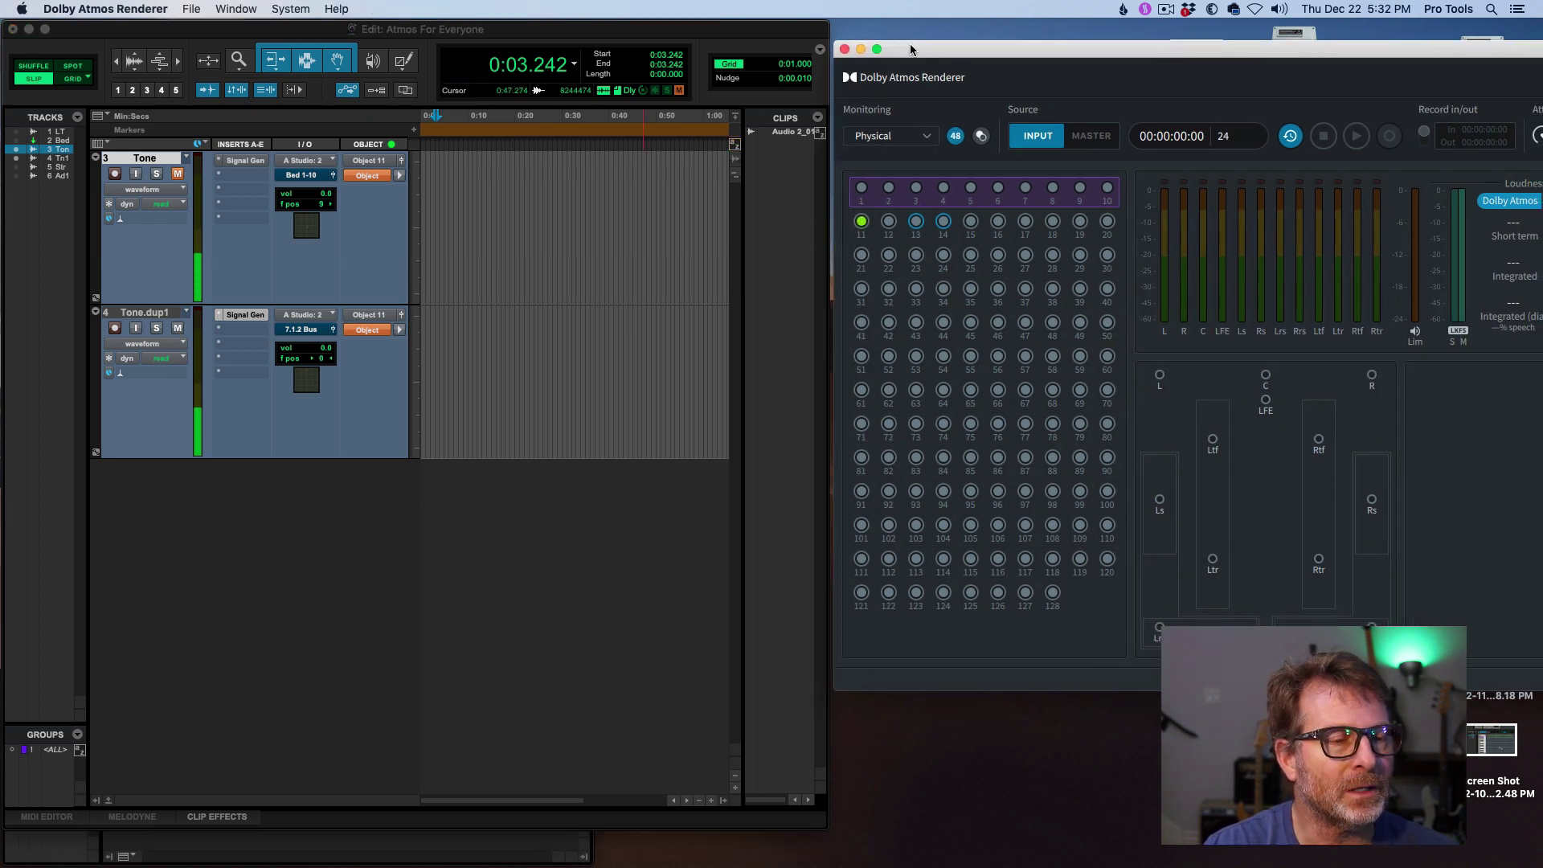
{"action": "left_click", "coordinate": [180, 336]}
{"action": "left_click", "coordinate": [179, 175]}
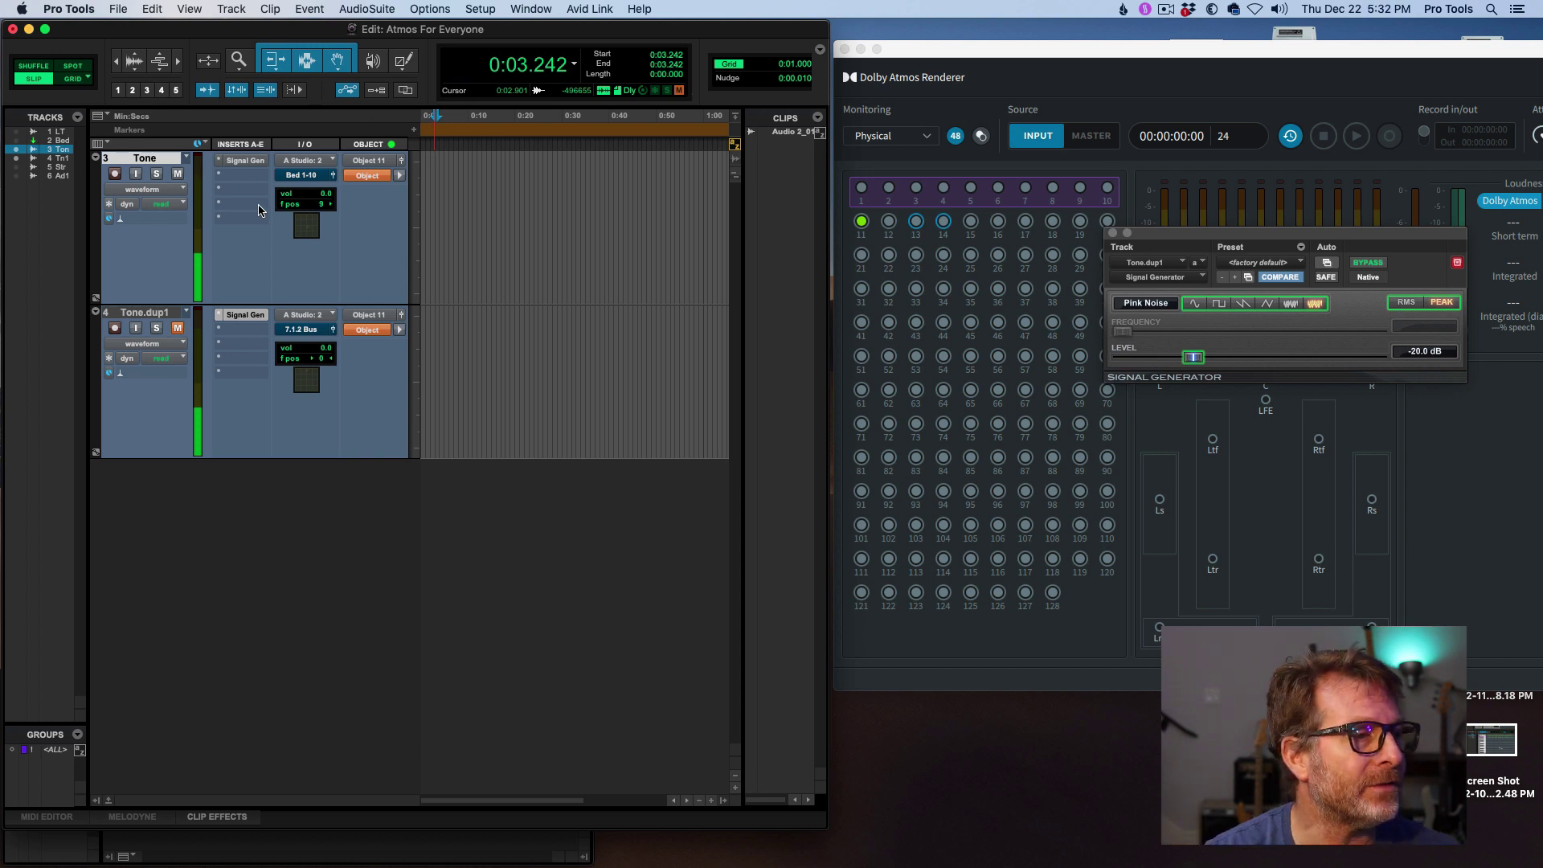
{"action": "left_click", "coordinate": [177, 173]}
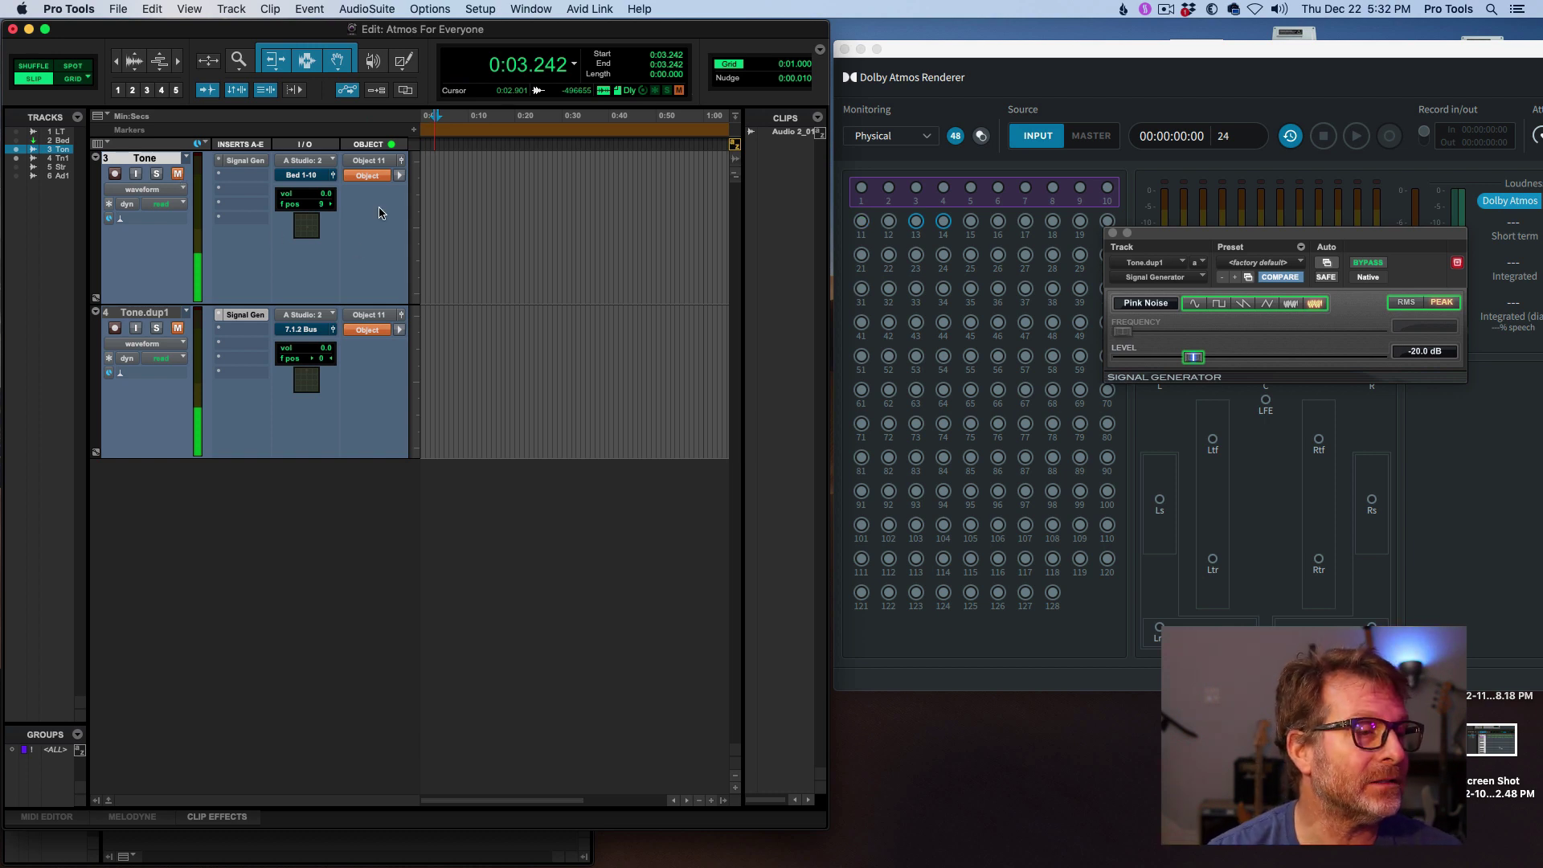
Step: Put the Tone track into object mode, unmute both tracks, and nudge the object's position
{"action": "left_click", "coordinate": [400, 175]}
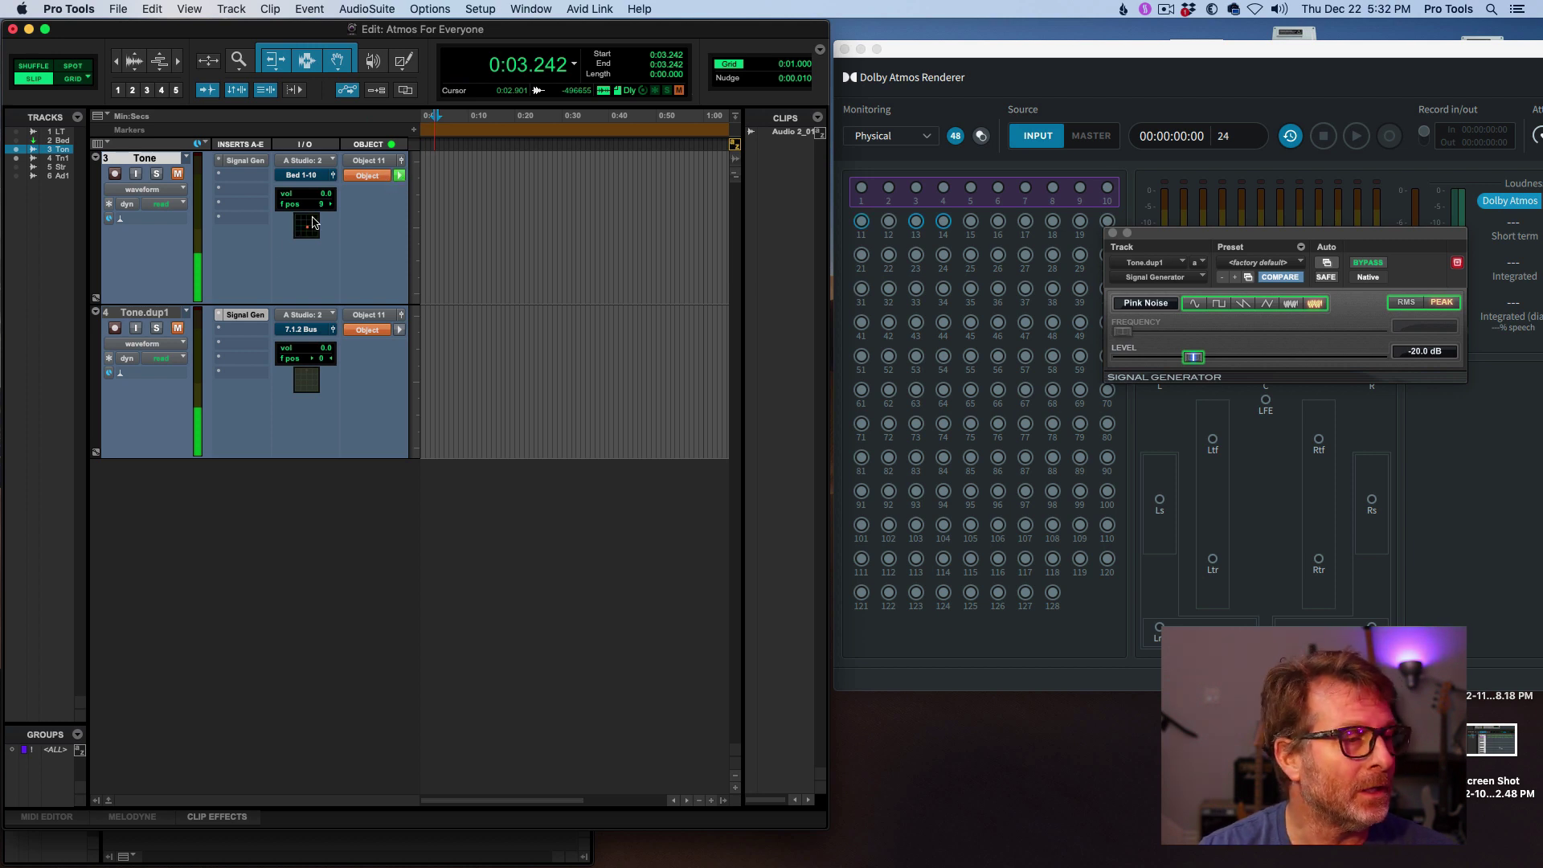
{"action": "left_click", "coordinate": [177, 174]}
{"action": "left_click", "coordinate": [177, 328]}
{"action": "left_click_drag", "start_coordinate": [307, 233], "coordinate": [312, 223]}
Step: Close the Signal Generator window and show the Tone track's output panner
{"action": "left_click_drag", "start_coordinate": [1308, 233], "coordinate": [1266, 596]}
{"action": "left_click", "coordinate": [1071, 599]}
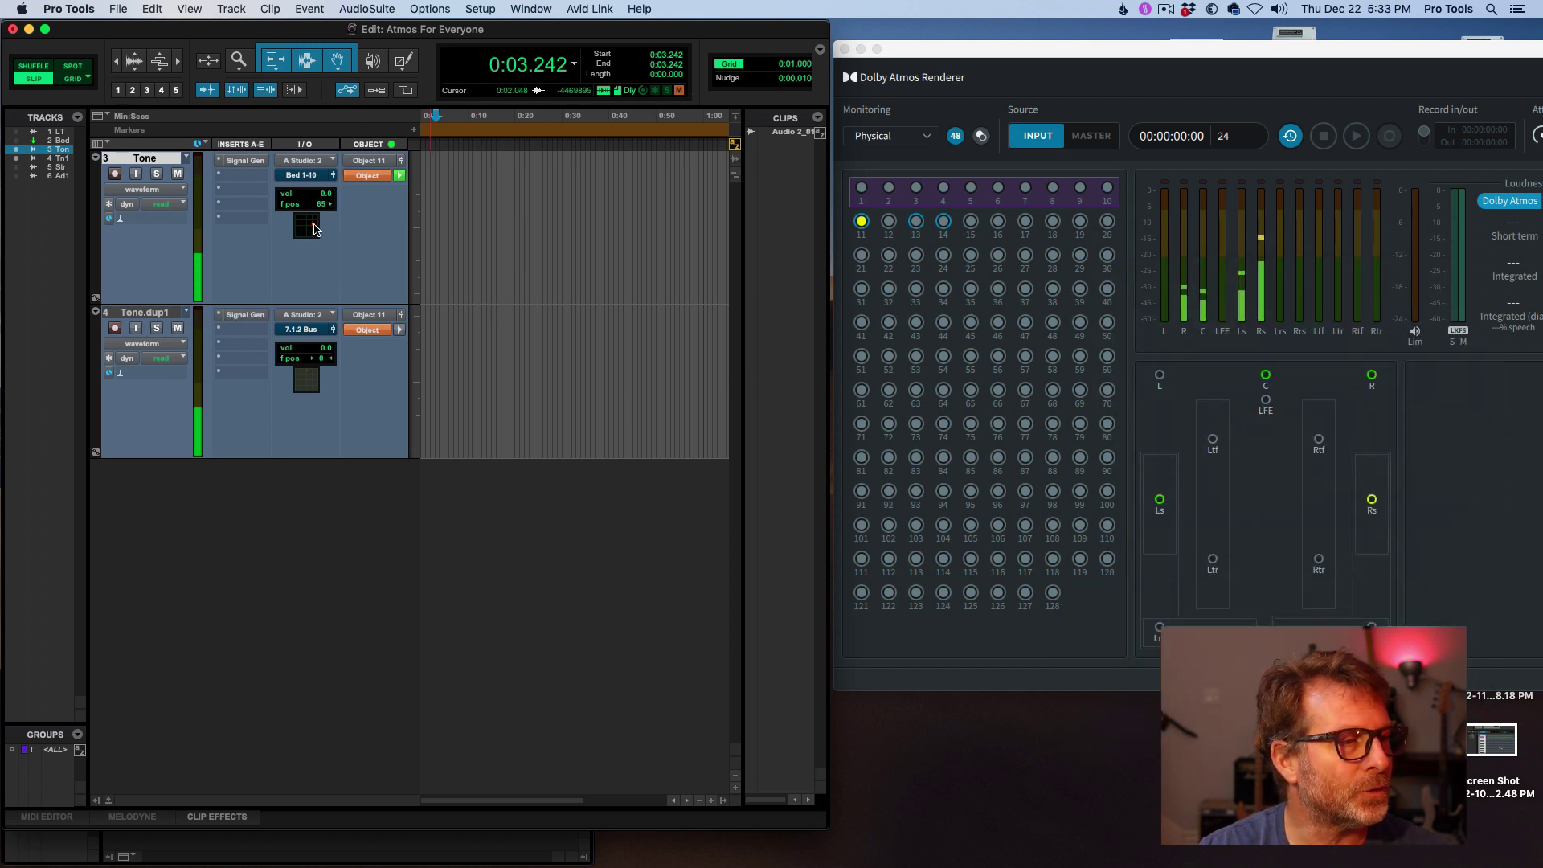
{"action": "left_click", "coordinate": [399, 175]}
Step: Drag the Tone object to front centre (front 1, rear 1, f/r 100), muting Tone and Tone.dup1
{"action": "left_click_drag", "start_coordinate": [311, 336], "coordinate": [351, 475]}
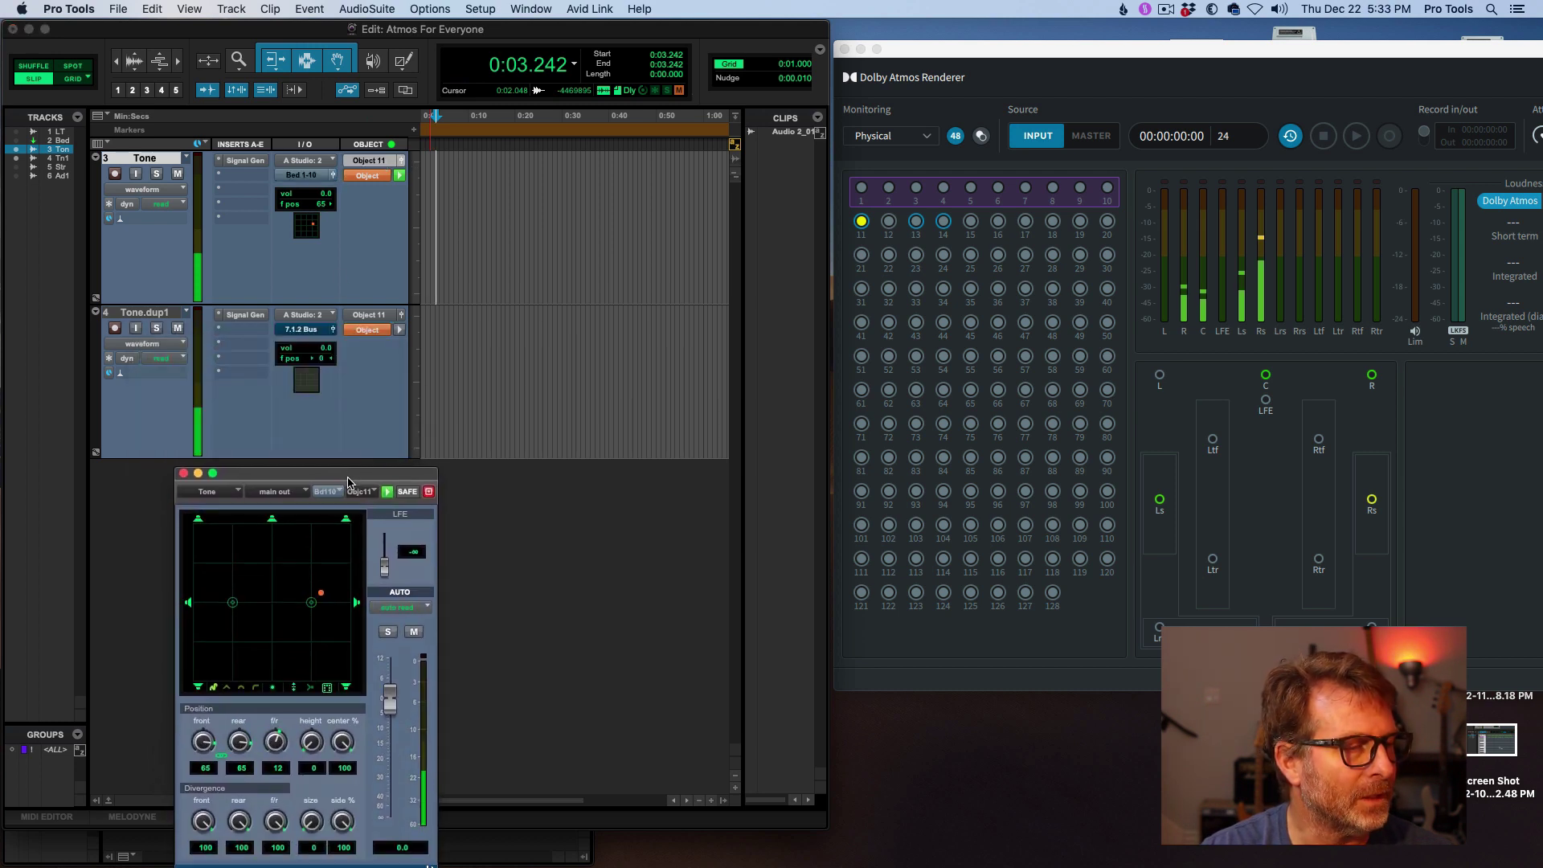
{"action": "left_click", "coordinate": [178, 175]}
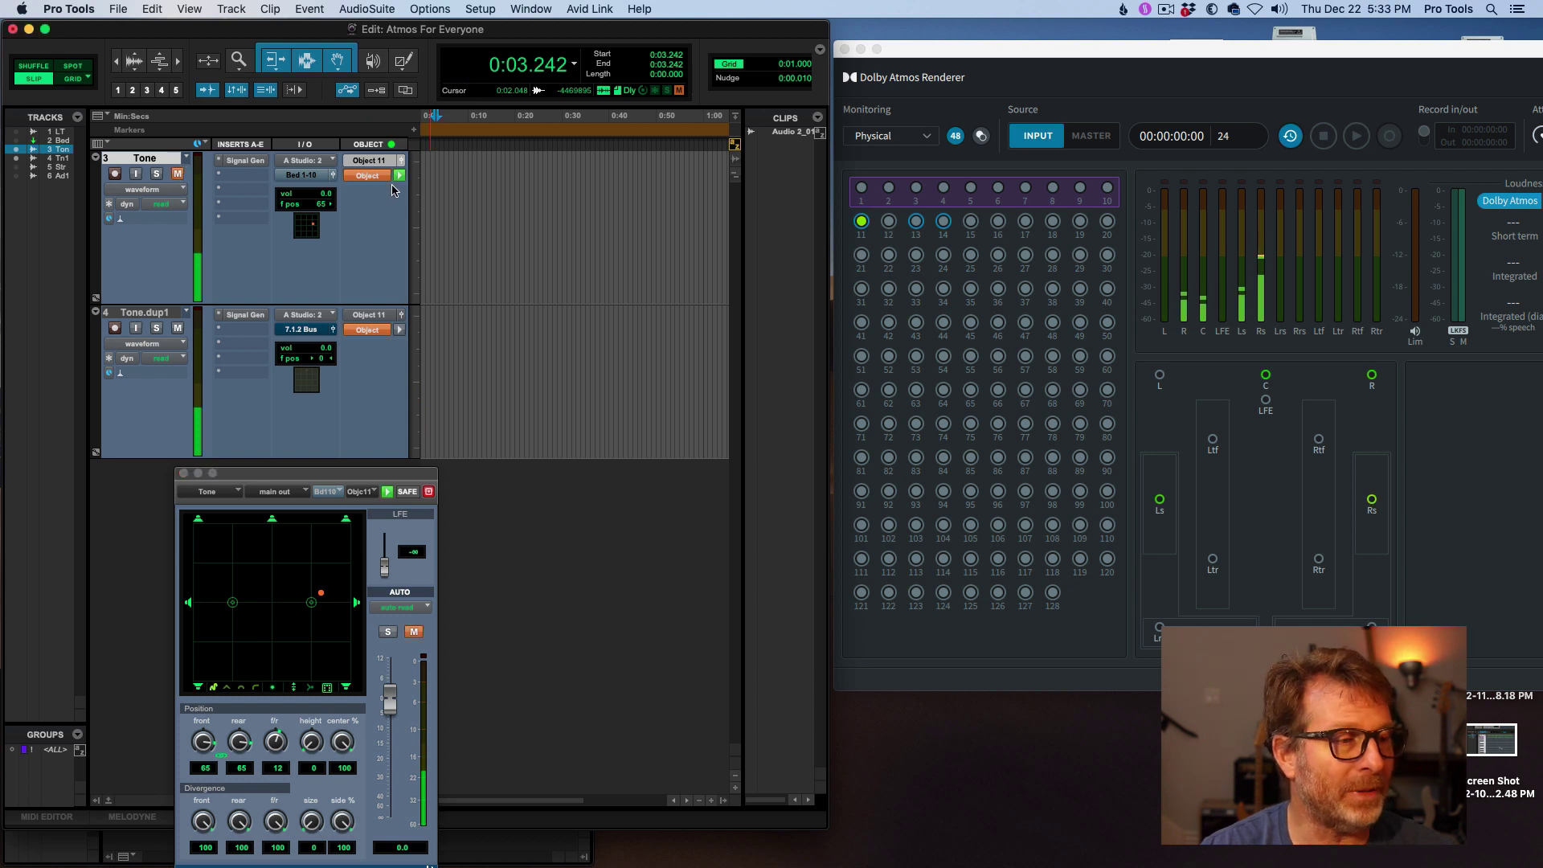
{"action": "left_click", "coordinate": [326, 596]}
{"action": "left_click_drag", "start_coordinate": [321, 592], "coordinate": [303, 641]}
{"action": "left_click", "coordinate": [145, 313]}
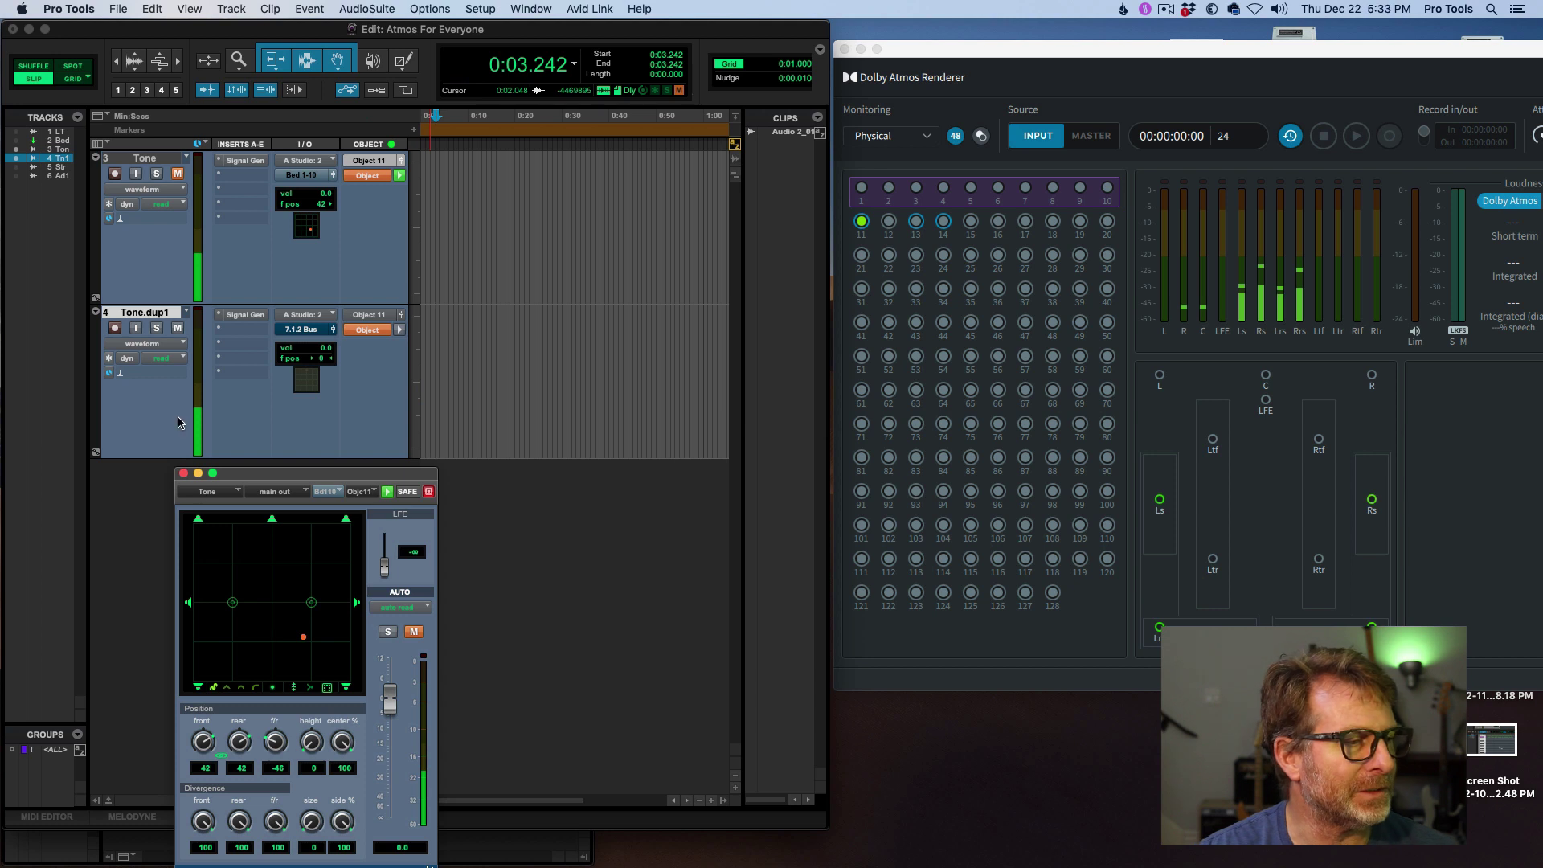
{"action": "left_click", "coordinate": [178, 328]}
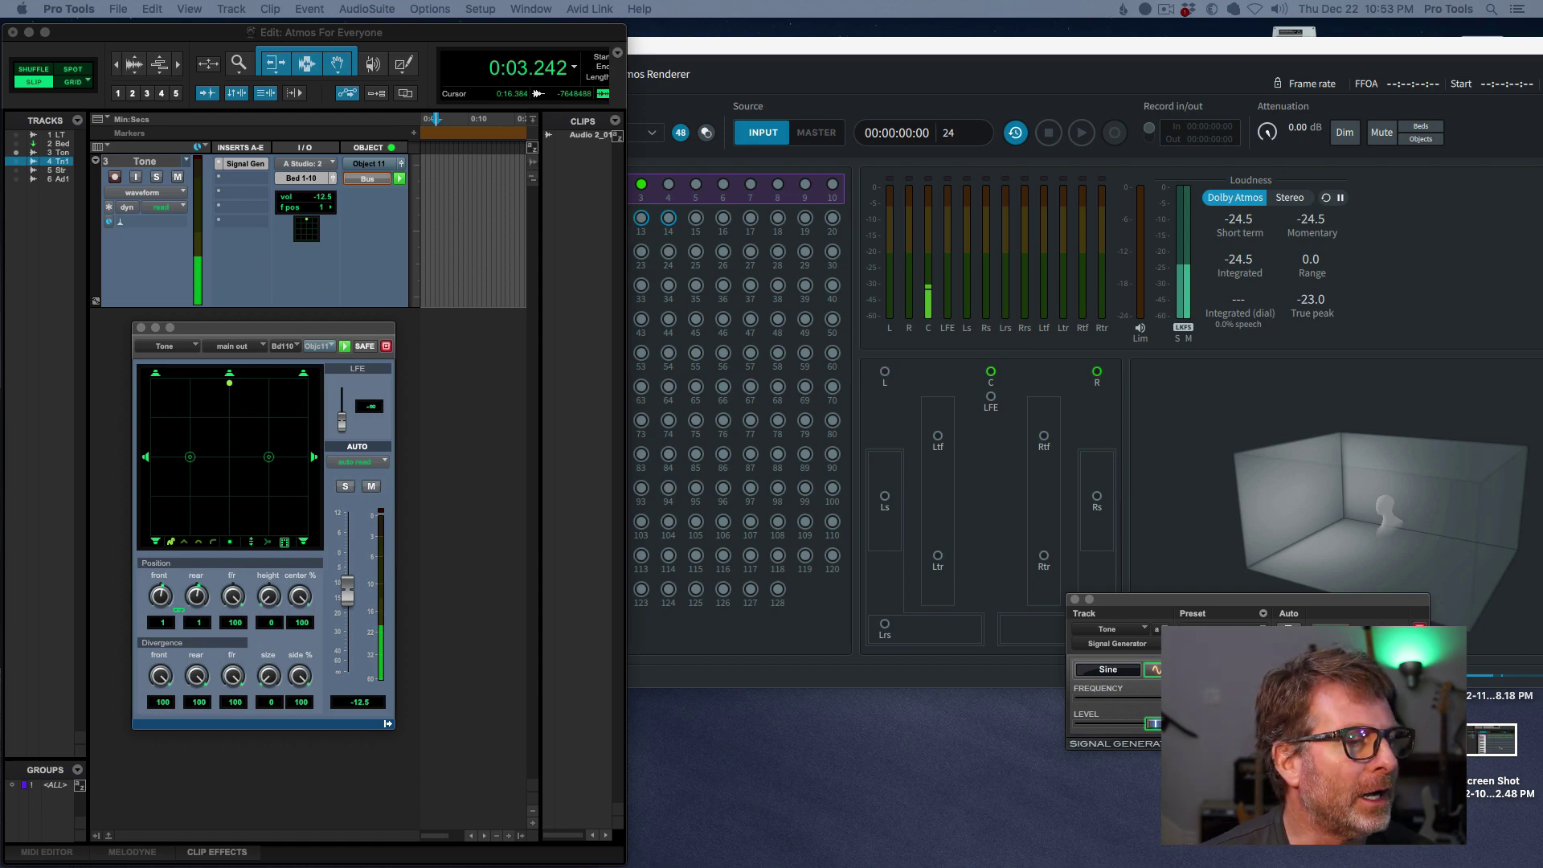
Step: Switch the Tone track to object output and set its LFE send to about -28.4
{"action": "left_click", "coordinate": [372, 180]}
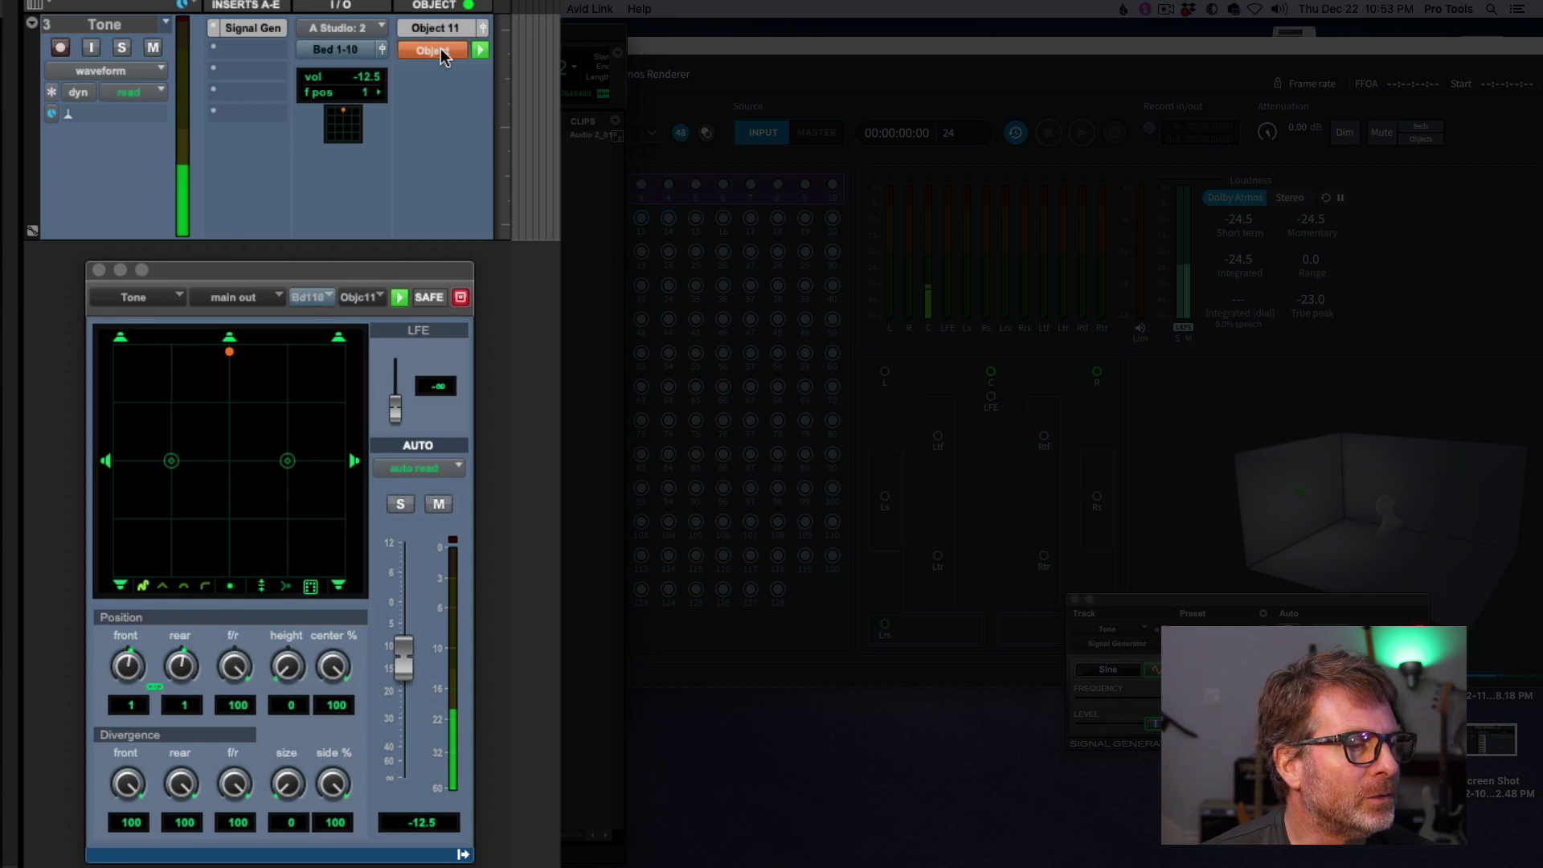
{"action": "left_click", "coordinate": [440, 52]}
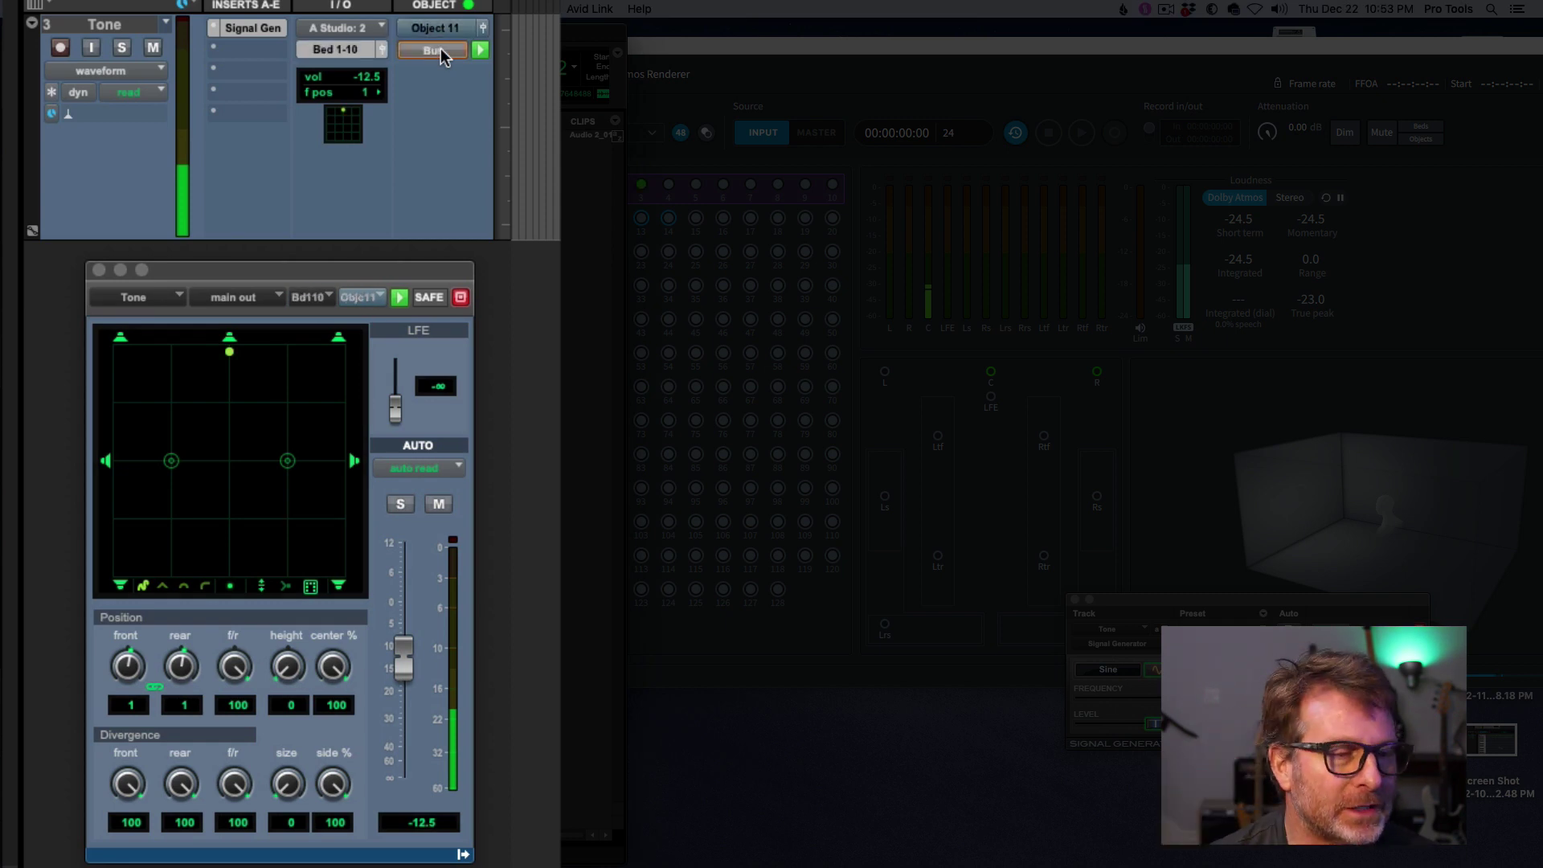
{"action": "left_click", "coordinate": [438, 51]}
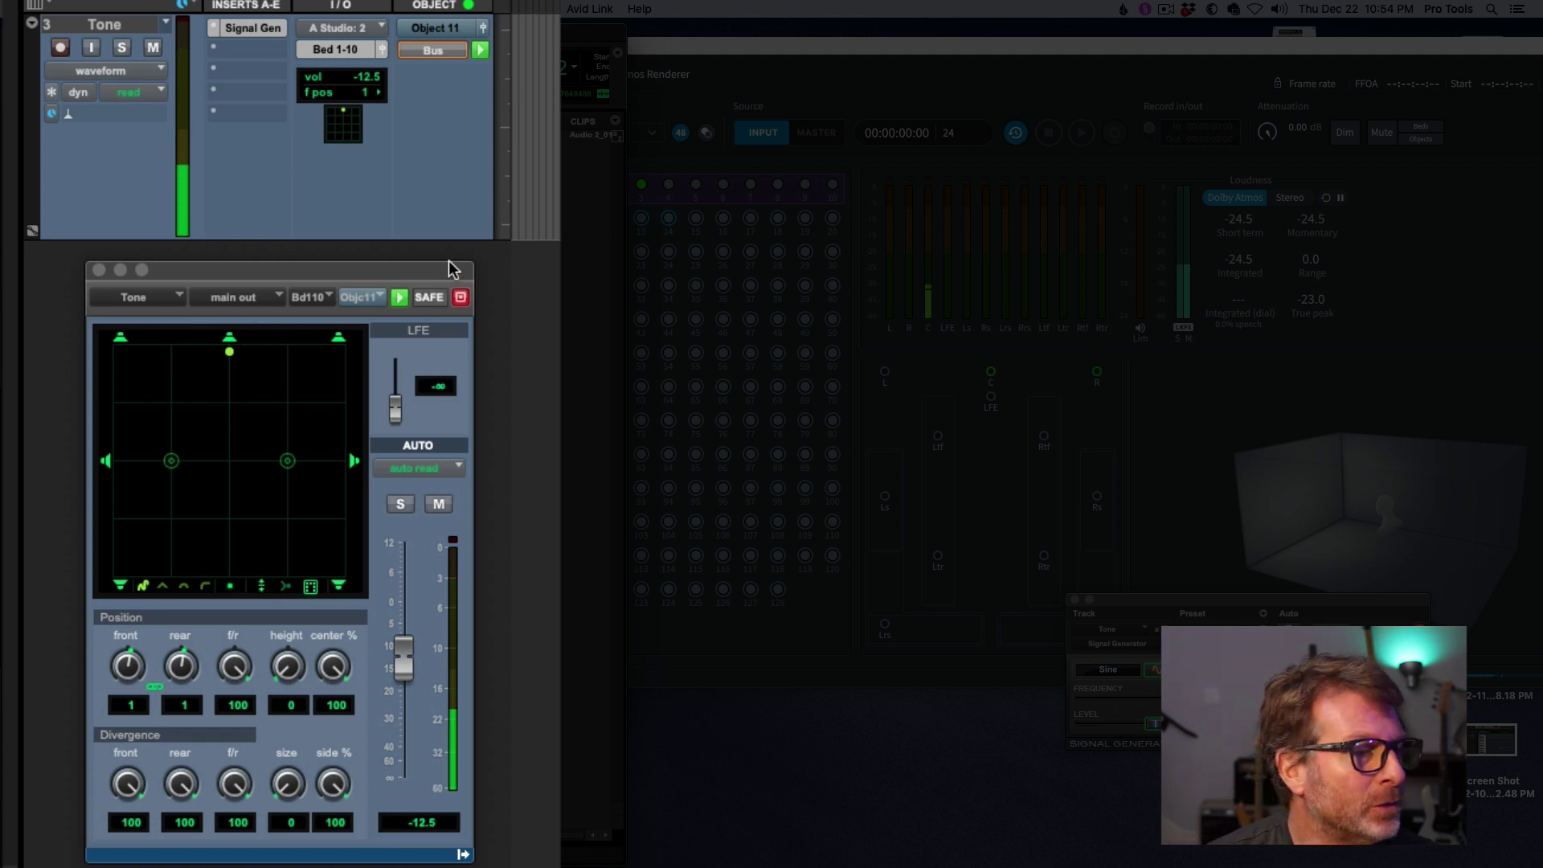
{"action": "left_click", "coordinate": [437, 52]}
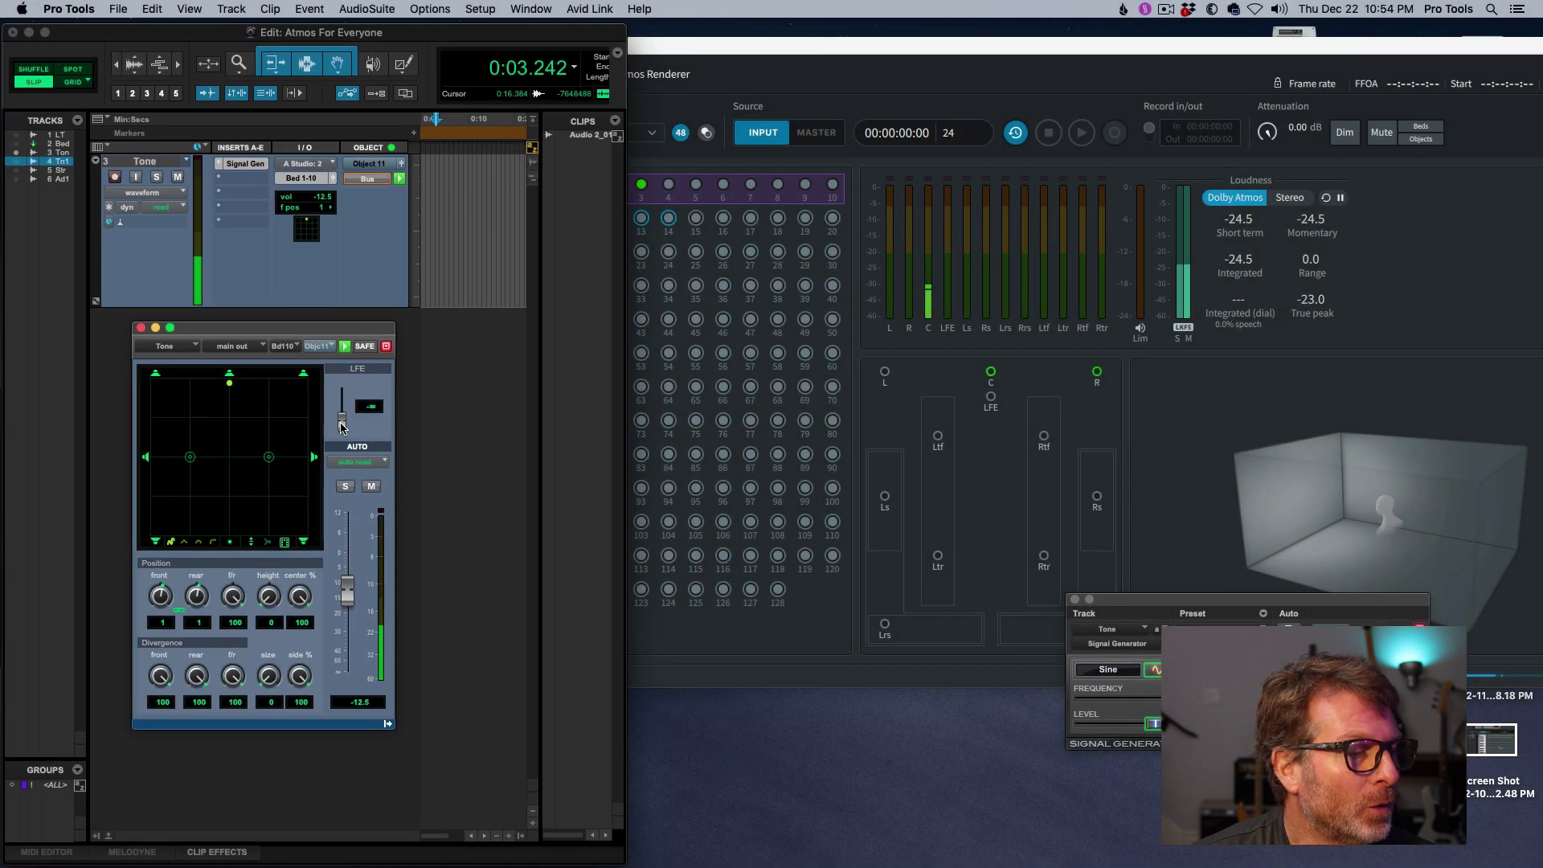
{"action": "mouse_move", "coordinate": [341, 426]}
{"action": "left_mouse_down"}
{"action": "mouse_move", "coordinate": [335, 387]}
{"action": "mouse_move", "coordinate": [347, 436]}
{"action": "left_mouse_up"}
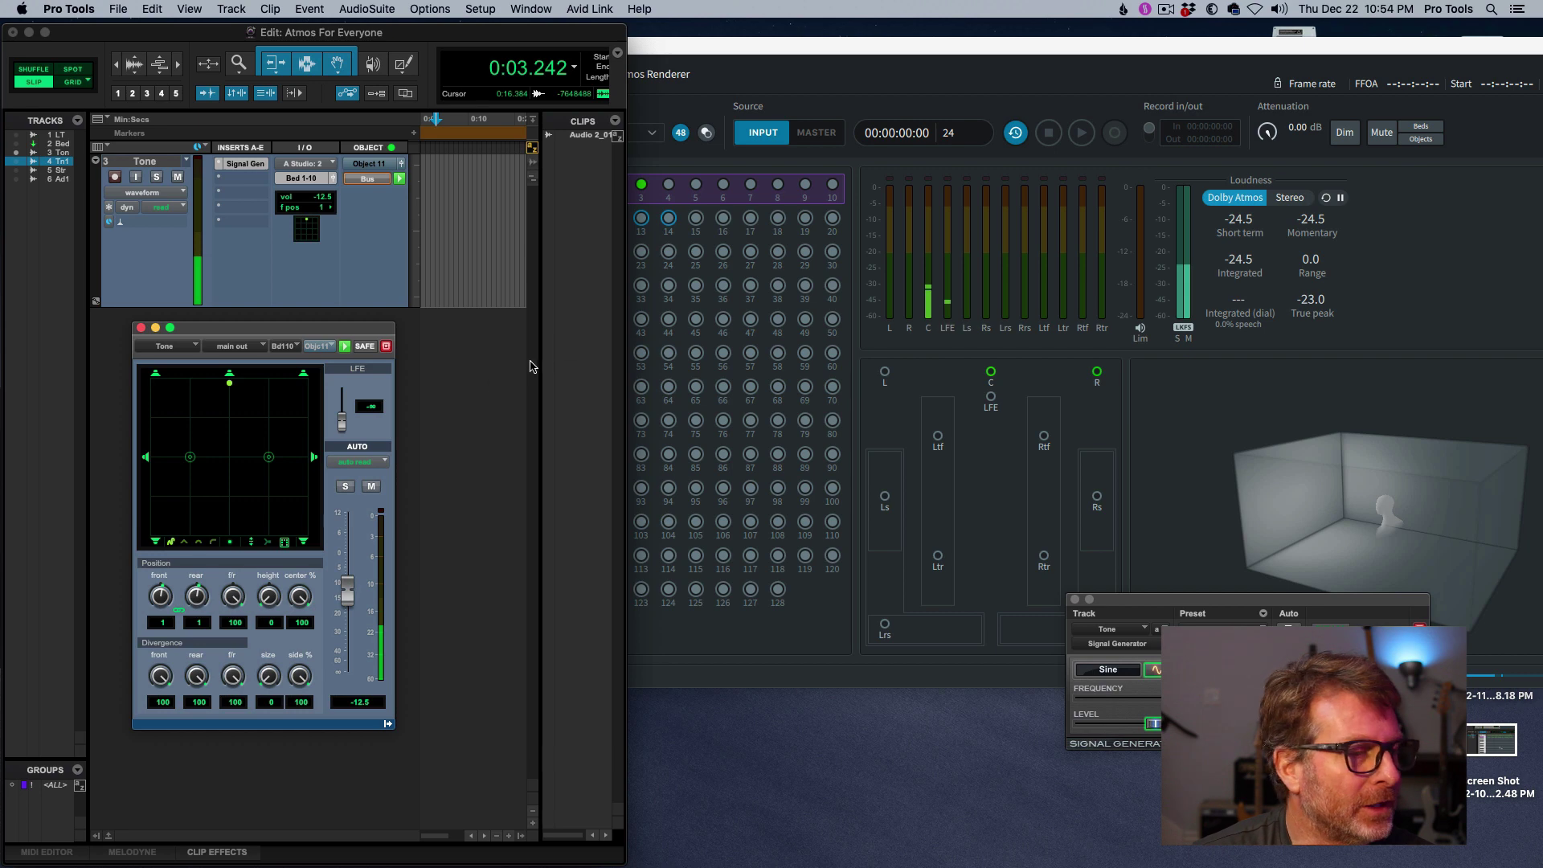
{"action": "left_click_drag", "start_coordinate": [344, 422], "coordinate": [351, 454]}
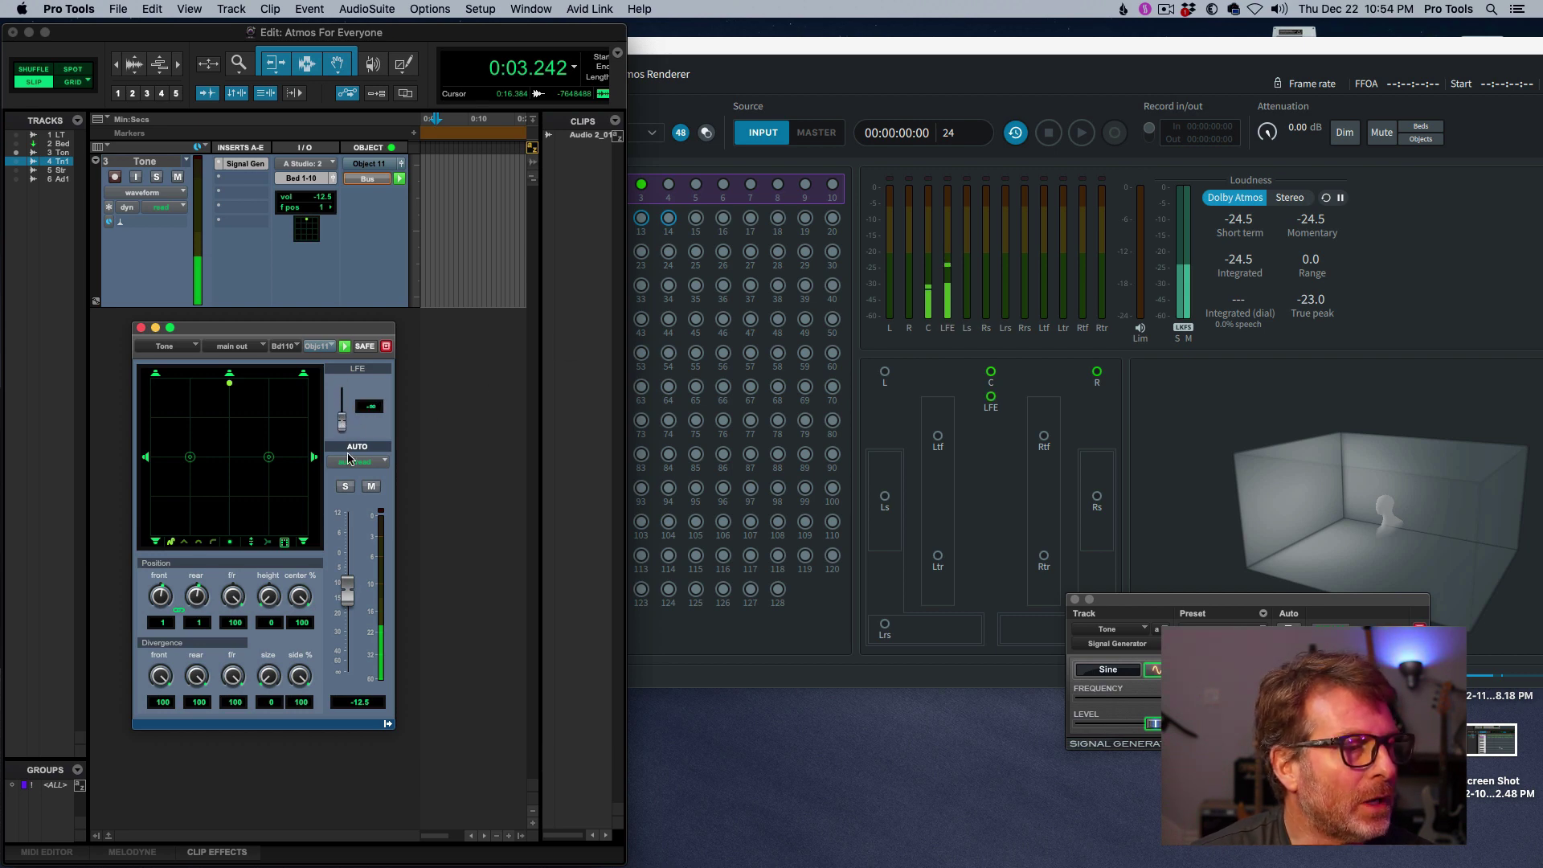
{"action": "left_click", "coordinate": [368, 178]}
{"action": "mouse_move", "coordinate": [340, 428]}
{"action": "left_mouse_down"}
{"action": "mouse_move", "coordinate": [342, 367]}
{"action": "mouse_move", "coordinate": [344, 435]}
{"action": "mouse_move", "coordinate": [343, 394]}
{"action": "mouse_move", "coordinate": [348, 420]}
{"action": "left_mouse_up"}
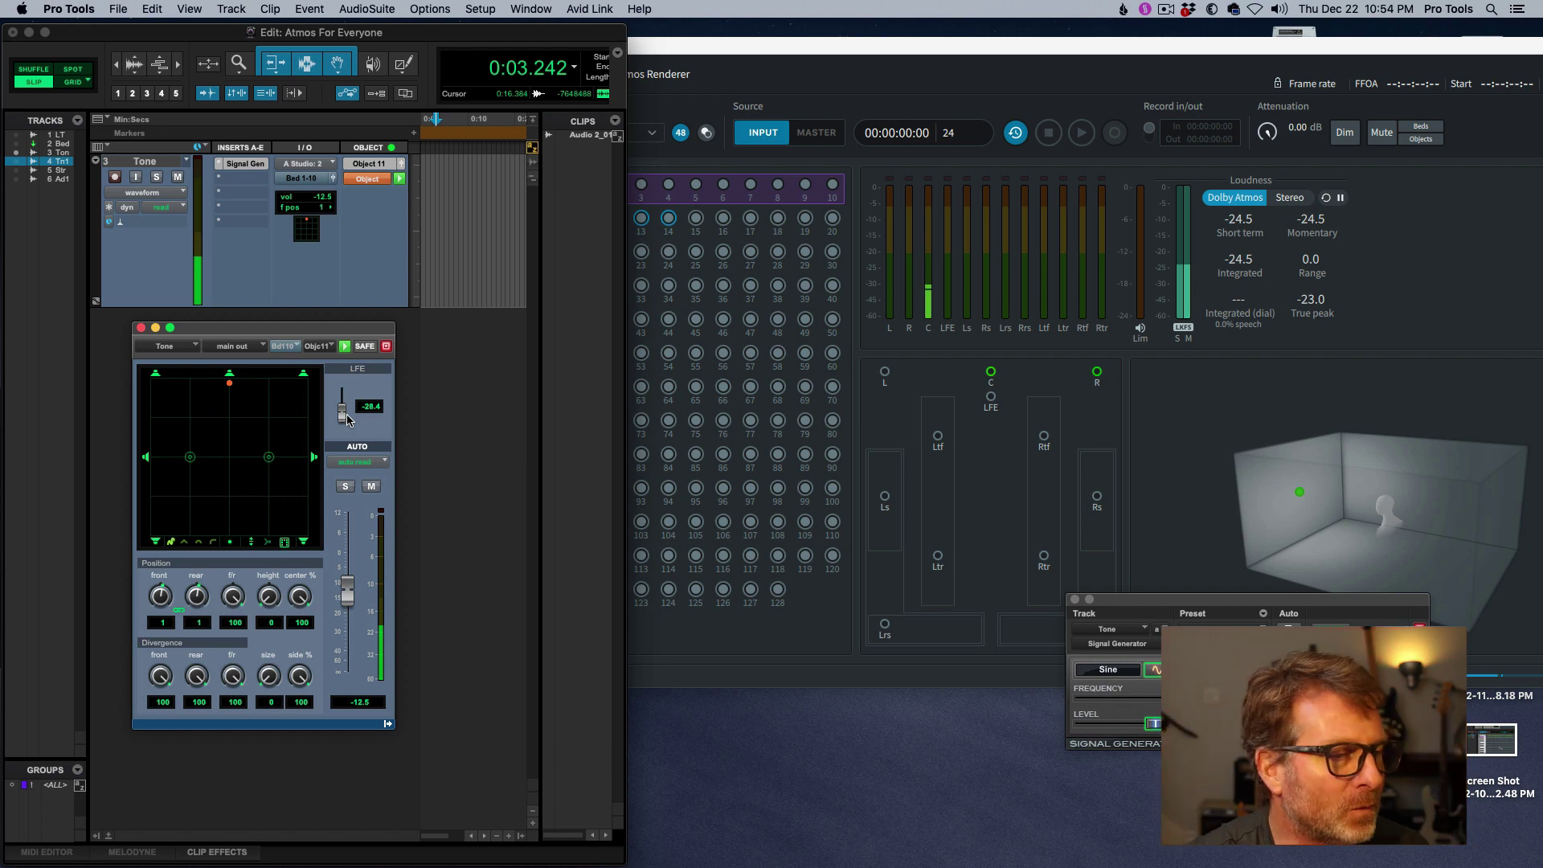
Step: Turn the LFE send off, switch Tone to bus output, and try lowering and raising center %
{"action": "mouse_move", "coordinate": [342, 416]}
{"action": "left_mouse_down"}
{"action": "mouse_move", "coordinate": [342, 401]}
{"action": "mouse_move", "coordinate": [343, 429]}
{"action": "left_mouse_up"}
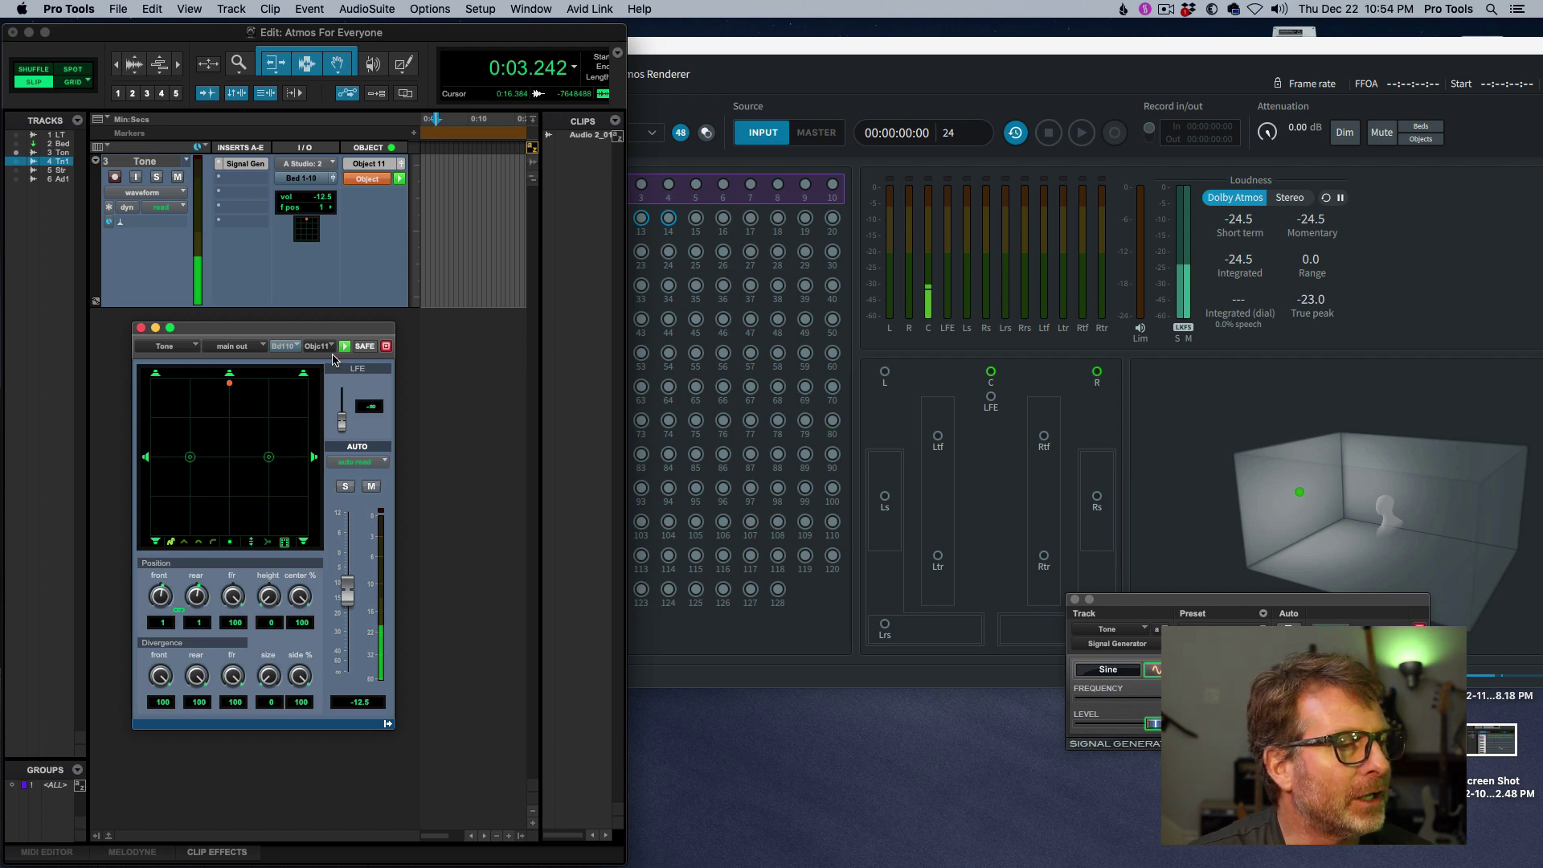
{"action": "left_click", "coordinate": [369, 179]}
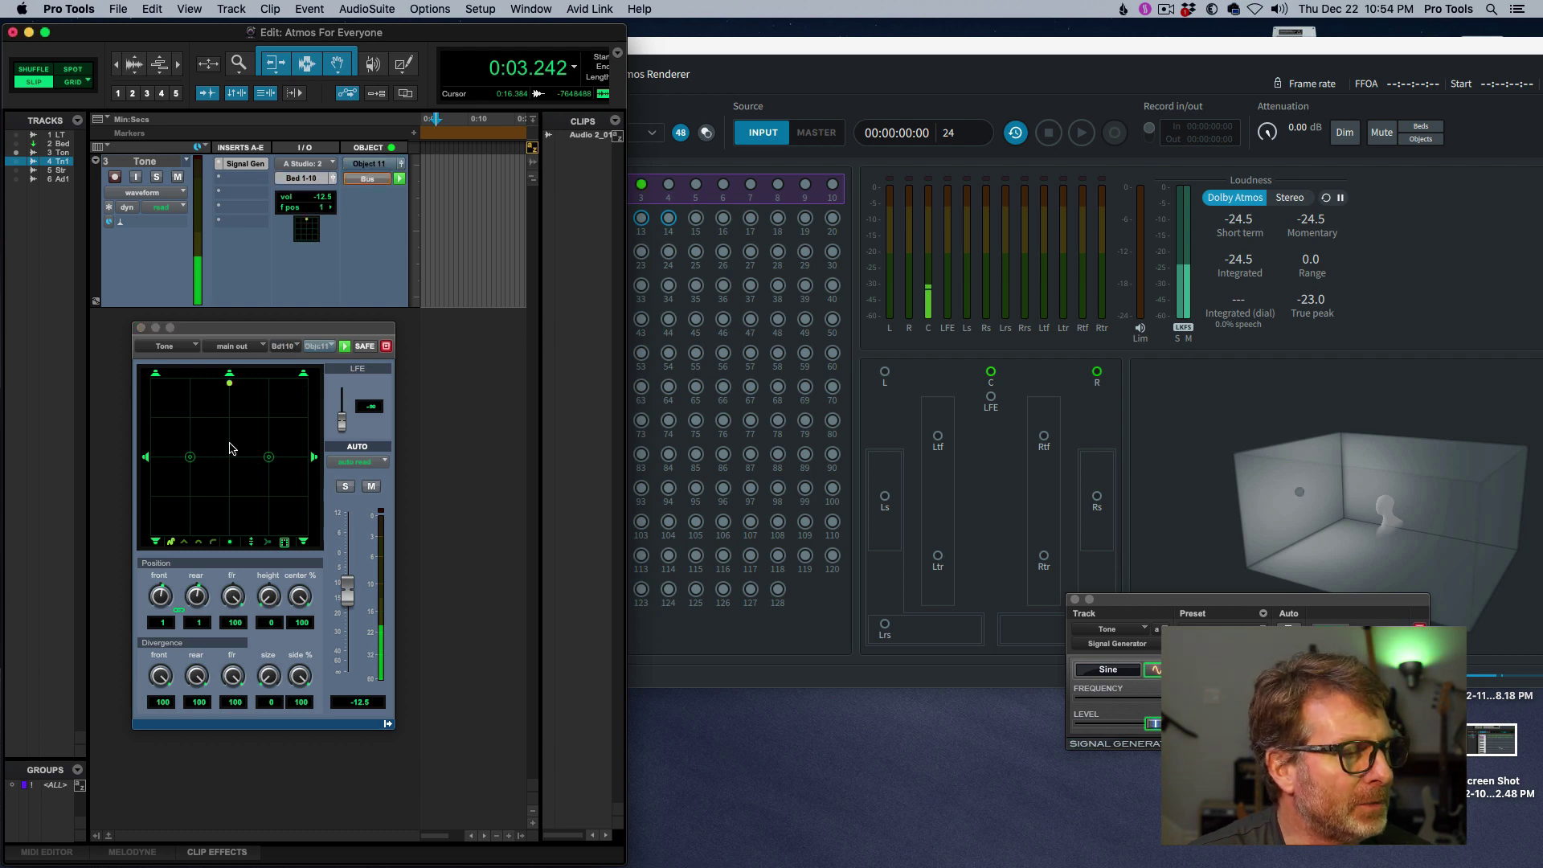
{"action": "left_click", "coordinate": [233, 388]}
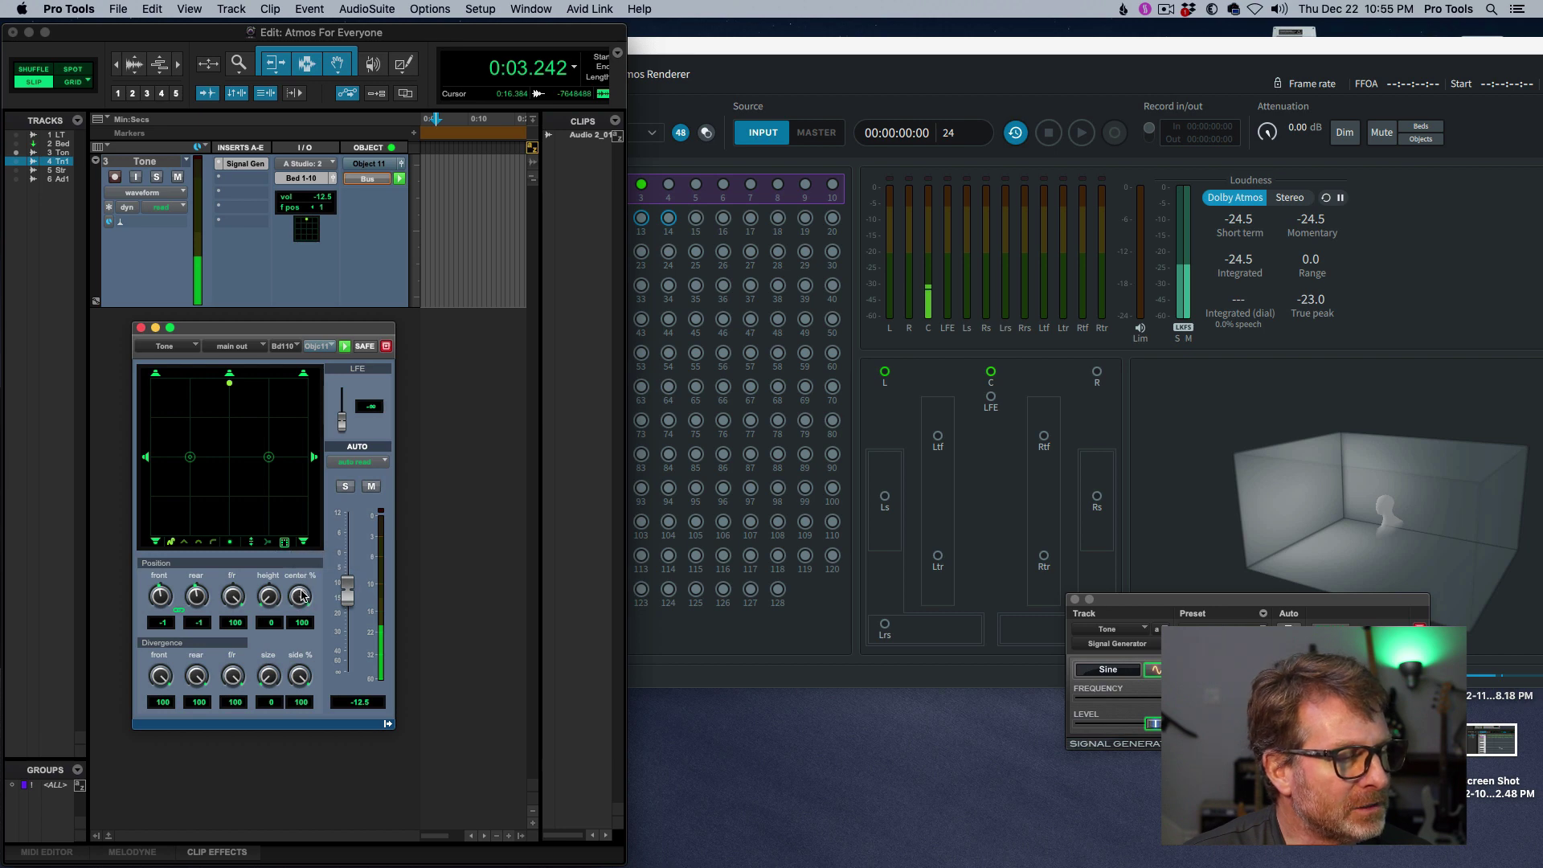
{"action": "left_click_drag", "start_coordinate": [302, 595], "coordinate": [301, 714]}
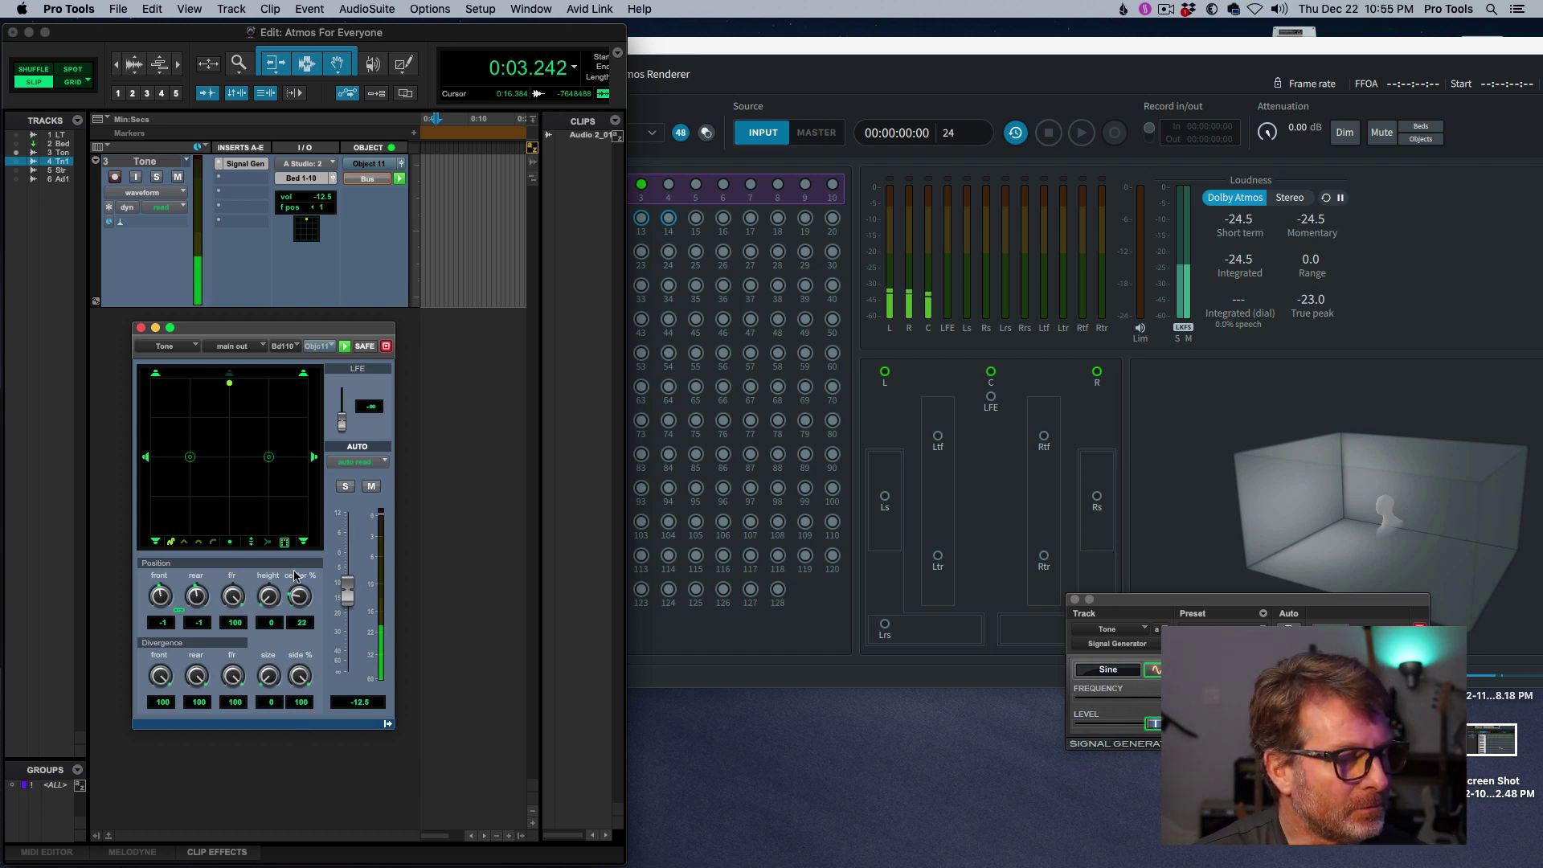
{"action": "left_click_drag", "start_coordinate": [293, 565], "coordinate": [309, 465]}
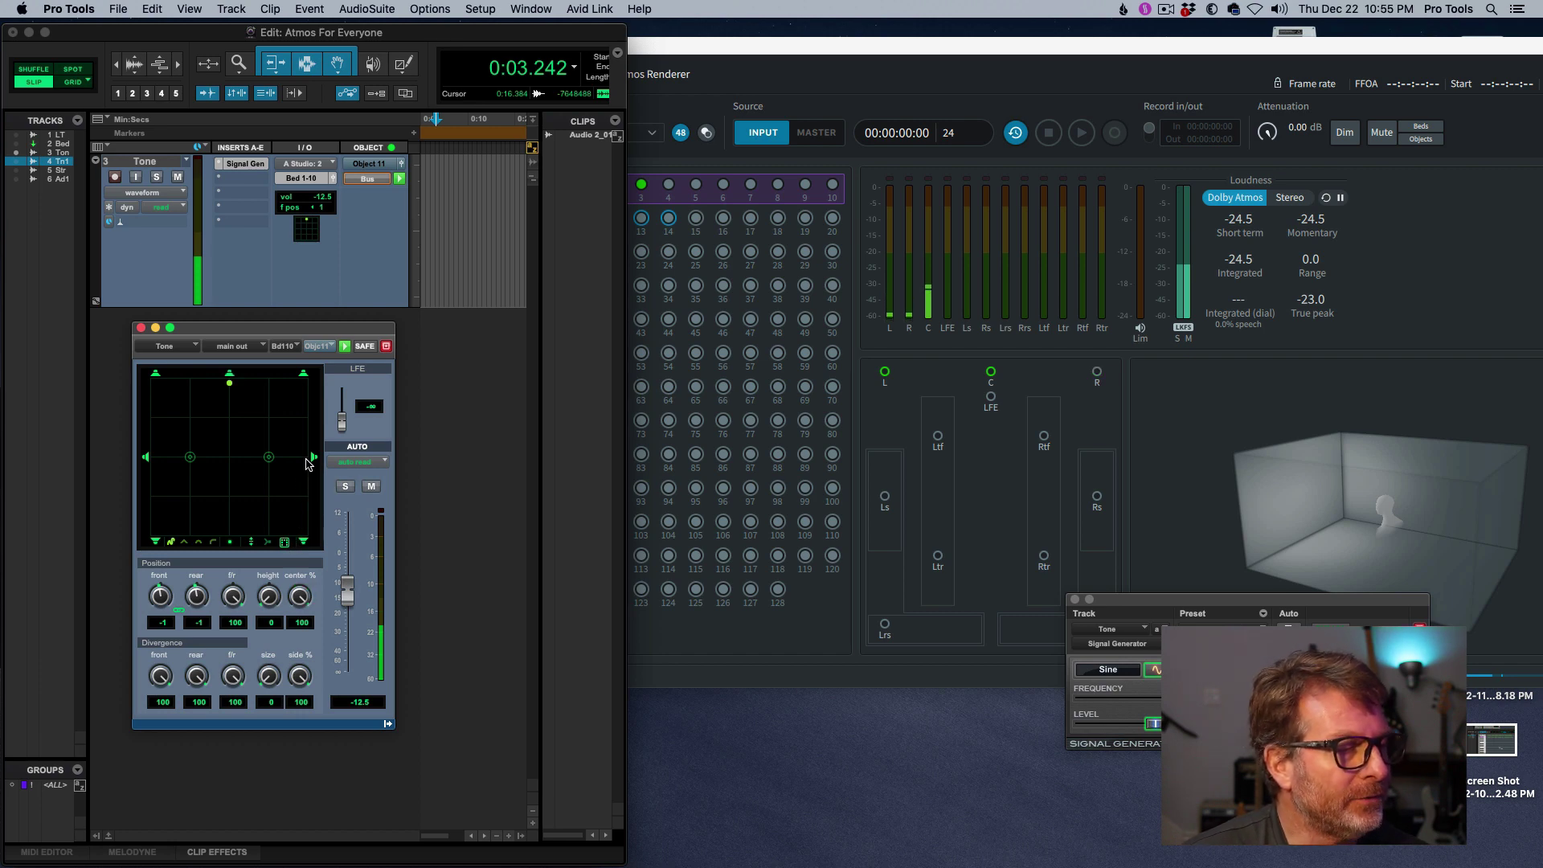
Step: Return Tone to object output and adjust center % down, then back up to 100
{"action": "left_click", "coordinate": [369, 181]}
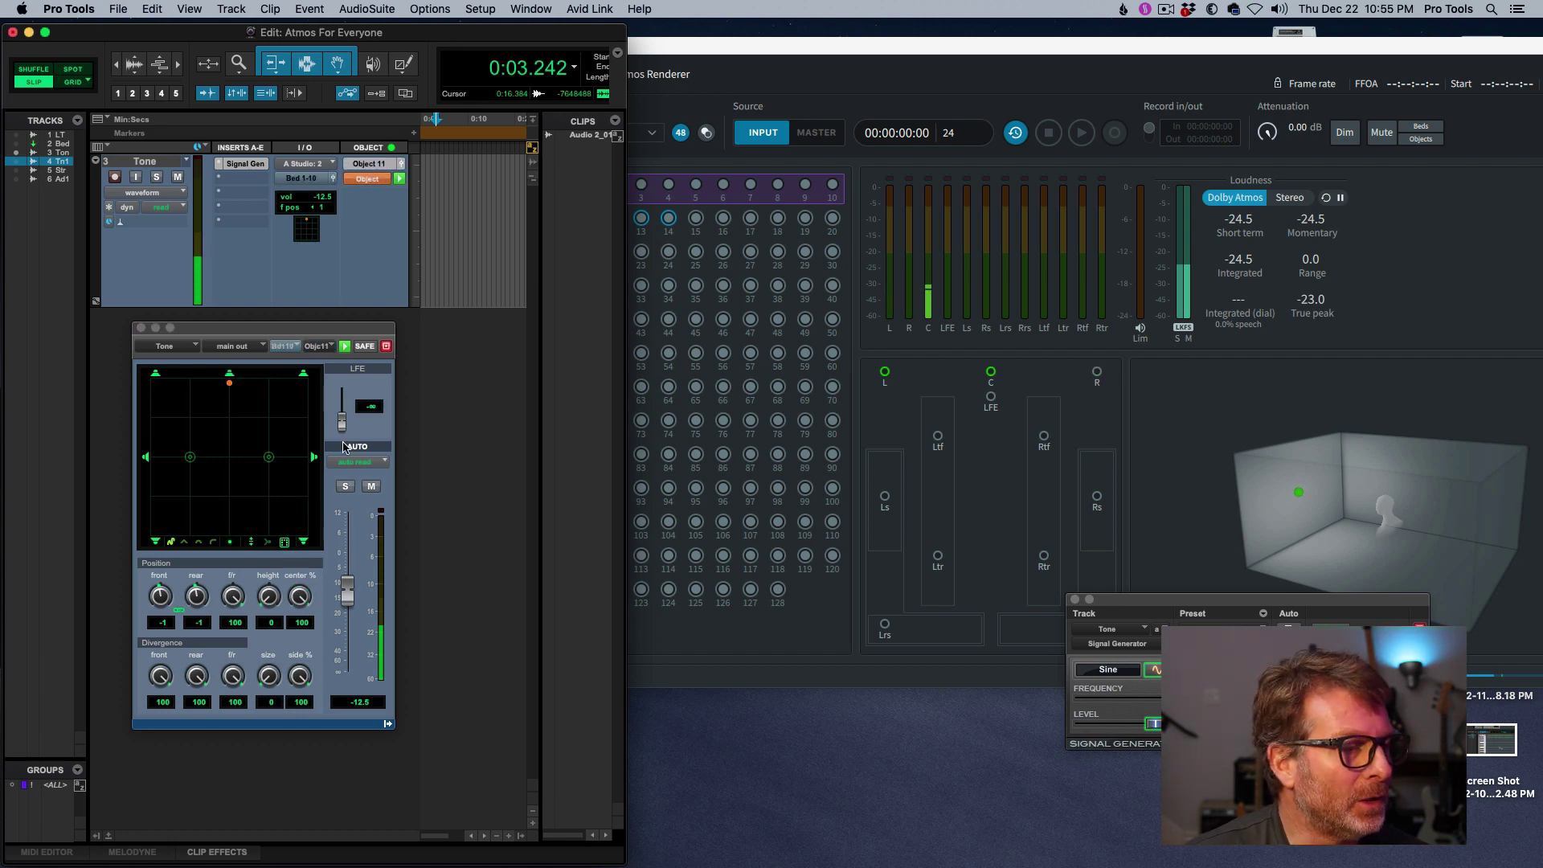
{"action": "left_click", "coordinate": [298, 597]}
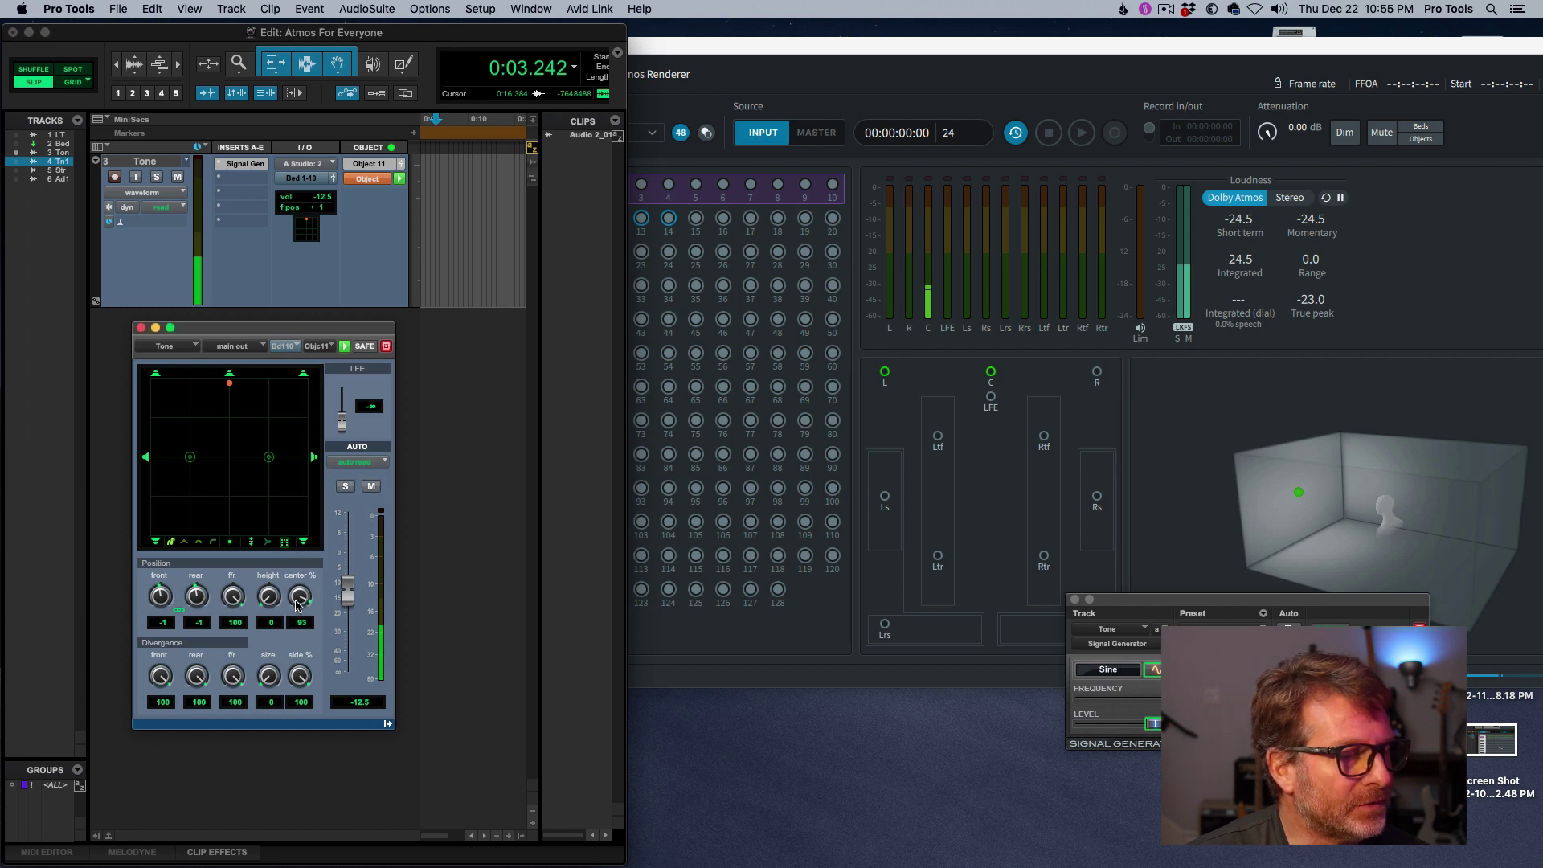
{"action": "mouse_move", "coordinate": [296, 616]}
{"action": "left_mouse_down"}
{"action": "mouse_move", "coordinate": [291, 718]}
{"action": "mouse_move", "coordinate": [274, 622]}
{"action": "left_mouse_up"}
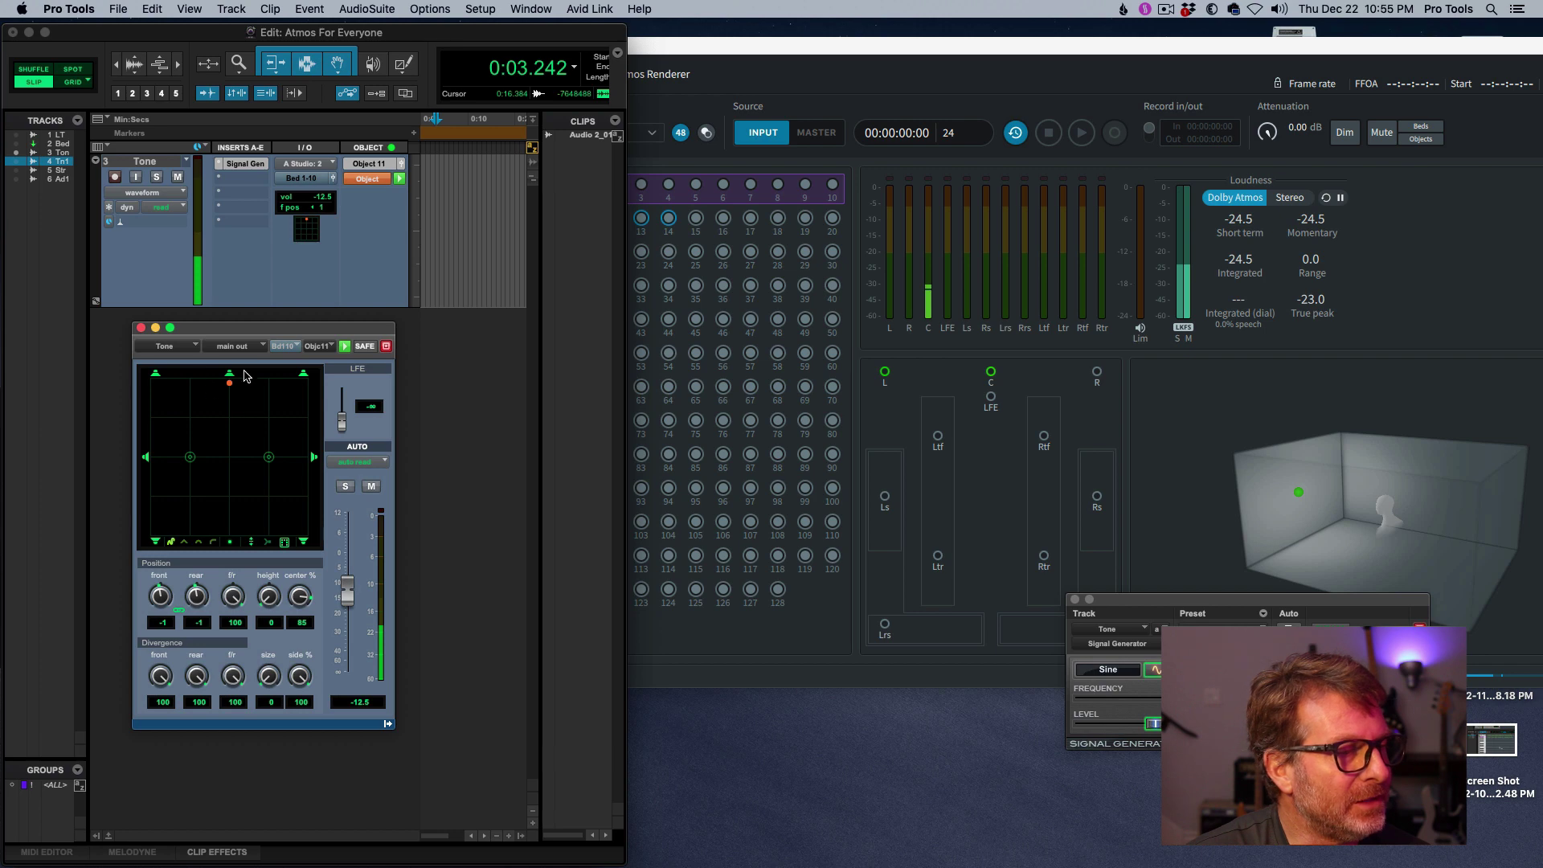
{"action": "left_click_drag", "start_coordinate": [301, 603], "coordinate": [302, 680]}
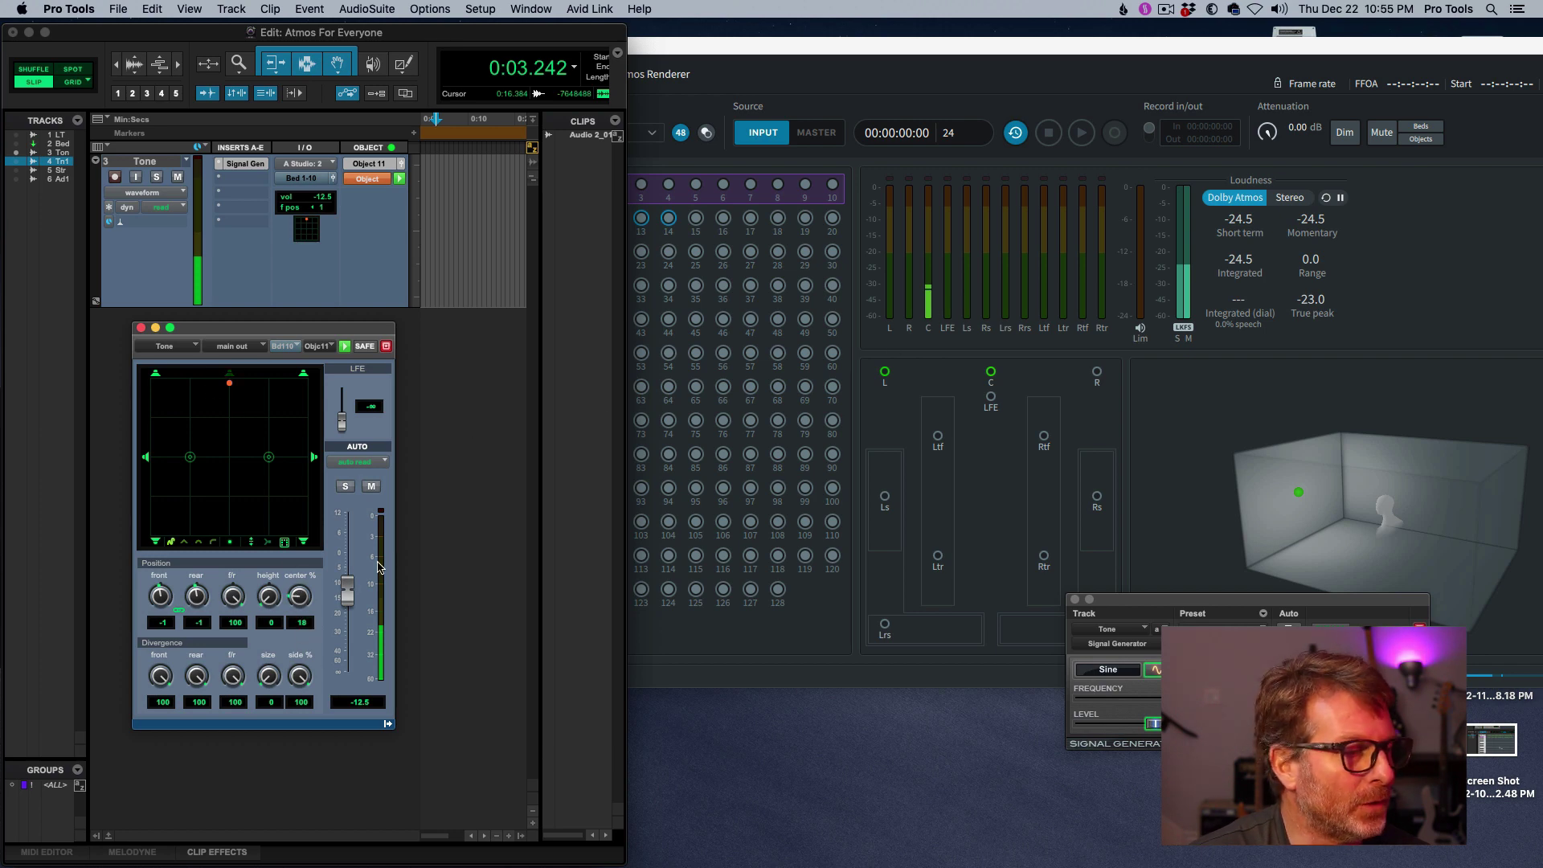
{"action": "left_click_drag", "start_coordinate": [303, 595], "coordinate": [325, 517]}
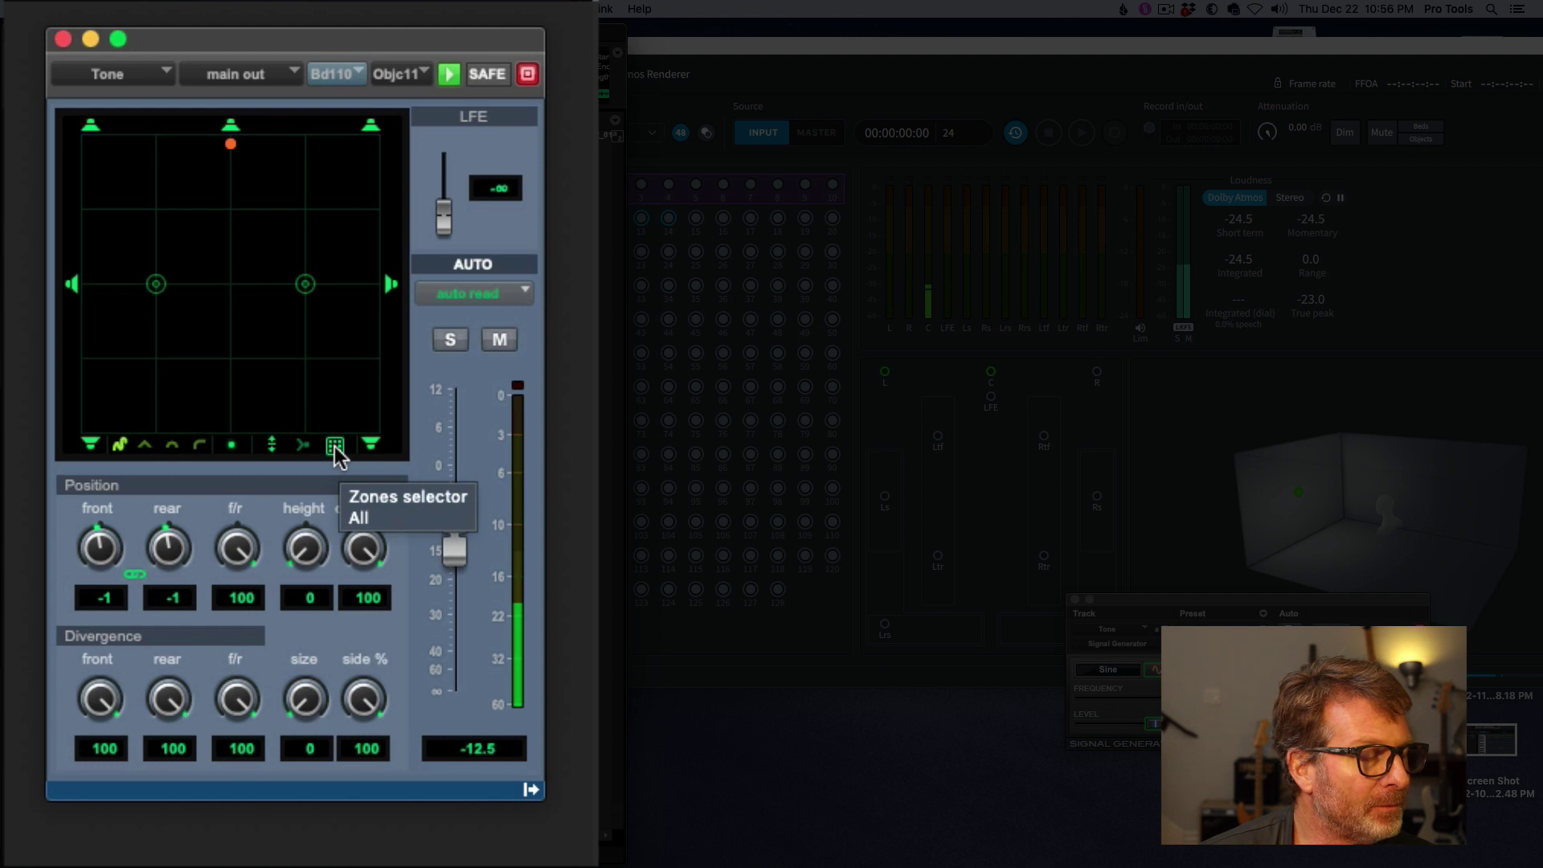
Step: Try the second speaker zone and another zone, moving the object toward the rear left
{"action": "left_click", "coordinate": [335, 447]}
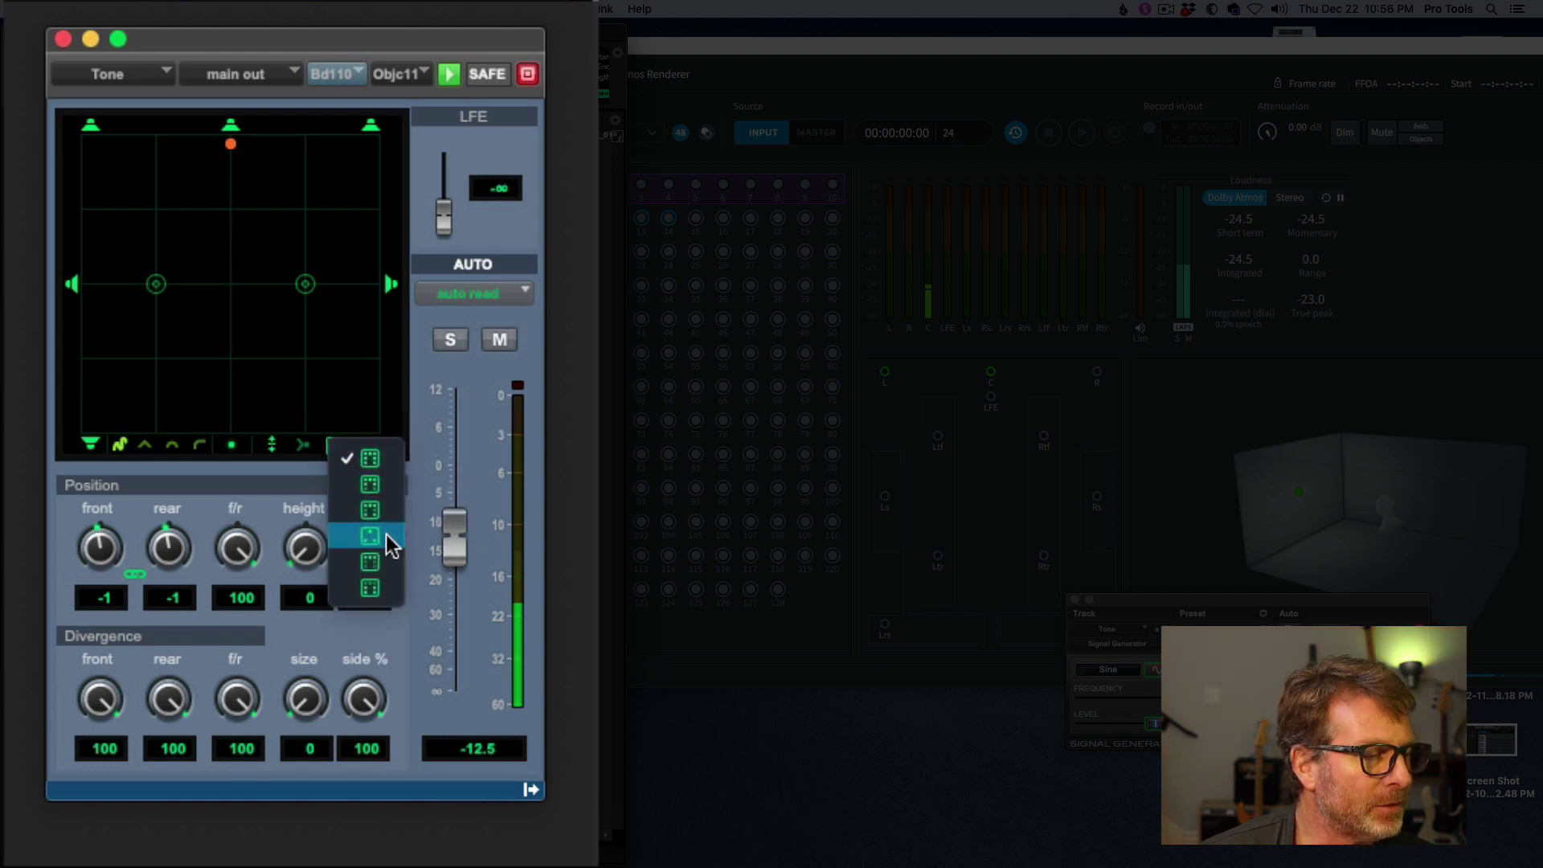
{"action": "left_click", "coordinate": [375, 484]}
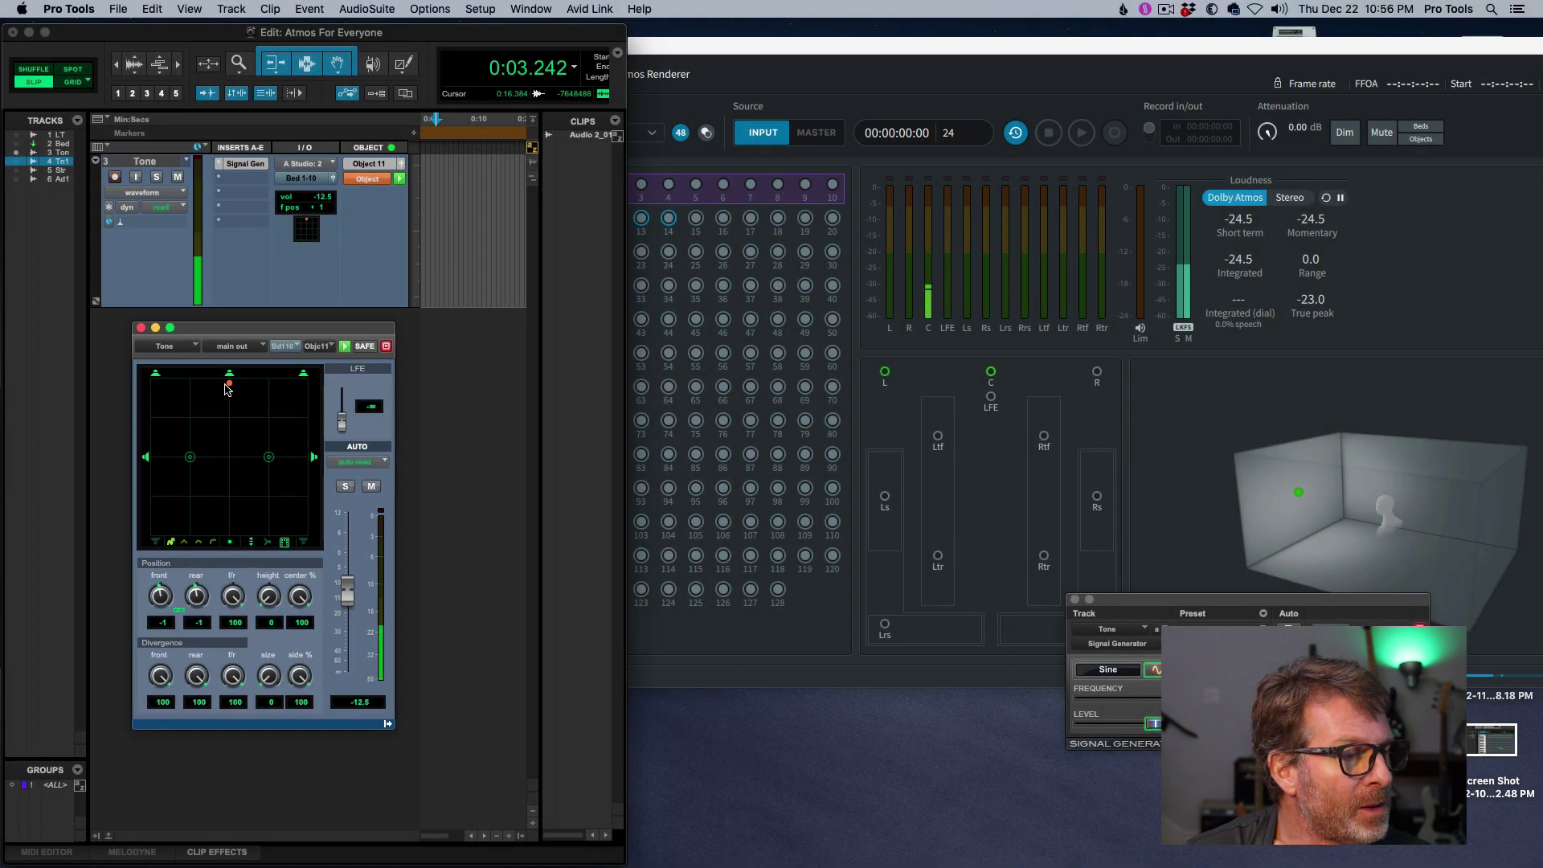
{"action": "mouse_move", "coordinate": [231, 389]}
{"action": "left_mouse_down"}
{"action": "mouse_move", "coordinate": [216, 496]}
{"action": "mouse_move", "coordinate": [224, 386]}
{"action": "mouse_move", "coordinate": [242, 388]}
{"action": "left_mouse_up"}
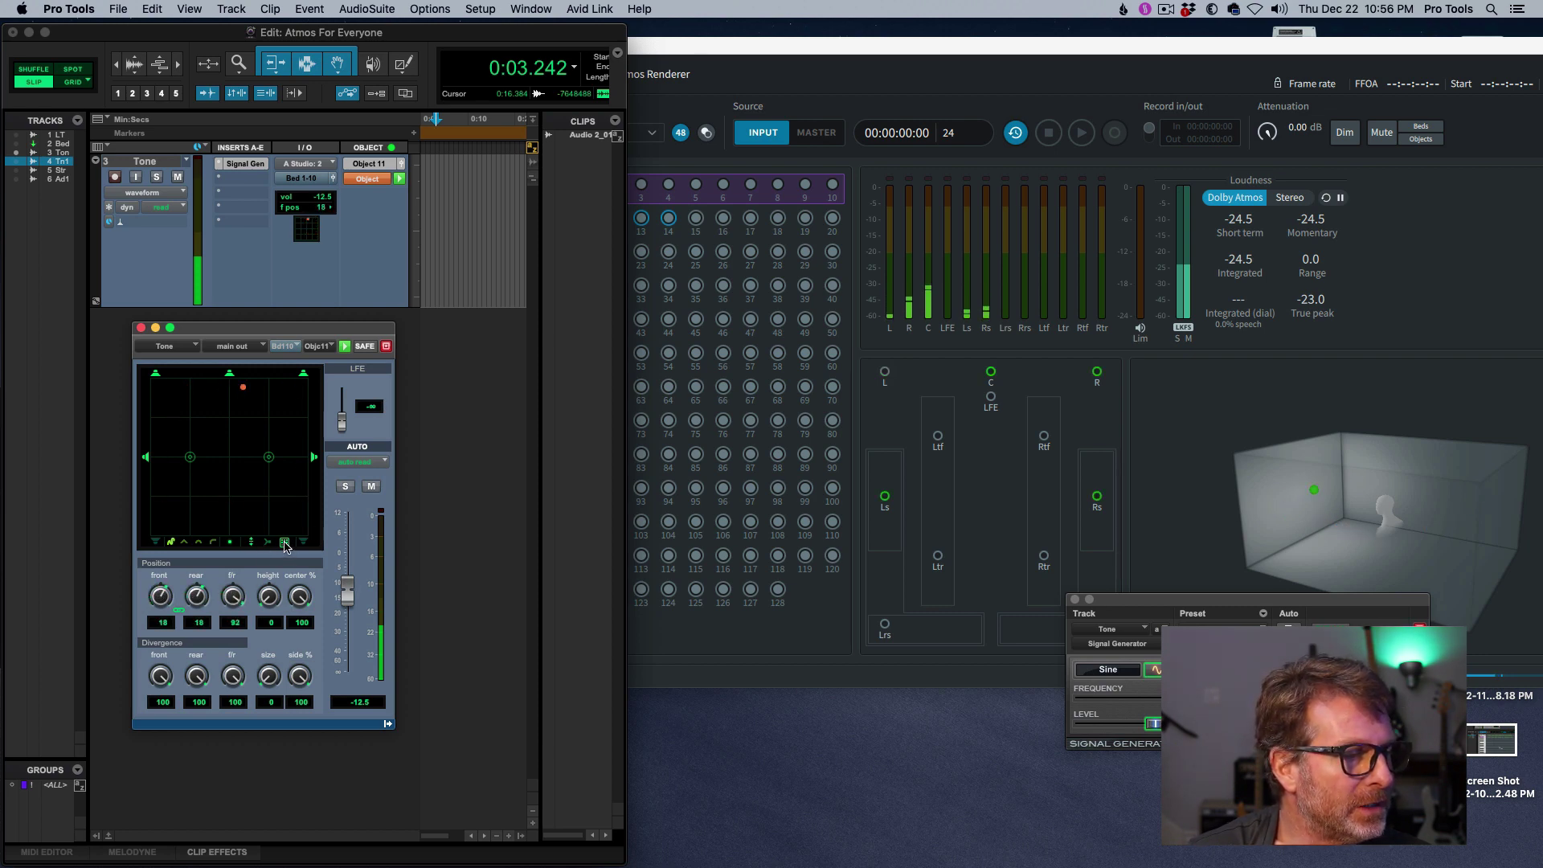
{"action": "left_click", "coordinate": [286, 543]}
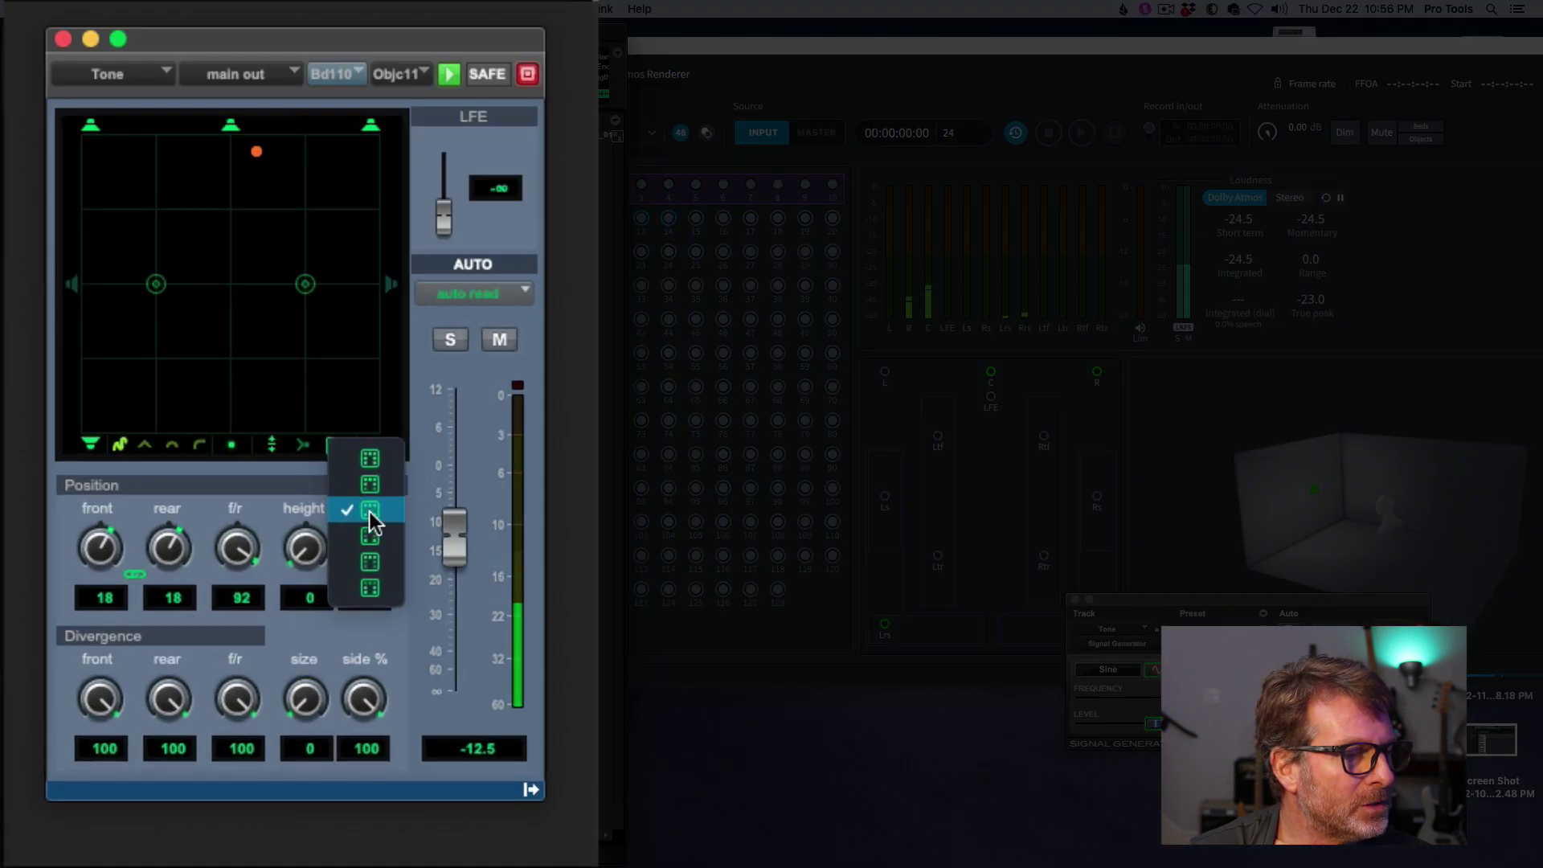
{"action": "left_click", "coordinate": [305, 590]}
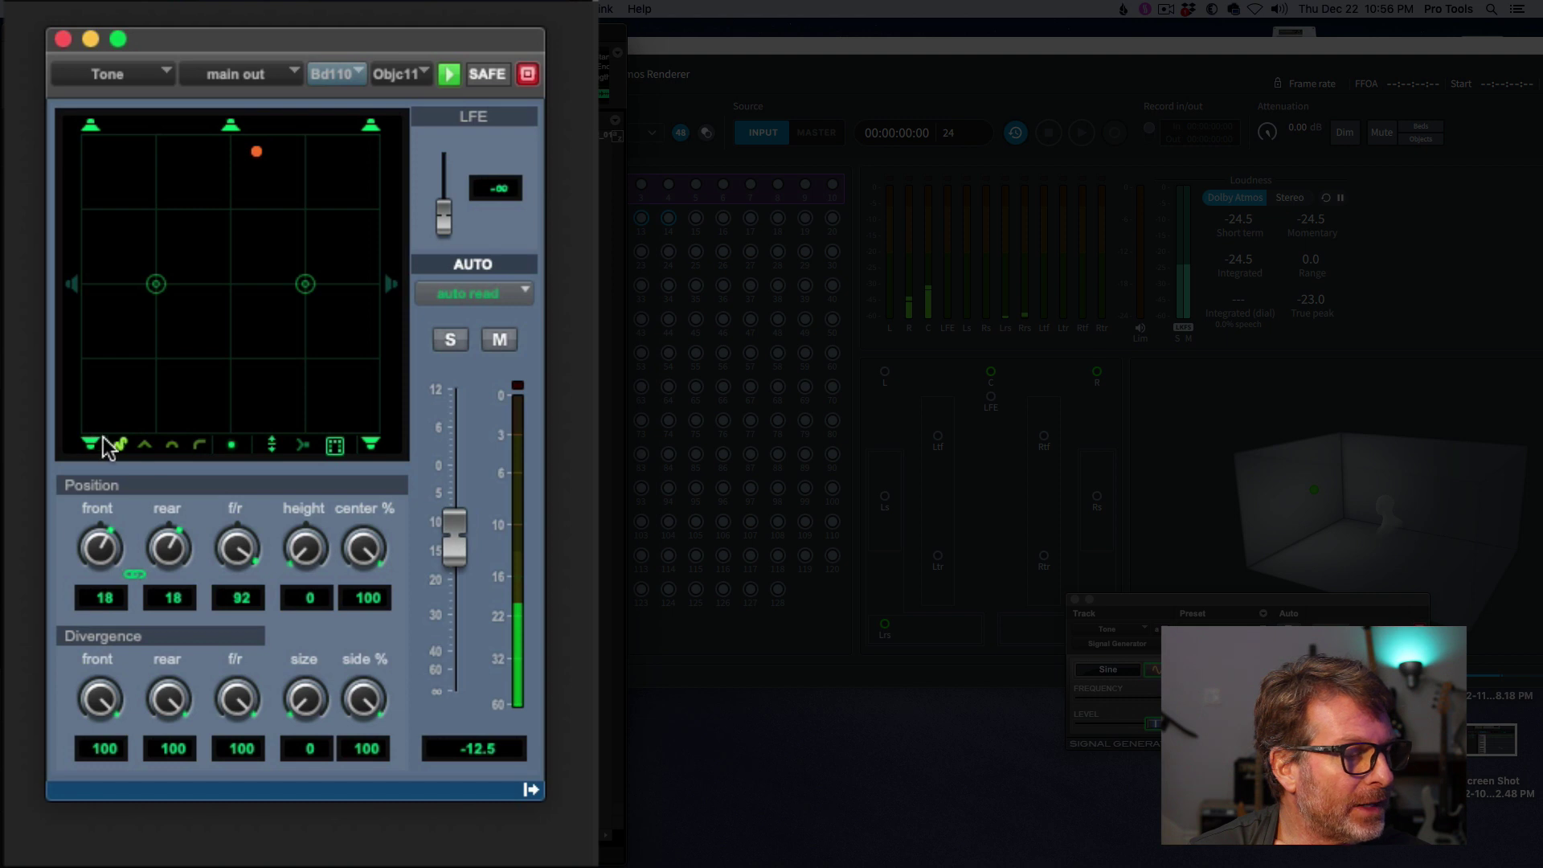
Step: Try the fourth and fifth zones, settle on the last zone, and adjust the object's height
{"action": "left_click", "coordinate": [336, 445]}
{"action": "left_click", "coordinate": [375, 537]}
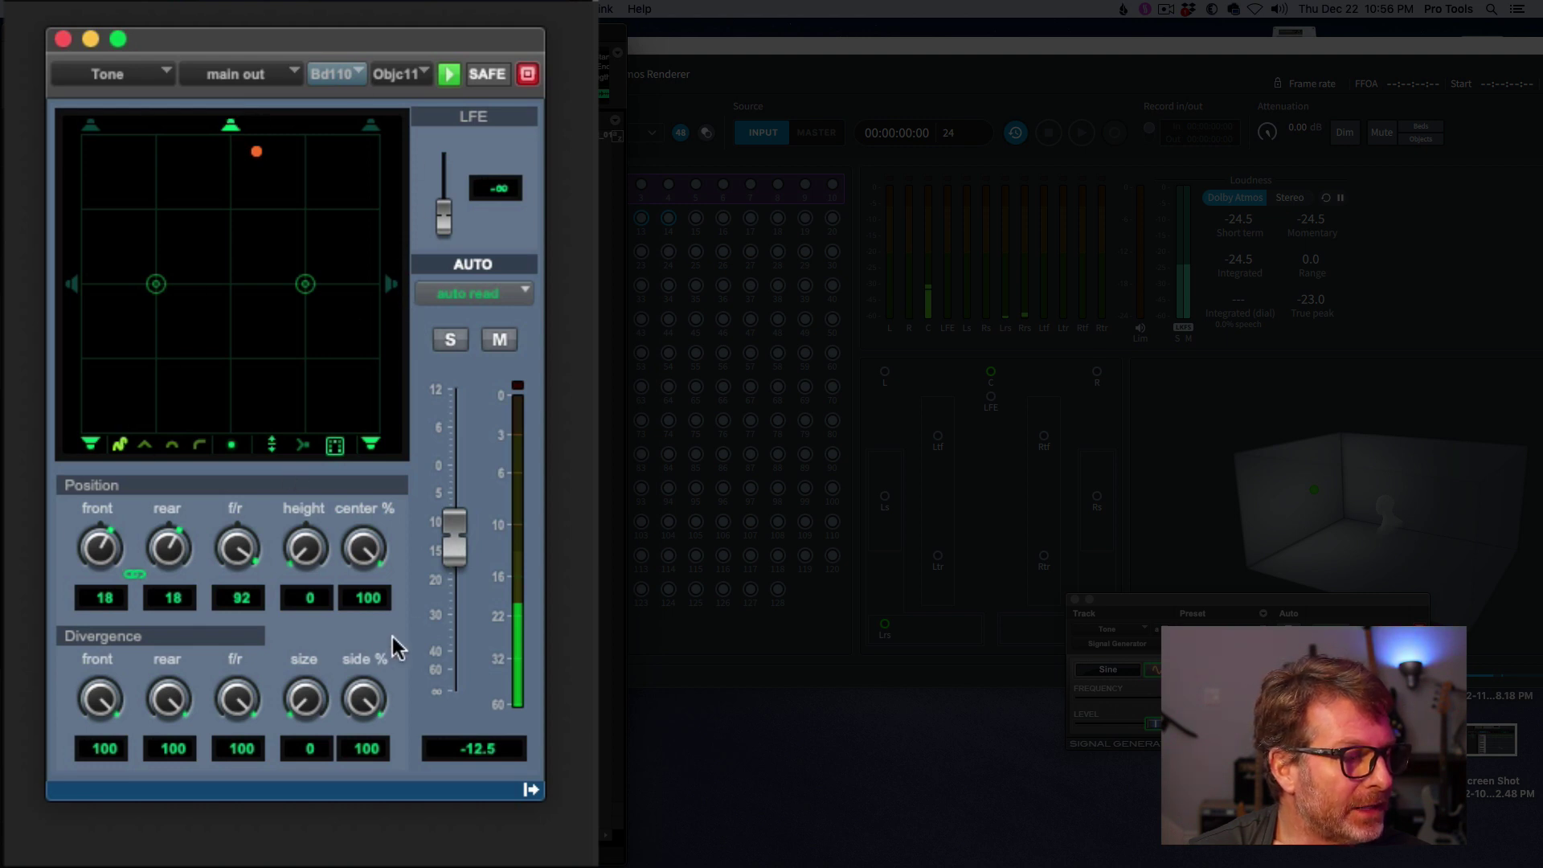
{"action": "left_click", "coordinate": [335, 446]}
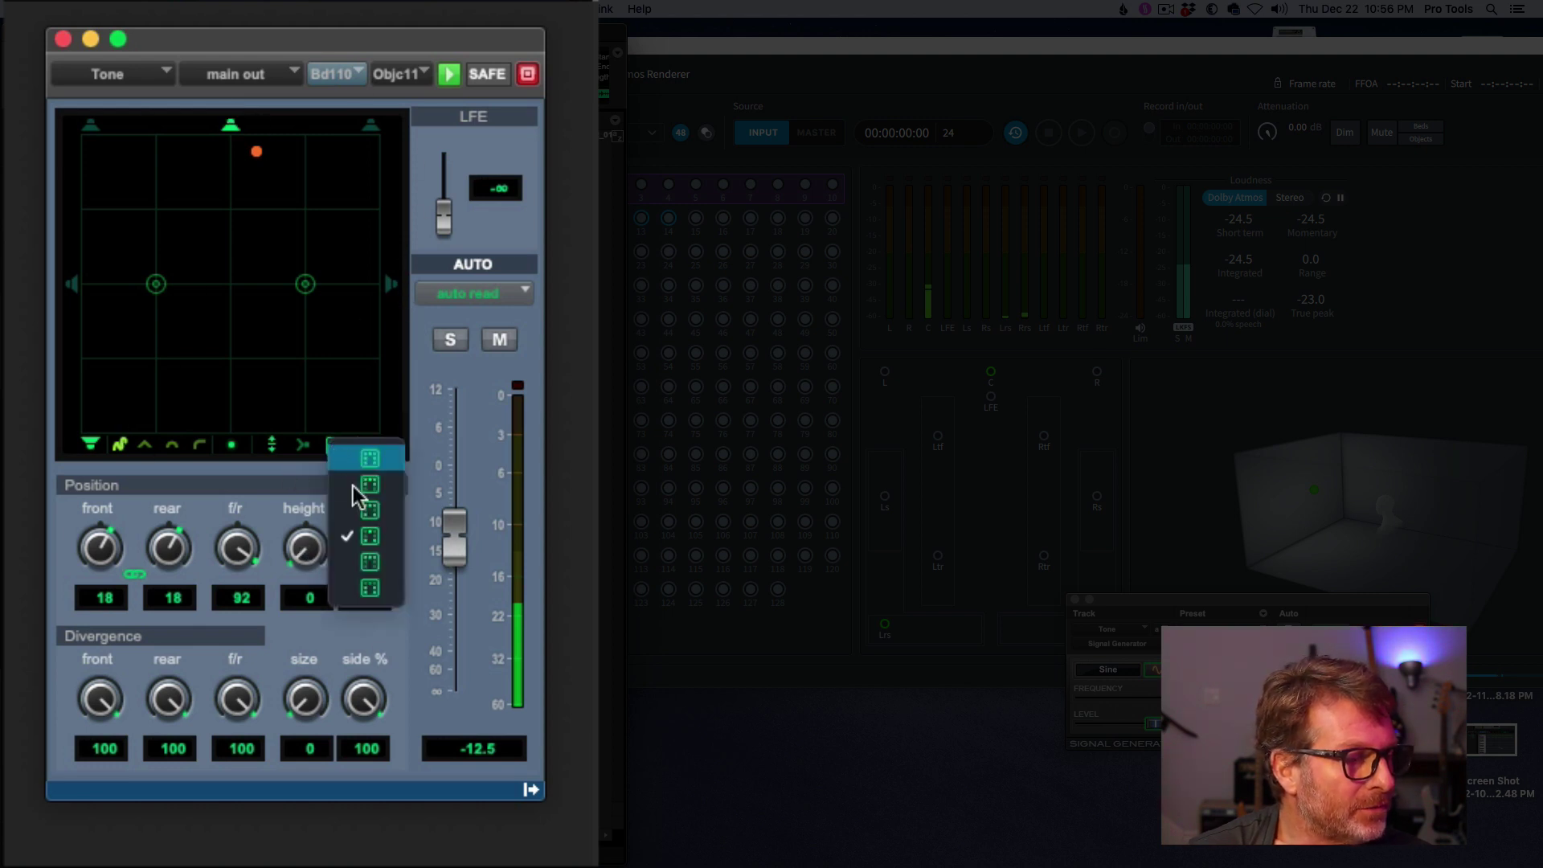
{"action": "left_click", "coordinate": [379, 560]}
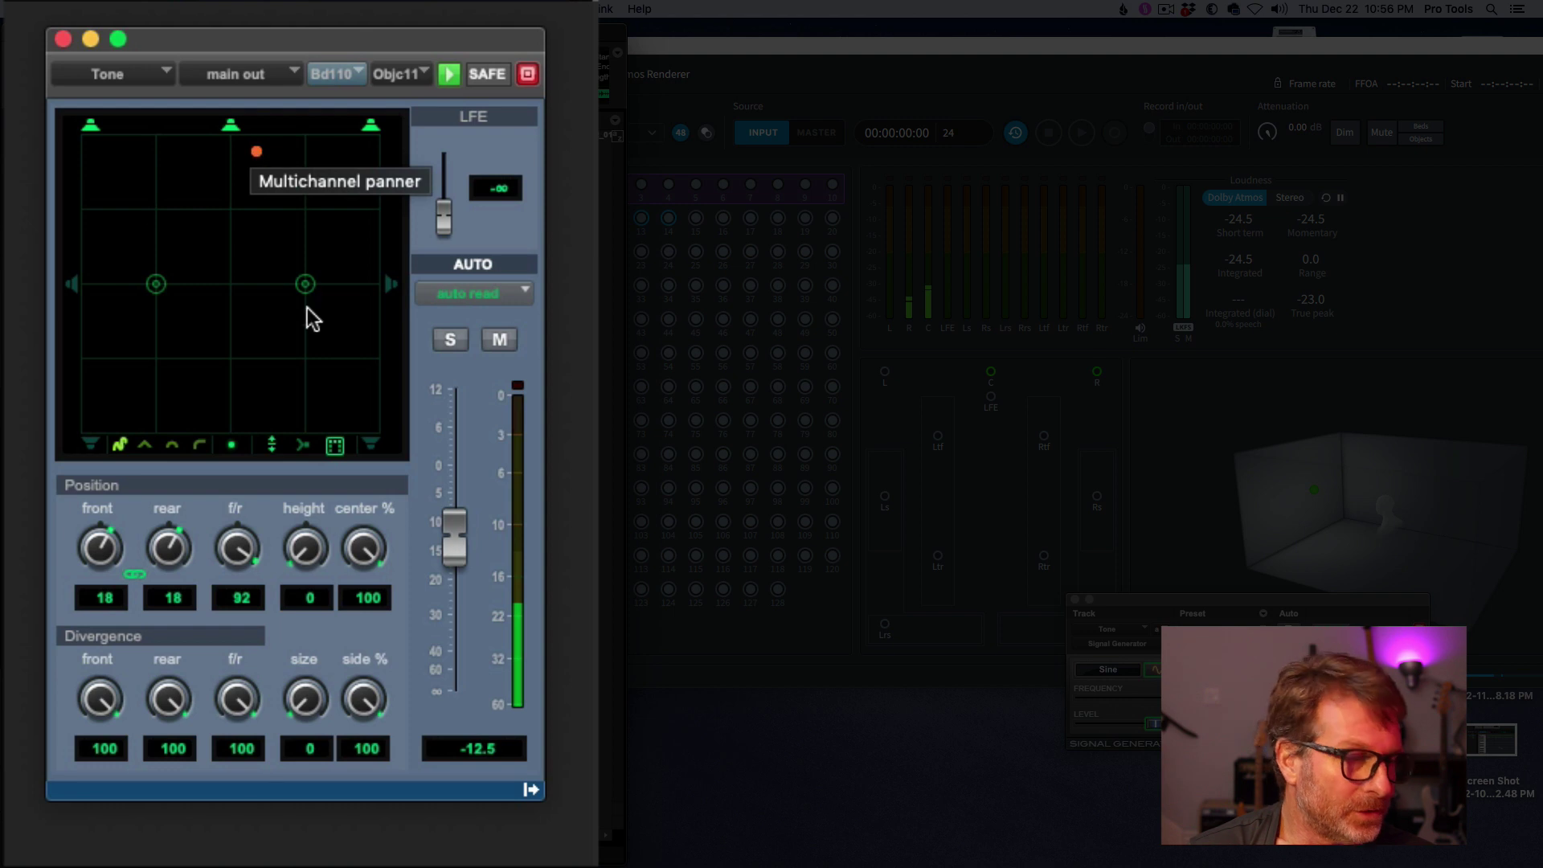
{"action": "left_click", "coordinate": [335, 447]}
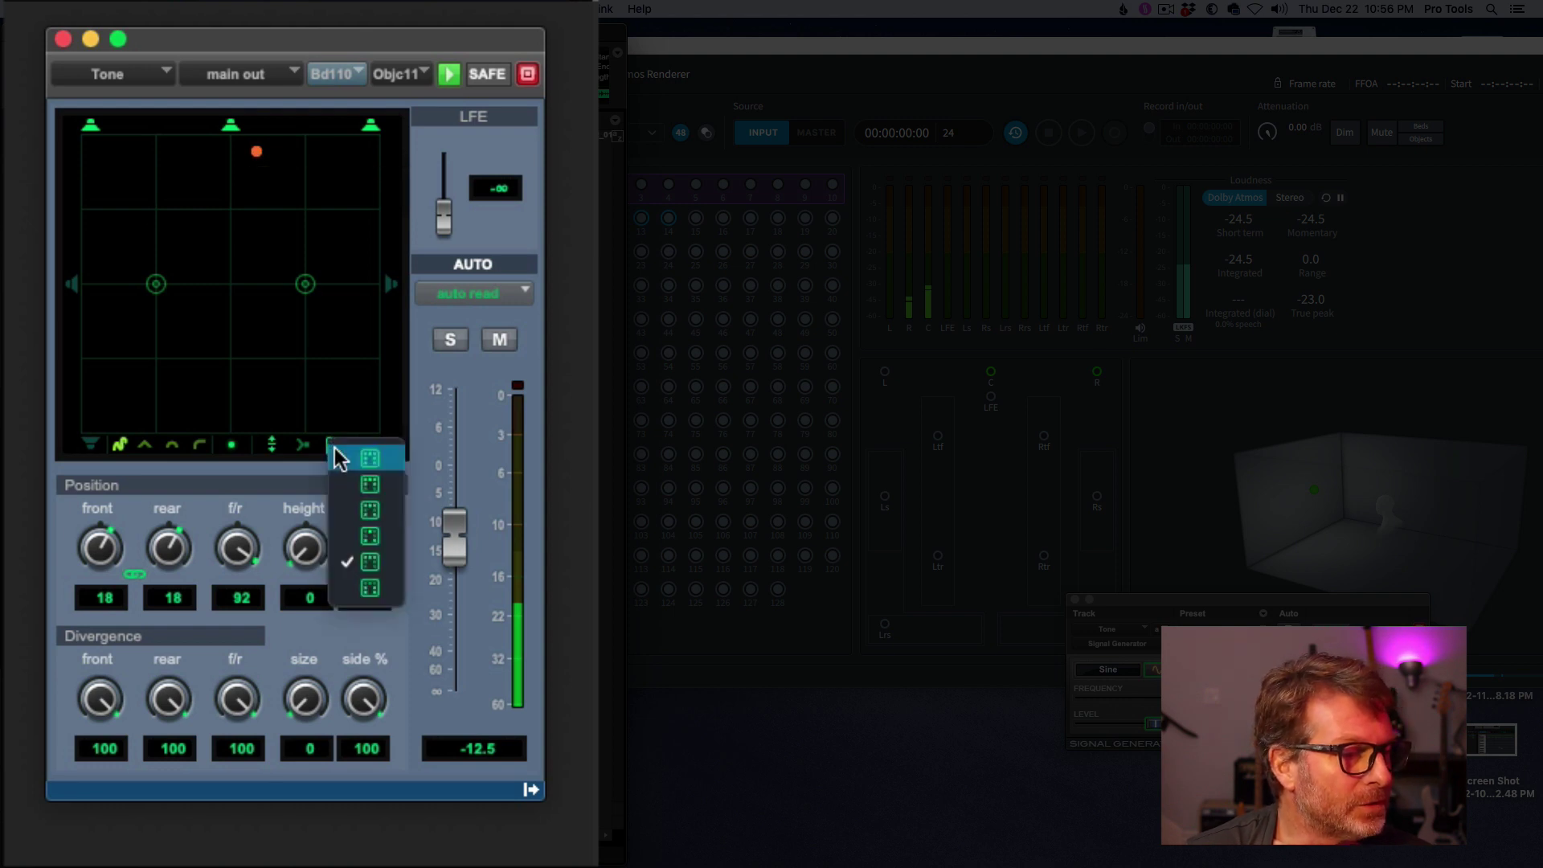
{"action": "left_click", "coordinate": [378, 602]}
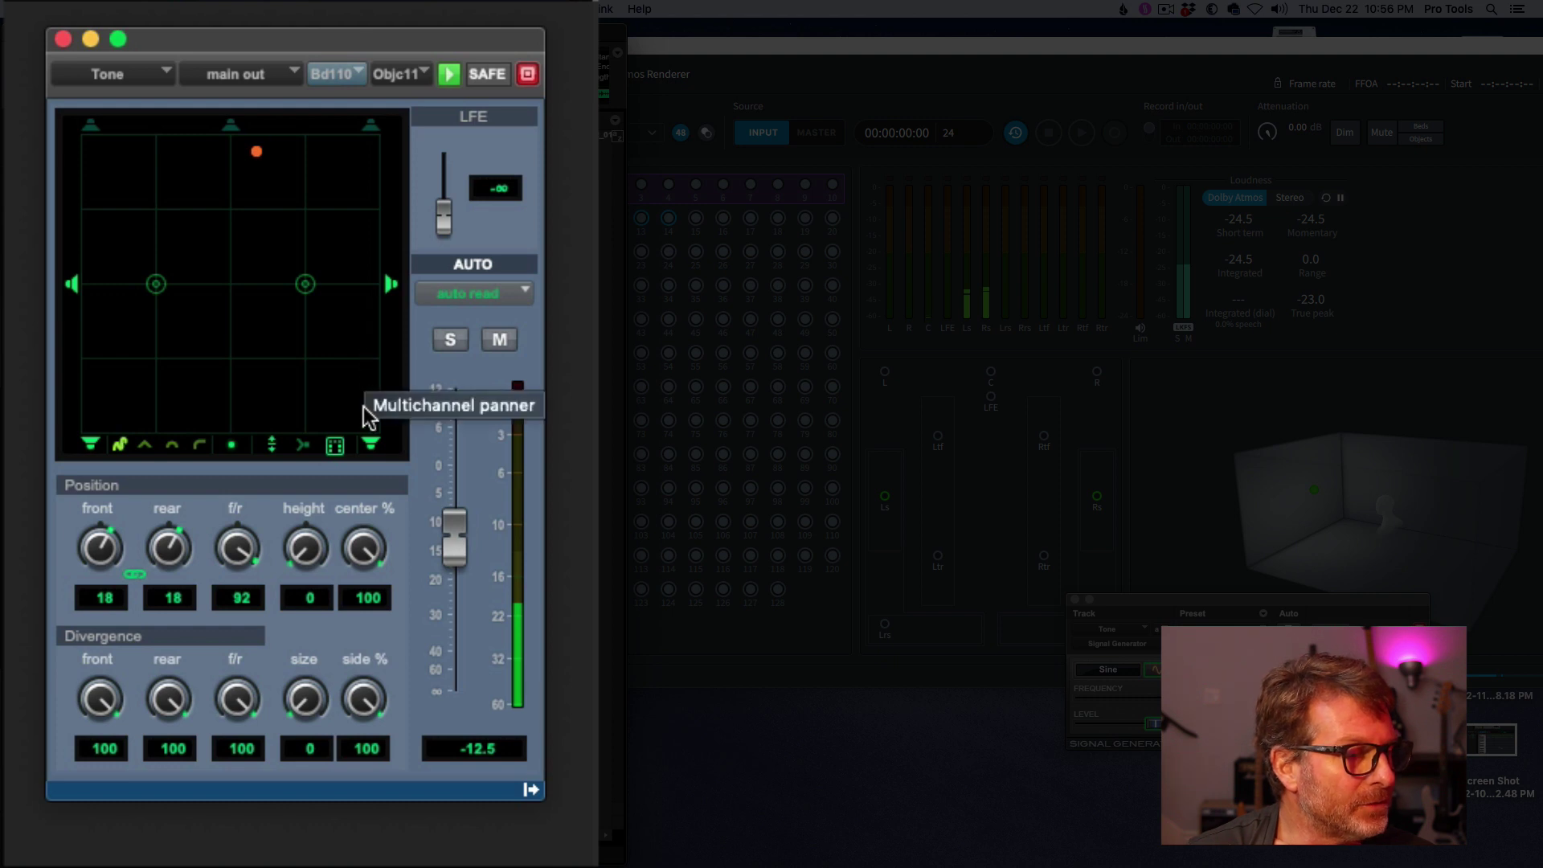
{"action": "left_click_drag", "start_coordinate": [326, 555], "coordinate": [270, 567]}
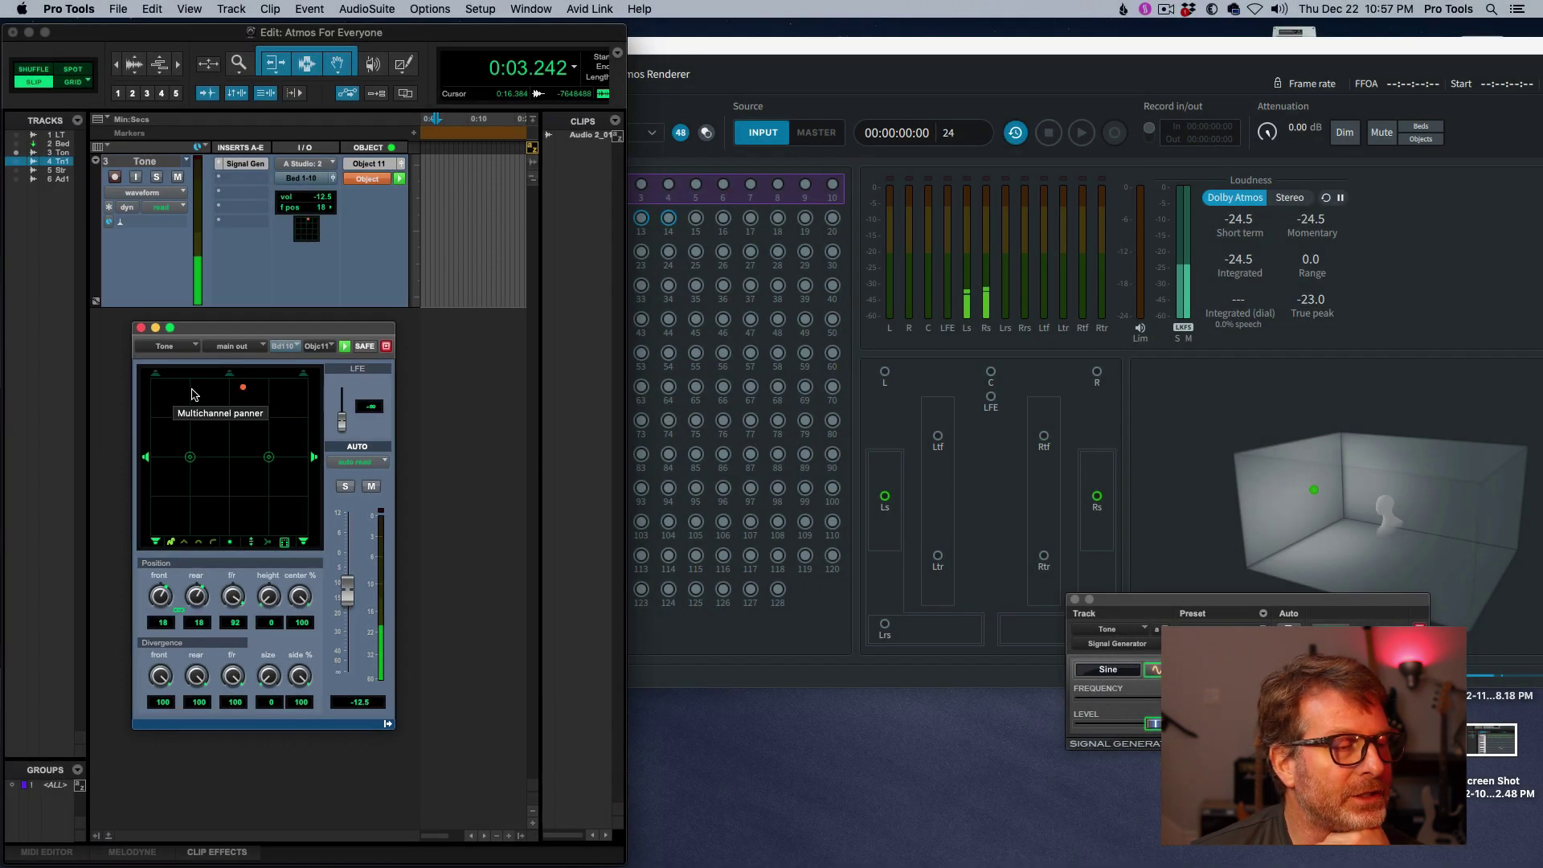
Step: Restrict the Tone object to the front L/C/R speaker zone
{"action": "left_click", "coordinate": [285, 544]}
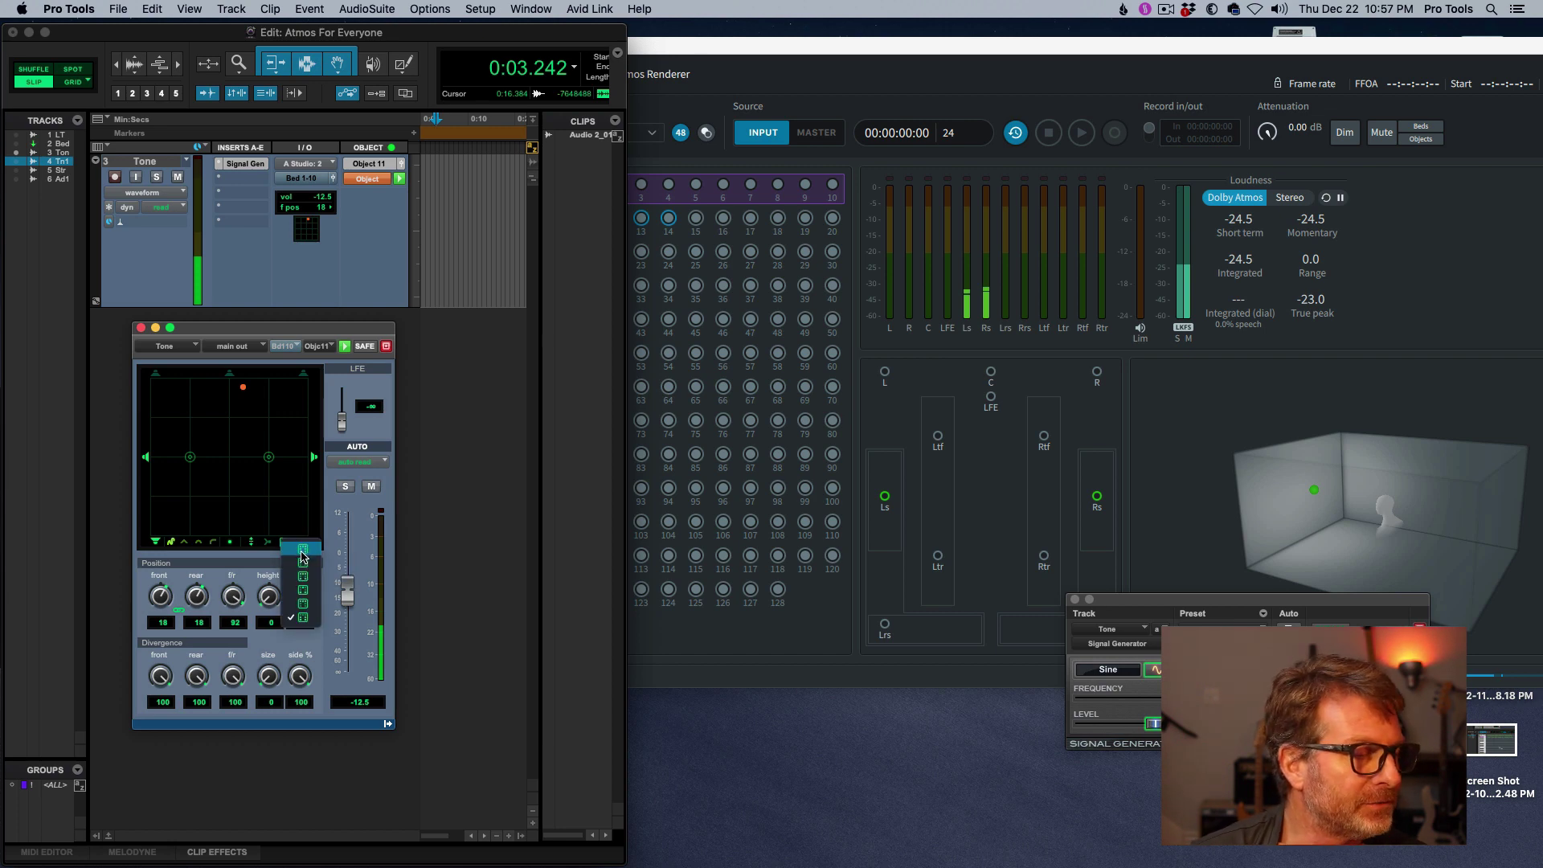
{"action": "left_click", "coordinate": [303, 553]}
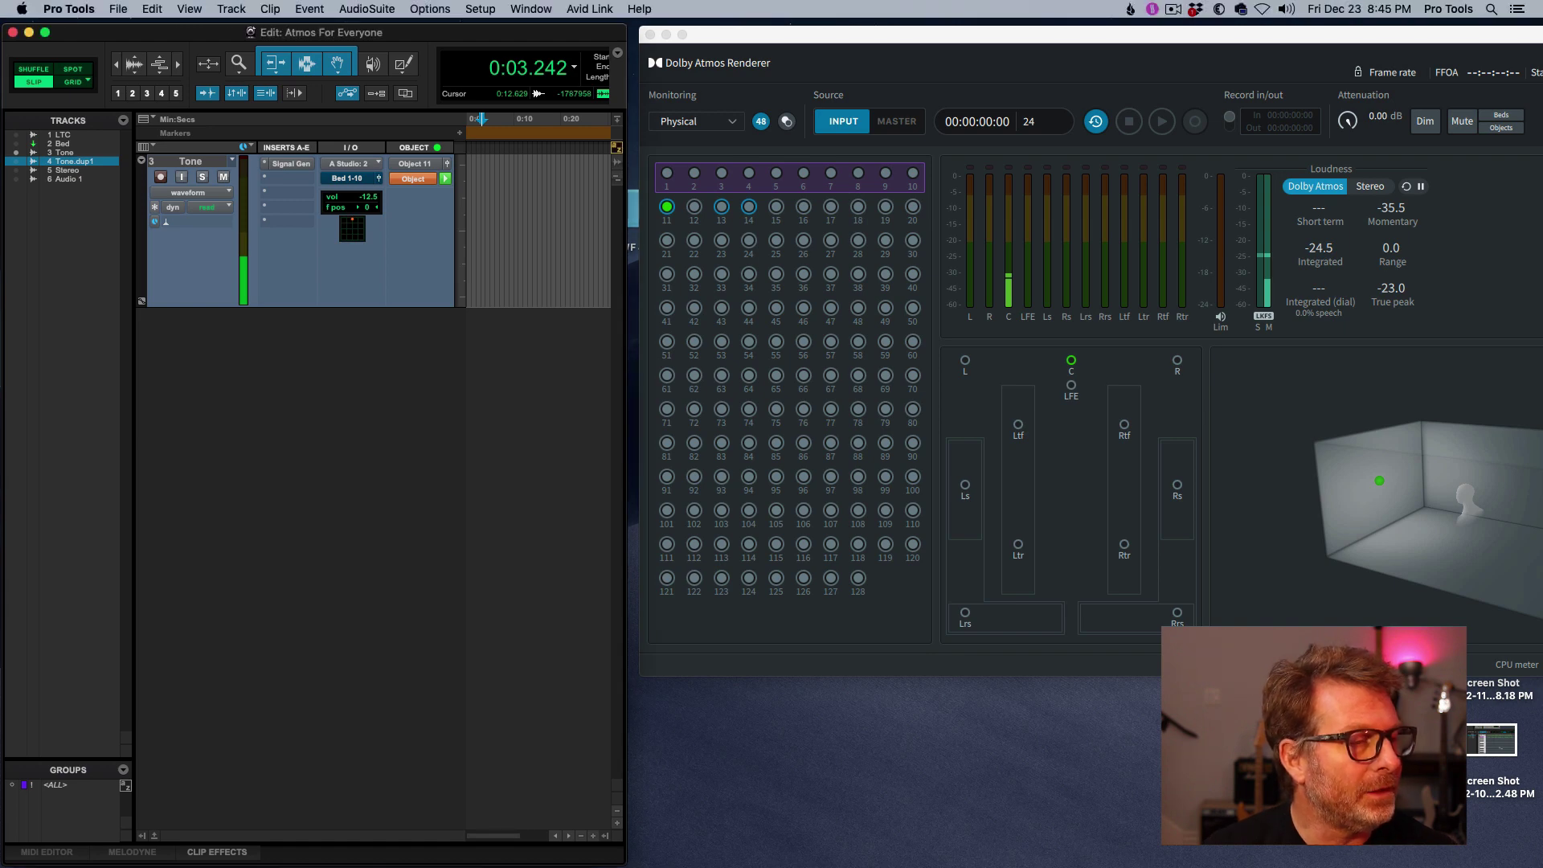
Step: Set Tone's automation to Touch and record a rear-left pan move during playback
{"action": "left_click", "coordinate": [209, 207]}
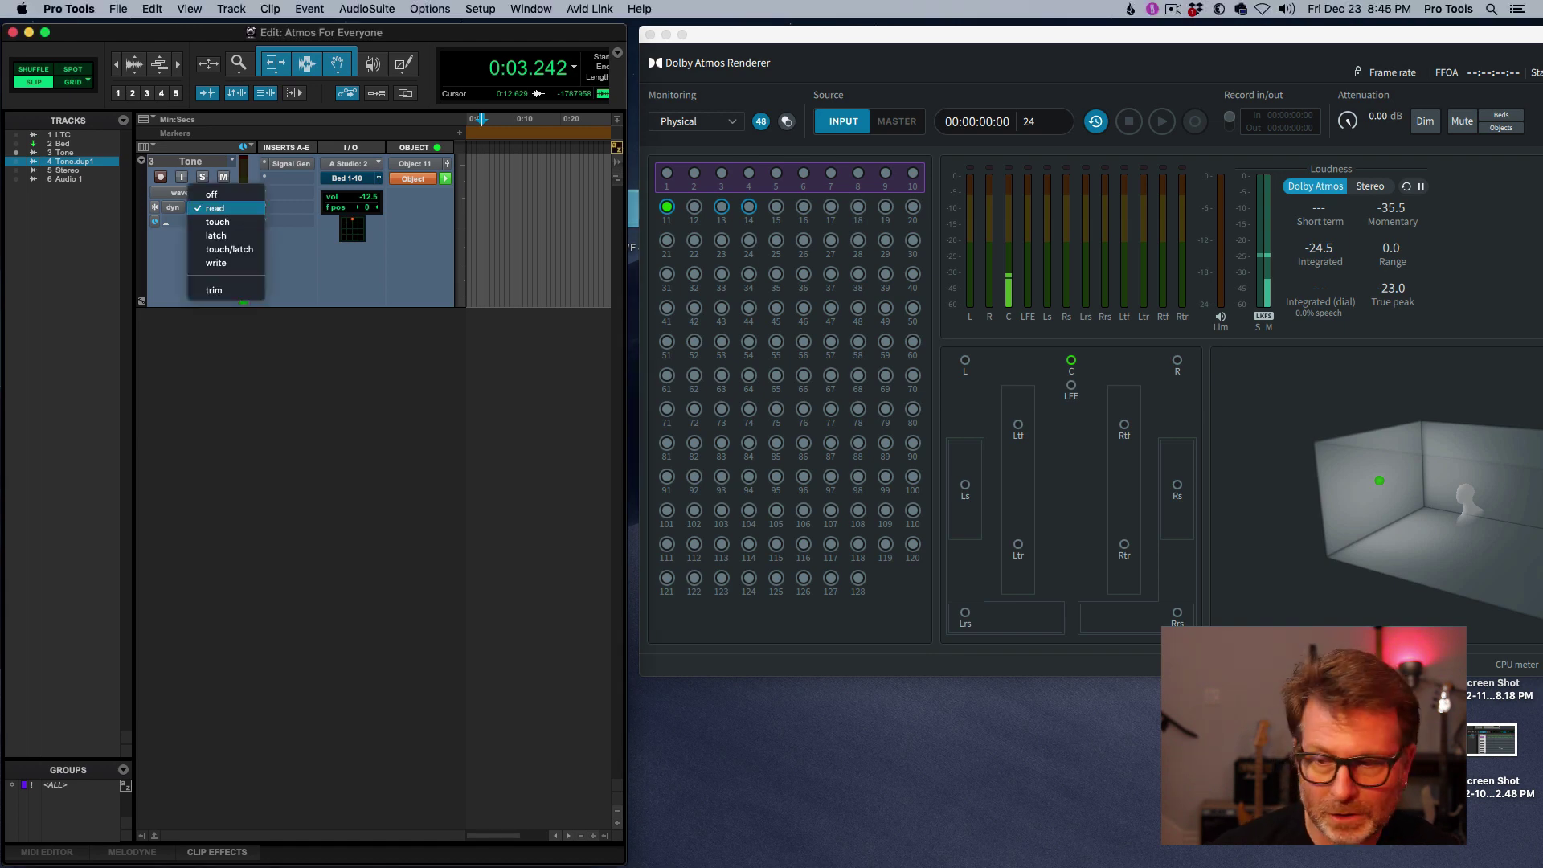
{"action": "left_click", "coordinate": [217, 222]}
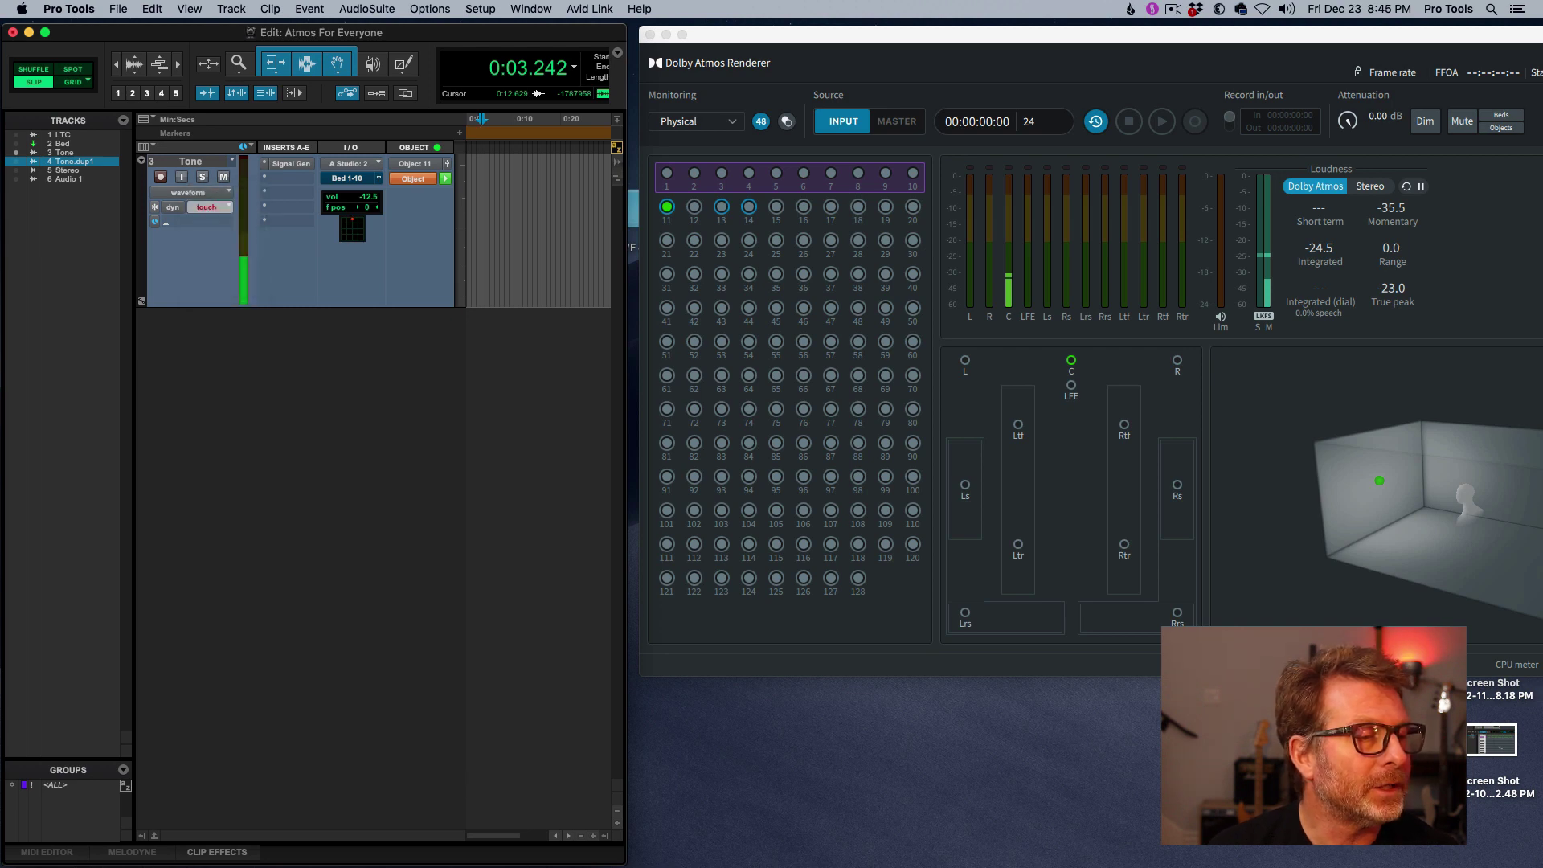
{"action": "left_click", "coordinate": [447, 163]}
{"action": "left_click_drag", "start_coordinate": [354, 333], "coordinate": [366, 352]}
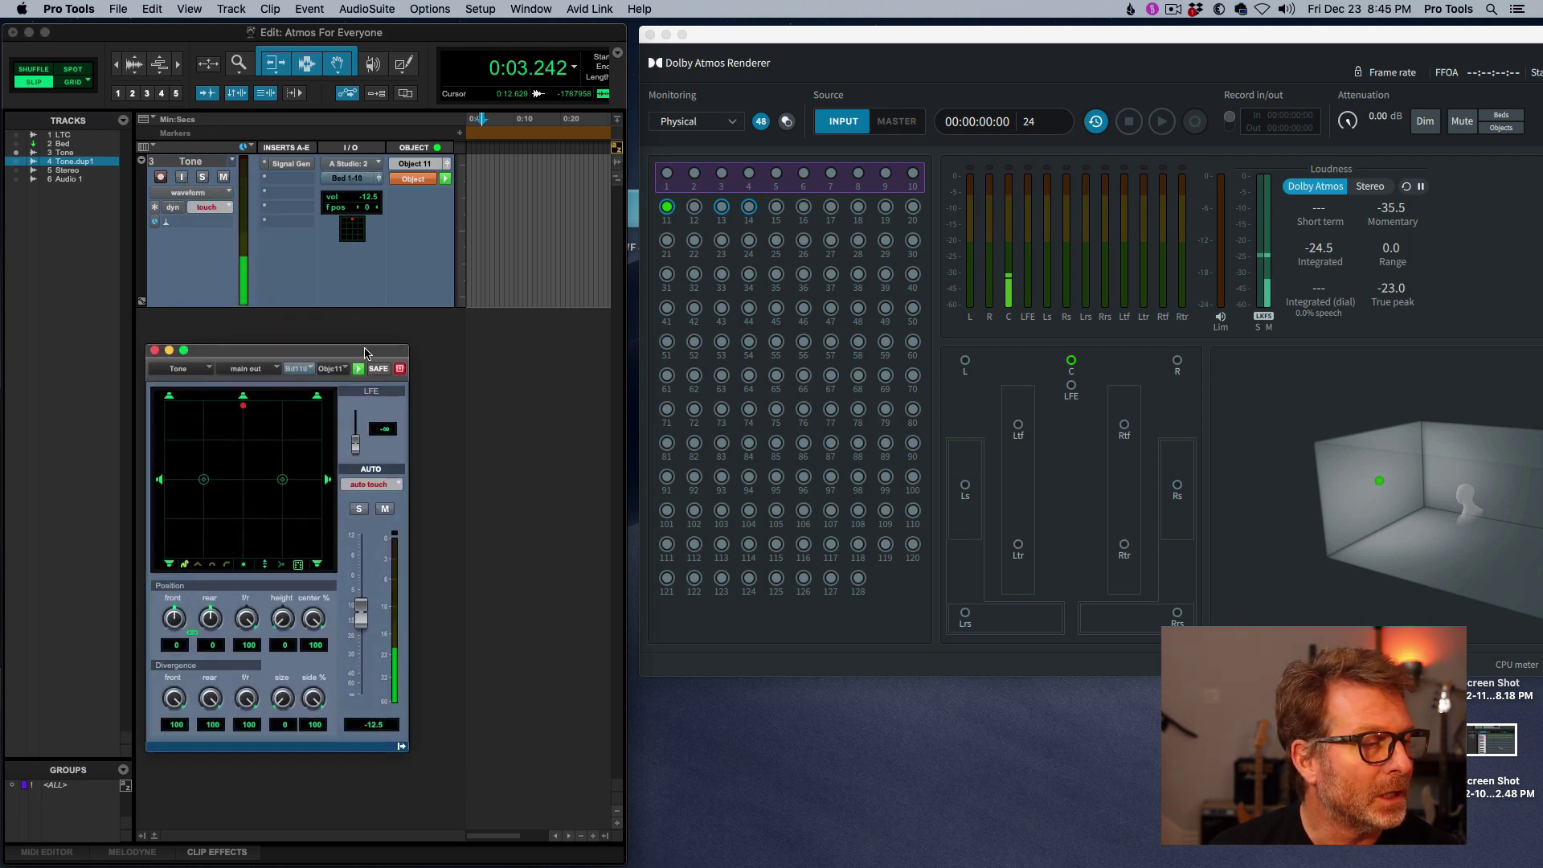
{"action": "left_click", "coordinate": [482, 174]}
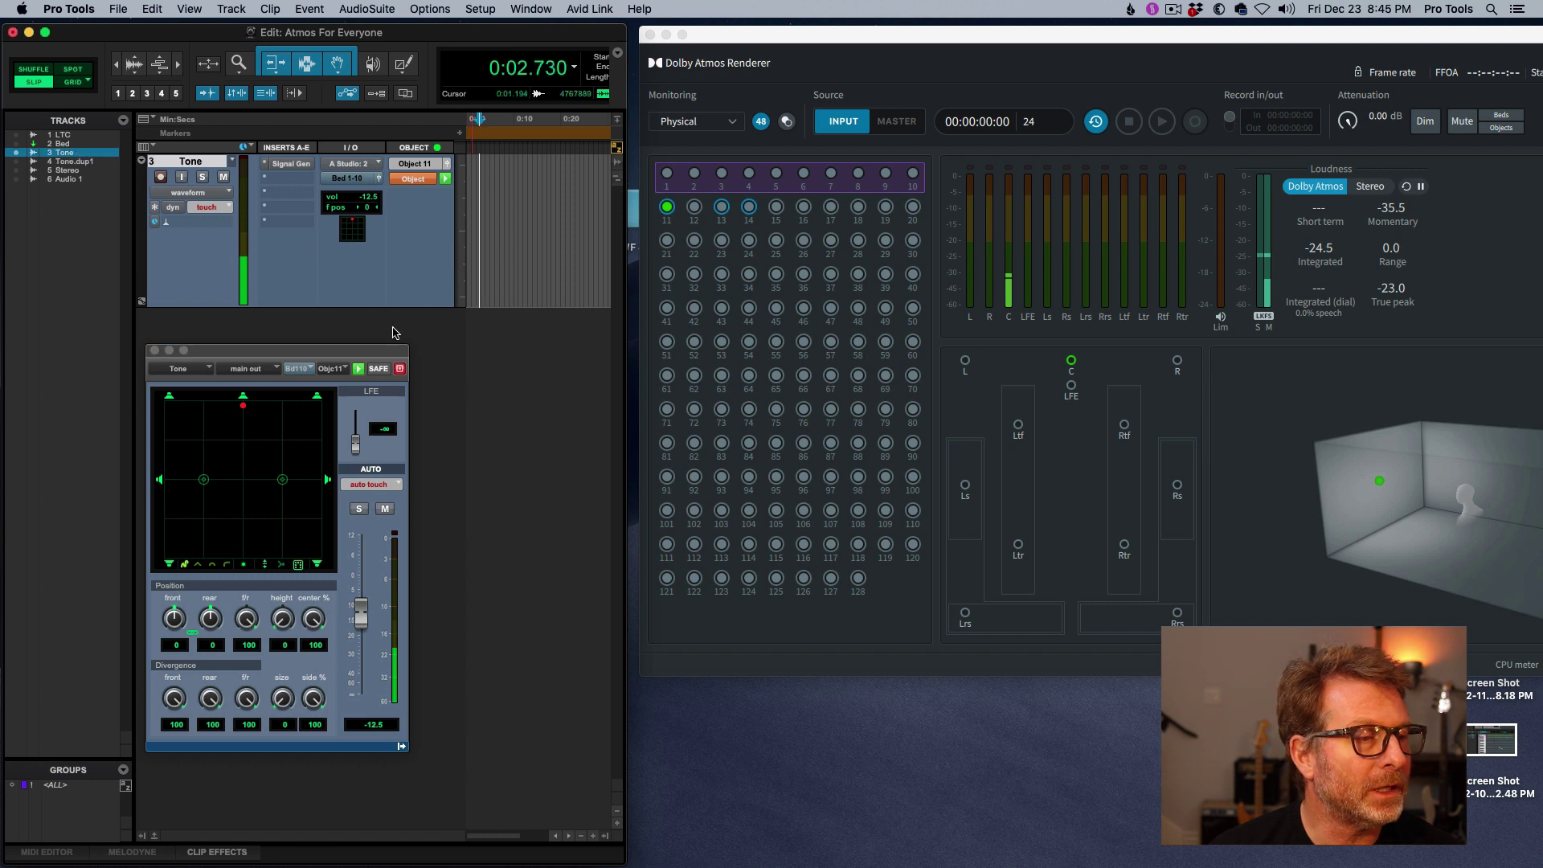
{"action": "key", "text": "space"}
{"action": "left_click_drag", "start_coordinate": [243, 405], "coordinate": [241, 541]}
{"action": "key", "text": "space"}
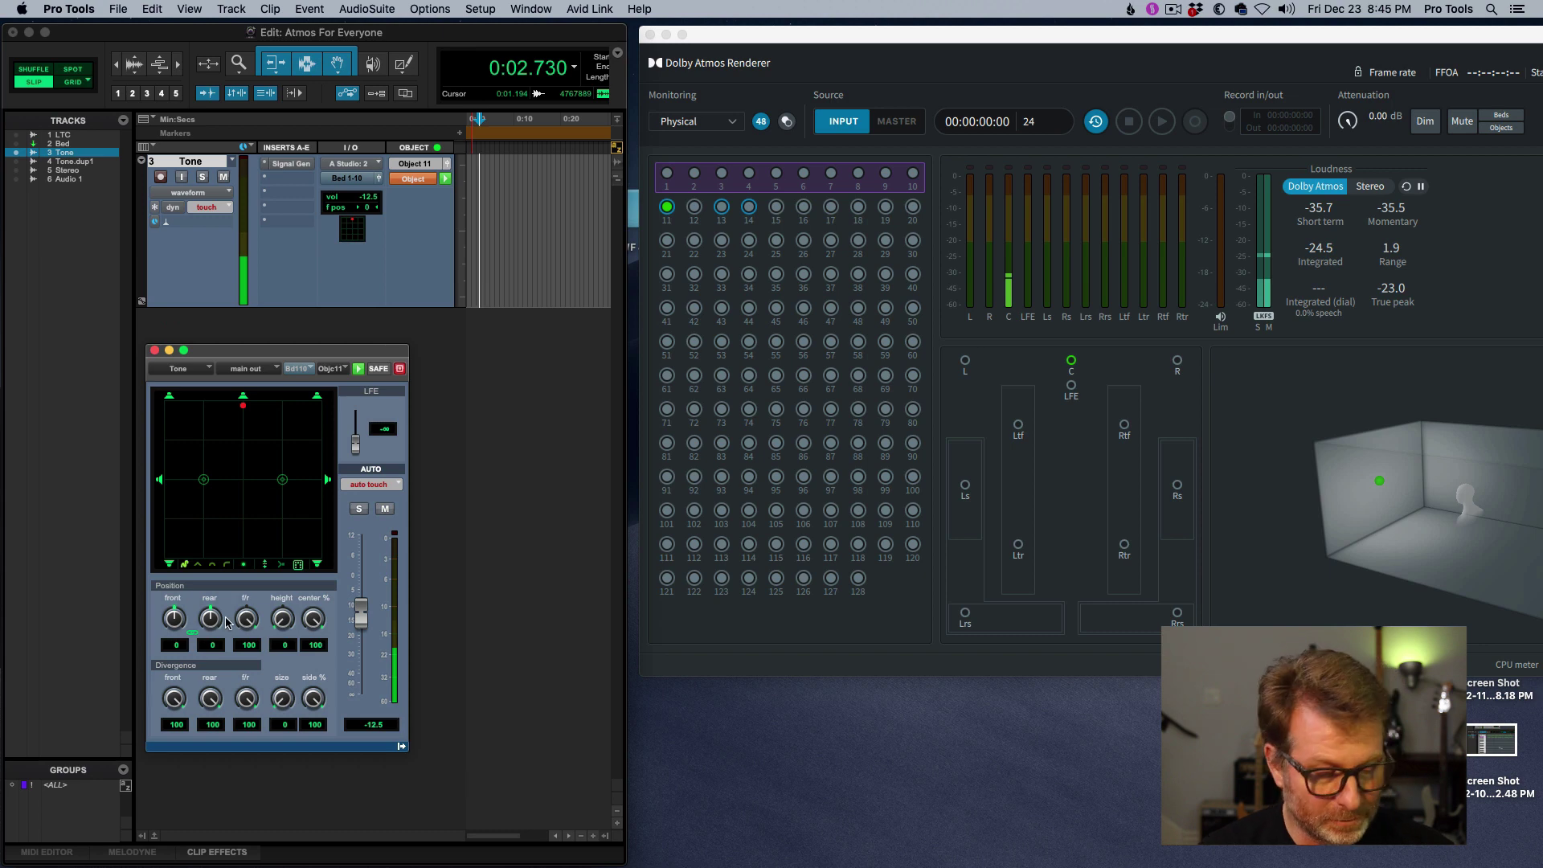
Step: Display the Tone track's rear position automation lane and start playback
{"action": "left_click", "coordinate": [175, 621], "text": "ctrl+super"}
{"action": "left_click", "coordinate": [210, 621], "text": "ctrl+super"}
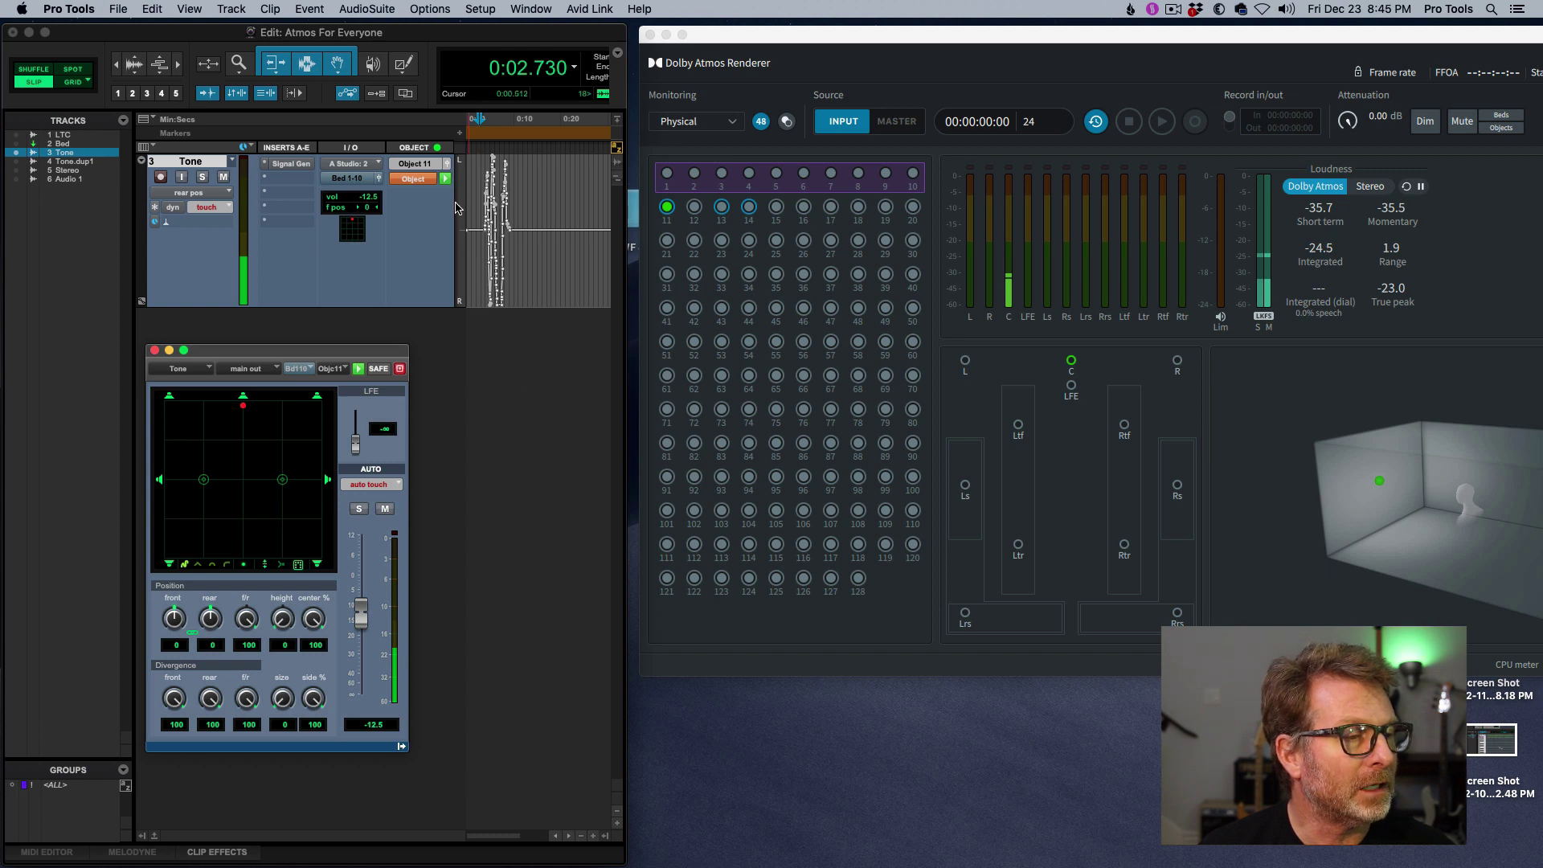
{"action": "key", "text": "space"}
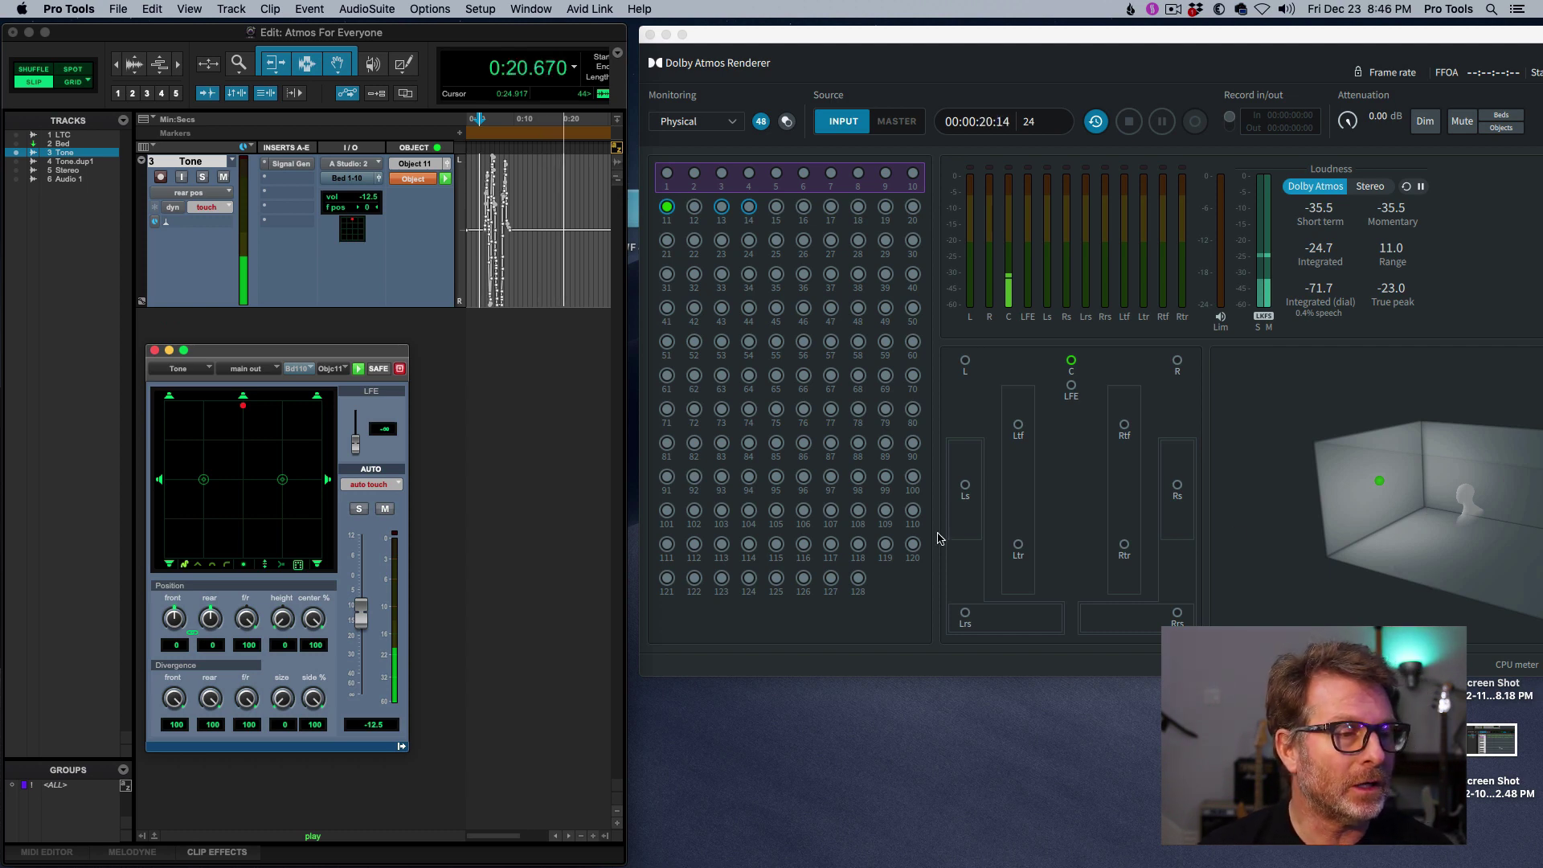
Step: Stop playback after hearing the rear-position panning move
{"action": "key", "text": "space"}
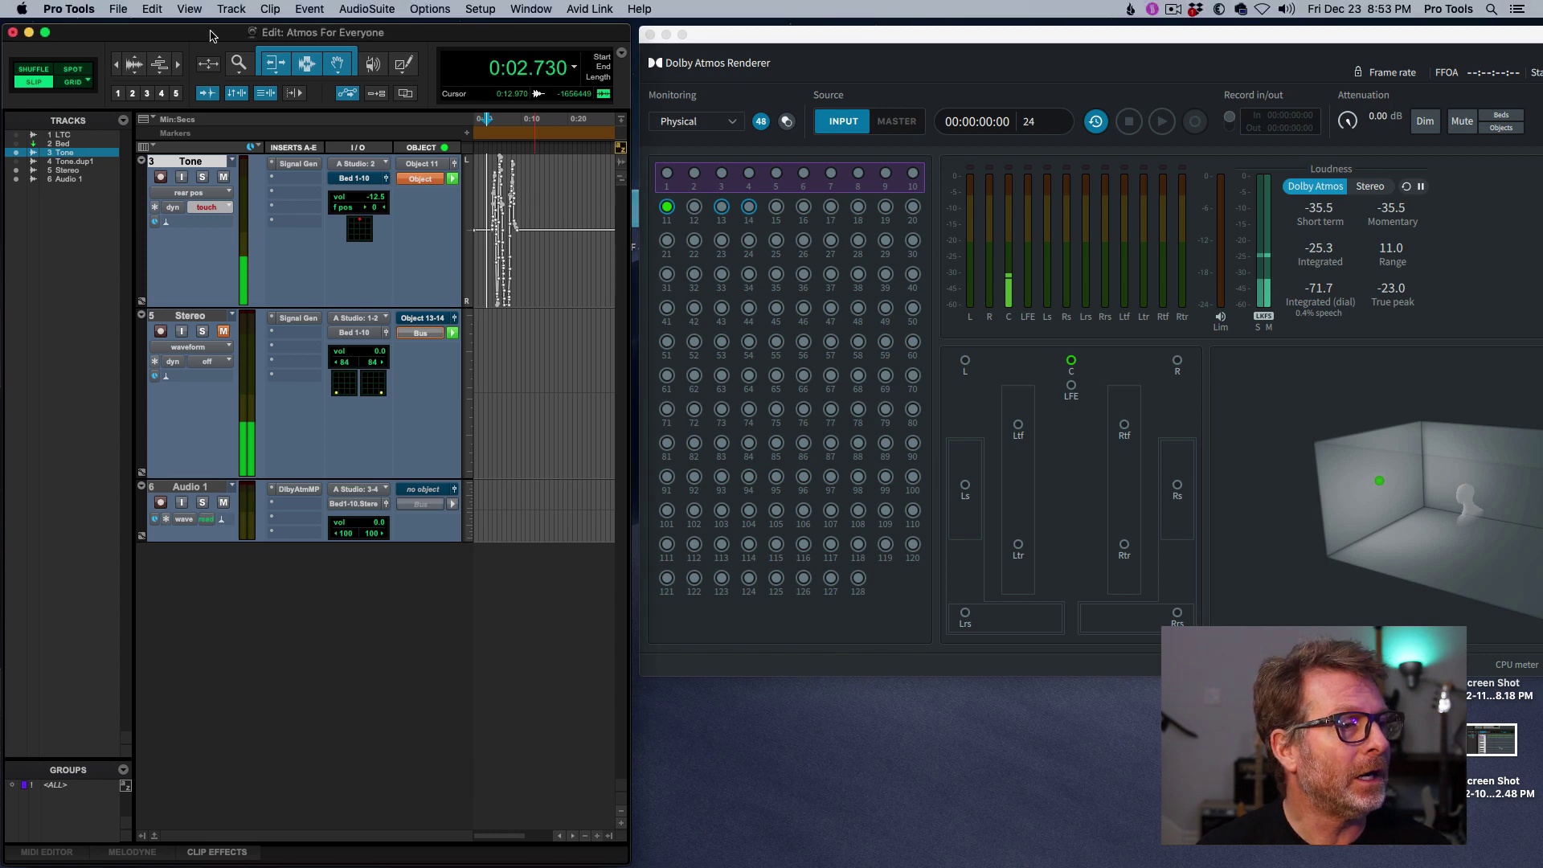
{"action": "left_click", "coordinate": [121, 10]}
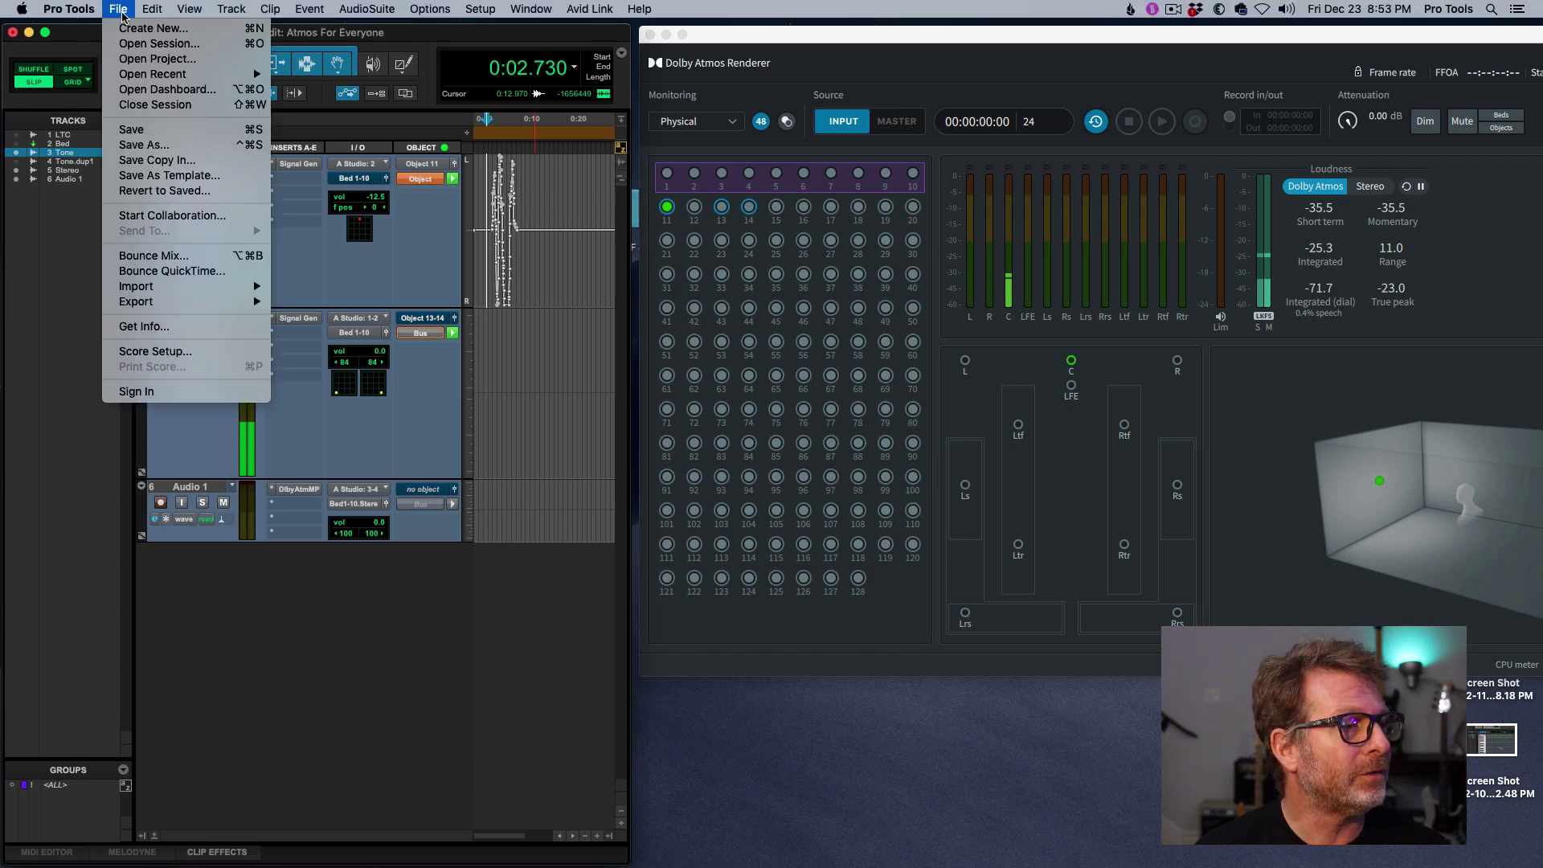
{"action": "left_click", "coordinate": [164, 256]}
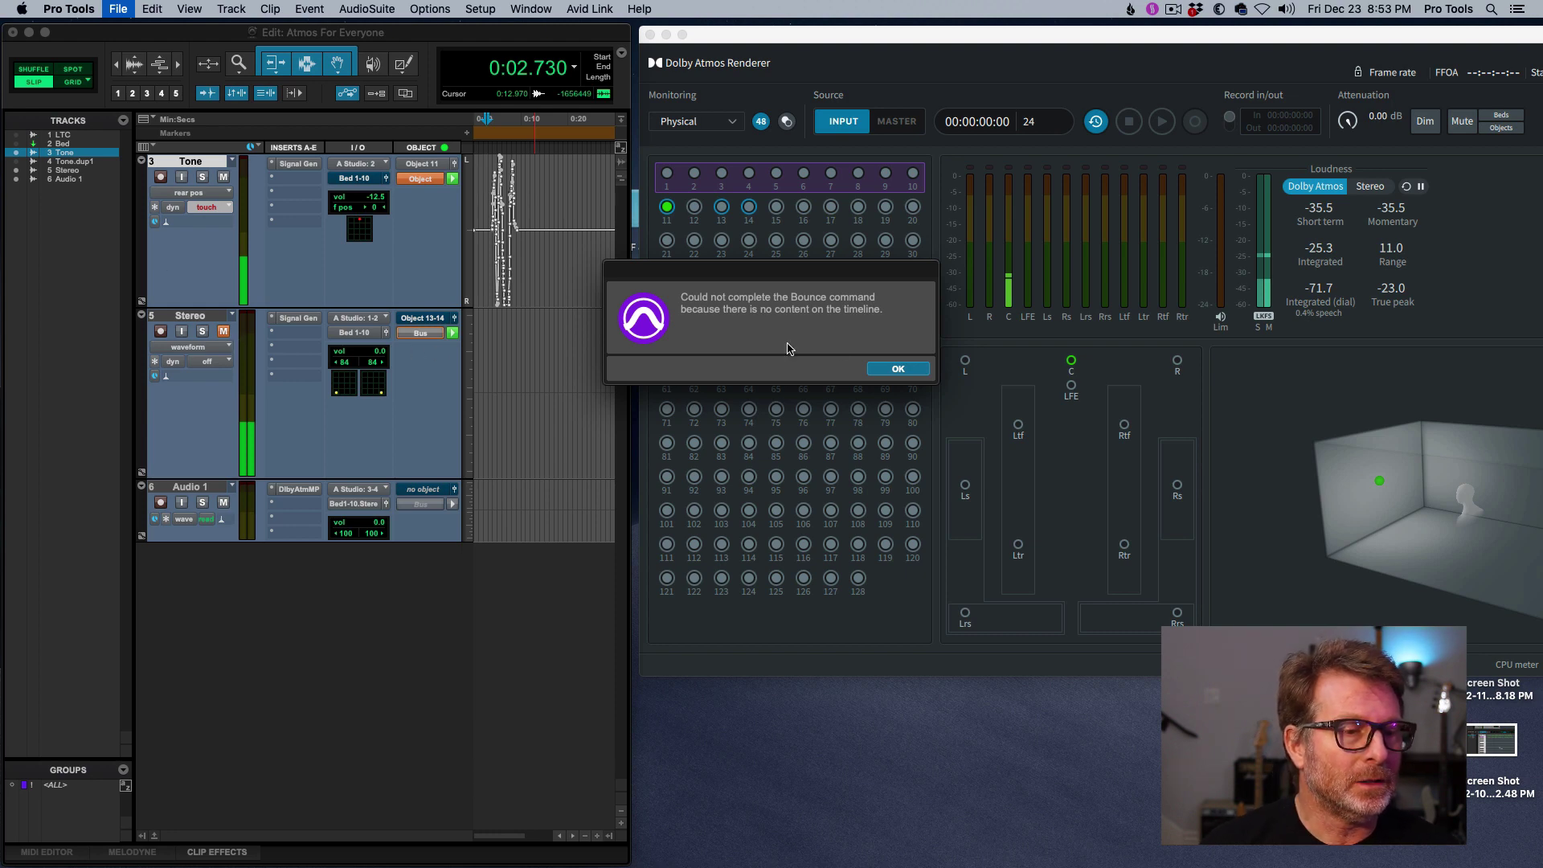
{"action": "left_click", "coordinate": [909, 376]}
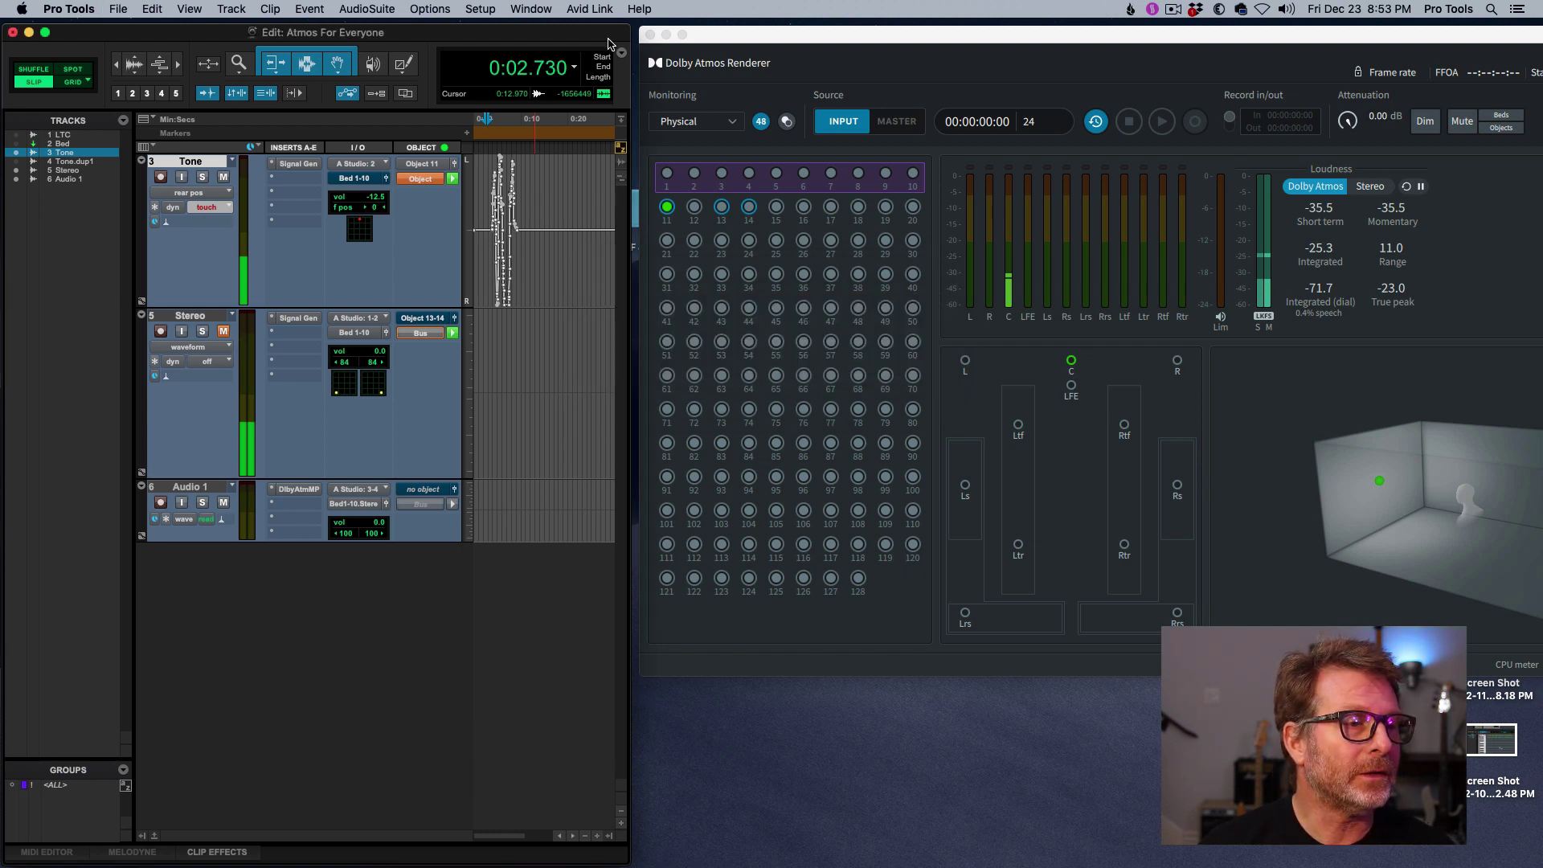
Step: Consolidate 0:19.6–1:23.6 of Stereo and Audio 1 into new clips, leaving Pro Tools beside the Renderer
{"action": "double_click", "coordinate": [630, 708]}
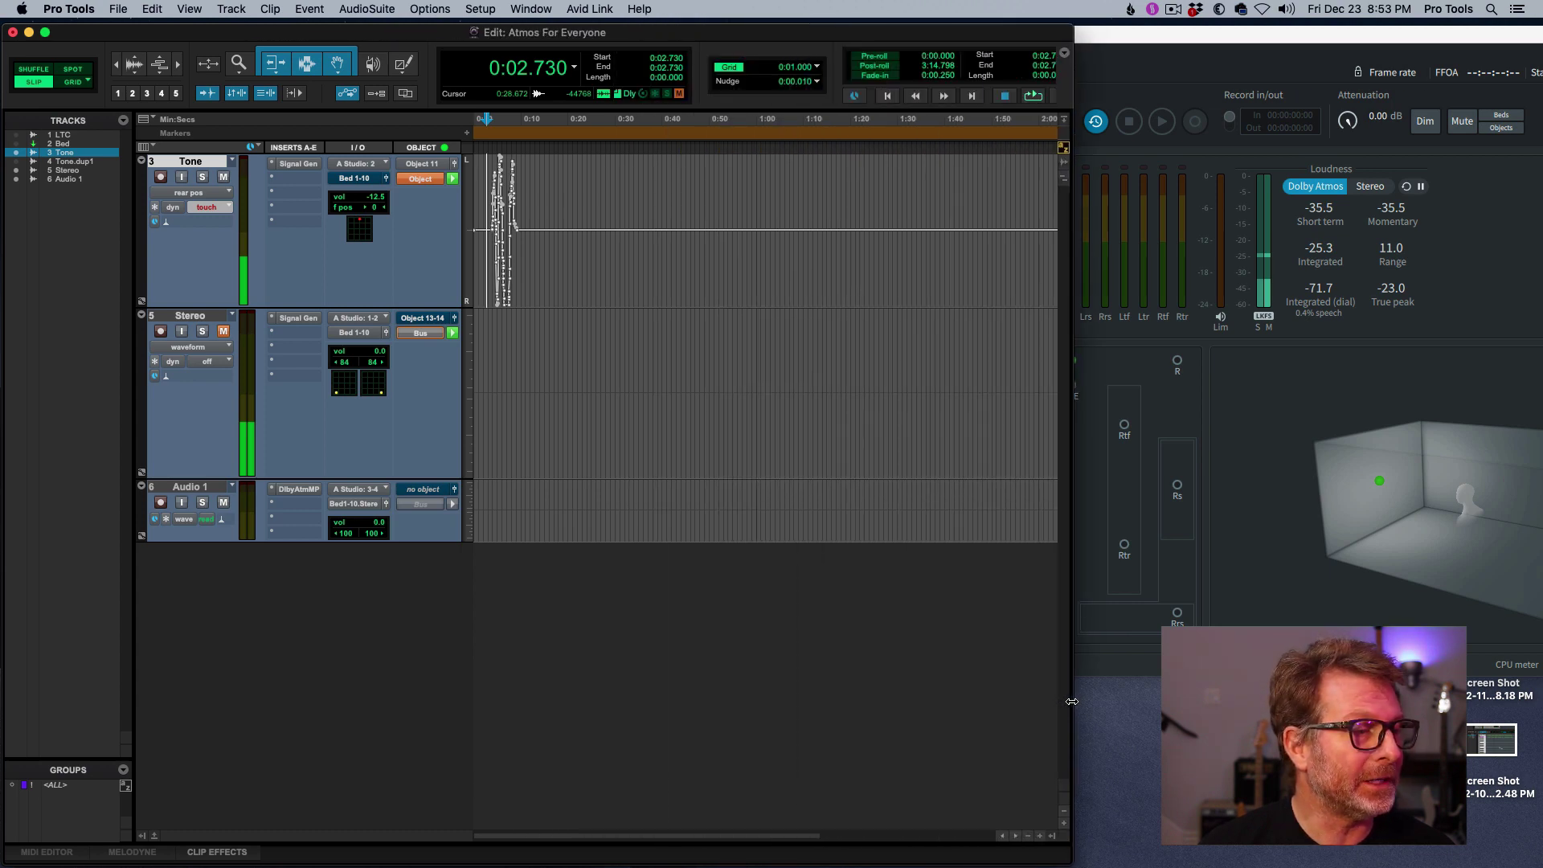
{"action": "left_click", "coordinate": [633, 351]}
{"action": "left_click_drag", "start_coordinate": [567, 338], "coordinate": [866, 524]}
{"action": "key", "text": "alt+shift+3"}
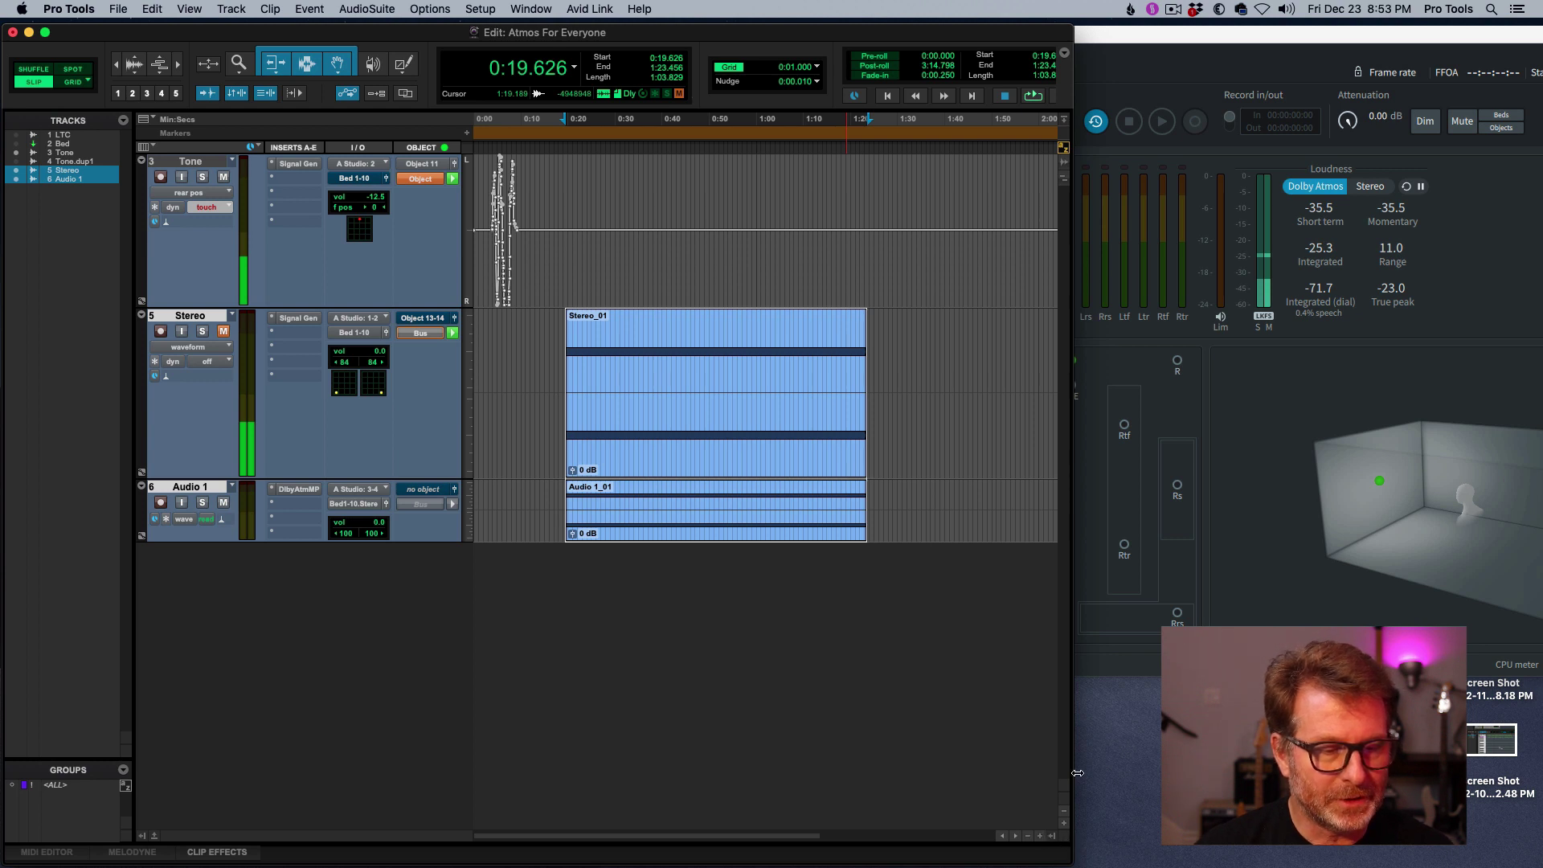
{"action": "left_click_drag", "start_coordinate": [1074, 763], "coordinate": [639, 742]}
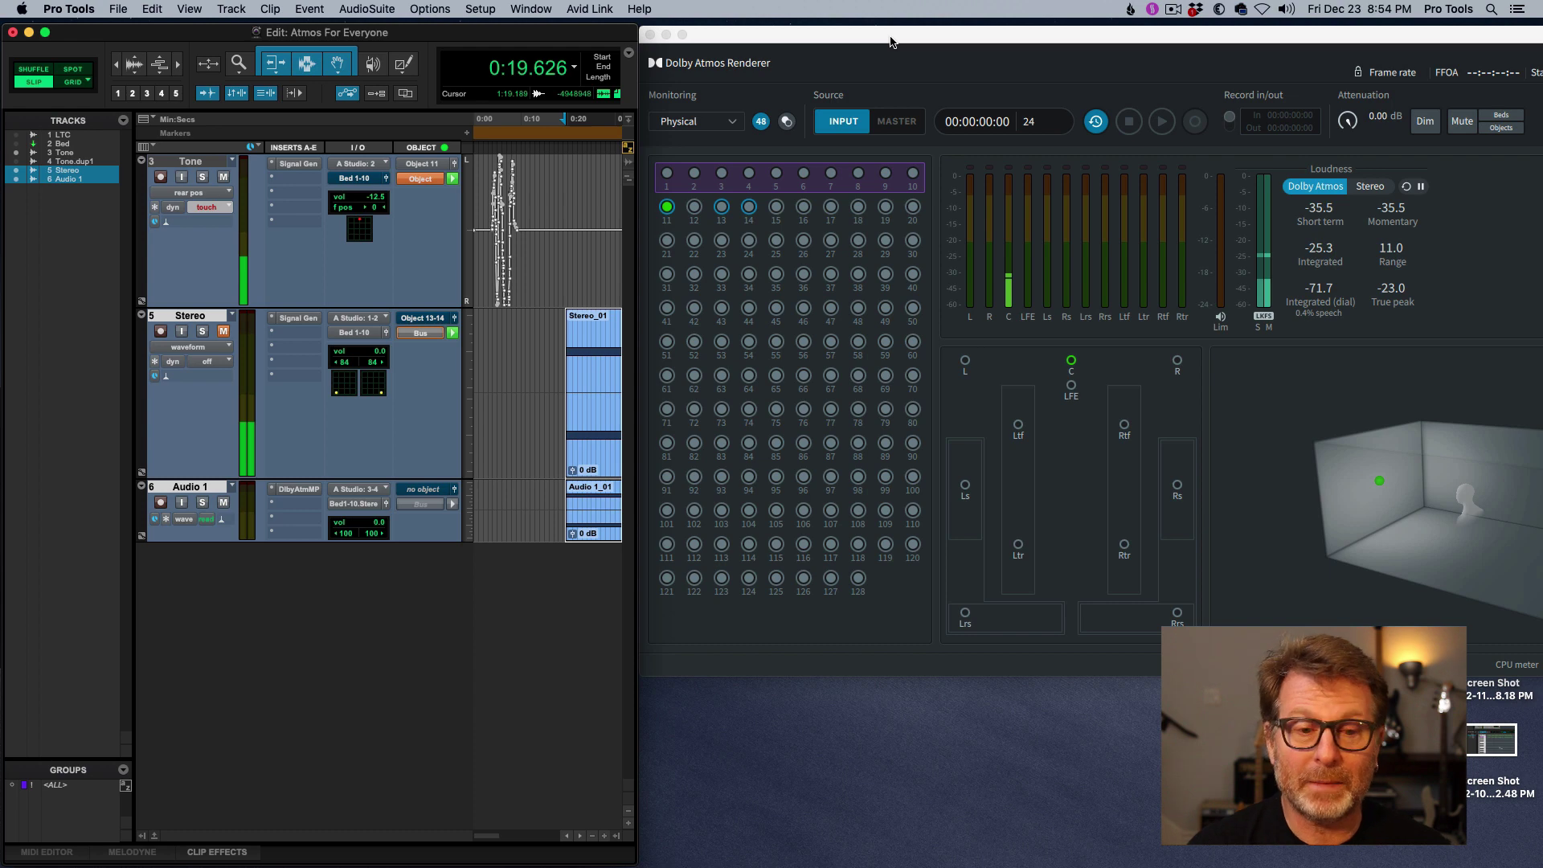
{"action": "left_click_drag", "start_coordinate": [891, 40], "coordinate": [893, 38]}
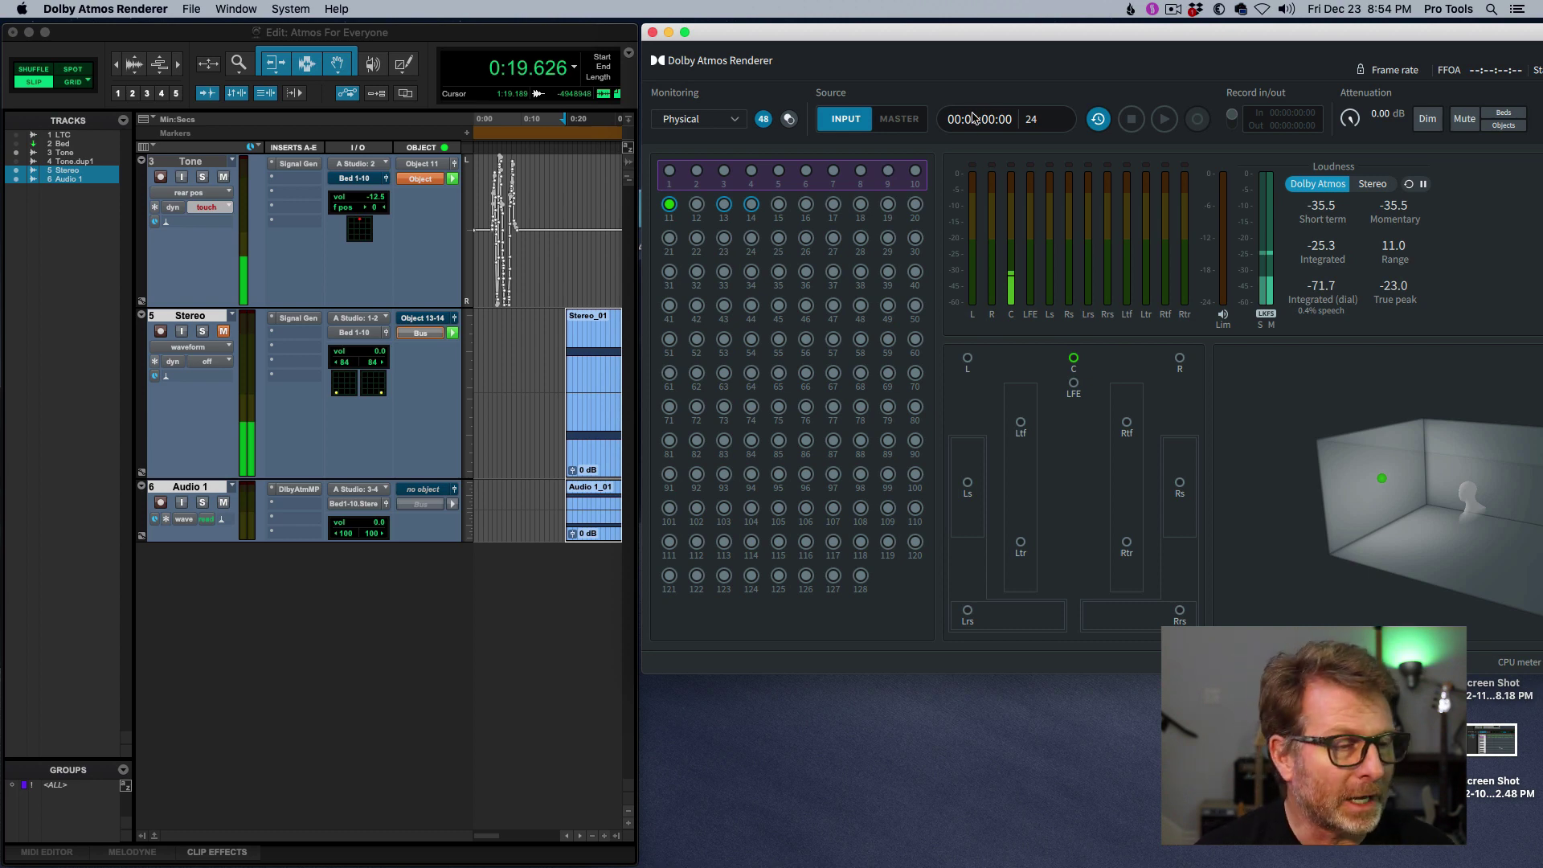
Step: Set the Session Start to 00:59:58:00, keeping clips at their relative positions
{"action": "left_click", "coordinate": [399, 32]}
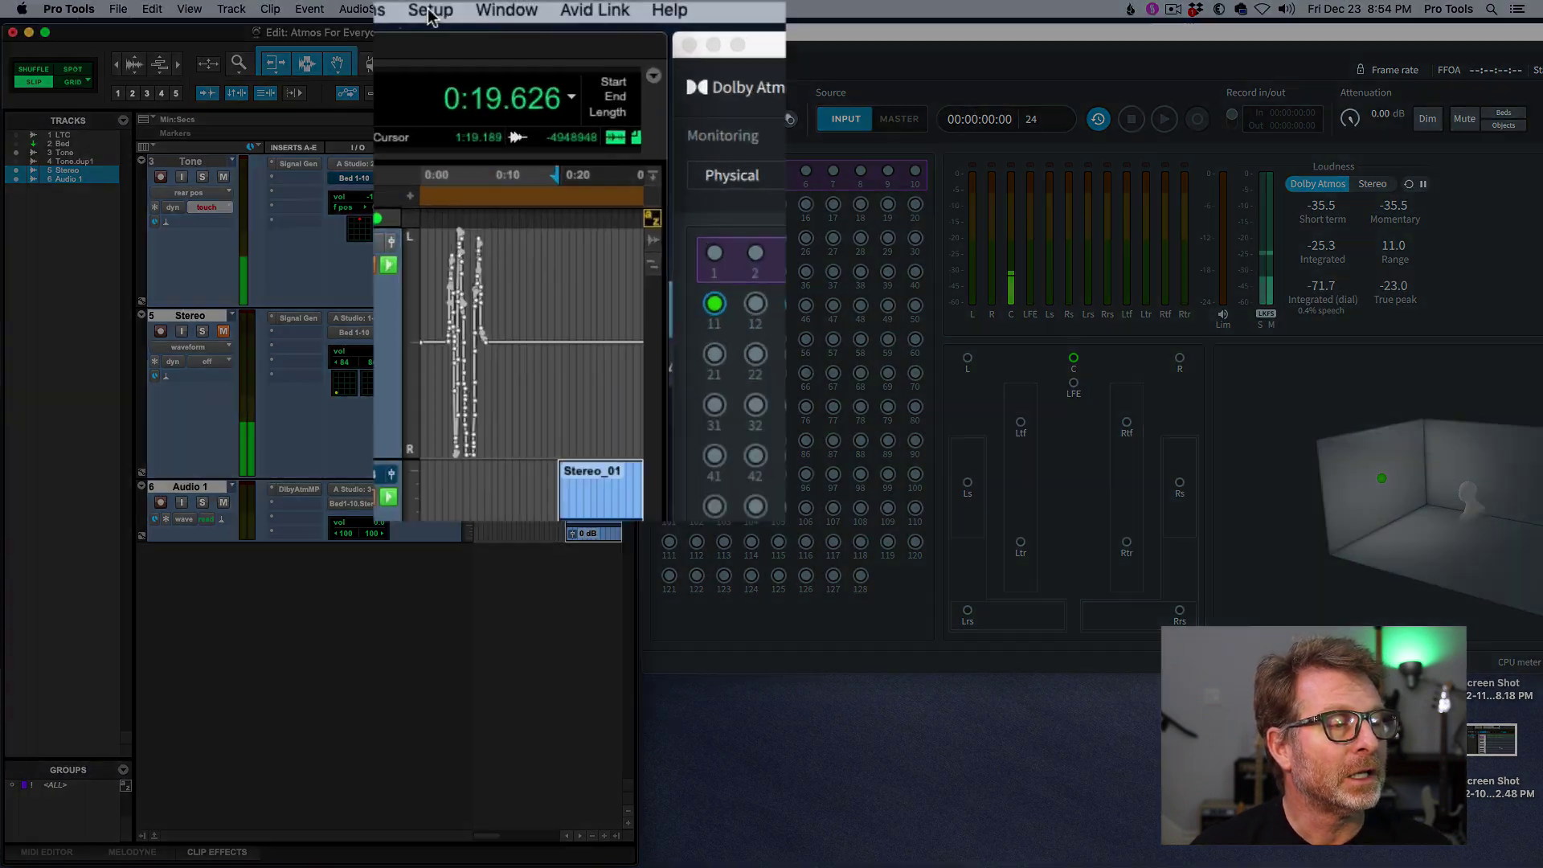
{"action": "left_click", "coordinate": [386, 9]}
{"action": "left_click", "coordinate": [420, 354]}
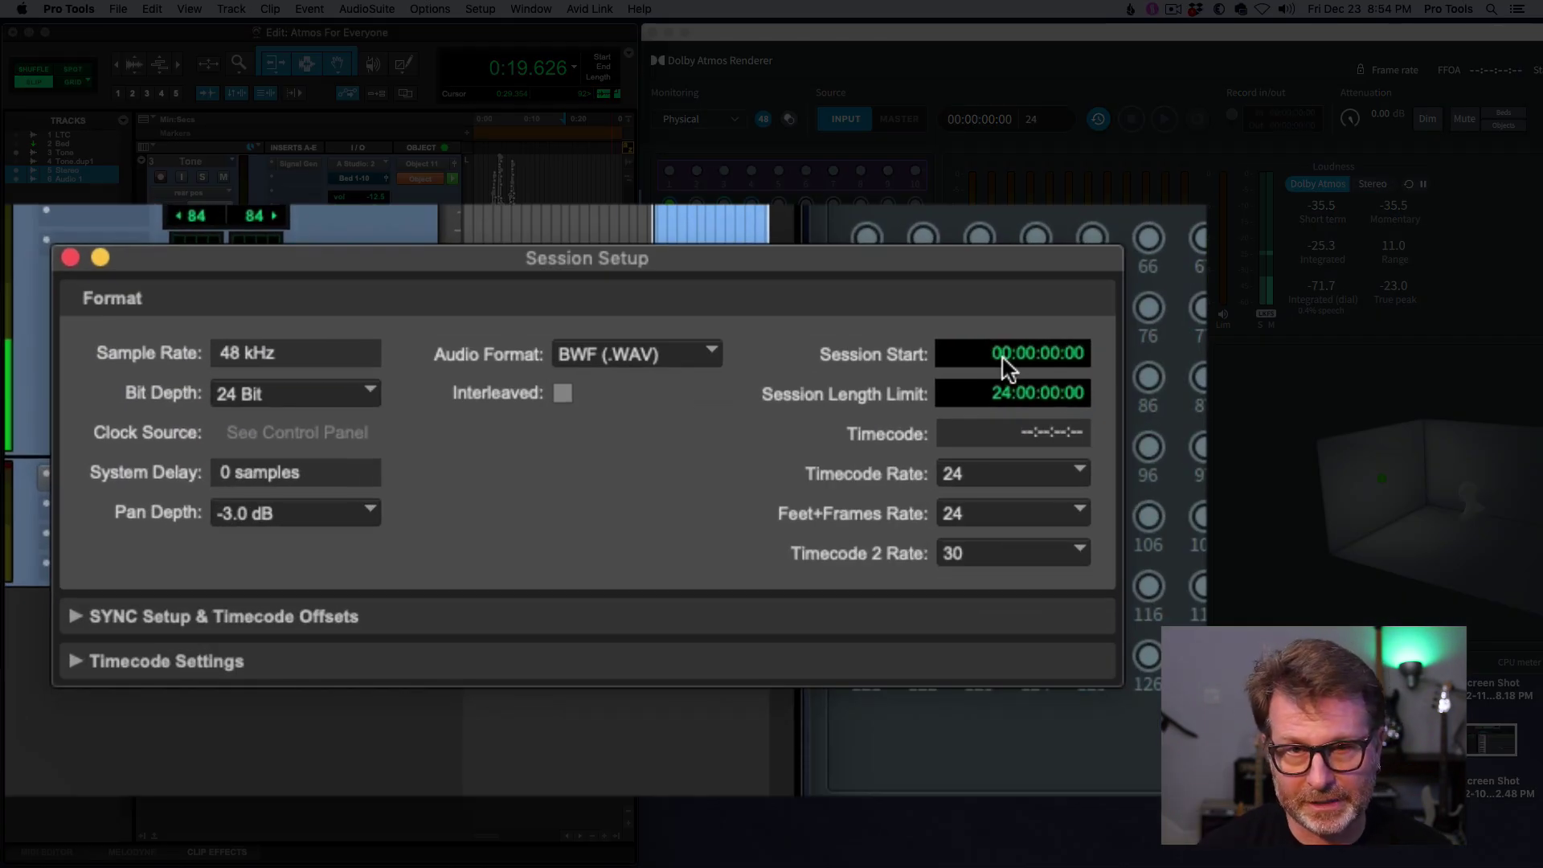
{"action": "left_click", "coordinate": [1027, 367]}
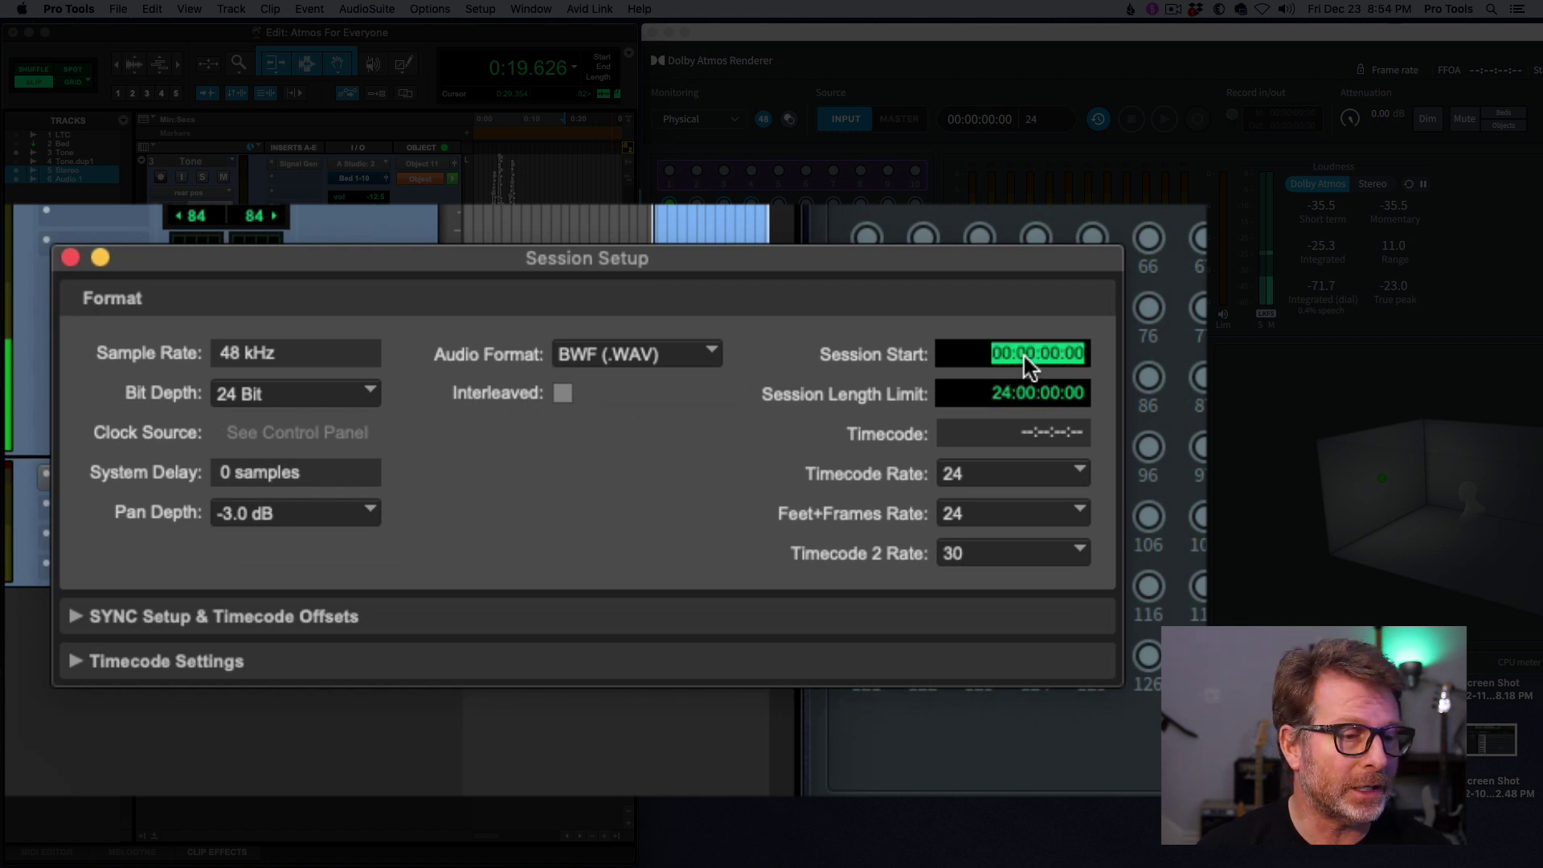
{"action": "left_click", "coordinate": [1026, 359]}
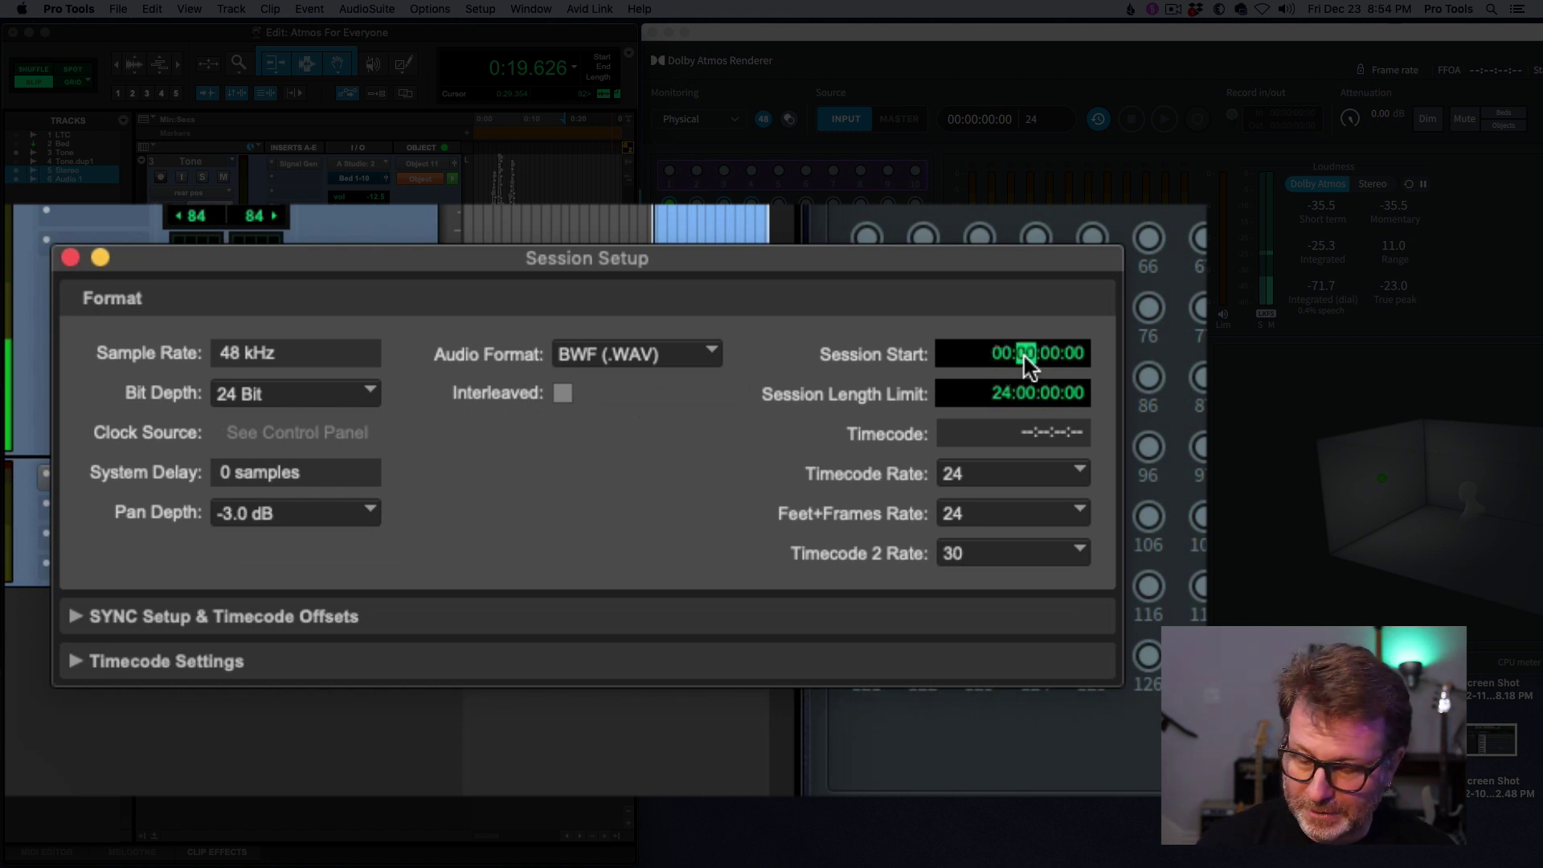
{"action": "key", "text": "Right"}
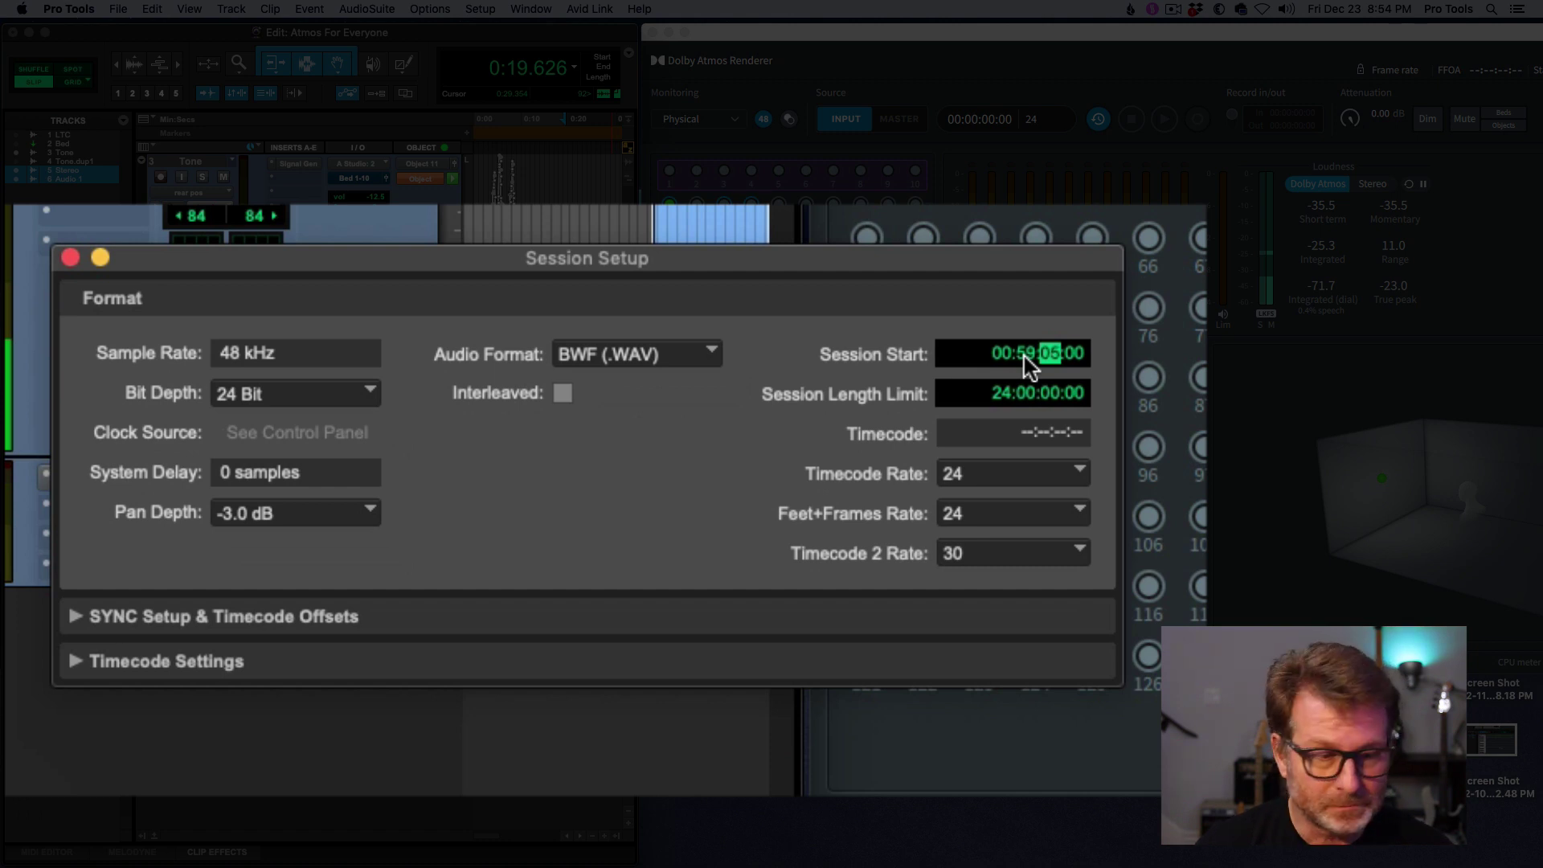
{"action": "key", "text": "Return"}
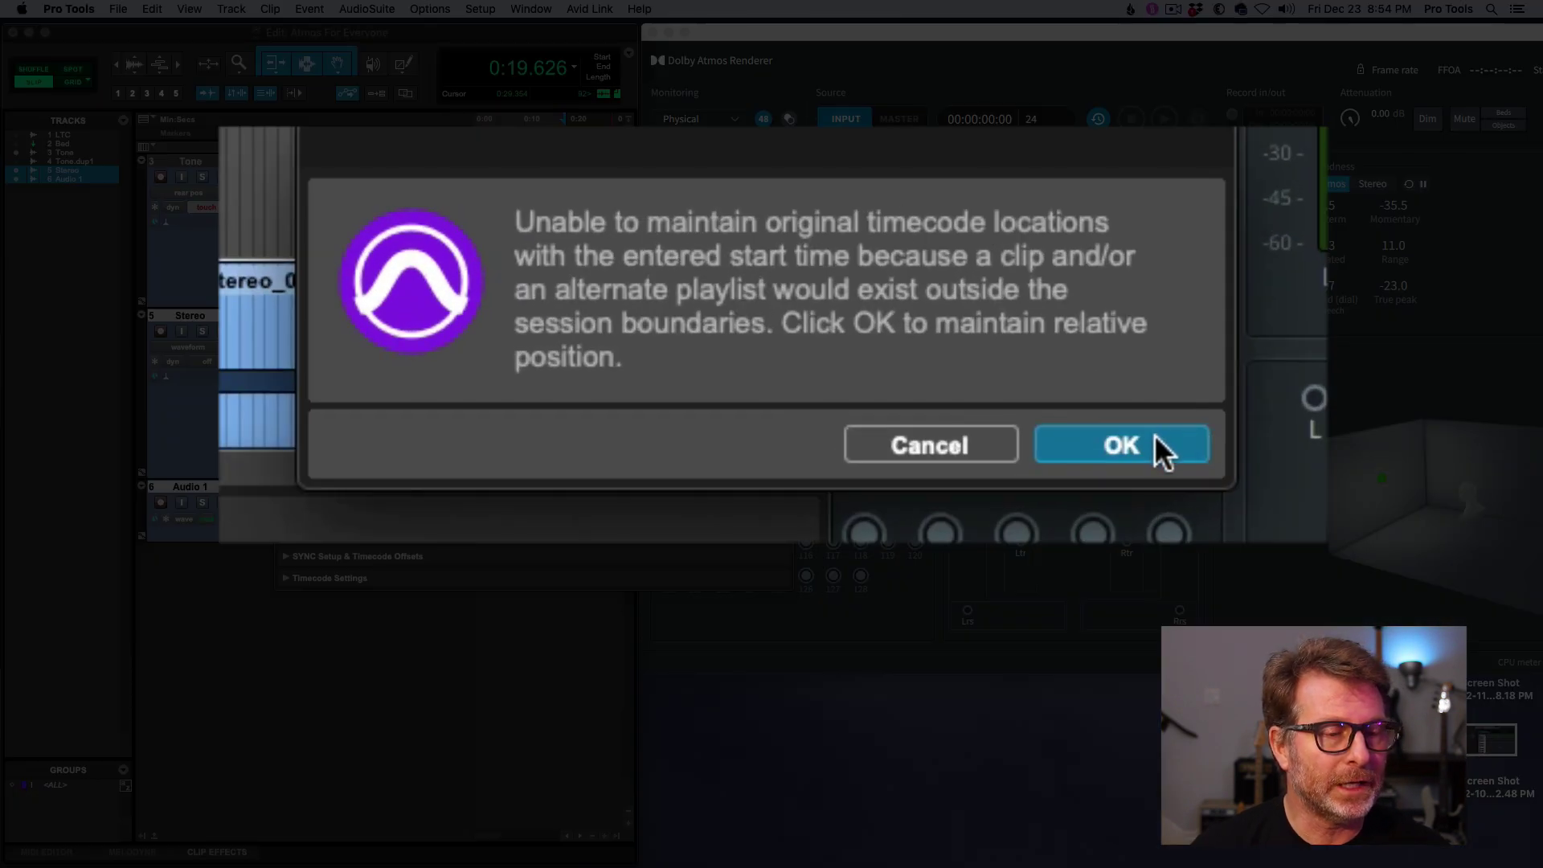
{"action": "left_click", "coordinate": [1153, 439]}
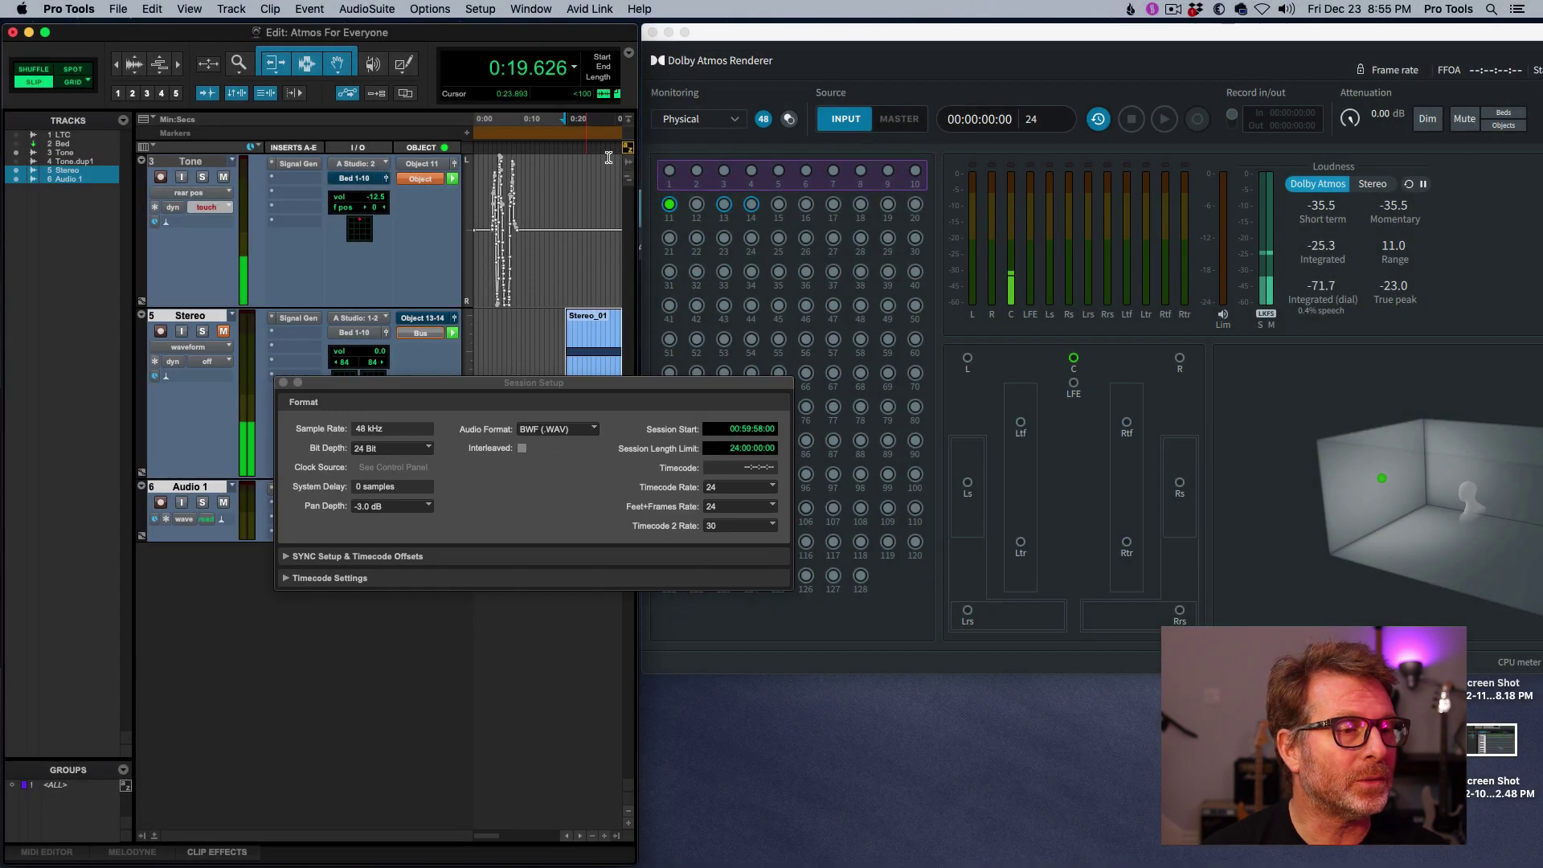
Step: Switch the Main Counter to Timecode and jump to the session start
{"action": "left_click_drag", "start_coordinate": [668, 102], "coordinate": [848, 102]}
{"action": "left_click", "coordinate": [576, 69]}
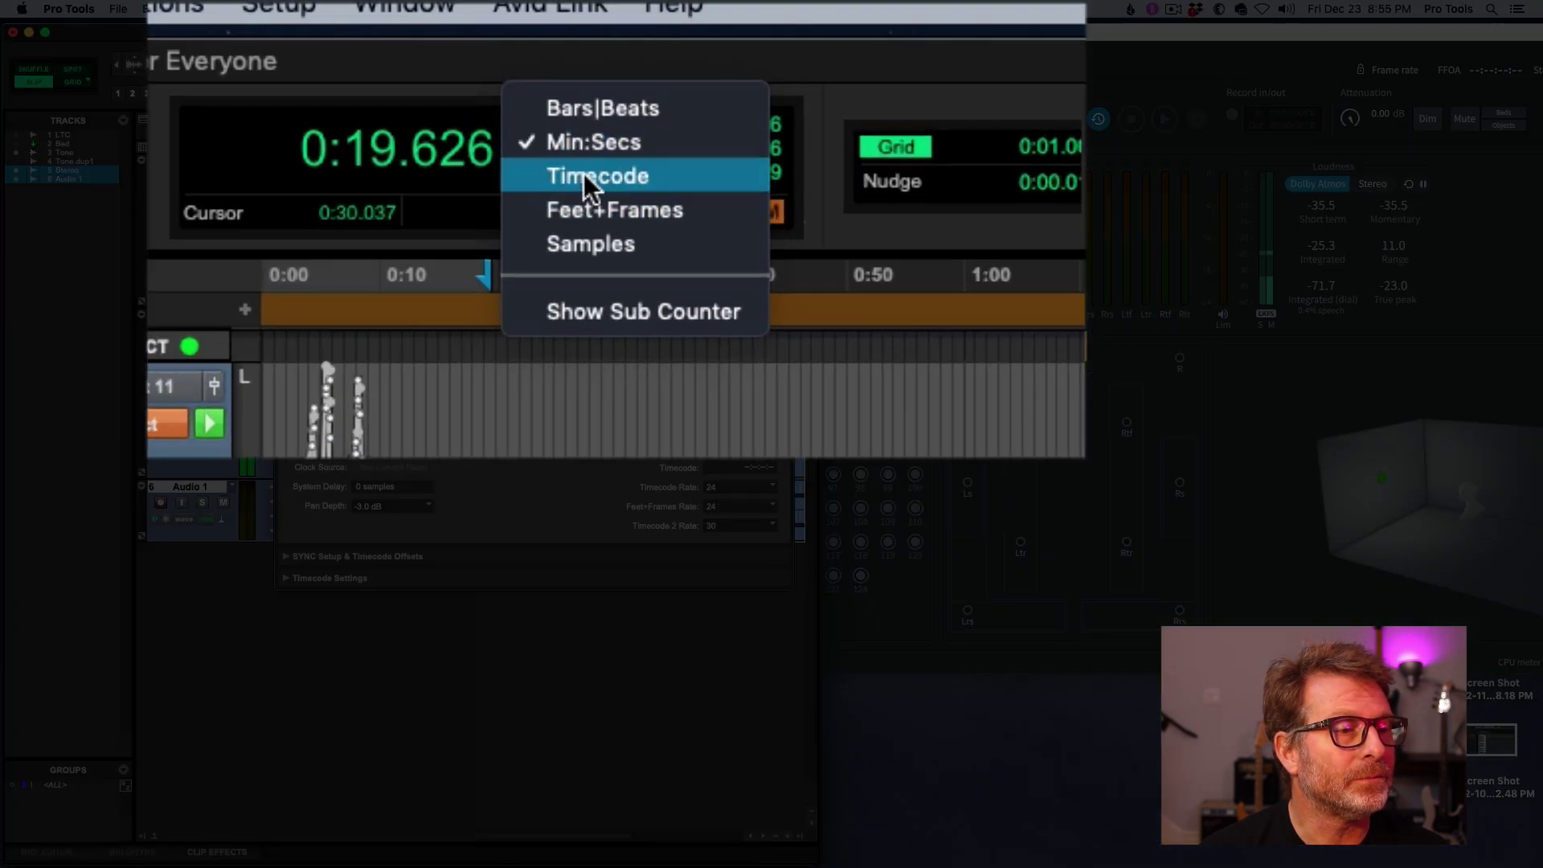
{"action": "left_click", "coordinate": [599, 142]}
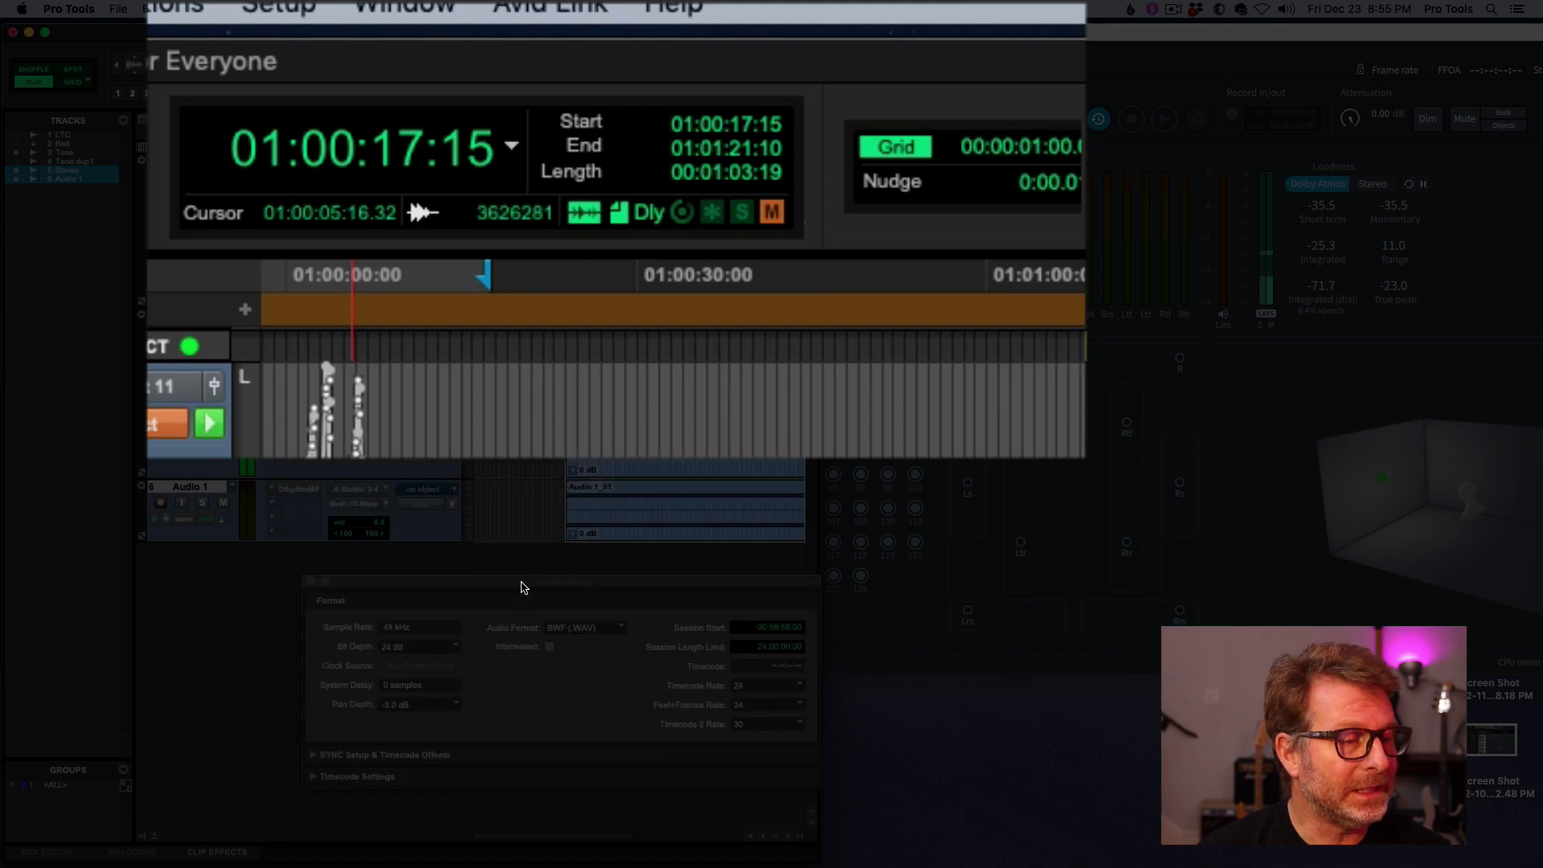
{"action": "key", "text": "Return"}
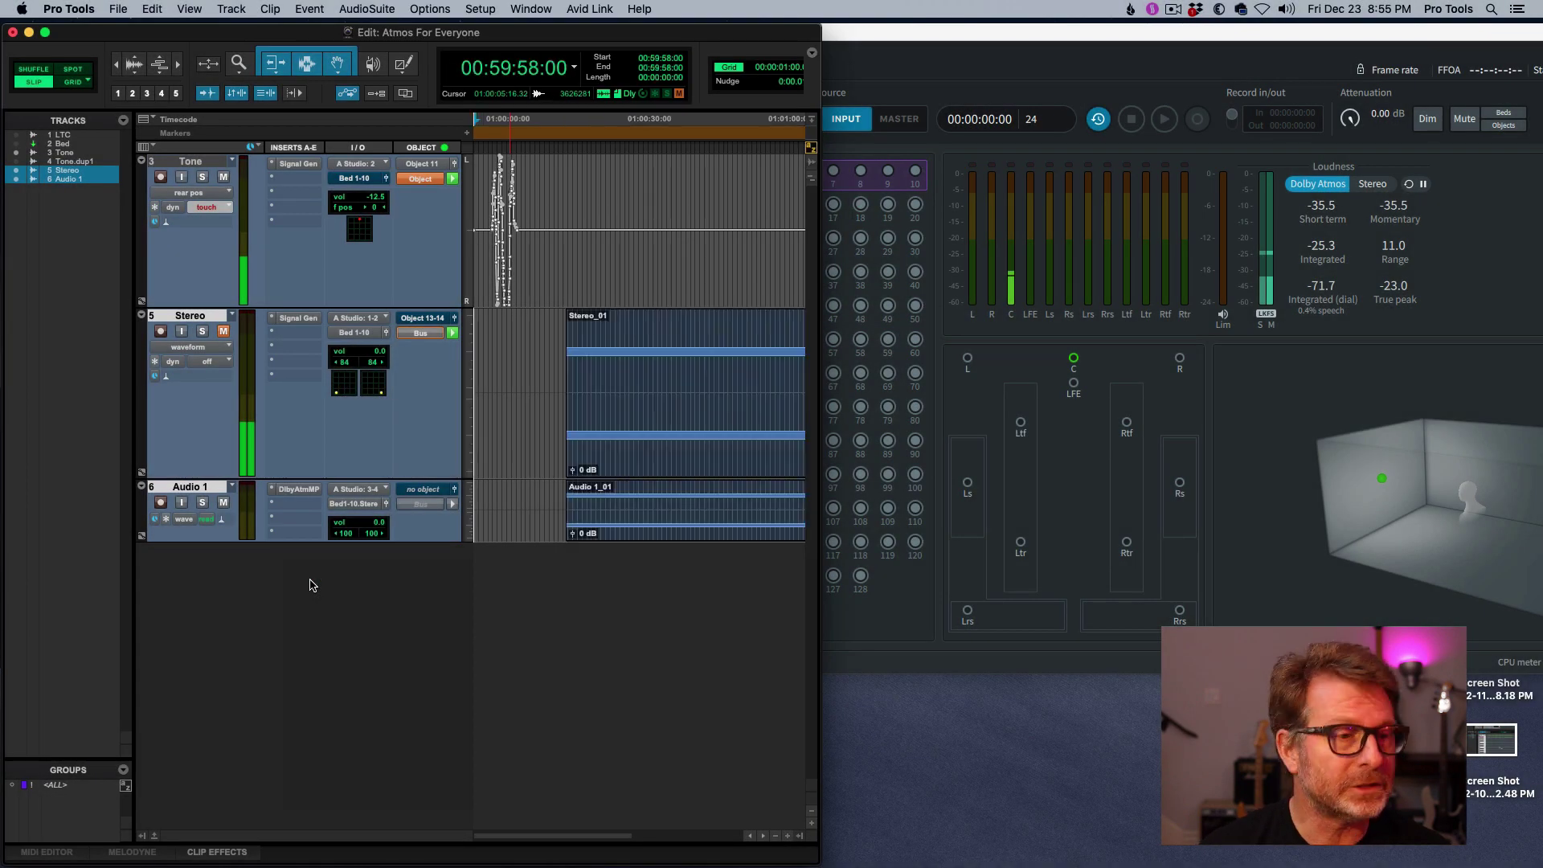
Step: Zoom in on the timeline start and move the playhead to exactly 01:00:00:00
{"action": "left_click", "coordinate": [557, 335]}
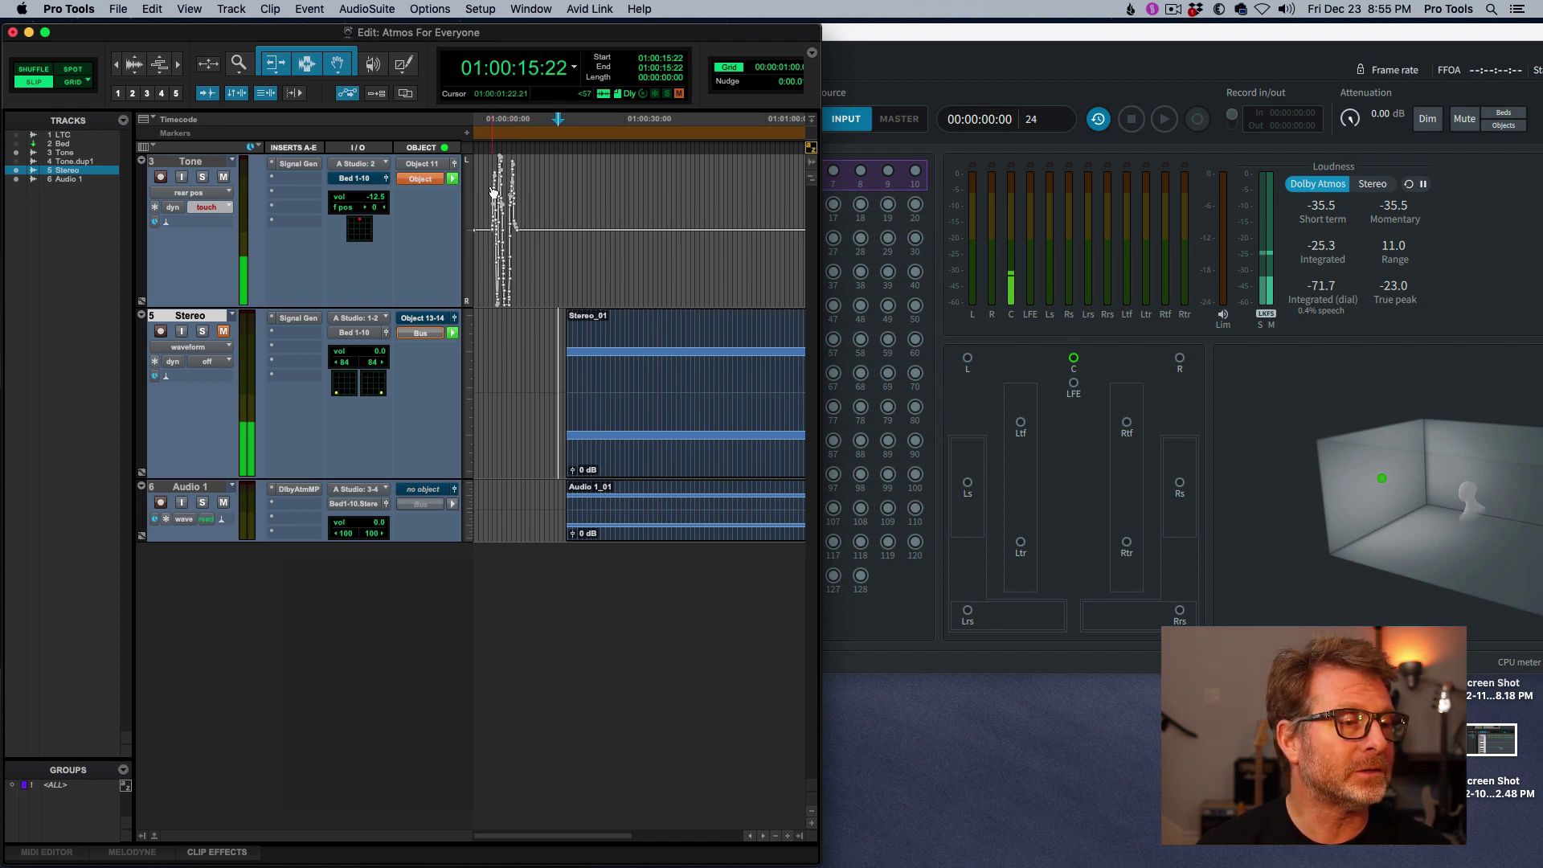
{"action": "left_click", "coordinate": [488, 233]}
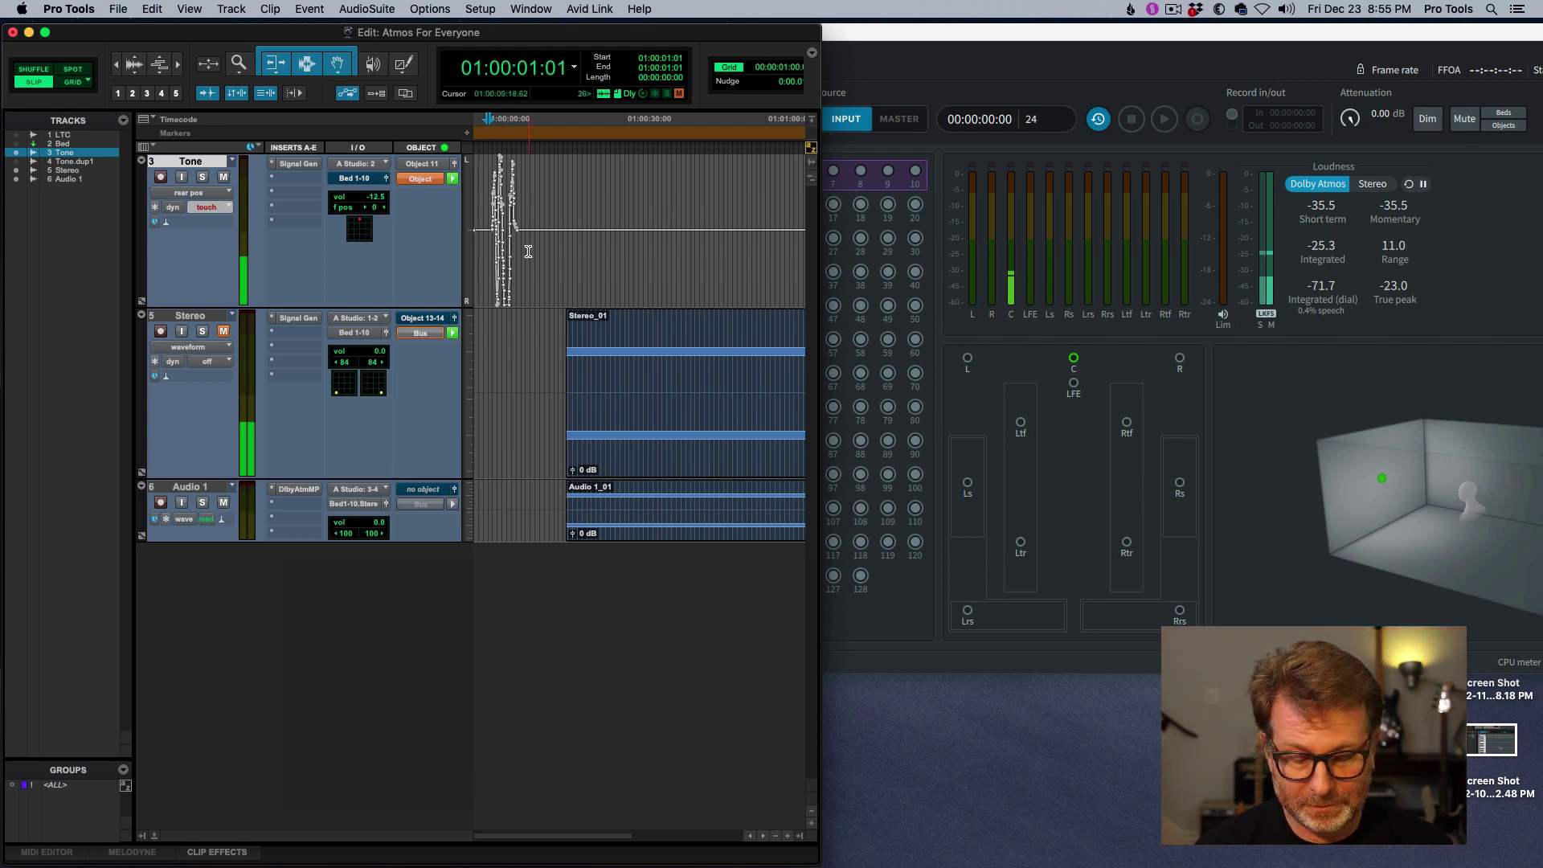
{"action": "key", "text": "super+bracketright"}
{"action": "key", "text": "super+bracketright"}
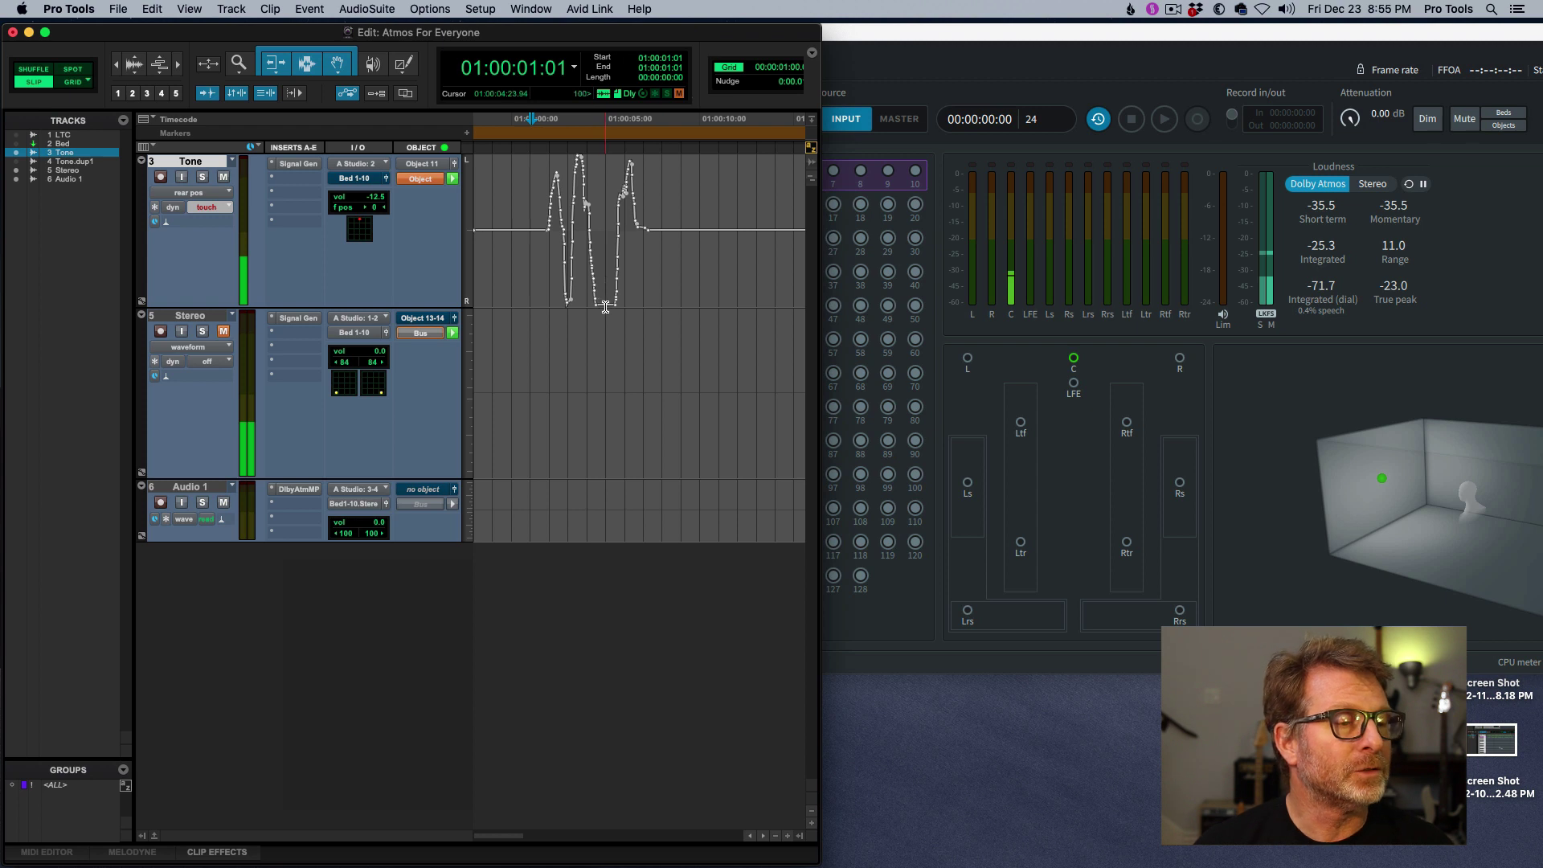
{"action": "left_click", "coordinate": [530, 77]}
{"action": "type", "text": "0000"}
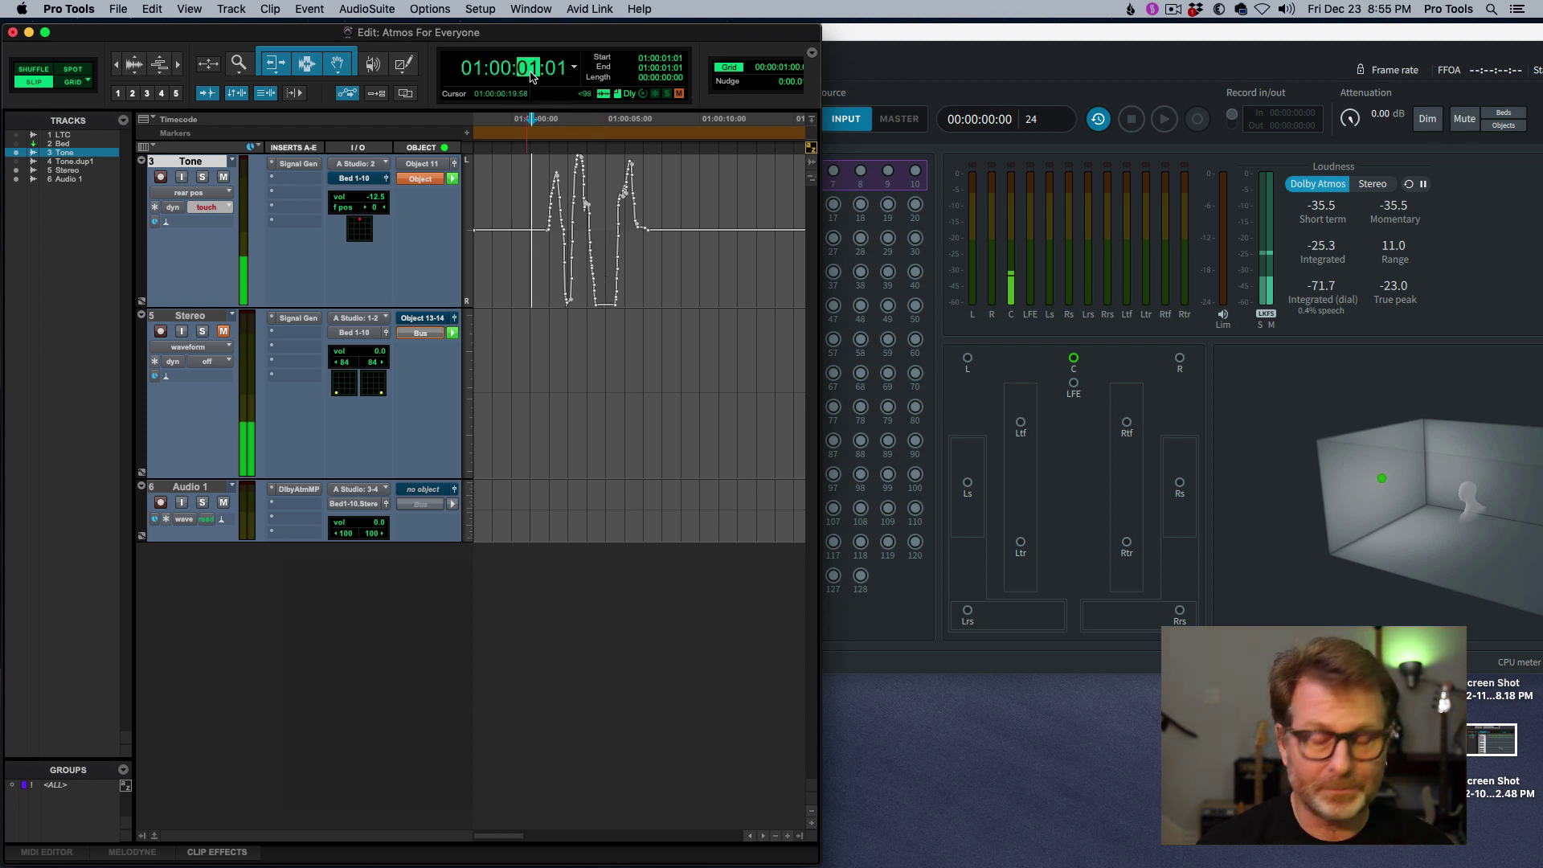
{"action": "key", "text": "Return"}
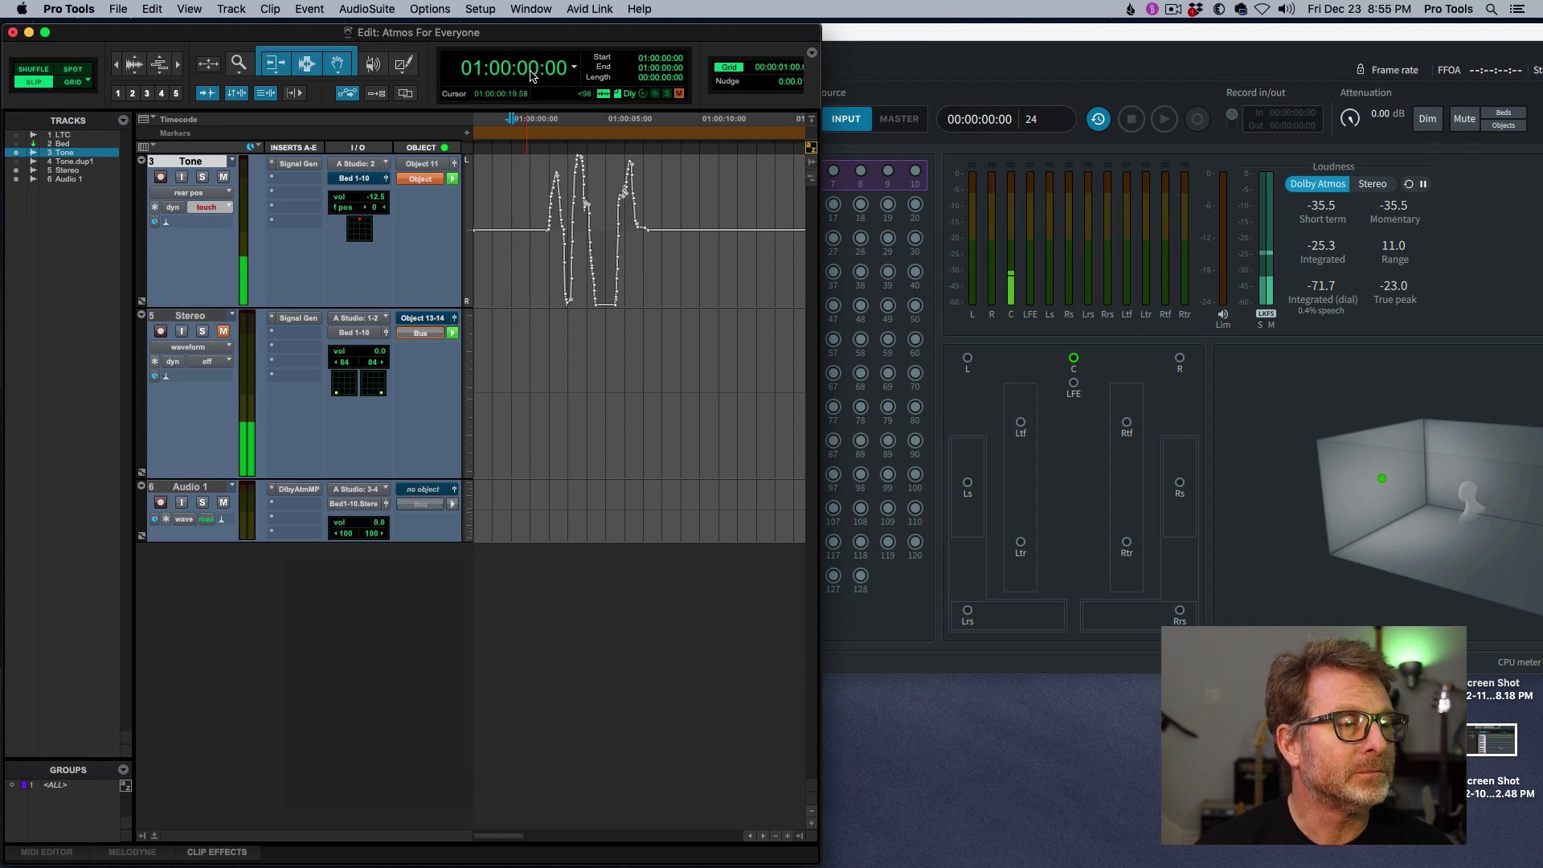
Step: Create a new memory location marker named 'Song Start' at 01:00:00:00
{"action": "key", "text": "KP_Enter"}
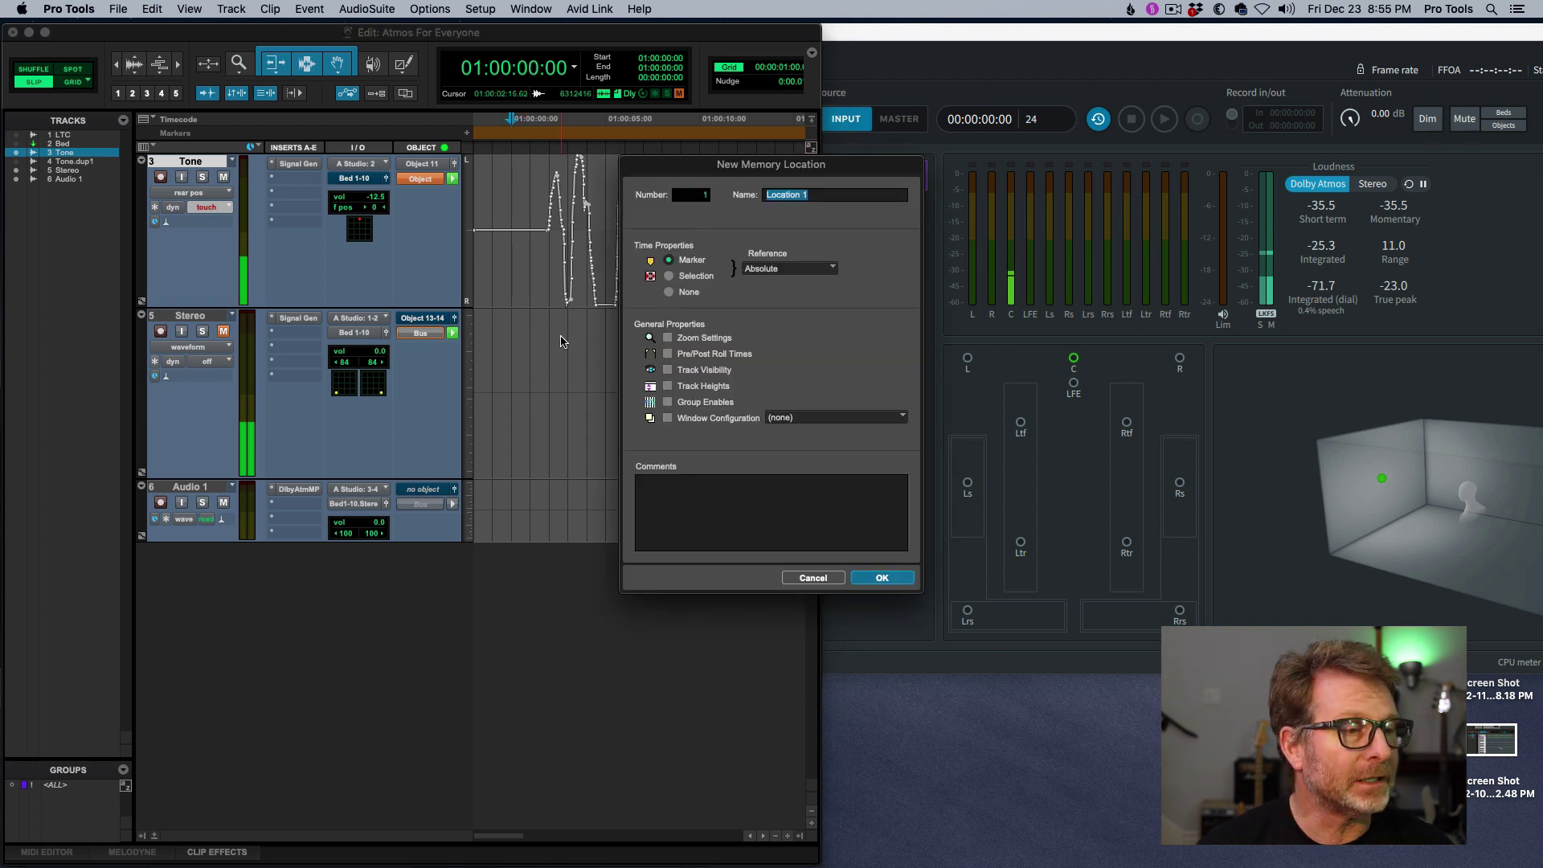
{"action": "type", "text": "S"}
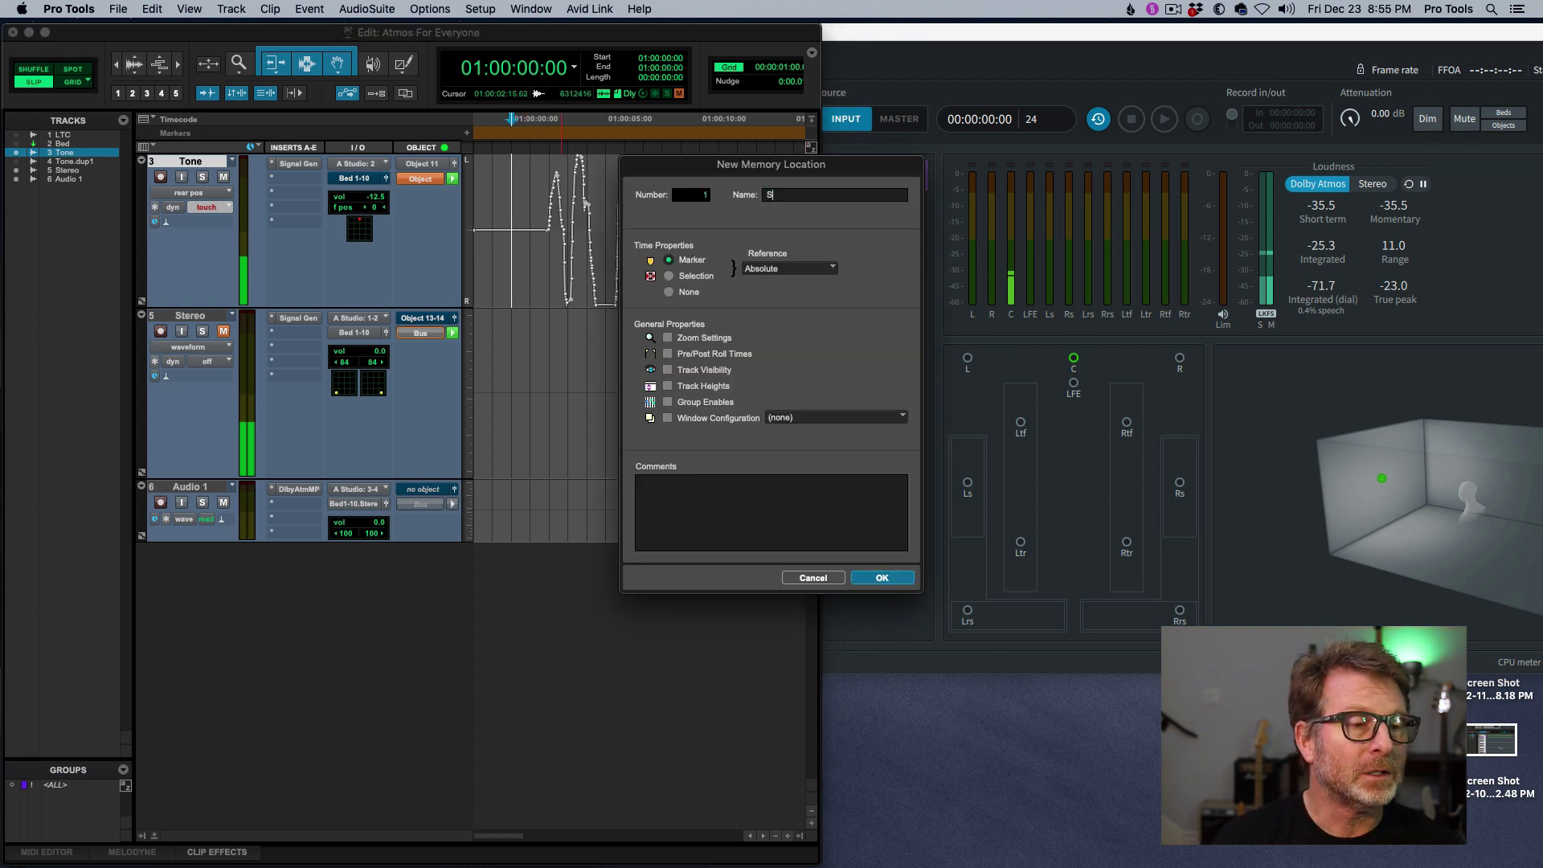
{"action": "type", "text": "ong Start"}
{"action": "key", "text": "Return"}
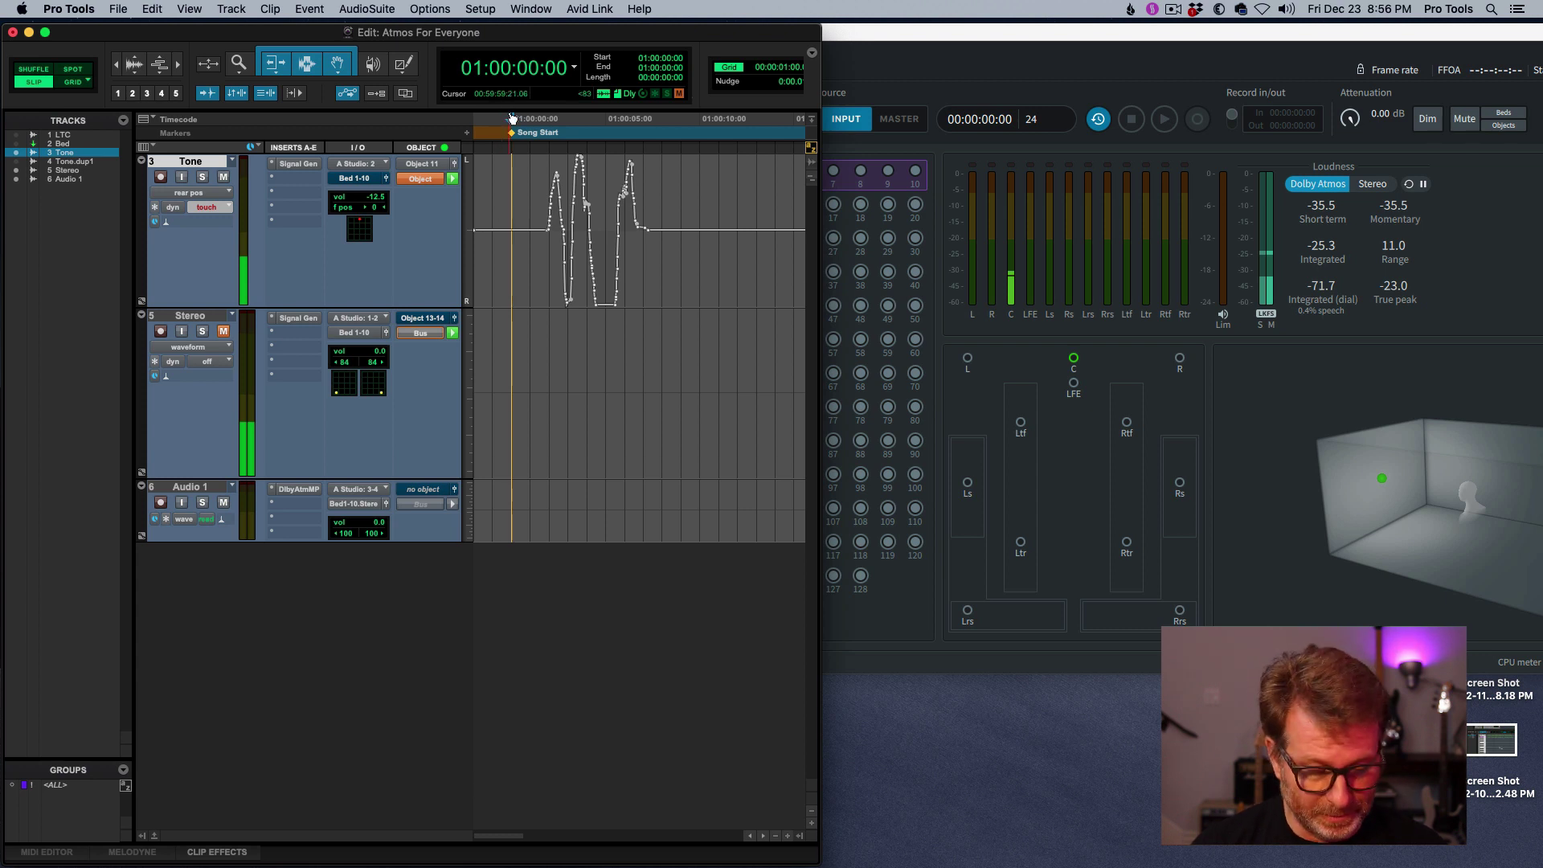
{"action": "key", "text": "super+KP_2"}
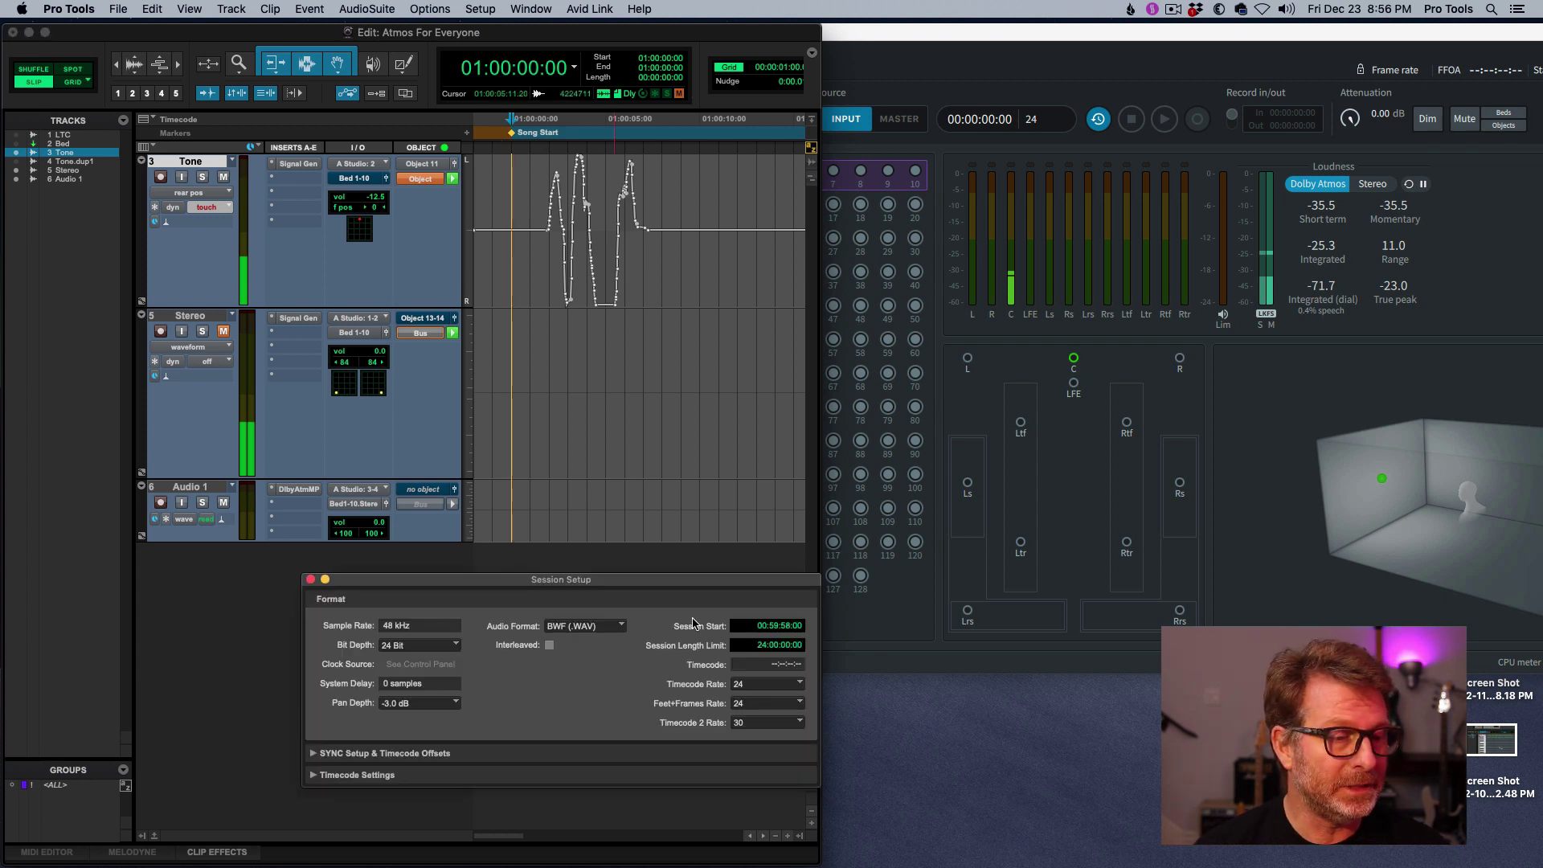
{"action": "left_click_drag", "start_coordinate": [687, 580], "coordinate": [618, 485]}
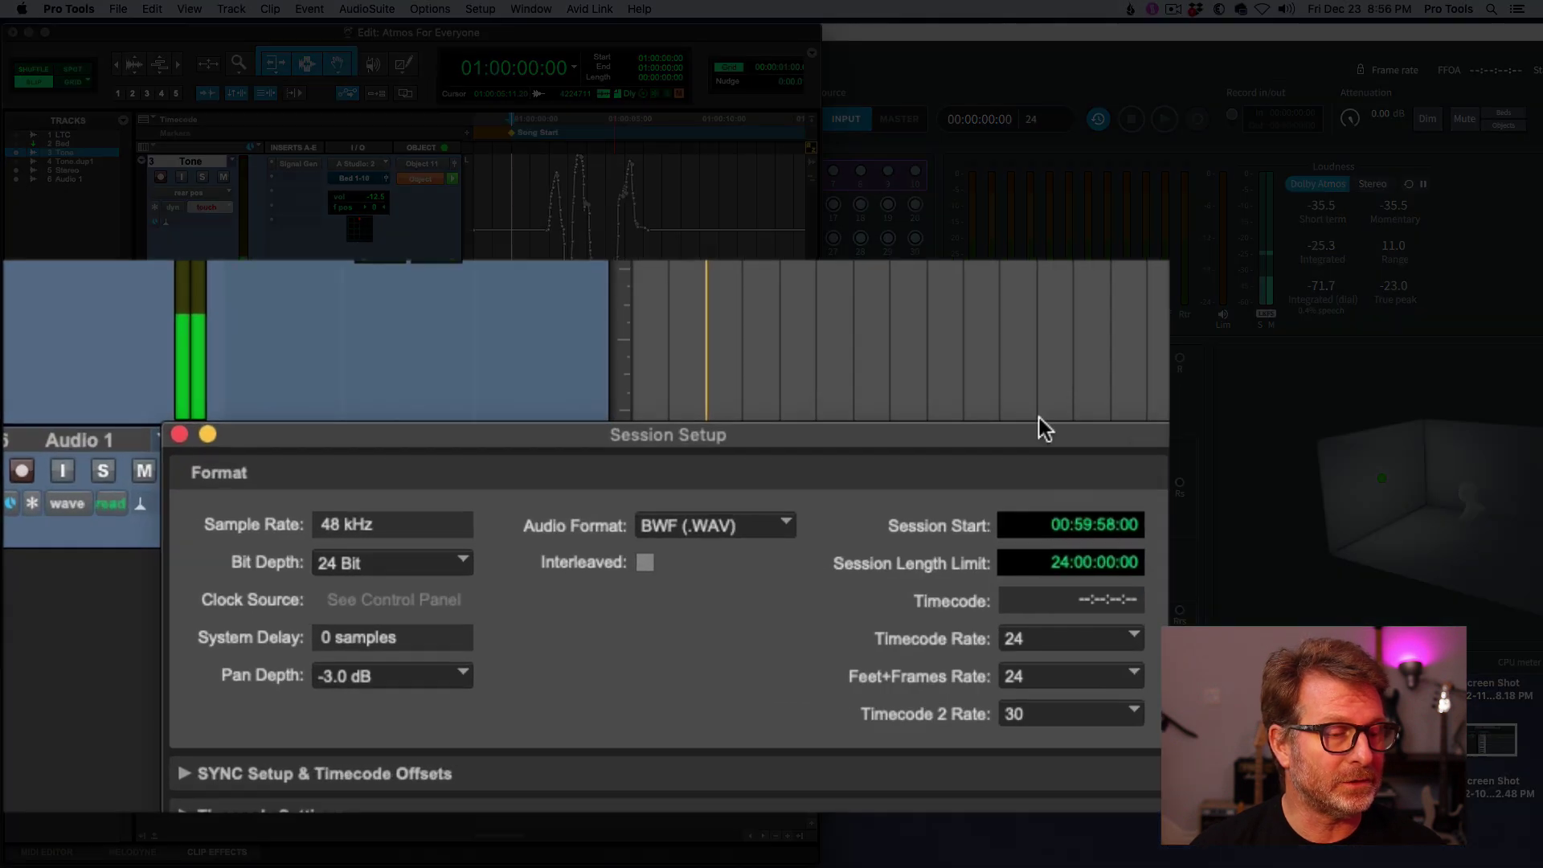
{"action": "left_click_drag", "start_coordinate": [1043, 434], "coordinate": [935, 333]}
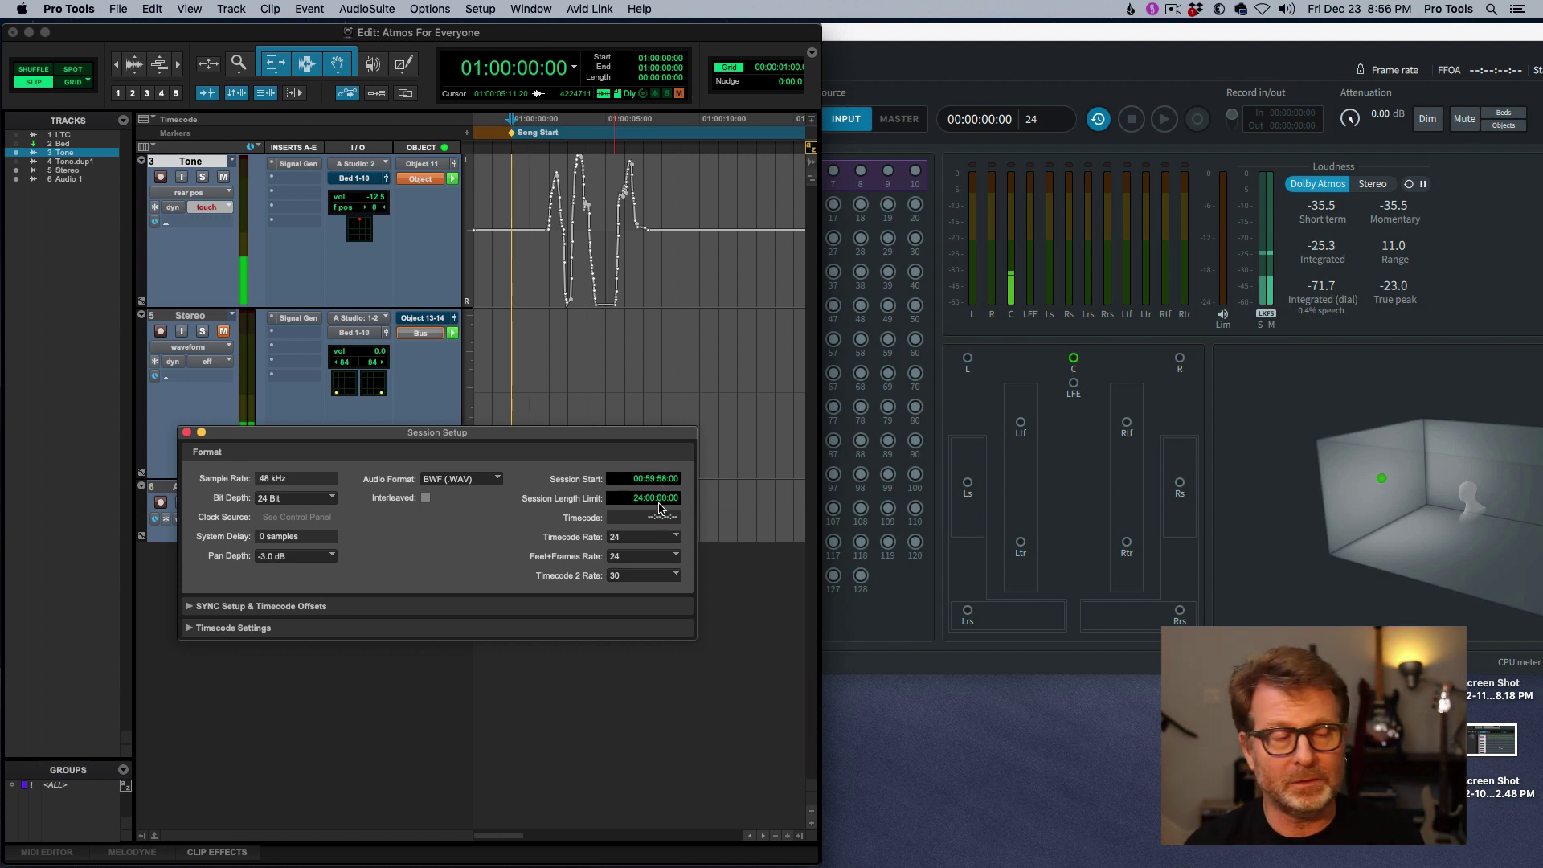
{"action": "left_click", "coordinate": [187, 433]}
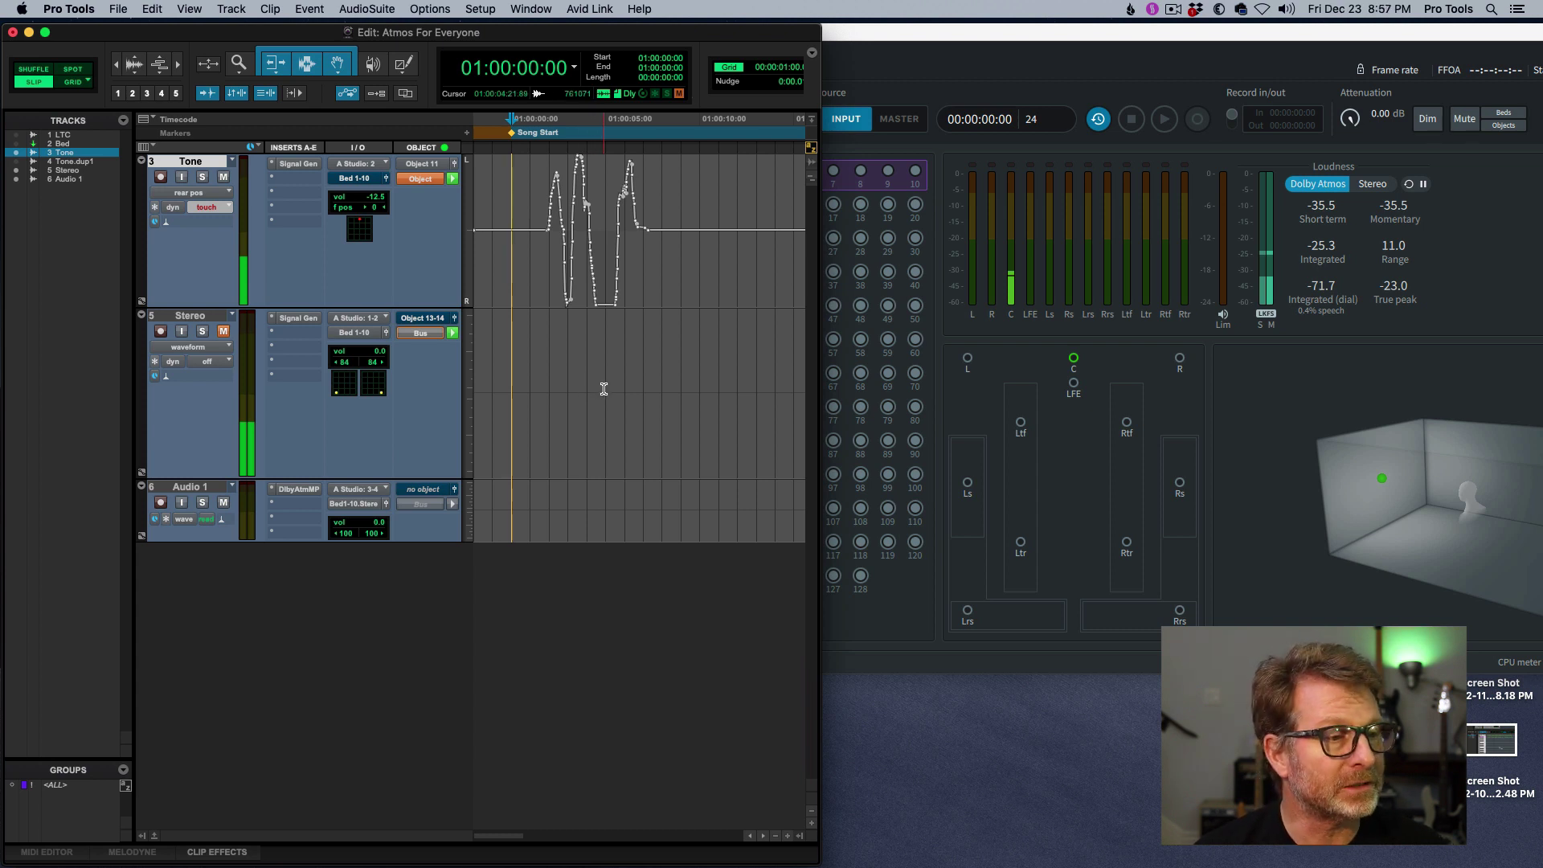
Step: Set the selection length to 2 minutes, spanning 01:00:00:00 to 01:02:00:00
{"action": "key", "text": "r"}
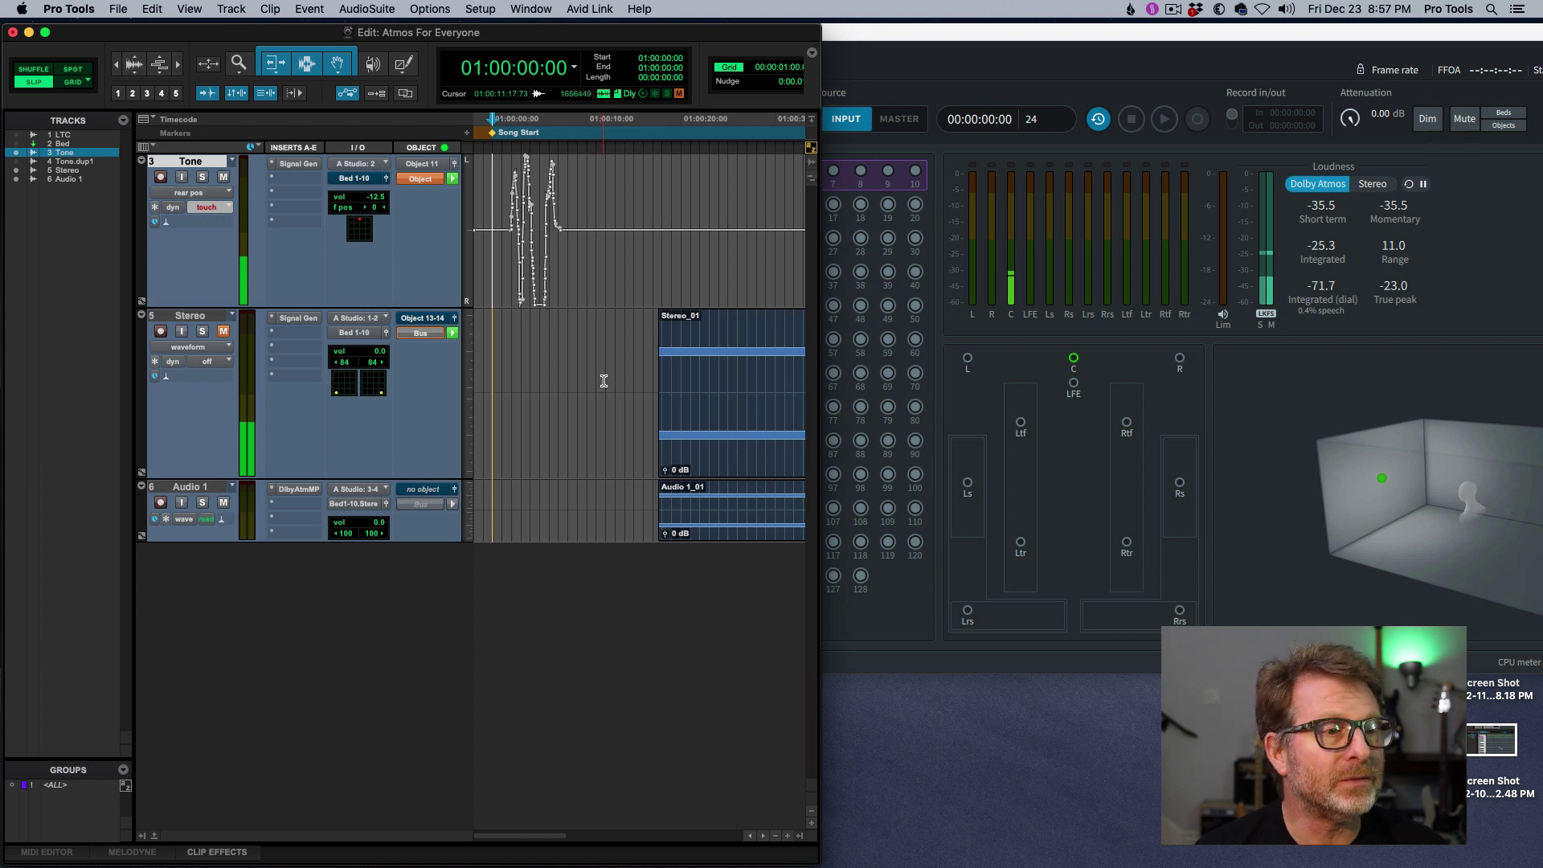
{"action": "key", "text": "r"}
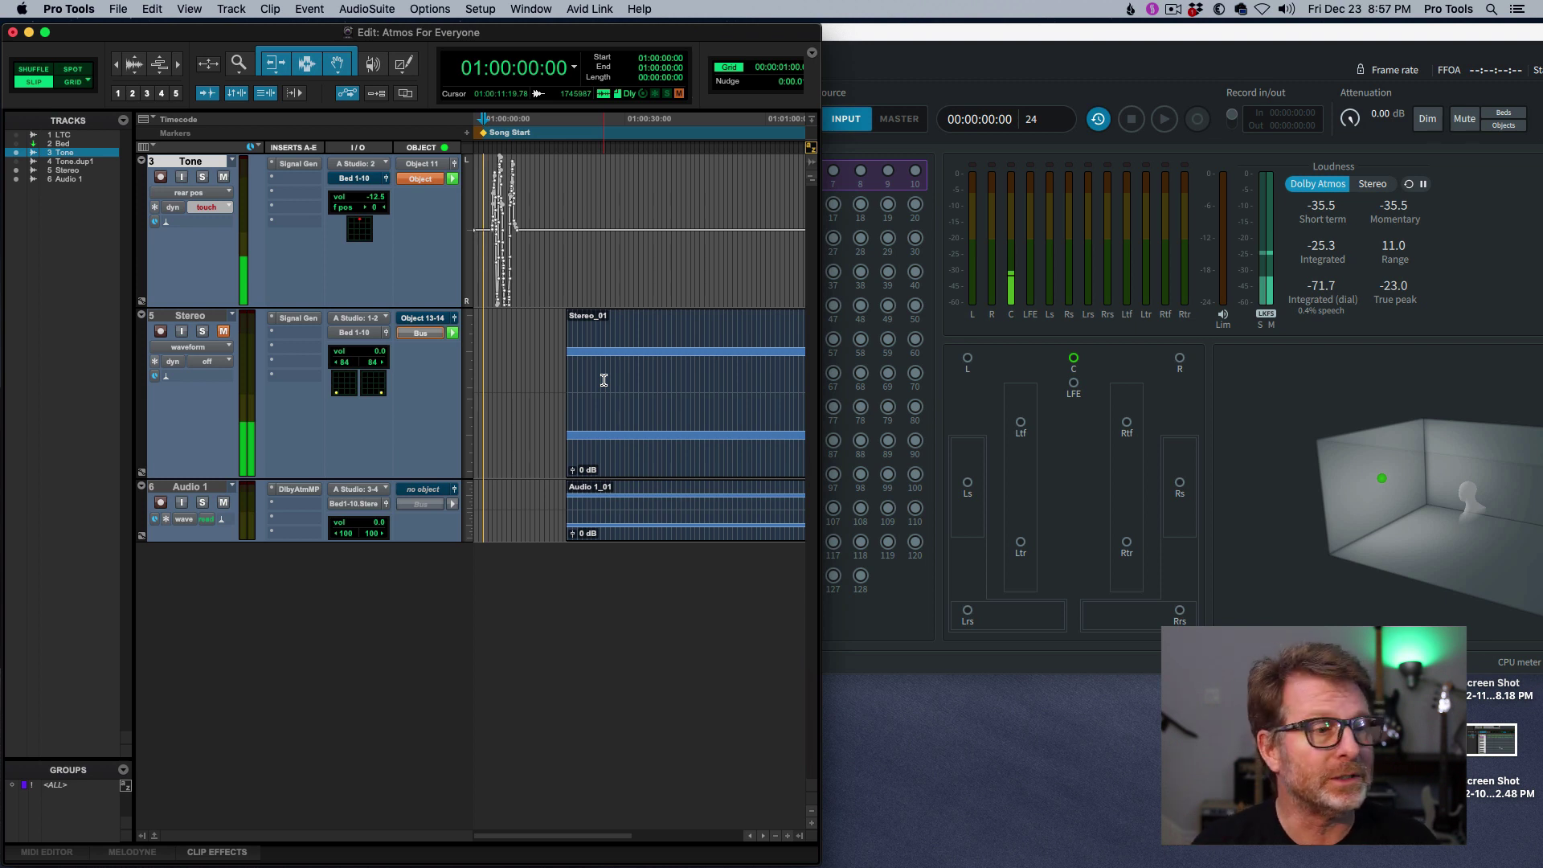
{"action": "left_click", "coordinate": [665, 80]}
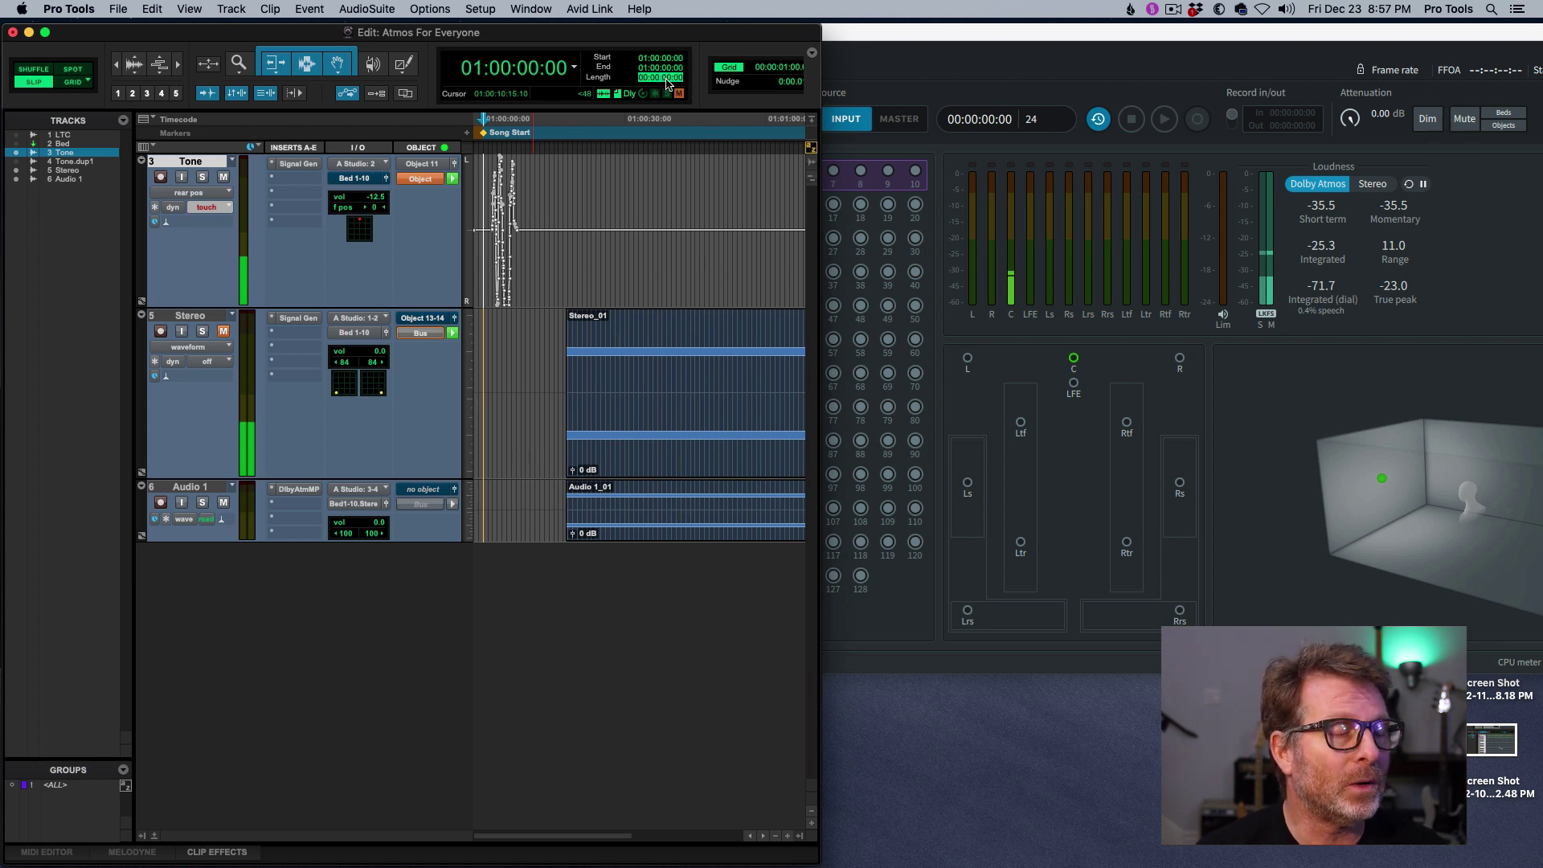
{"action": "left_click", "coordinate": [655, 81]}
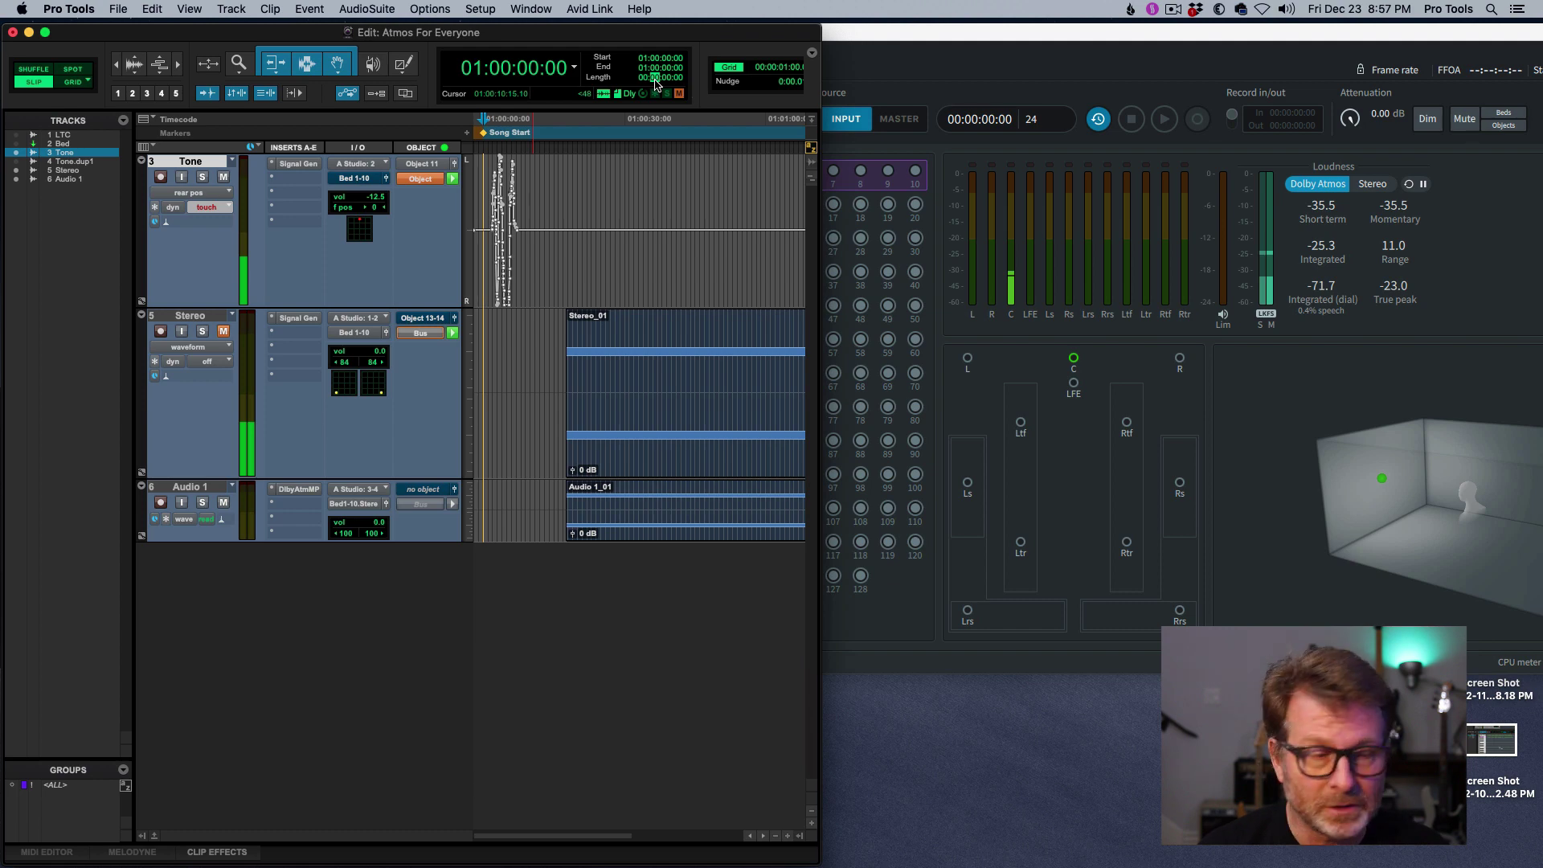
{"action": "type", "text": "2"}
{"action": "key", "text": "Return"}
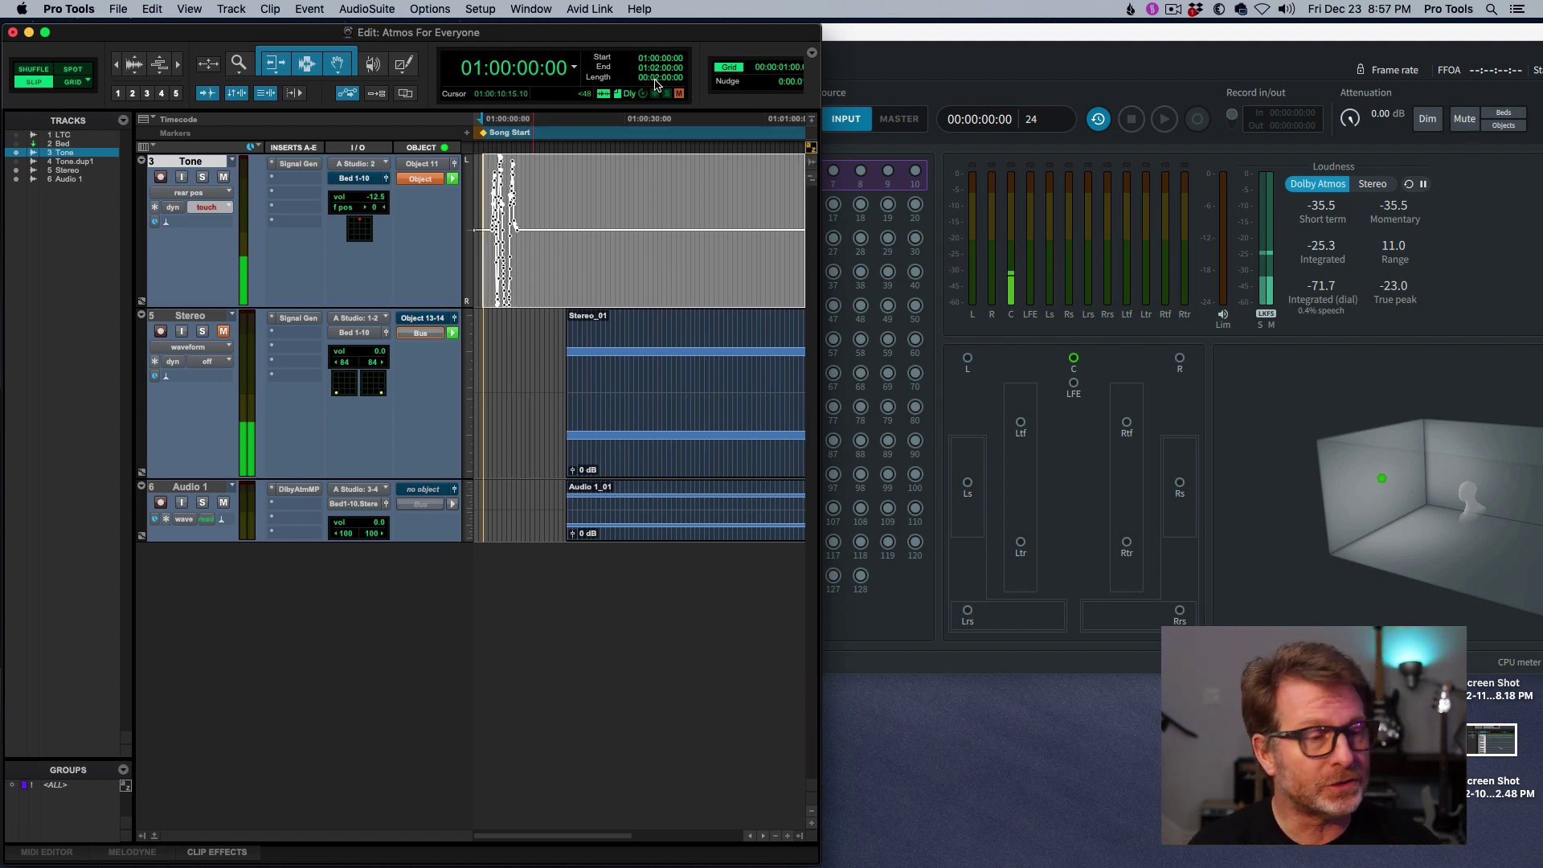
{"action": "key", "text": "super+bracketleft"}
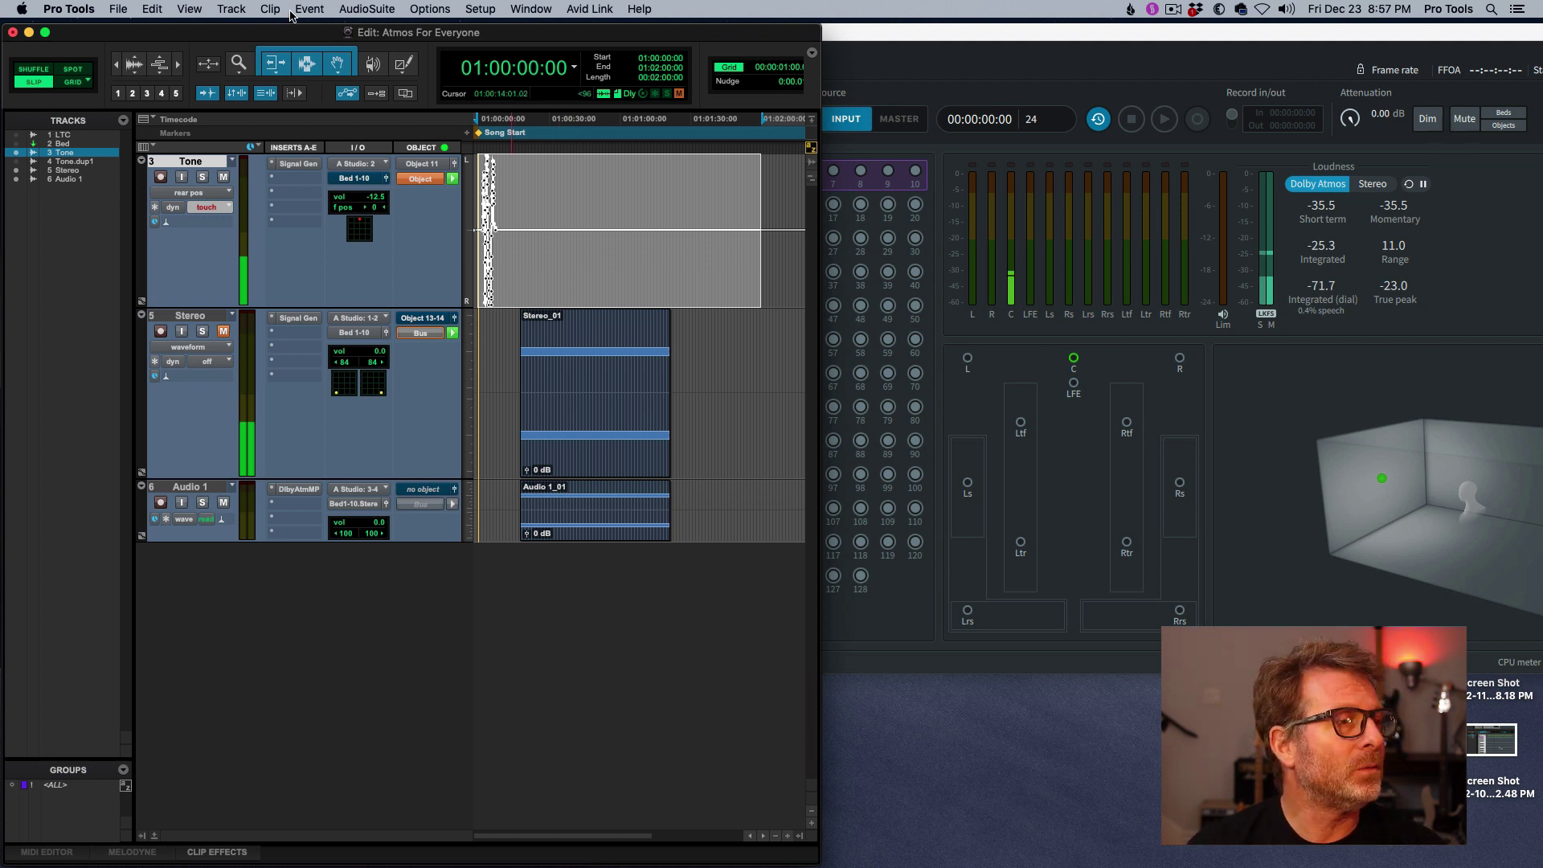
Step: Bounce the mix as WAV (Dolby Atmos) named 'Atmos For Everyone Bounce 1'
{"action": "left_click", "coordinate": [118, 9]}
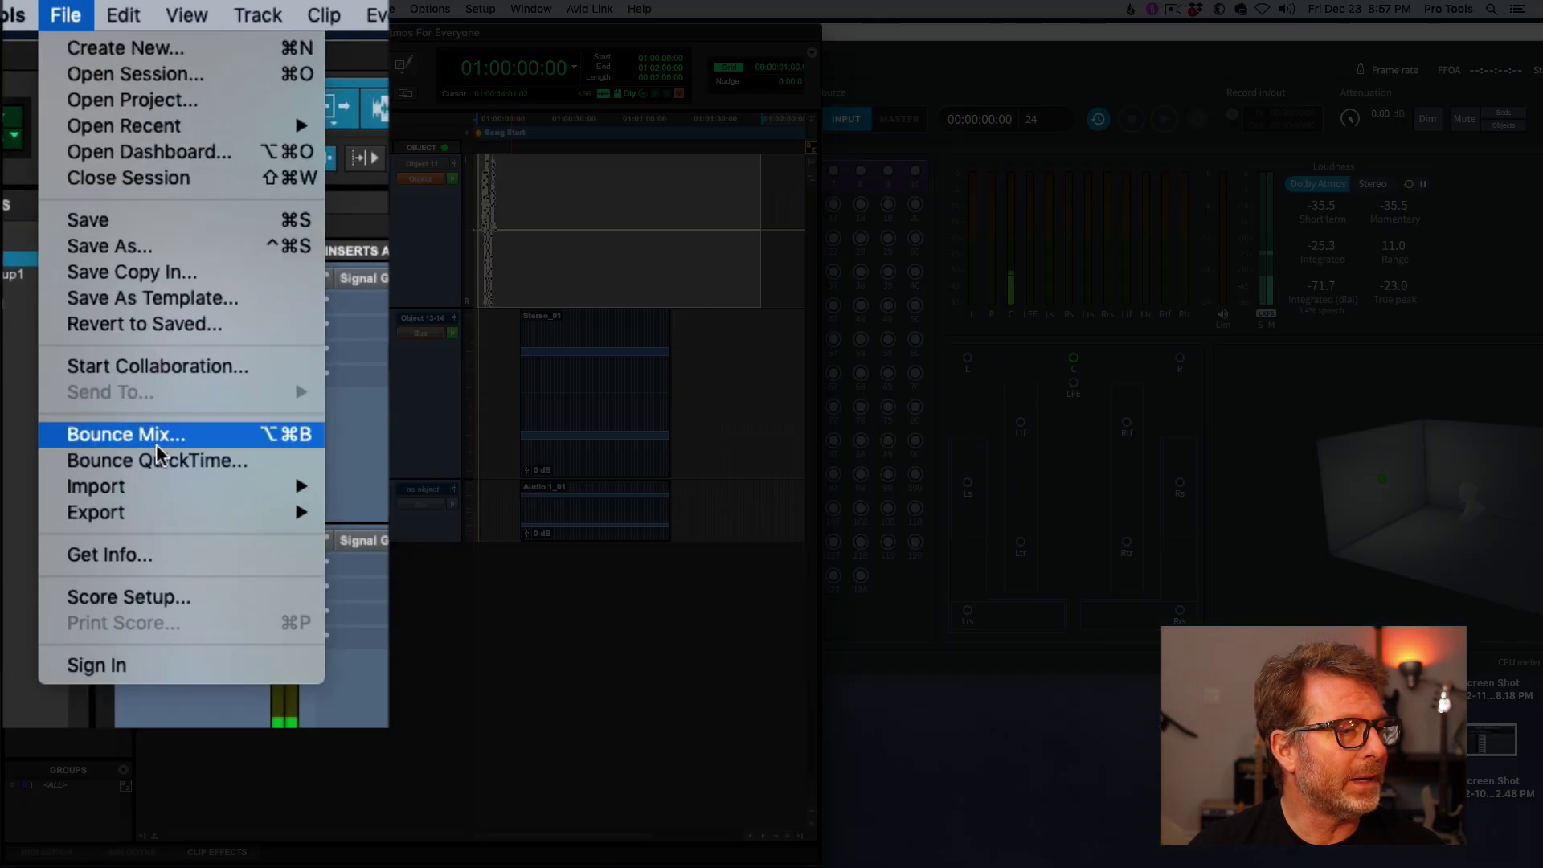
{"action": "left_click", "coordinate": [128, 435]}
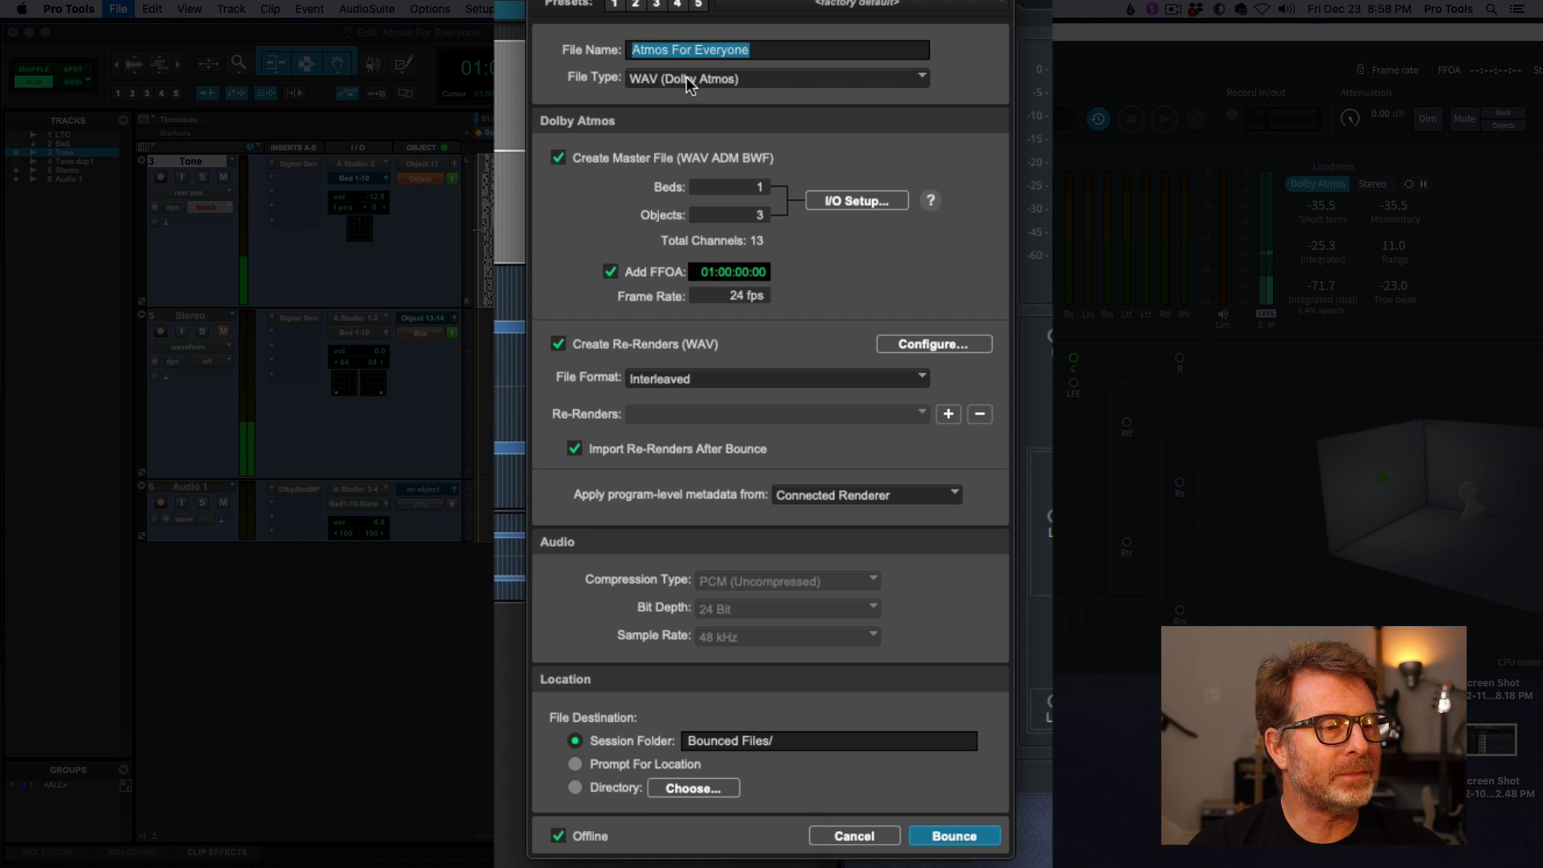
{"action": "left_click", "coordinate": [748, 79]}
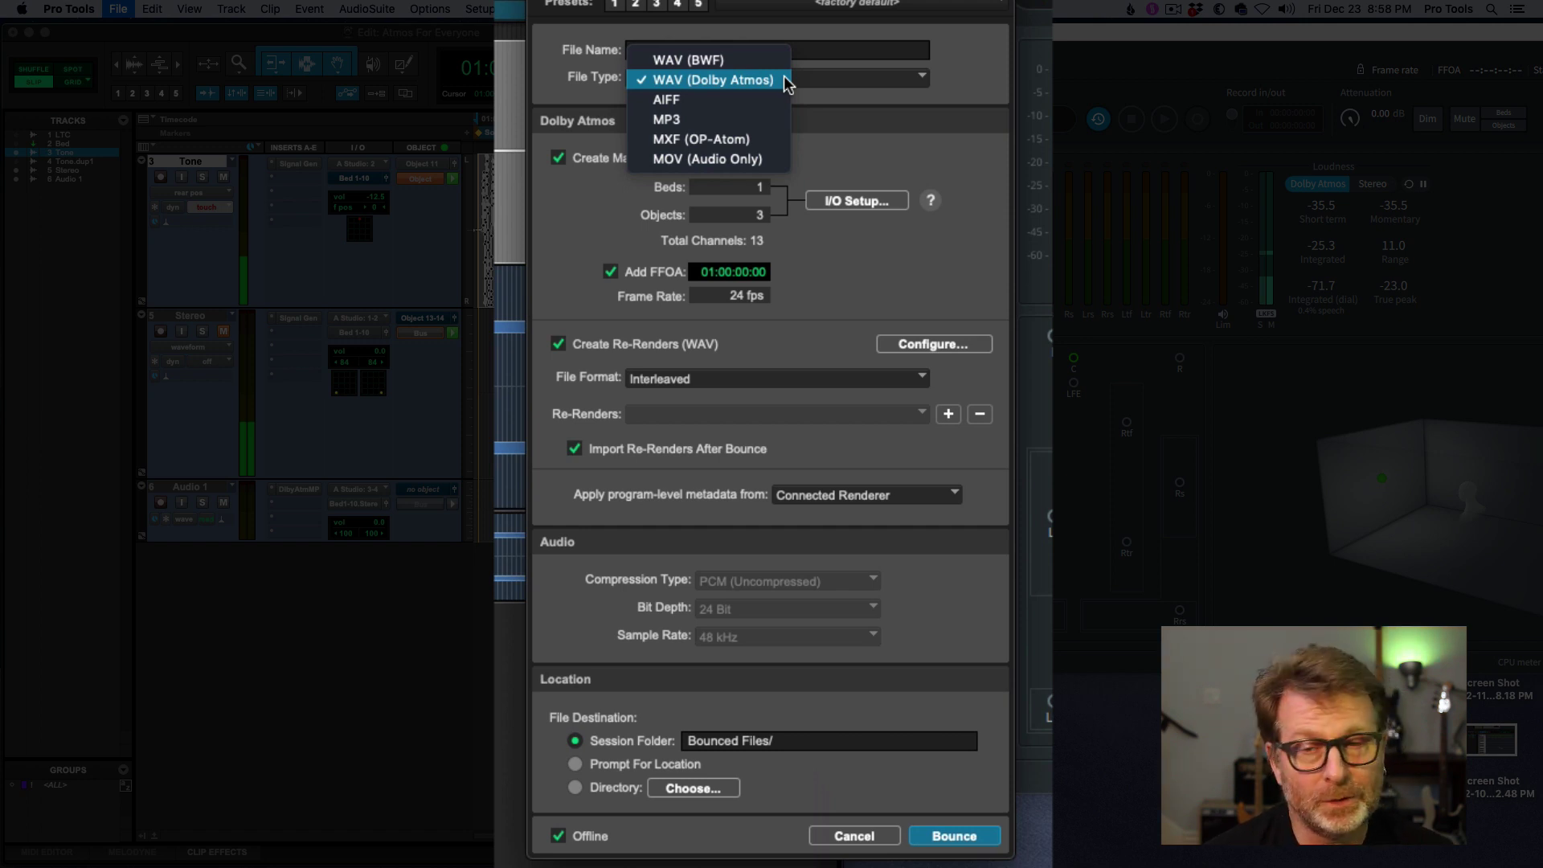
{"action": "left_click", "coordinate": [962, 74]}
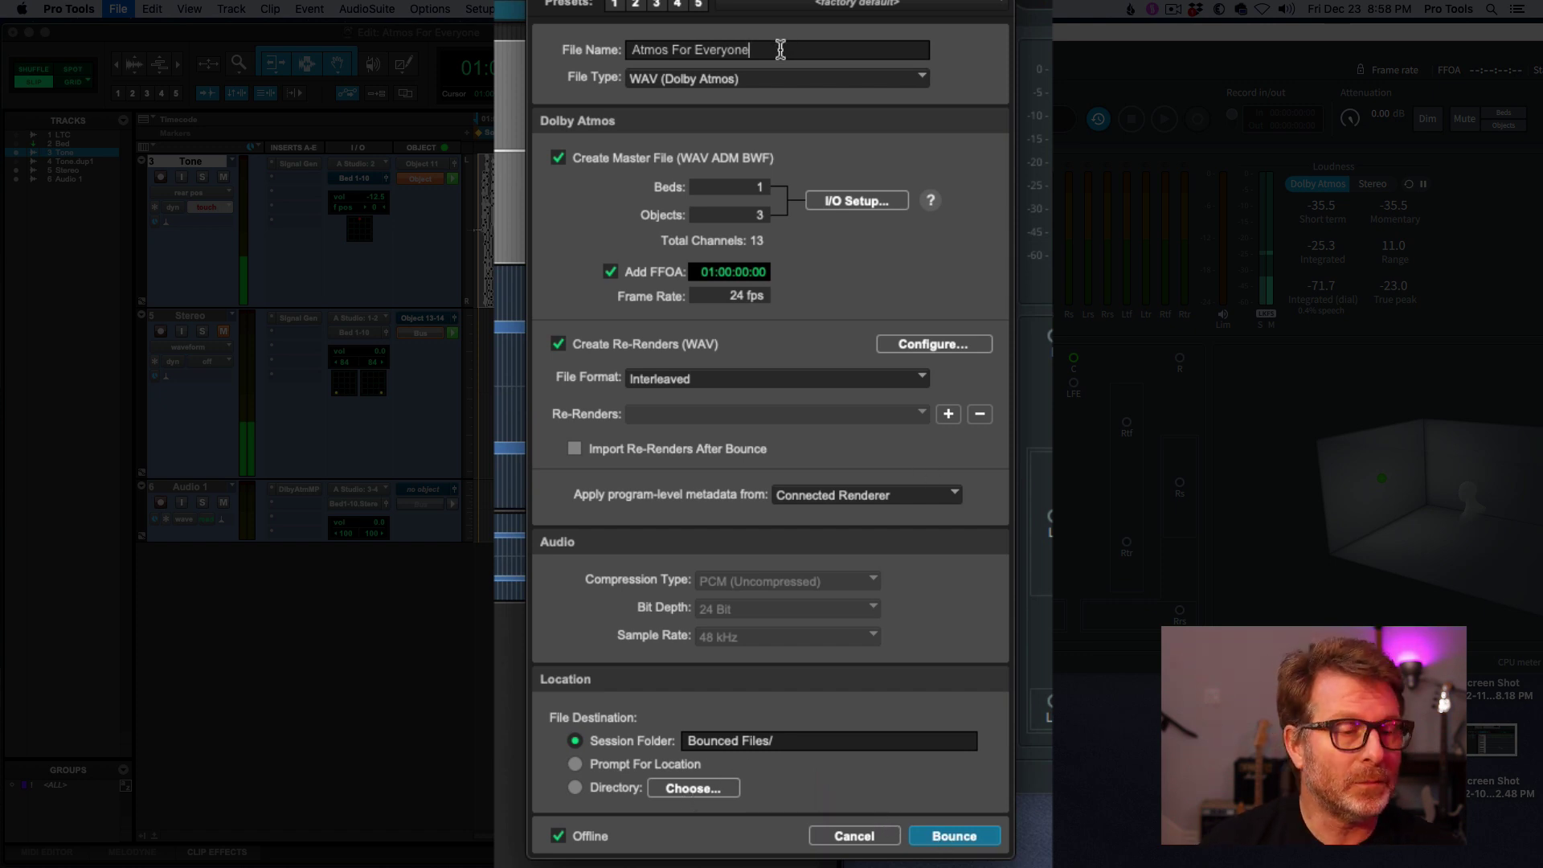
{"action": "type", "text": "Bounce"}
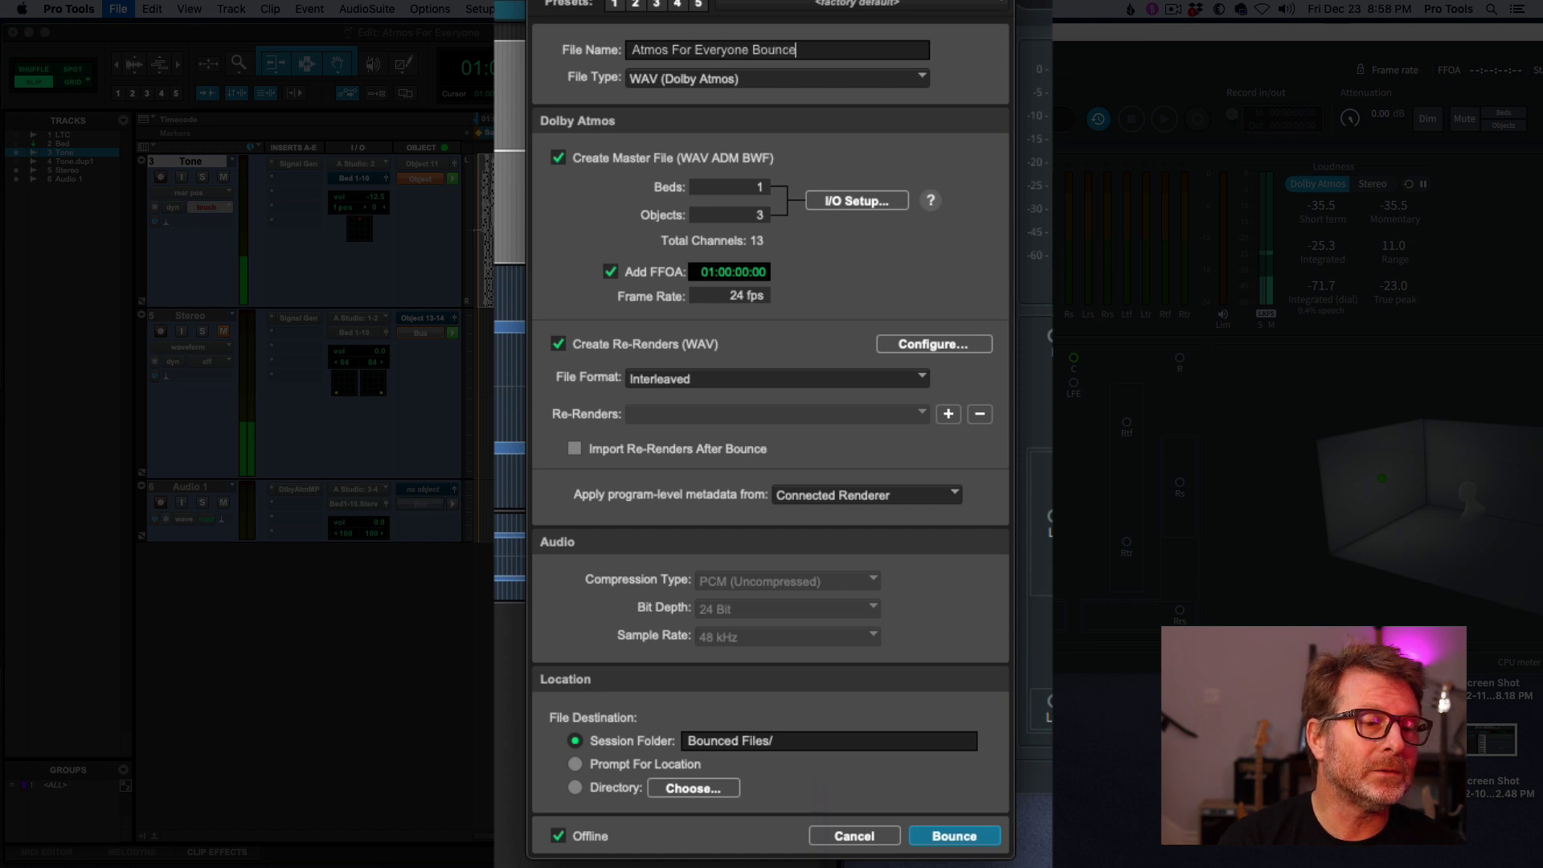
{"action": "type", "text": " 1"}
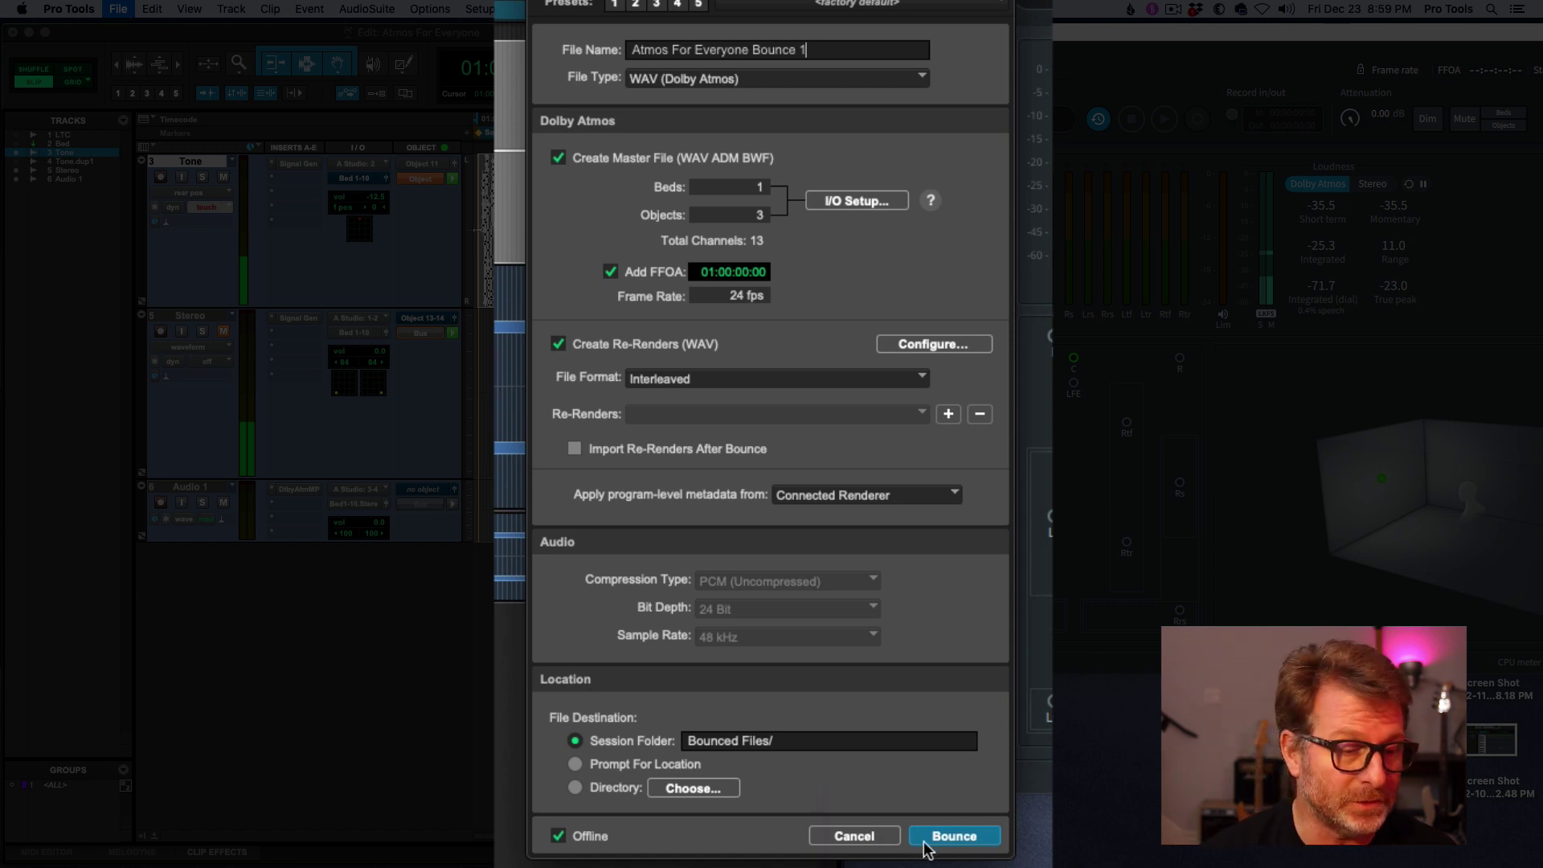
{"action": "left_click", "coordinate": [959, 840]}
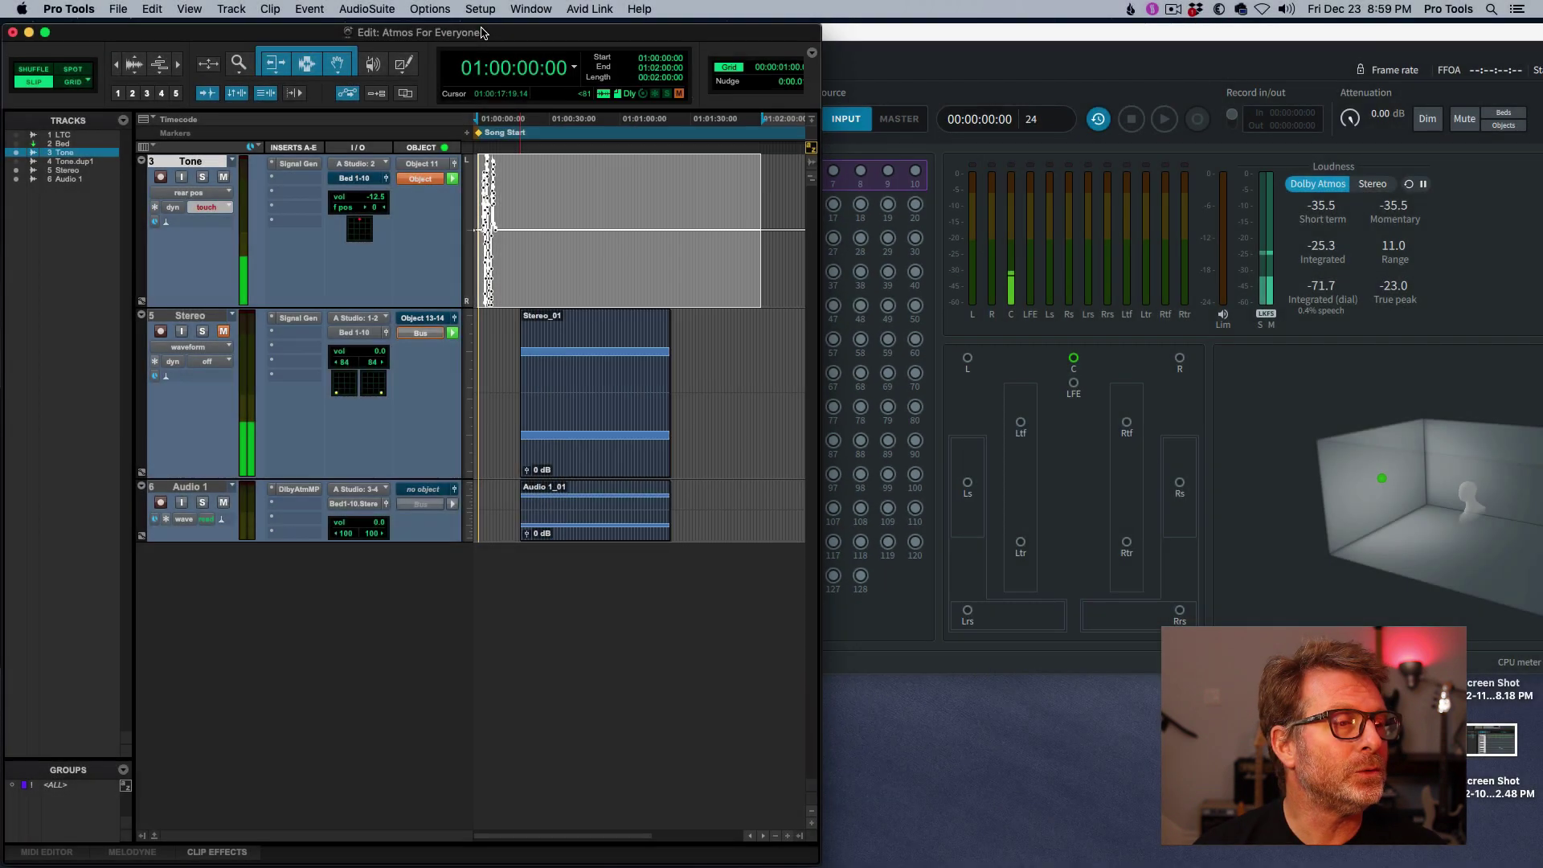
Step: Open the Atmos For Everyone PT Session folder and show its Bounced Files contents
{"action": "left_click", "coordinate": [415, 33], "text": "super"}
{"action": "left_click", "coordinate": [410, 49]}
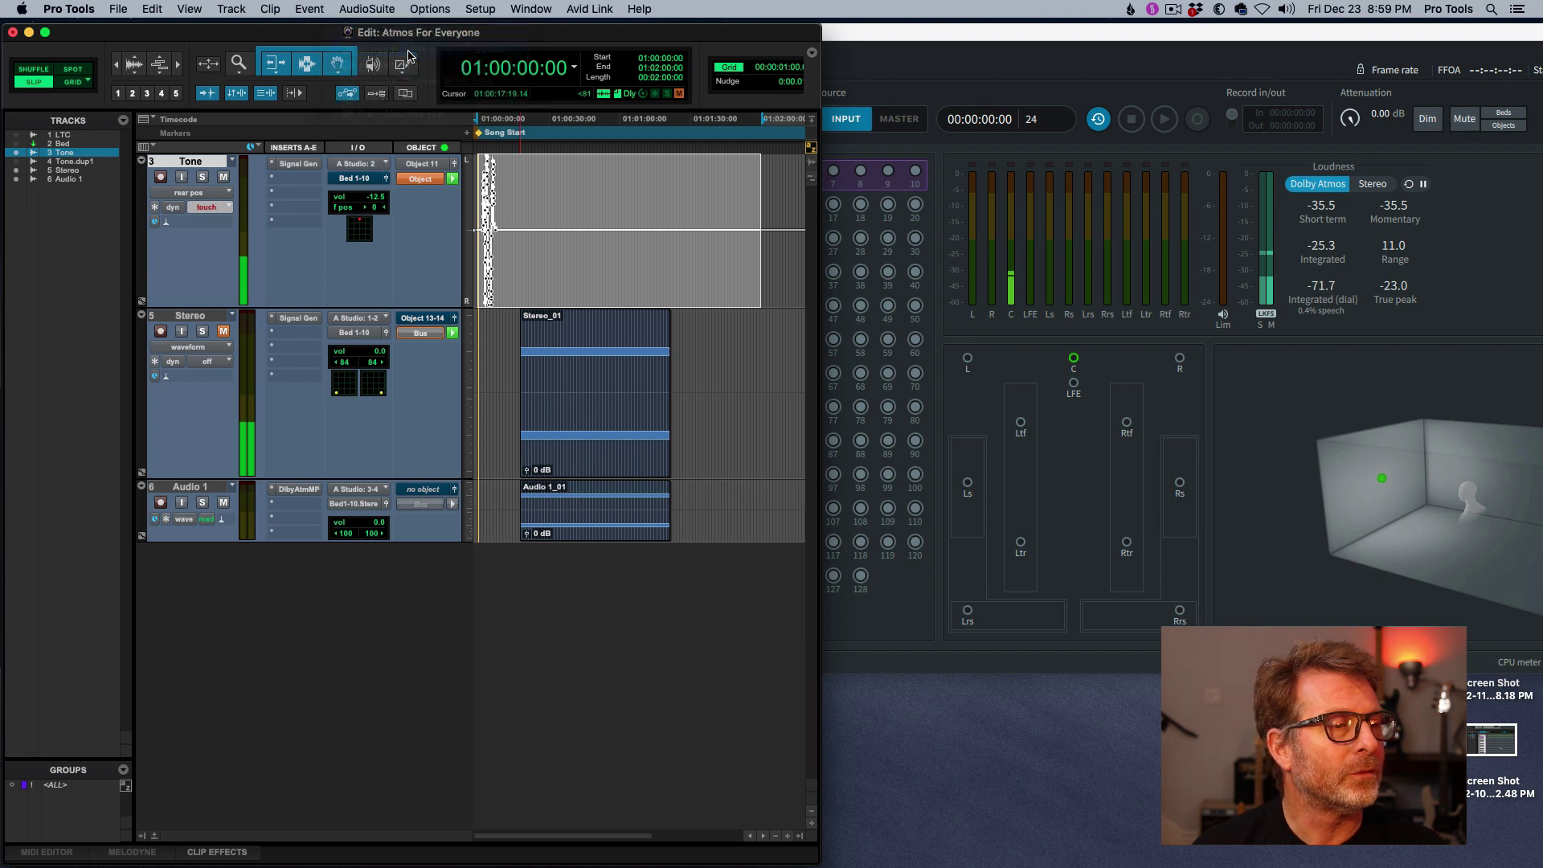
{"action": "left_click", "coordinate": [623, 246]}
Step: Select Atmos For Everyone Bounce 1.wav, widen Finder to show its Kind, and return to Pro Tools
{"action": "left_click", "coordinate": [680, 264]}
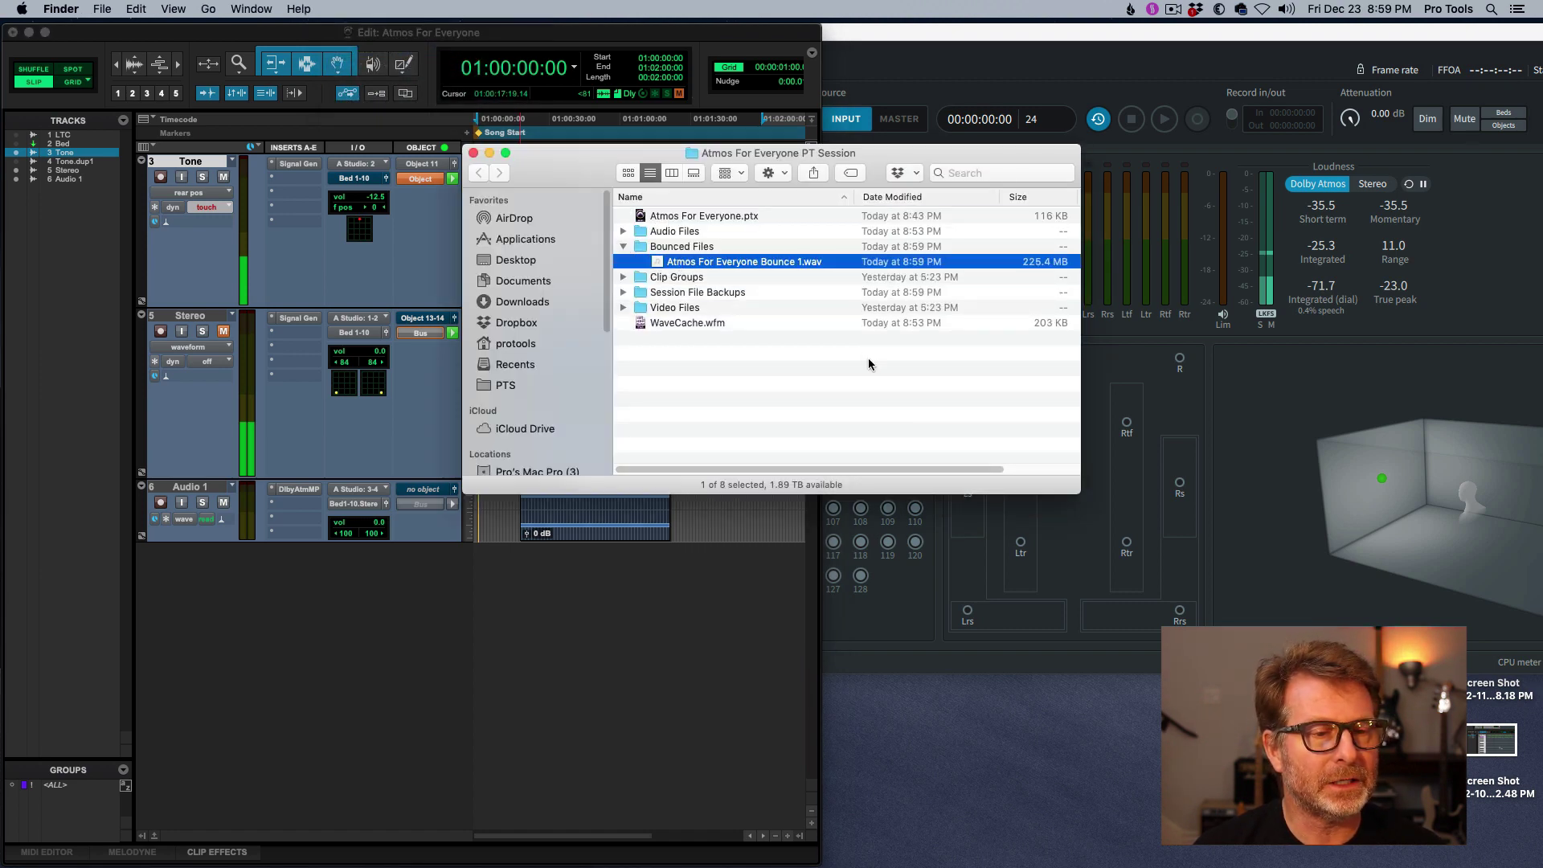
{"action": "left_click_drag", "start_coordinate": [1080, 482], "coordinate": [1249, 533]}
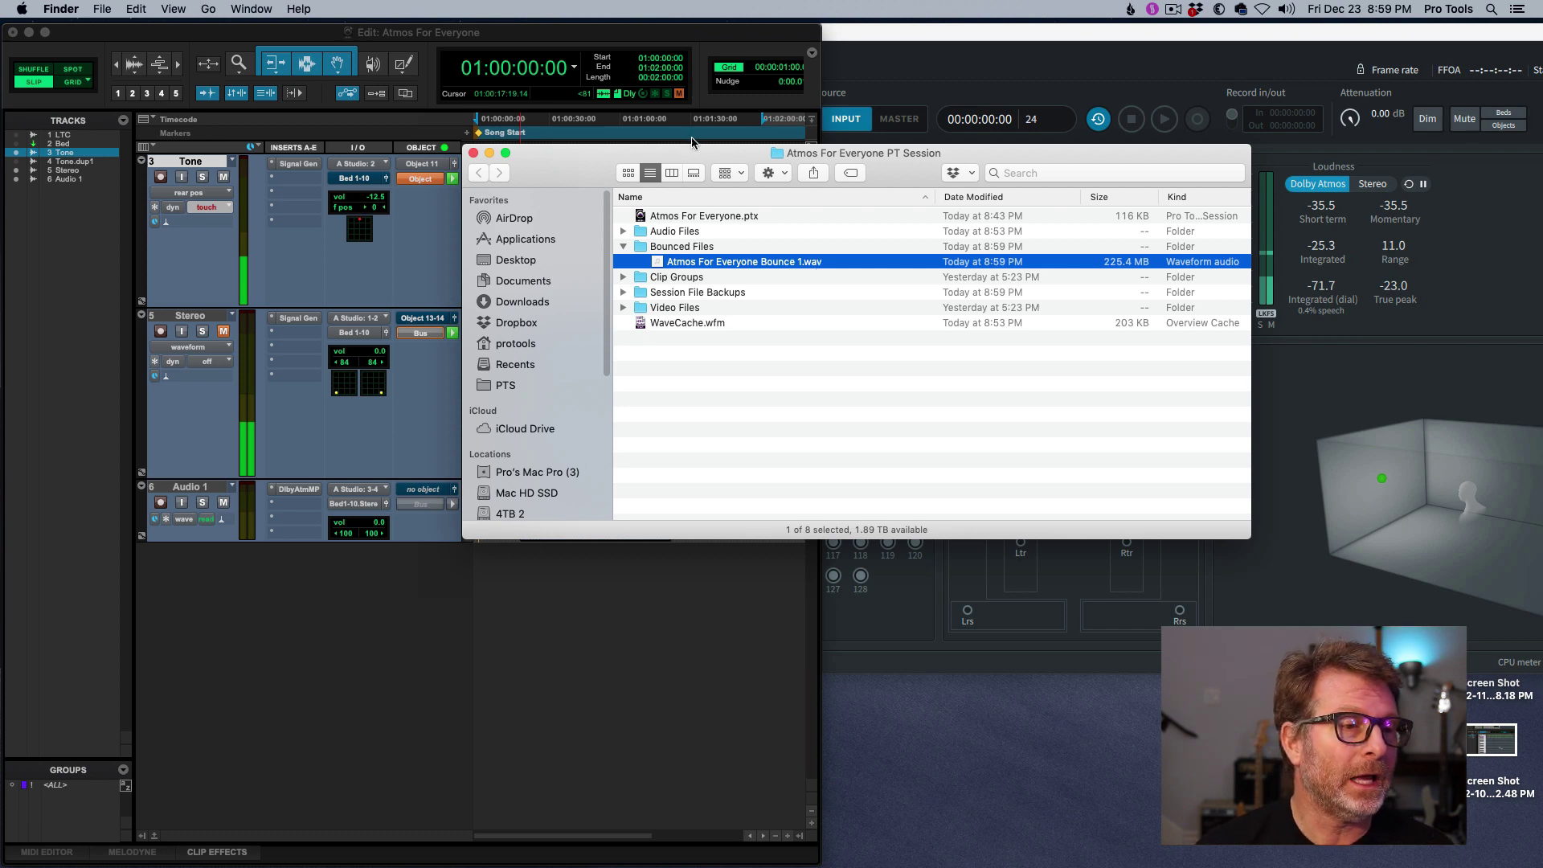
{"action": "left_click", "coordinate": [718, 38]}
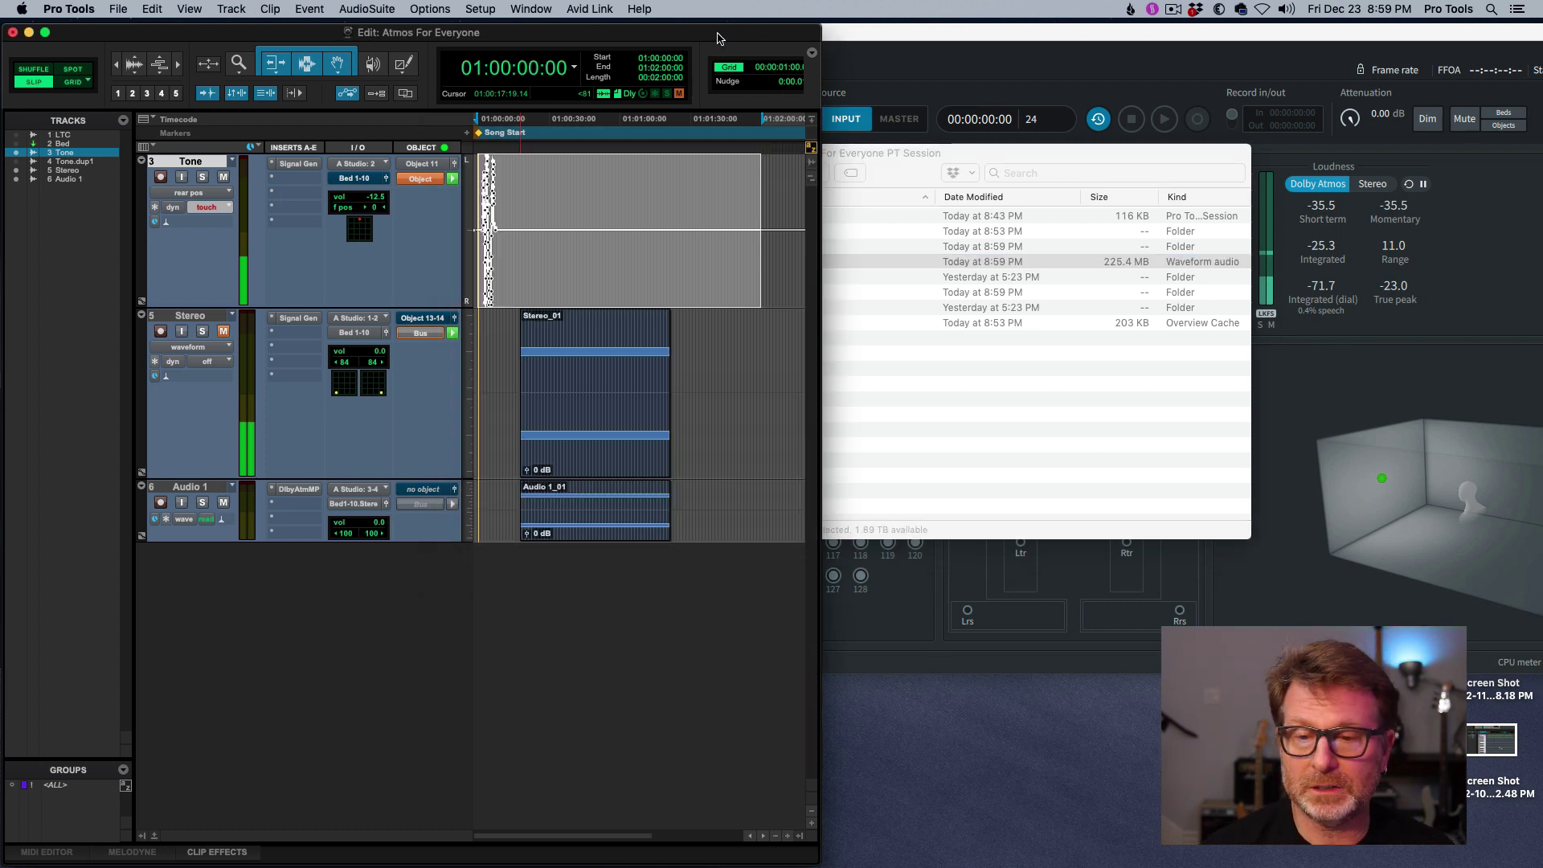